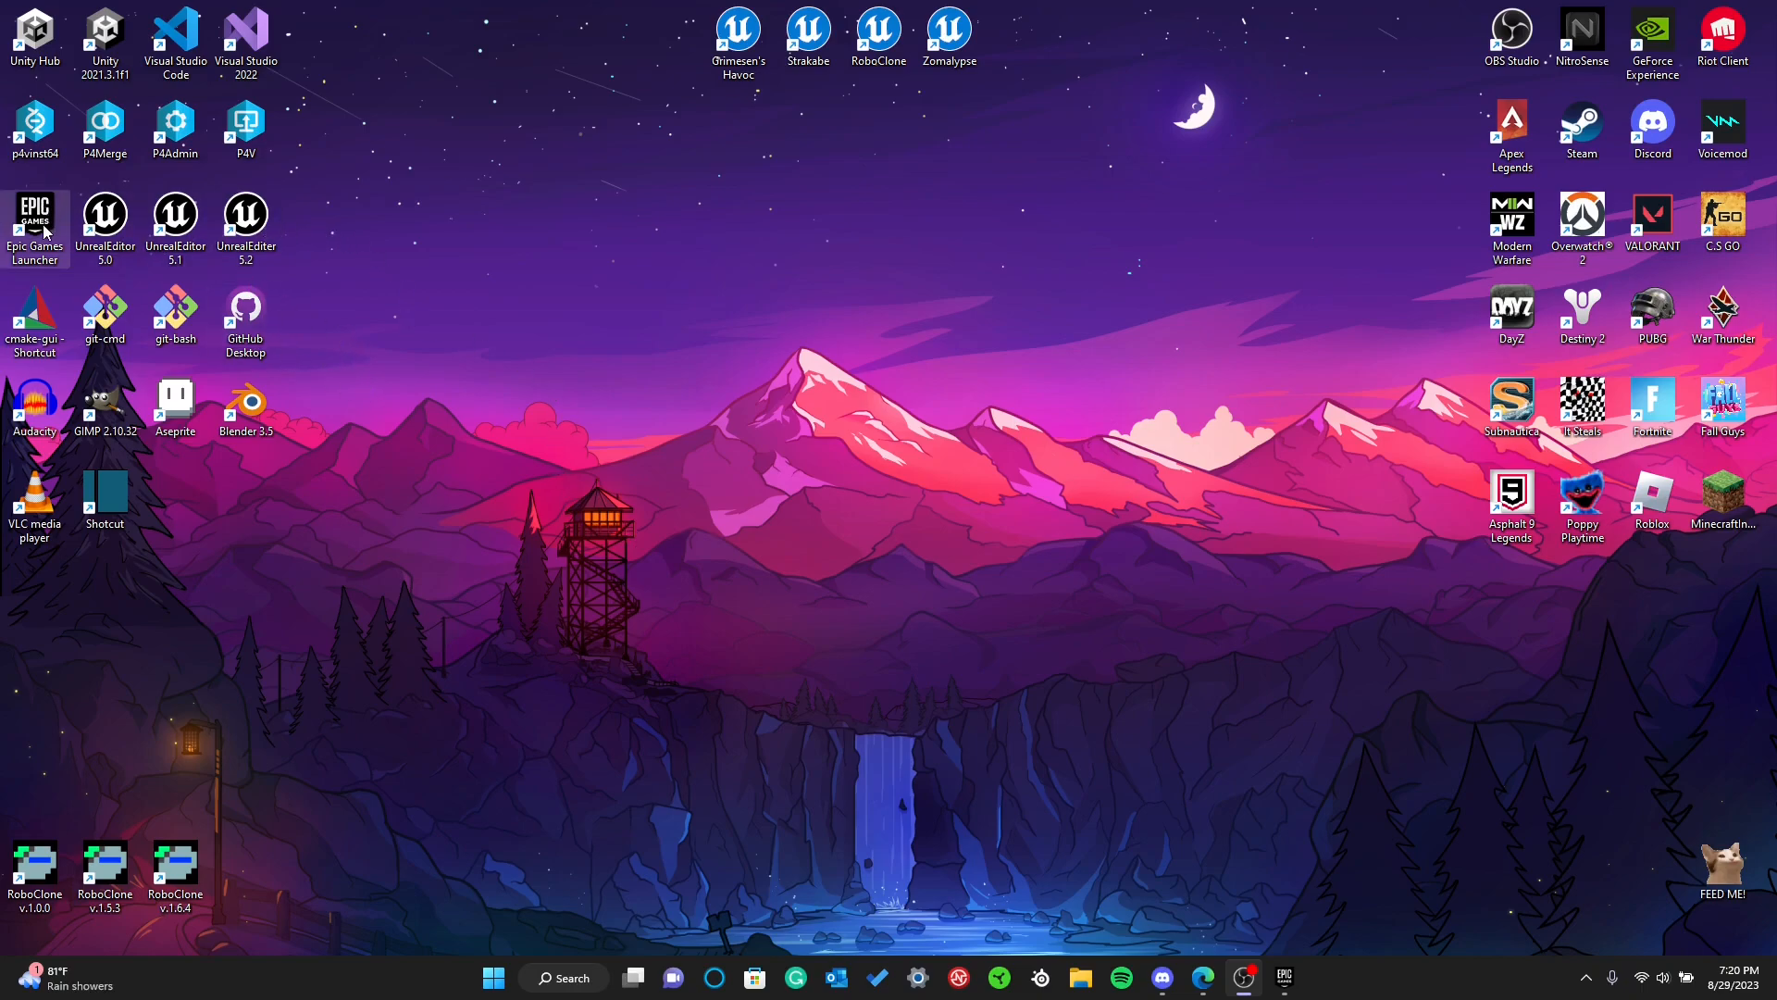
Start the Epic Games Launcher and show the Unreal Engine versions in the library
{"action": "double_click", "coordinate": [17, 245]}
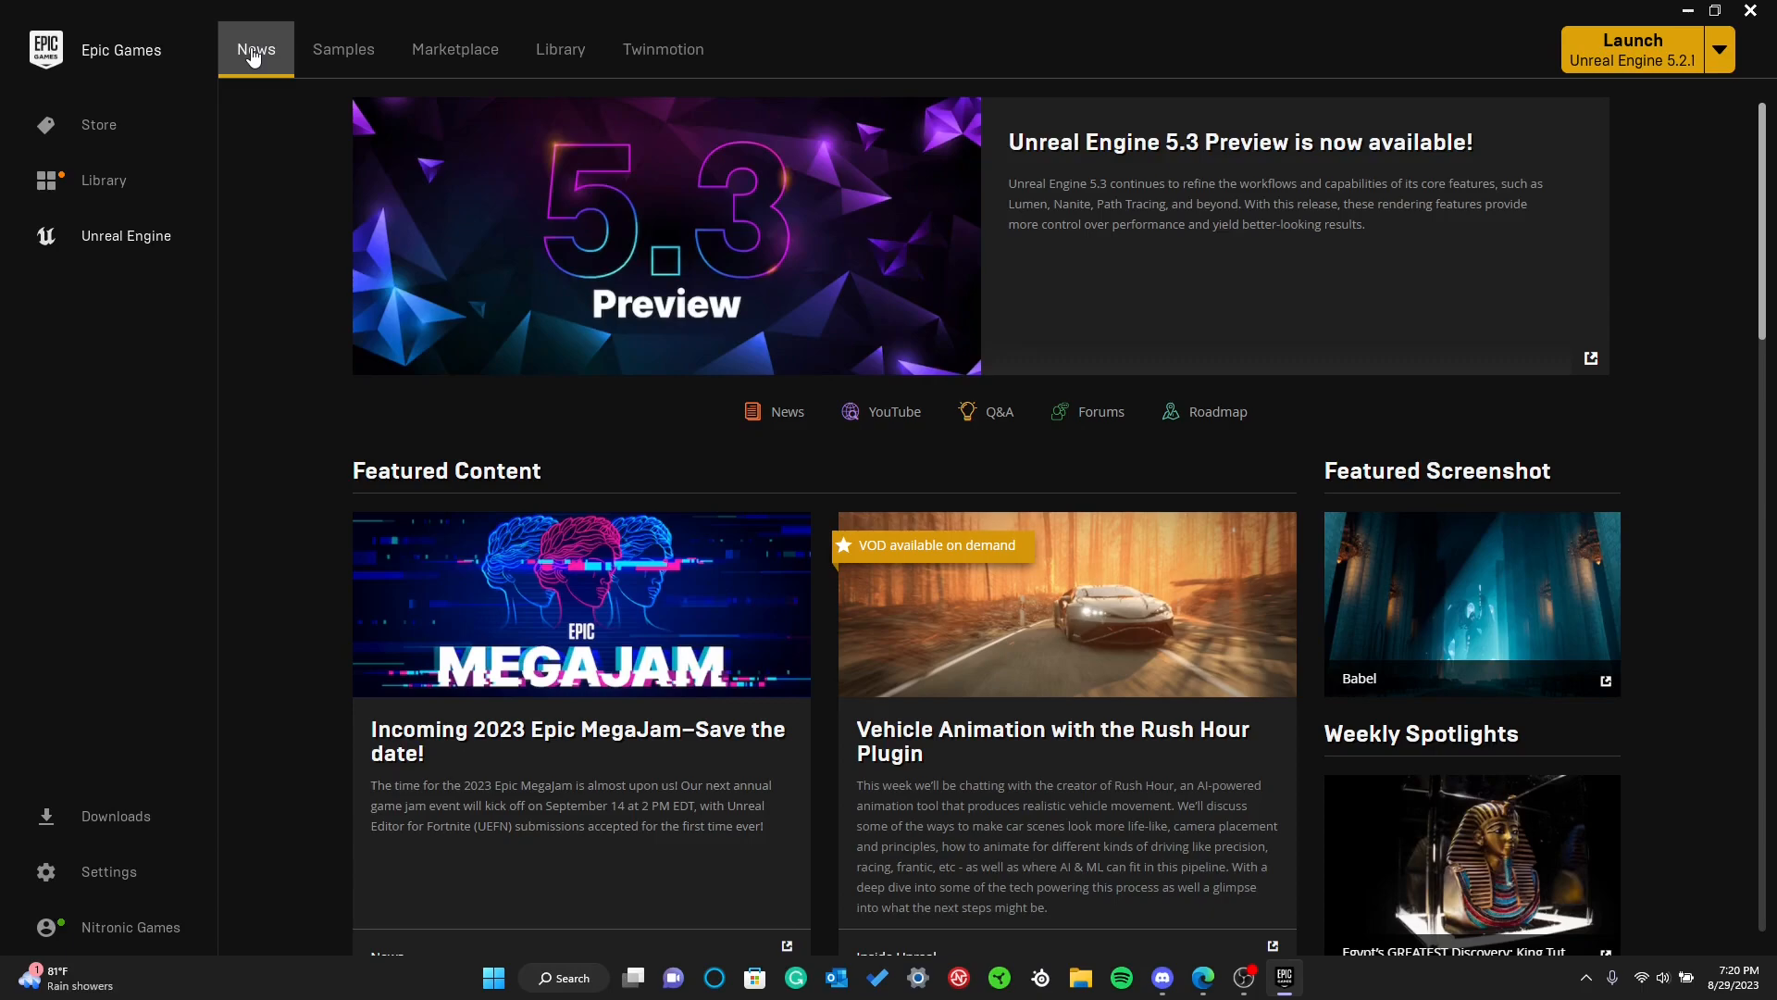
{"action": "left_click", "coordinate": [560, 55]}
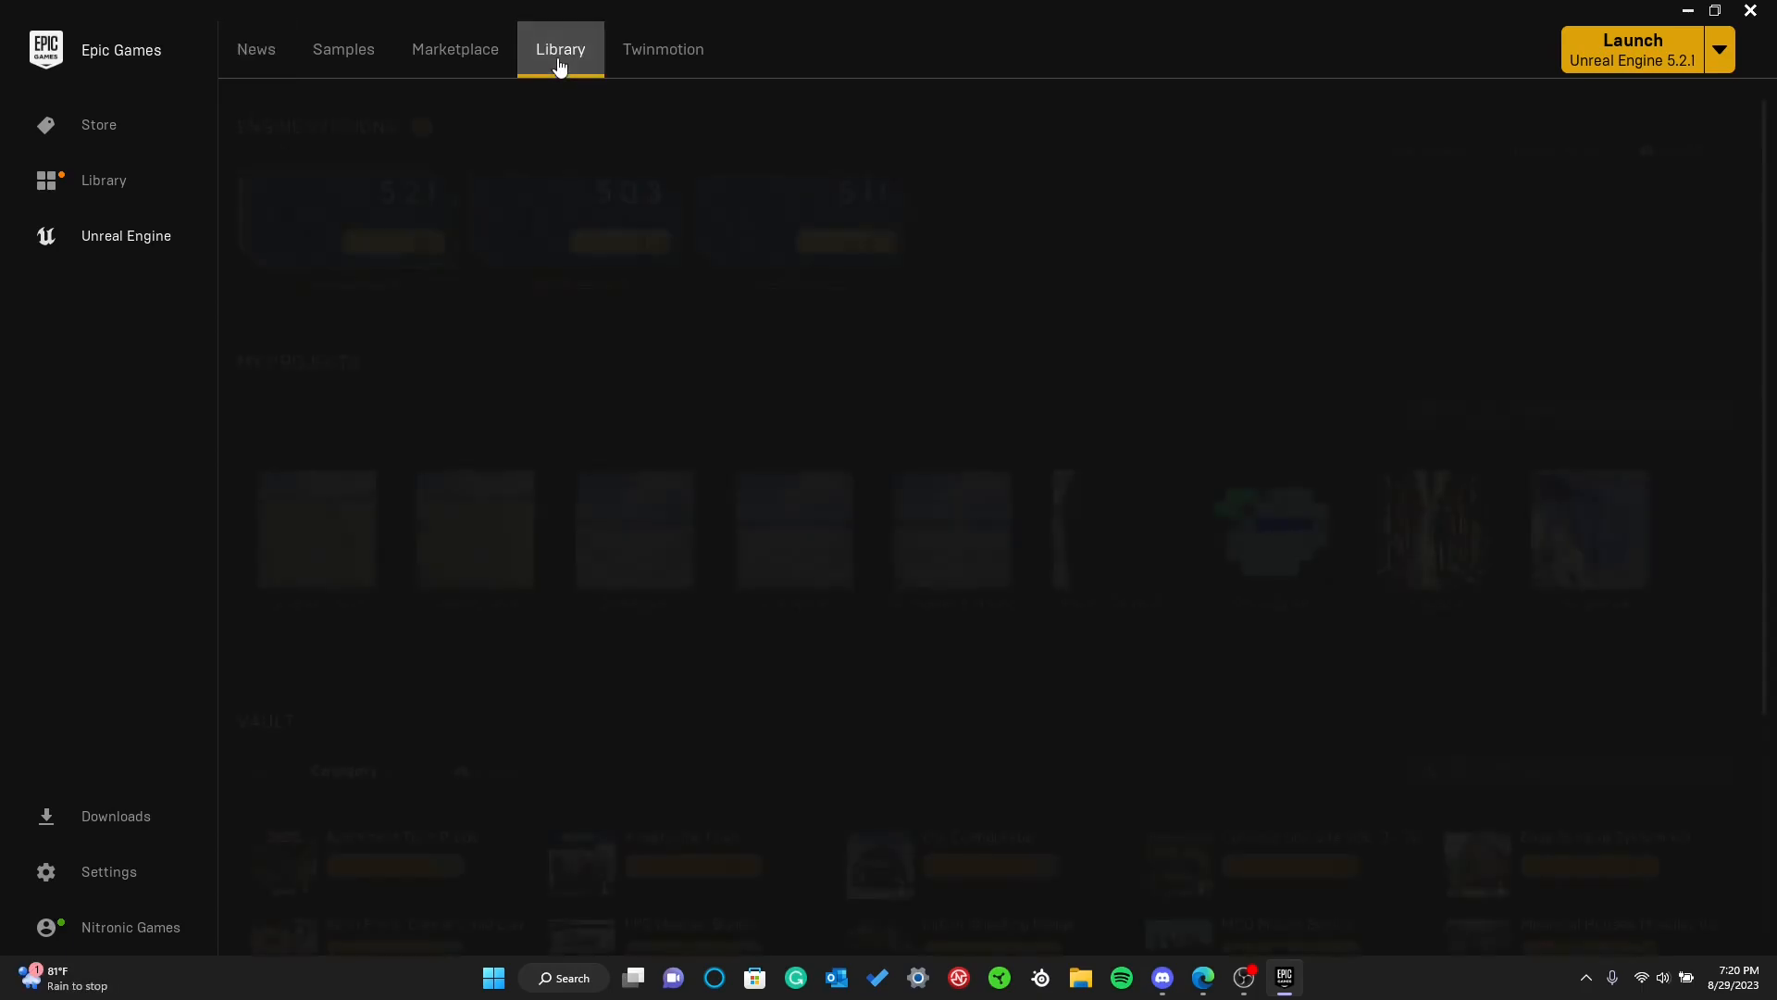
{"action": "left_click", "coordinate": [421, 126]}
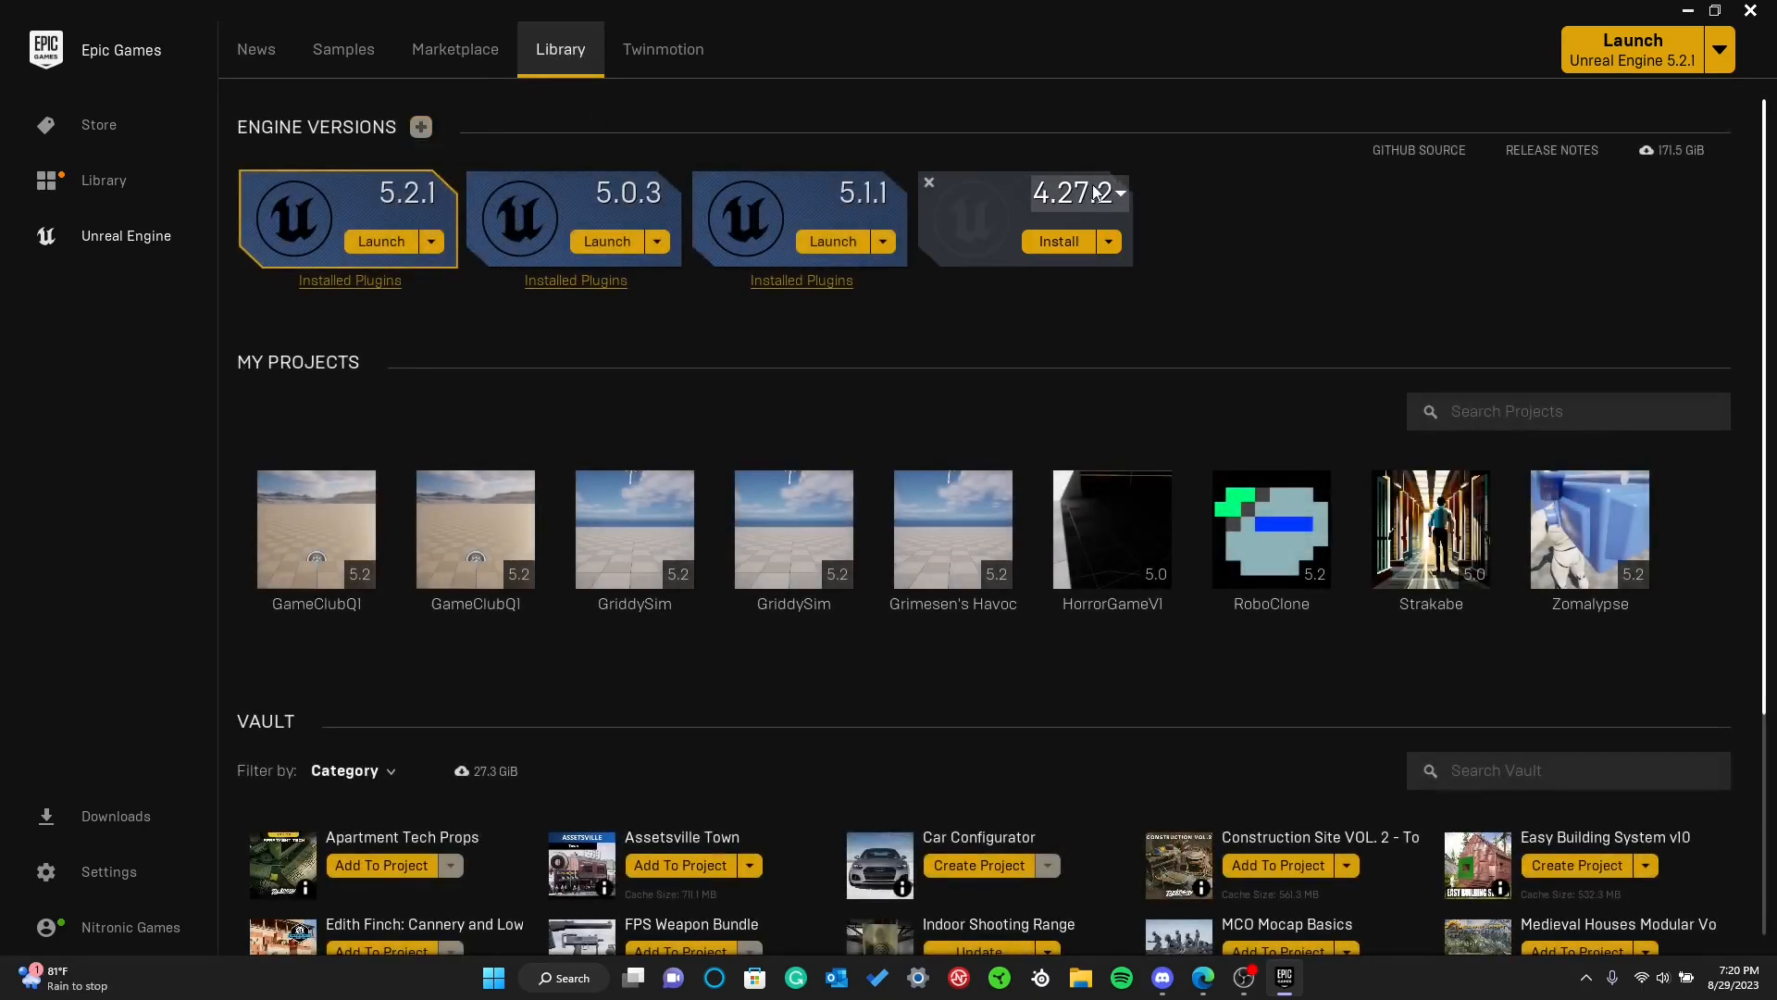
{"action": "left_click", "coordinate": [927, 183]}
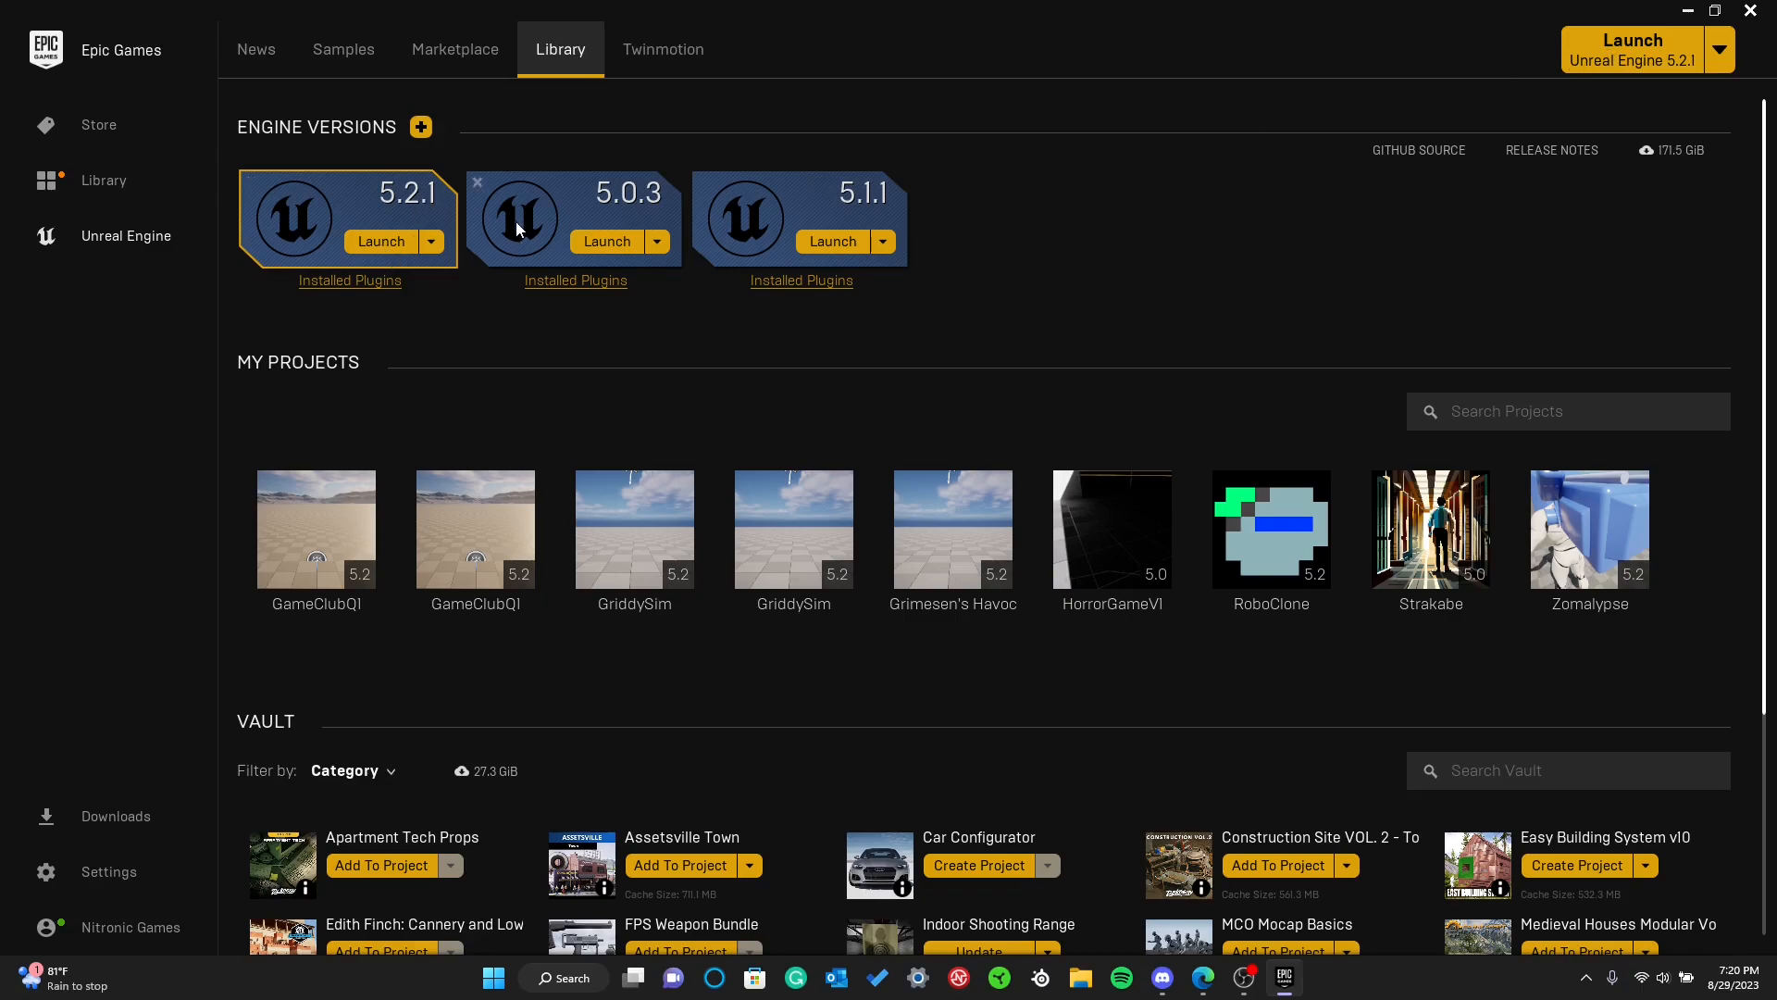
Make Unreal Engine 5.2.1 the current engine version and launch it
{"action": "left_click", "coordinate": [432, 243]}
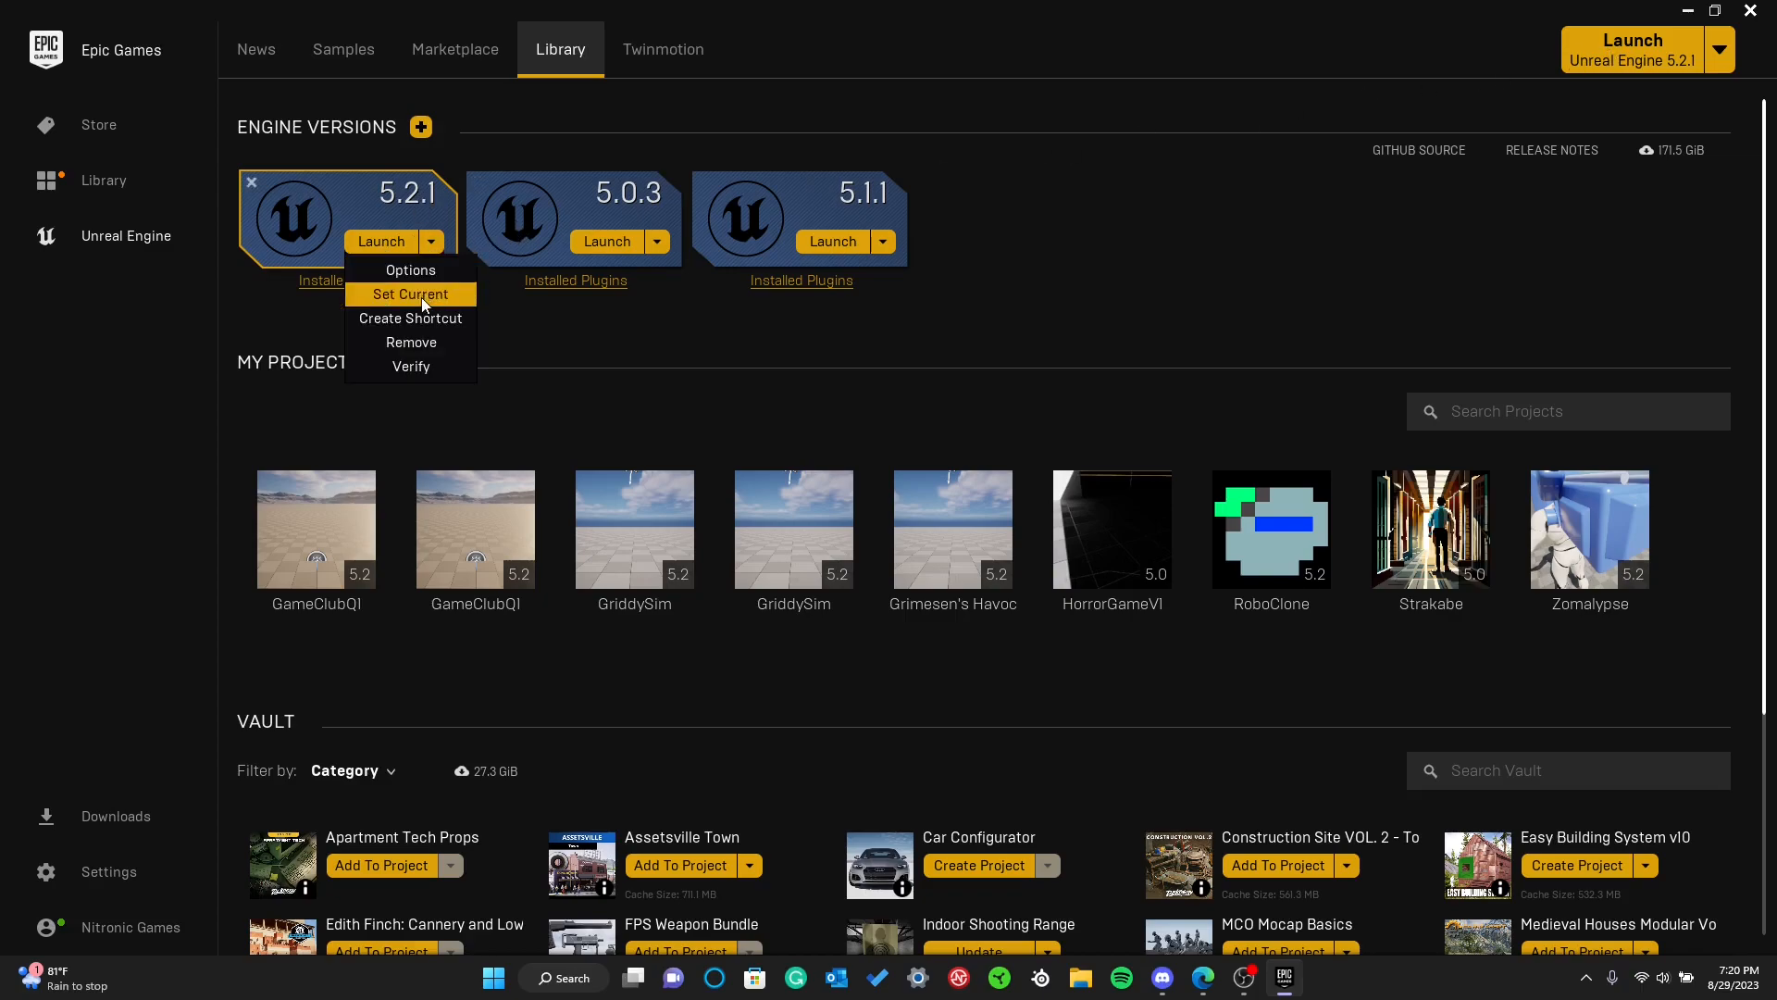
{"action": "left_click", "coordinate": [420, 296]}
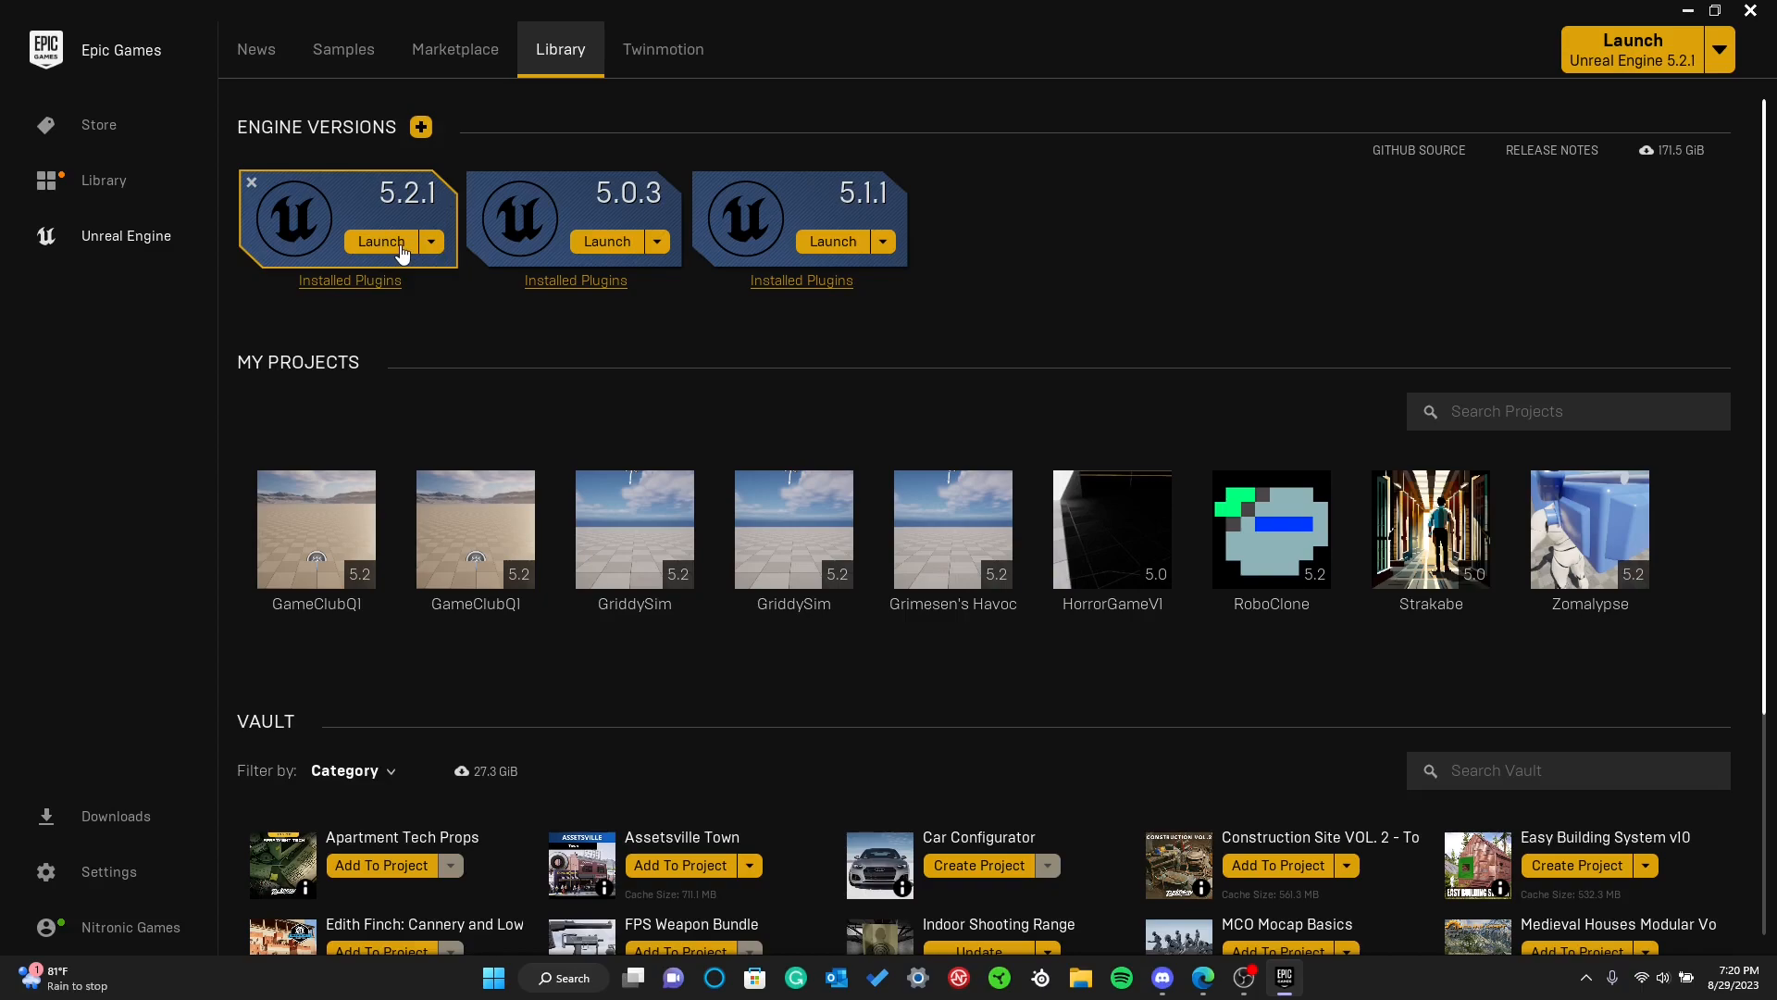
{"action": "left_click", "coordinate": [1688, 11]}
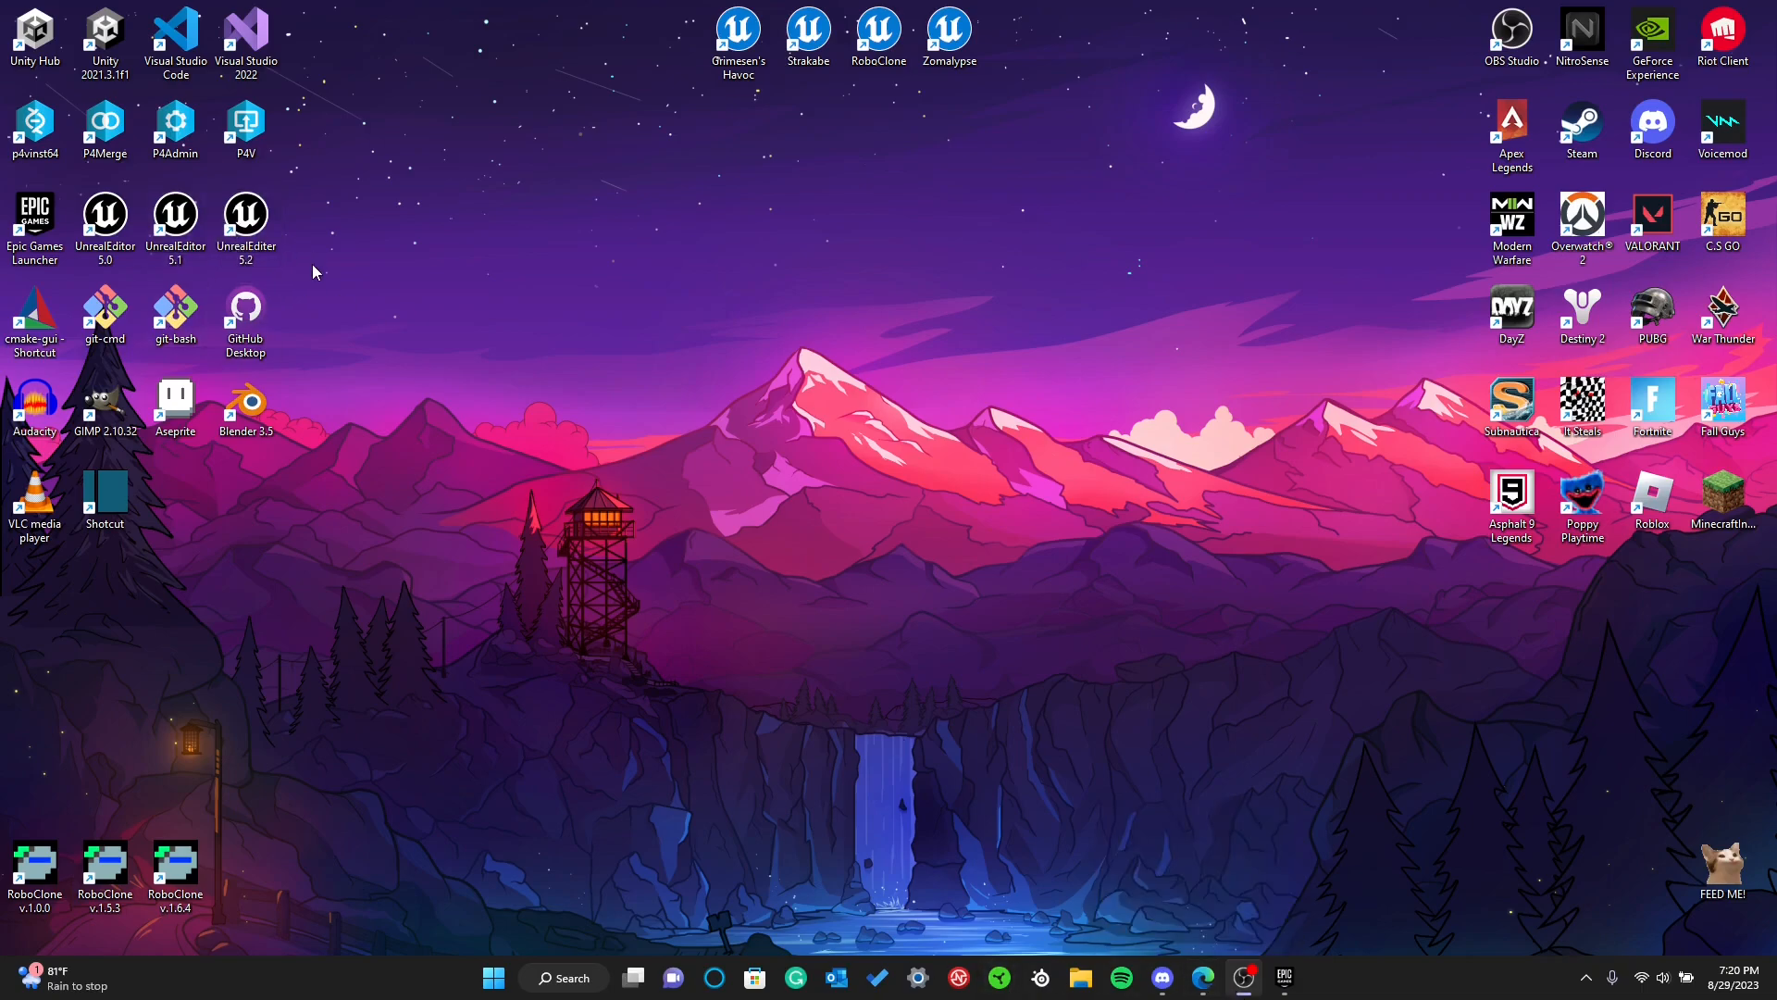
{"action": "left_click", "coordinate": [1285, 981]}
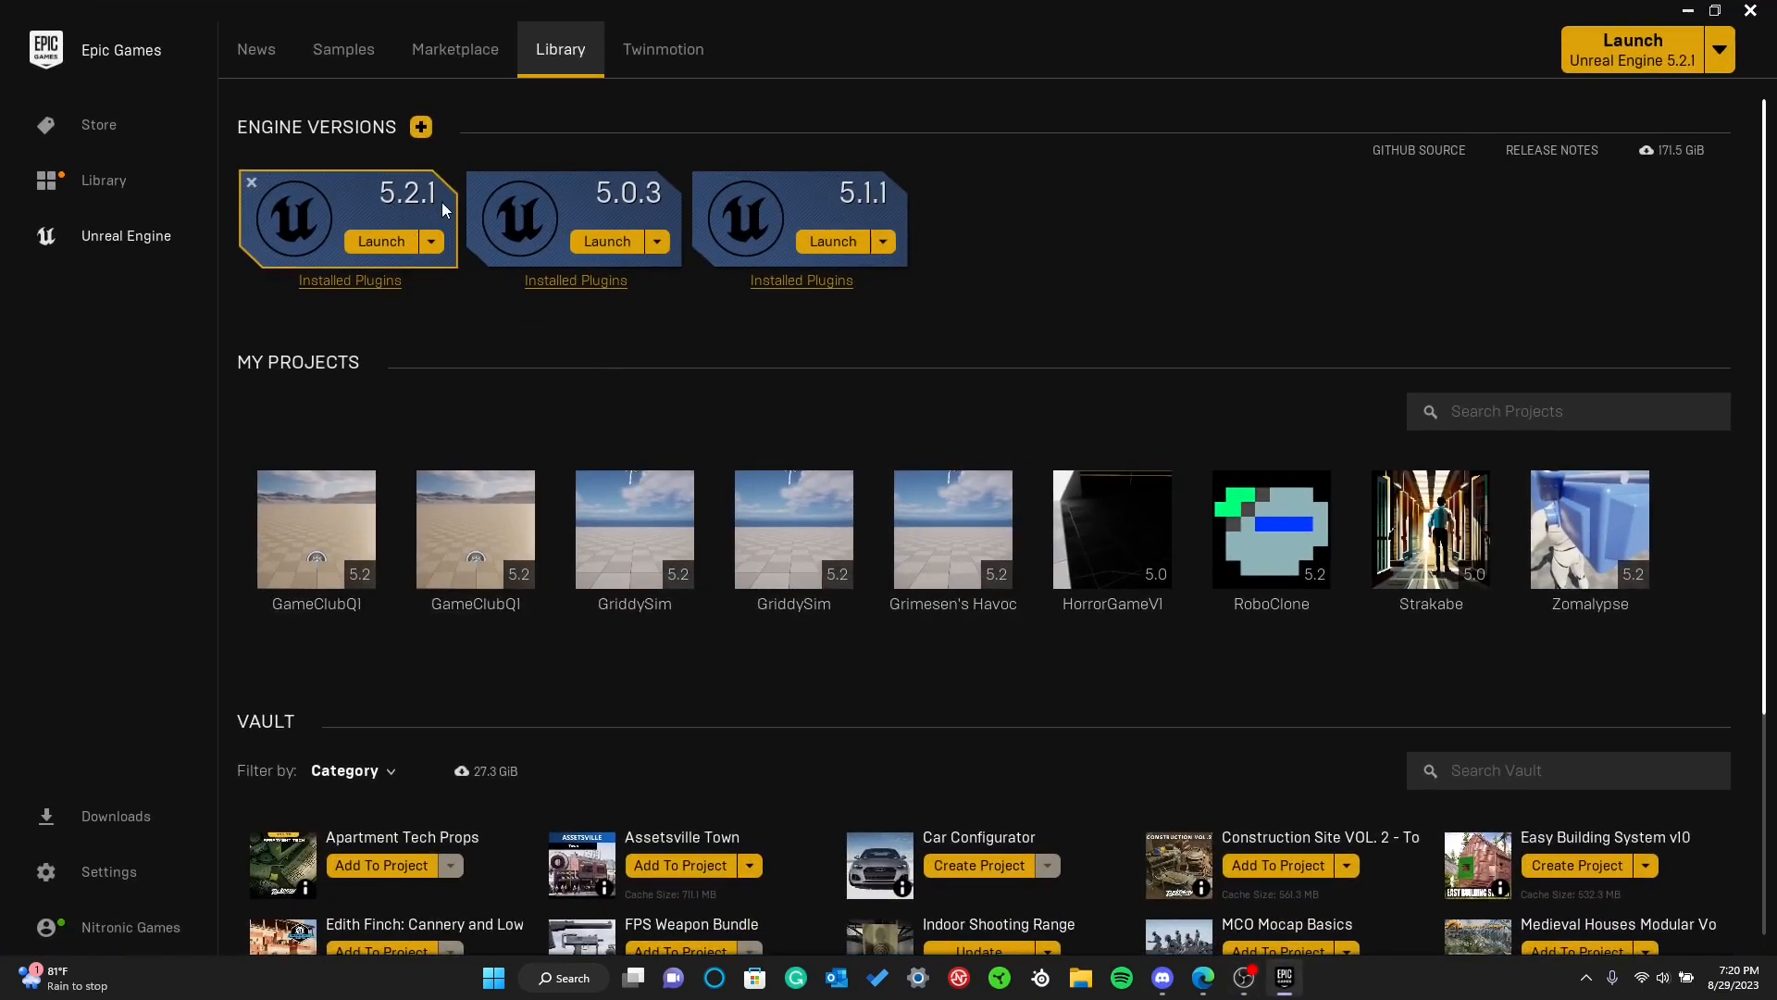
{"action": "left_click", "coordinate": [431, 242]}
{"action": "left_click", "coordinate": [381, 240]}
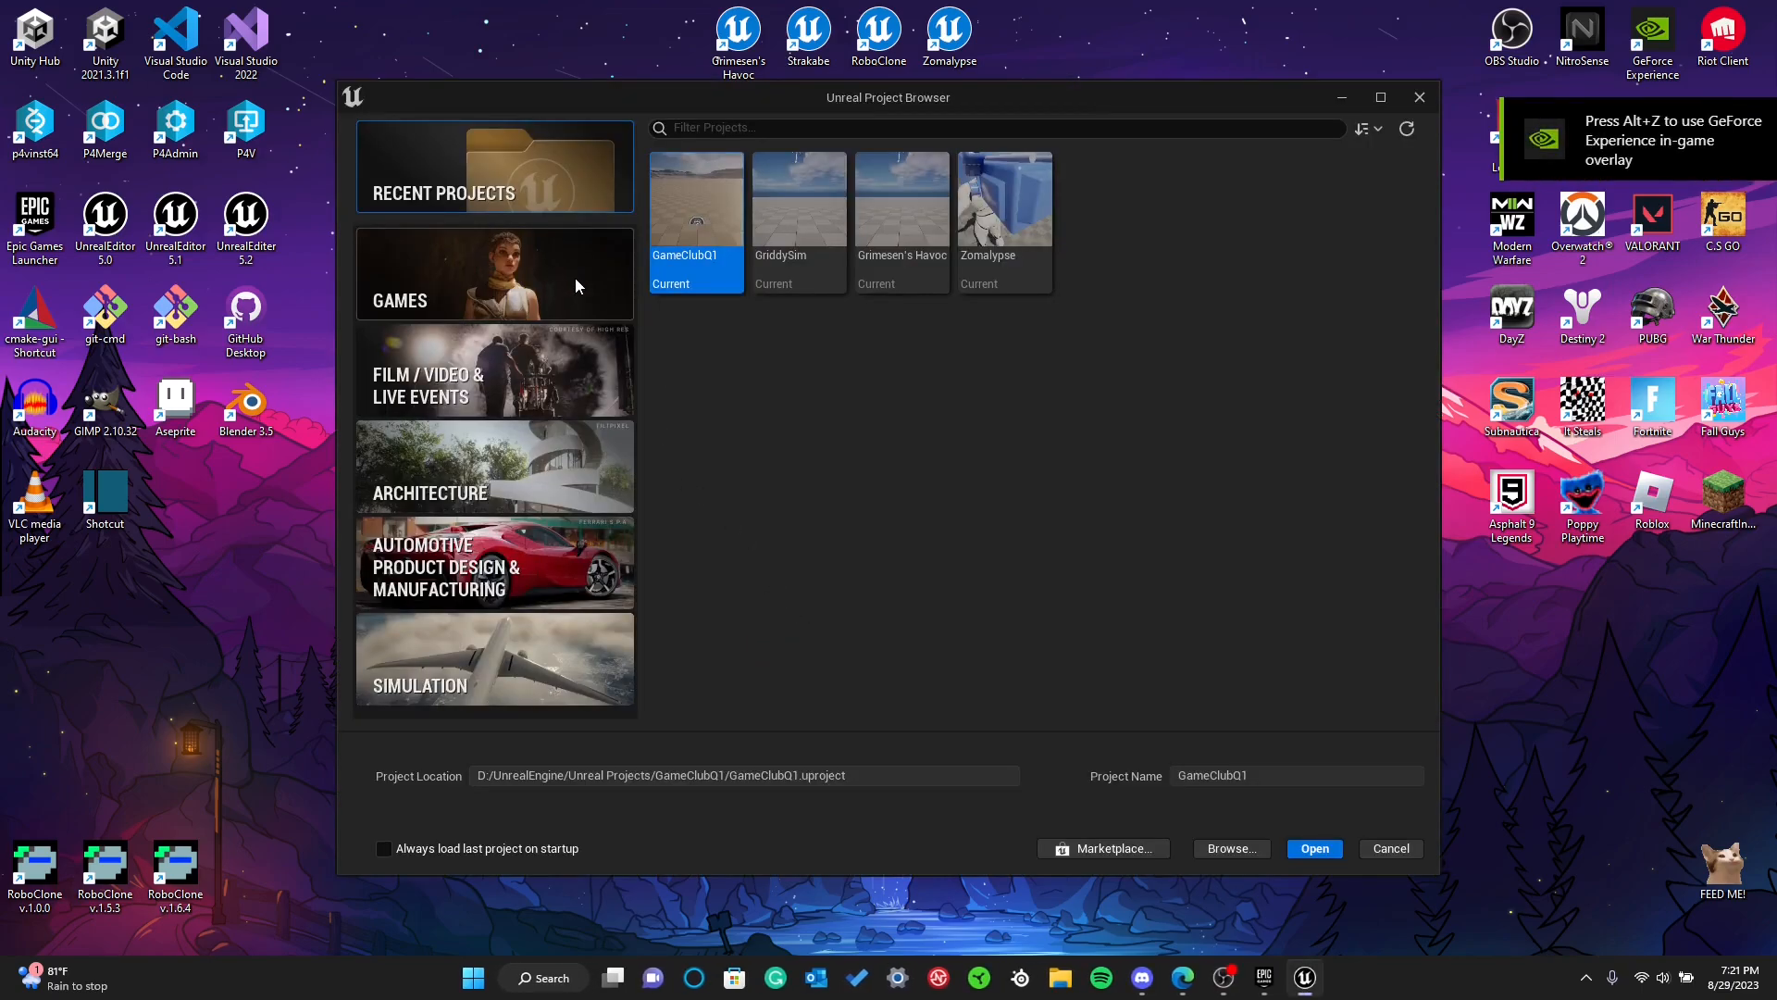
Select the First Person template from the Games category for a new project
{"action": "left_click", "coordinate": [576, 279]}
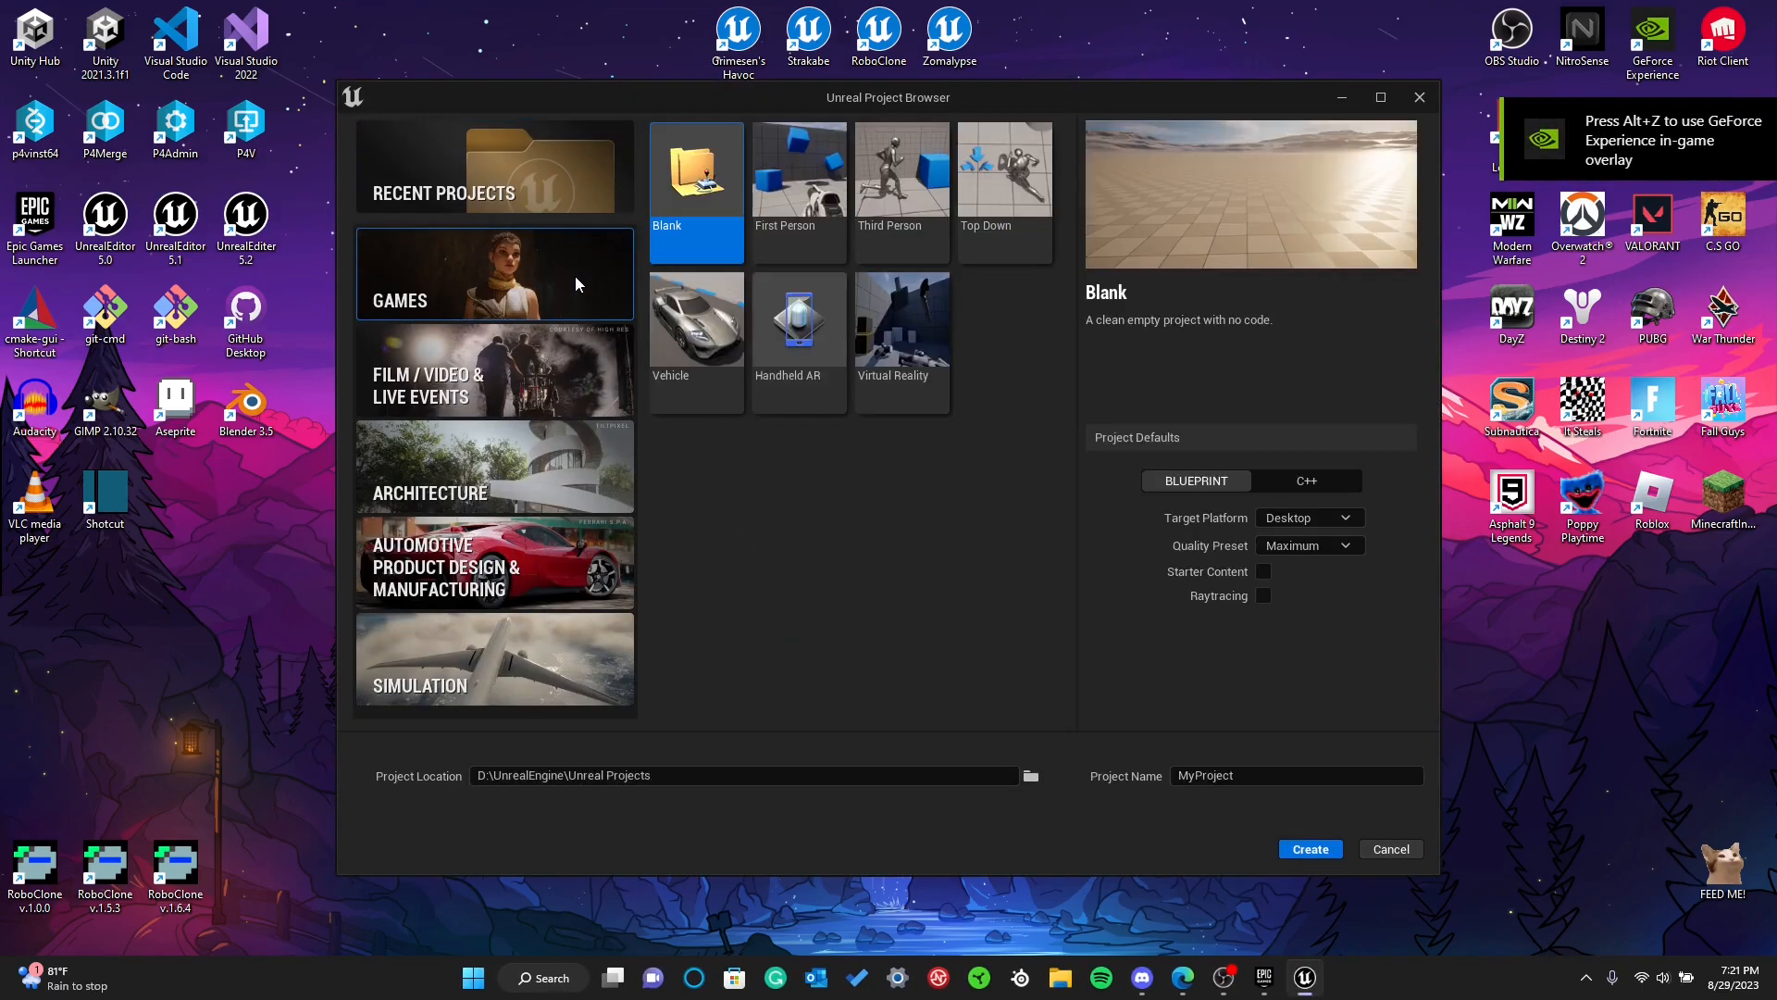
{"action": "left_click", "coordinate": [407, 190]}
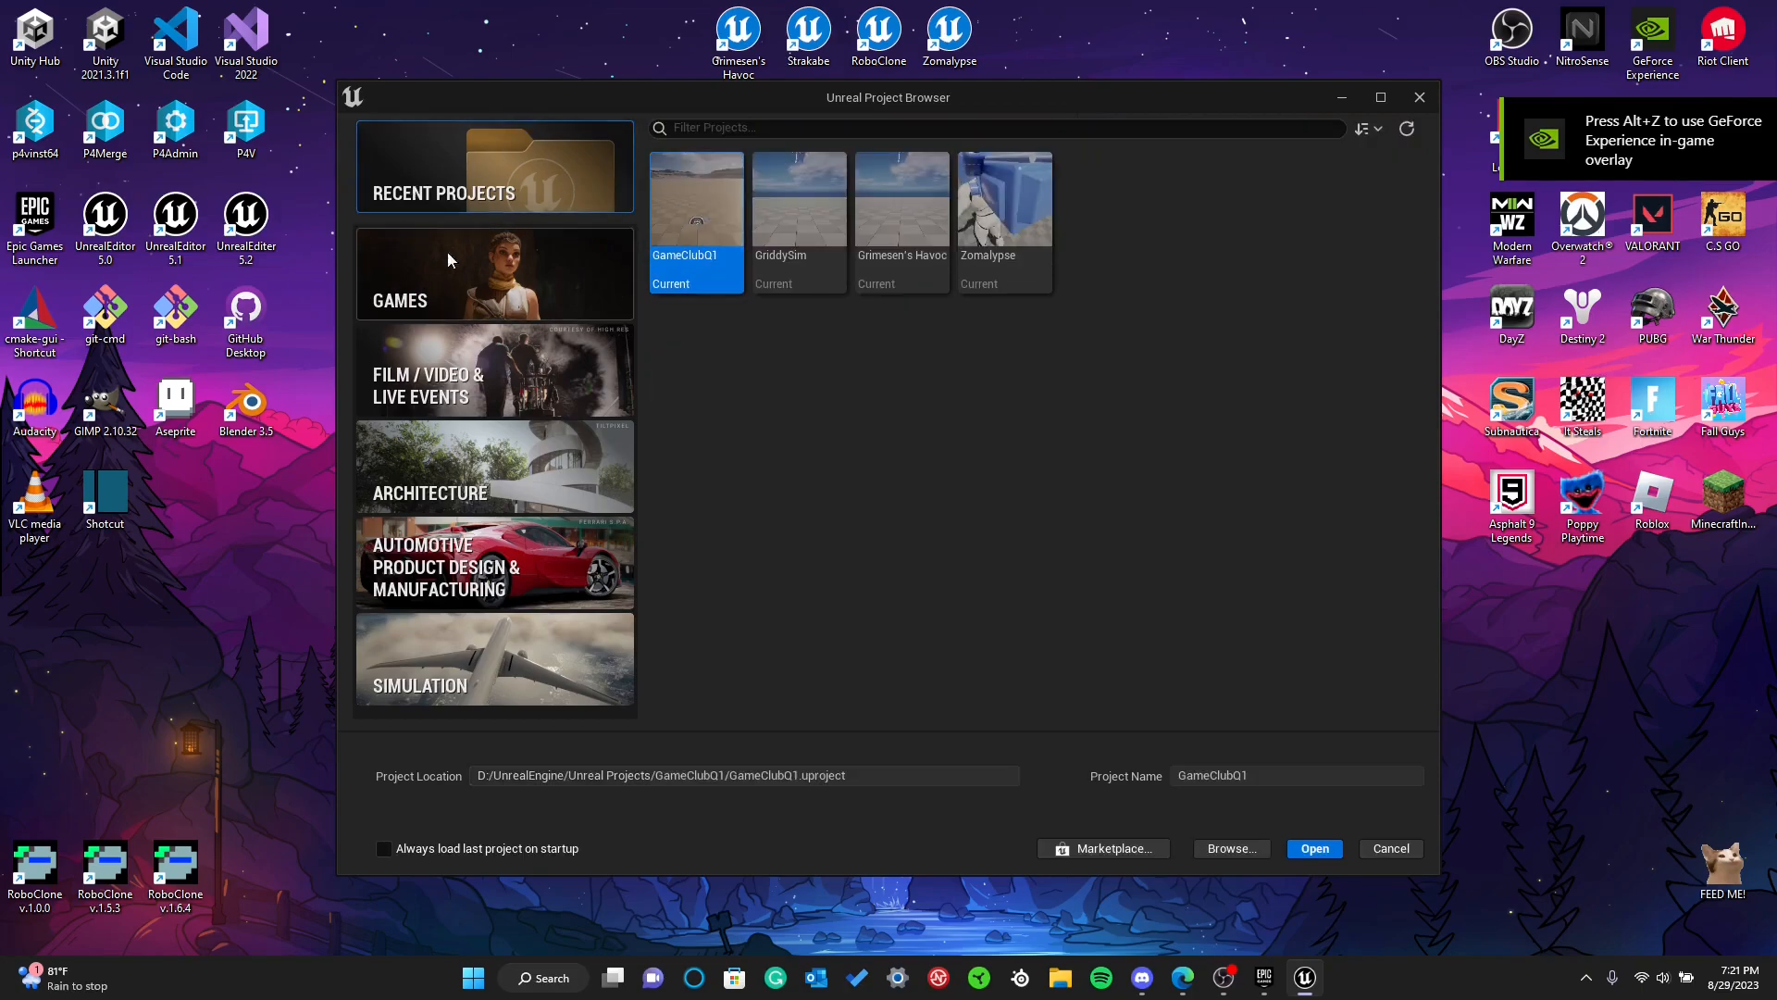
{"action": "left_click", "coordinate": [505, 265]}
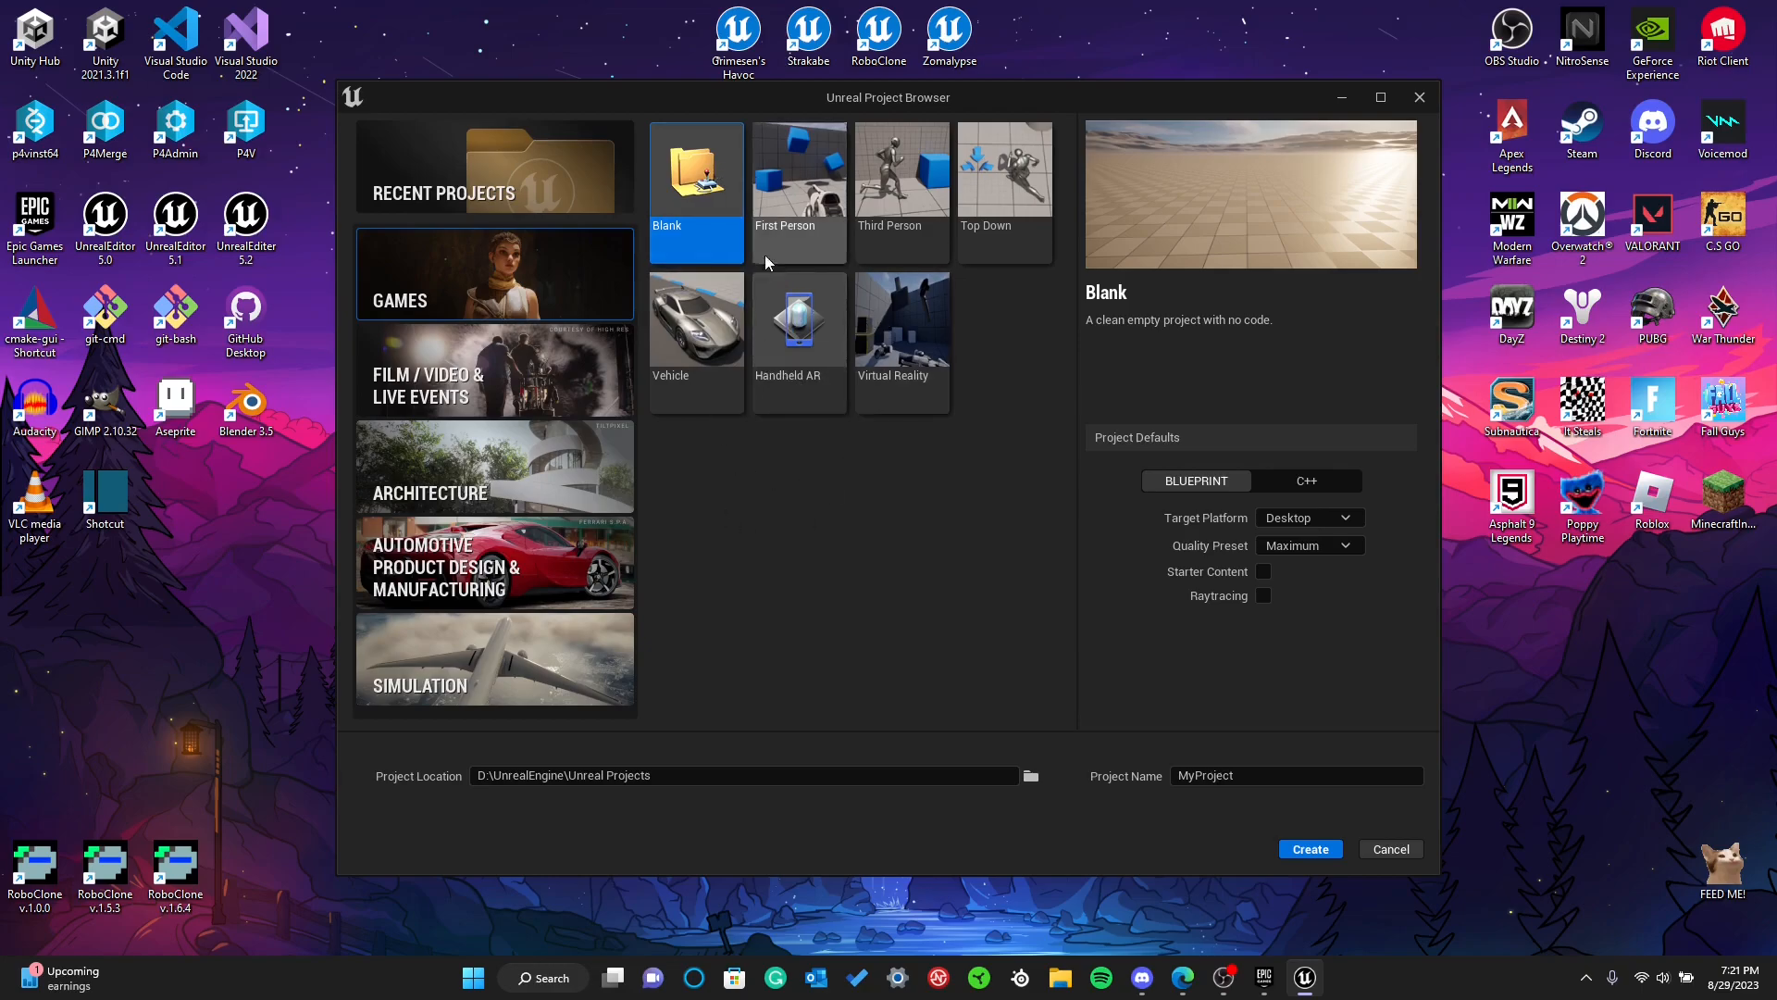
{"action": "left_click", "coordinate": [790, 219]}
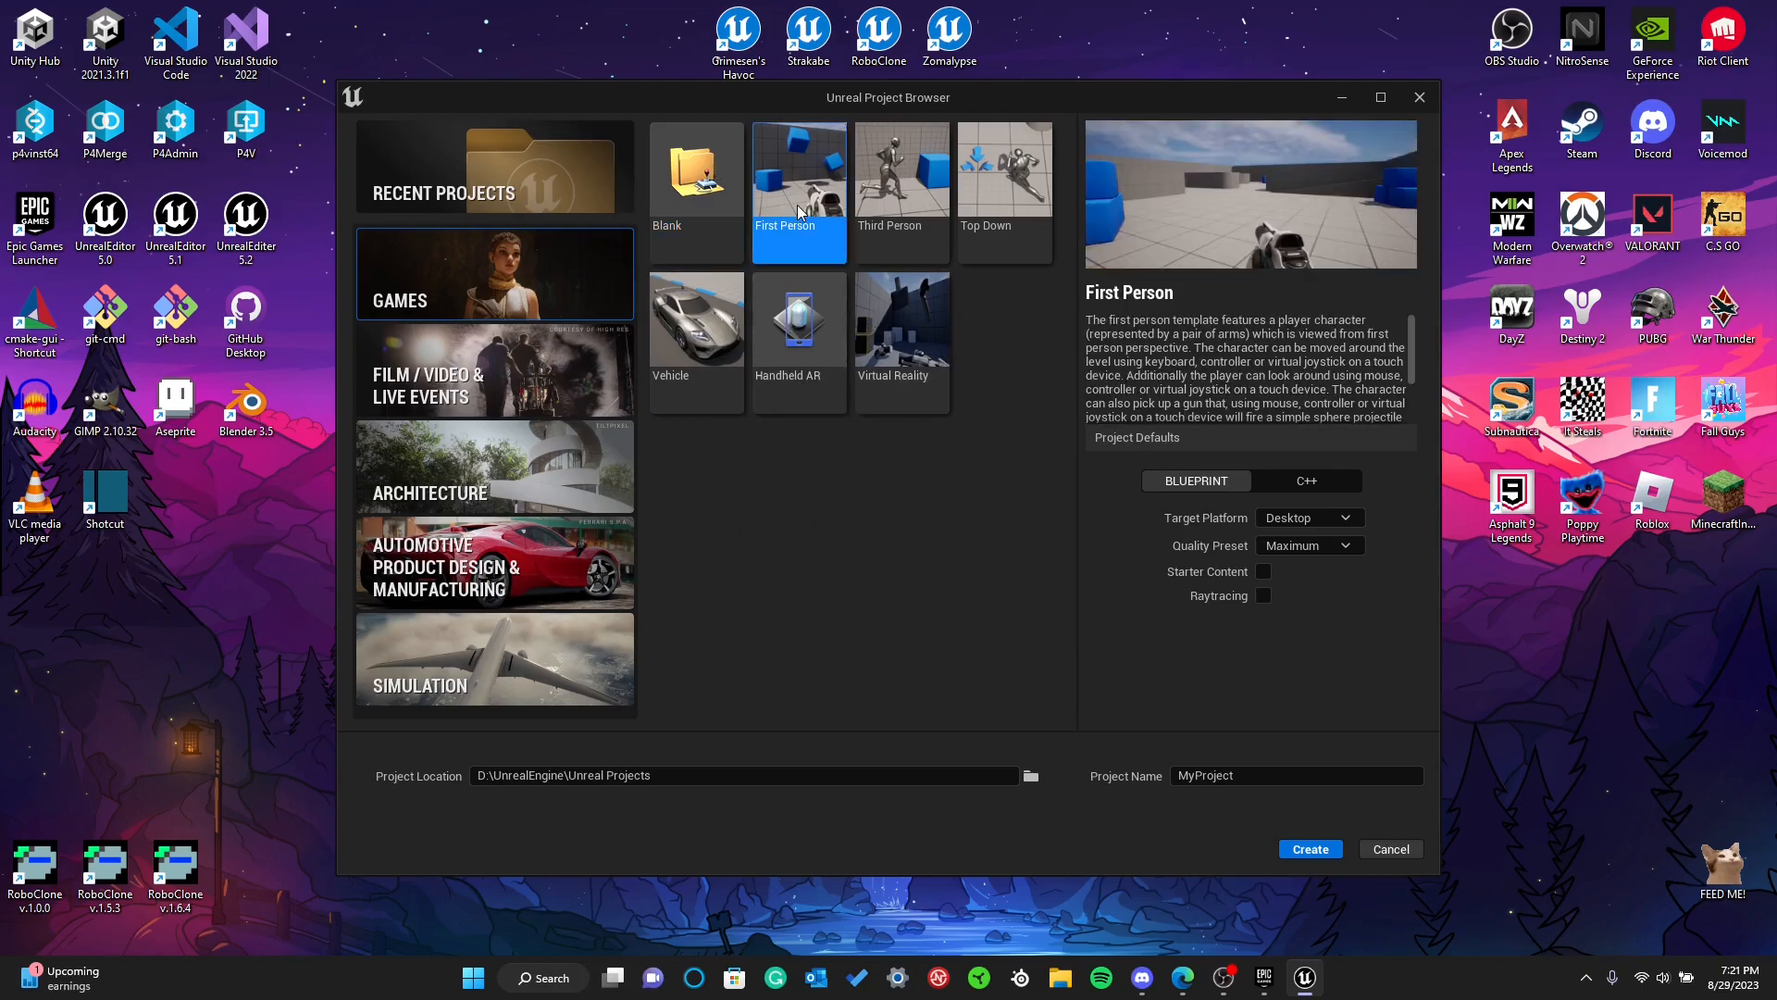
{"action": "left_click", "coordinate": [741, 225]}
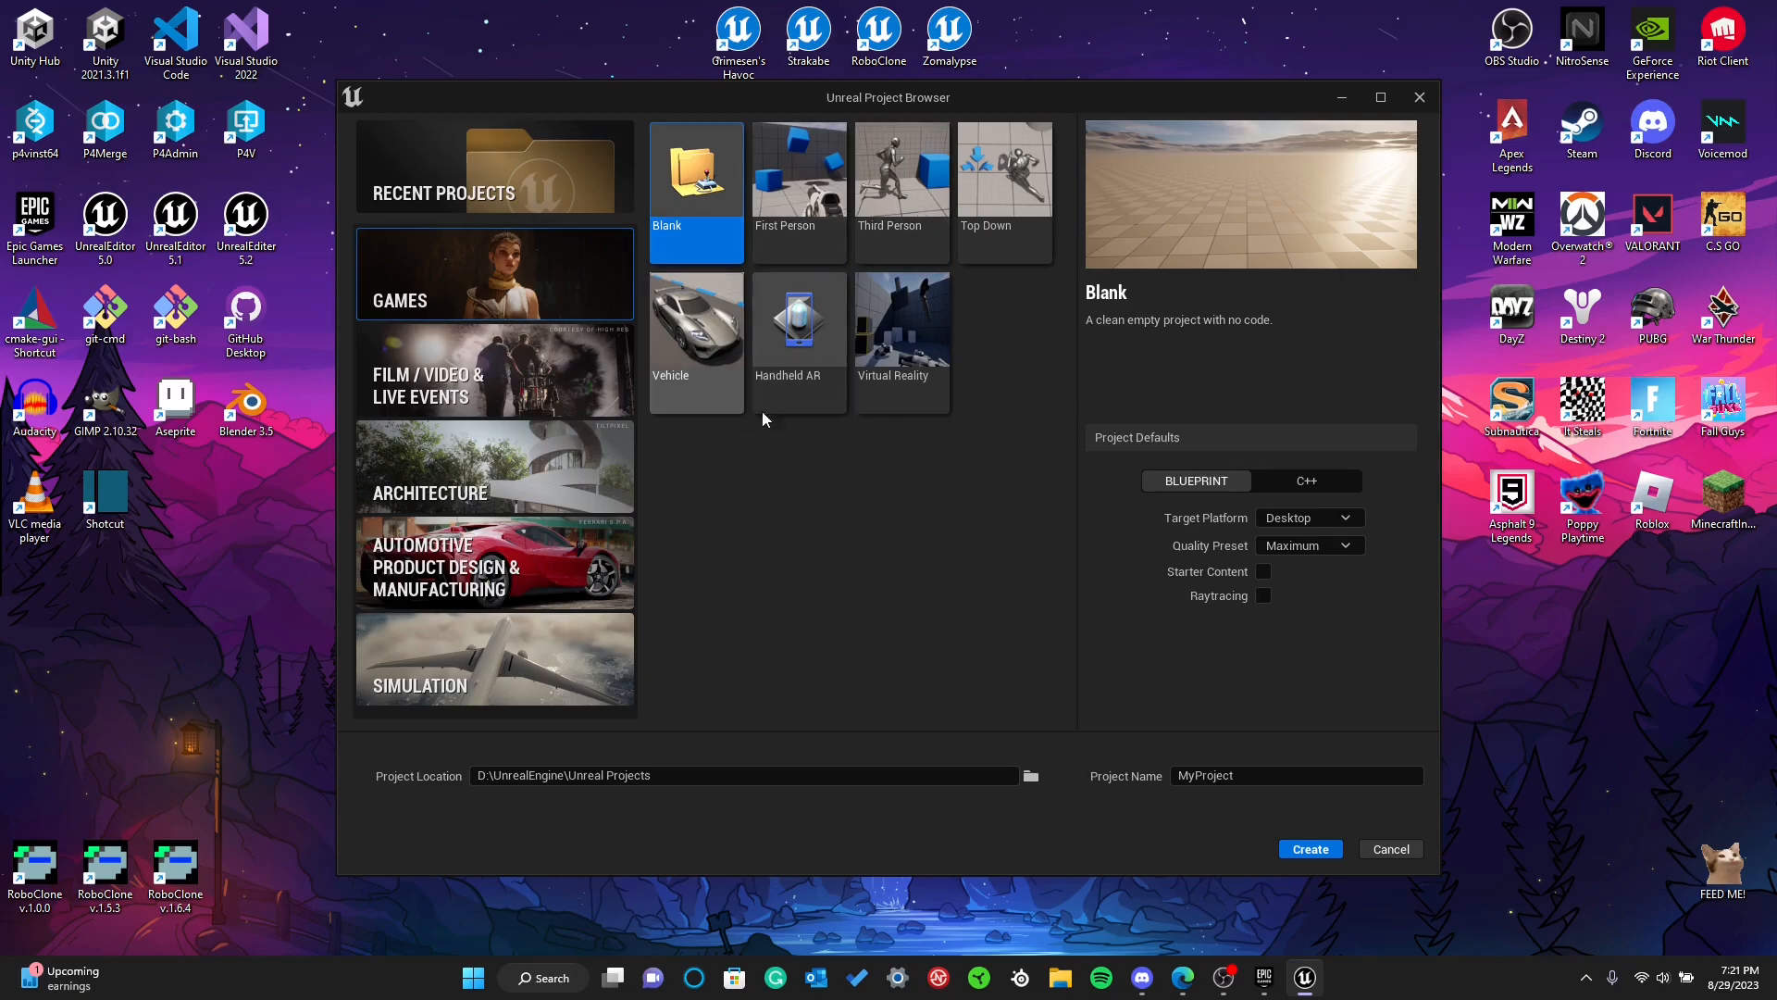
{"action": "left_click", "coordinate": [794, 194]}
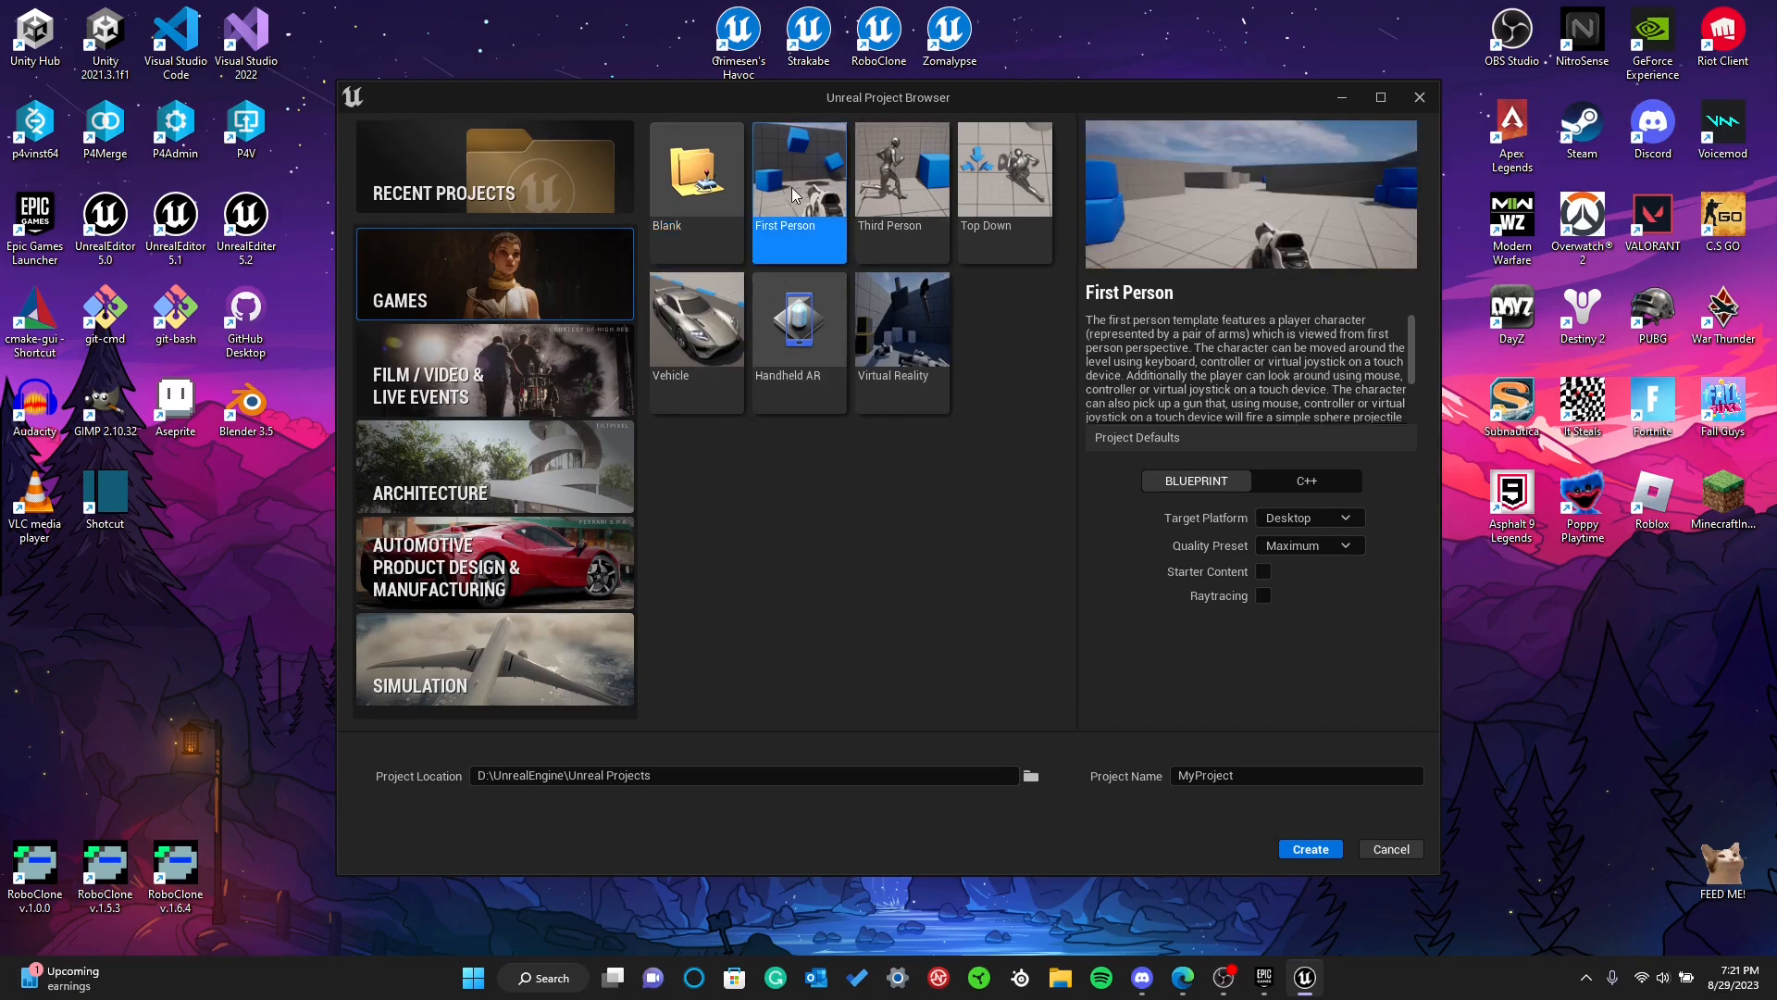
{"action": "left_click", "coordinate": [899, 204]}
{"action": "left_click", "coordinate": [791, 185]}
Name the project Test, keep it as a Blueprint project and create it
{"action": "left_click", "coordinate": [1245, 779]}
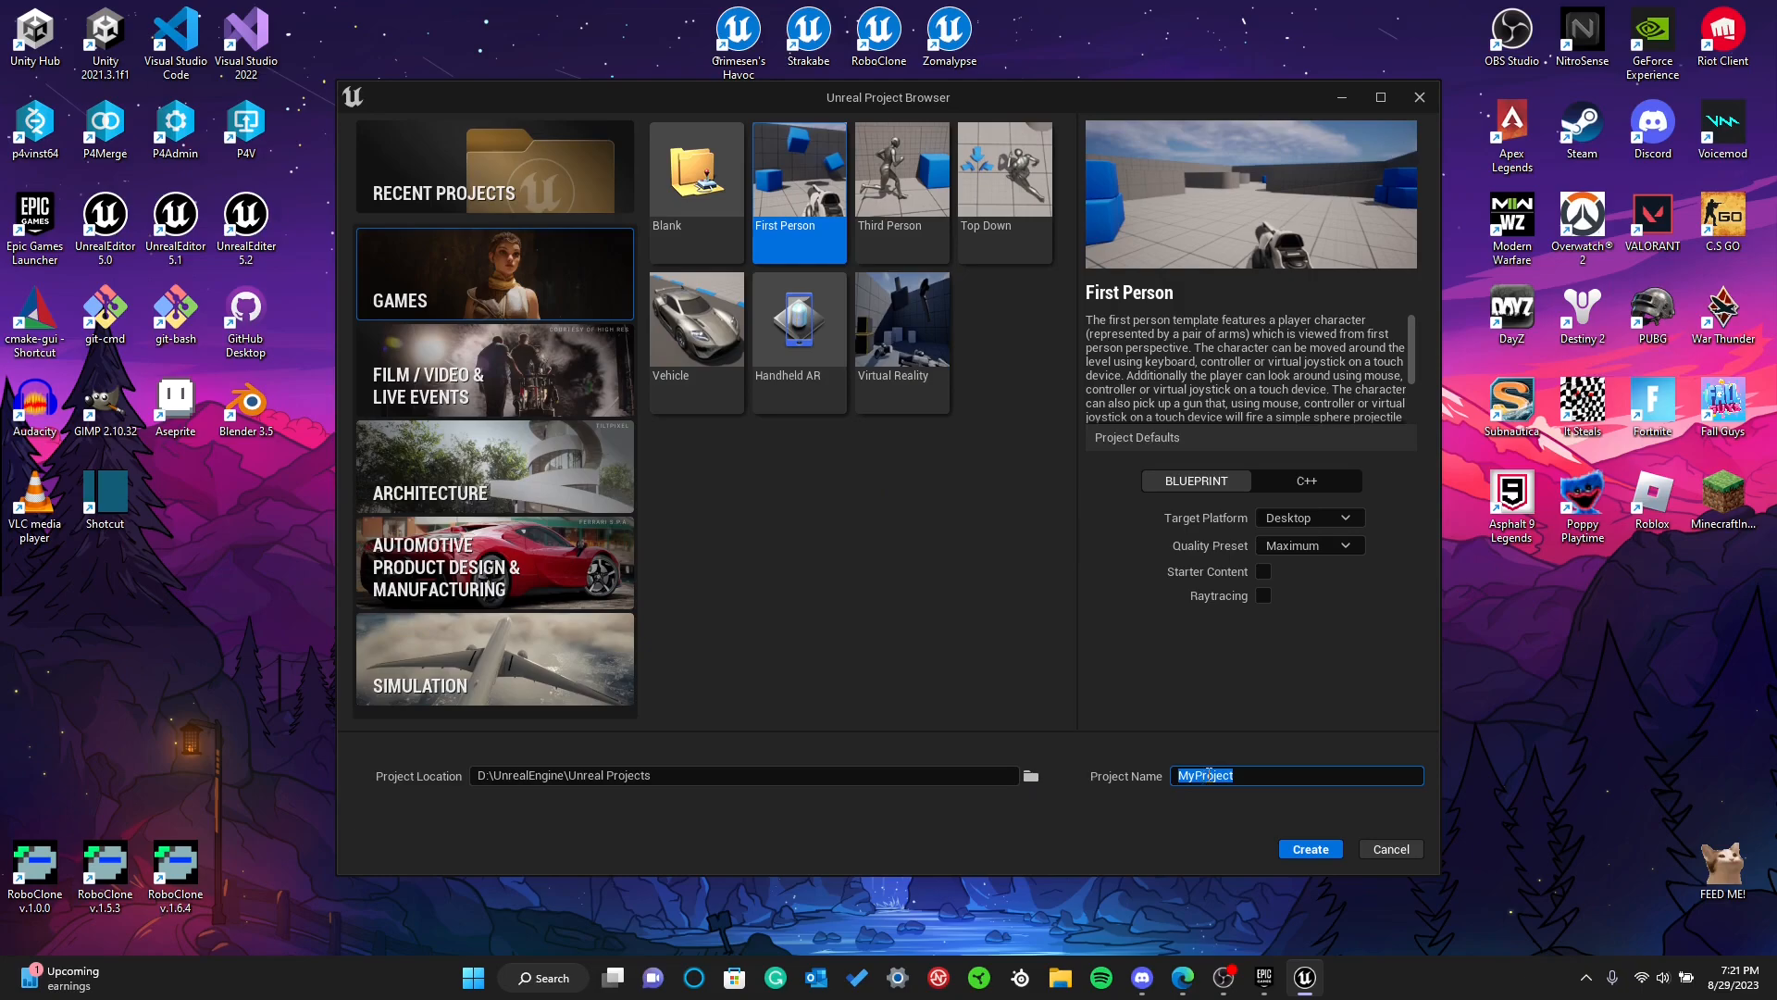
{"action": "type", "text": "Test"}
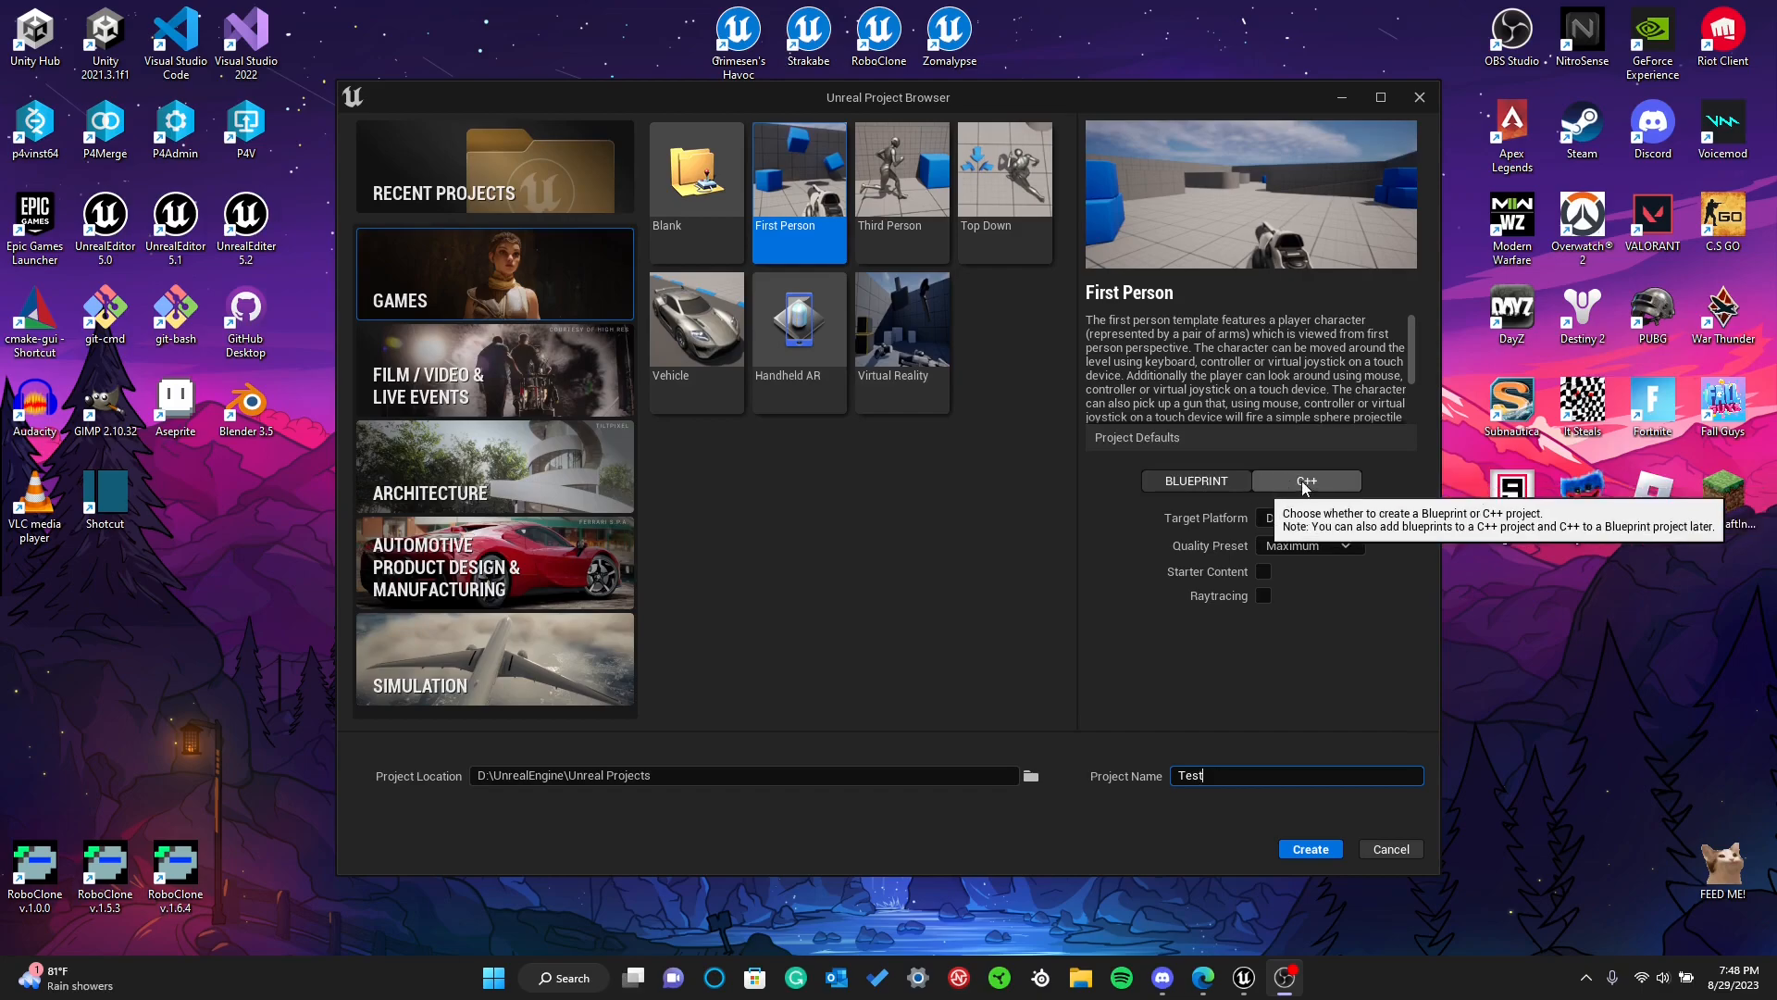
{"action": "left_click", "coordinate": [1171, 488]}
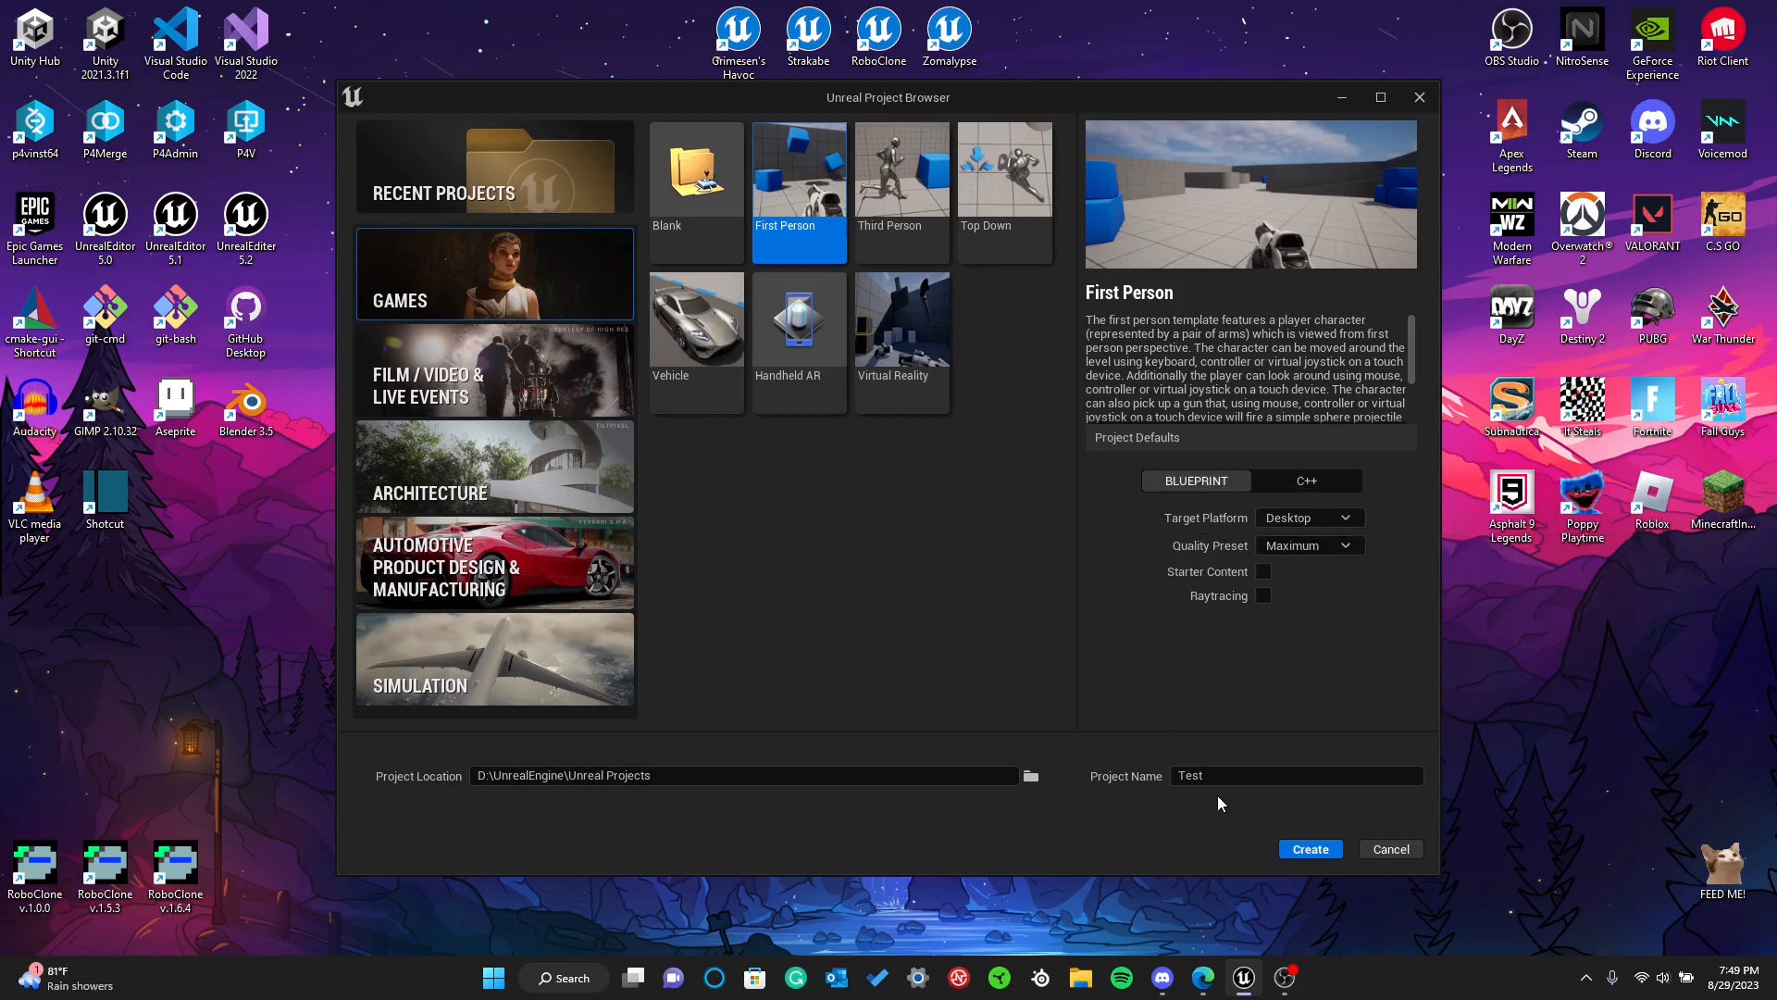
{"action": "left_click", "coordinate": [1305, 850]}
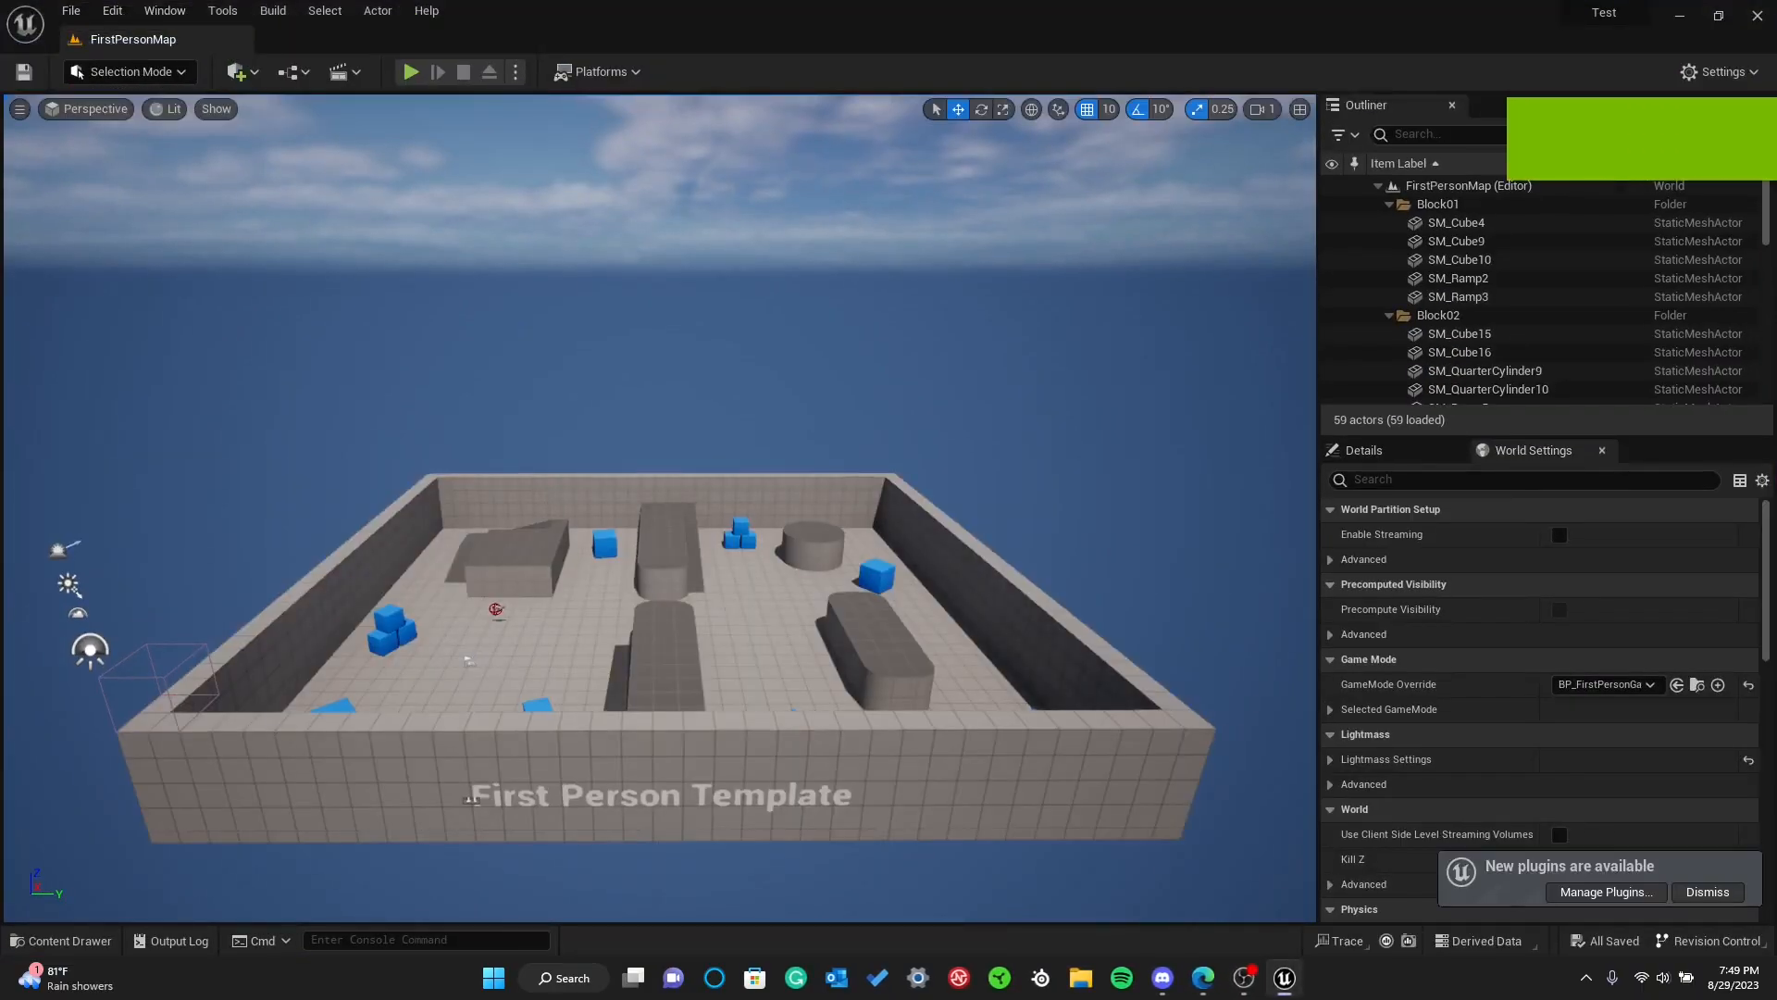
Look over the First Person level from above by turning the viewport camera and moving it forward and backward
{"action": "mouse_move", "coordinate": [576, 537]}
{"action": "right_mouse_down"}
{"action": "mouse_move", "coordinate": [550, 555]}
{"action": "mouse_move", "coordinate": [562, 546]}
{"action": "right_mouse_up"}
{"action": "right_click_drag", "start_coordinate": [492, 428], "coordinate": [490, 428]}
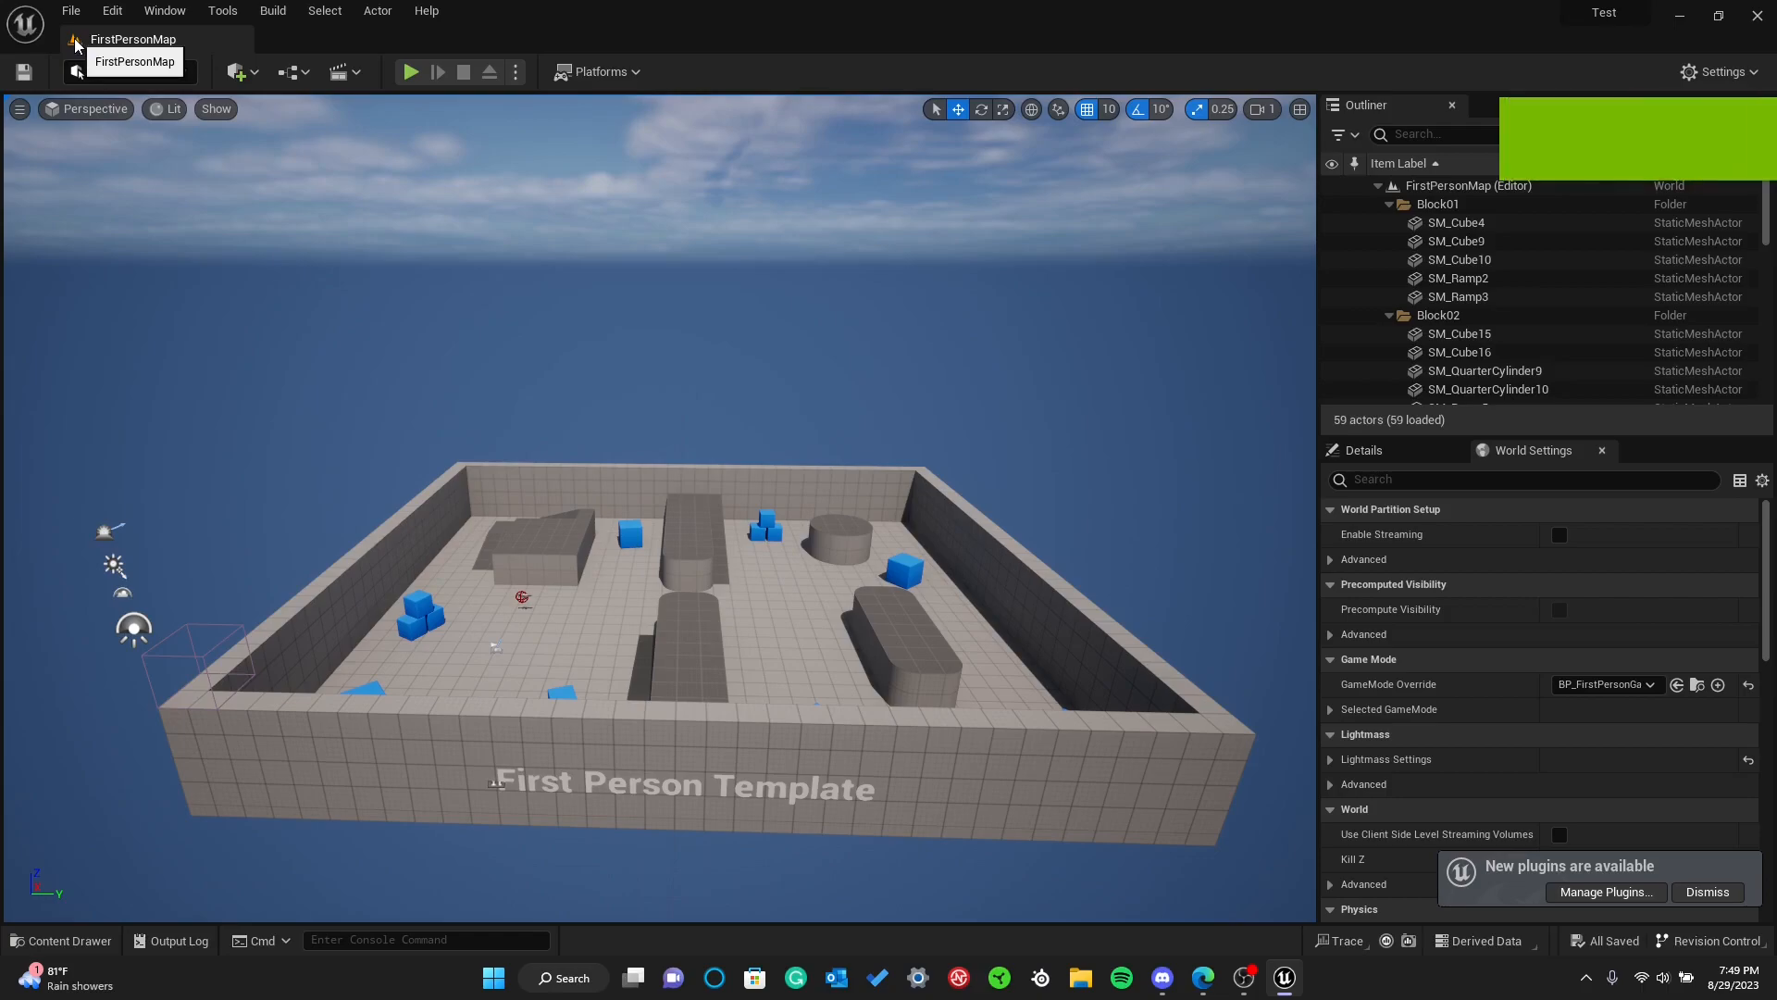
{"action": "right_click_drag", "start_coordinate": [529, 412], "coordinate": [517, 466]}
{"action": "key", "text": "w"}
{"action": "key", "text": "s"}
{"action": "key", "text": "w"}
{"action": "key", "text": "s"}
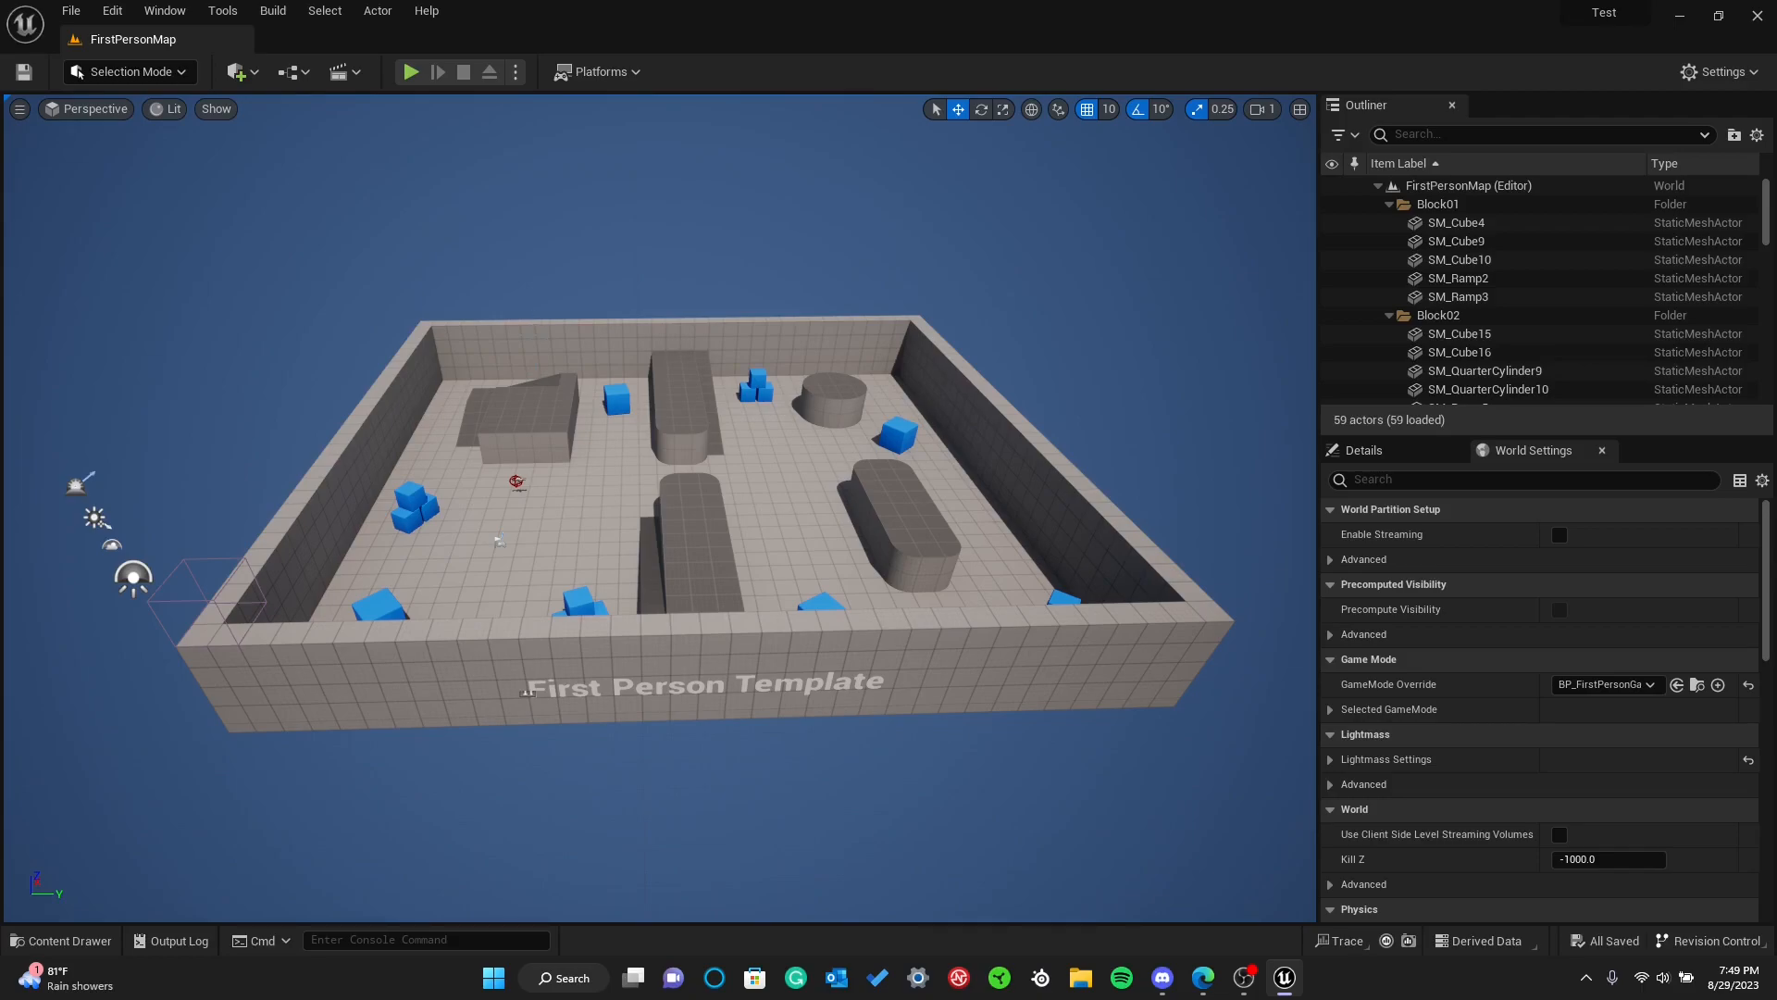
{"action": "right_click", "coordinate": [546, 341]}
{"action": "left_click", "coordinate": [370, 207]}
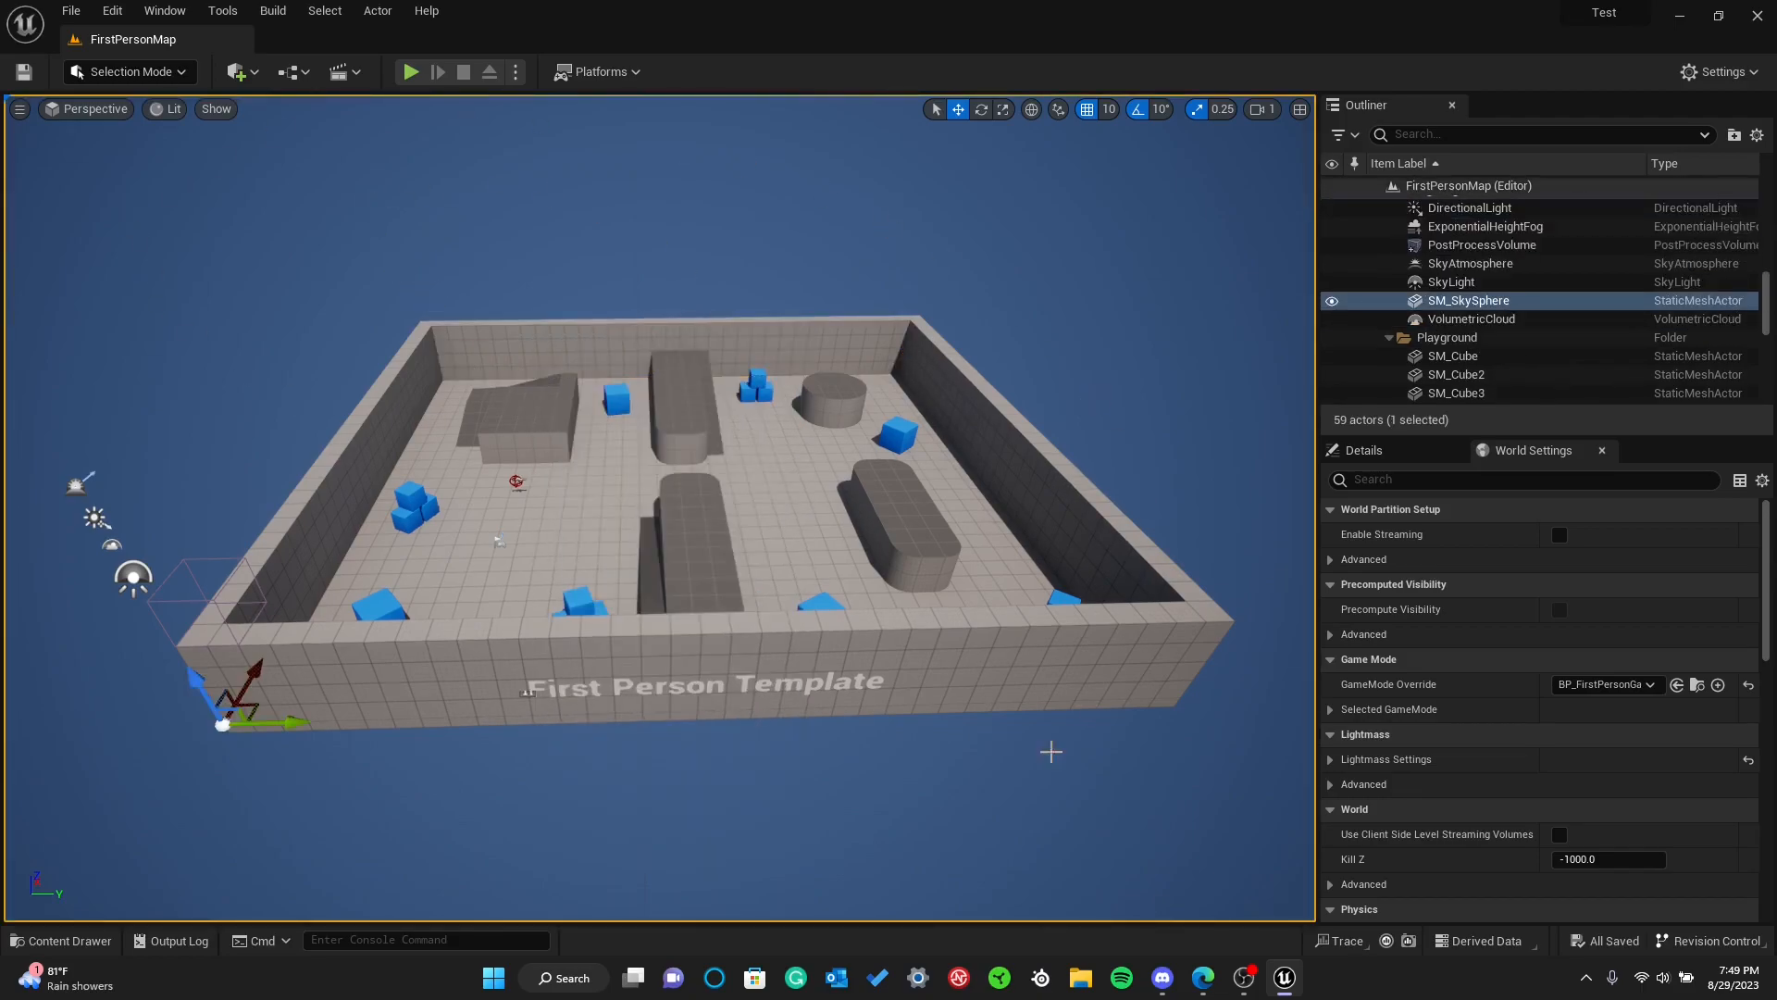
Fly the viewport camera sideways, backward, down and up to examine the level's front wall and layout
{"action": "right_click_drag", "start_coordinate": [531, 217], "coordinate": [537, 216]}
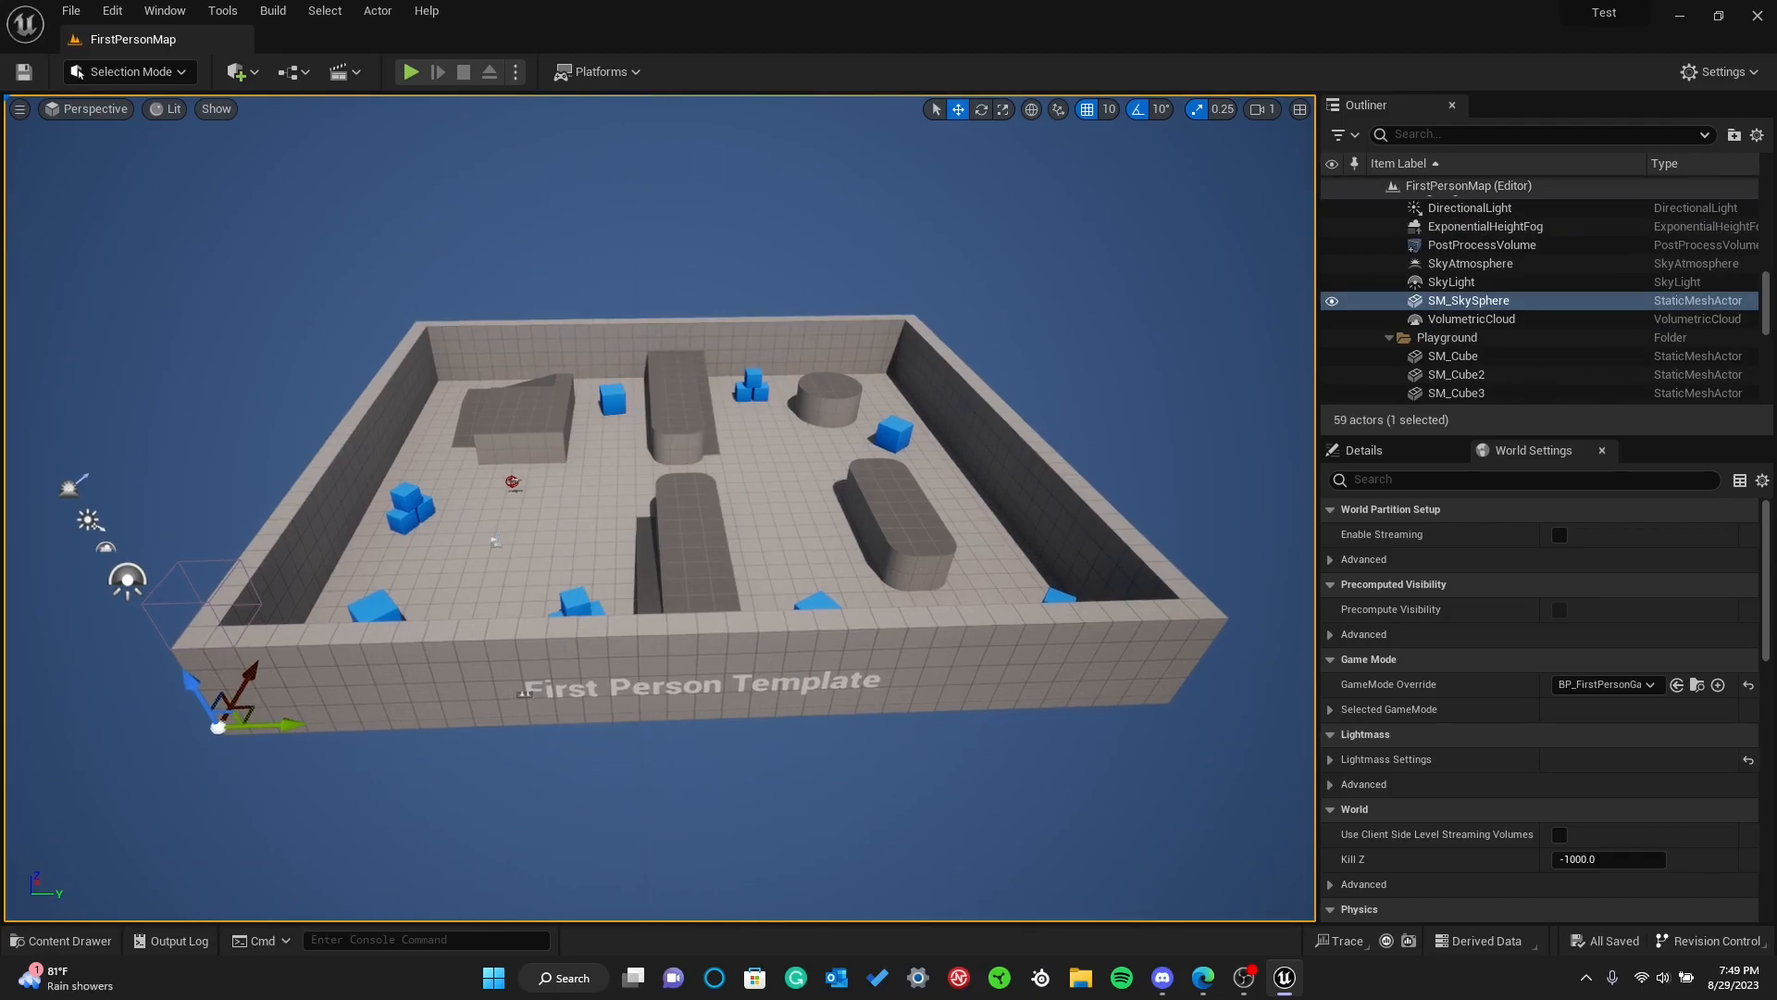
{"action": "key", "text": "w"}
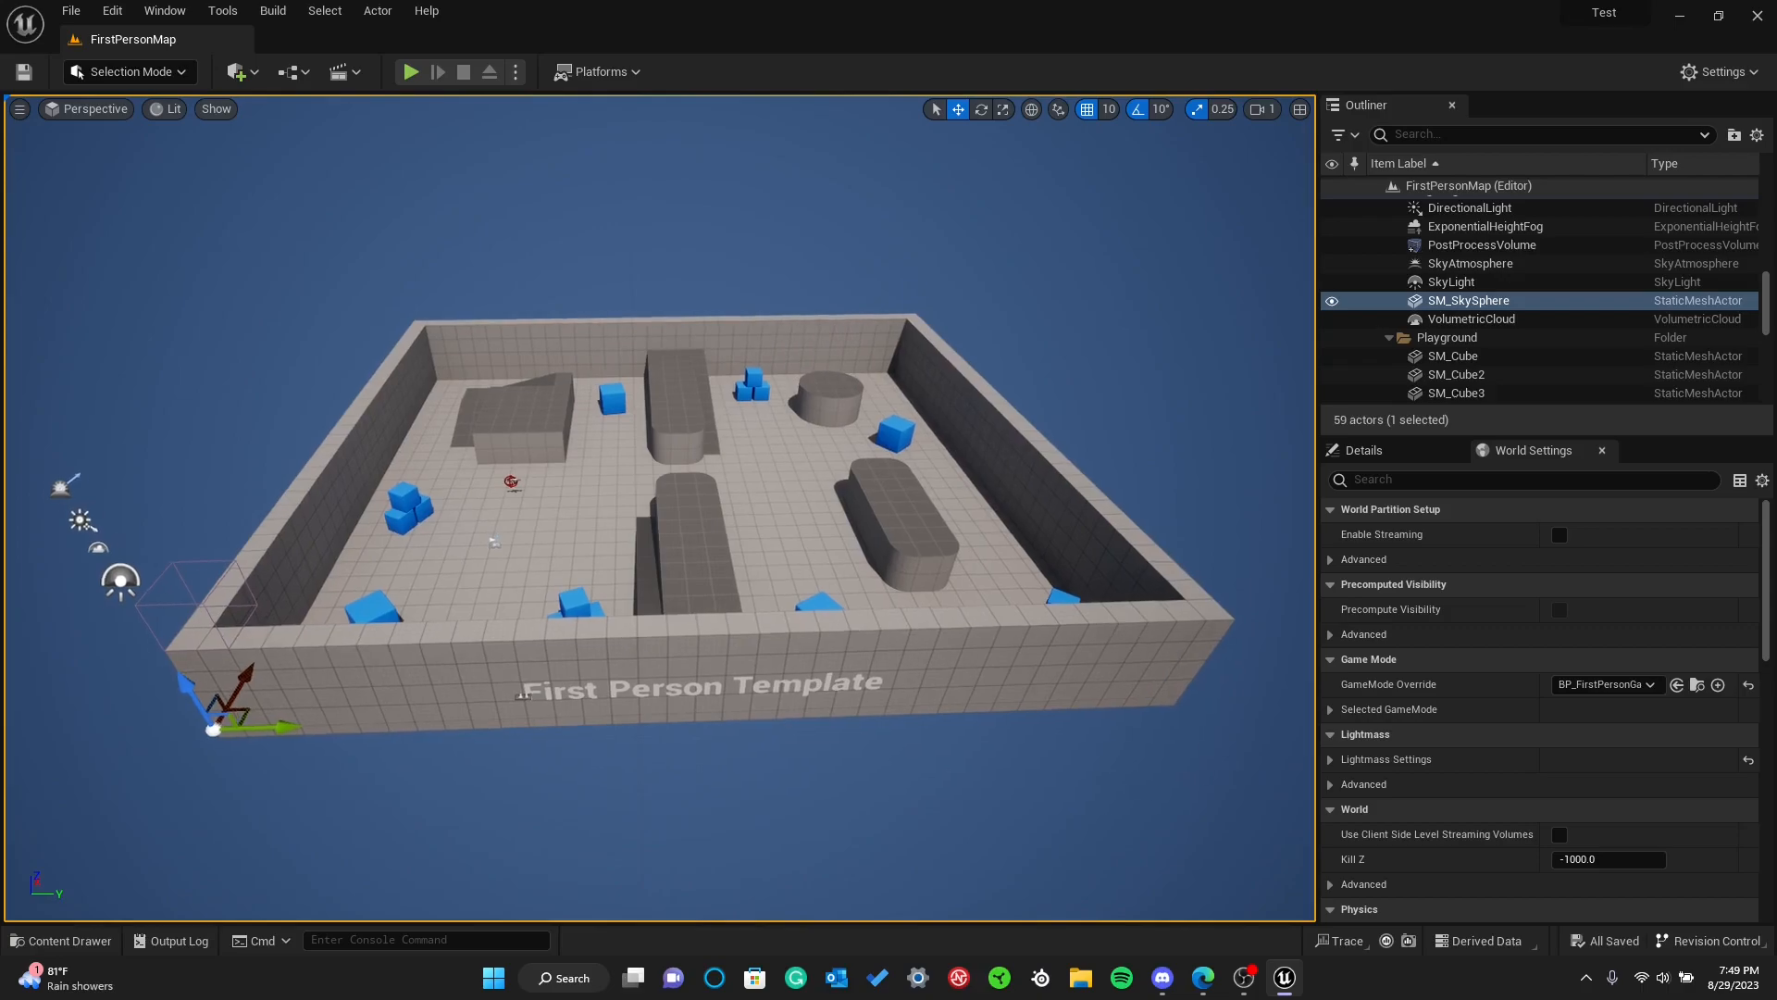
{"action": "key", "text": "a"}
{"action": "key", "text": "s"}
{"action": "right_click_drag", "start_coordinate": [660, 508], "coordinate": [538, 500]}
{"action": "key", "text": "s"}
{"action": "key", "text": "q"}
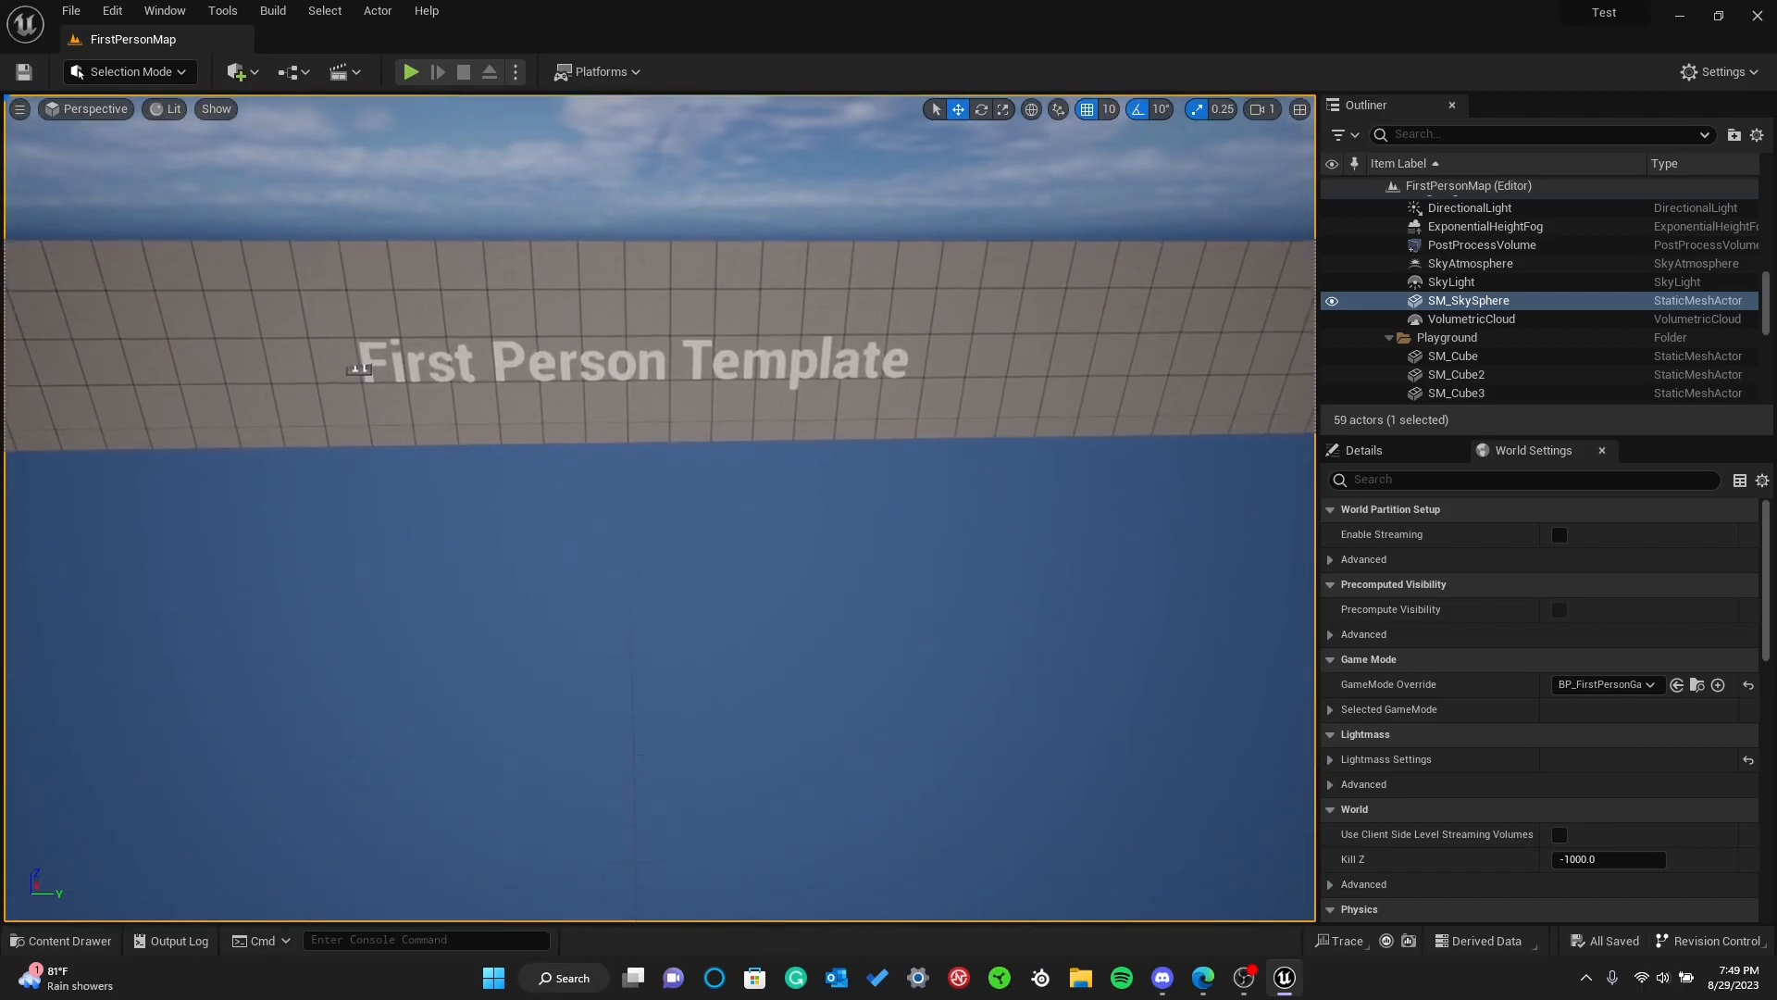
{"action": "key", "text": "e"}
{"action": "key", "text": "w"}
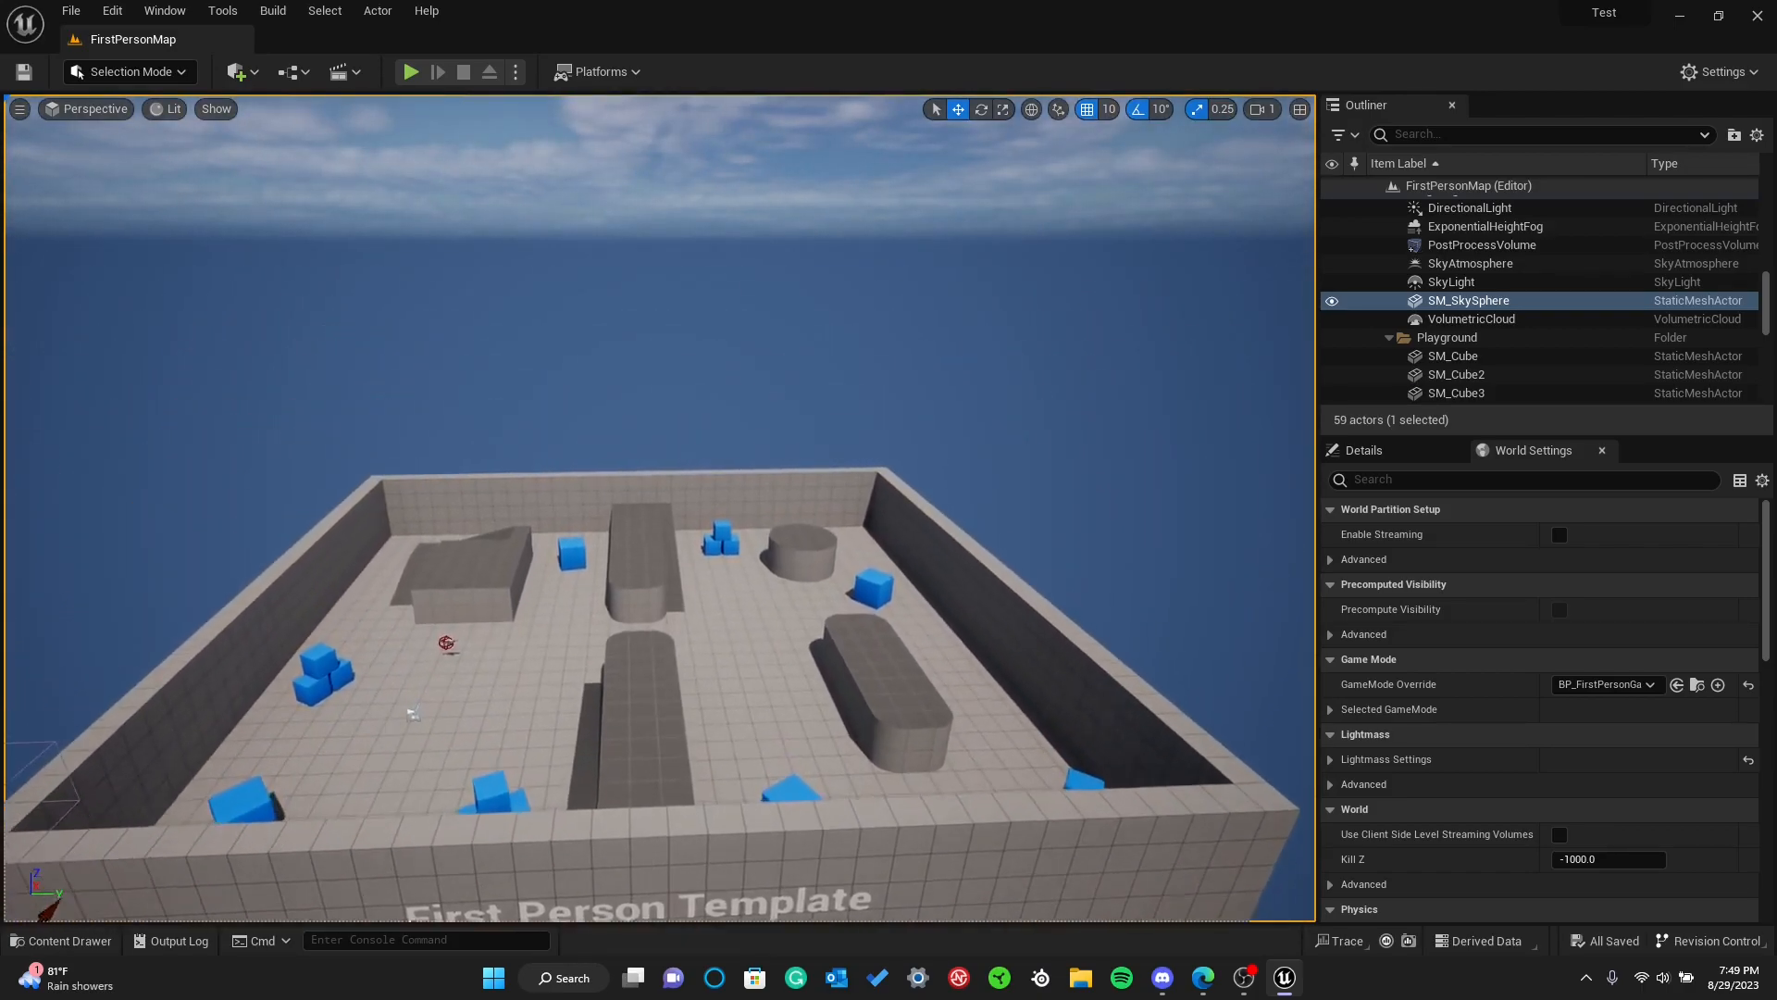
{"action": "right_click_drag", "start_coordinate": [539, 500], "coordinate": [490, 532]}
{"action": "key", "text": "s"}
{"action": "key", "text": "s"}
{"action": "right_click_drag", "start_coordinate": [435, 218], "coordinate": [536, 219]}
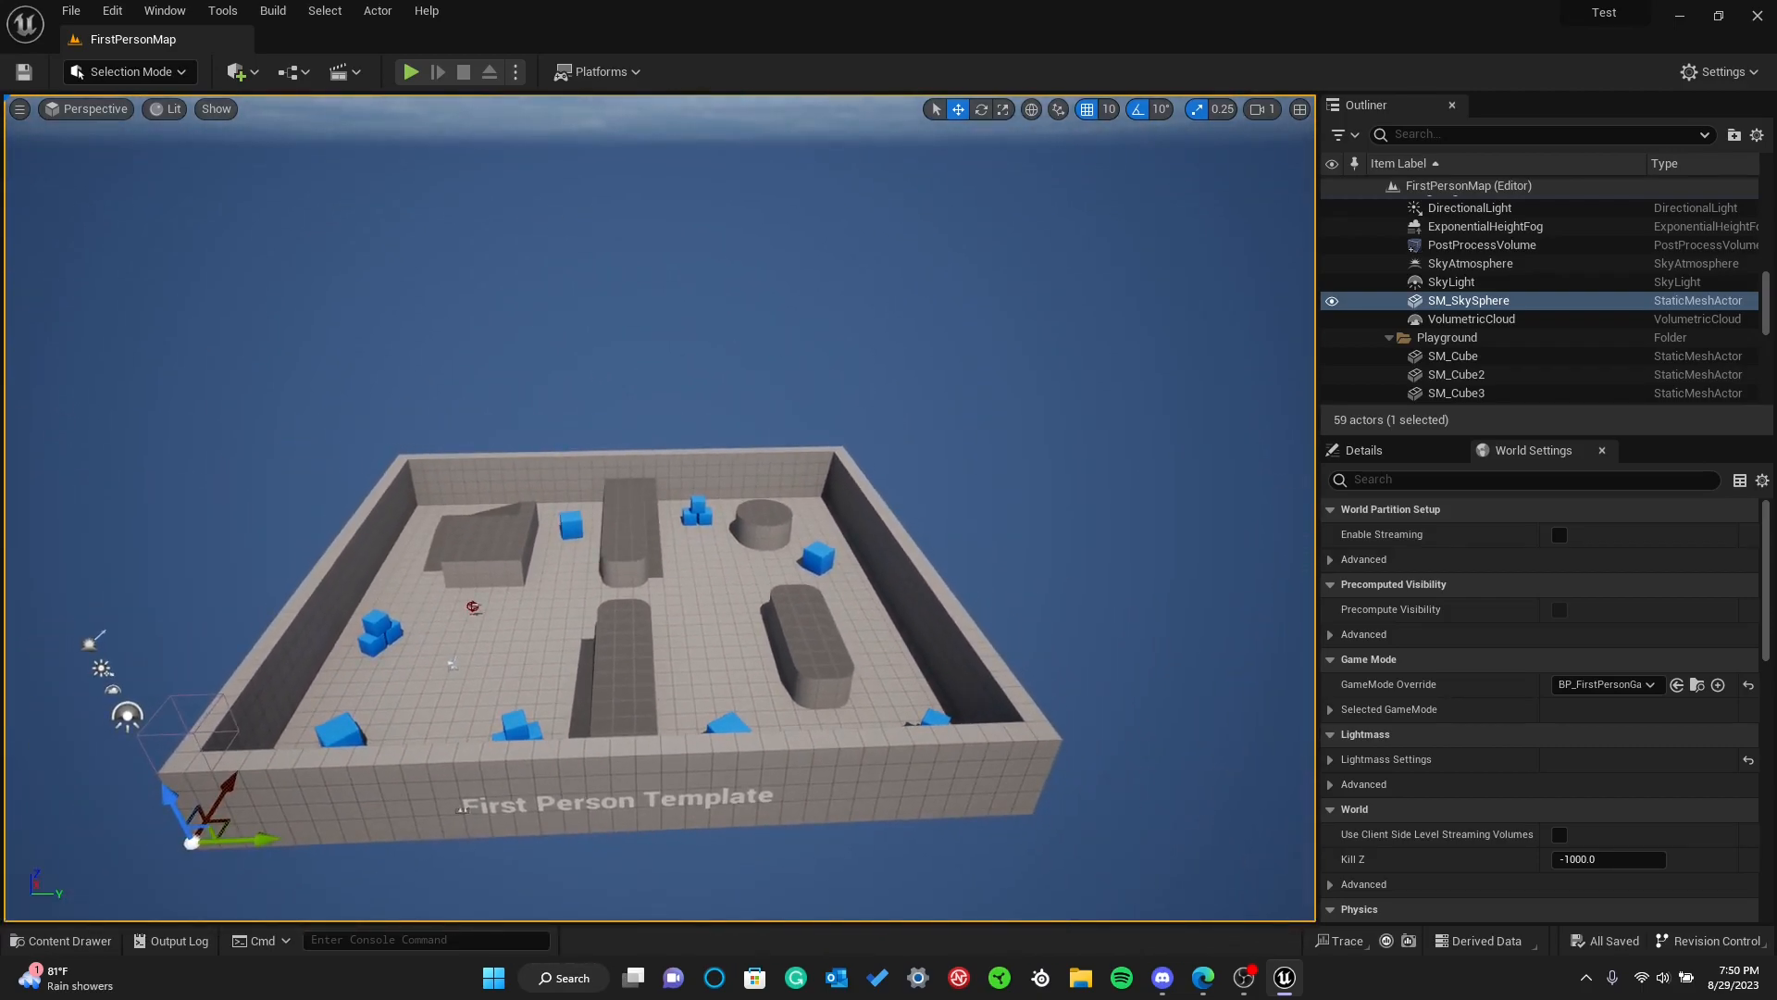
{"action": "right_click_drag", "start_coordinate": [536, 218], "coordinate": [37, 216]}
{"action": "right_click_drag", "start_coordinate": [277, 518], "coordinate": [1240, 495]}
{"action": "right_click_drag", "start_coordinate": [659, 508], "coordinate": [593, 537]}
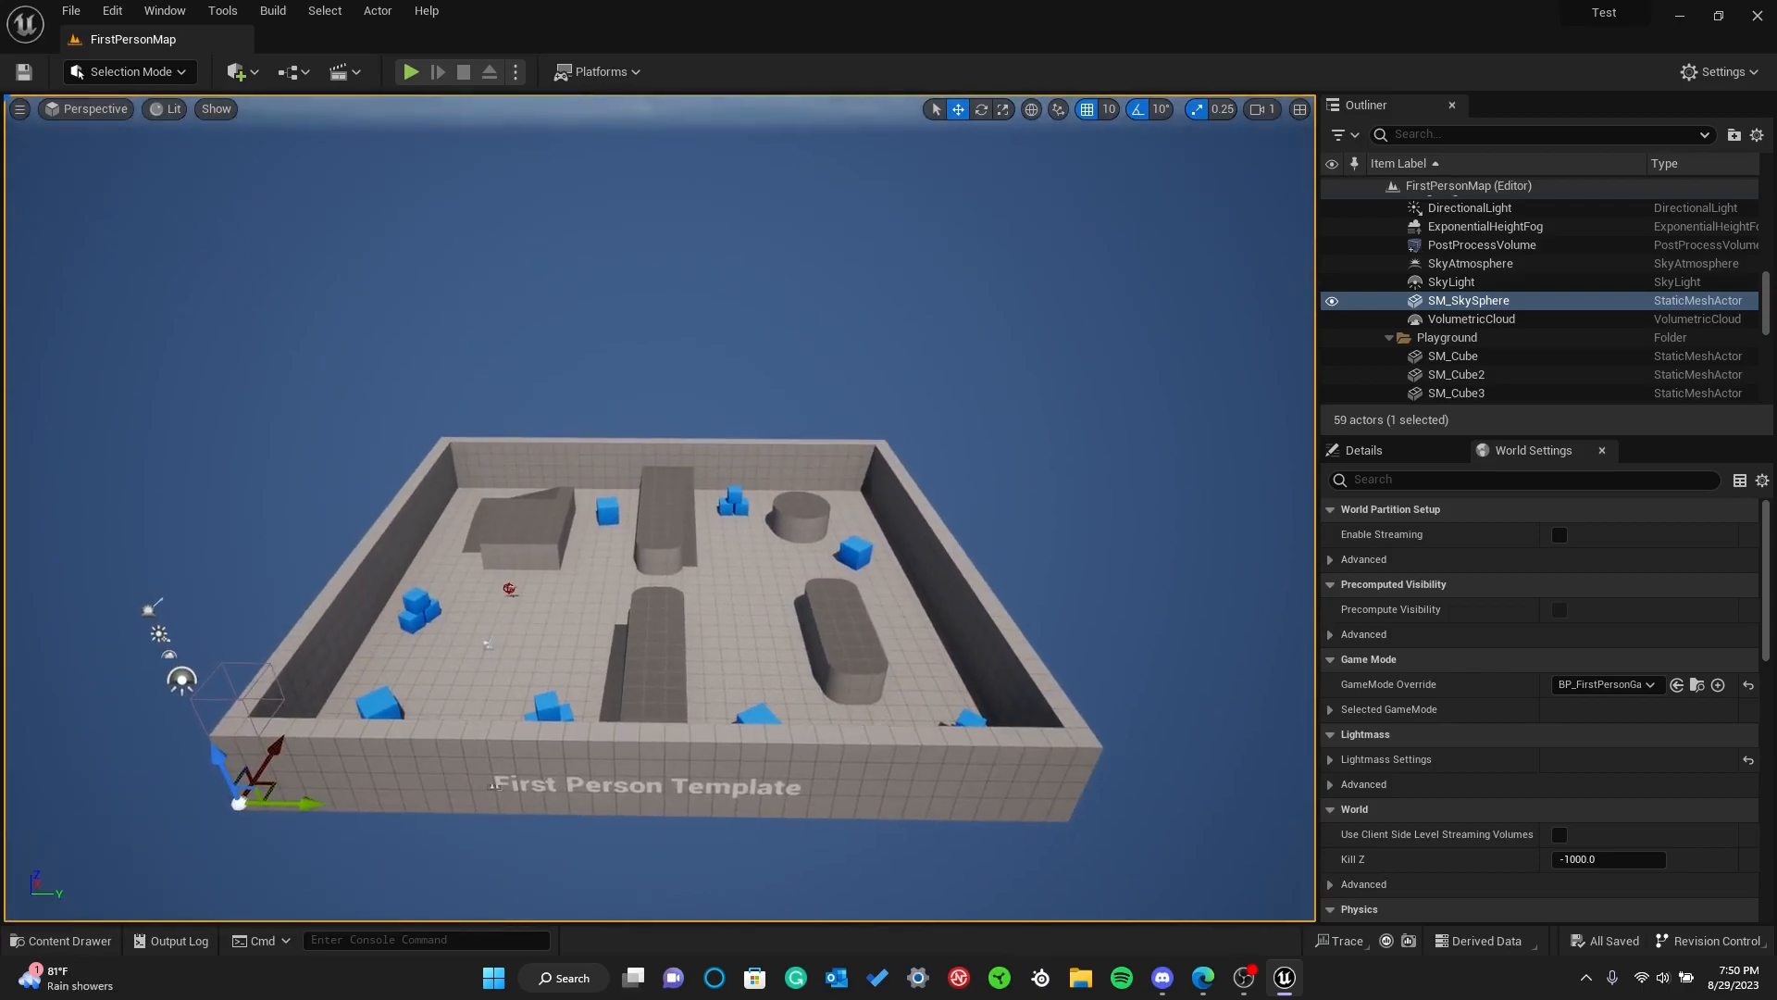
Lower the viewport camera speed to 0.1 while moving back from the level
{"action": "scroll", "coordinate": [420, 290], "scroll_direction": "down", "scroll_amount": 2}
{"action": "right_click_drag", "start_coordinate": [420, 291], "coordinate": [454, 357]}
{"action": "key", "text": "s"}
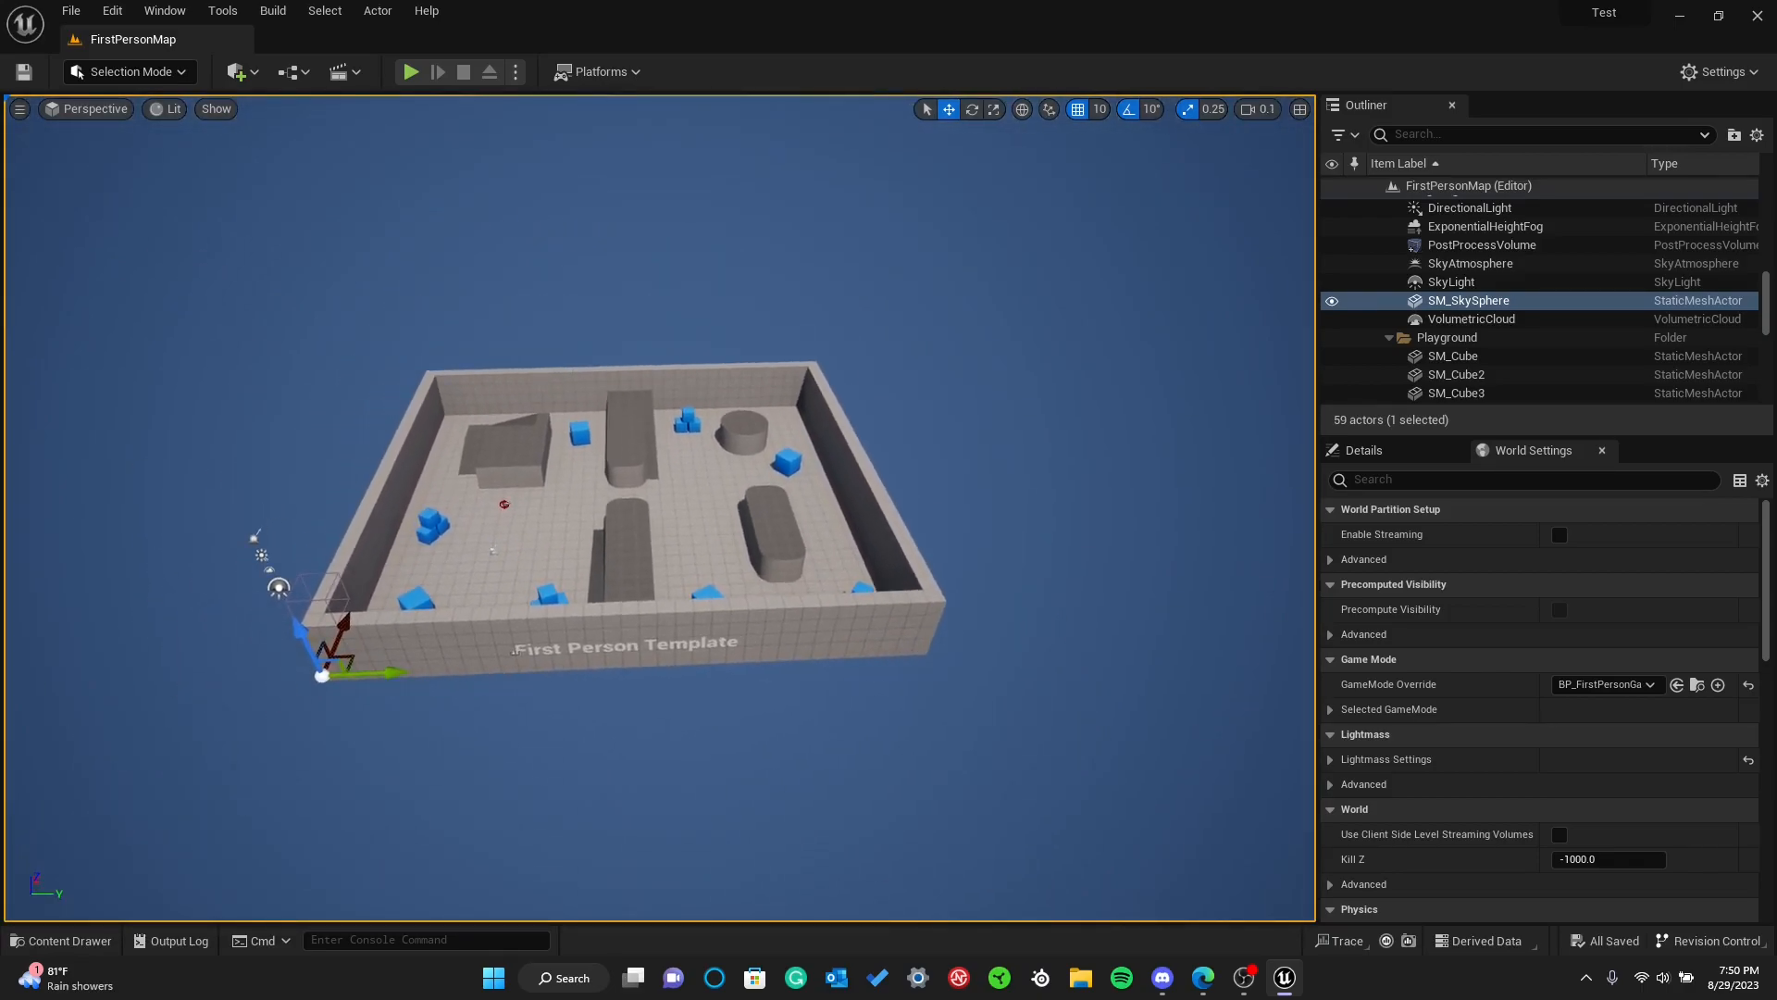
{"action": "scroll", "coordinate": [527, 375], "scroll_direction": "down", "scroll_amount": 2}
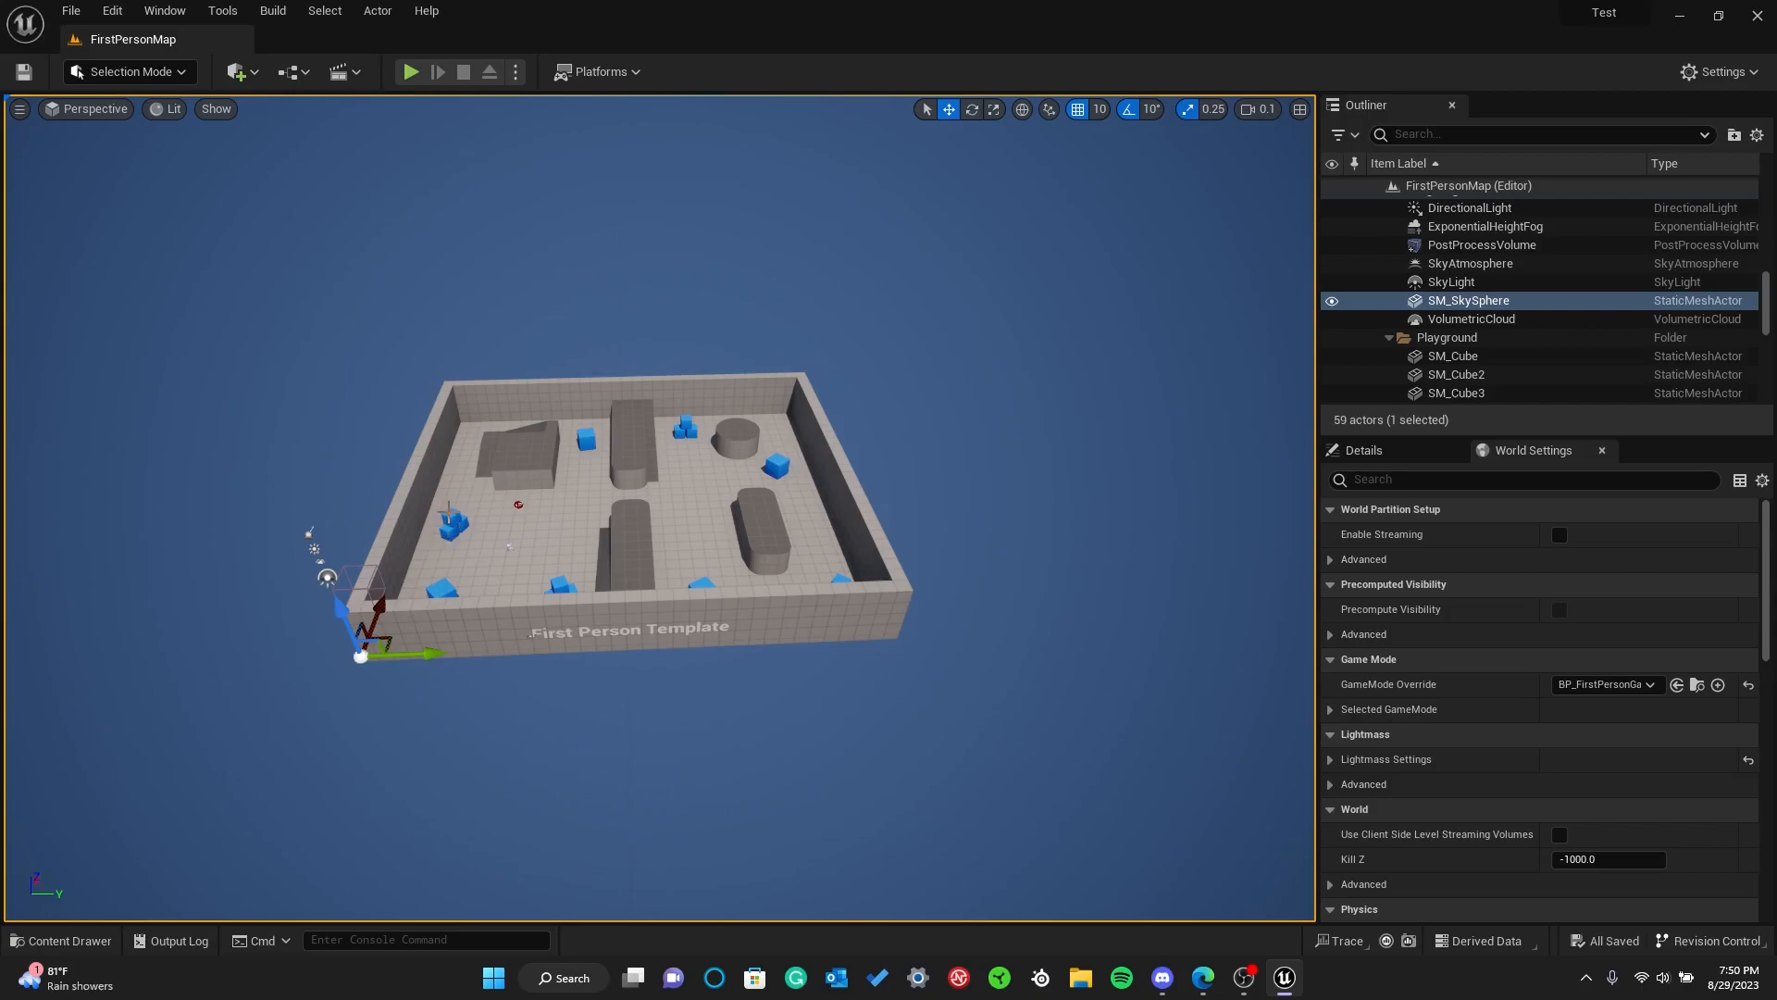
Select the single blue cube beside the cylinder, SM_ChamferCube5, and focus the viewport on it
{"action": "left_click", "coordinate": [775, 465]}
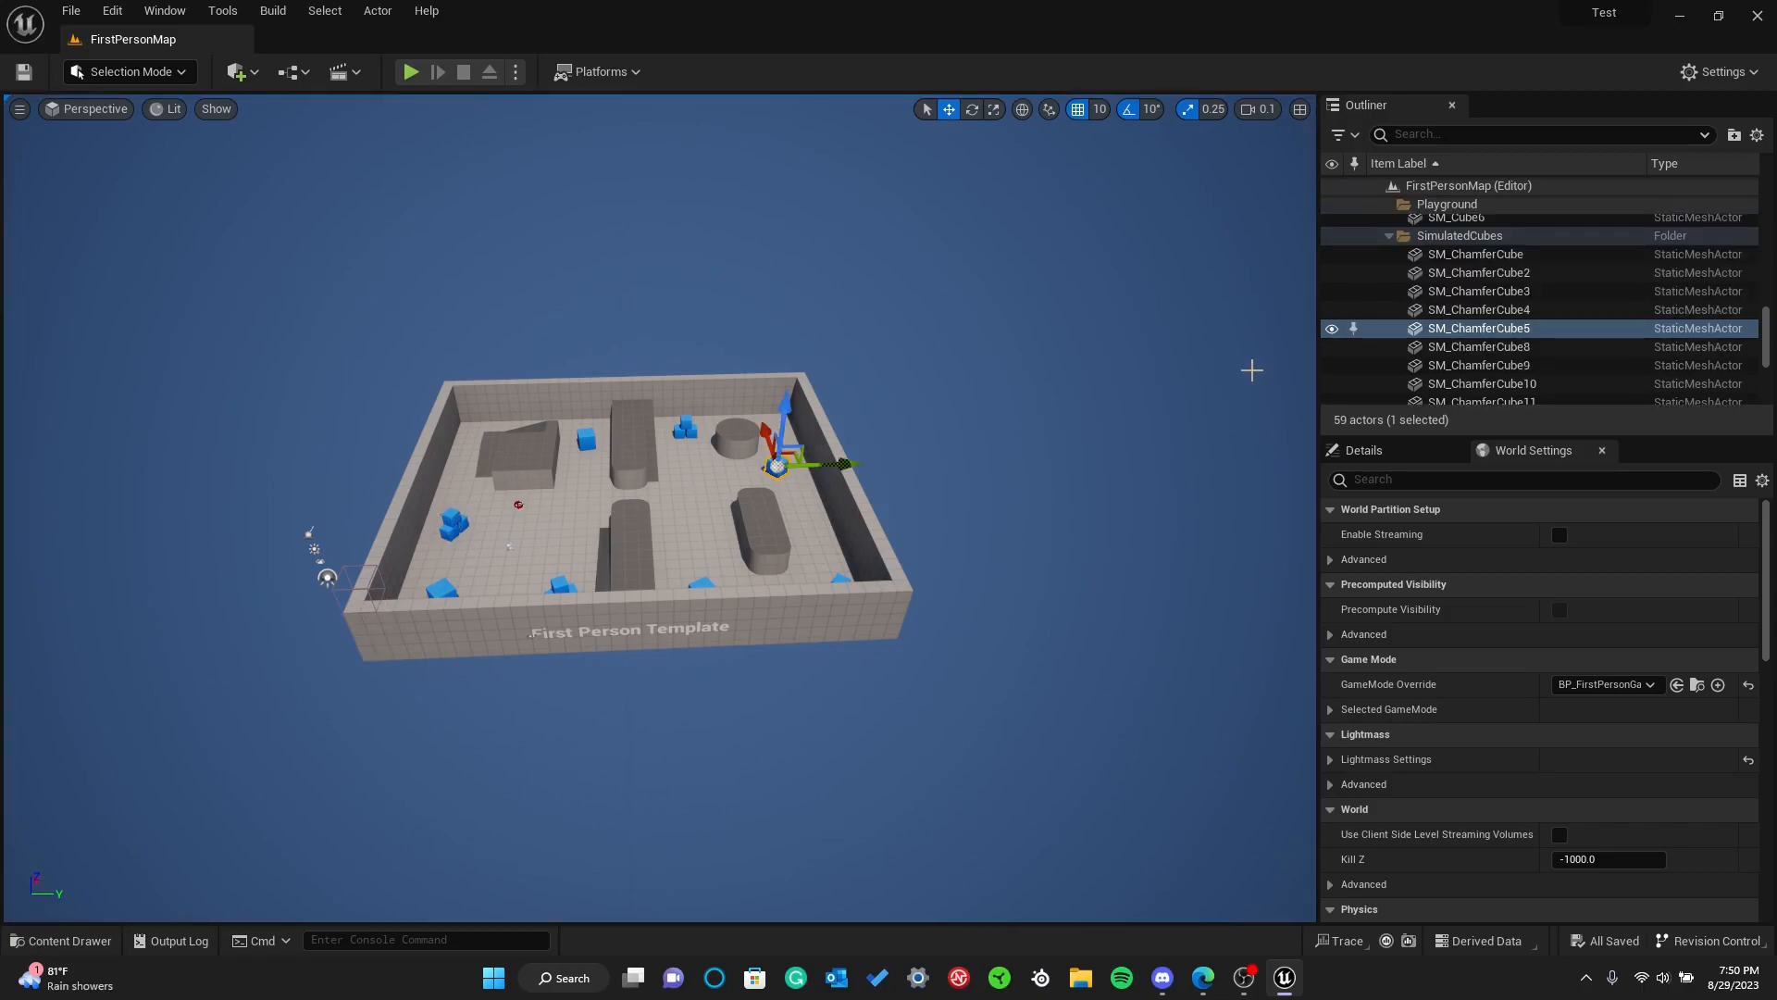
{"action": "double_click", "coordinate": [1479, 329]}
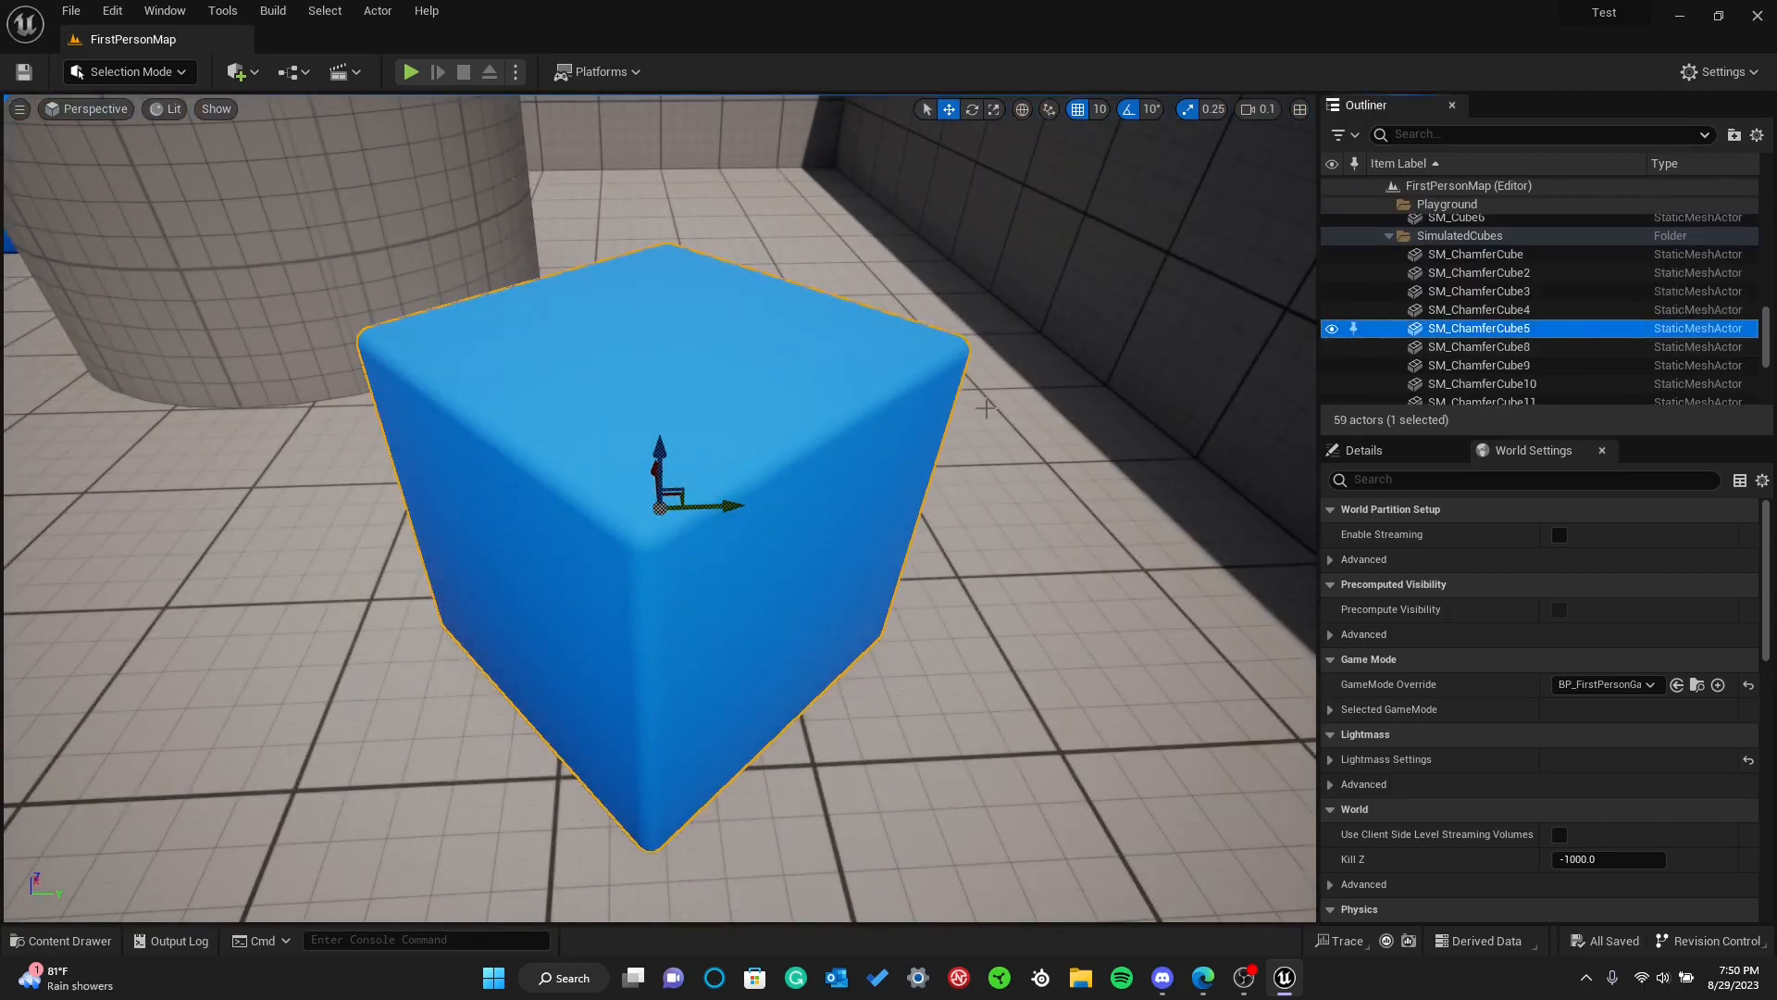
{"action": "right_click_drag", "start_coordinate": [829, 437], "coordinate": [937, 409]}
Set the viewport camera speed to 0.3 and try to change the camera speed scalar
{"action": "left_click", "coordinate": [1256, 108]}
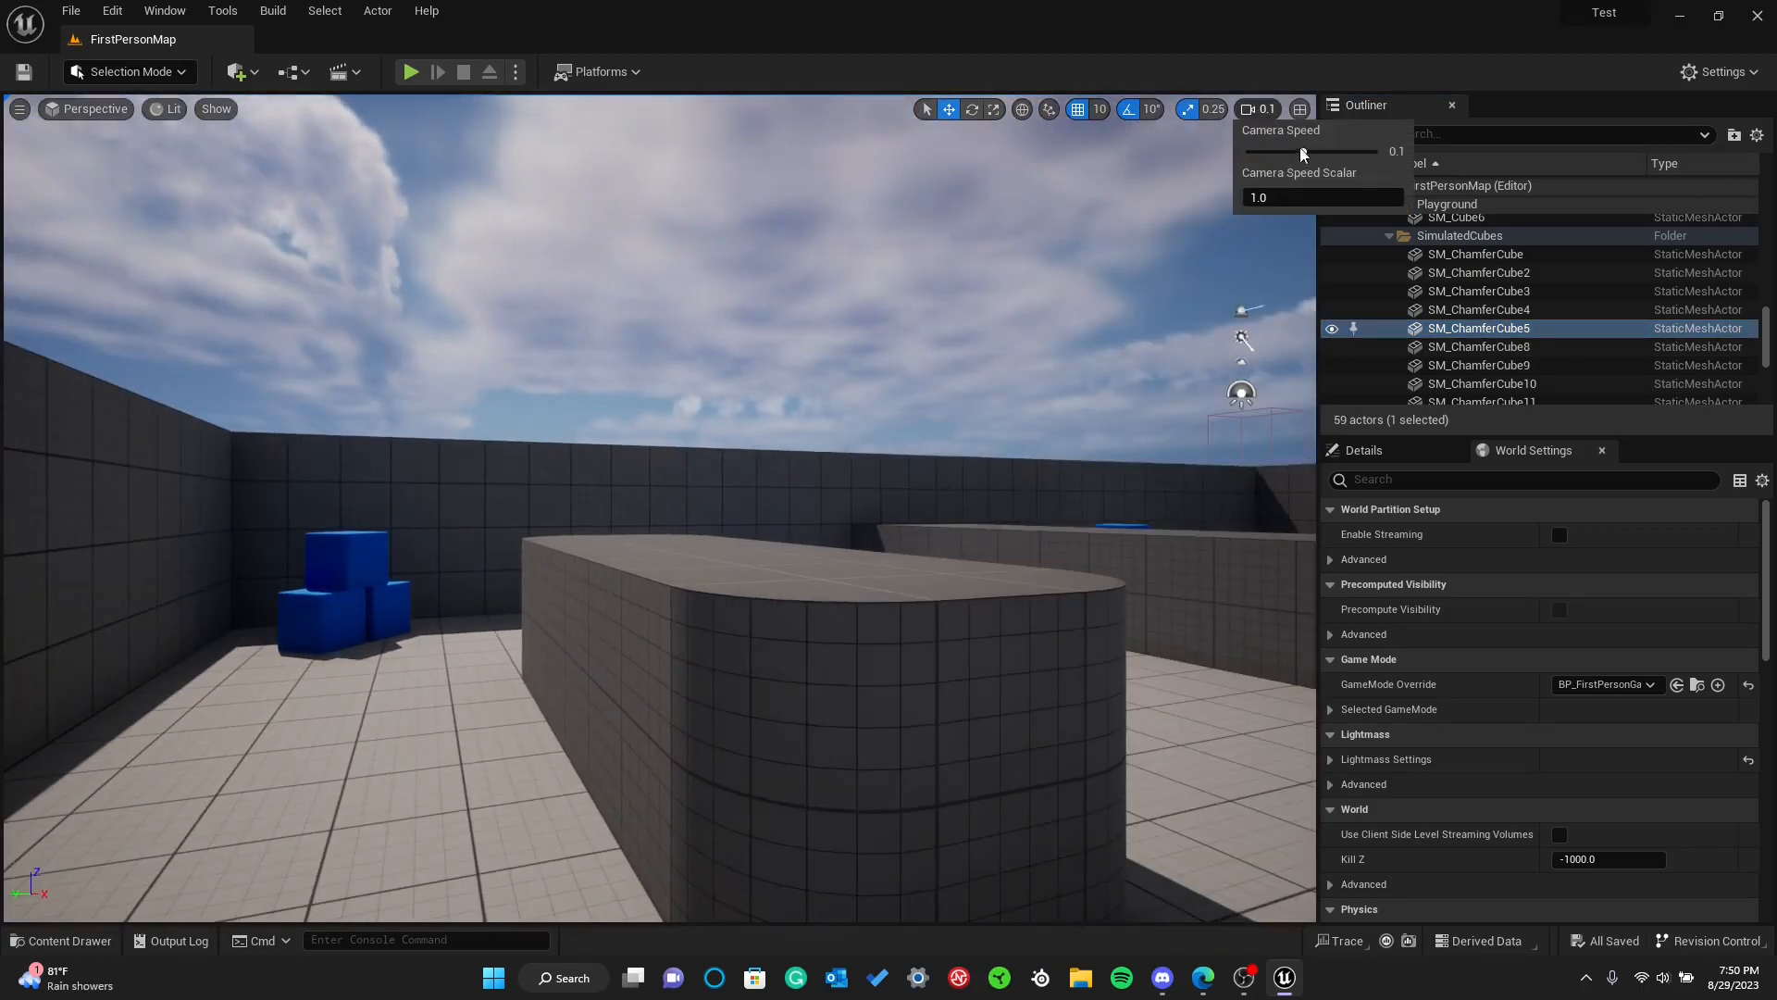
{"action": "left_click", "coordinate": [1281, 194]}
{"action": "type", "text": "\\"}
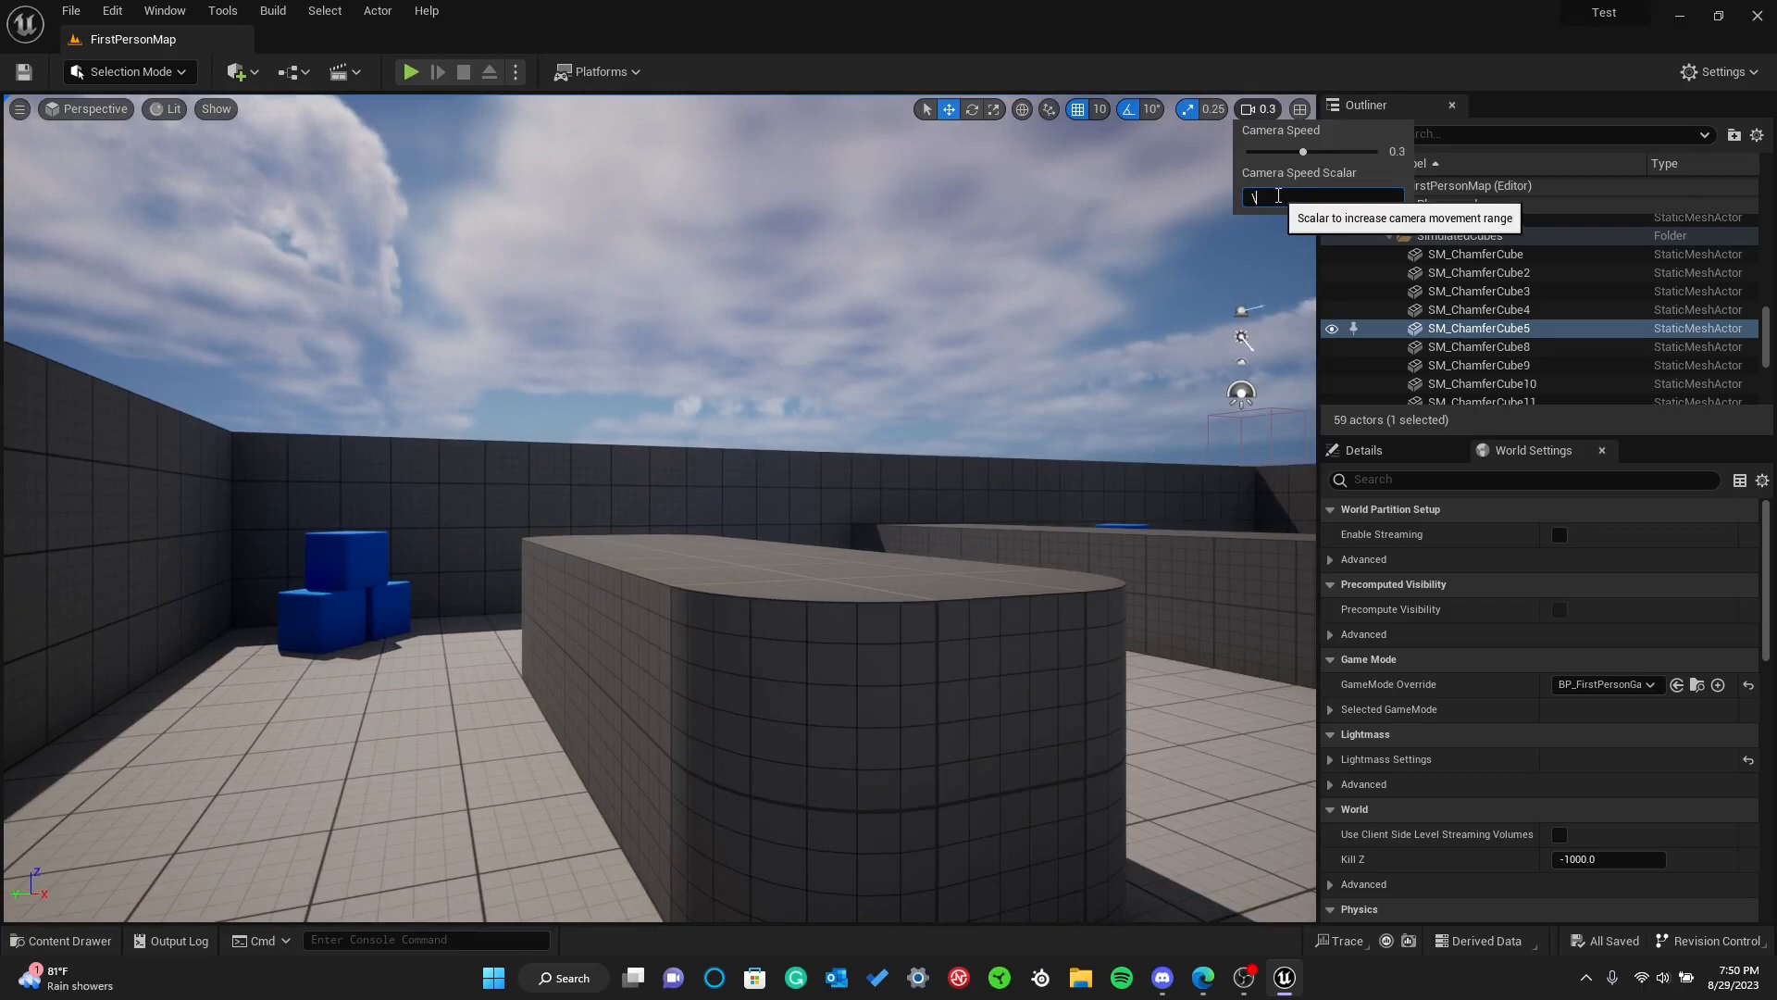
{"action": "key", "text": "Return"}
{"action": "right_click_drag", "start_coordinate": [1288, 228], "coordinate": [1312, 91]}
{"action": "key", "text": "w"}
Raise the viewport camera speed to 9.6
{"action": "left_click", "coordinate": [1257, 108]}
{"action": "left_click_drag", "start_coordinate": [1302, 150], "coordinate": [1340, 155]}
{"action": "key", "text": "w"}
Test the camera speed by flying back and forth through the level and refocusing on SM_ChamferCube5
{"action": "right_click_drag", "start_coordinate": [1214, 217], "coordinate": [1629, 343]}
{"action": "key", "text": "s"}
{"action": "key", "text": "w"}
{"action": "key", "text": "w"}
{"action": "key", "text": "w"}
{"action": "double_click", "coordinate": [1525, 331]}
{"action": "key", "text": "s"}
{"action": "right_click_drag", "start_coordinate": [1015, 684], "coordinate": [1703, 747]}
{"action": "key", "text": "w"}
{"action": "key", "text": "w"}
{"action": "key", "text": "w"}
{"action": "key", "text": "s"}
{"action": "key", "text": "w"}
{"action": "key", "text": "s"}
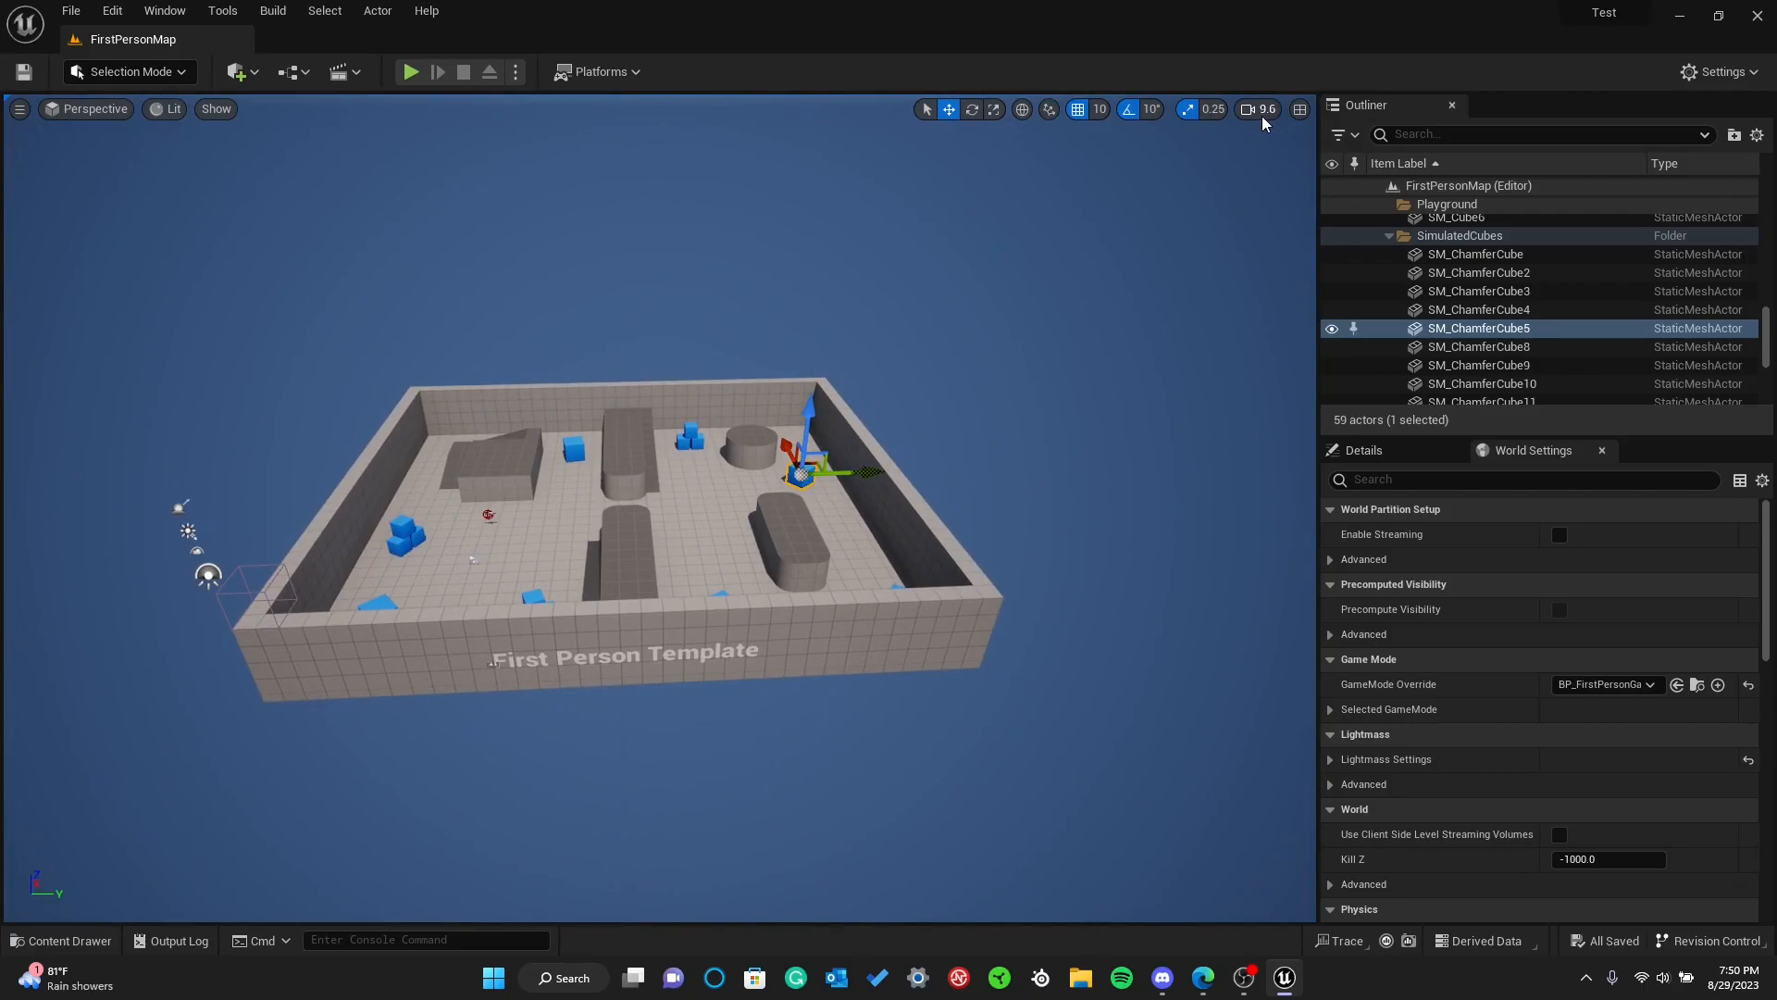
Set the viewport camera speed to 0.3 and test the movement by looking around the level
{"action": "left_click", "coordinate": [1262, 112]}
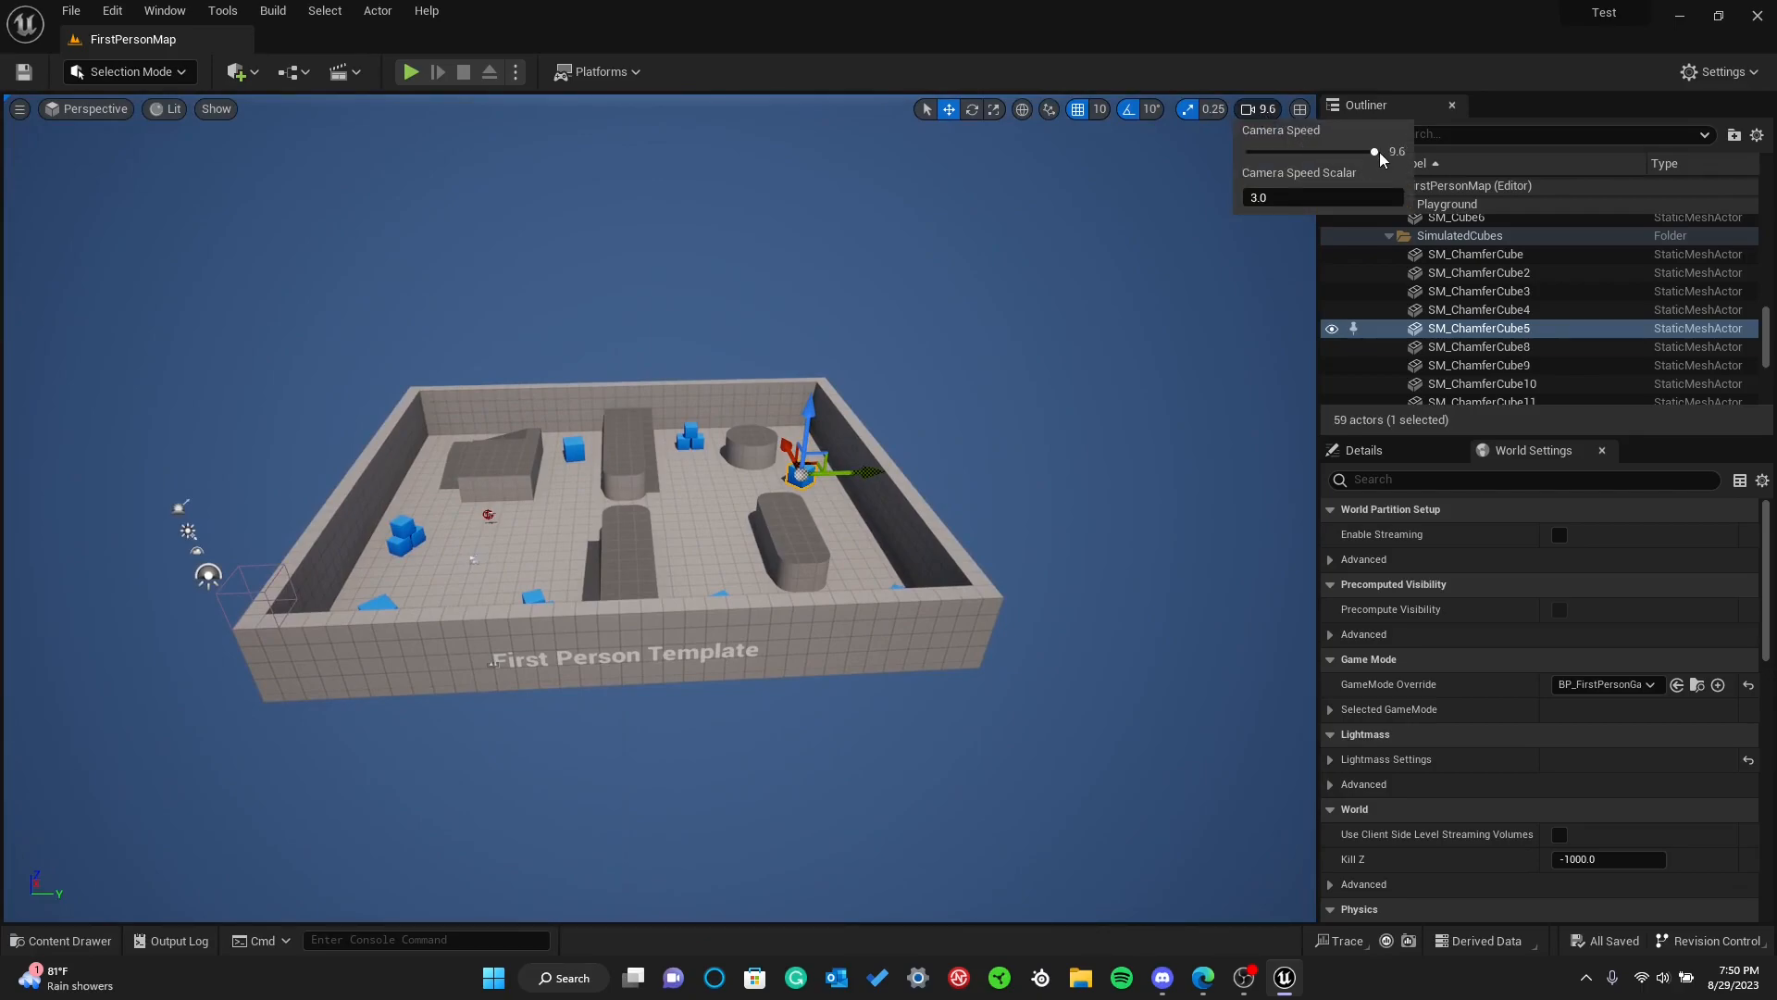
{"action": "left_click_drag", "start_coordinate": [1375, 152], "coordinate": [1430, 159]}
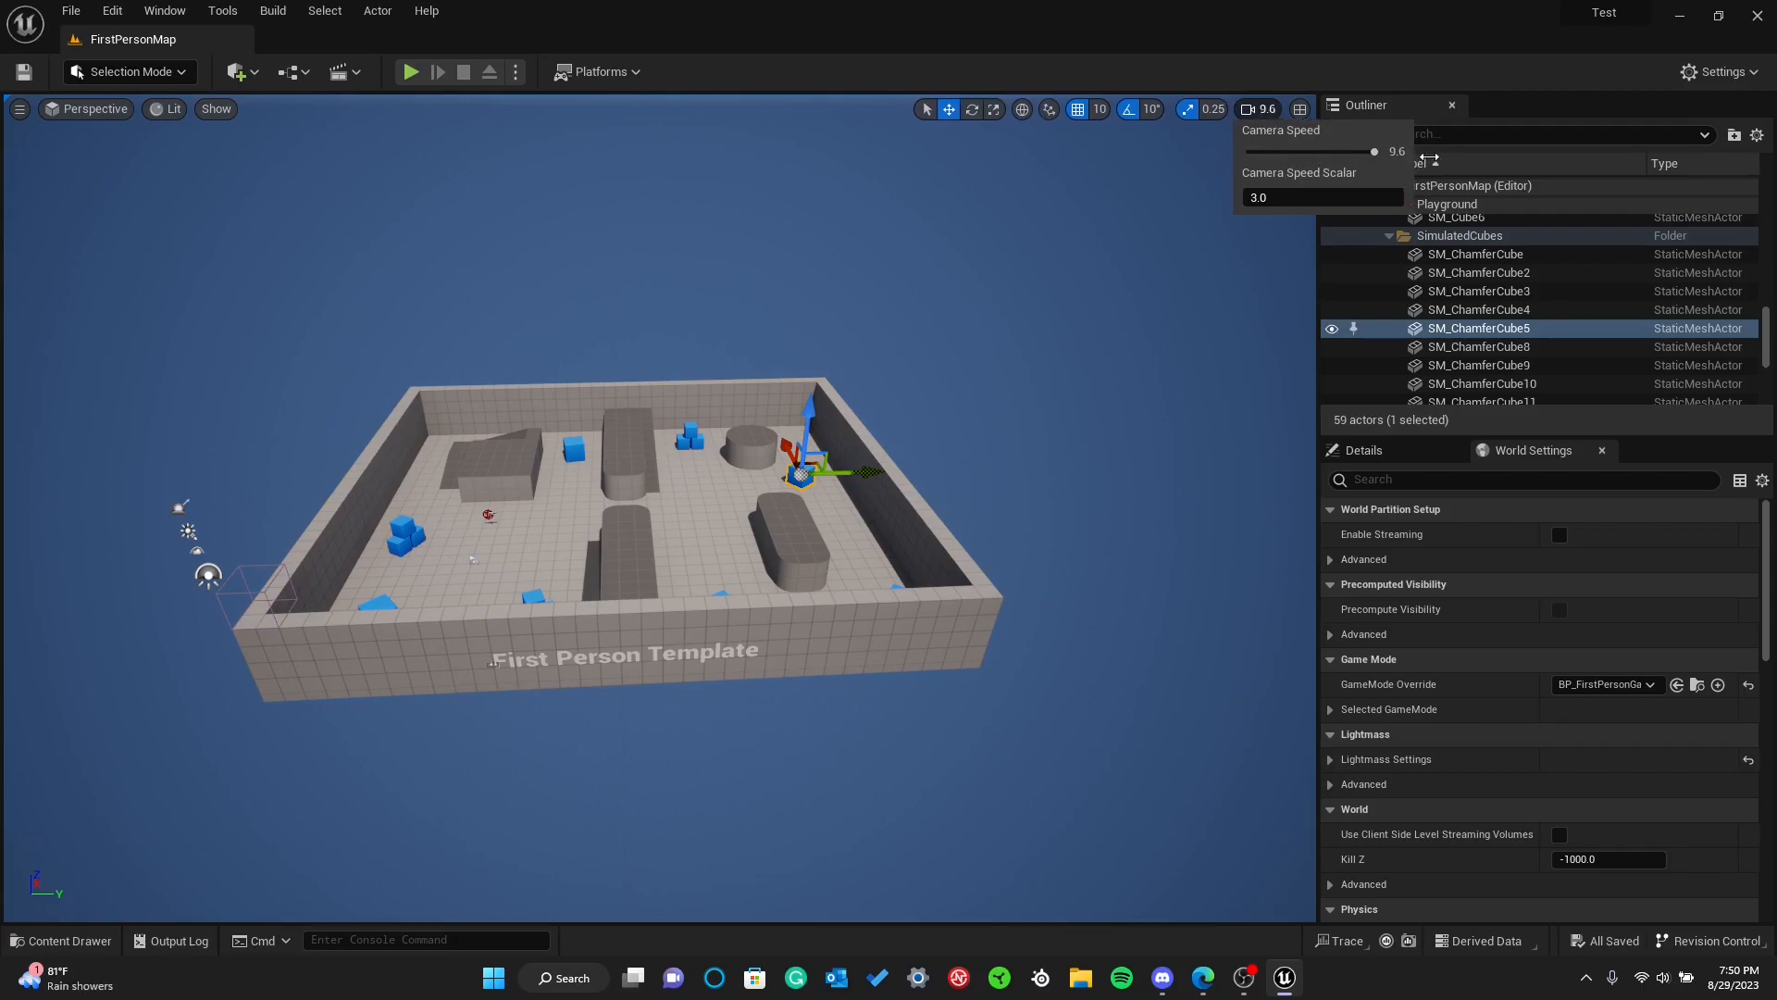
{"action": "left_click", "coordinate": [1294, 194]}
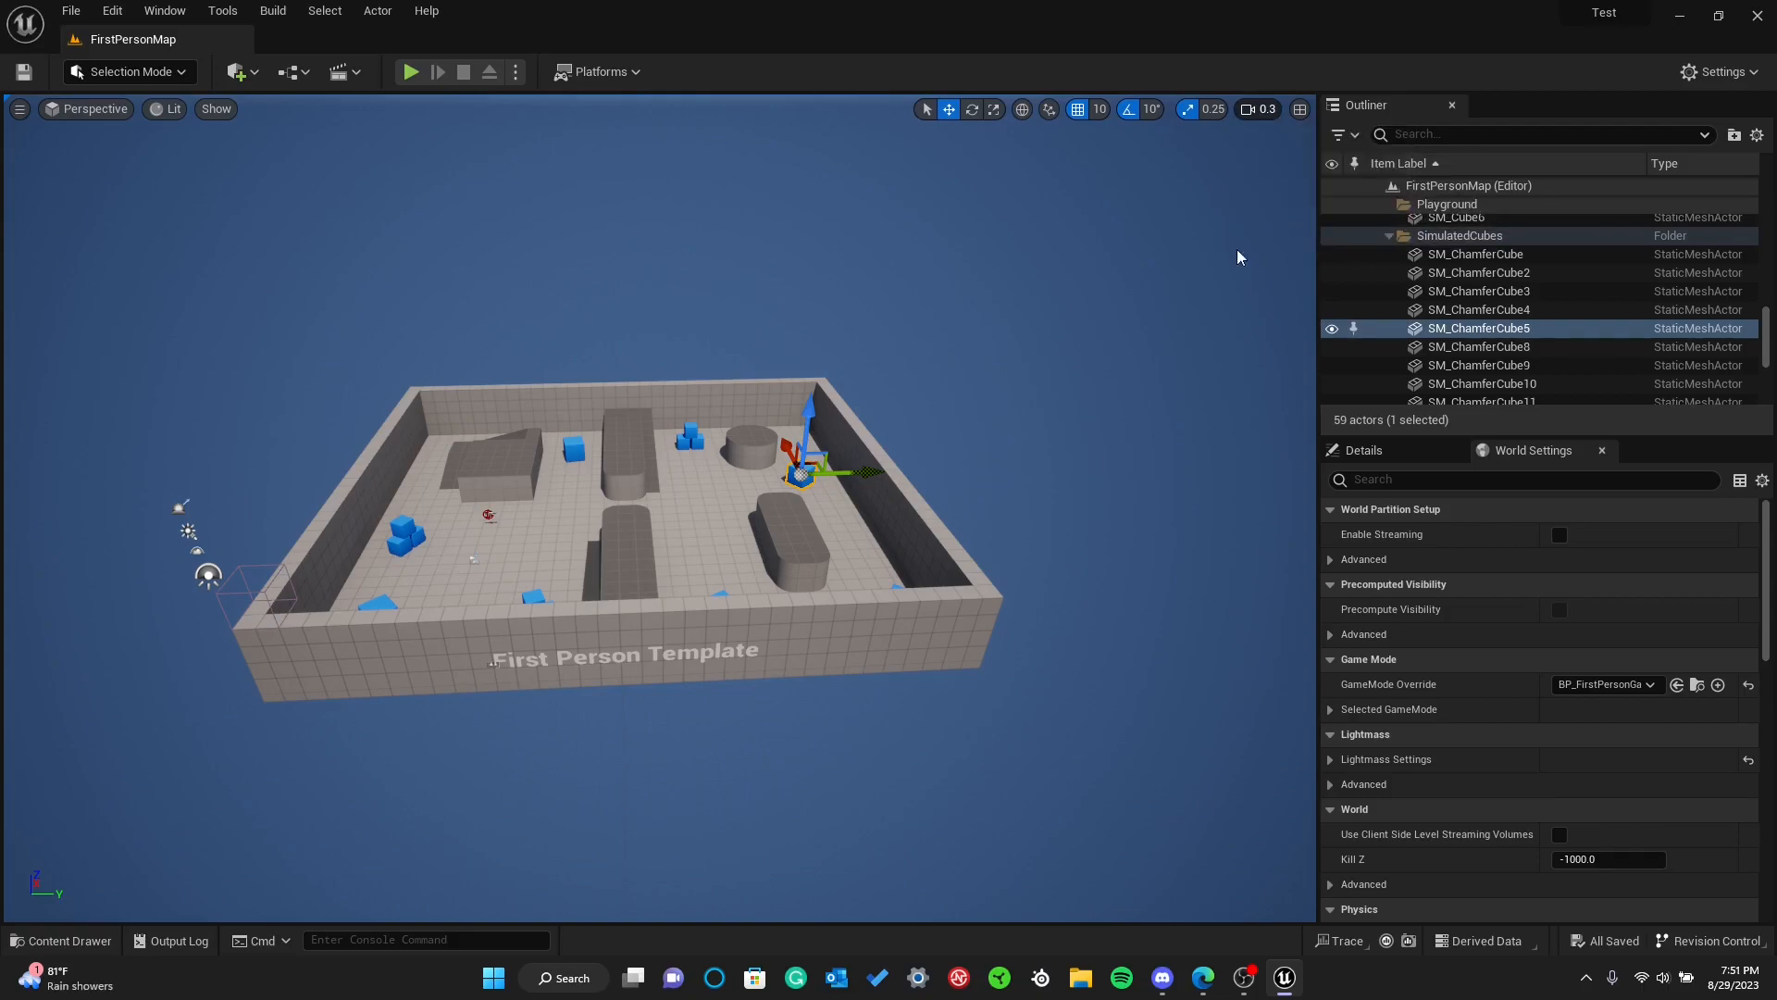
{"action": "left_click", "coordinate": [1157, 270]}
{"action": "right_click_drag", "start_coordinate": [1050, 294], "coordinate": [1125, 309]}
Set the viewport camera speed to 2.4 and test it by flying in and out of the level
{"action": "left_click", "coordinate": [1259, 109]}
{"action": "key", "text": "w"}
{"action": "key", "text": "w"}
{"action": "key", "text": "w"}
{"action": "mouse_move", "coordinate": [747, 334]}
{"action": "right_mouse_down"}
{"action": "mouse_move", "coordinate": [786, 313]}
{"action": "mouse_move", "coordinate": [747, 334]}
{"action": "right_mouse_up"}
{"action": "key", "text": "s"}
Select SM_Cube10 beside the ramp block, focus the viewport on it, and fly back out over the whole level
{"action": "left_click", "coordinate": [672, 344]}
{"action": "left_click", "coordinate": [833, 356]}
{"action": "left_click", "coordinate": [746, 346]}
{"action": "left_click", "coordinate": [682, 302]}
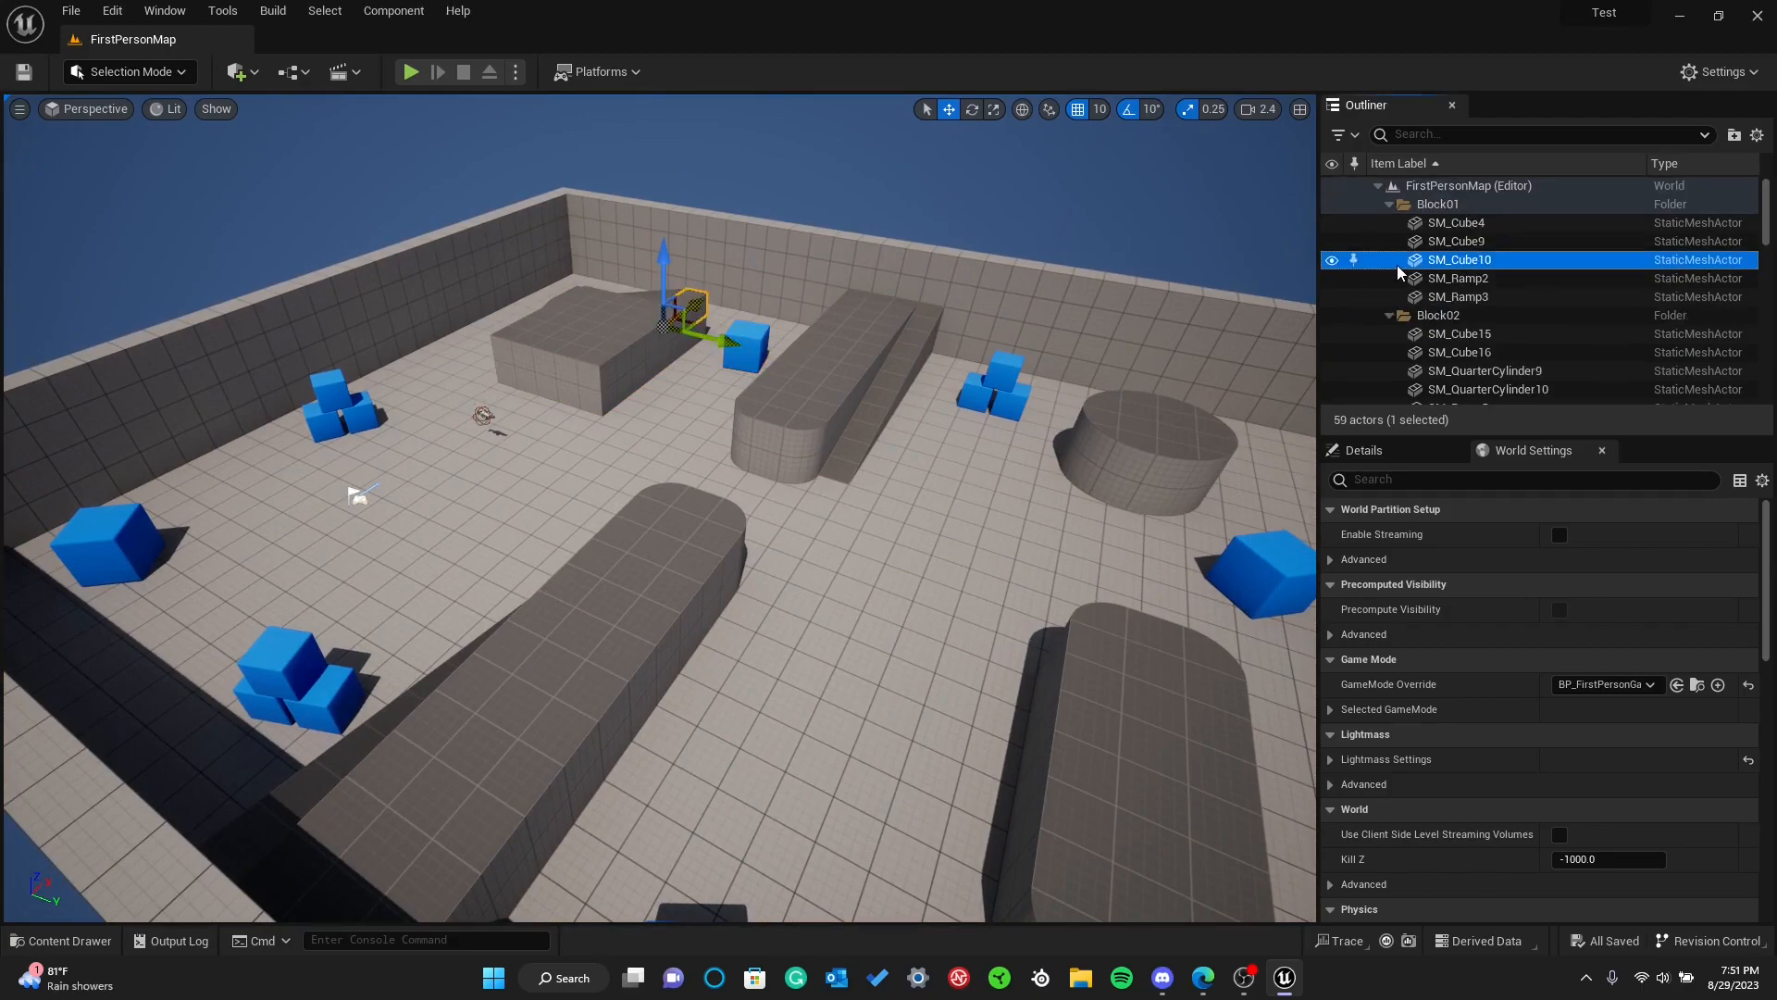
{"action": "double_click", "coordinate": [1363, 262]}
{"action": "key", "text": "s"}
{"action": "right_click_drag", "start_coordinate": [1037, 371], "coordinate": [1090, 362]}
{"action": "key", "text": "s"}
{"action": "key", "text": "s"}
{"action": "key", "text": "s"}
{"action": "right_click_drag", "start_coordinate": [315, 361], "coordinate": [273, 365]}
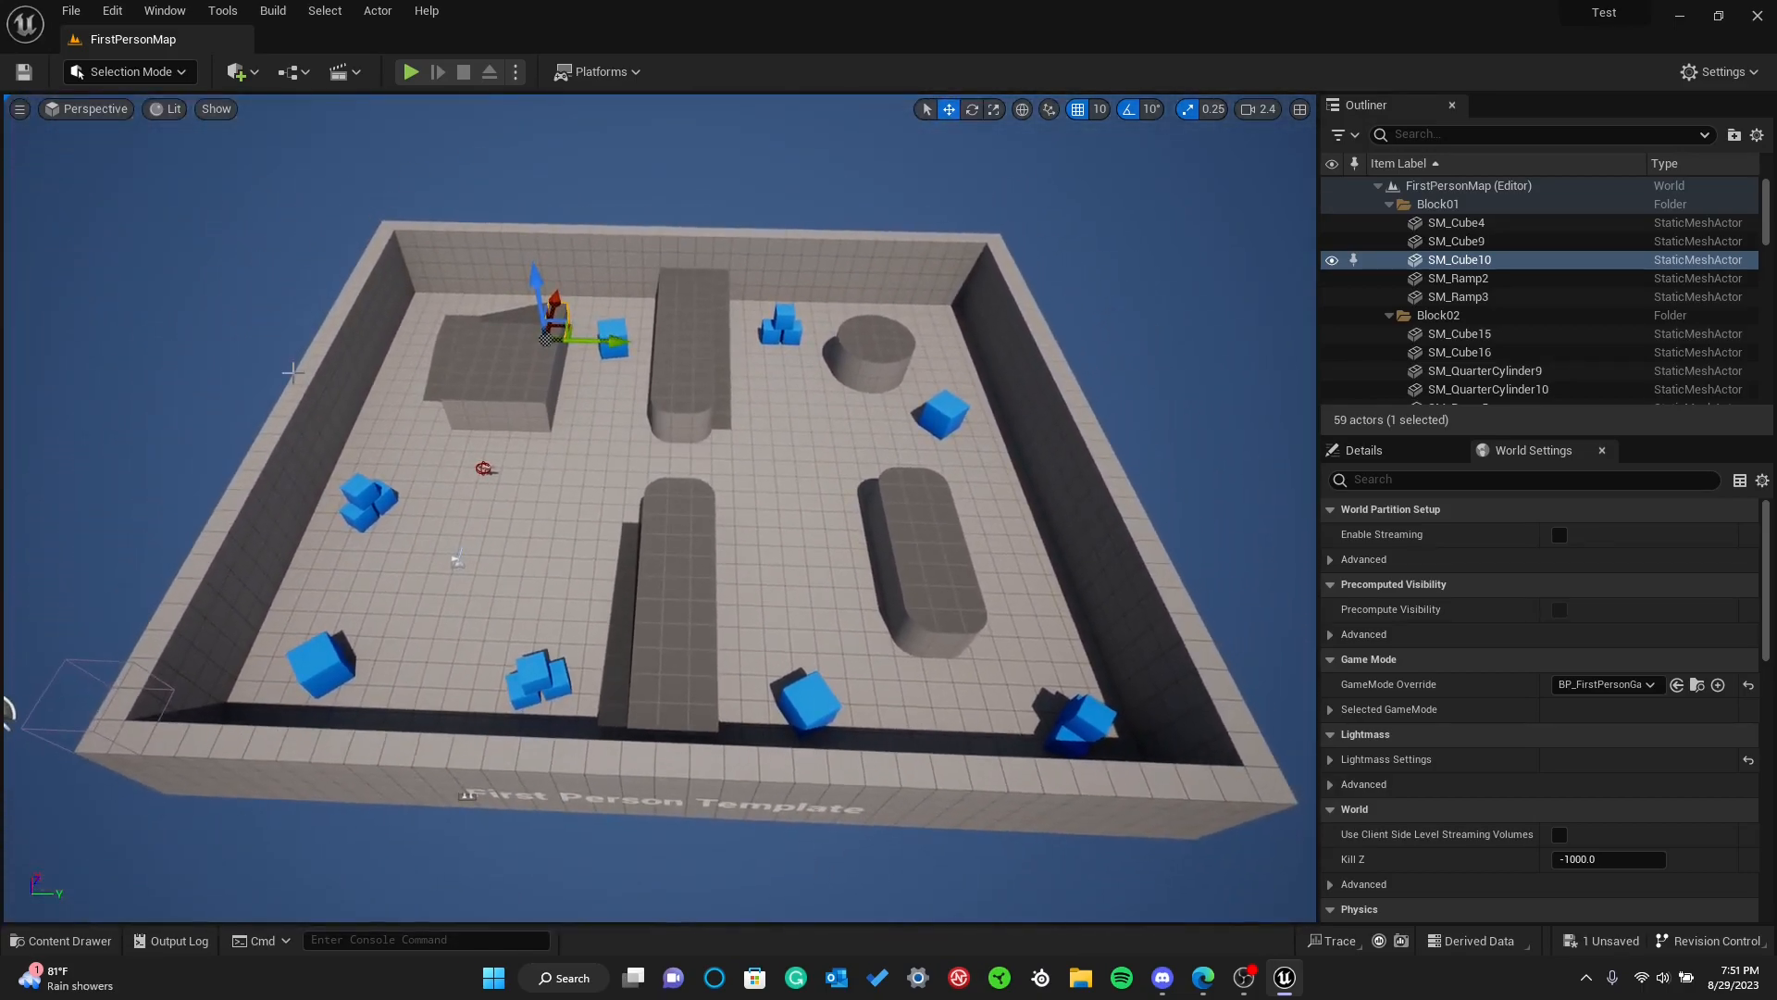
Select the PlayerStart actor on the floor and toggle the Content Drawer open and closed
{"action": "left_click", "coordinate": [454, 560]}
{"action": "key", "text": "ctrl+space"}
Open the BP_FirstPersonCharacter blueprint from the FirstPerson/Blueprints content folder
{"action": "key", "text": "ctrl+space"}
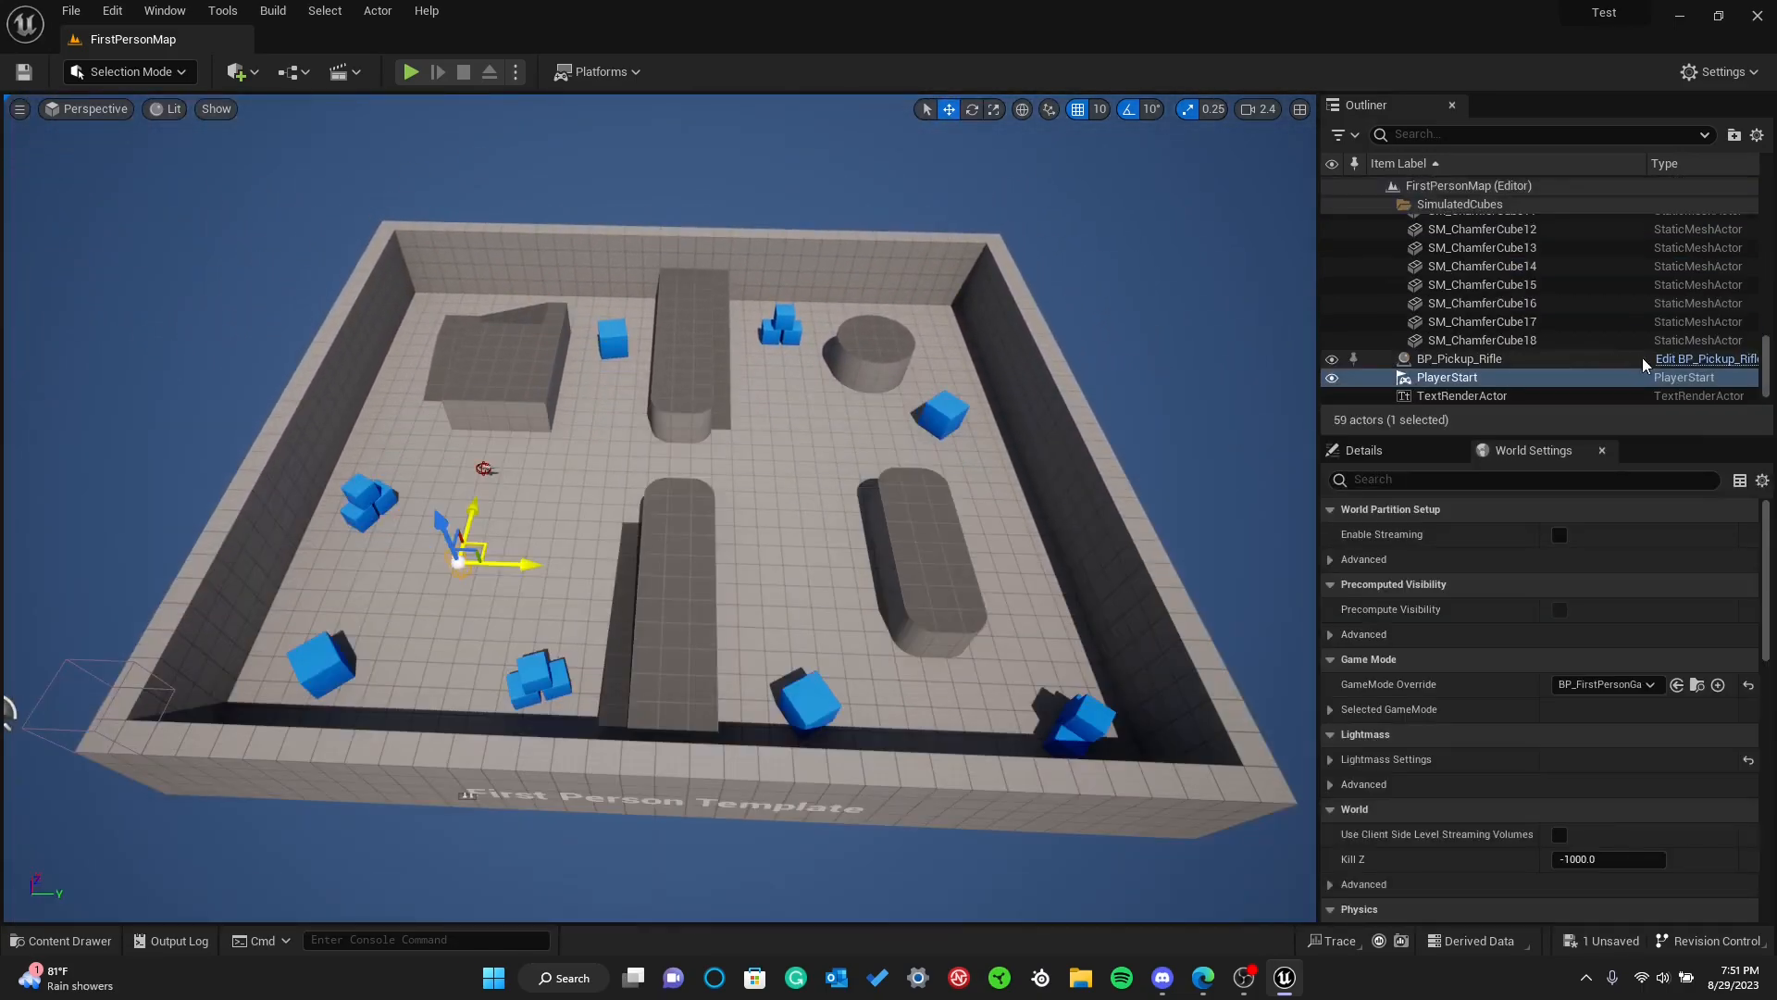
{"action": "key", "text": "ctrl+space"}
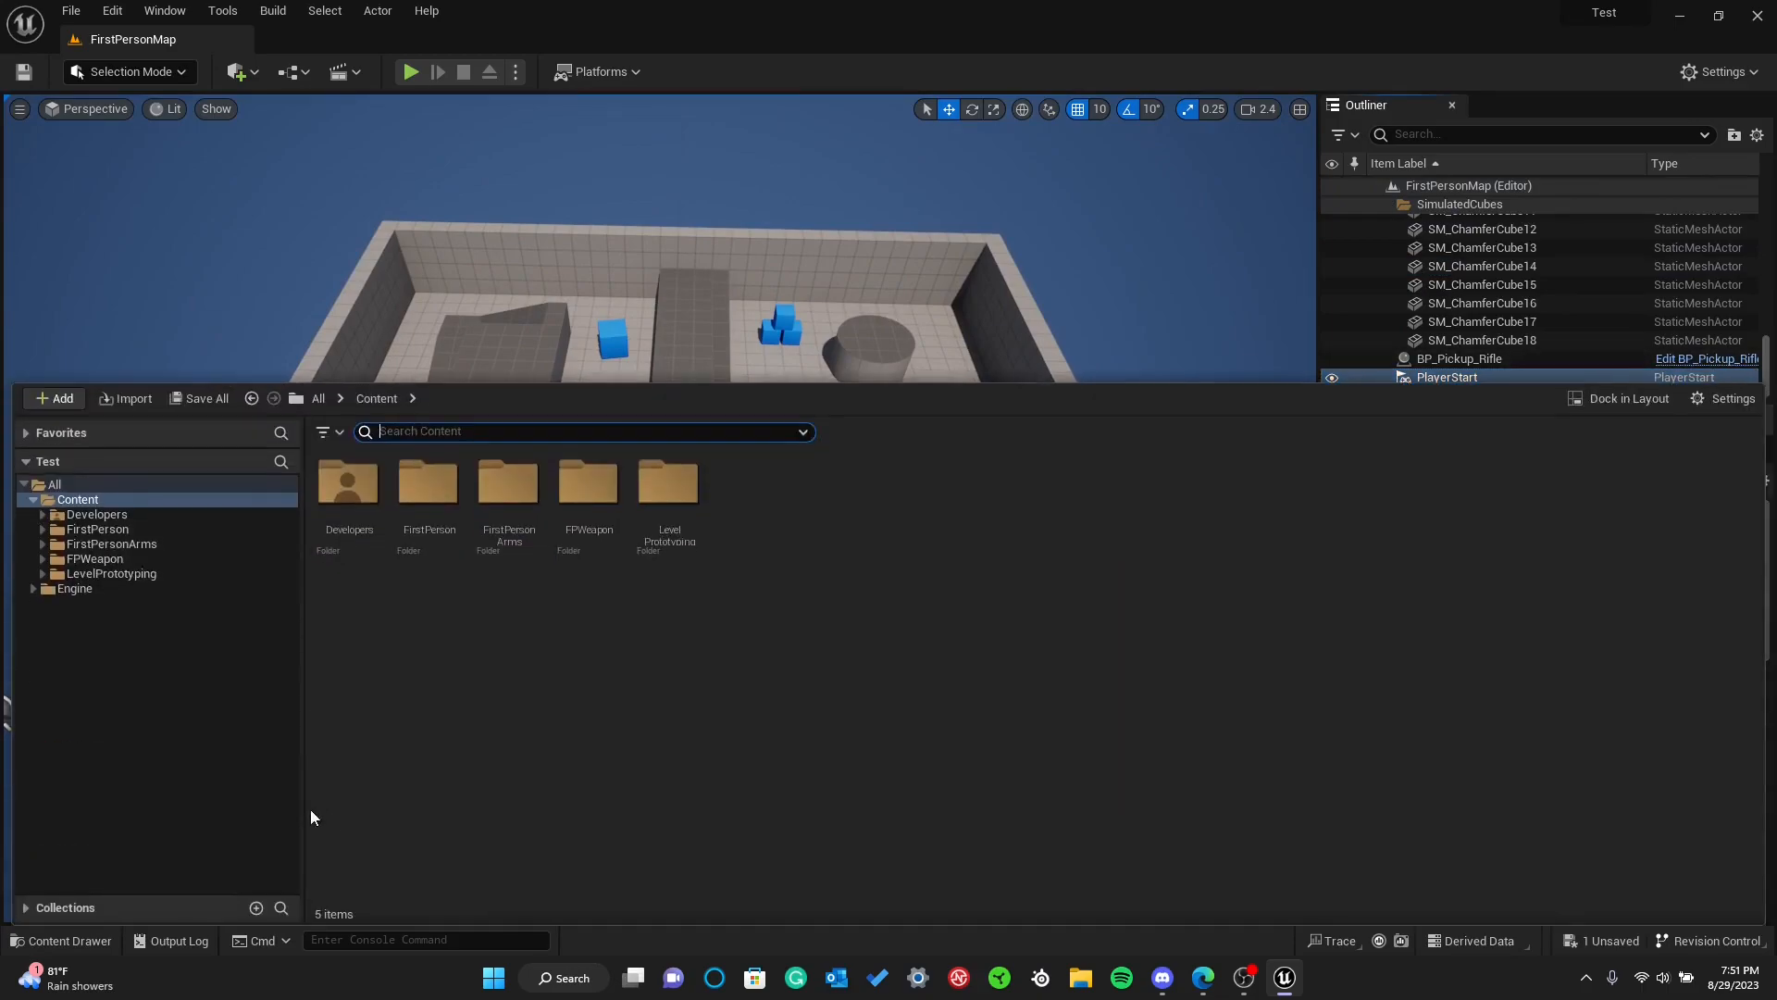
{"action": "left_click", "coordinate": [97, 529]}
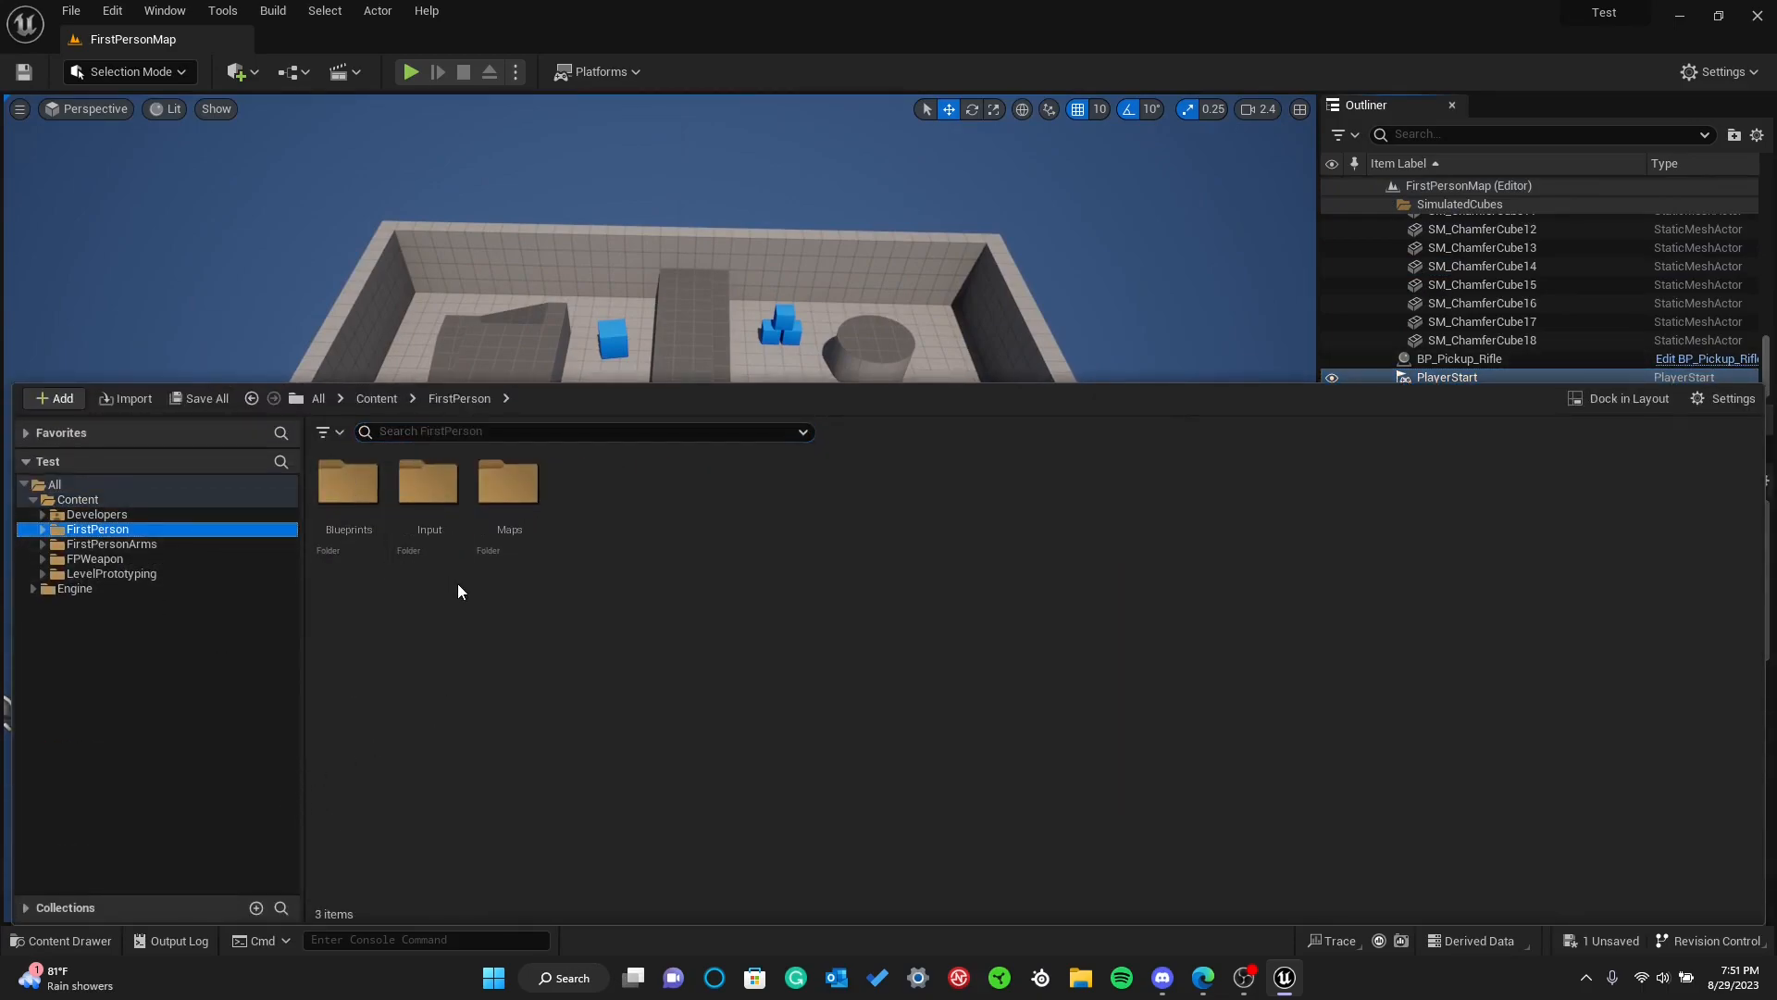
{"action": "double_click", "coordinate": [364, 530]}
{"action": "double_click", "coordinate": [361, 518]}
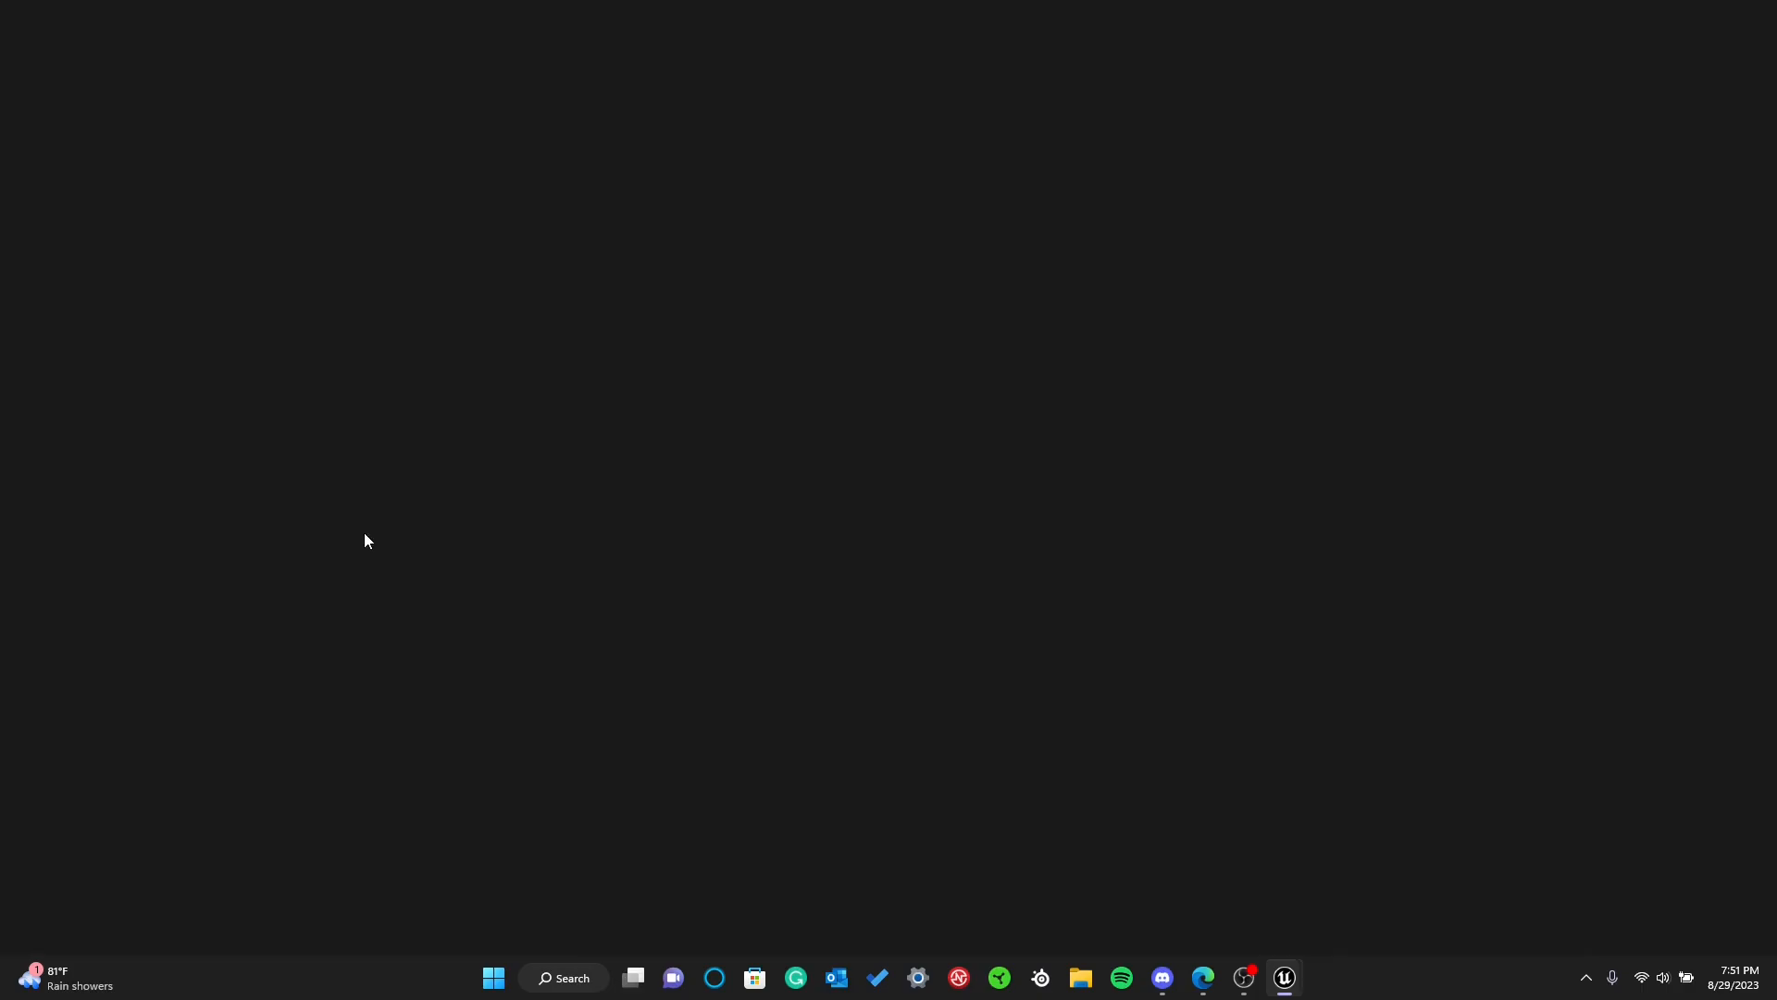
Examine the Event Graph of BP_FirstPersonCharacter, from the overall node layout to the Camera Input group
{"action": "scroll", "coordinate": [607, 398], "scroll_direction": "down", "scroll_amount": 11}
{"action": "scroll", "coordinate": [685, 396], "scroll_direction": "up", "scroll_amount": 3}
{"action": "scroll", "coordinate": [685, 396], "scroll_direction": "up", "scroll_amount": 2}
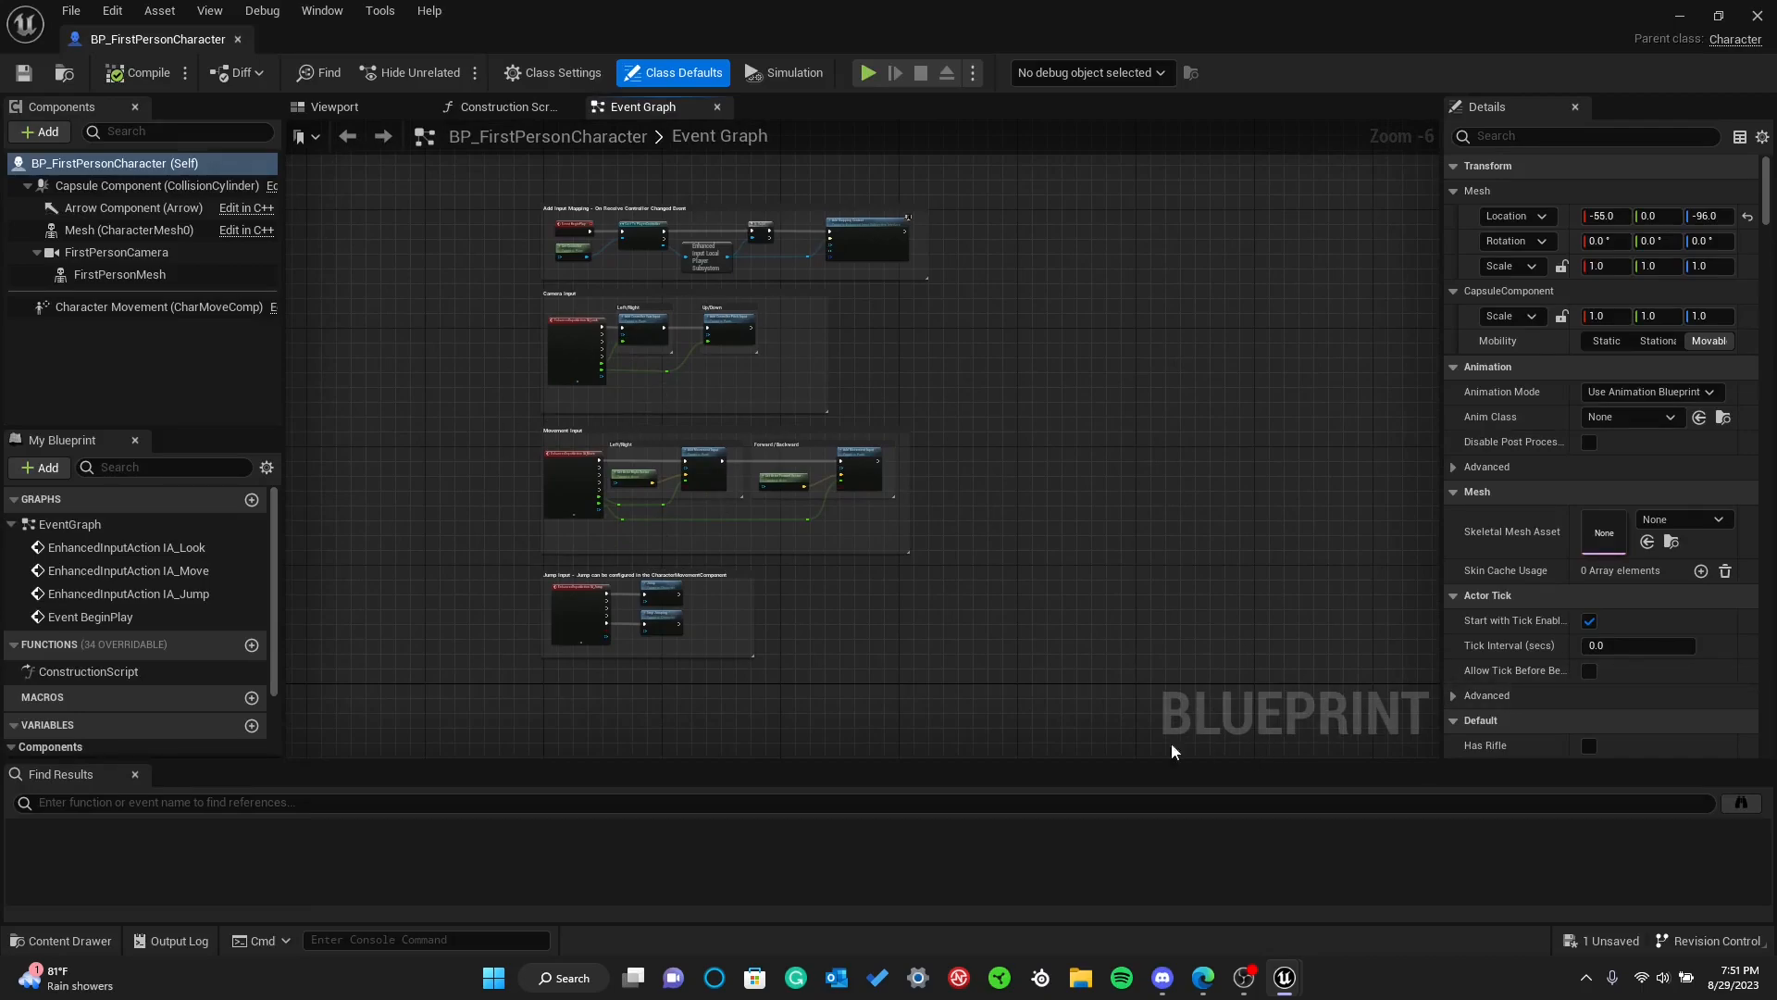
{"action": "right_click_drag", "start_coordinate": [644, 369], "coordinate": [708, 411]}
{"action": "scroll", "coordinate": [696, 405], "scroll_direction": "up", "scroll_amount": 6}
{"action": "scroll", "coordinate": [692, 409], "scroll_direction": "down", "scroll_amount": 7}
{"action": "scroll", "coordinate": [687, 417], "scroll_direction": "up", "scroll_amount": 3}
{"action": "scroll", "coordinate": [674, 434], "scroll_direction": "down", "scroll_amount": 2}
{"action": "scroll", "coordinate": [681, 435], "scroll_direction": "up", "scroll_amount": 4}
{"action": "scroll", "coordinate": [685, 430], "scroll_direction": "down", "scroll_amount": 5}
{"action": "scroll", "coordinate": [496, 370], "scroll_direction": "up", "scroll_amount": 5}
{"action": "left_click_drag", "start_coordinate": [442, 305], "coordinate": [470, 374]}
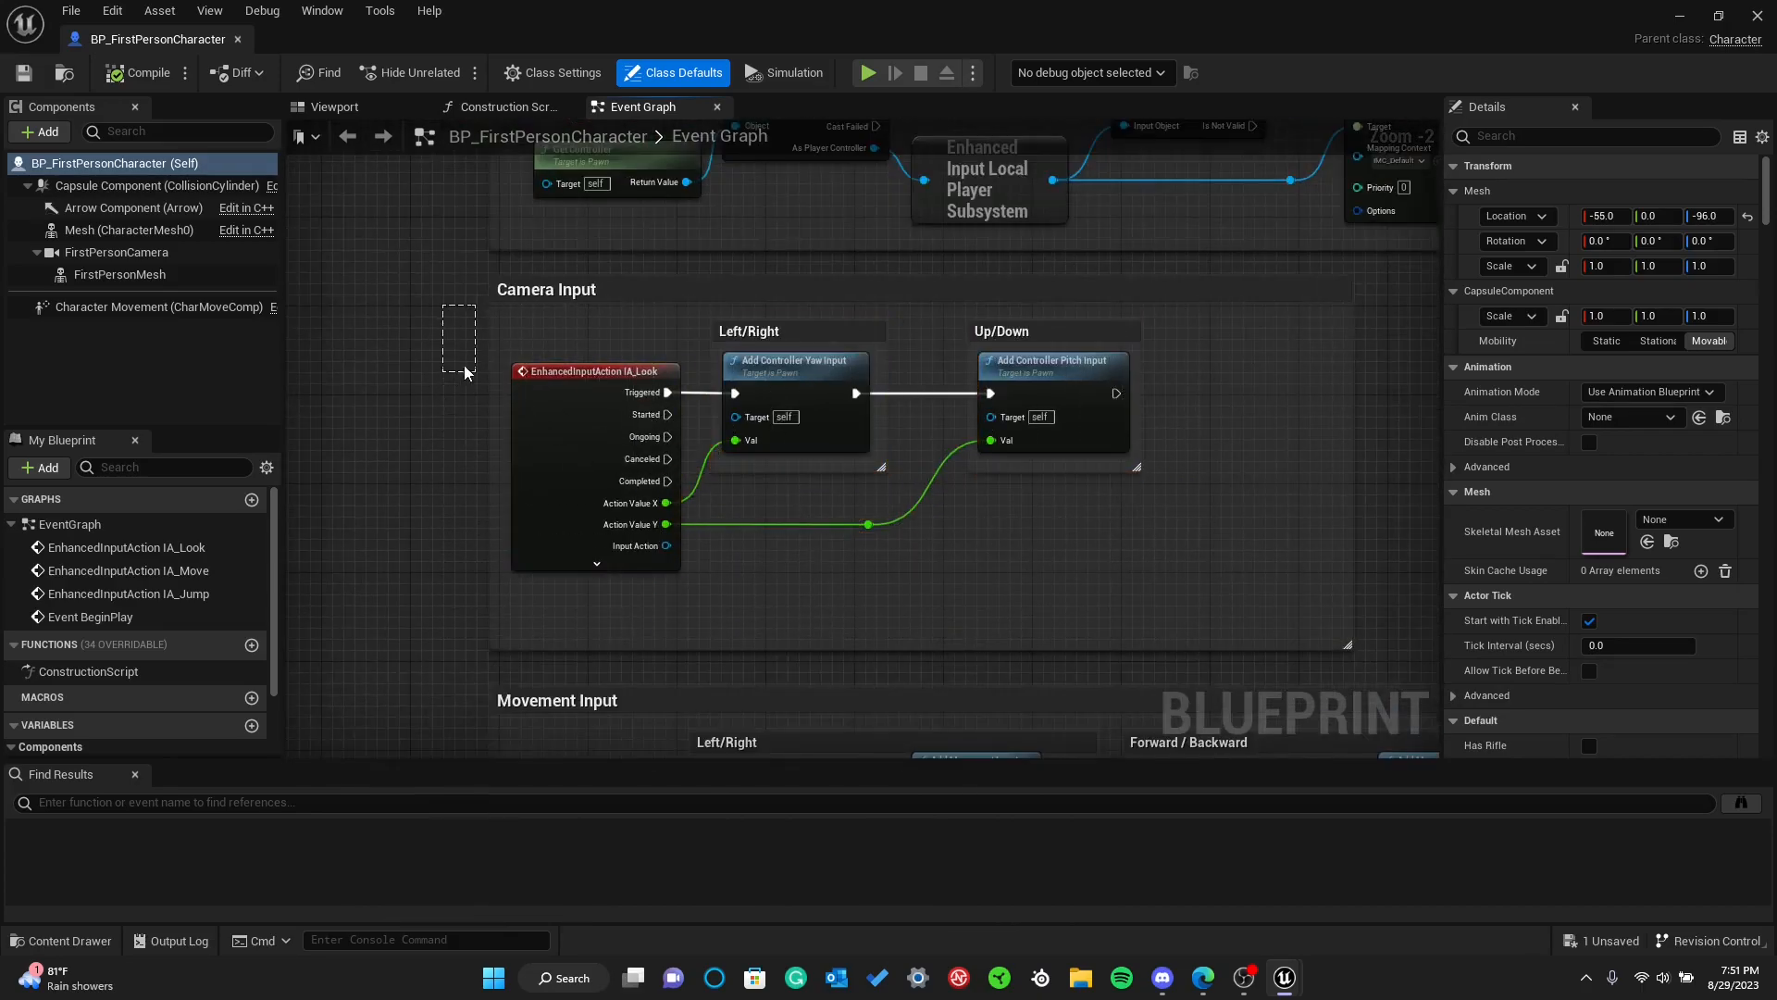
Browse the categories of available actions for this blueprint from an empty spot beside the Camera Input group, adding no node
{"action": "right_click", "coordinate": [412, 345]}
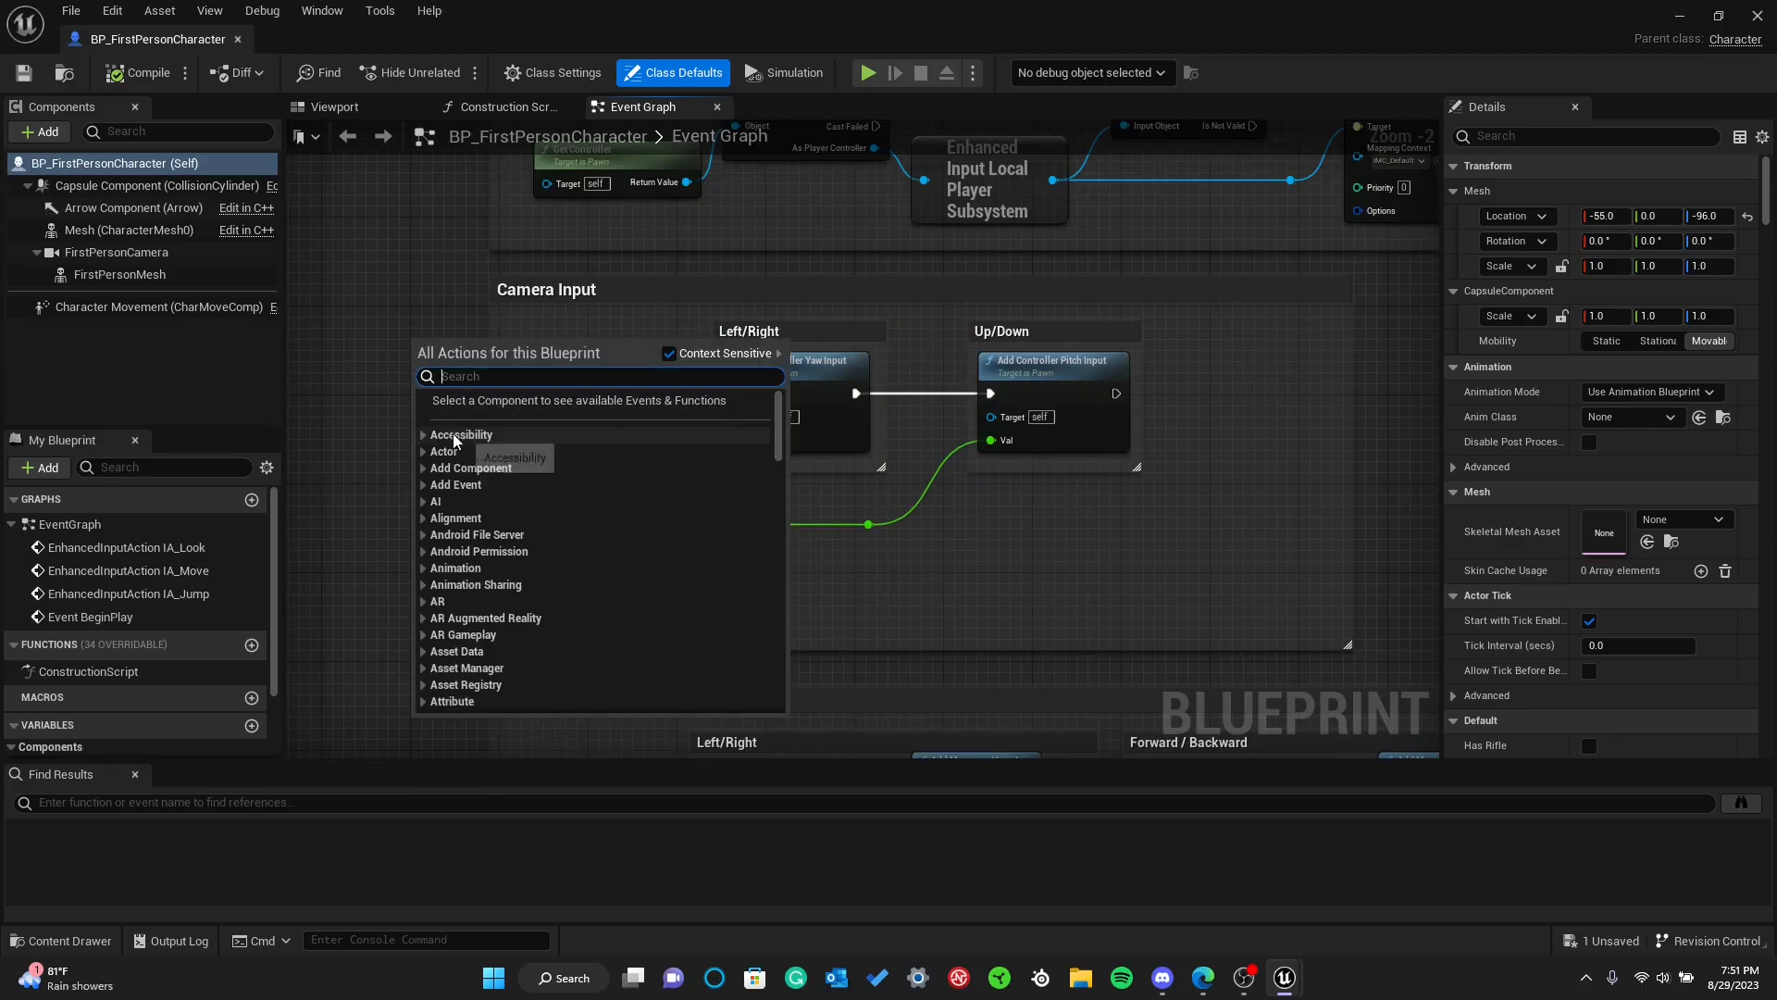
{"action": "scroll", "coordinate": [520, 587], "scroll_direction": "down", "scroll_amount": 3}
{"action": "scroll", "coordinate": [538, 570], "scroll_direction": "up", "scroll_amount": 3}
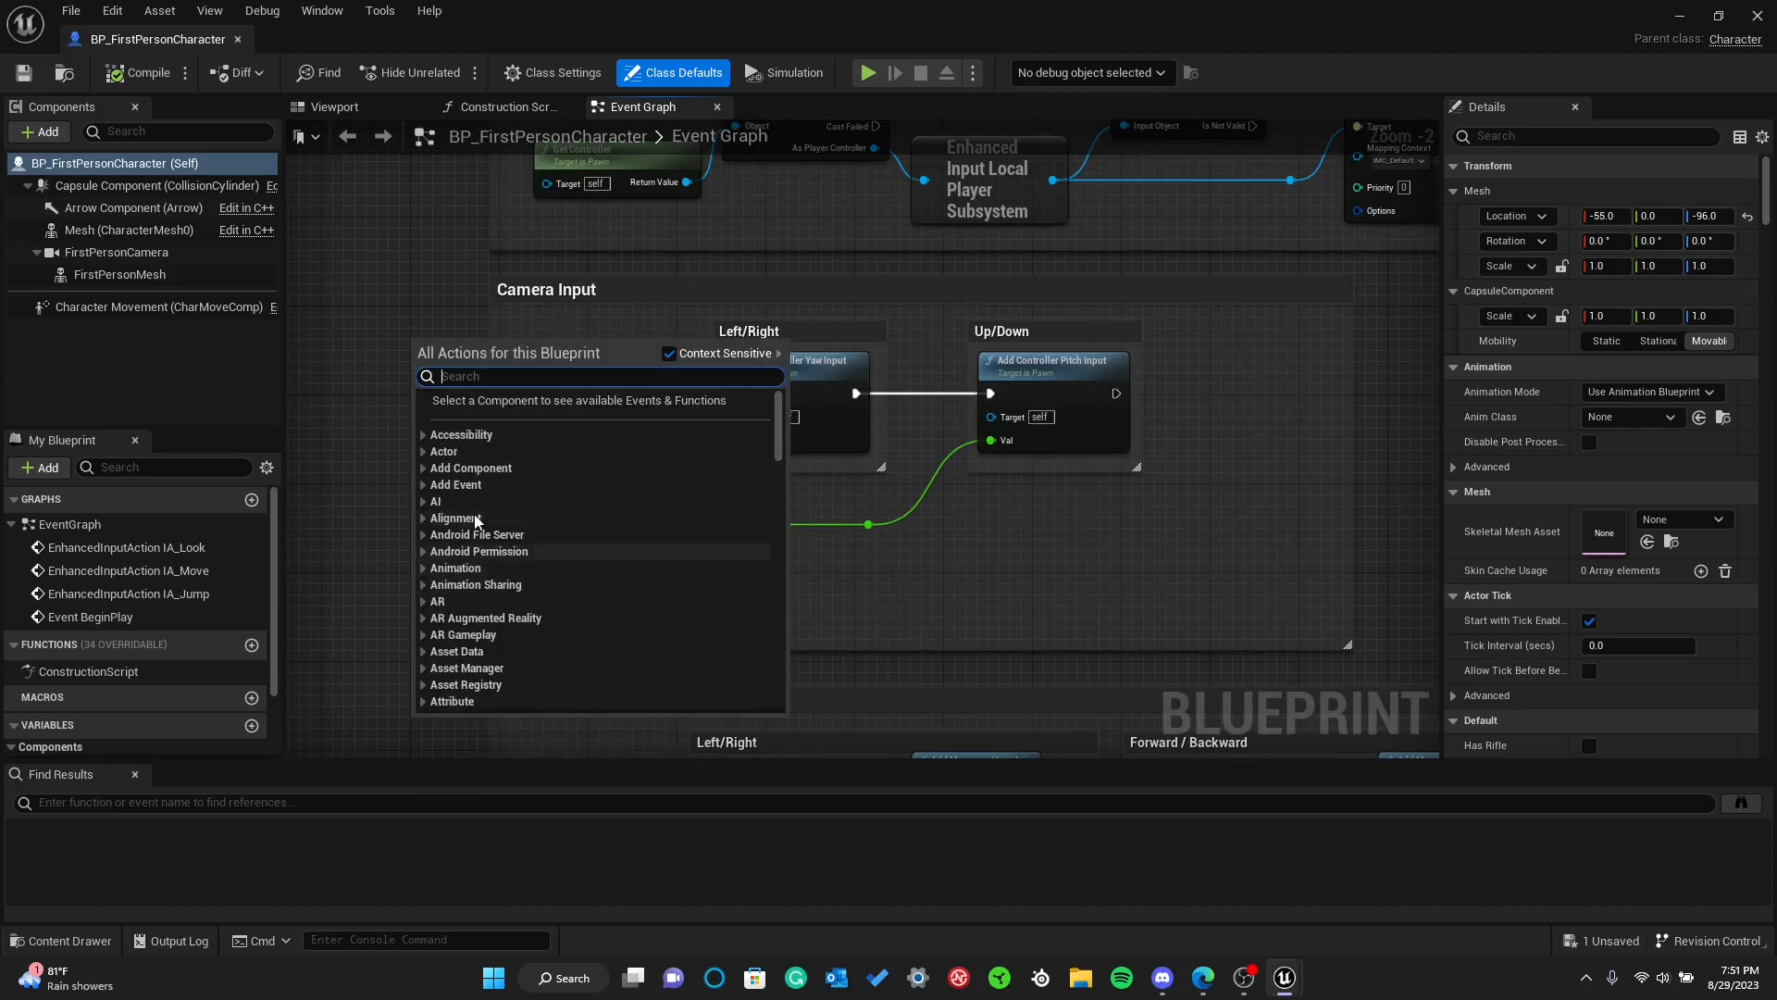
{"action": "left_click", "coordinate": [424, 434]}
{"action": "left_click", "coordinate": [428, 435]}
{"action": "scroll", "coordinate": [440, 559], "scroll_direction": "down", "scroll_amount": 6}
{"action": "left_click", "coordinate": [421, 520]}
{"action": "left_click", "coordinate": [421, 520]}
{"action": "left_click", "coordinate": [422, 544]}
{"action": "left_click", "coordinate": [432, 574]}
{"action": "left_click", "coordinate": [432, 574]}
{"action": "left_click", "coordinate": [422, 540]}
{"action": "scroll", "coordinate": [454, 565], "scroll_direction": "down", "scroll_amount": 4}
{"action": "scroll", "coordinate": [487, 585], "scroll_direction": "up", "scroll_amount": 8}
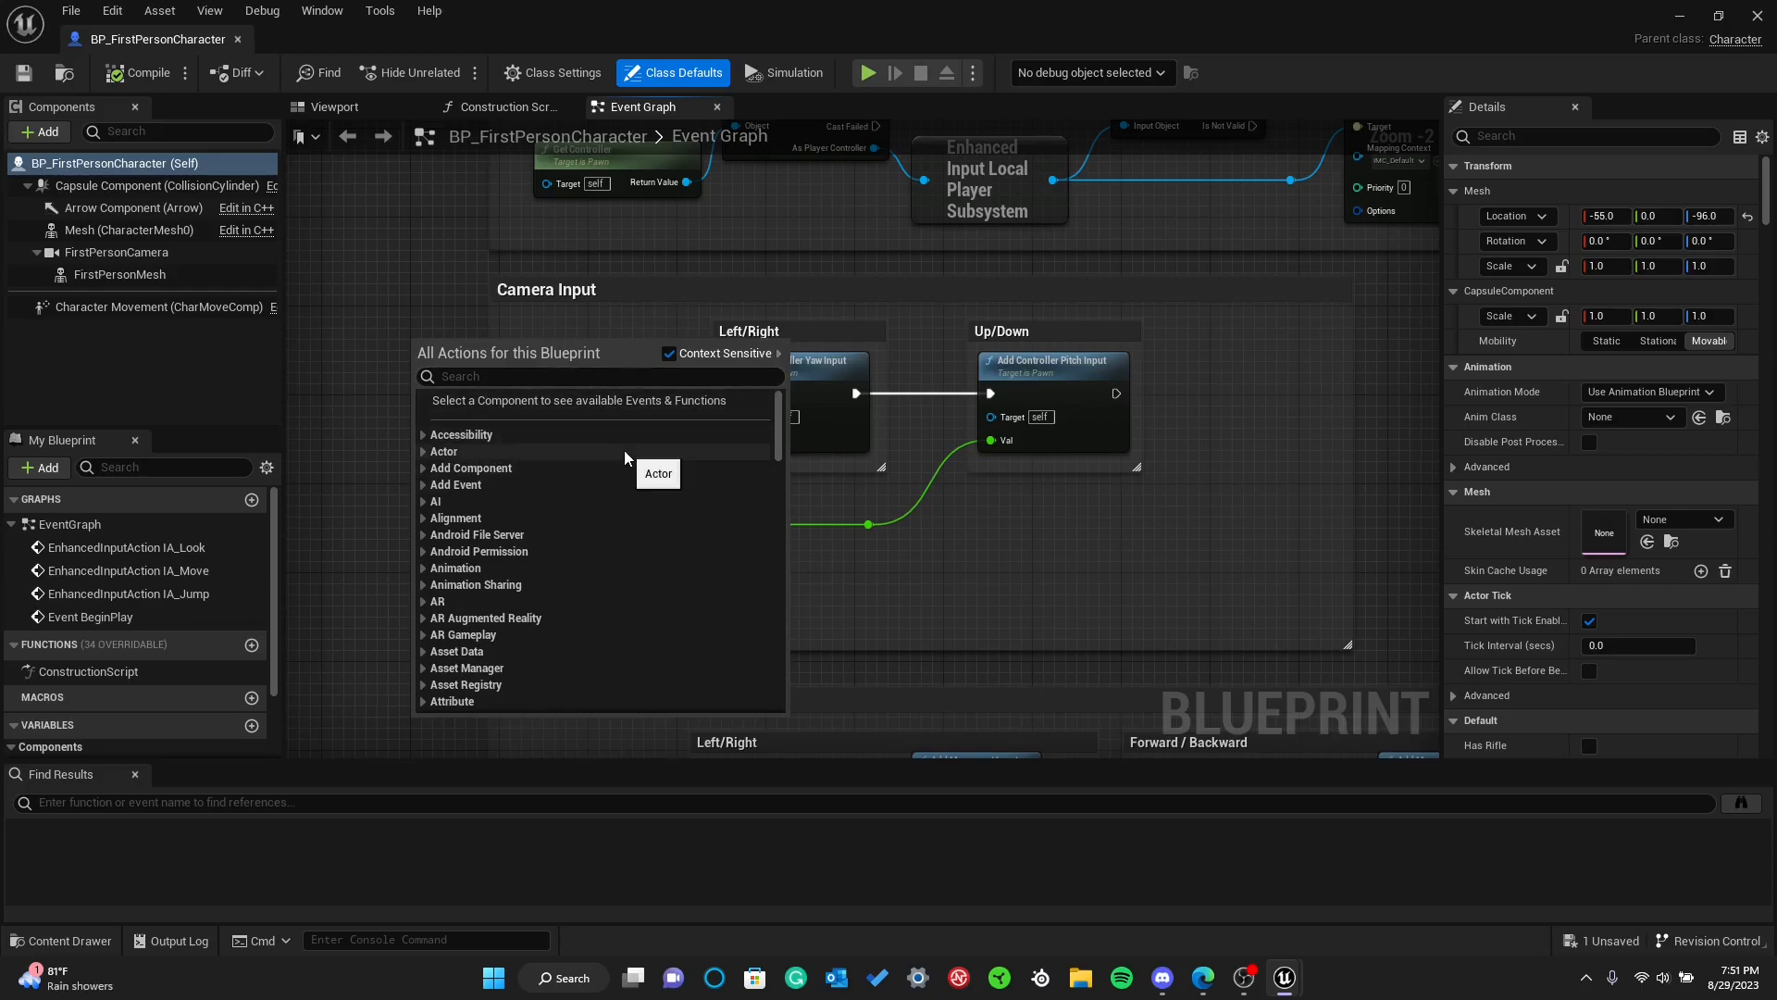
{"action": "left_click", "coordinate": [450, 263]}
Trace the Camera Input chain by selecting the IA_Look, Add Controller Yaw Input and Add Controller Pitch Input nodes in turn
{"action": "left_click", "coordinate": [562, 374]}
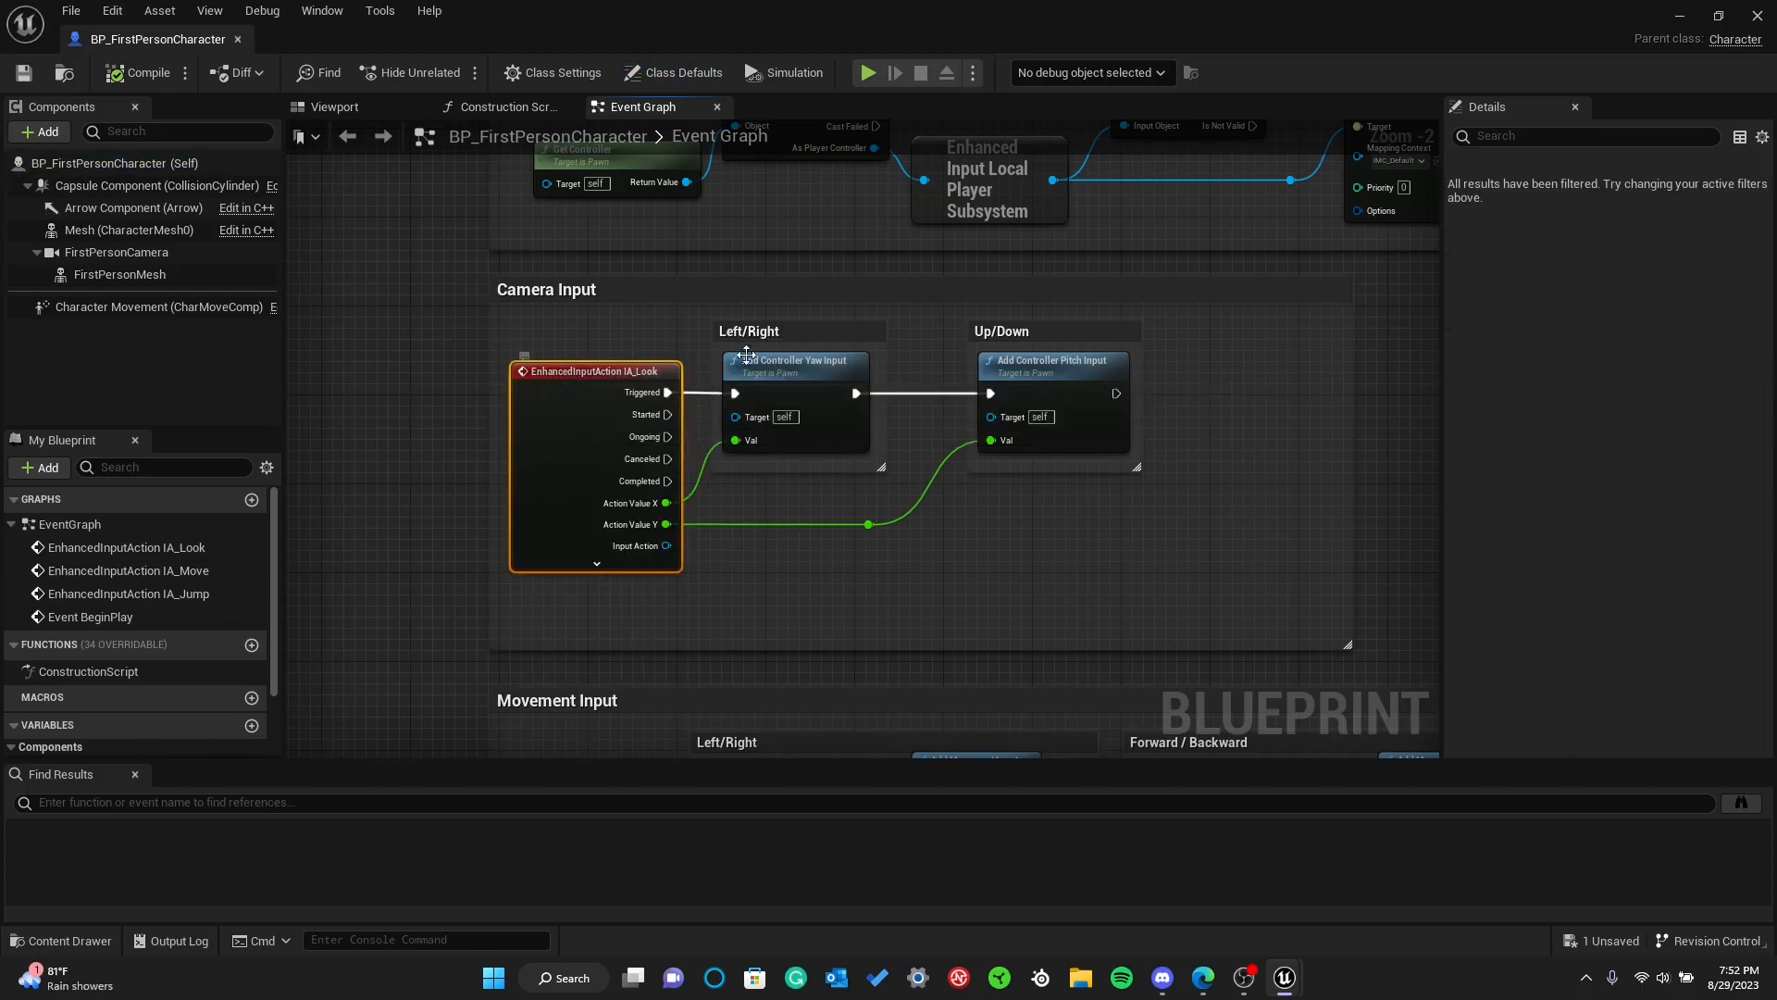
{"action": "left_click", "coordinate": [762, 359]}
{"action": "left_click", "coordinate": [997, 364]}
{"action": "left_click", "coordinate": [753, 374]}
{"action": "left_click", "coordinate": [602, 371]}
{"action": "left_click", "coordinate": [1013, 366]}
{"action": "left_click", "coordinate": [749, 374]}
{"action": "left_click", "coordinate": [607, 377]}
{"action": "left_click", "coordinate": [444, 347]}
{"action": "right_click_drag", "start_coordinate": [460, 287], "coordinate": [513, 459]}
{"action": "scroll", "coordinate": [719, 446], "scroll_direction": "down", "scroll_amount": 5}
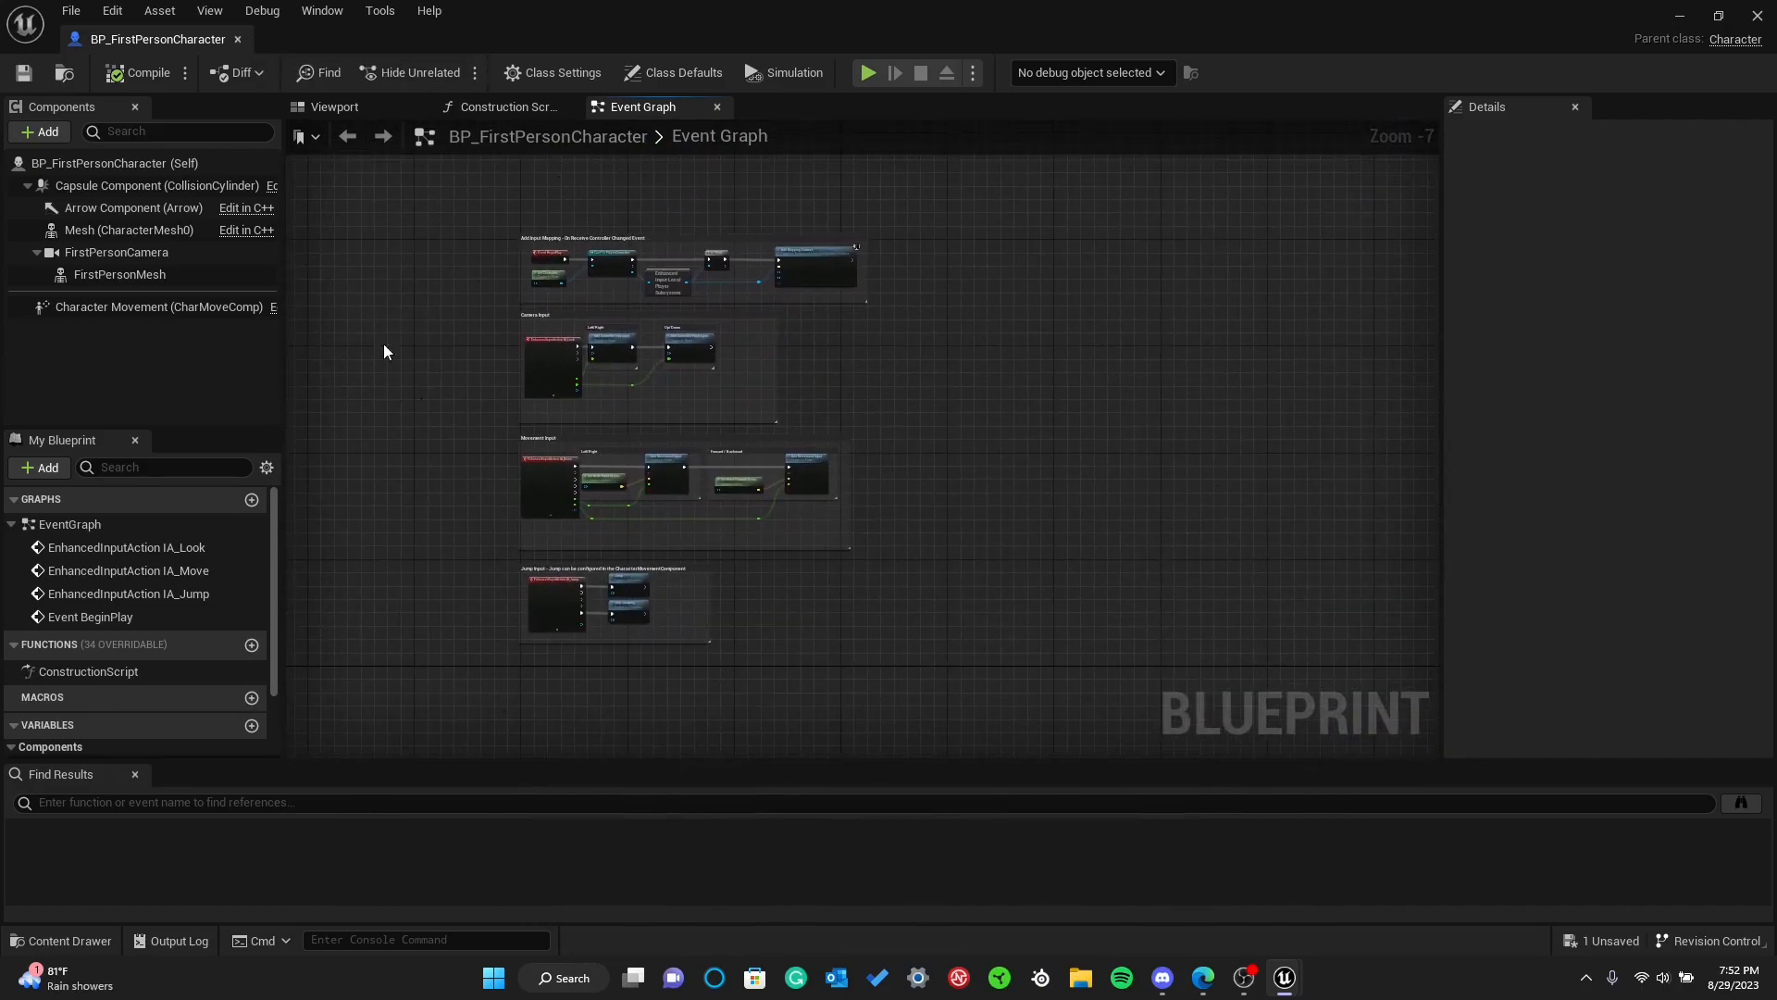
Close the BP_FirstPersonCharacter blueprint and make the Content Drawer slightly shorter before hiding it
{"action": "left_click", "coordinate": [237, 38]}
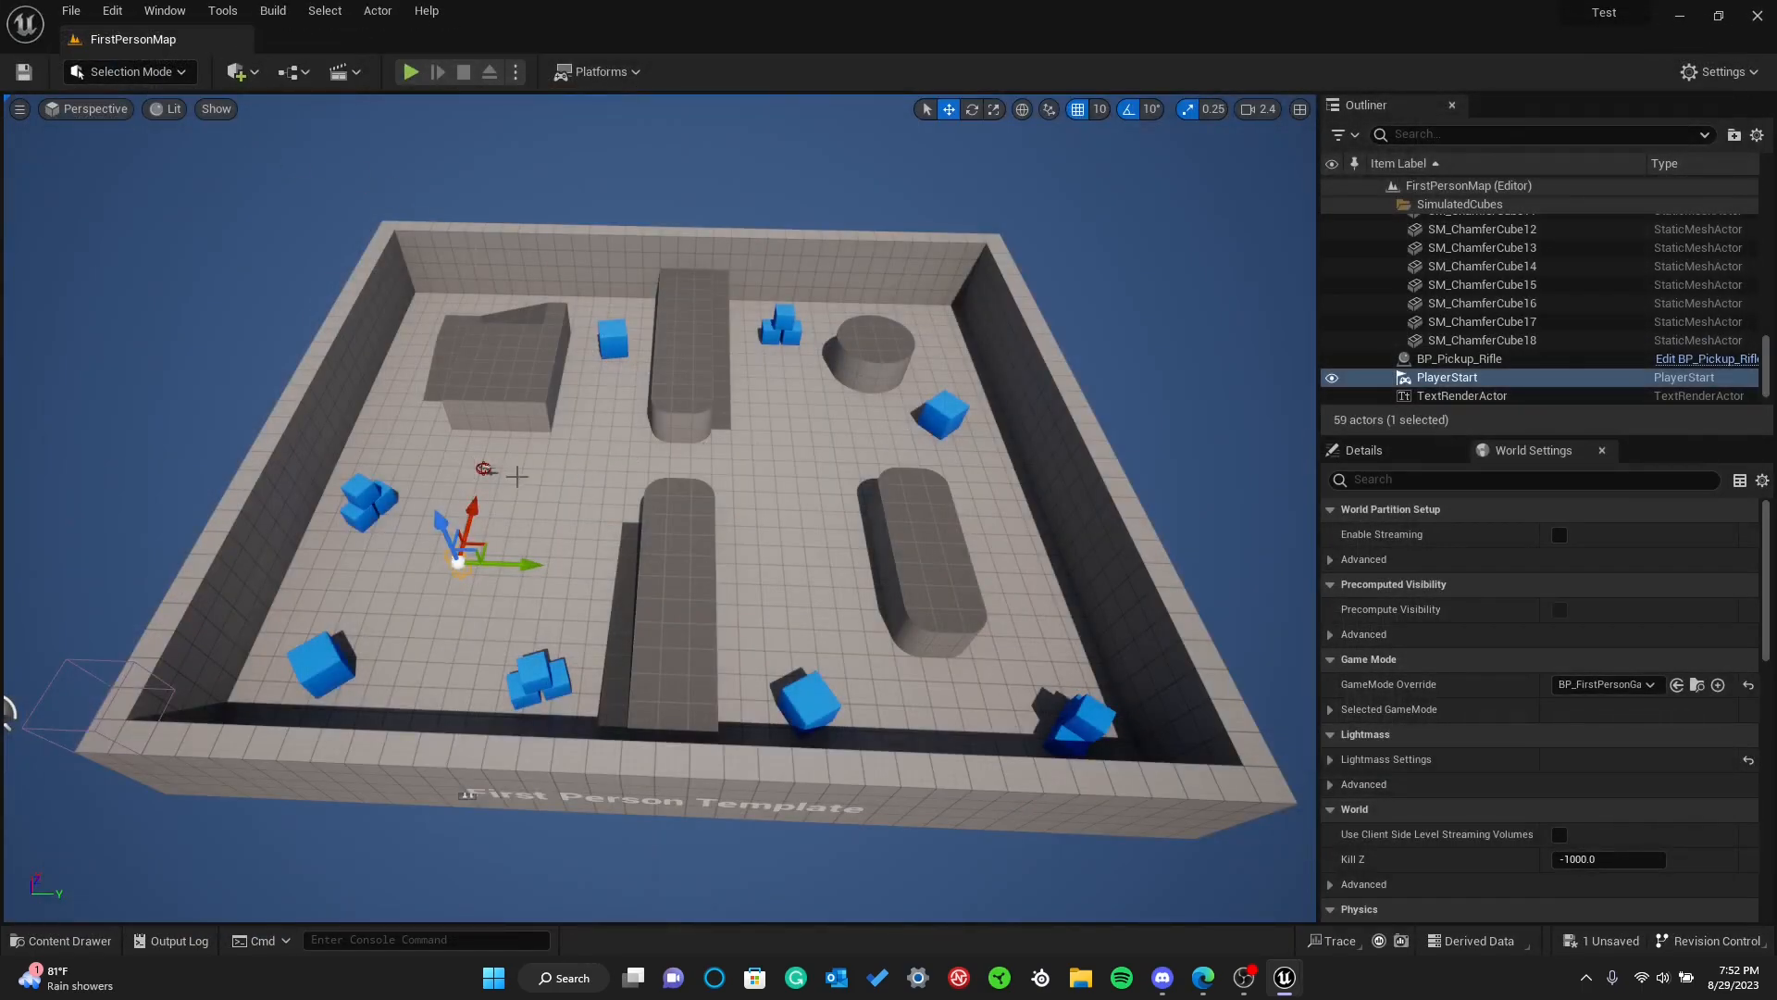
{"action": "key", "text": "ctrl+space"}
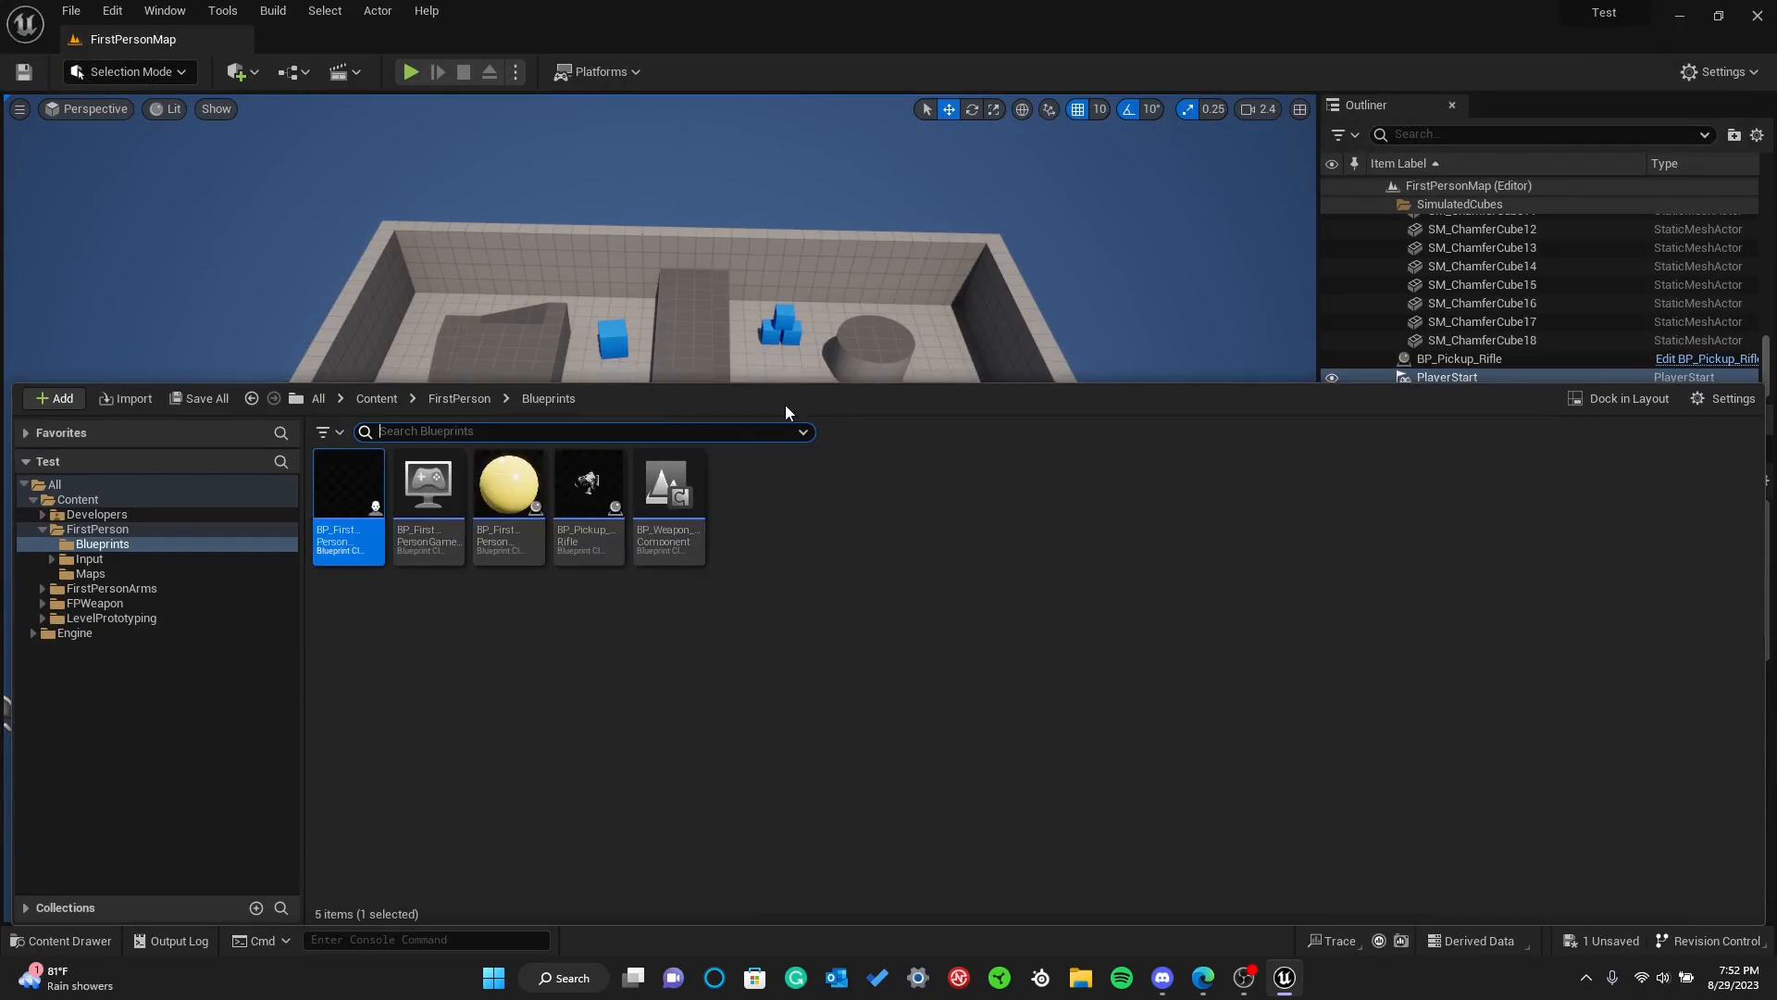
{"action": "left_click_drag", "start_coordinate": [816, 389], "coordinate": [839, 399]}
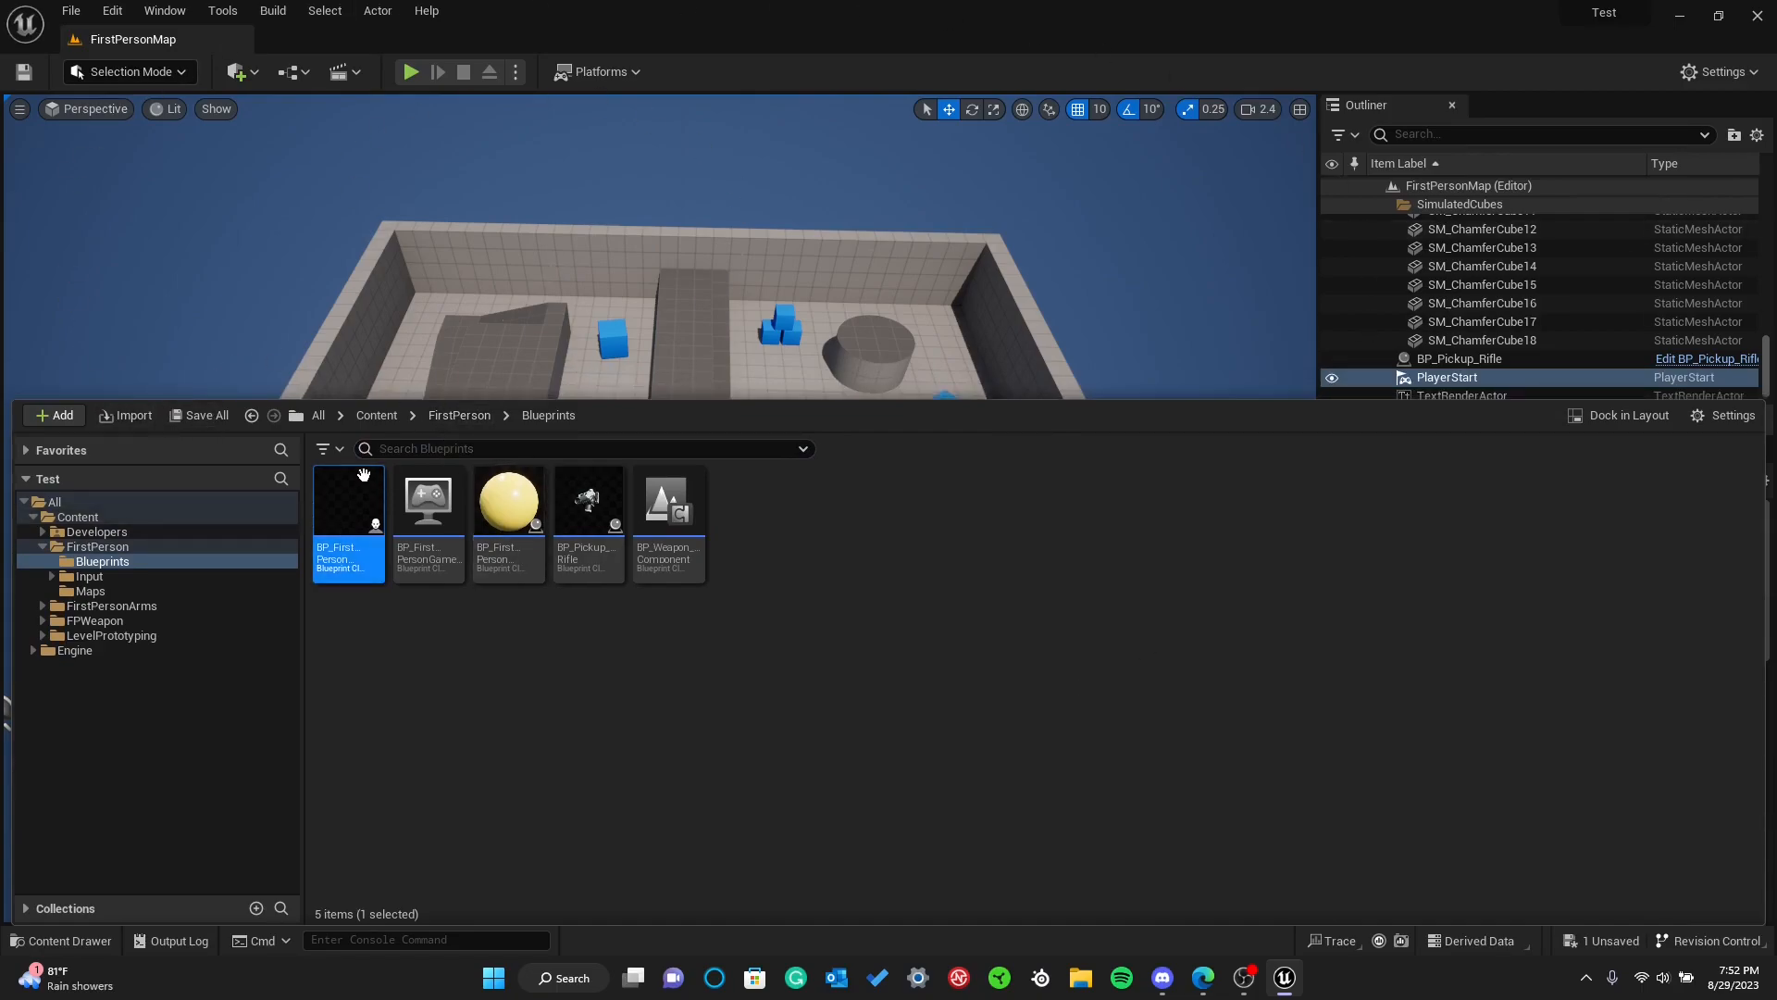
{"action": "key", "text": "ctrl+space"}
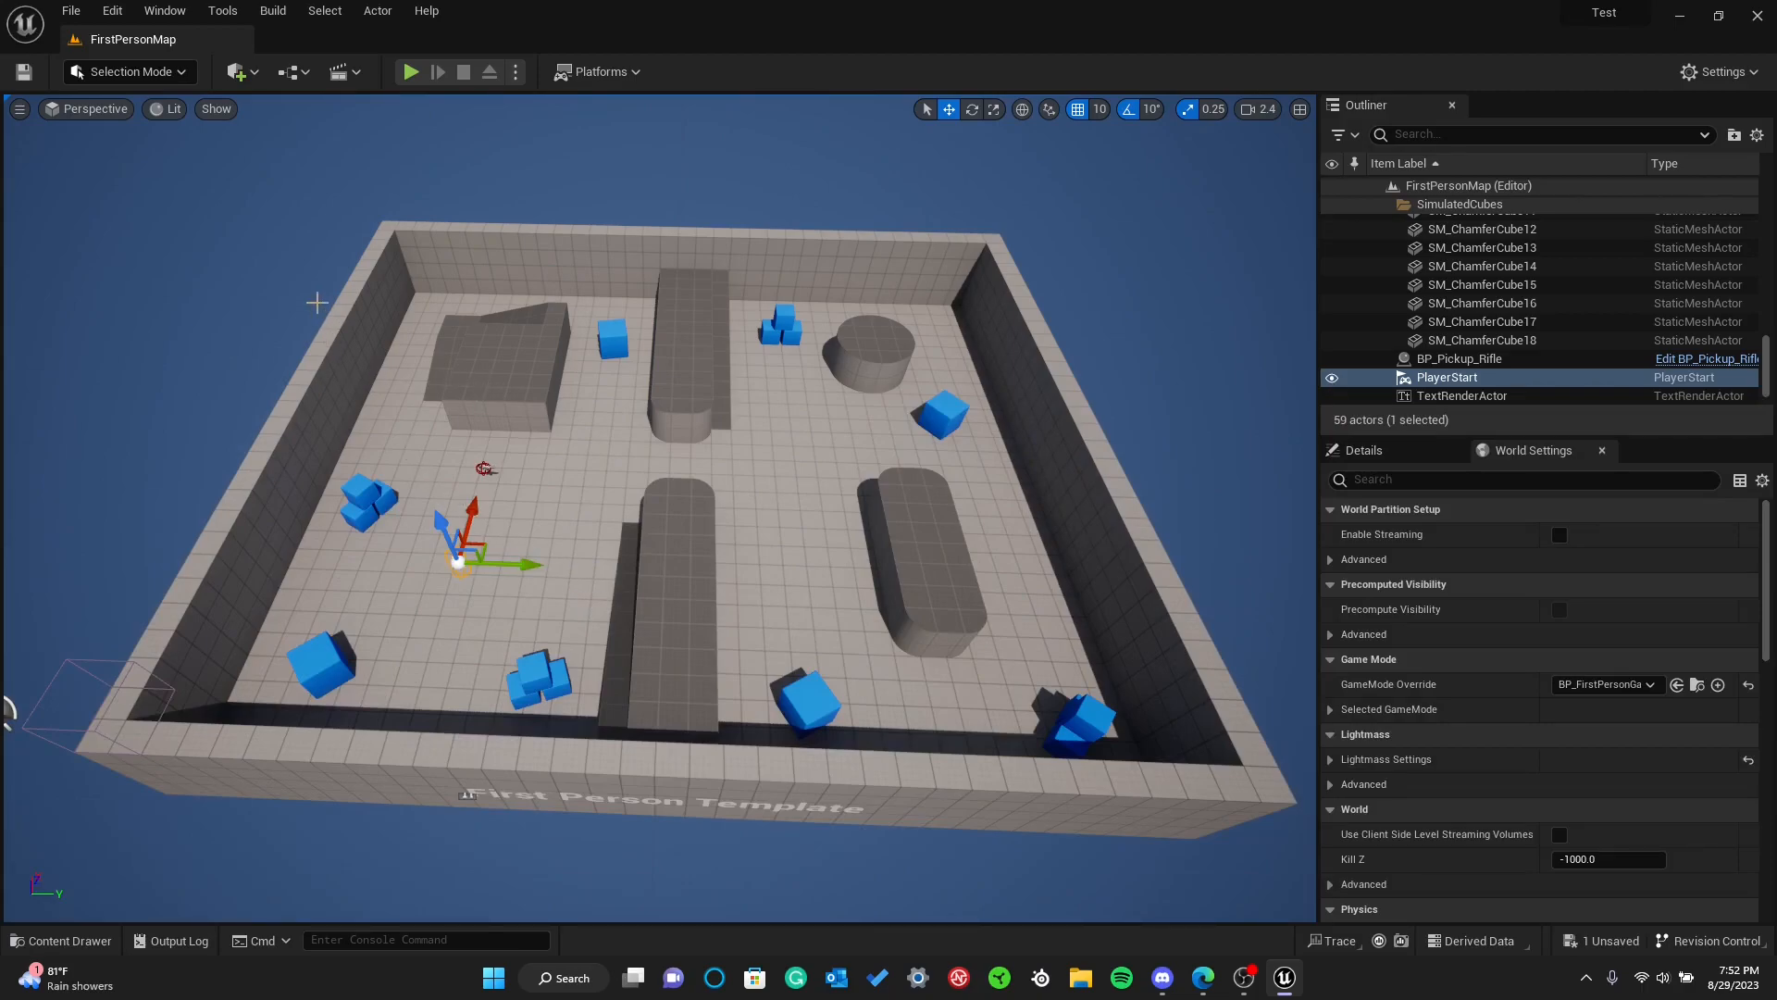
Select the wall SM_Cube2 and the sky sphere SM_SkySphere in turn, and recheck the Blueprints folder in the Content Drawer
{"action": "left_click", "coordinate": [359, 362]}
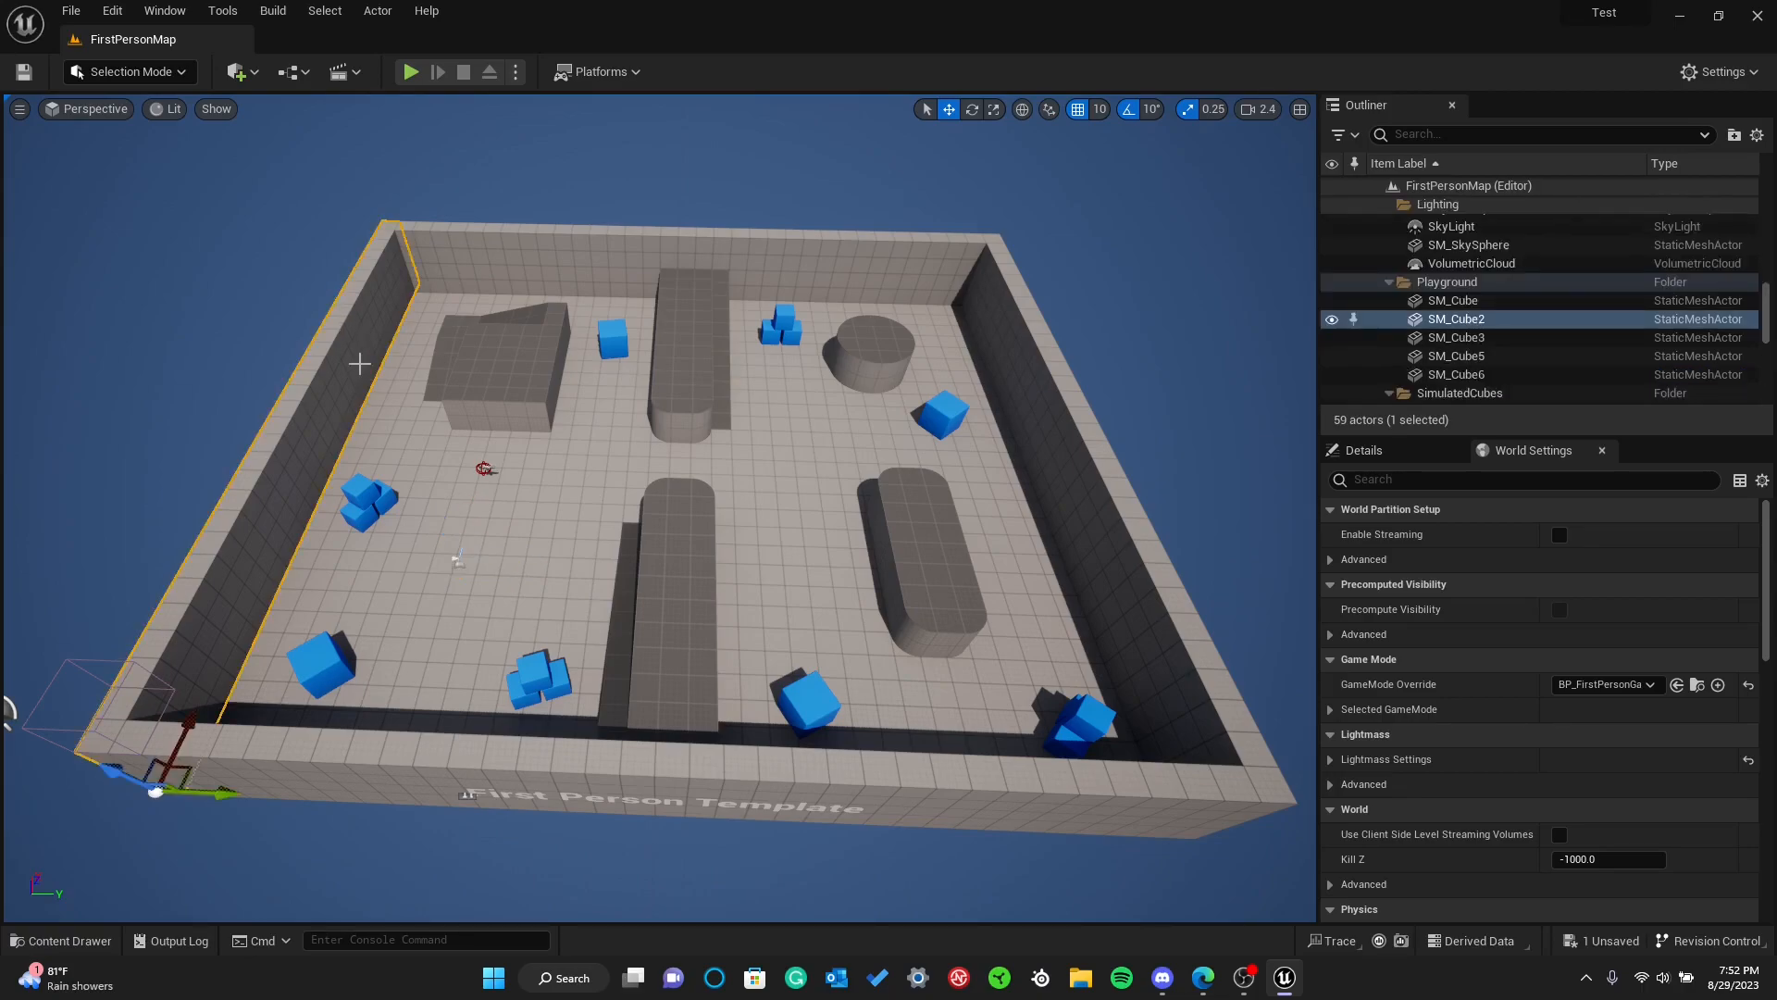
{"action": "left_click", "coordinate": [269, 287]}
{"action": "mouse_move", "coordinate": [269, 287]}
{"action": "right_mouse_down"}
{"action": "mouse_move", "coordinate": [352, 250]}
{"action": "mouse_move", "coordinate": [273, 301]}
{"action": "mouse_move", "coordinate": [292, 291]}
{"action": "right_mouse_up"}
{"action": "key", "text": "ctrl+space"}
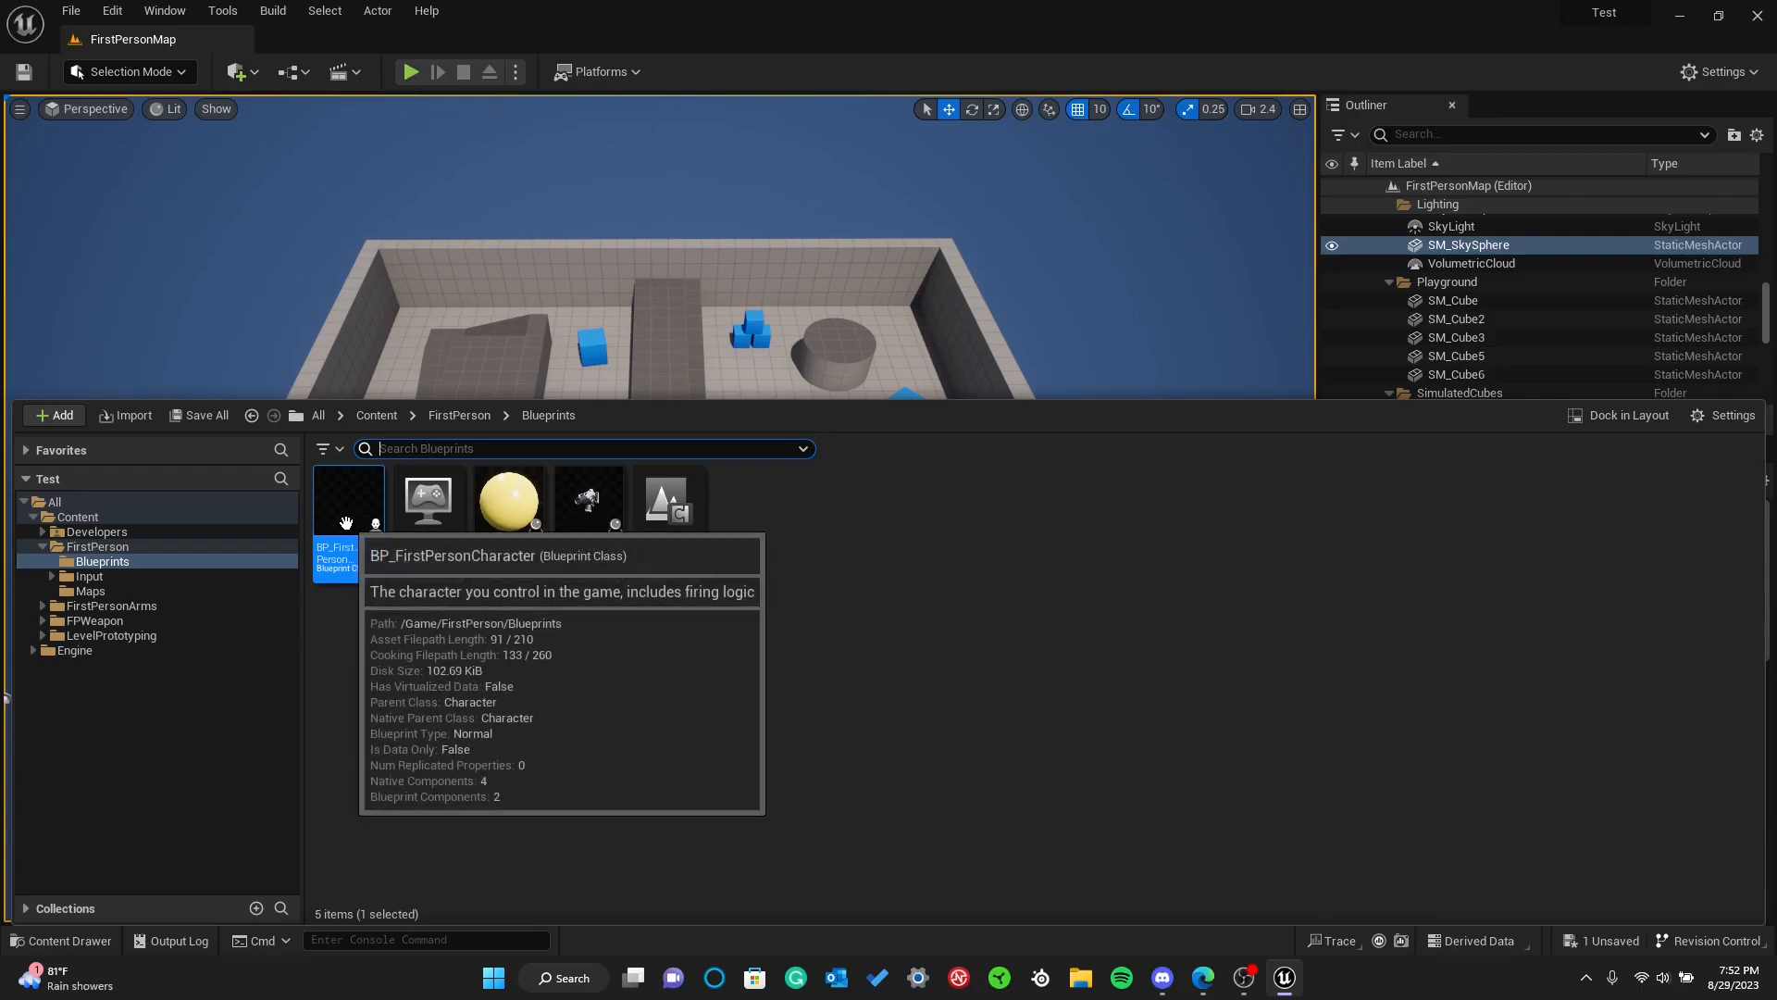
{"action": "right_click_drag", "start_coordinate": [444, 315], "coordinate": [398, 222]}
{"action": "right_click_drag", "start_coordinate": [262, 318], "coordinate": [312, 379]}
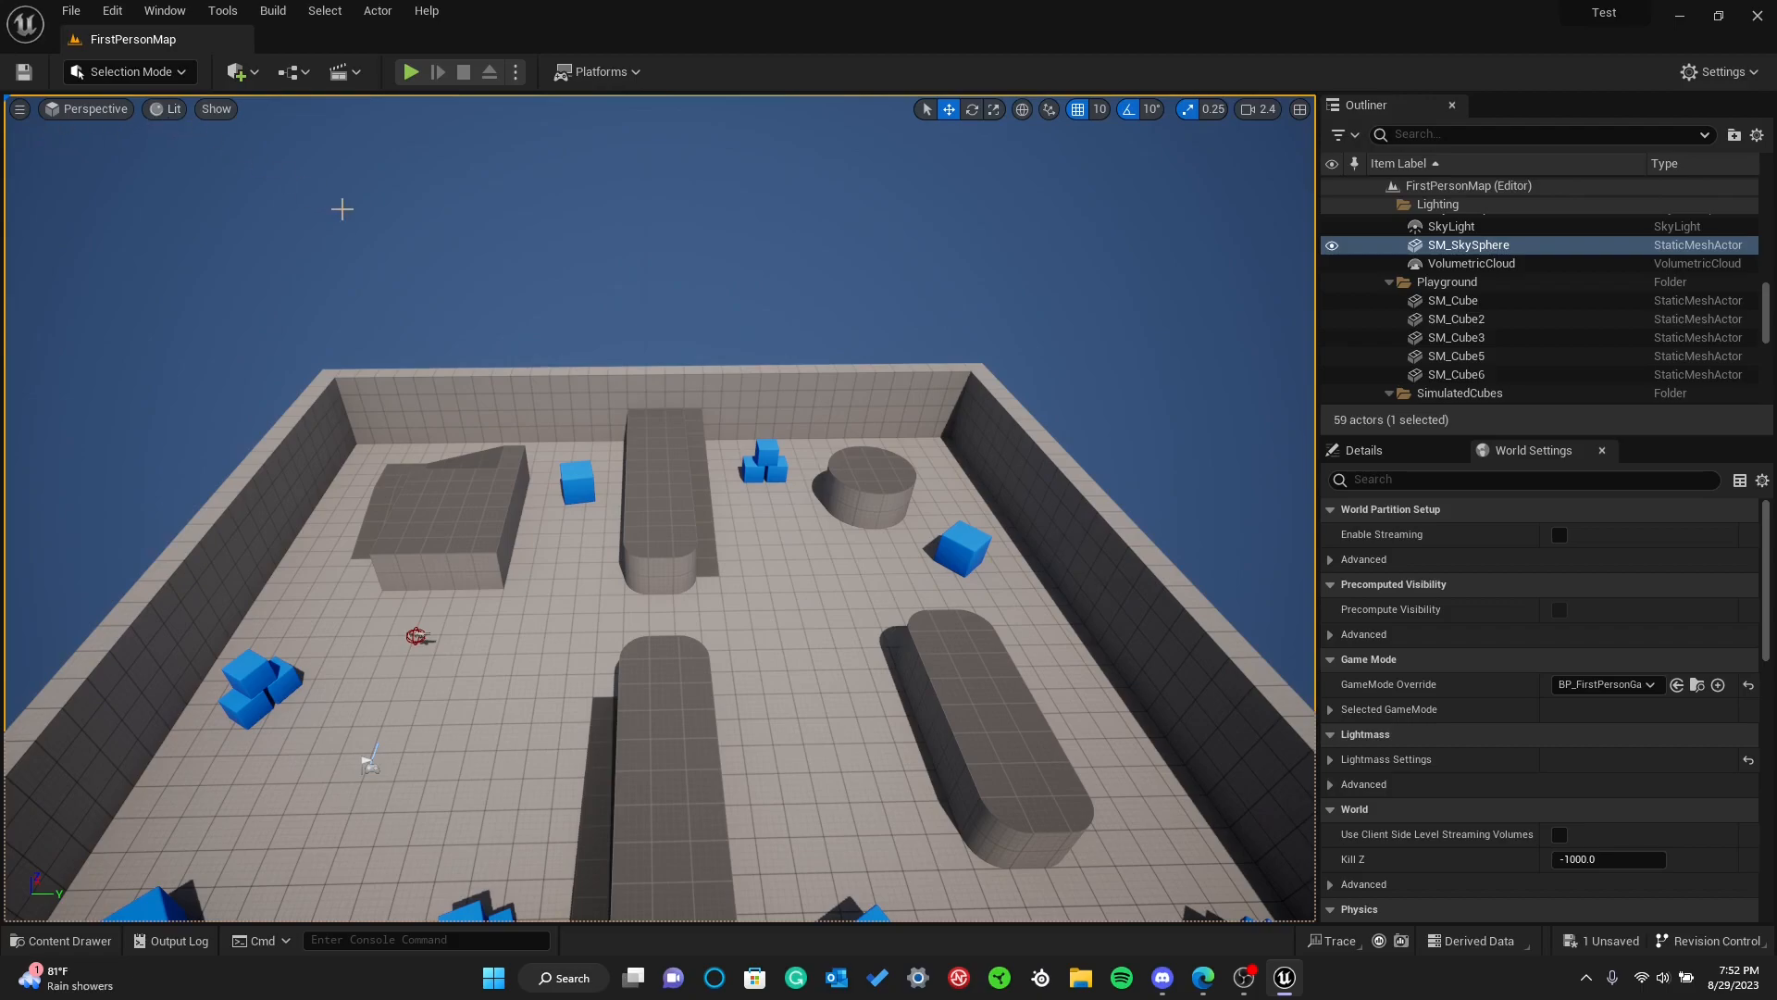
Switch the viewport to Wireframe view mode and look around the level's mesh outlines
{"action": "scroll", "coordinate": [341, 209], "scroll_direction": "up", "scroll_amount": 5}
{"action": "left_click", "coordinate": [169, 110]}
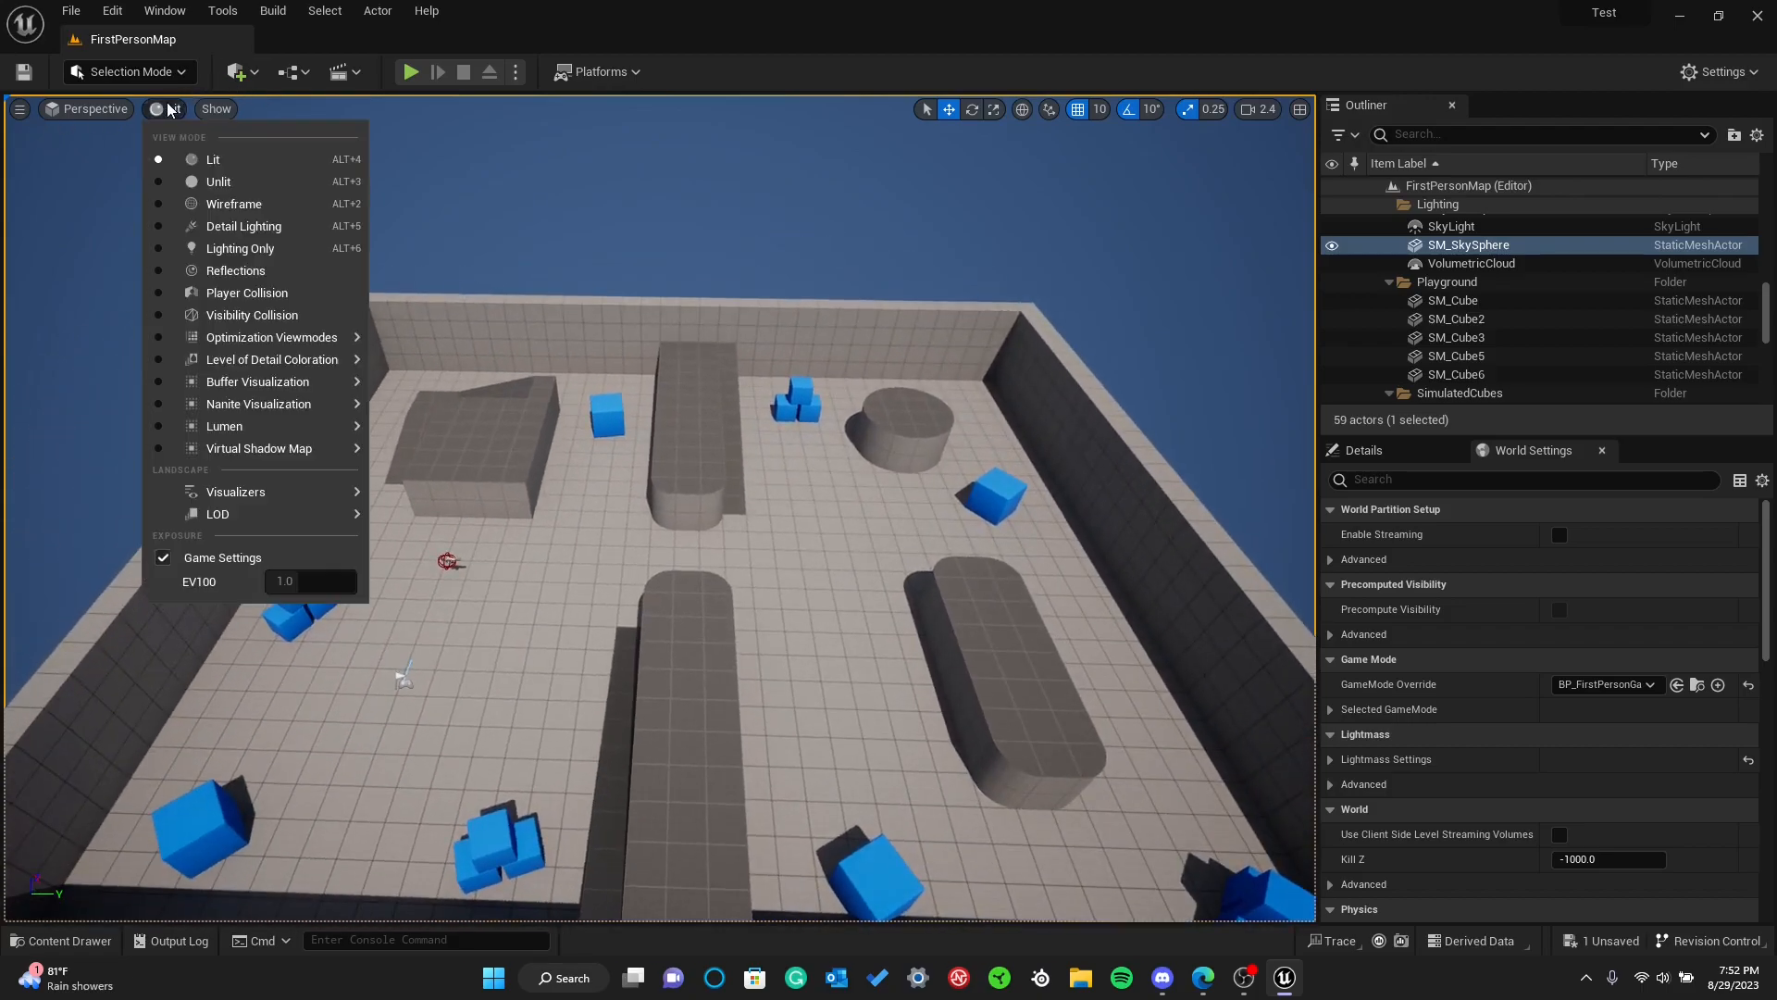
{"action": "left_click", "coordinate": [165, 198]}
{"action": "right_click_drag", "start_coordinate": [518, 310], "coordinate": [480, 299]}
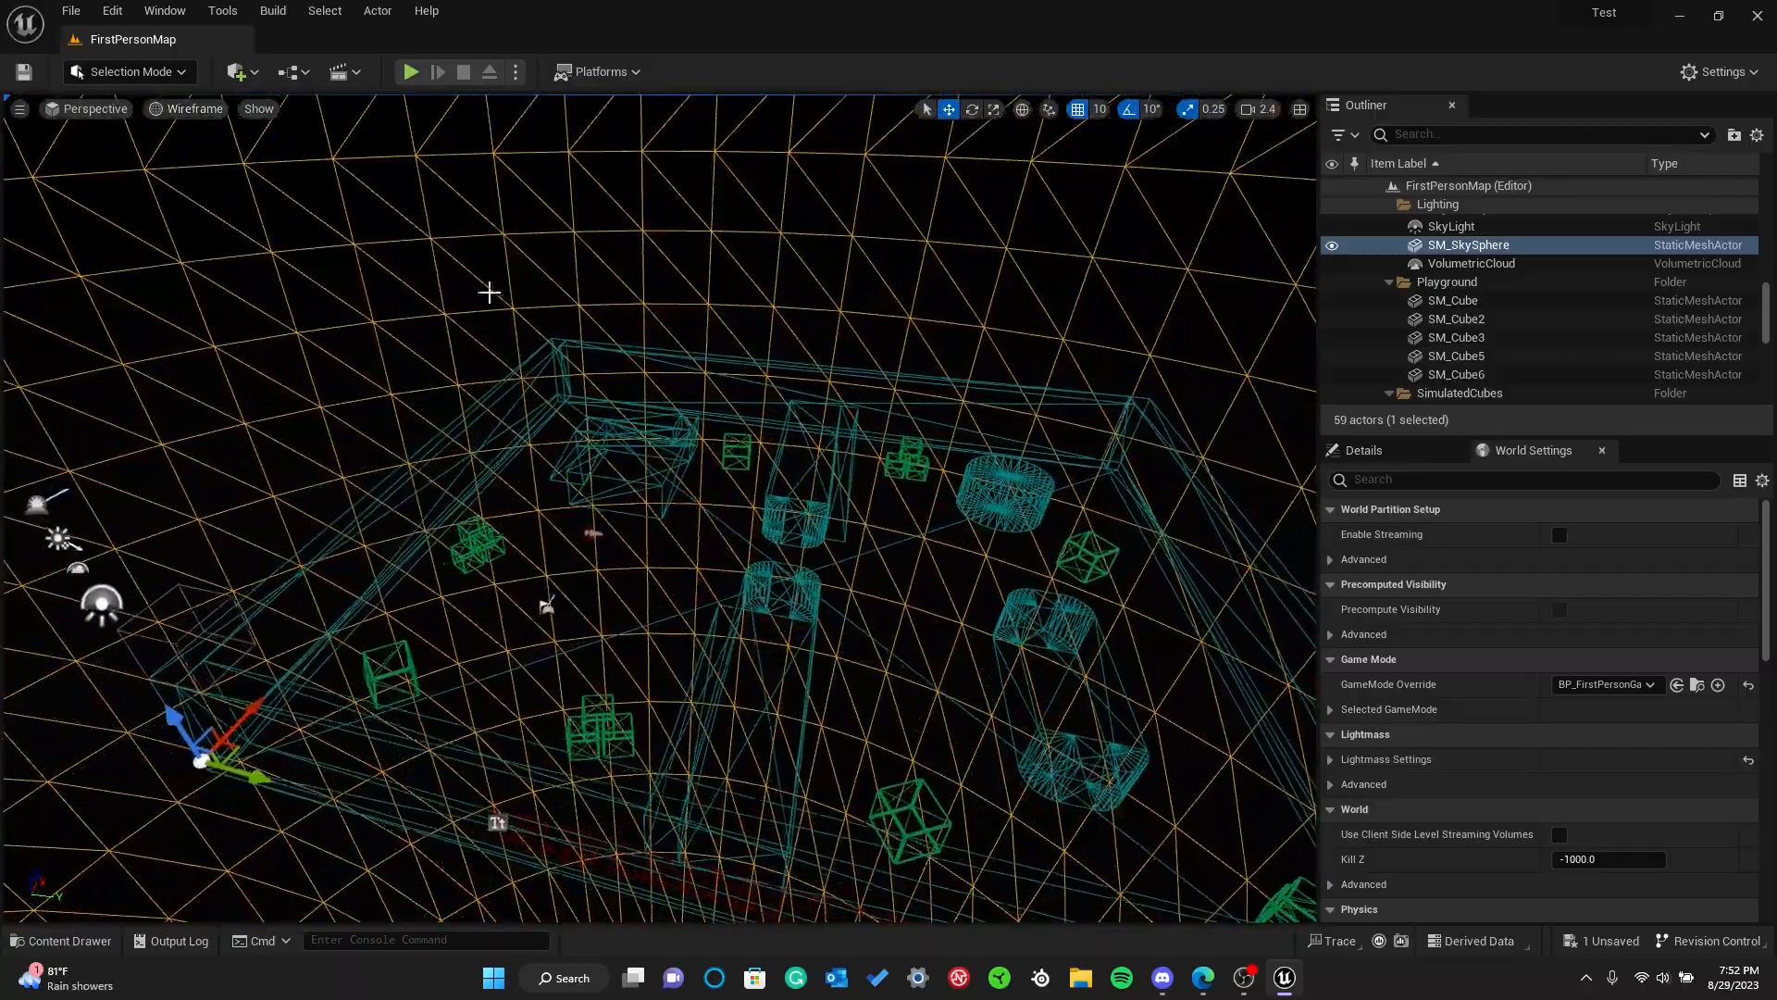
{"action": "right_click_drag", "start_coordinate": [587, 392], "coordinate": [630, 406]}
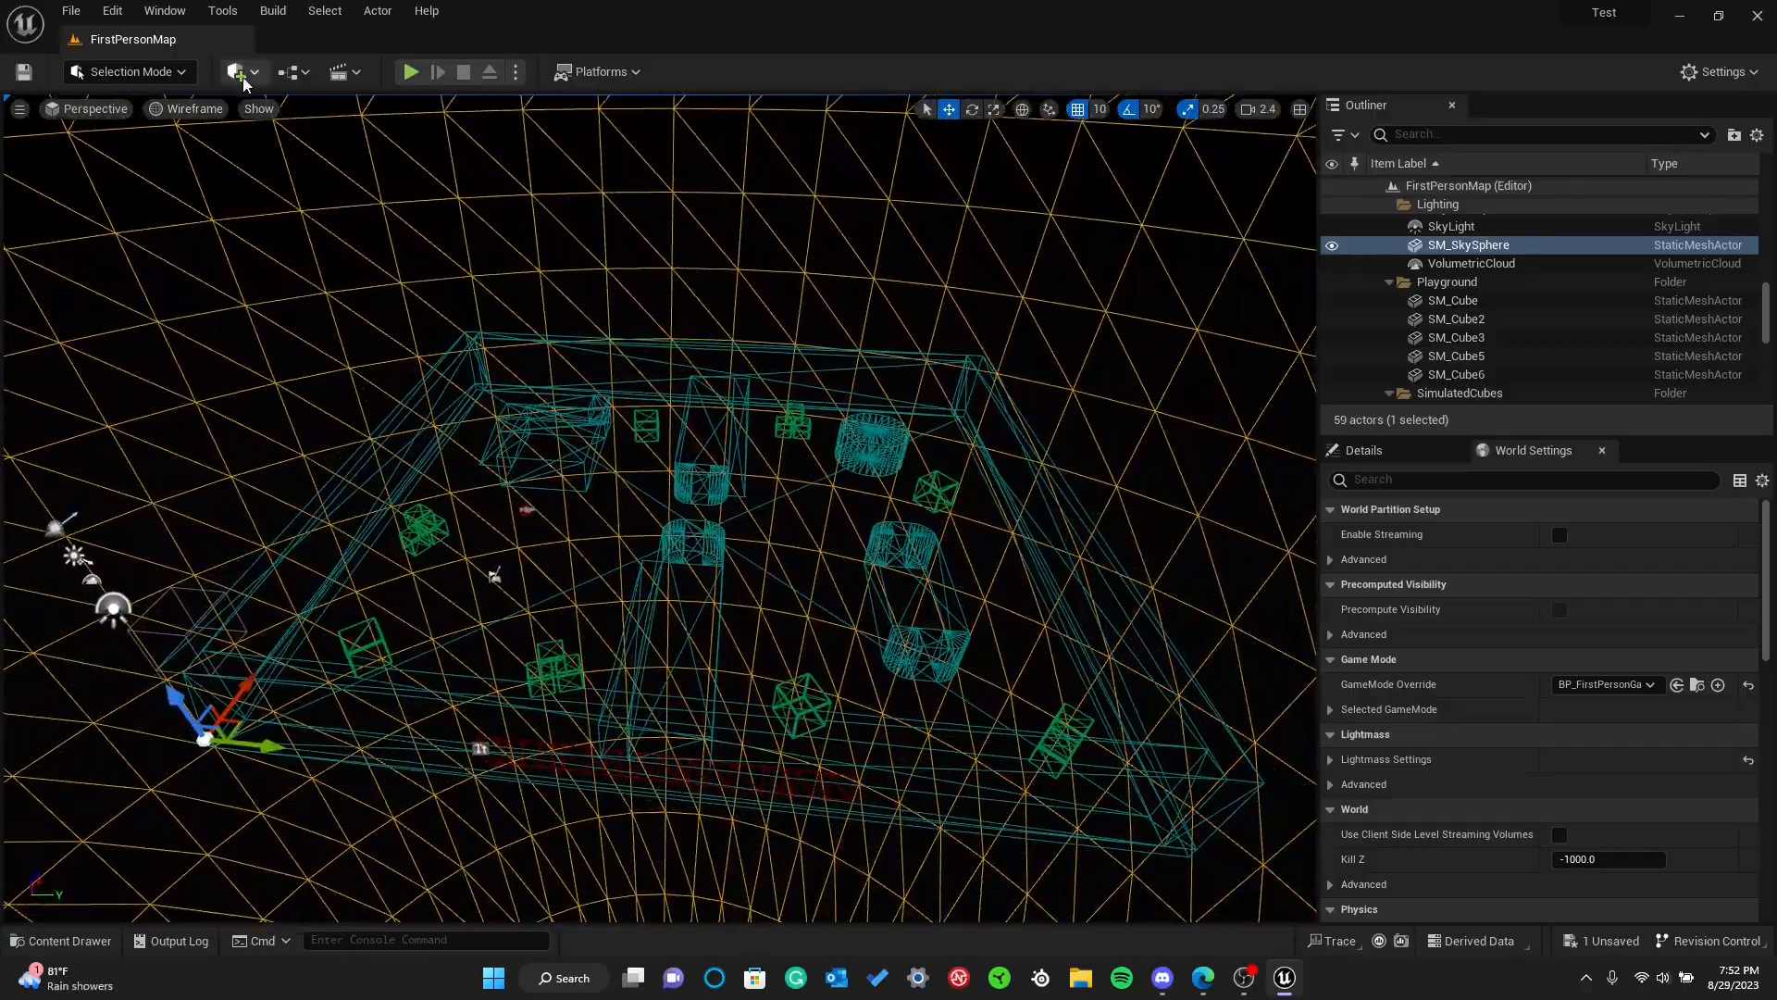
Switch the viewport to Unlit view mode and look around the level without lighting
{"action": "left_click", "coordinate": [155, 113]}
{"action": "left_click", "coordinate": [161, 181]}
{"action": "mouse_move", "coordinate": [648, 463]}
{"action": "right_mouse_down"}
{"action": "mouse_move", "coordinate": [763, 466]}
{"action": "mouse_move", "coordinate": [578, 483]}
{"action": "mouse_move", "coordinate": [686, 481]}
{"action": "mouse_move", "coordinate": [683, 465]}
{"action": "right_mouse_up"}
{"action": "mouse_move", "coordinate": [669, 349]}
{"action": "right_mouse_down"}
{"action": "mouse_move", "coordinate": [589, 361]}
{"action": "mouse_move", "coordinate": [680, 357]}
{"action": "mouse_move", "coordinate": [668, 349]}
{"action": "right_mouse_up"}
Compare the Lit and Wireframe view modes by switching the viewport between them
{"action": "right_click", "coordinate": [162, 114]}
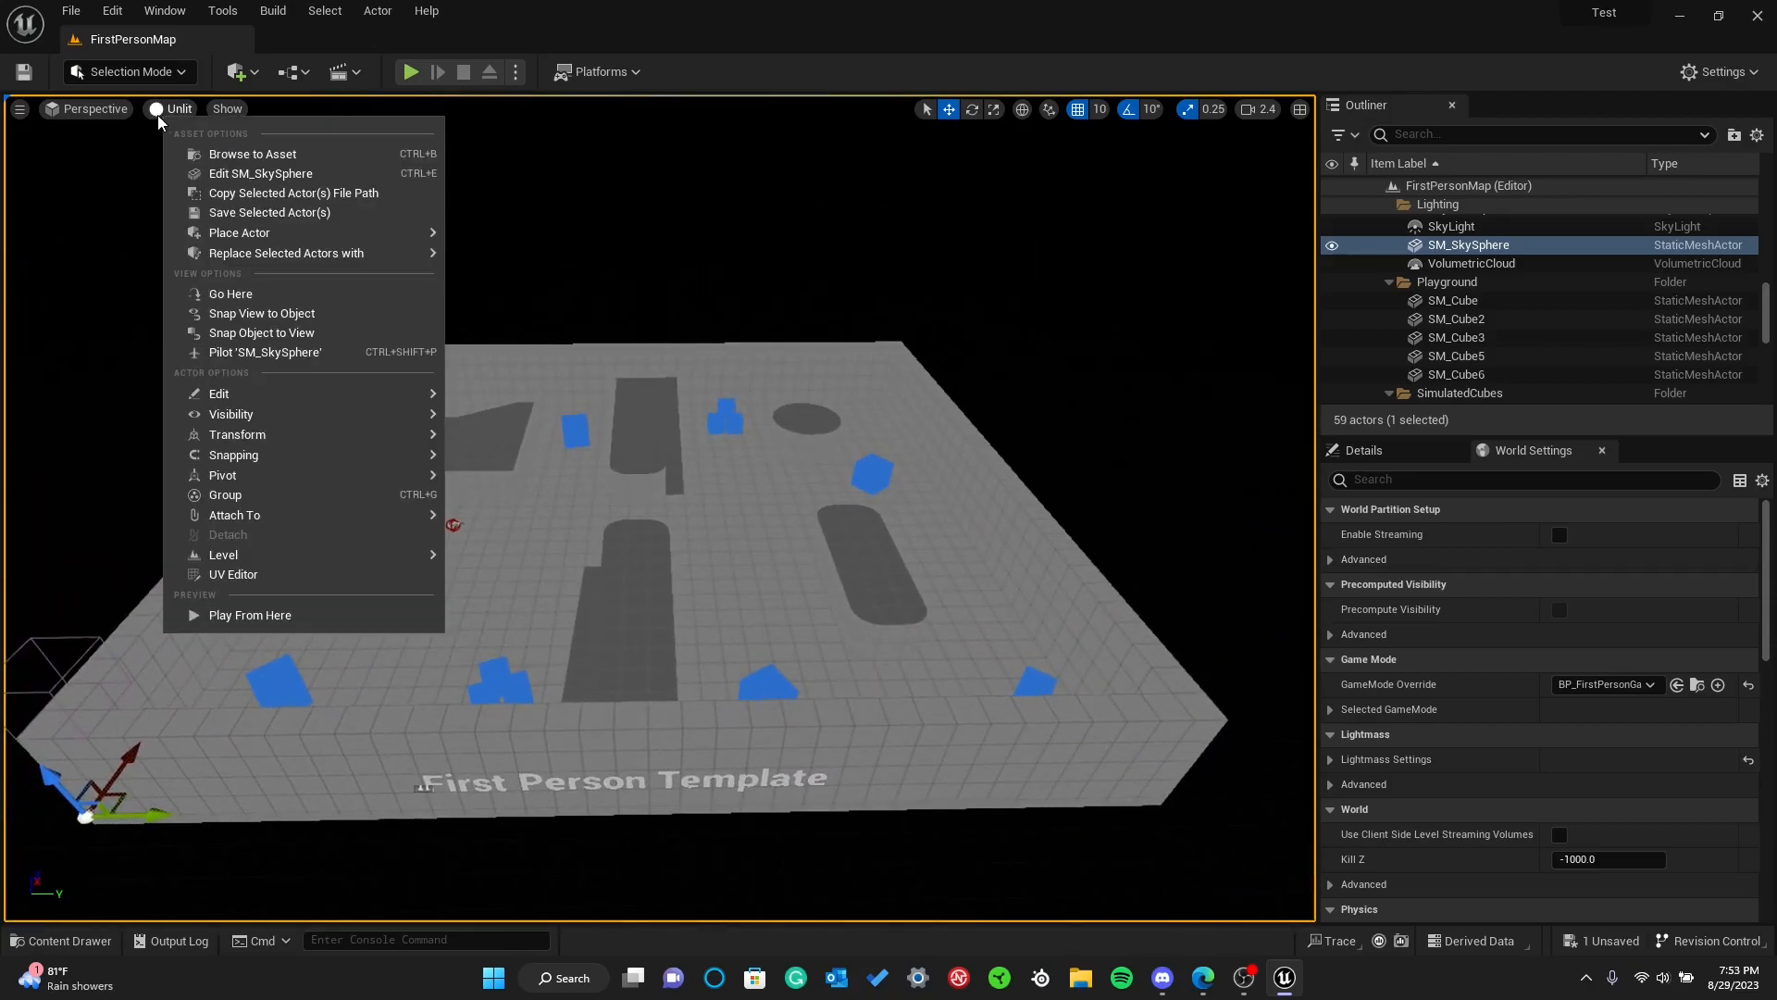
{"action": "left_click", "coordinate": [159, 114]}
{"action": "left_click", "coordinate": [157, 163]}
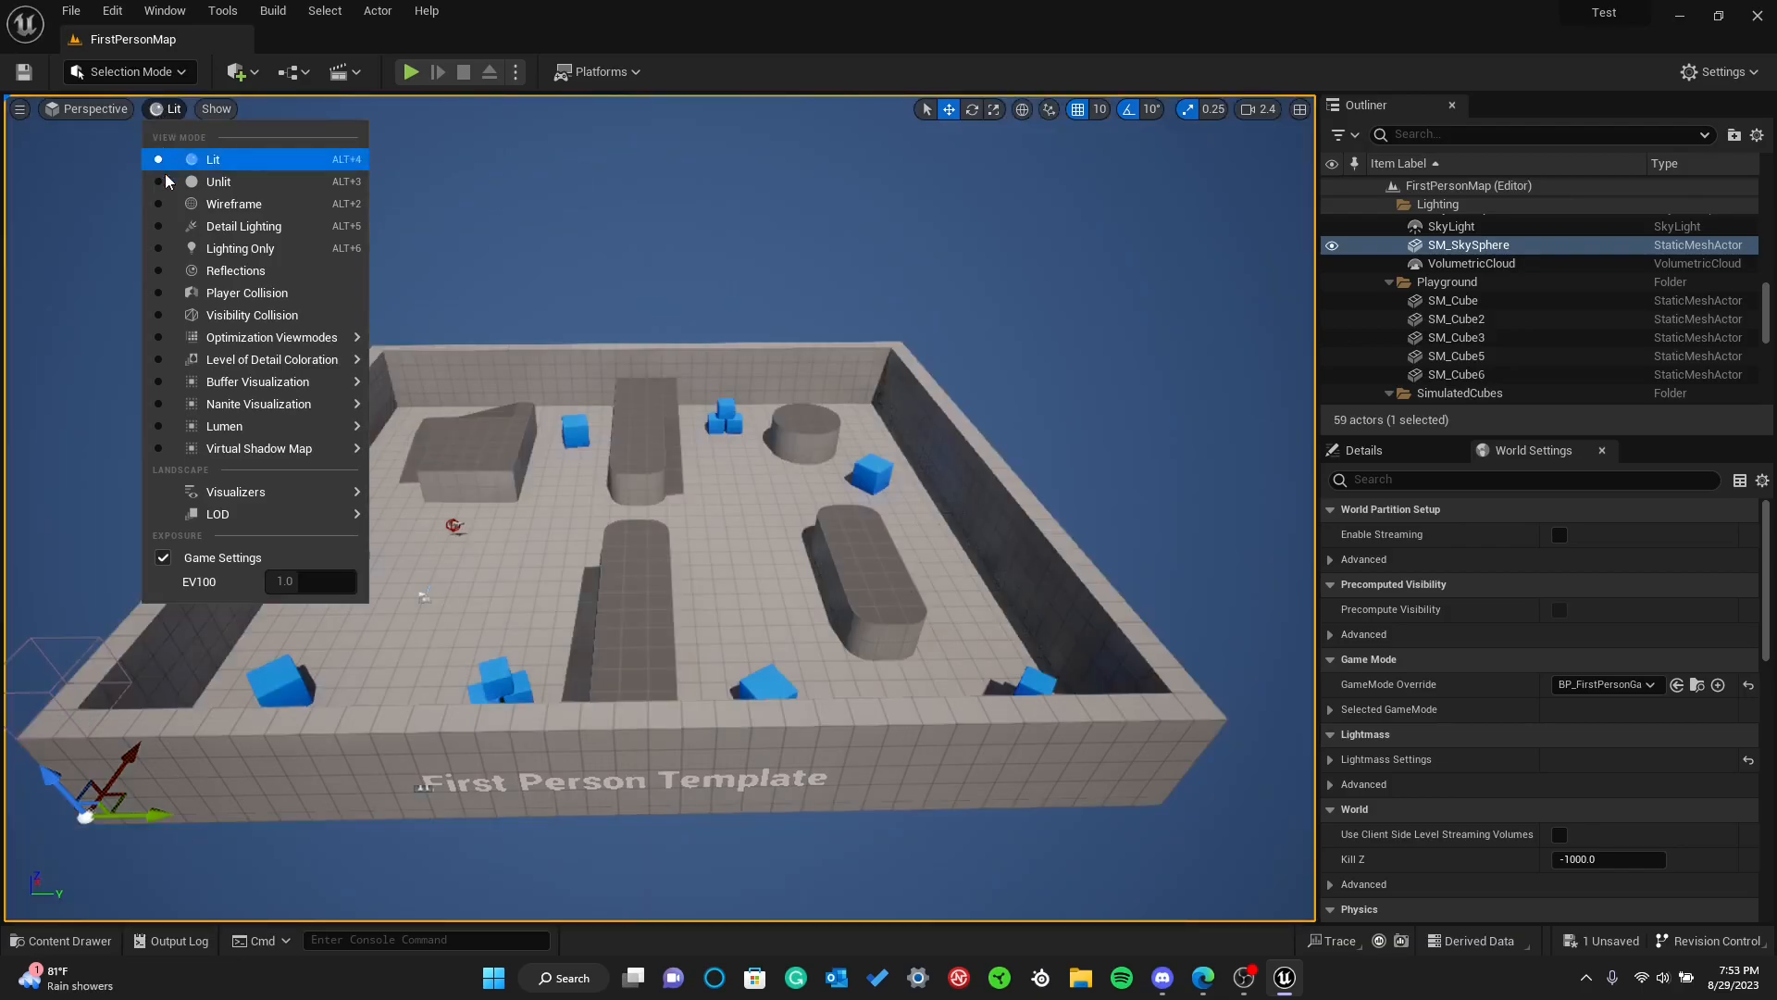
{"action": "left_click", "coordinate": [164, 204]}
{"action": "right_click_drag", "start_coordinate": [317, 123], "coordinate": [117, 102]}
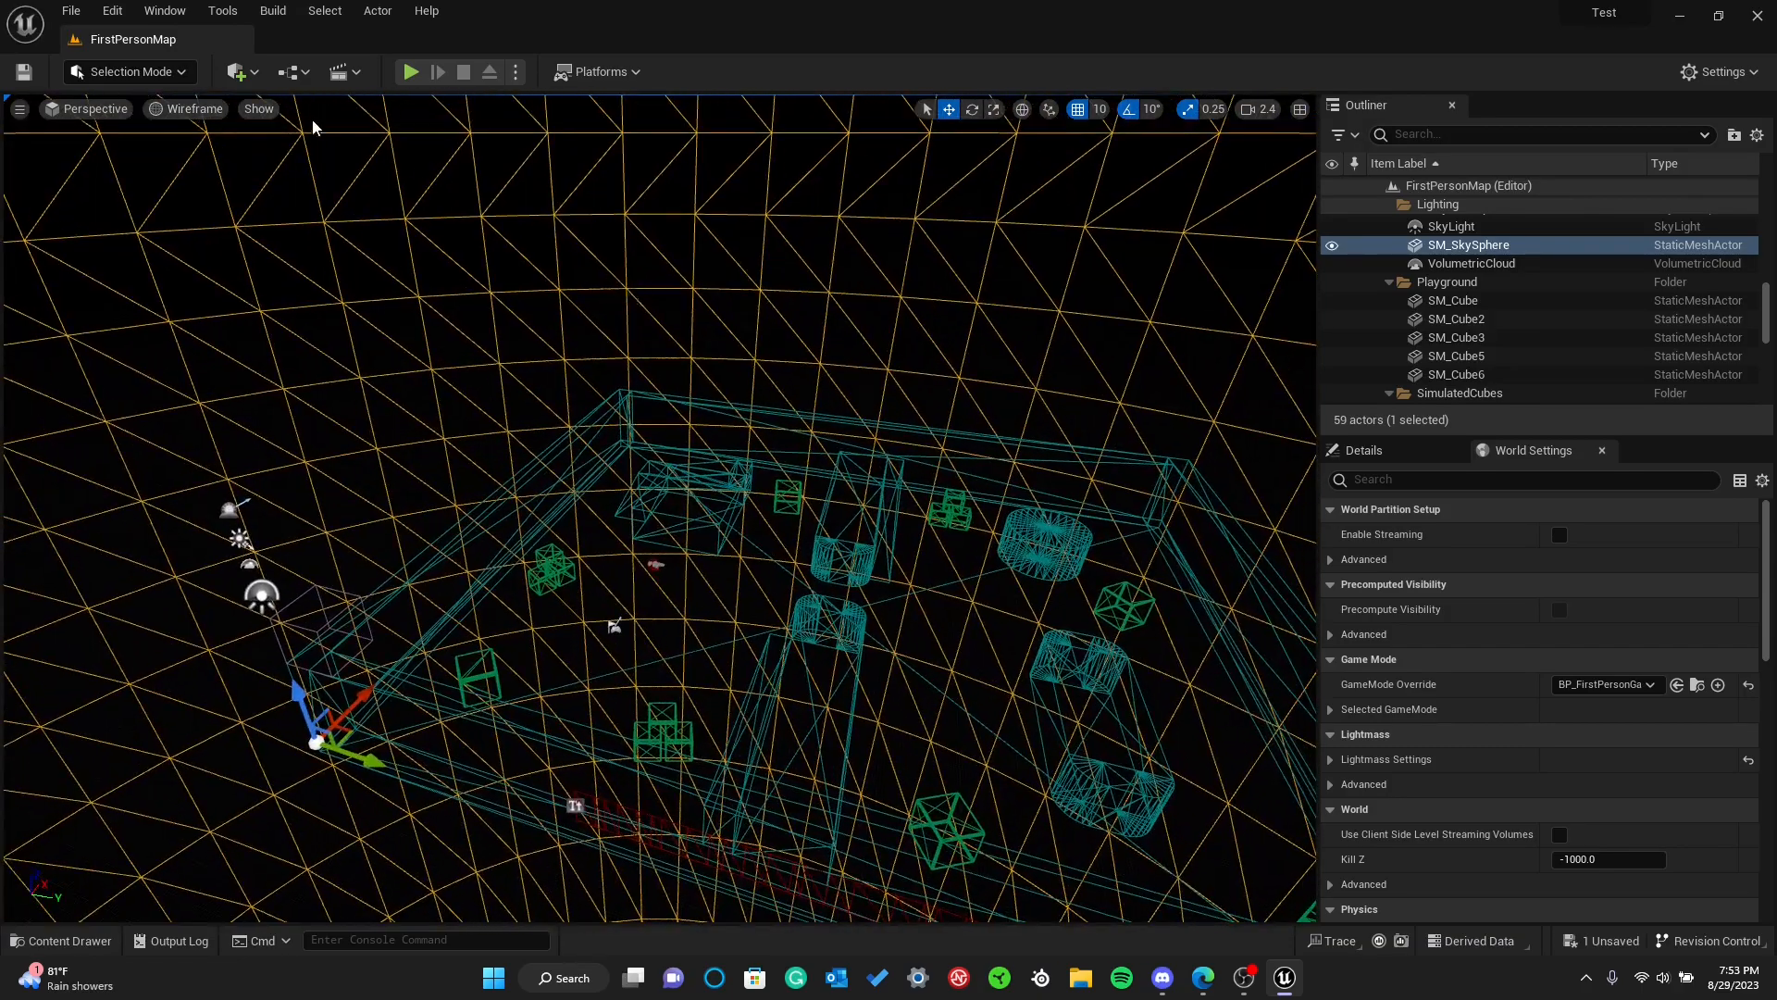
Return the viewport to Lit view mode and turn the camera to view the level from another side
{"action": "left_click", "coordinate": [170, 116]}
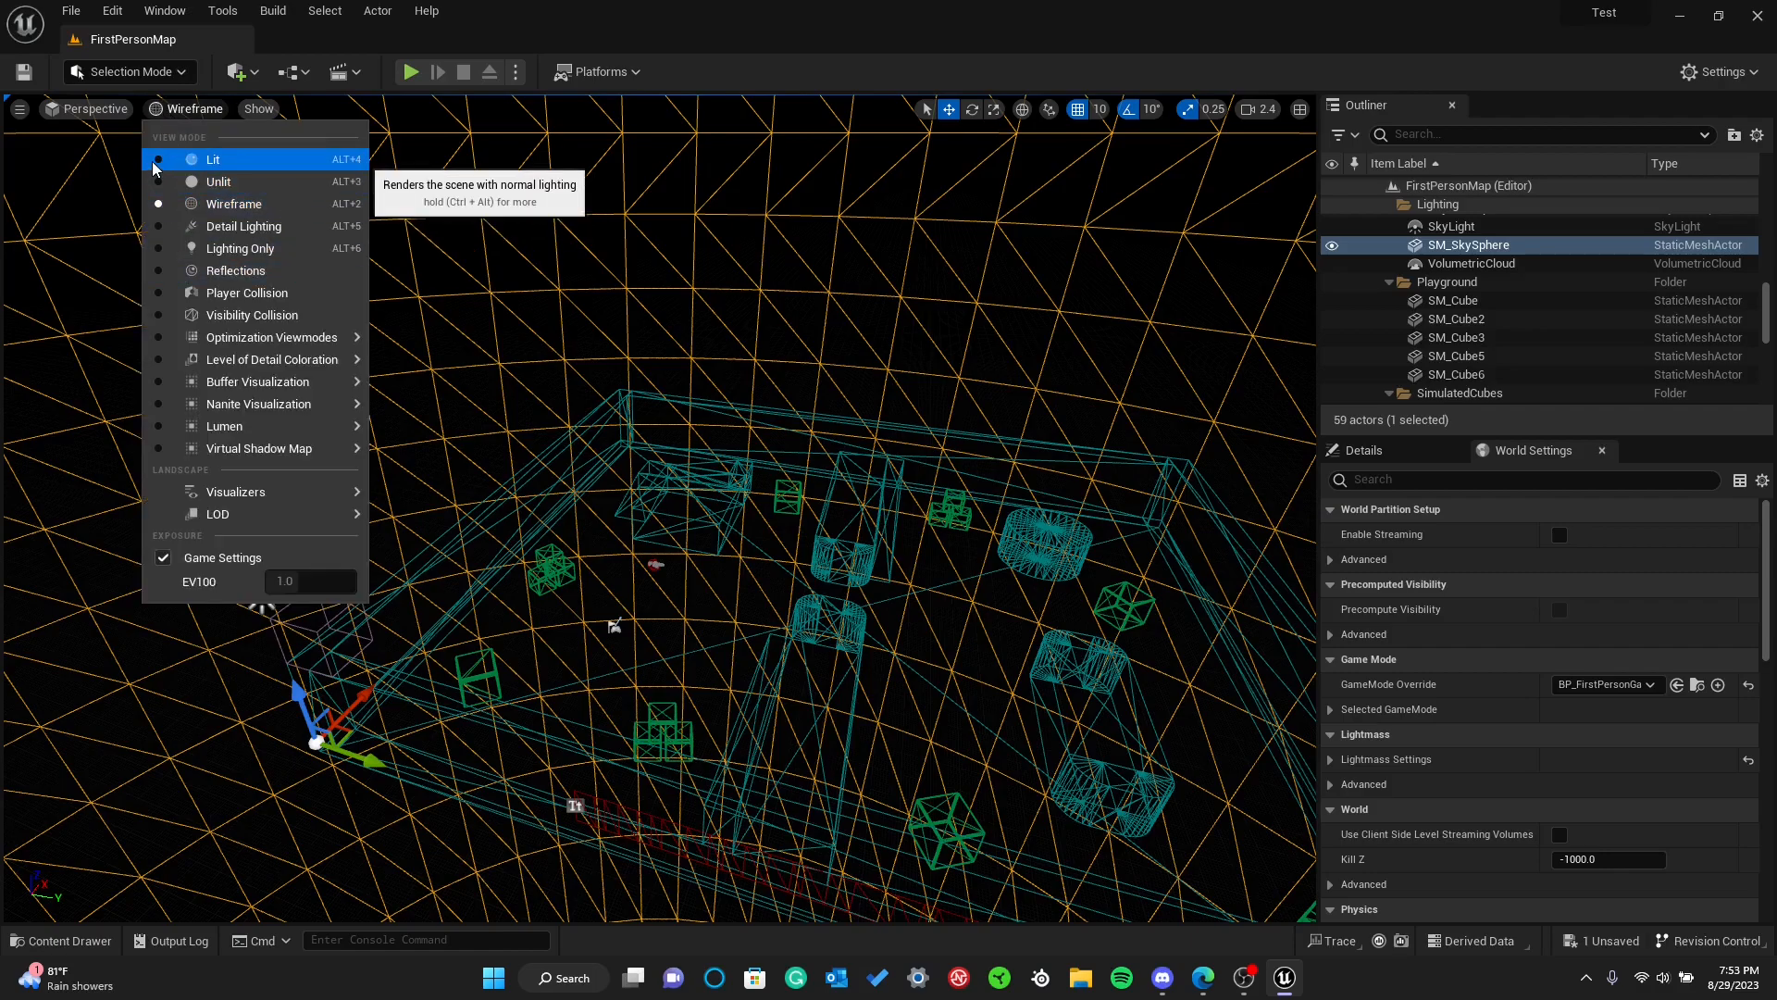
{"action": "left_click", "coordinate": [158, 166]}
{"action": "right_click_drag", "start_coordinate": [555, 296], "coordinate": [1129, 269]}
{"action": "key", "text": "s"}
{"action": "right_click_drag", "start_coordinate": [153, 127], "coordinate": [254, 204]}
Look over the viewport's list of show flags, leaving them as they are
{"action": "left_click", "coordinate": [214, 110]}
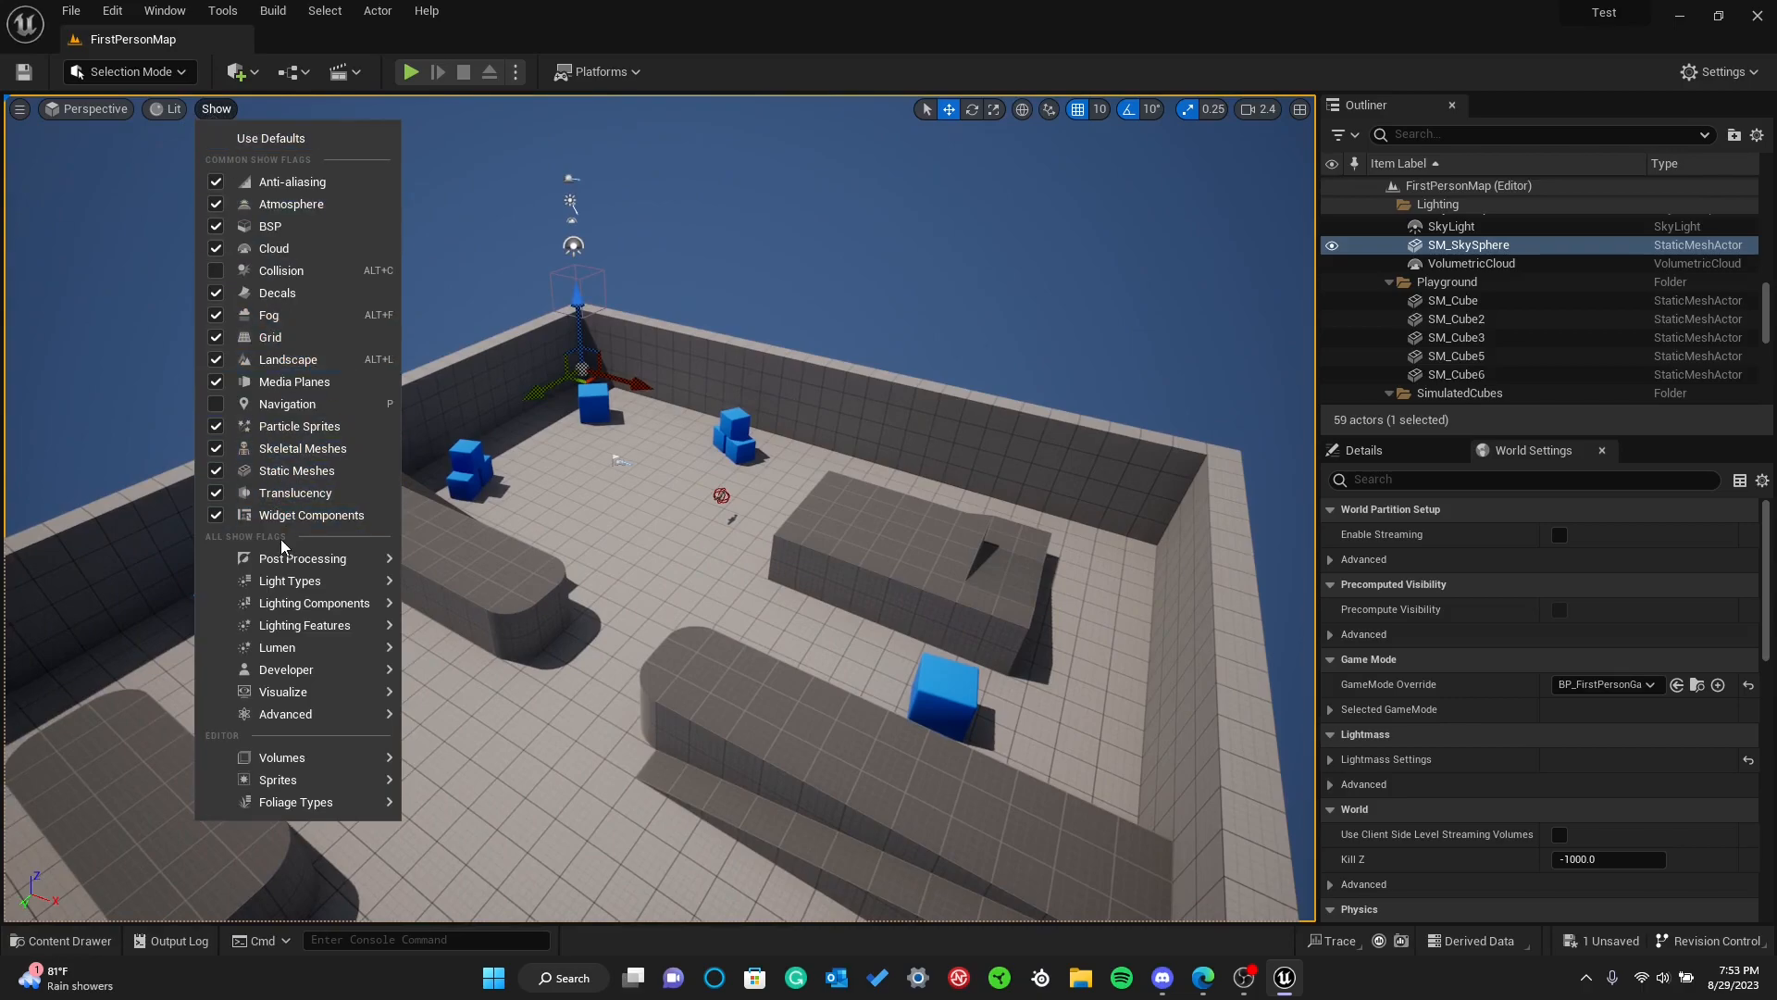
{"action": "left_click", "coordinate": [209, 109]}
{"action": "left_click", "coordinate": [209, 109]}
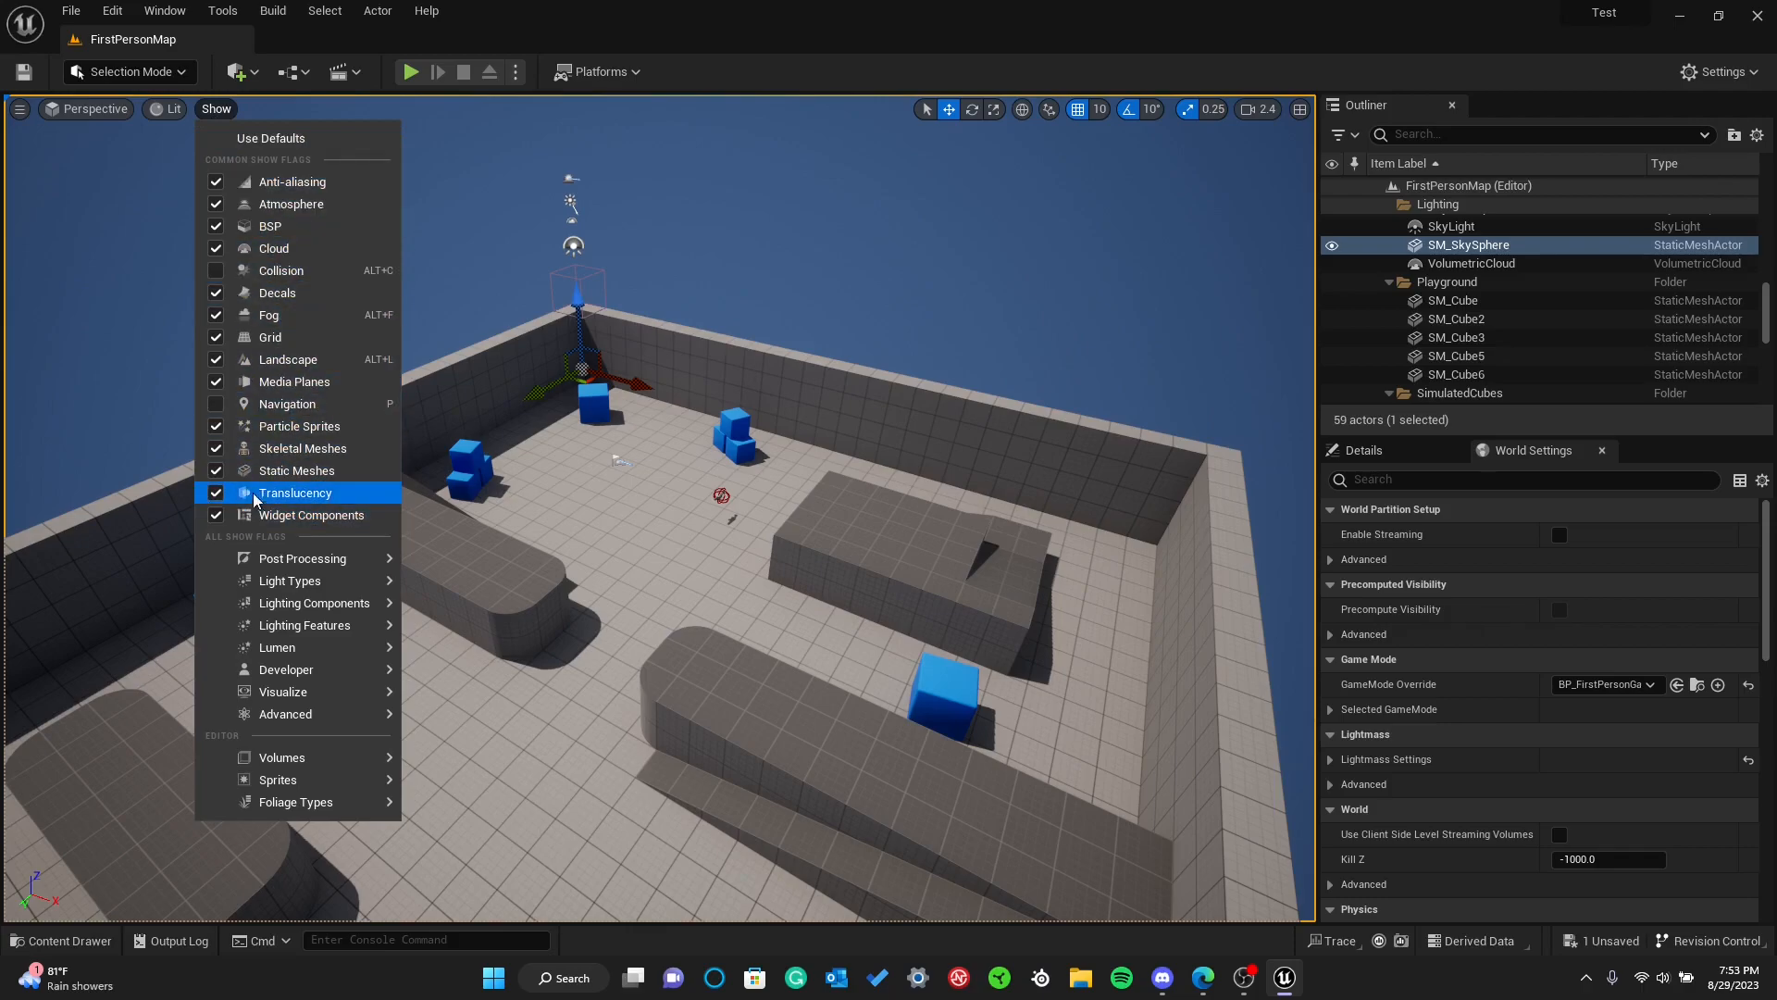
{"action": "left_click", "coordinate": [209, 116]}
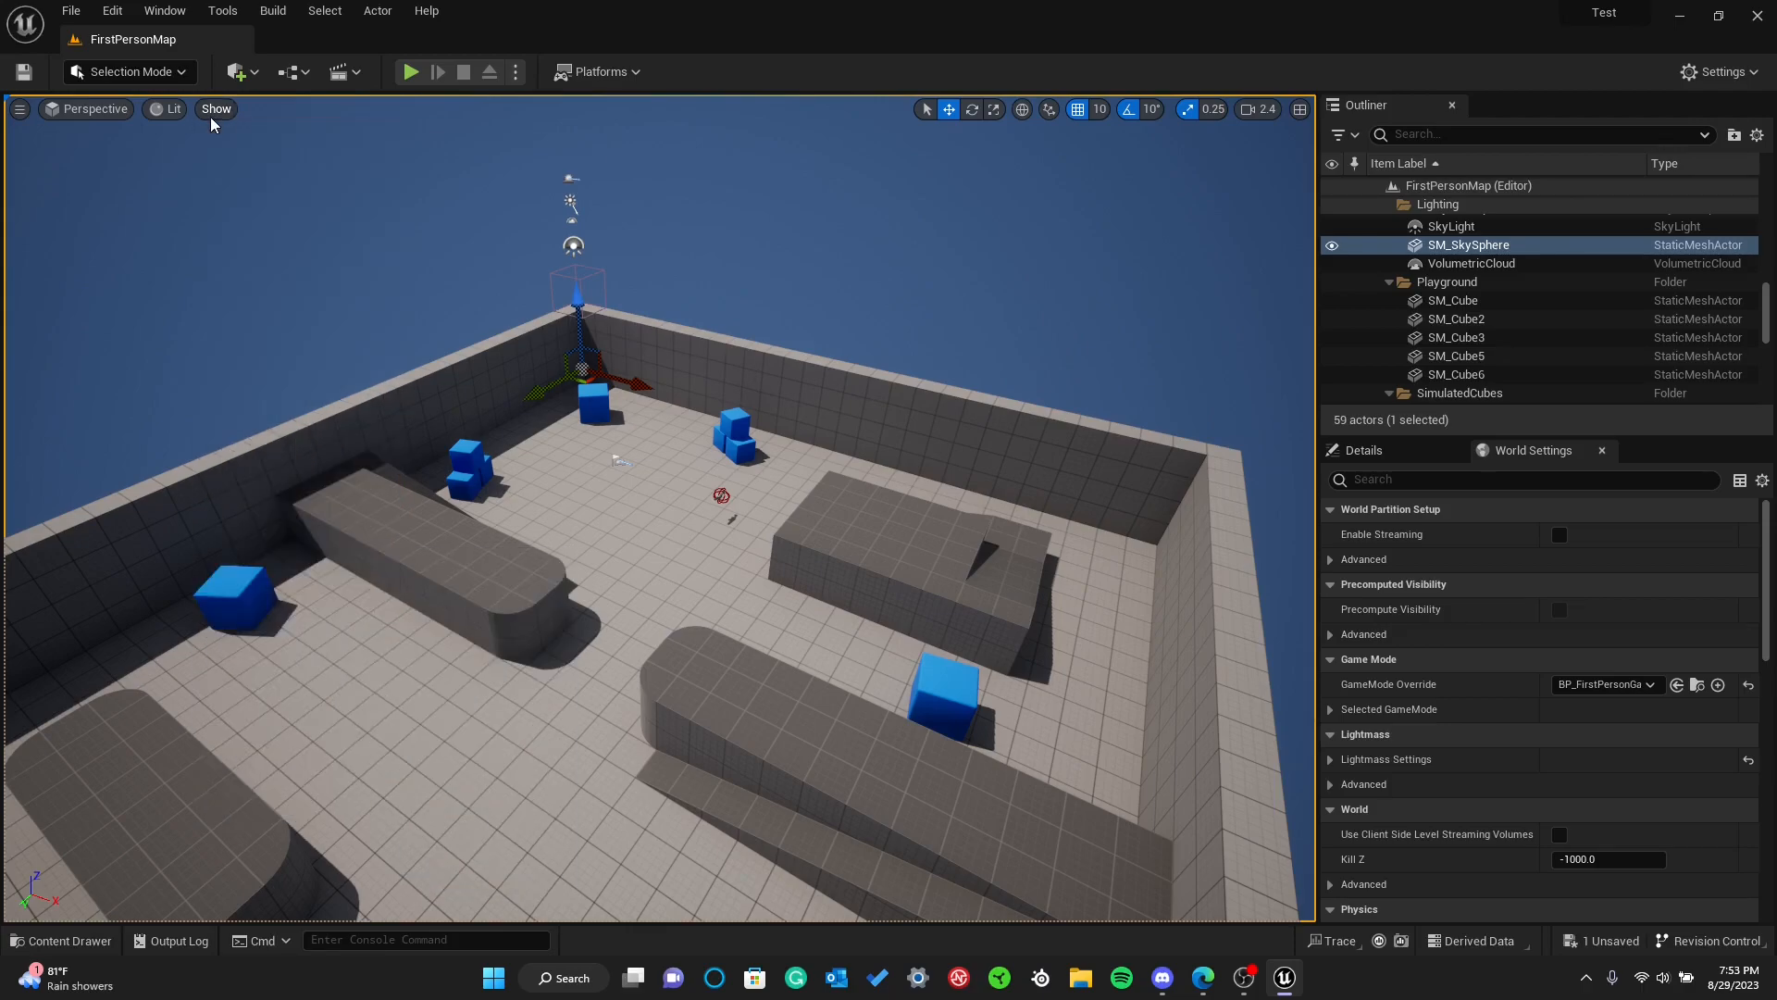
Turn on the Show FPS display in the viewport options and move the camera around the level to check it
{"action": "left_click", "coordinate": [19, 111]}
{"action": "left_click", "coordinate": [19, 111]}
{"action": "left_click", "coordinate": [20, 112]}
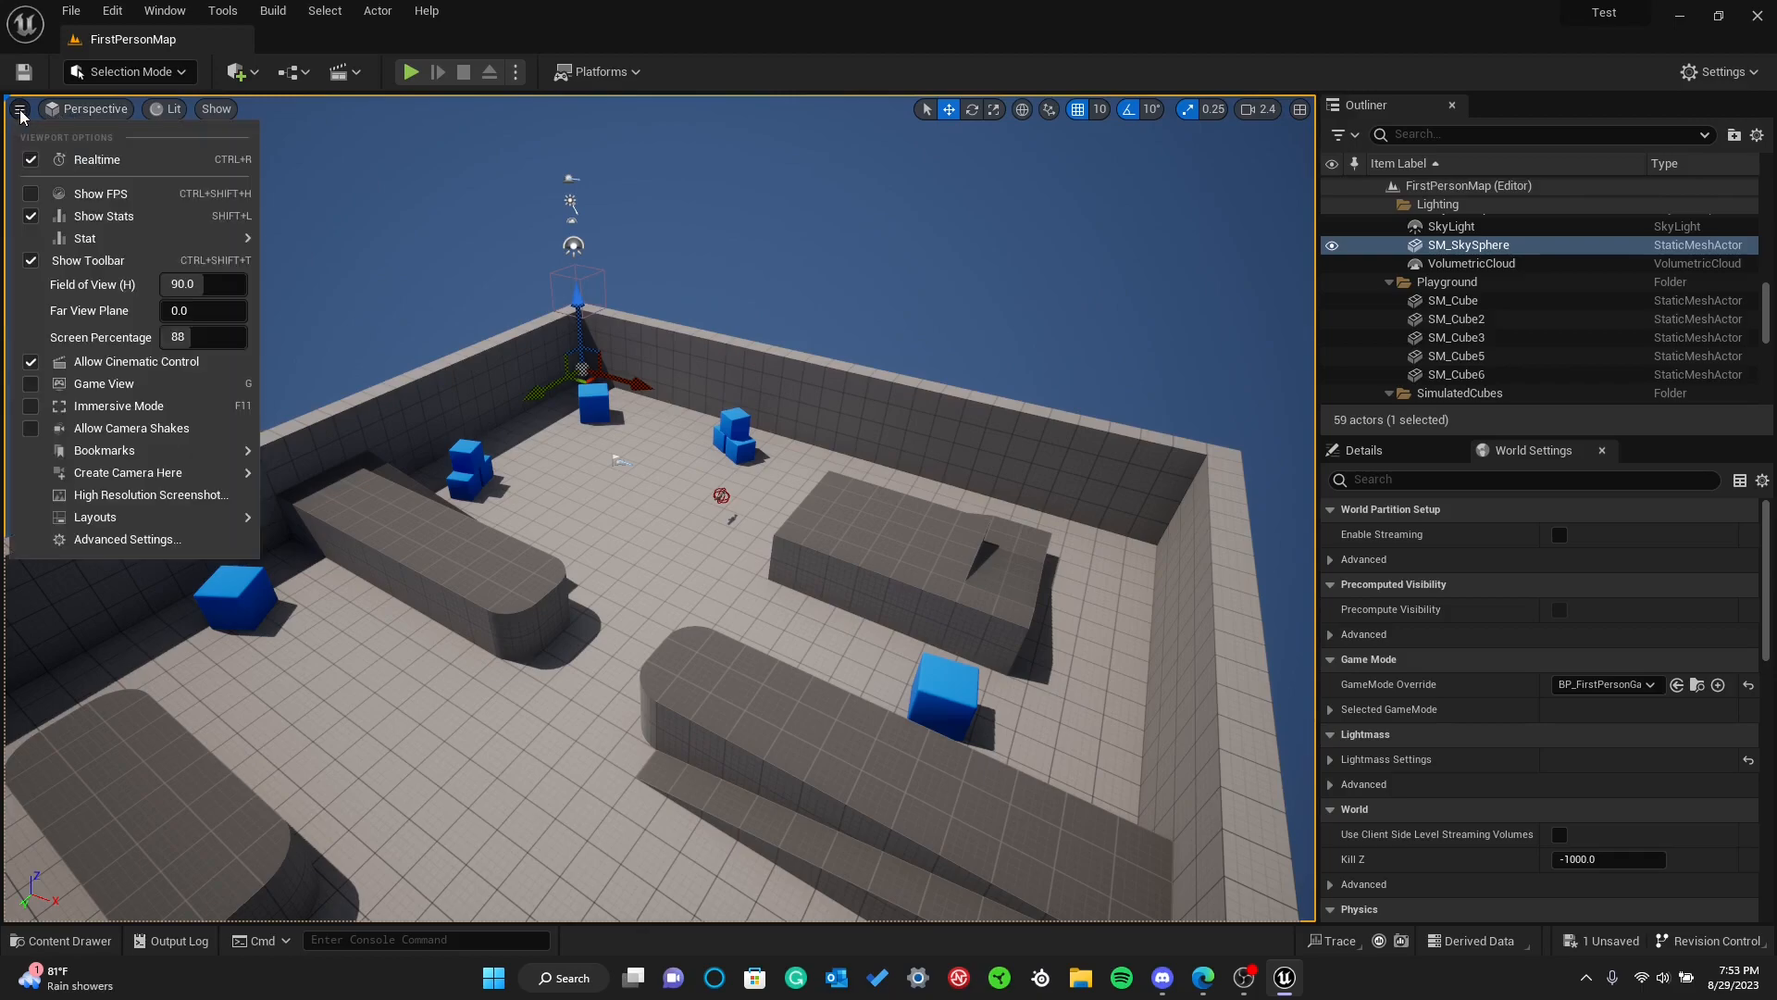
{"action": "left_click", "coordinate": [35, 193]}
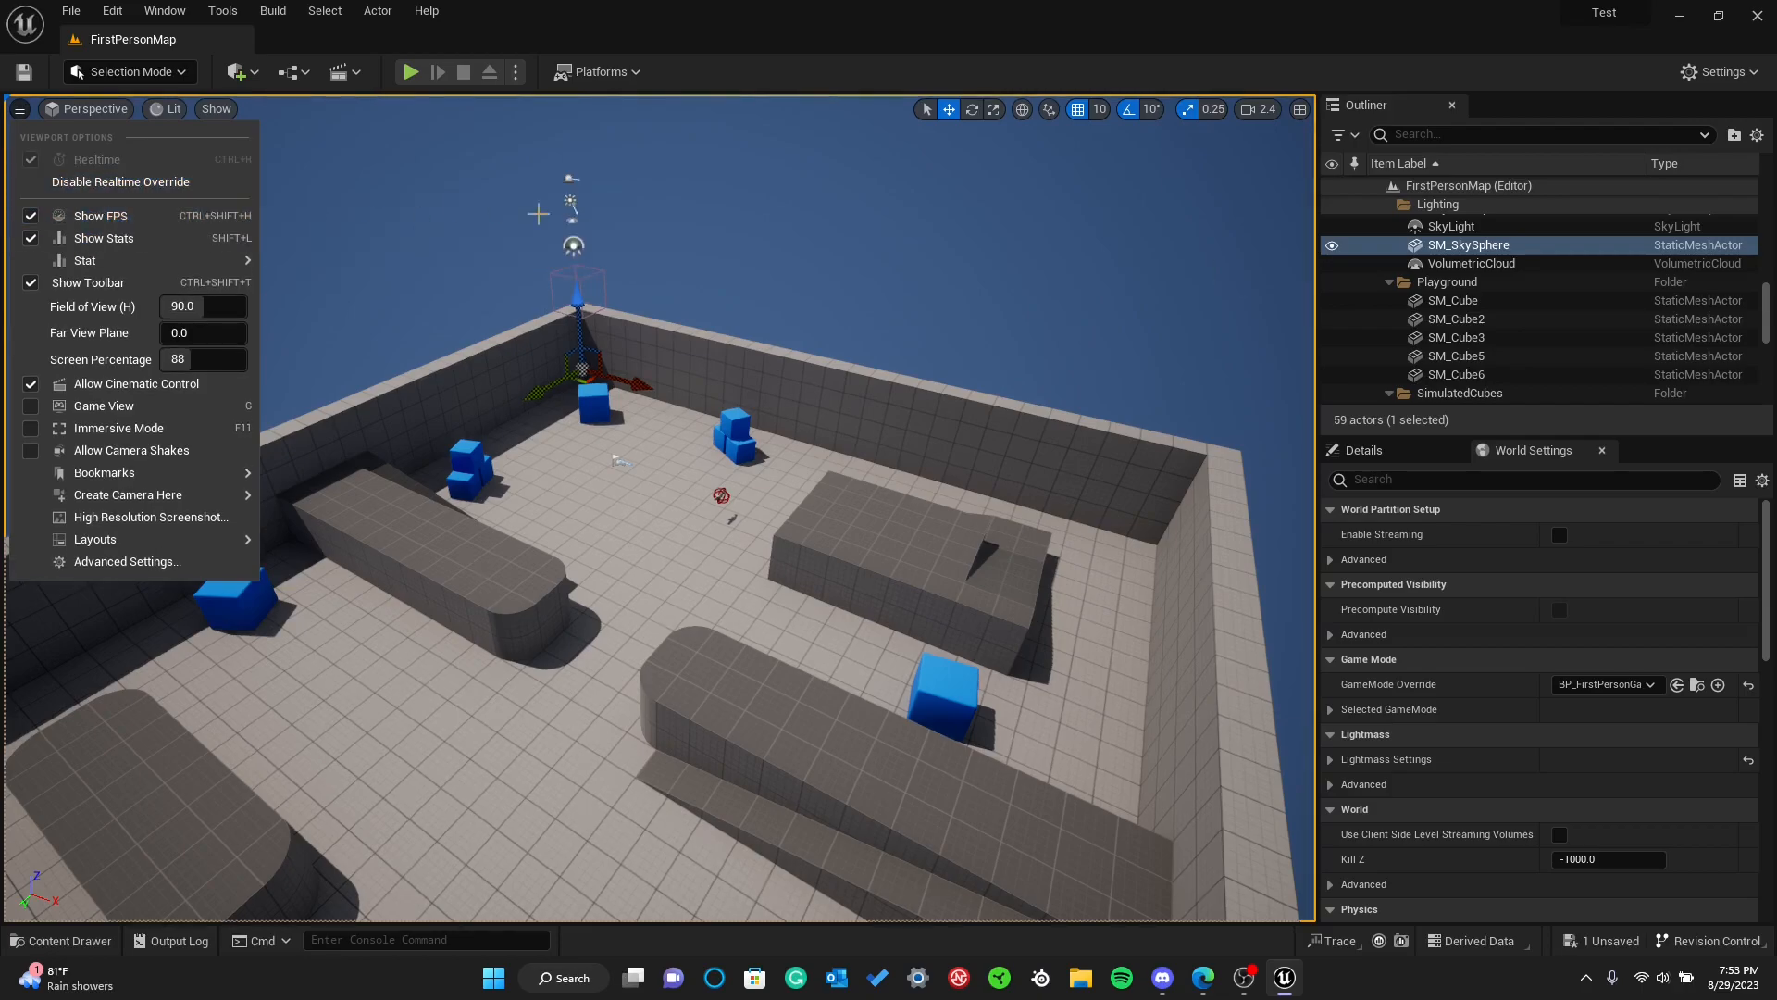
{"action": "right_click_drag", "start_coordinate": [1140, 226], "coordinate": [1194, 217]}
{"action": "right_click_drag", "start_coordinate": [1169, 282], "coordinate": [1027, 291]}
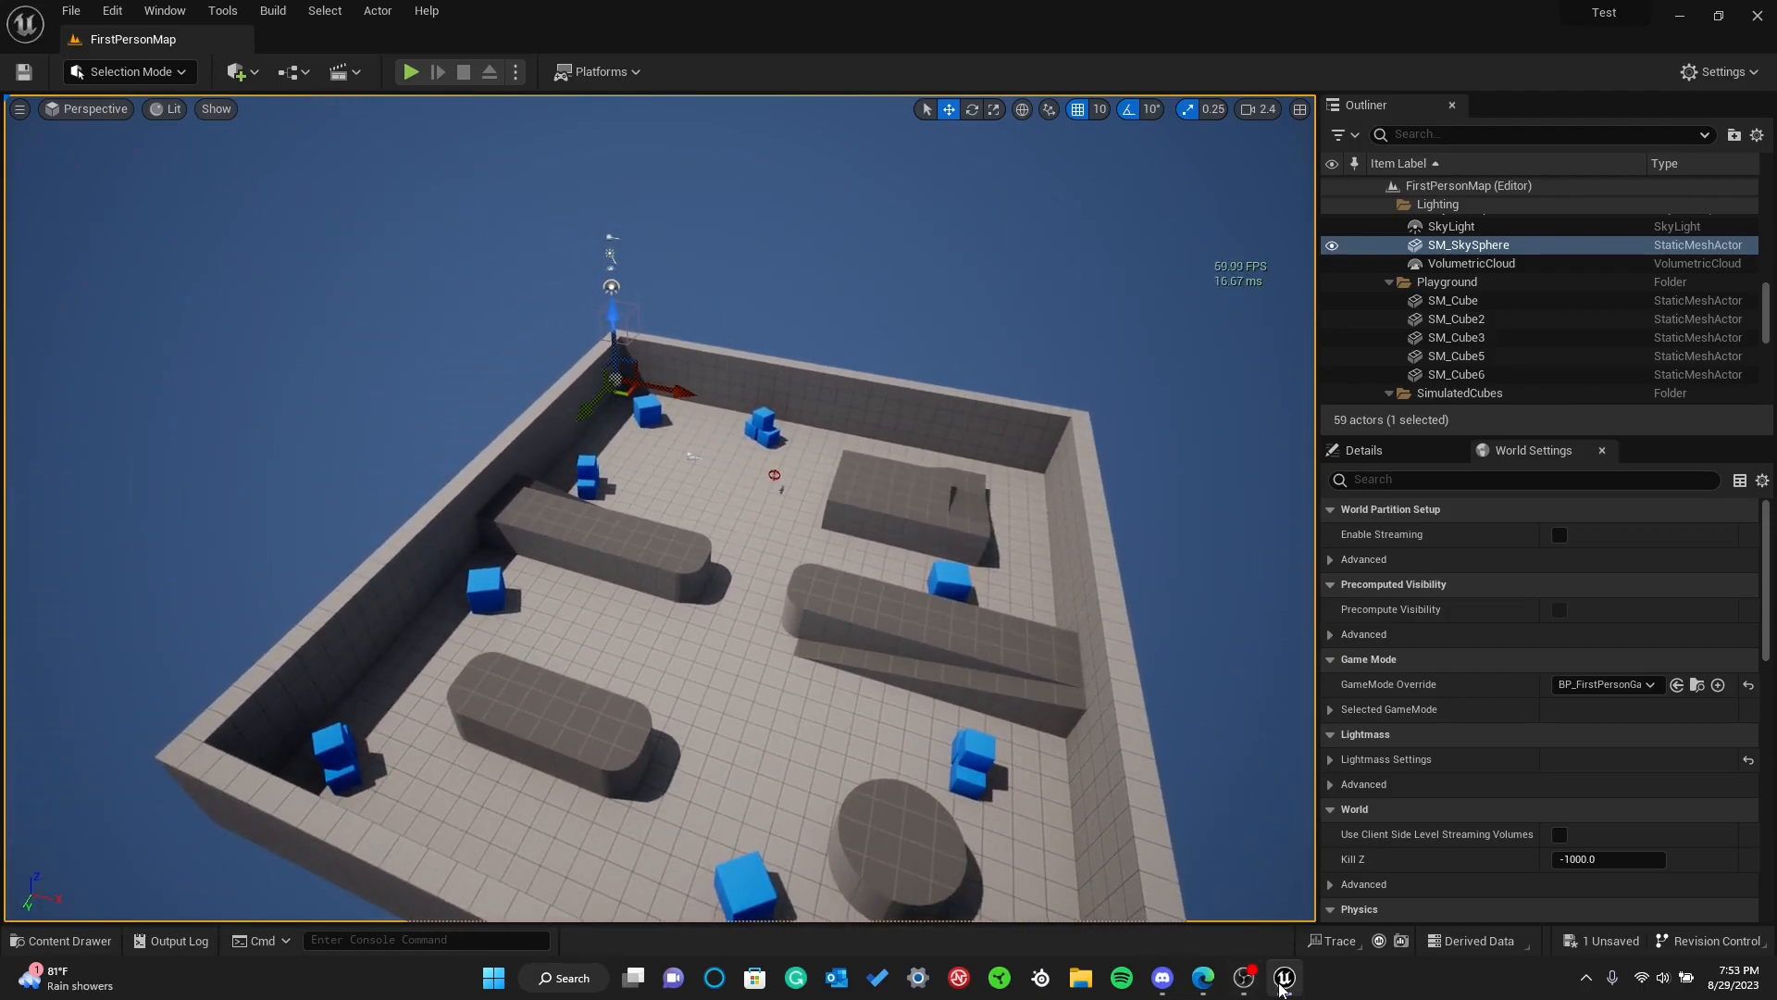
Fly the camera around the walled level to watch the frame rate while the view moves
{"action": "mouse_move", "coordinate": [1282, 988]}
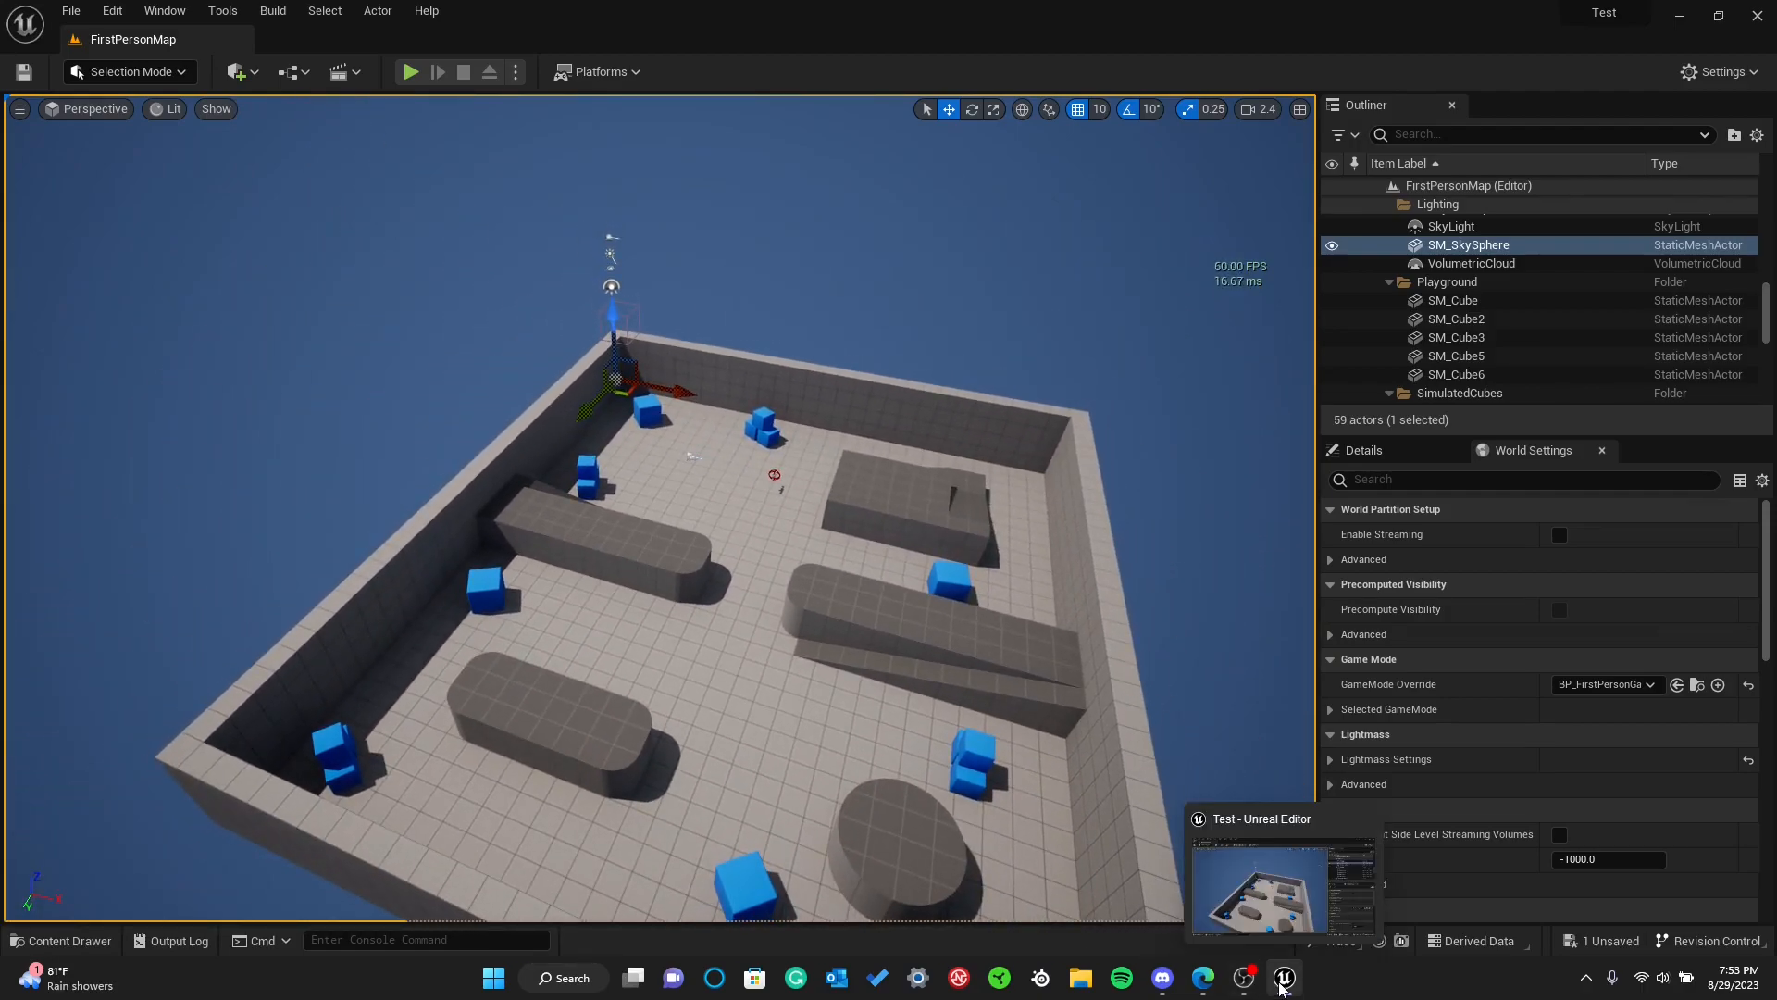
{"action": "right_click_drag", "start_coordinate": [1166, 330], "coordinate": [1231, 312]}
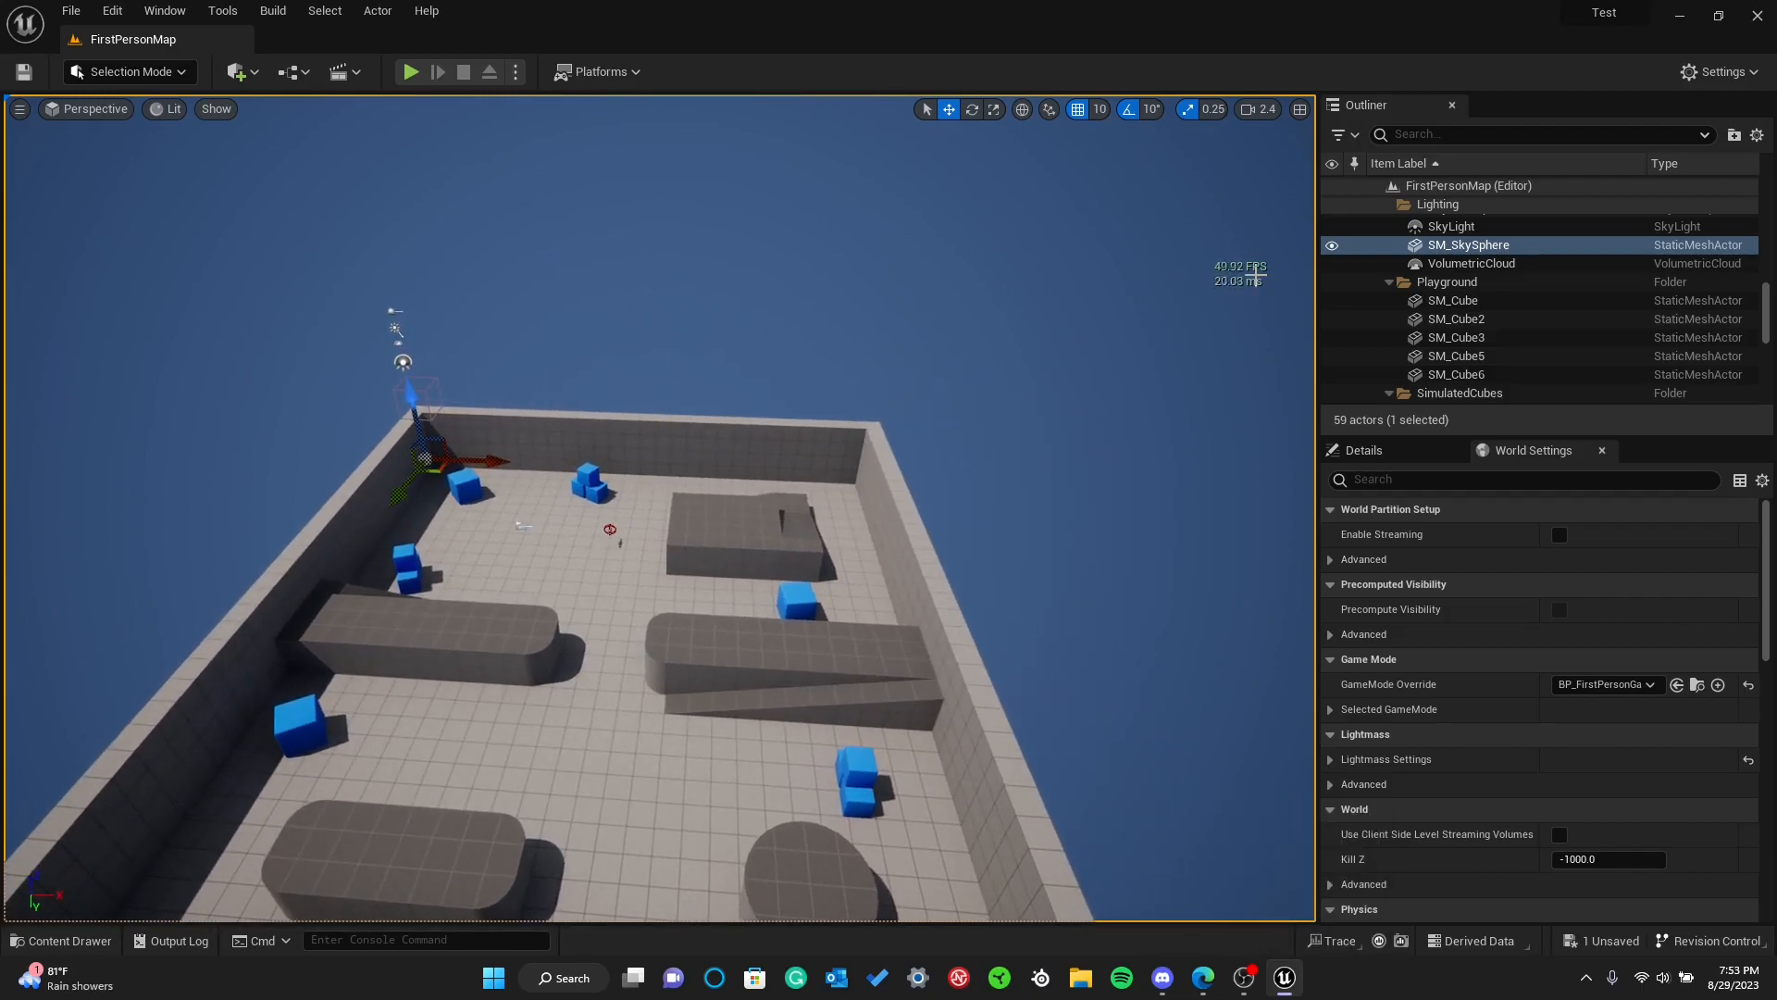
{"action": "right_click_drag", "start_coordinate": [865, 393], "coordinate": [759, 388]}
{"action": "key", "text": "w"}
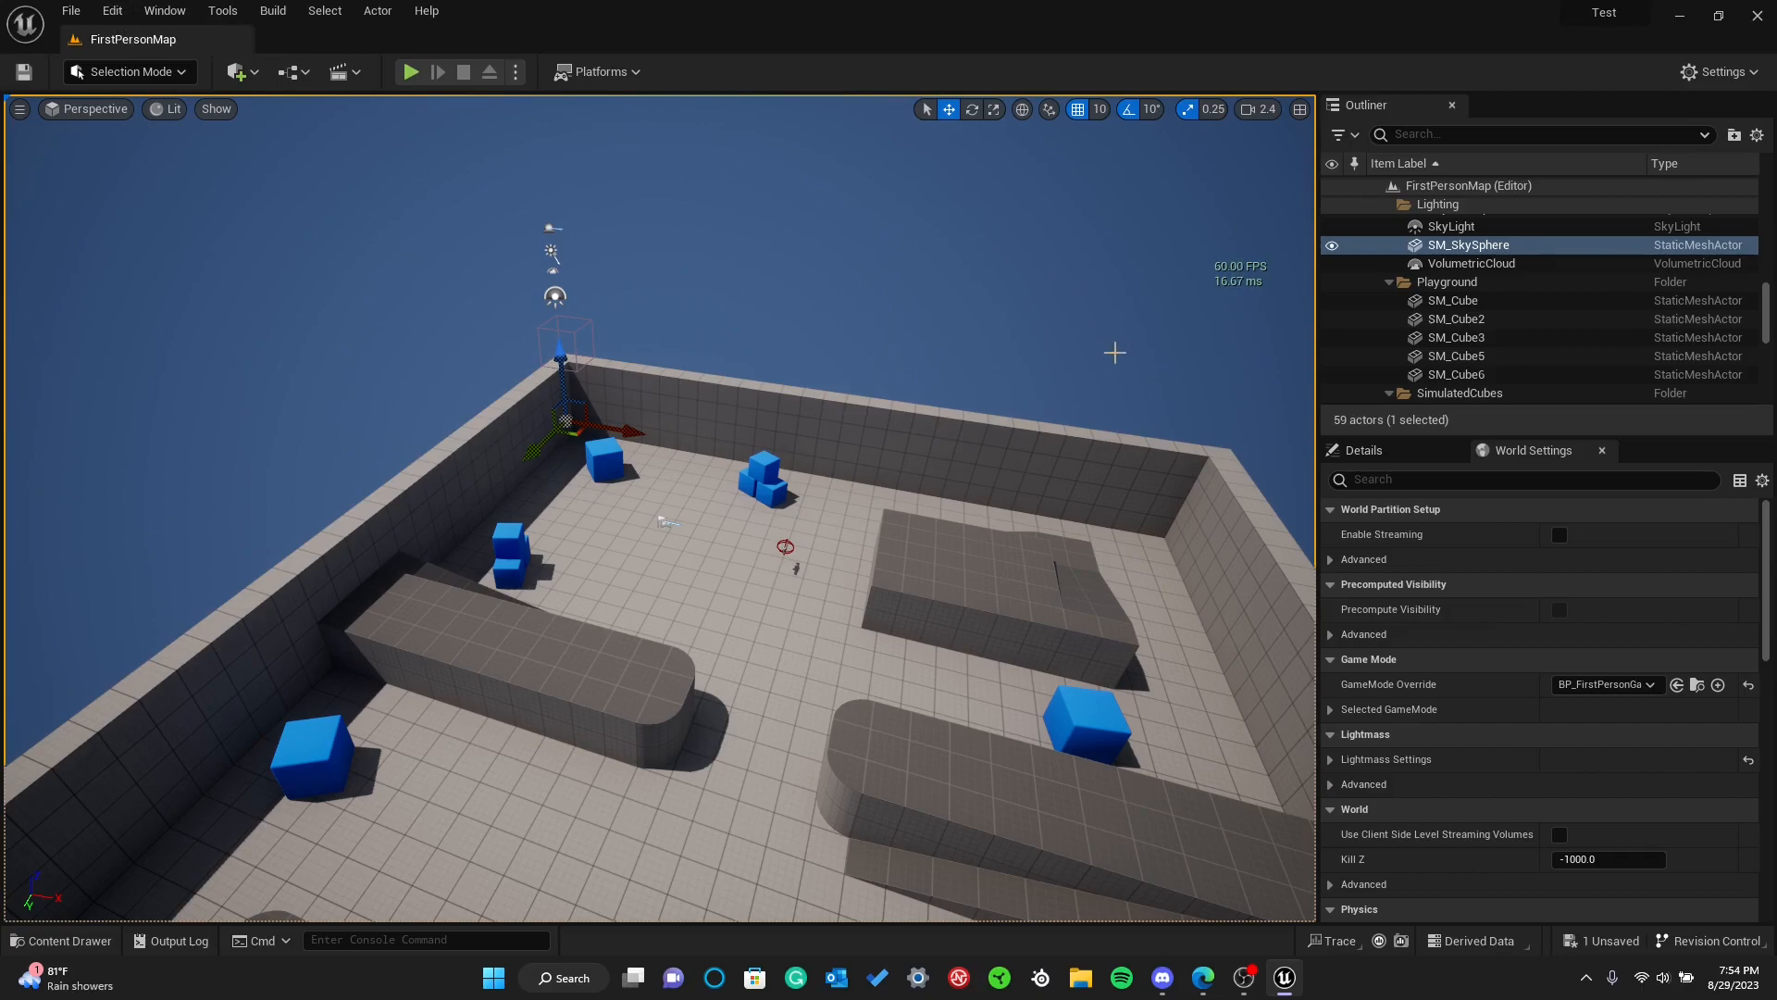
Open the Project Settings and search through all settings for "fps"
{"action": "left_click", "coordinate": [112, 10]}
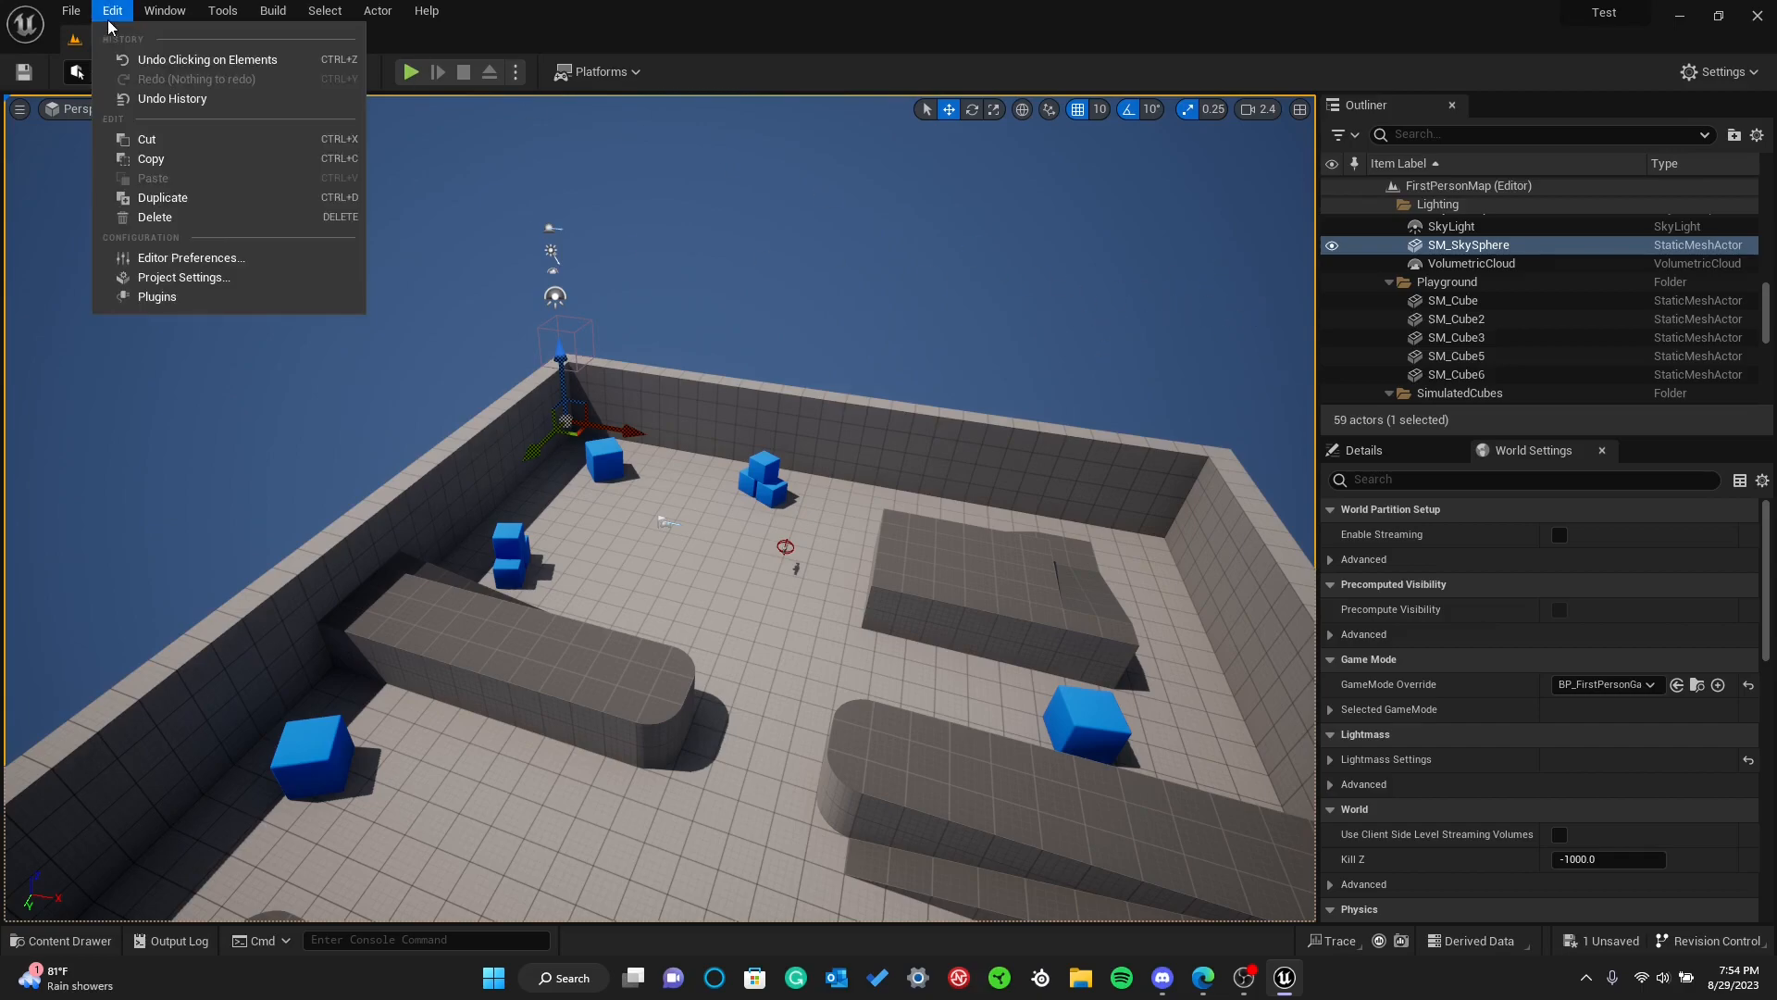
{"action": "left_click", "coordinate": [218, 281]}
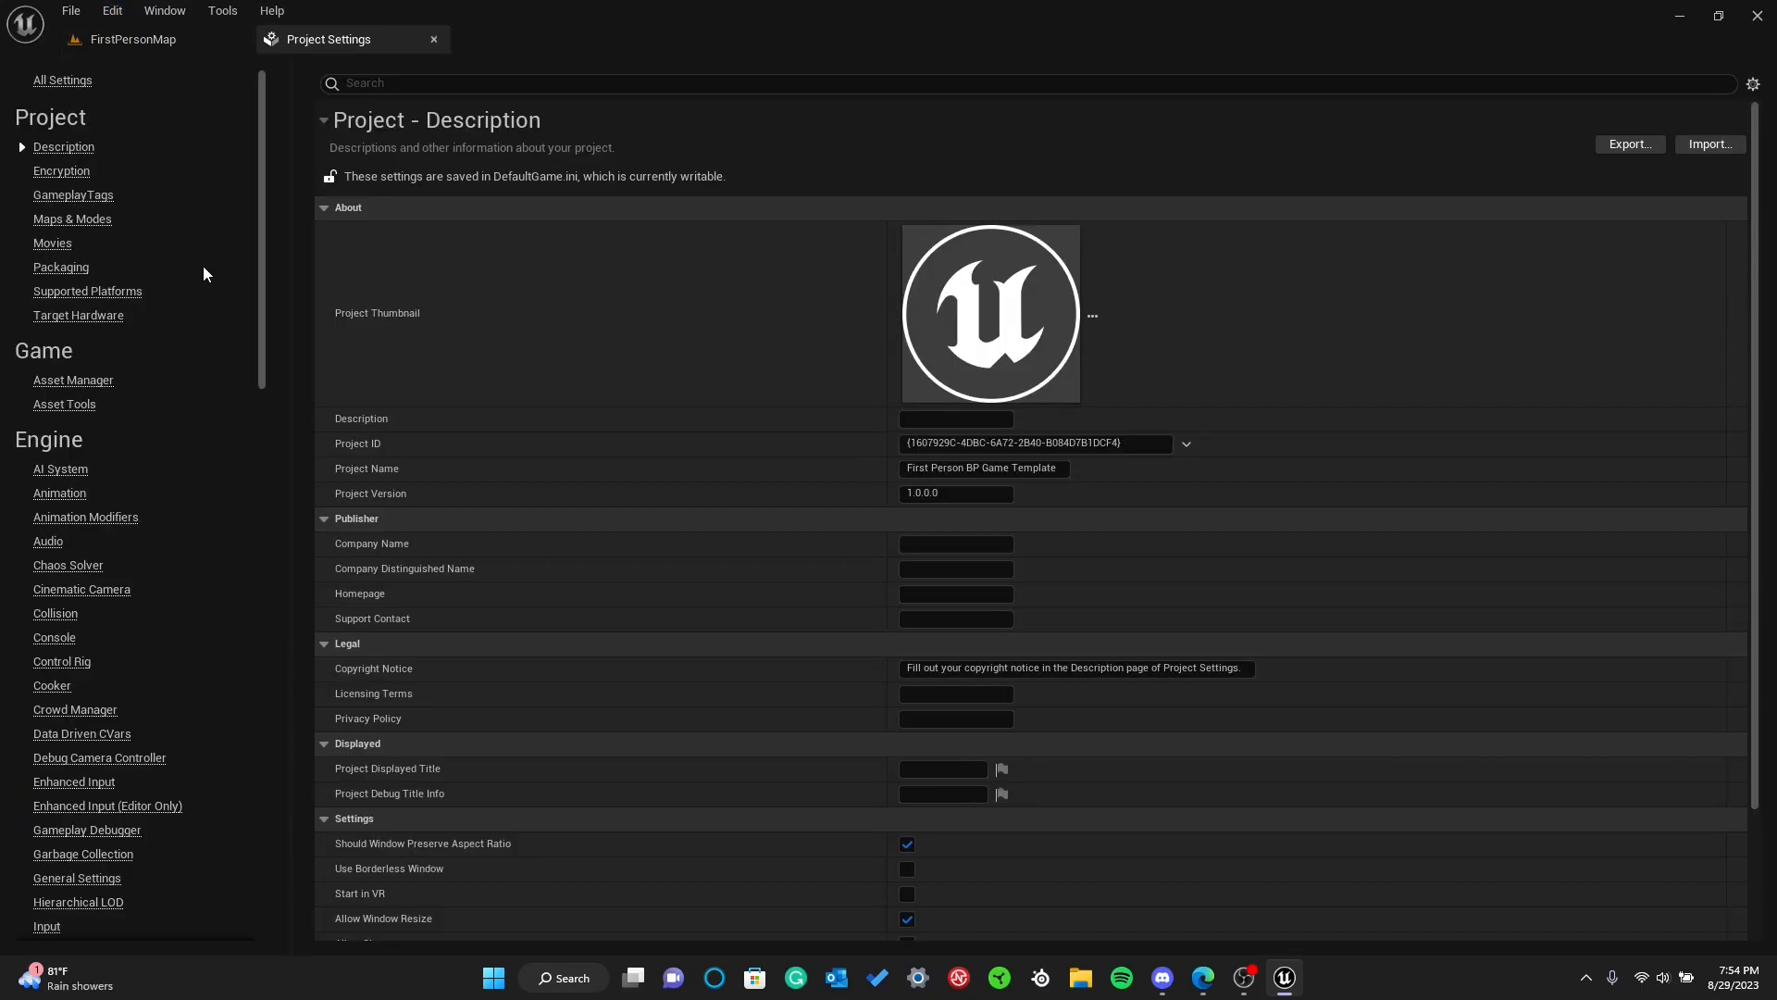
{"action": "left_click", "coordinate": [61, 80]}
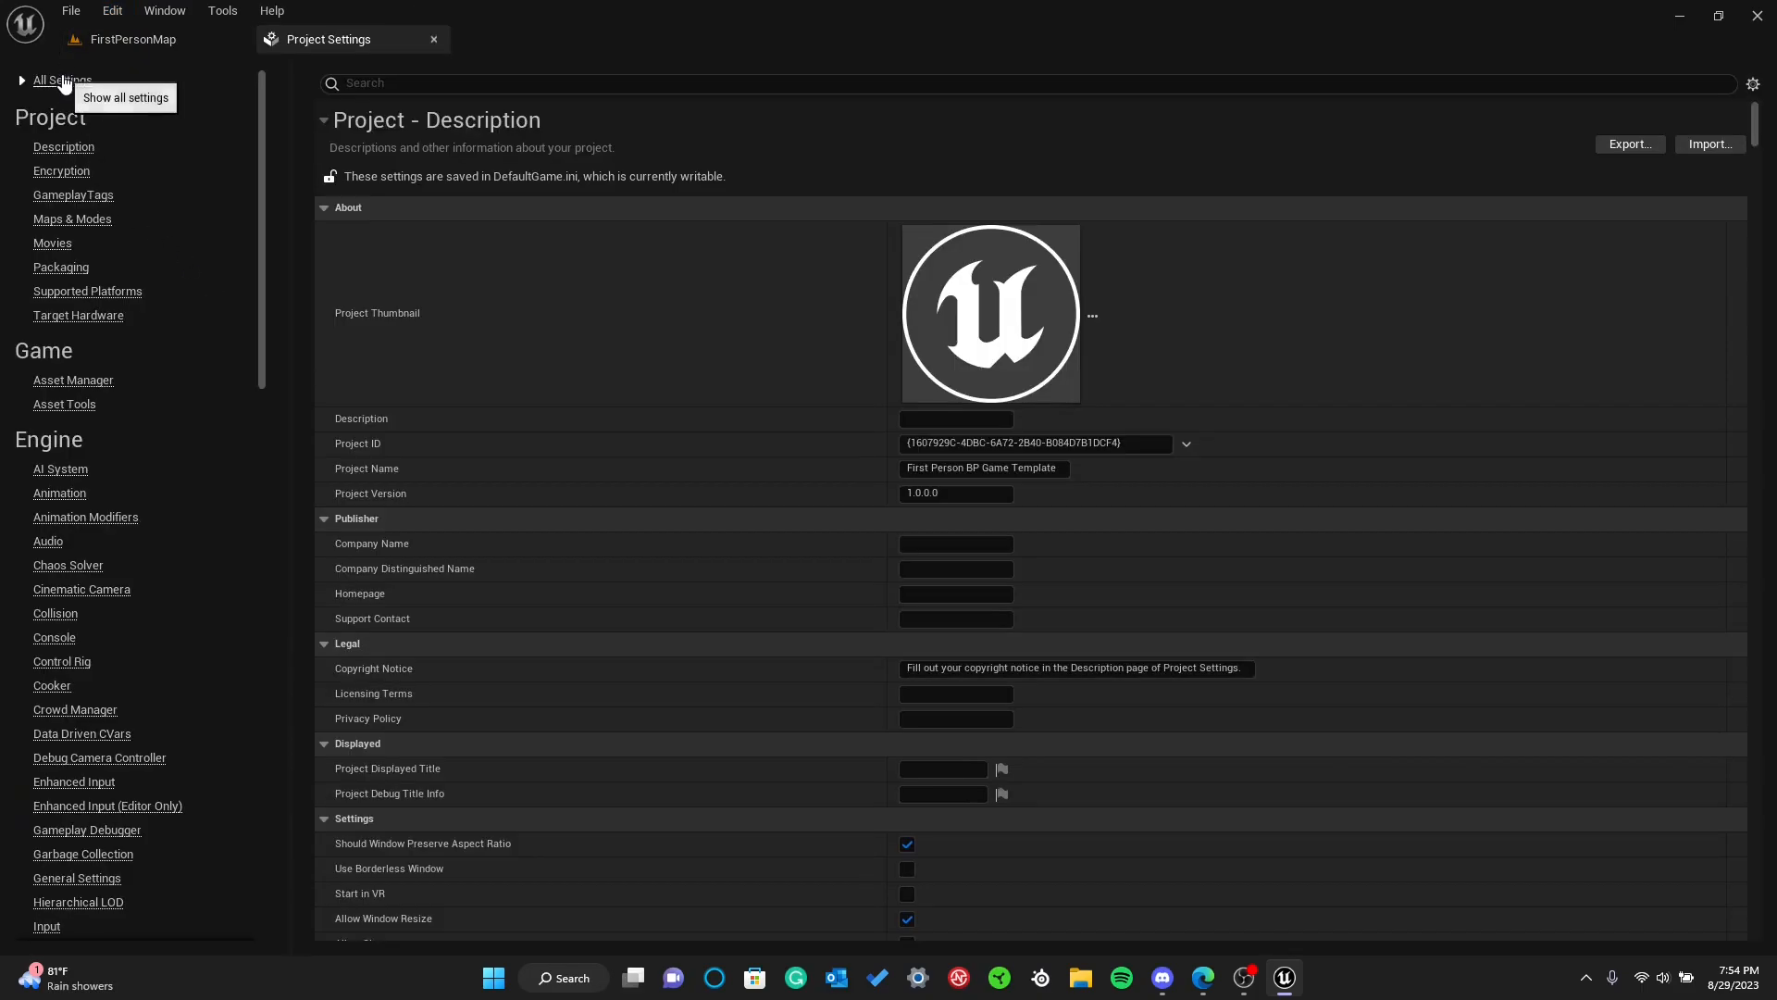
{"action": "left_click", "coordinate": [381, 84]}
{"action": "type", "text": "fp"}
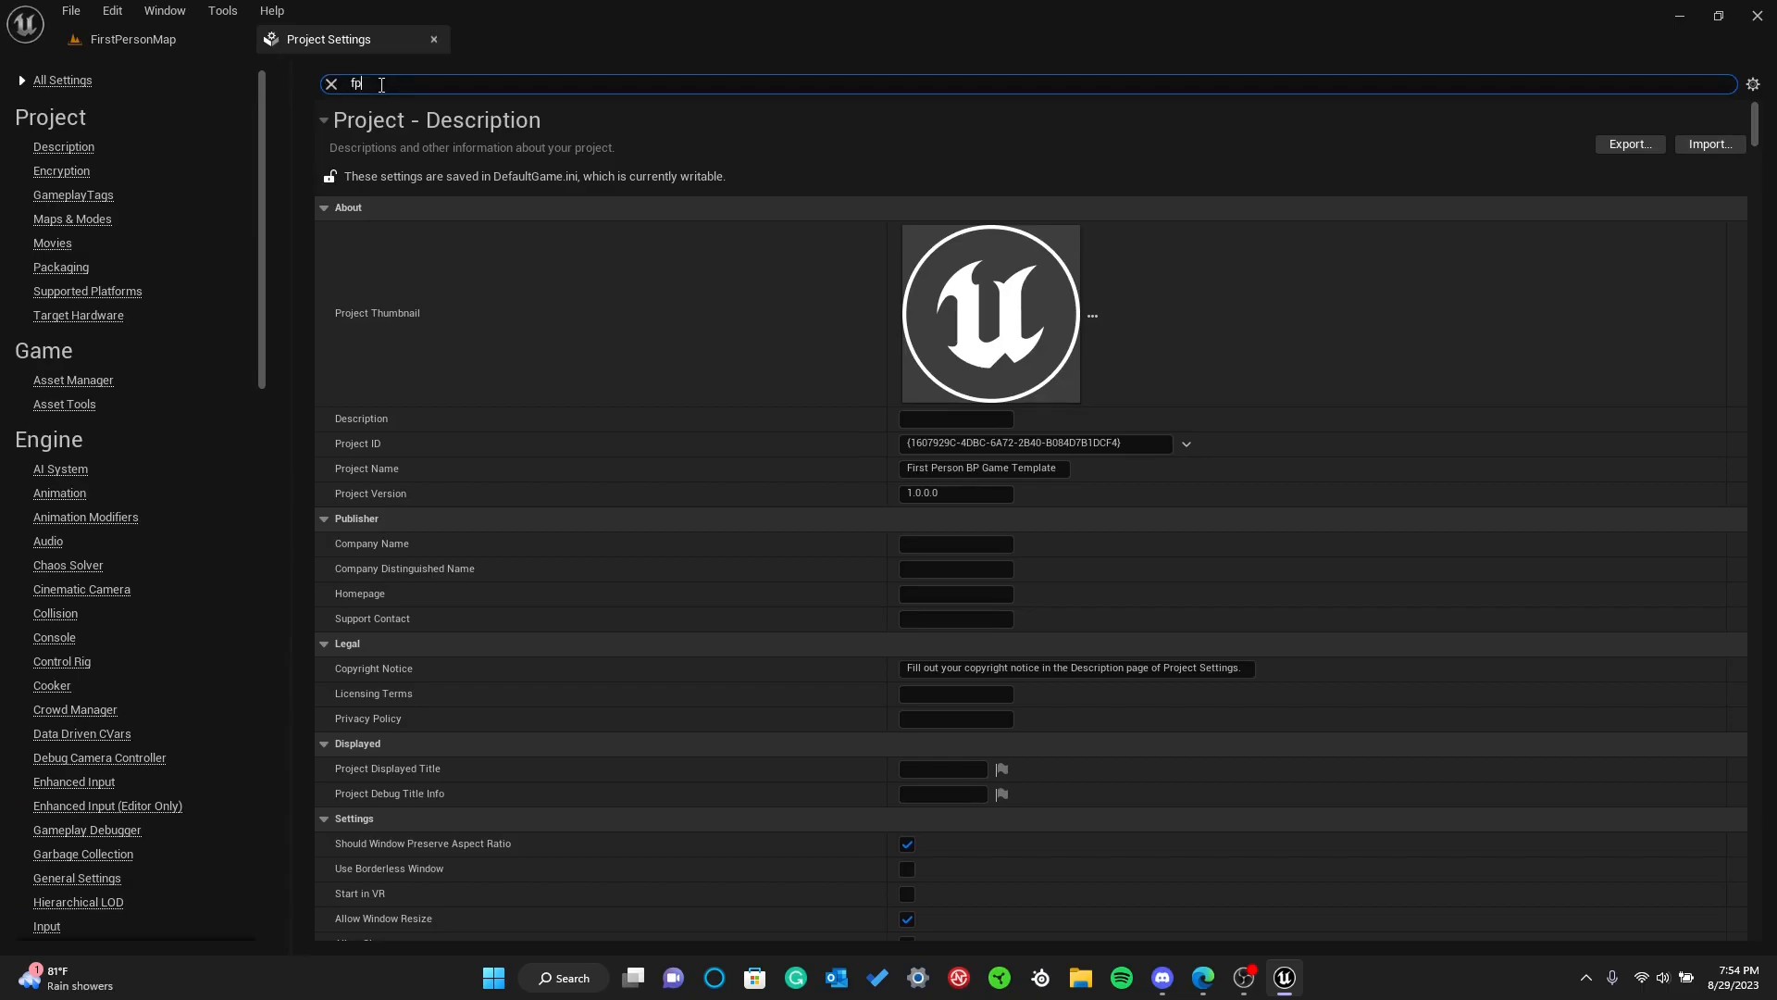
{"action": "type", "text": "s"}
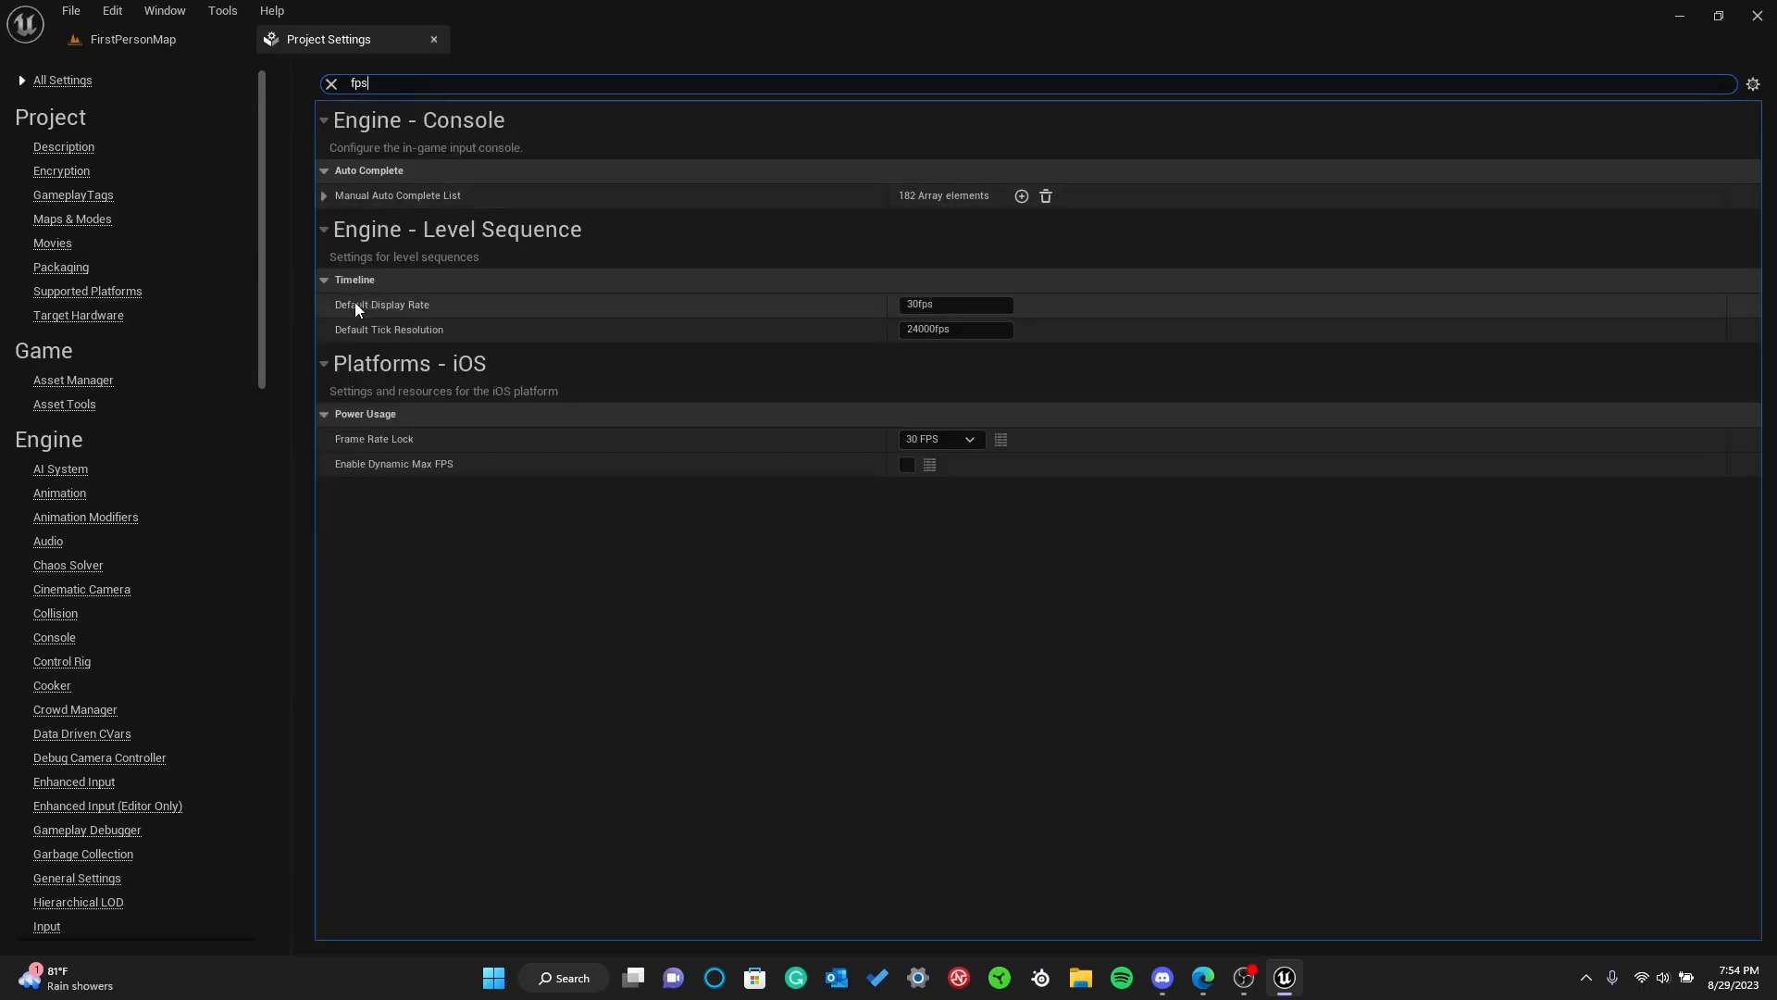
Set the level sequence Default Display Rate to 144
{"action": "left_click", "coordinate": [939, 305]}
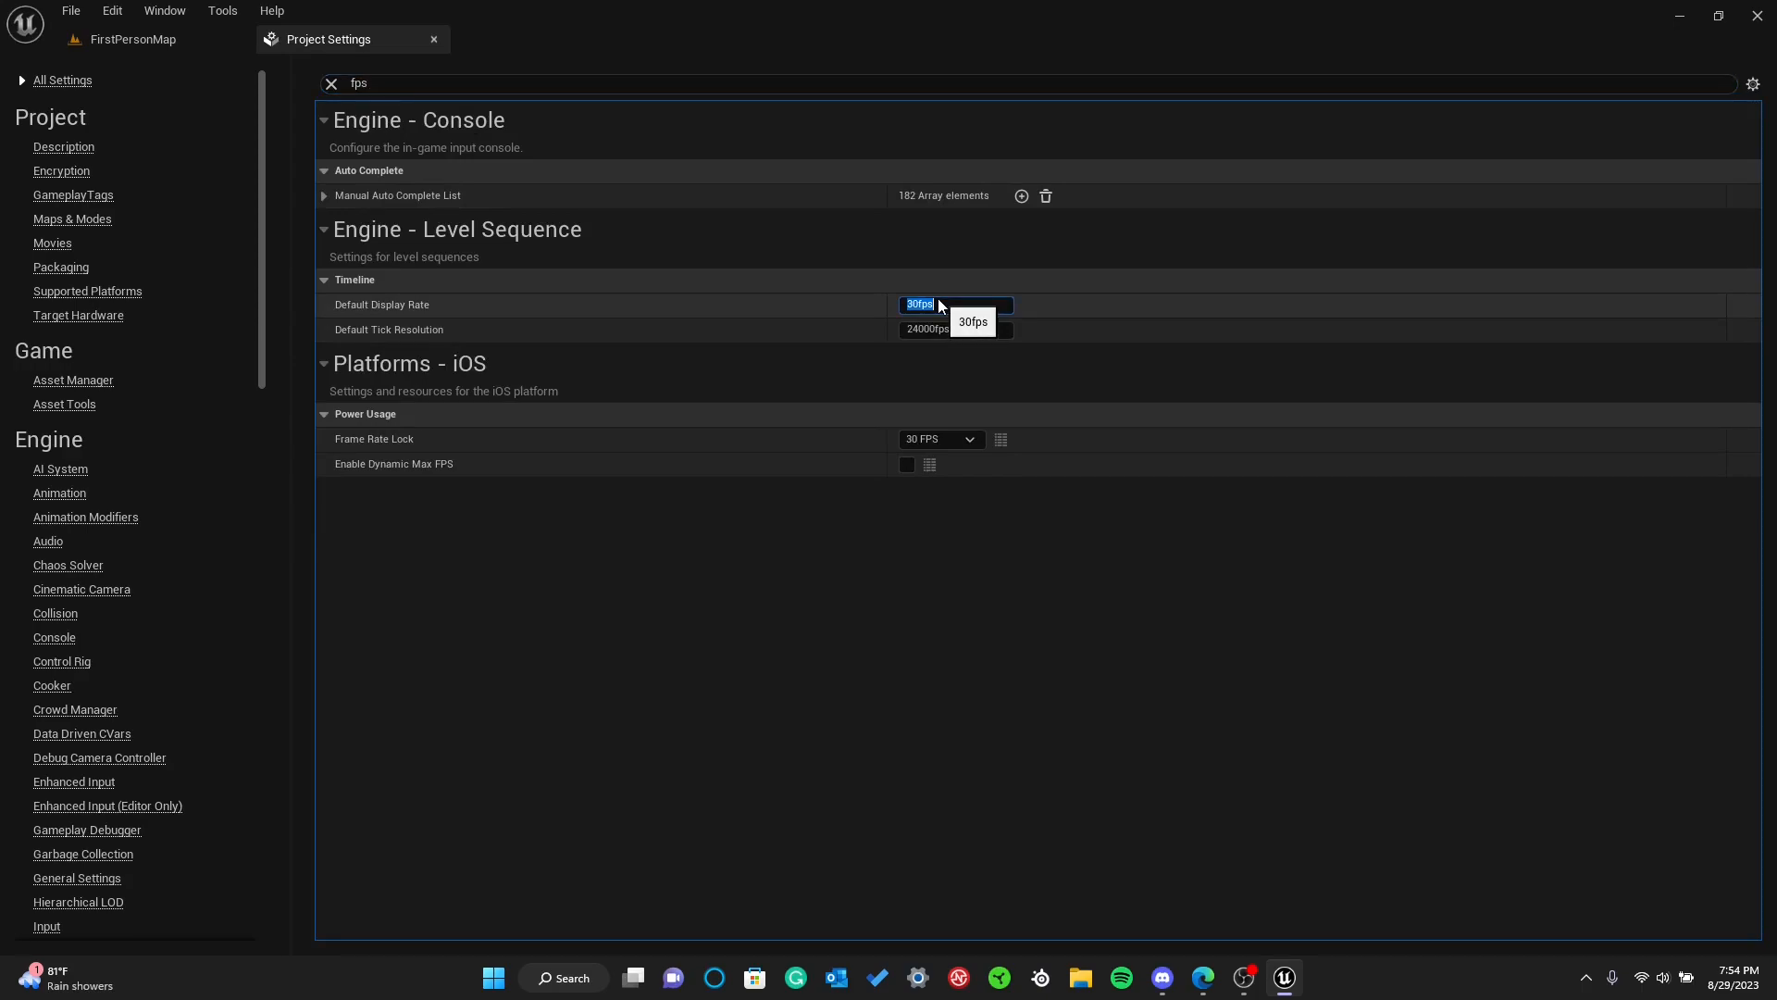
{"action": "key", "text": "Return"}
{"action": "left_click", "coordinate": [916, 488]}
Set the iOS Frame Rate Lock to 60 FPS
{"action": "left_click", "coordinate": [936, 438]}
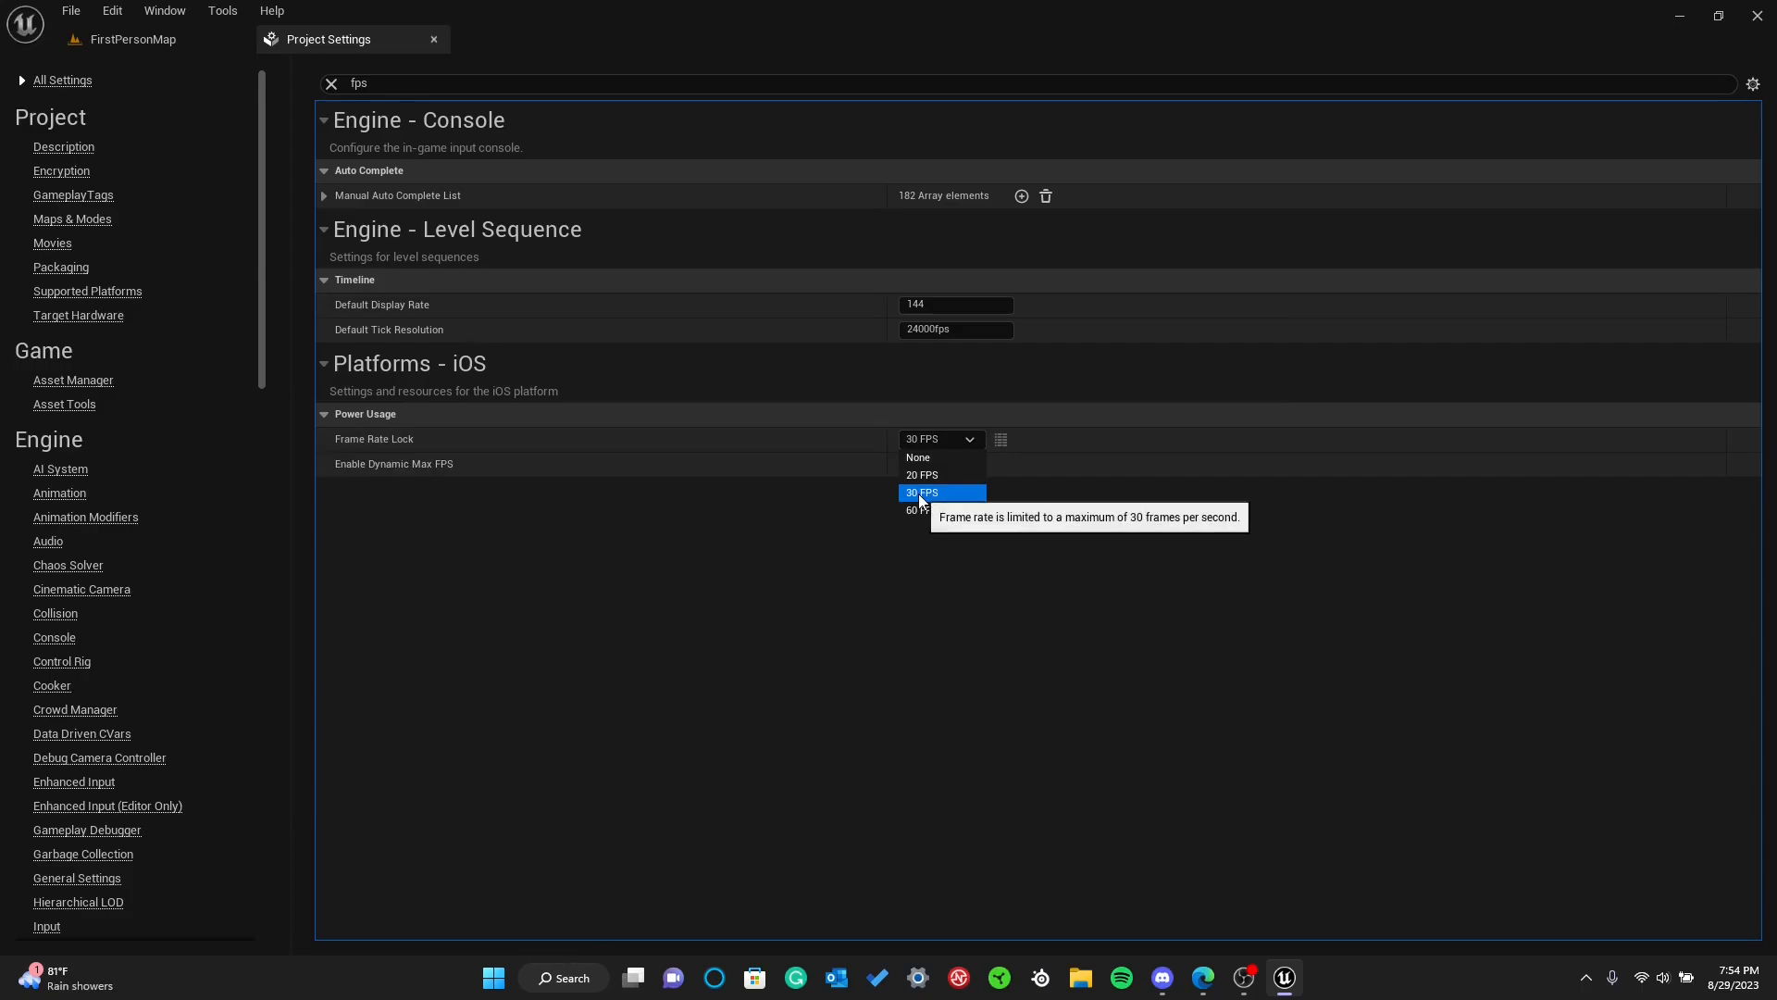
{"action": "left_click", "coordinate": [909, 441]}
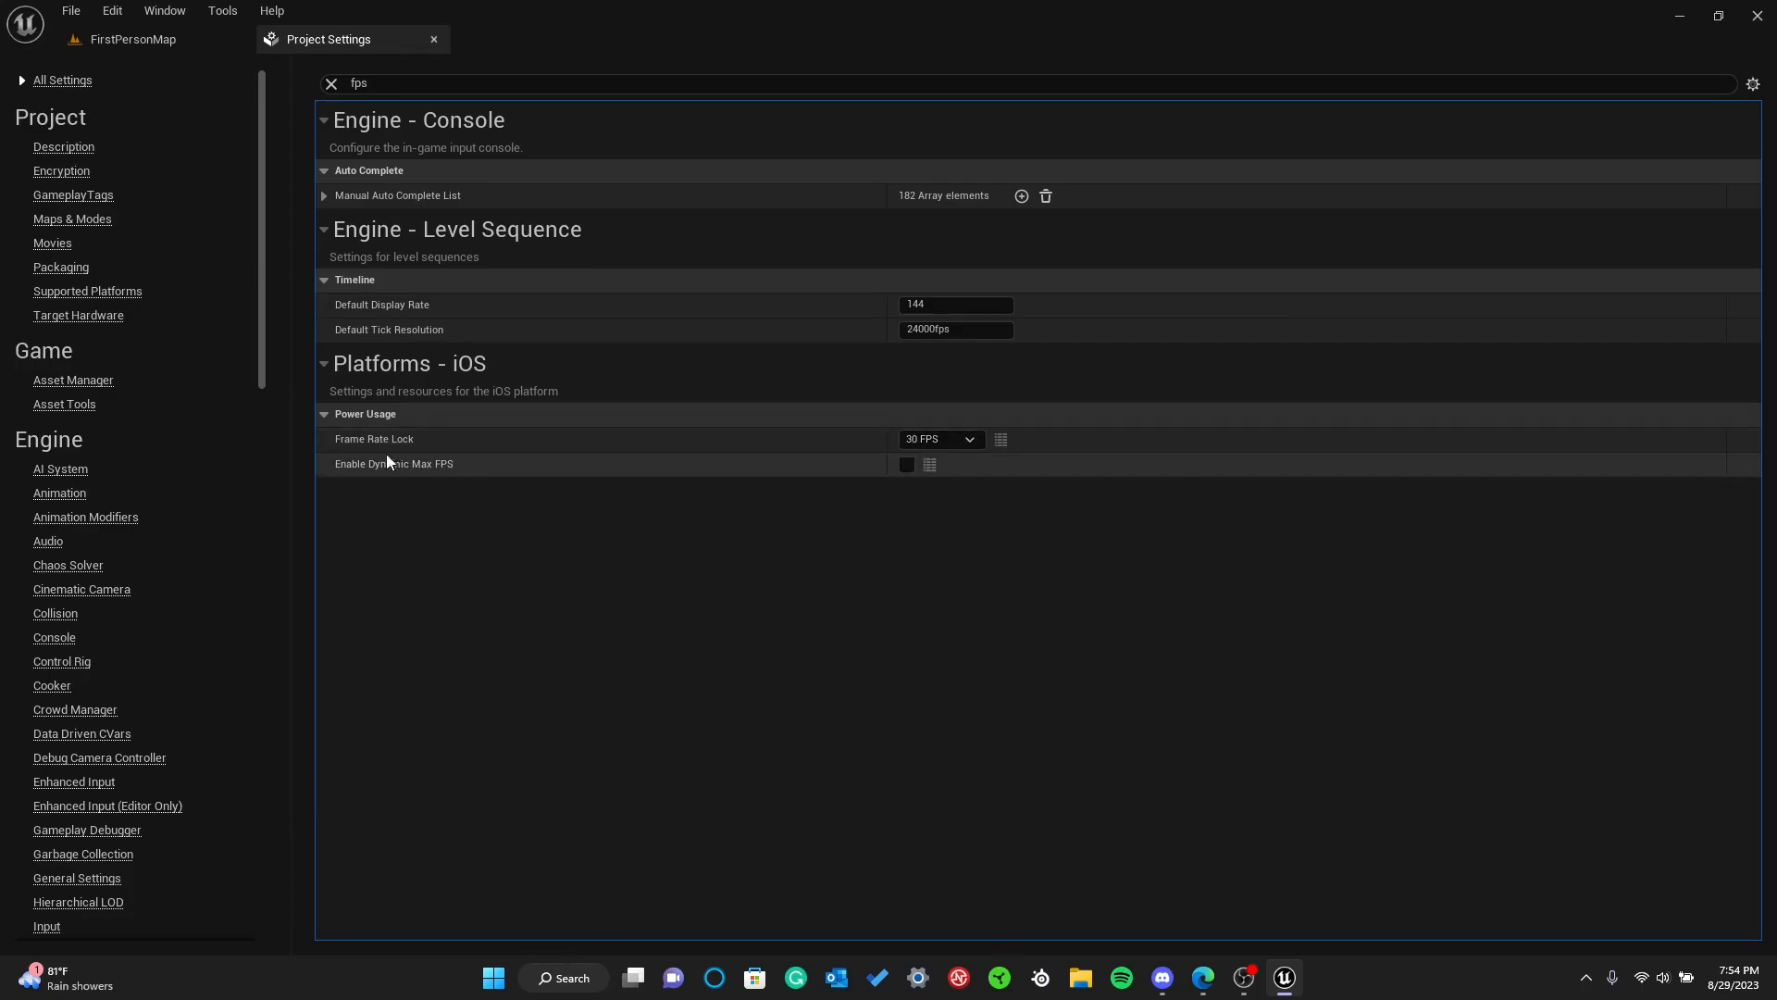
{"action": "left_click", "coordinate": [950, 444]}
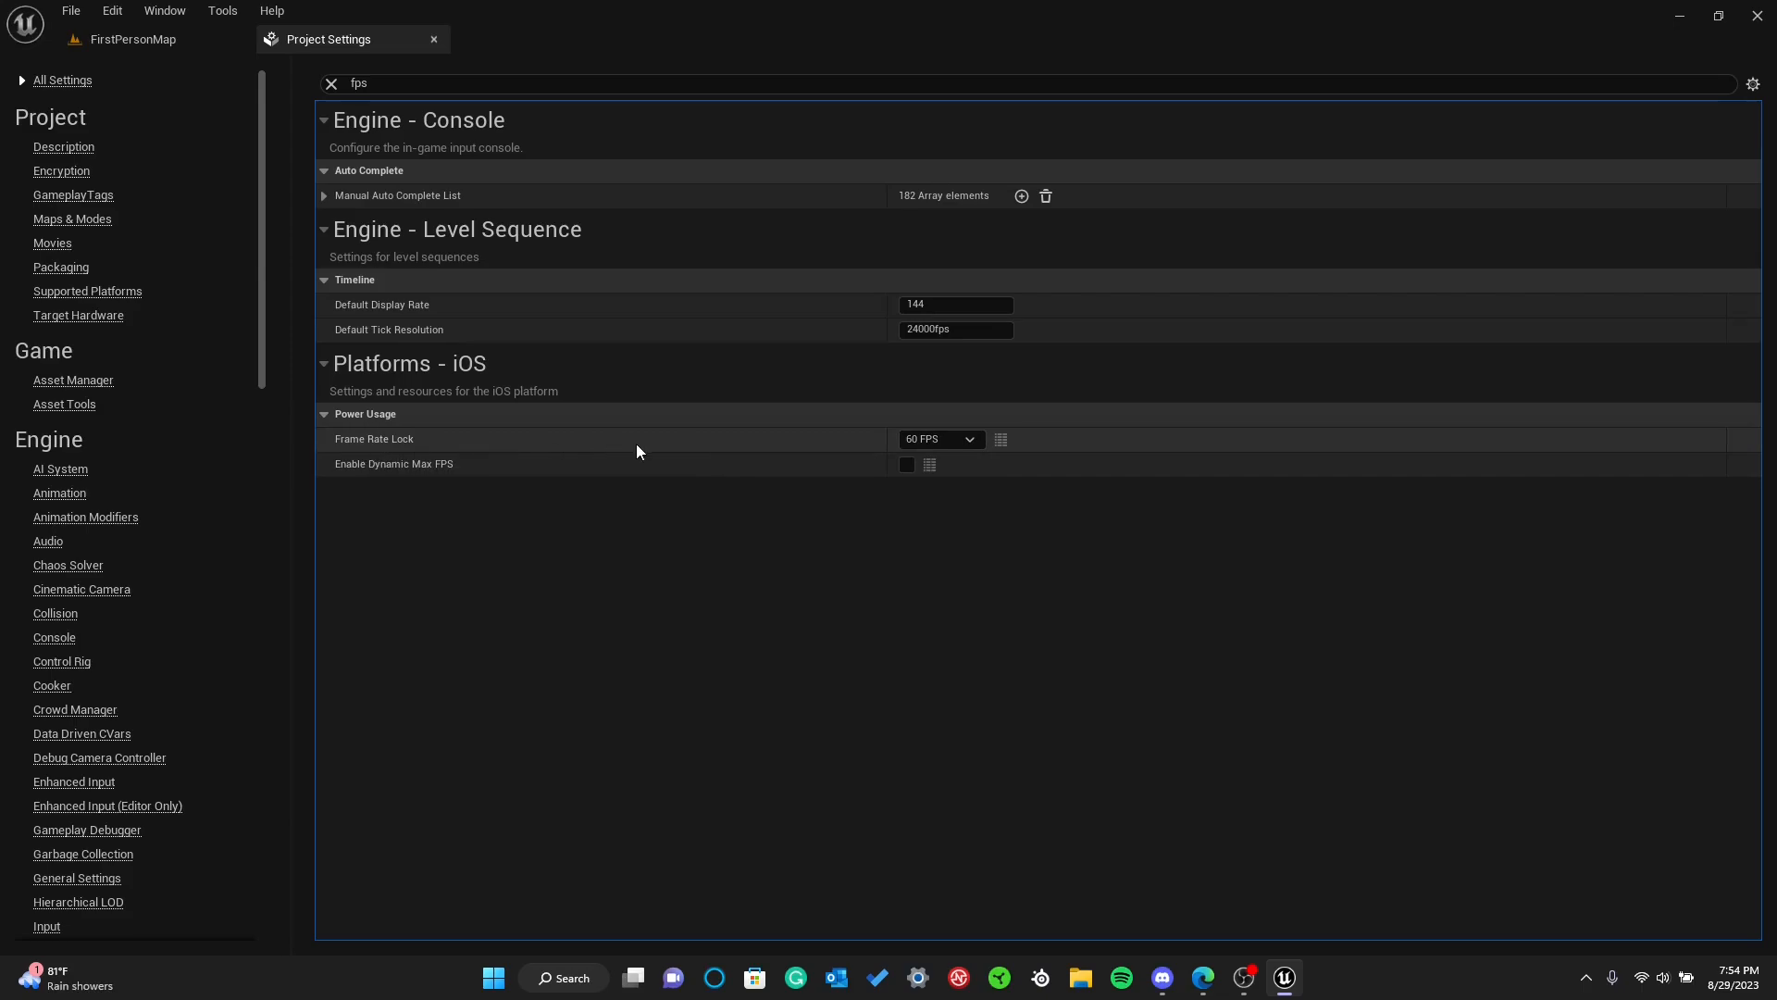
{"action": "left_click", "coordinate": [951, 440]}
{"action": "left_click", "coordinate": [937, 514]}
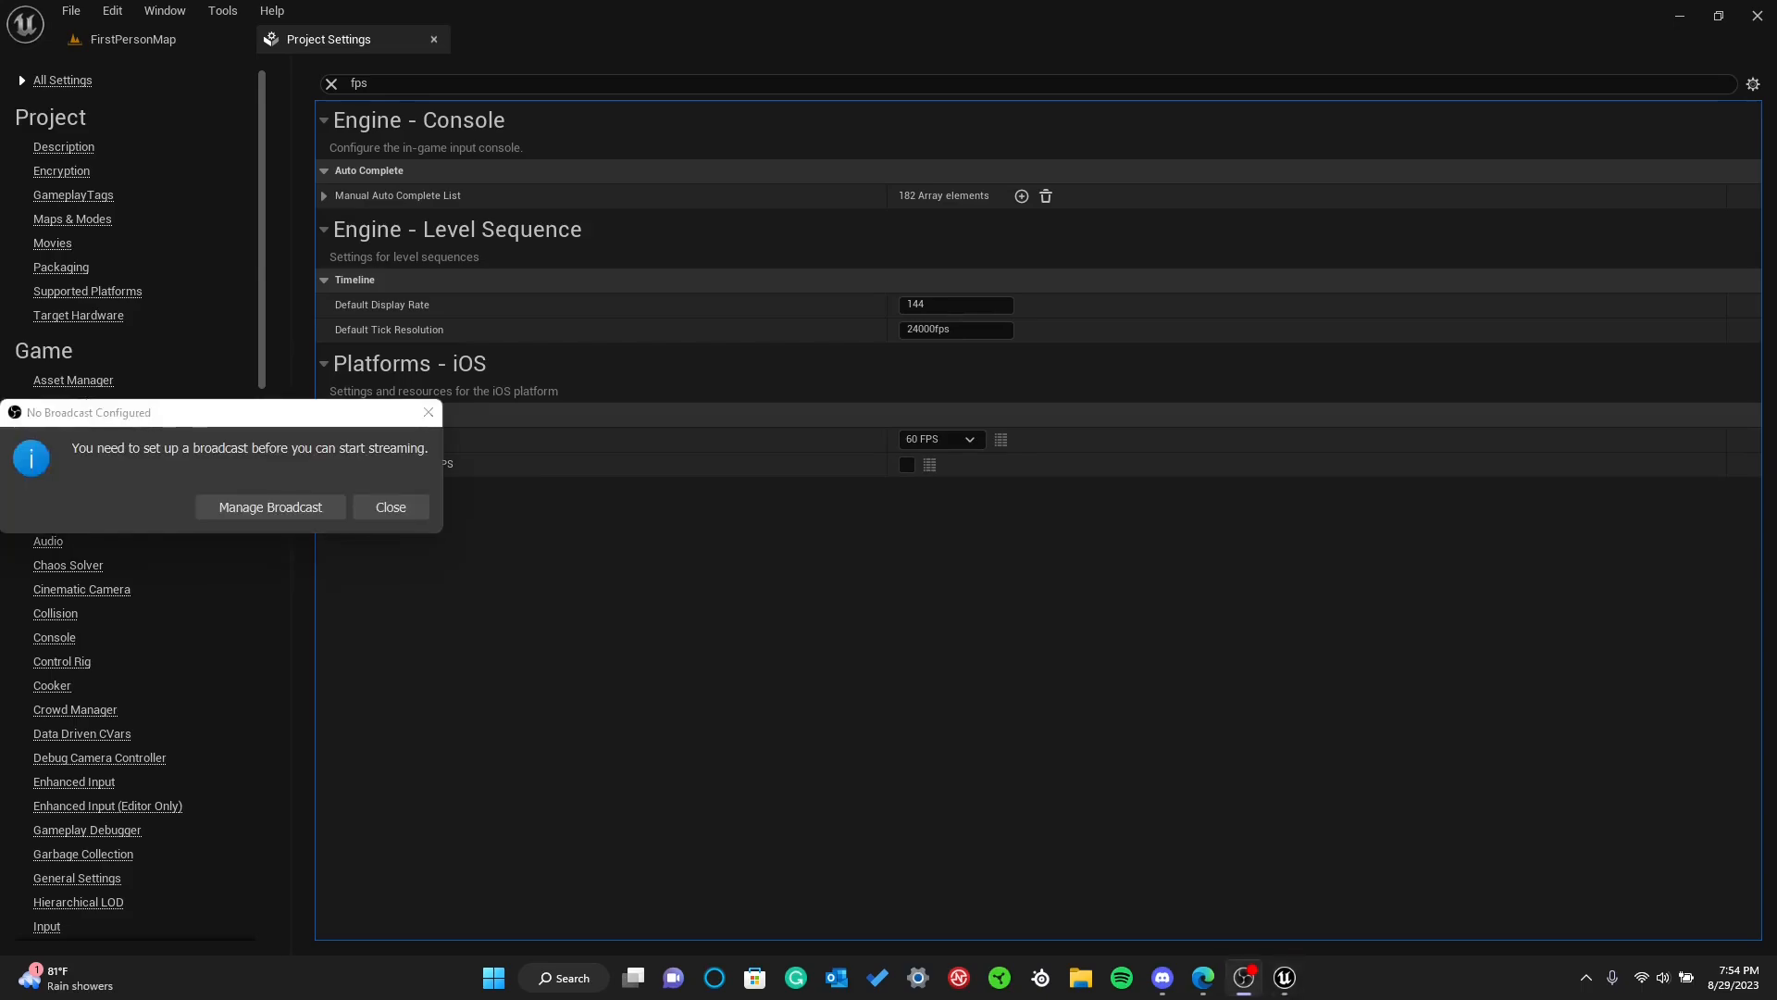
Dismiss the broadcast message and close the Project Settings to return to the level
{"action": "left_click", "coordinate": [428, 414]}
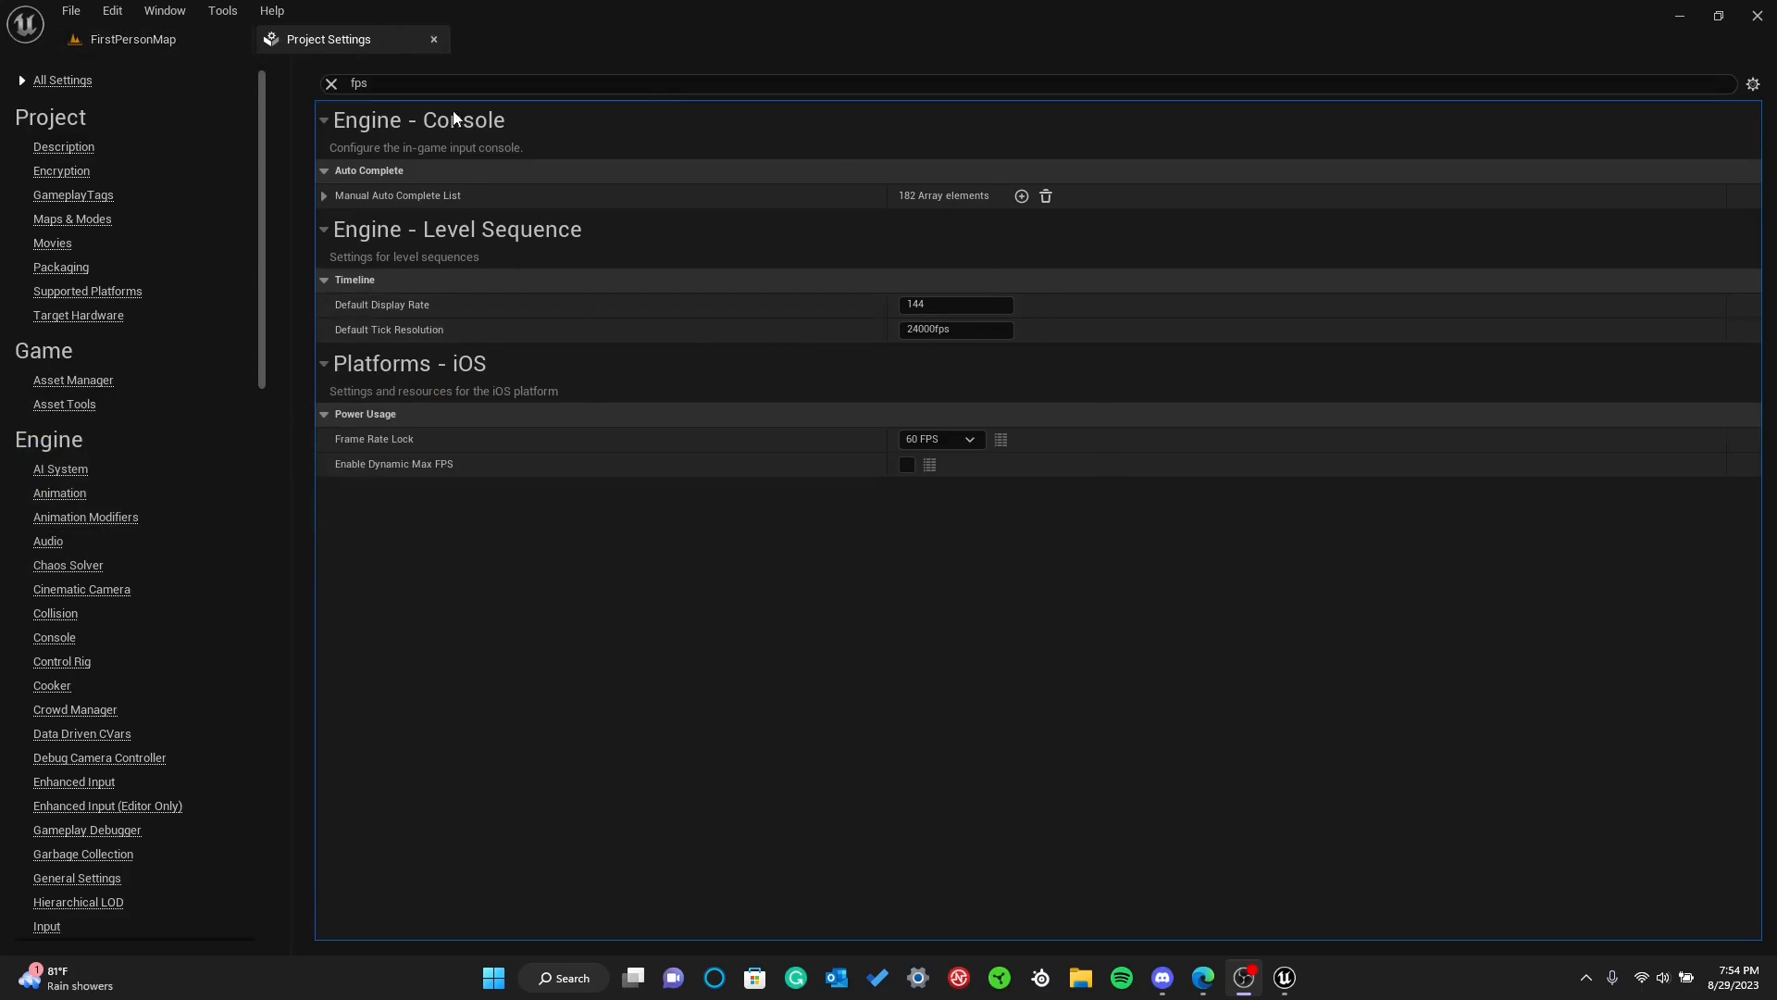
{"action": "left_click", "coordinate": [153, 43]}
{"action": "left_click", "coordinate": [432, 39]}
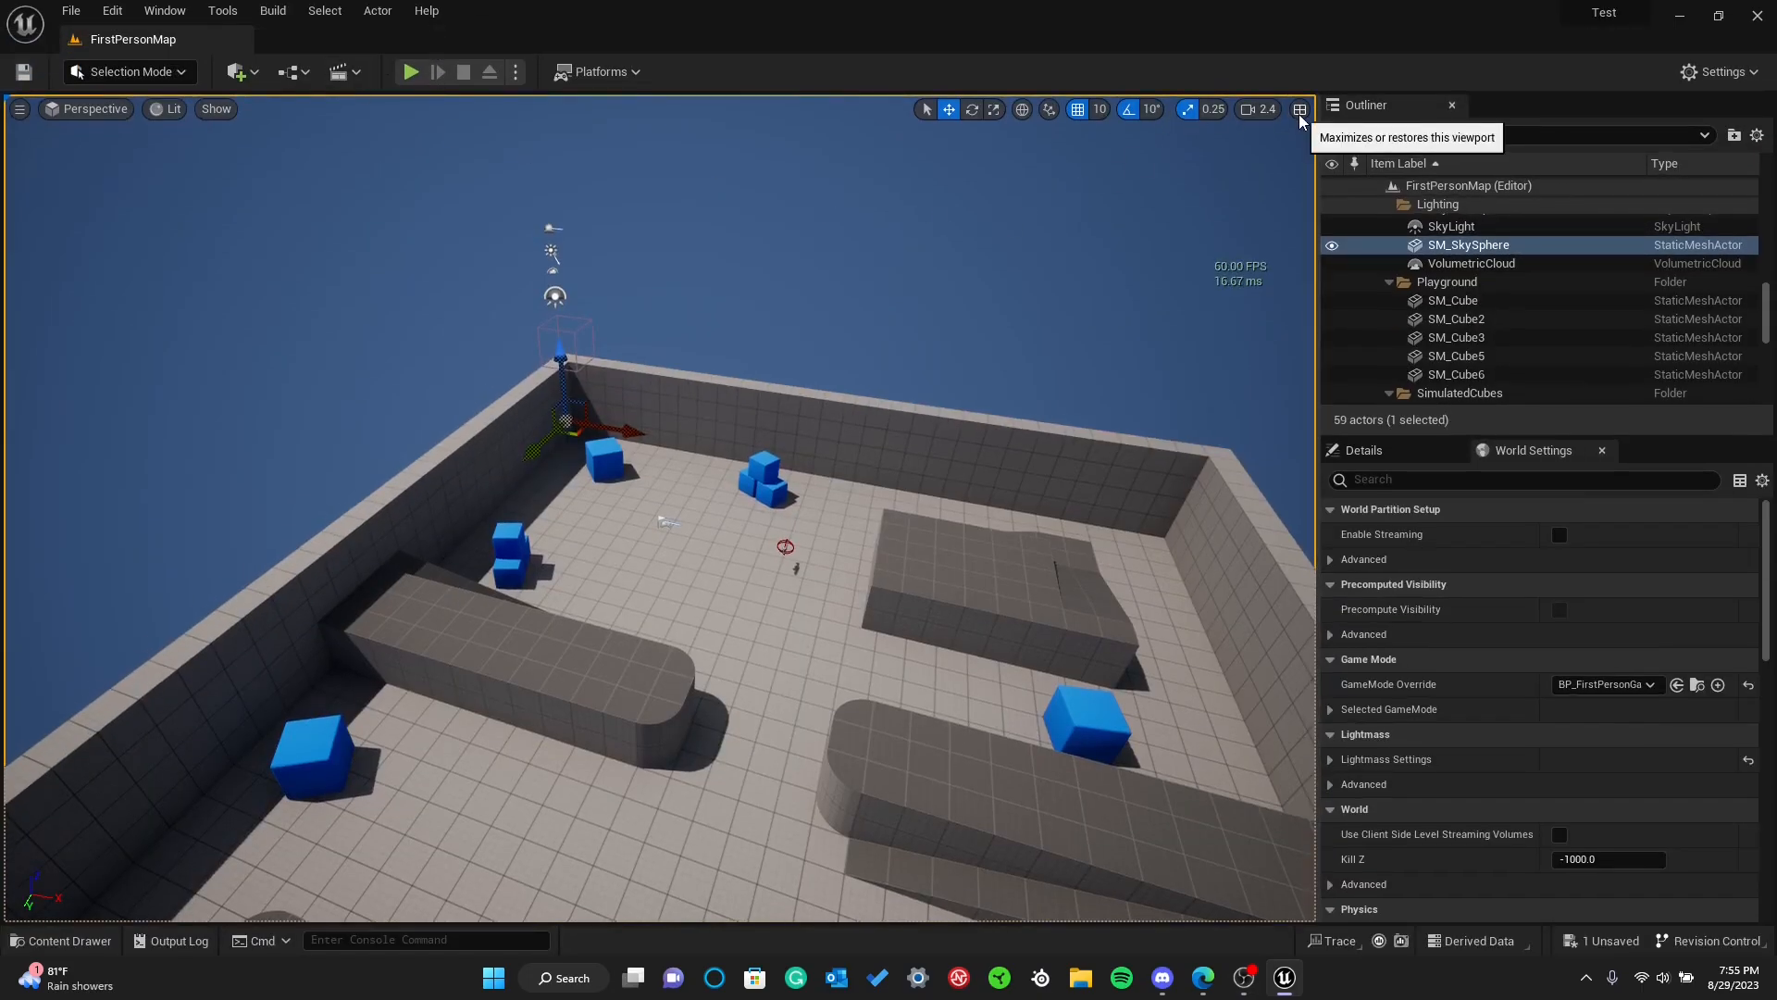
Try the High, Low and Medium quality presets in the engine scalability settings, finishing on Low
{"action": "right_click_drag", "start_coordinate": [730, 288], "coordinate": [792, 327]}
{"action": "key", "text": "s"}
{"action": "key", "text": "w"}
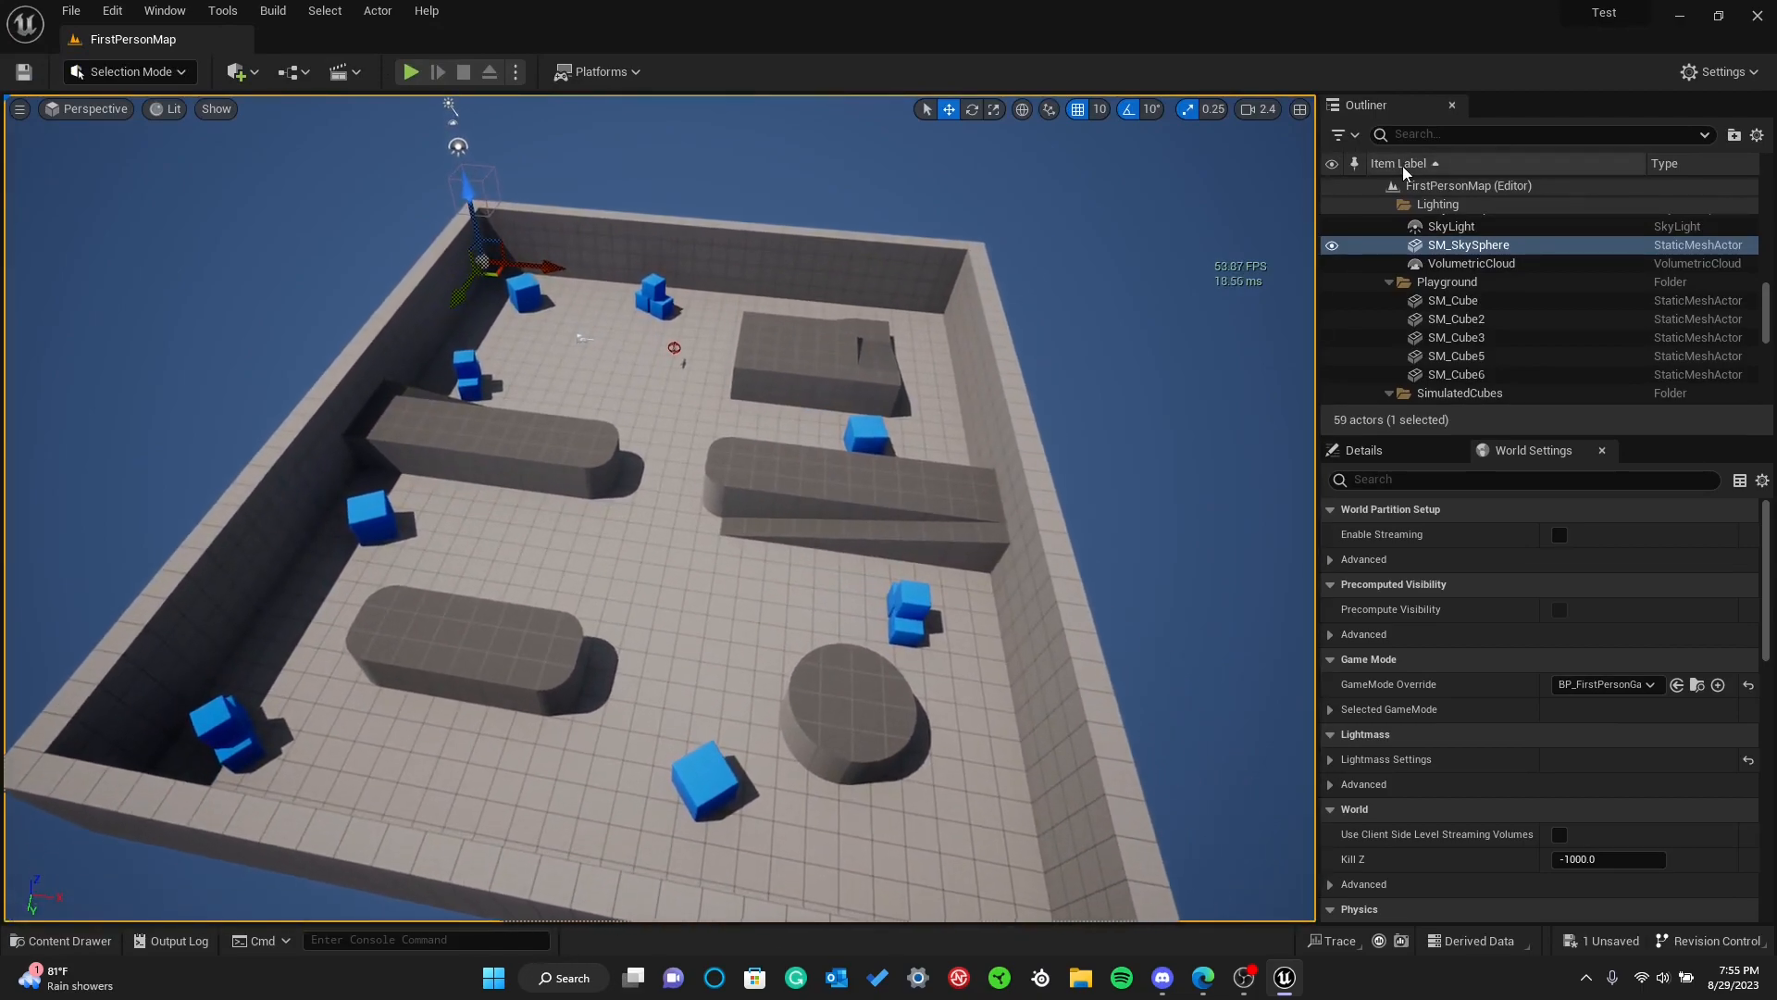
{"action": "left_click", "coordinate": [1701, 81]}
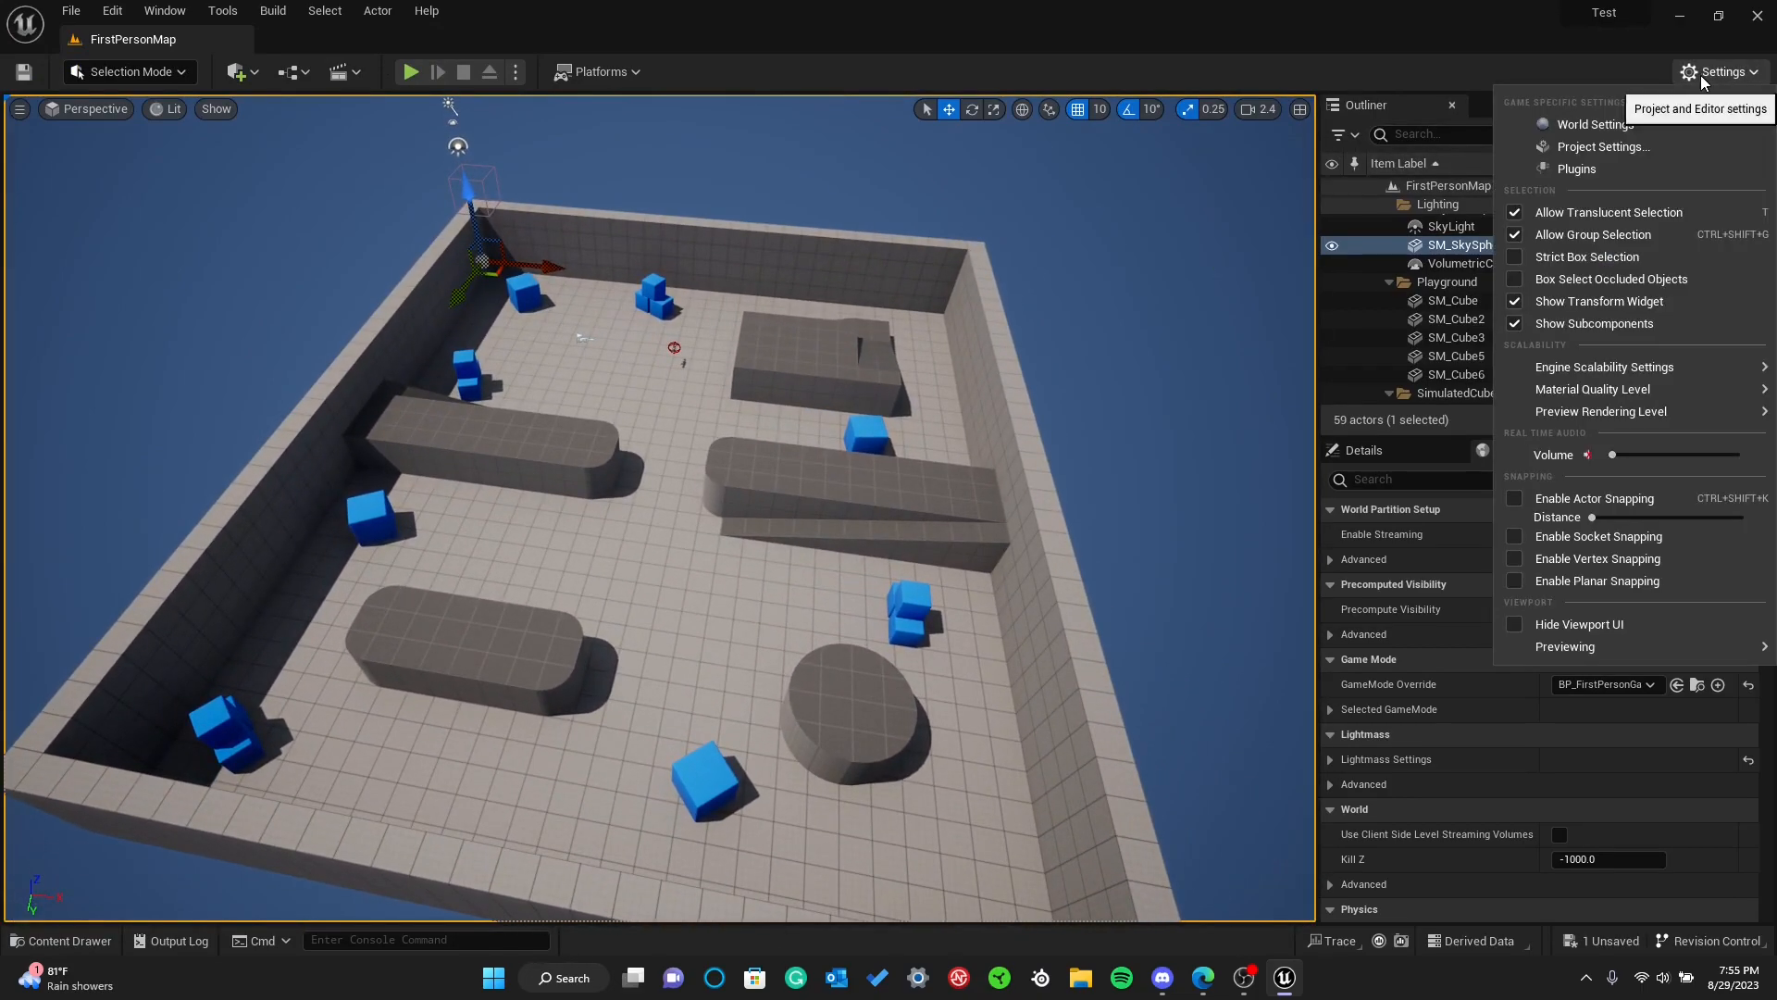
{"action": "mouse_move", "coordinate": [1582, 368]}
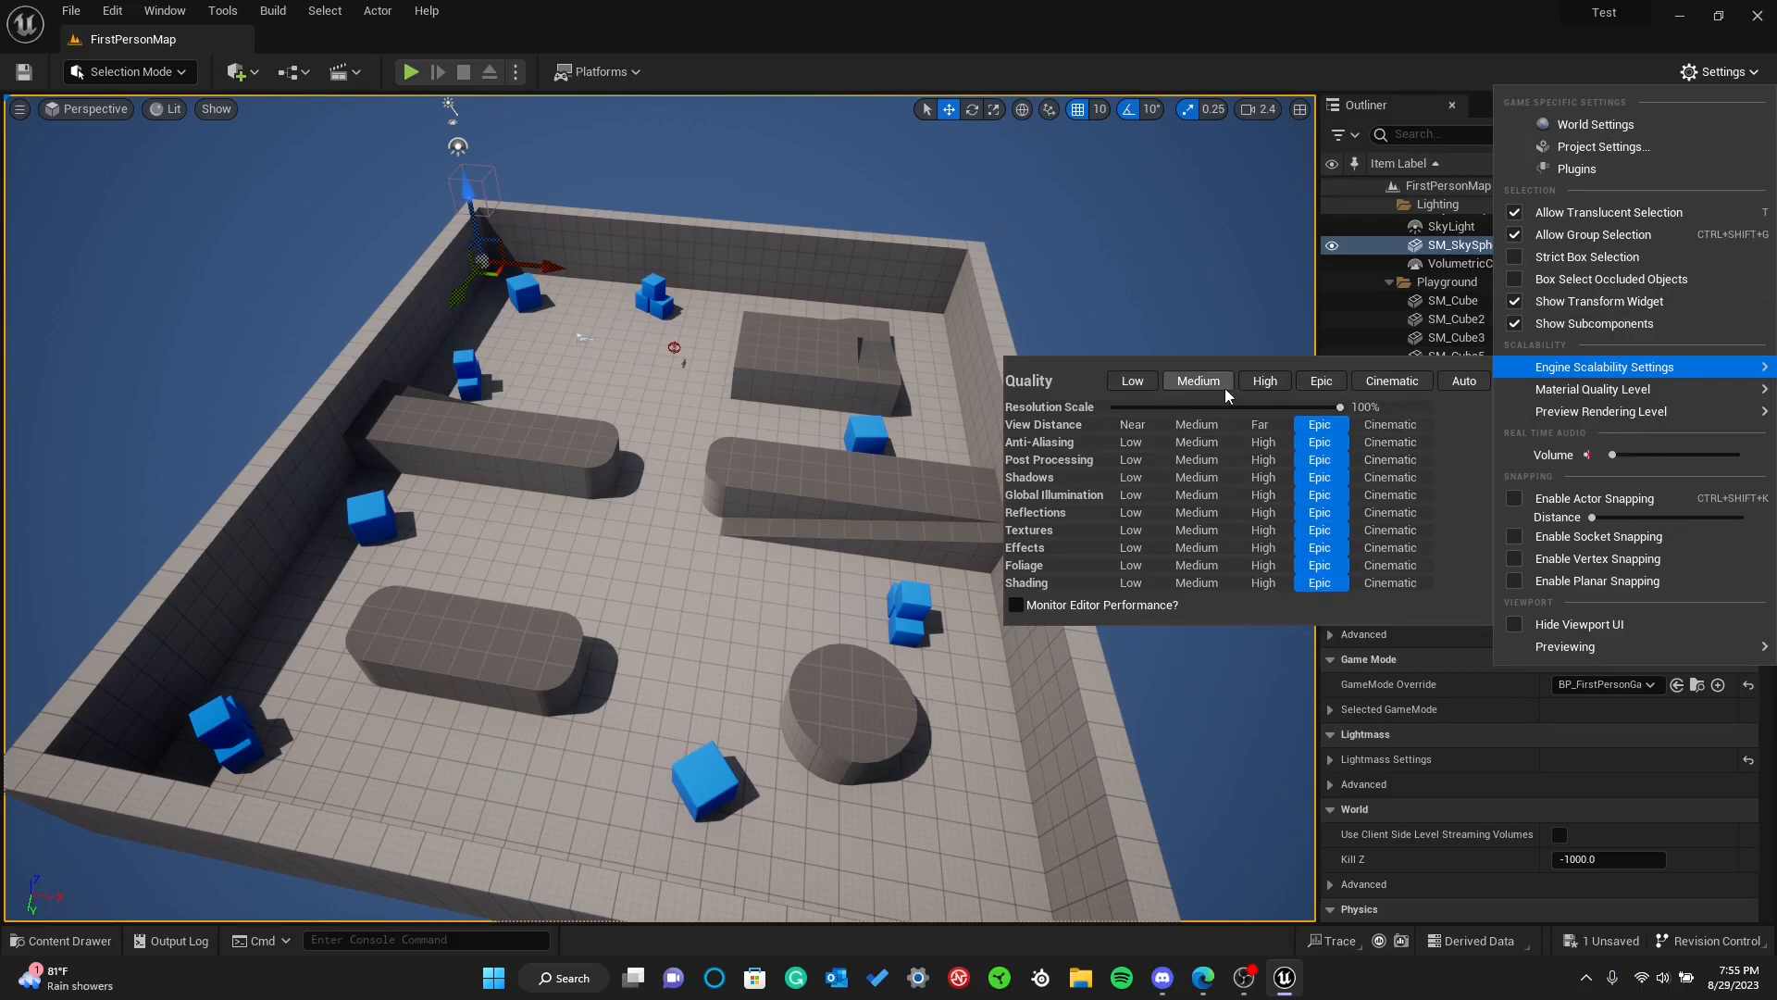
{"action": "left_click", "coordinate": [1265, 381]}
{"action": "left_click", "coordinate": [1132, 380]}
{"action": "left_click", "coordinate": [1194, 424]}
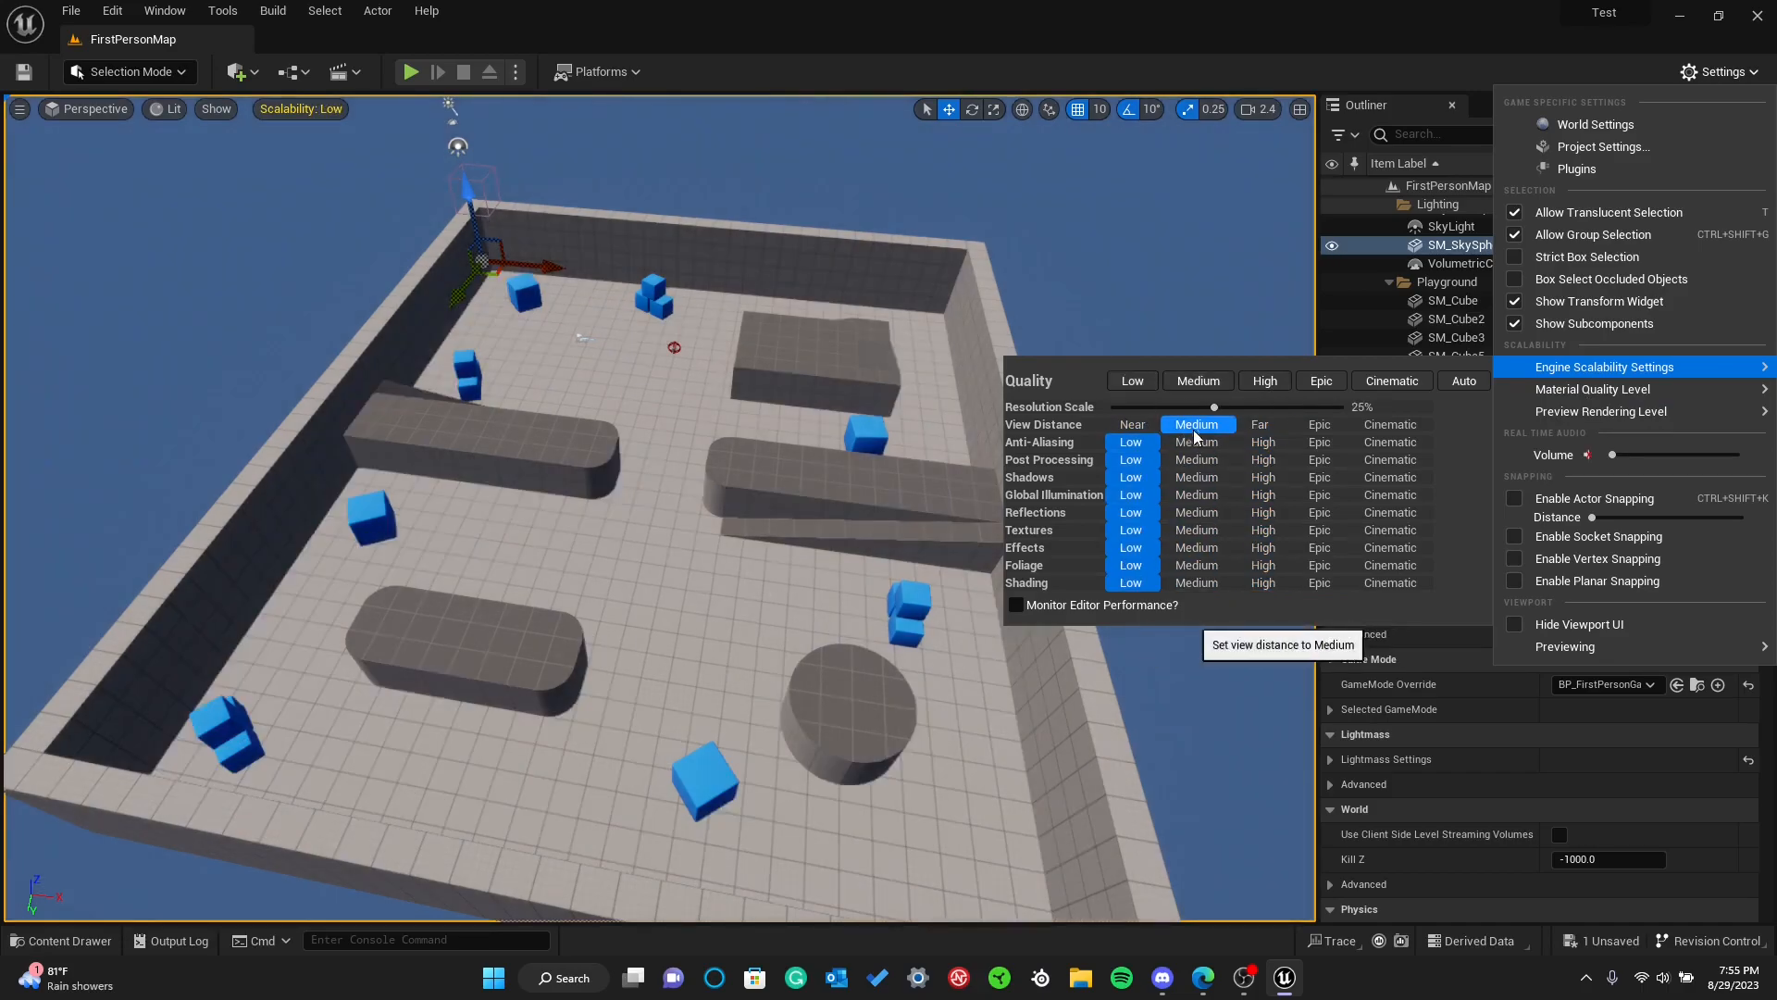
{"action": "left_click", "coordinate": [1197, 380]}
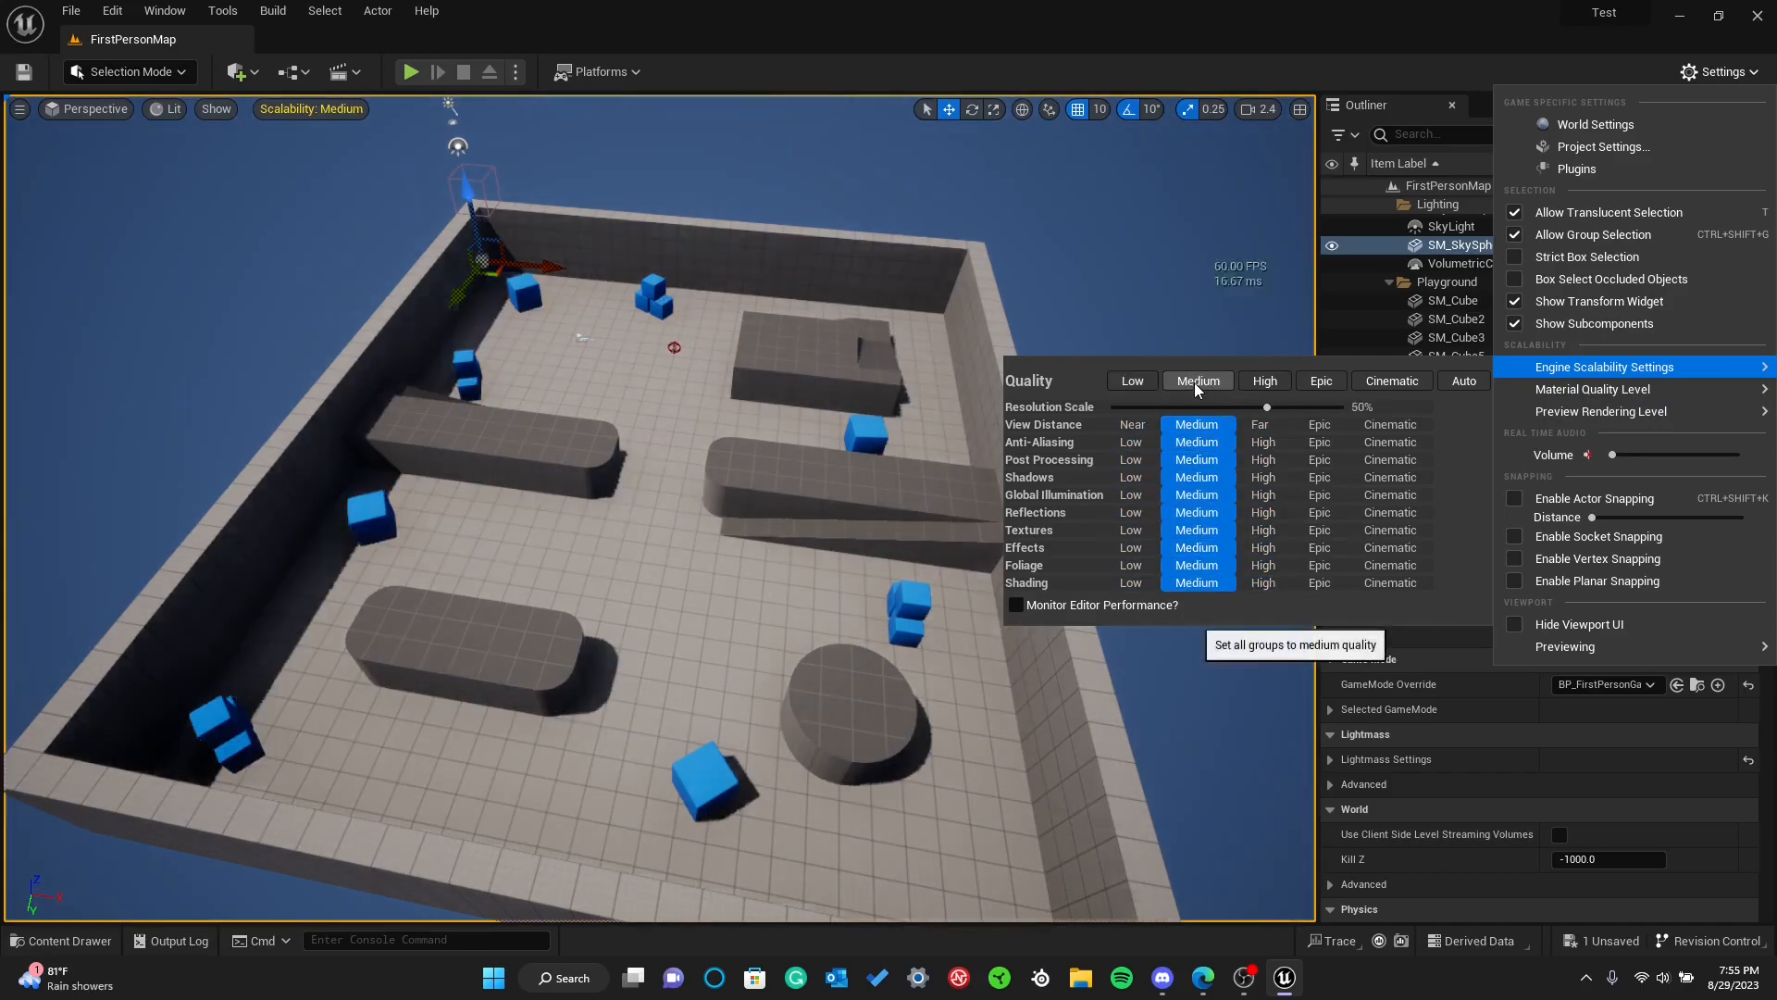
{"action": "left_click", "coordinate": [1147, 381]}
Examine the level's shadows and frame rate at Low scalability from different camera angles
{"action": "mouse_move", "coordinate": [1150, 325]}
{"action": "right_mouse_down"}
{"action": "mouse_move", "coordinate": [1161, 310]}
{"action": "mouse_move", "coordinate": [1151, 325]}
{"action": "right_mouse_up"}
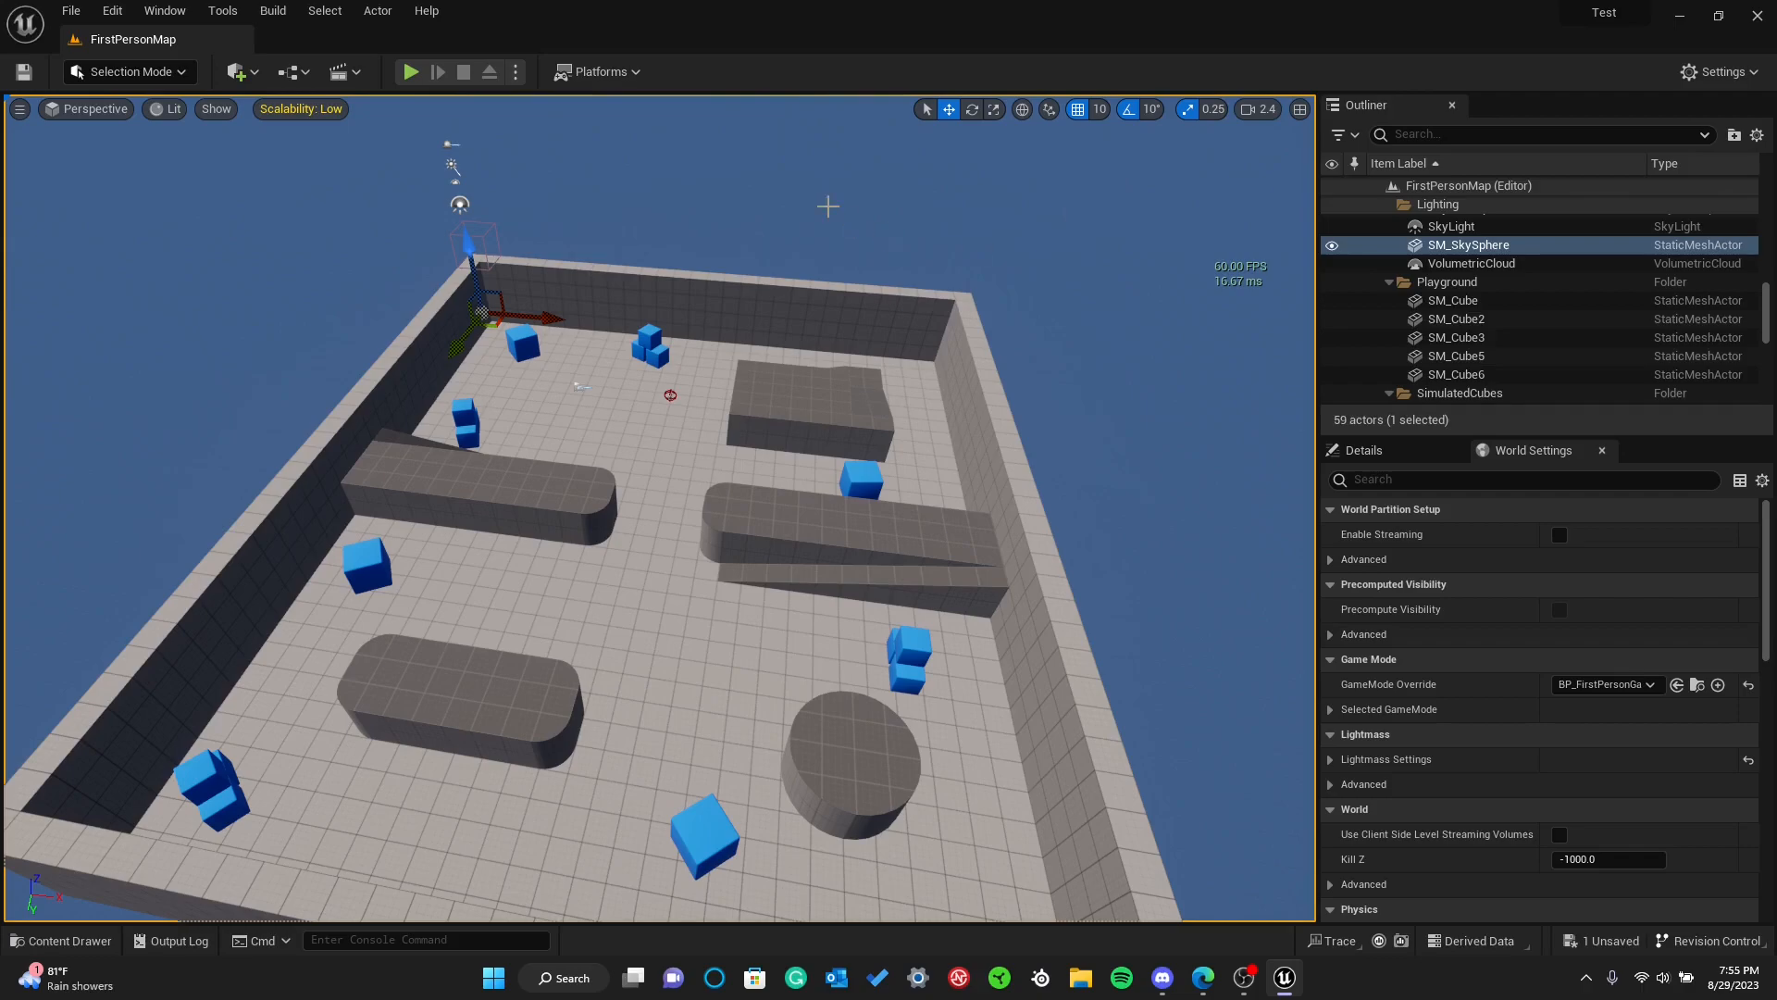
{"action": "mouse_move", "coordinate": [1162, 279]}
{"action": "right_mouse_down"}
{"action": "mouse_move", "coordinate": [1118, 260]}
{"action": "mouse_move", "coordinate": [1141, 264]}
{"action": "right_mouse_up"}
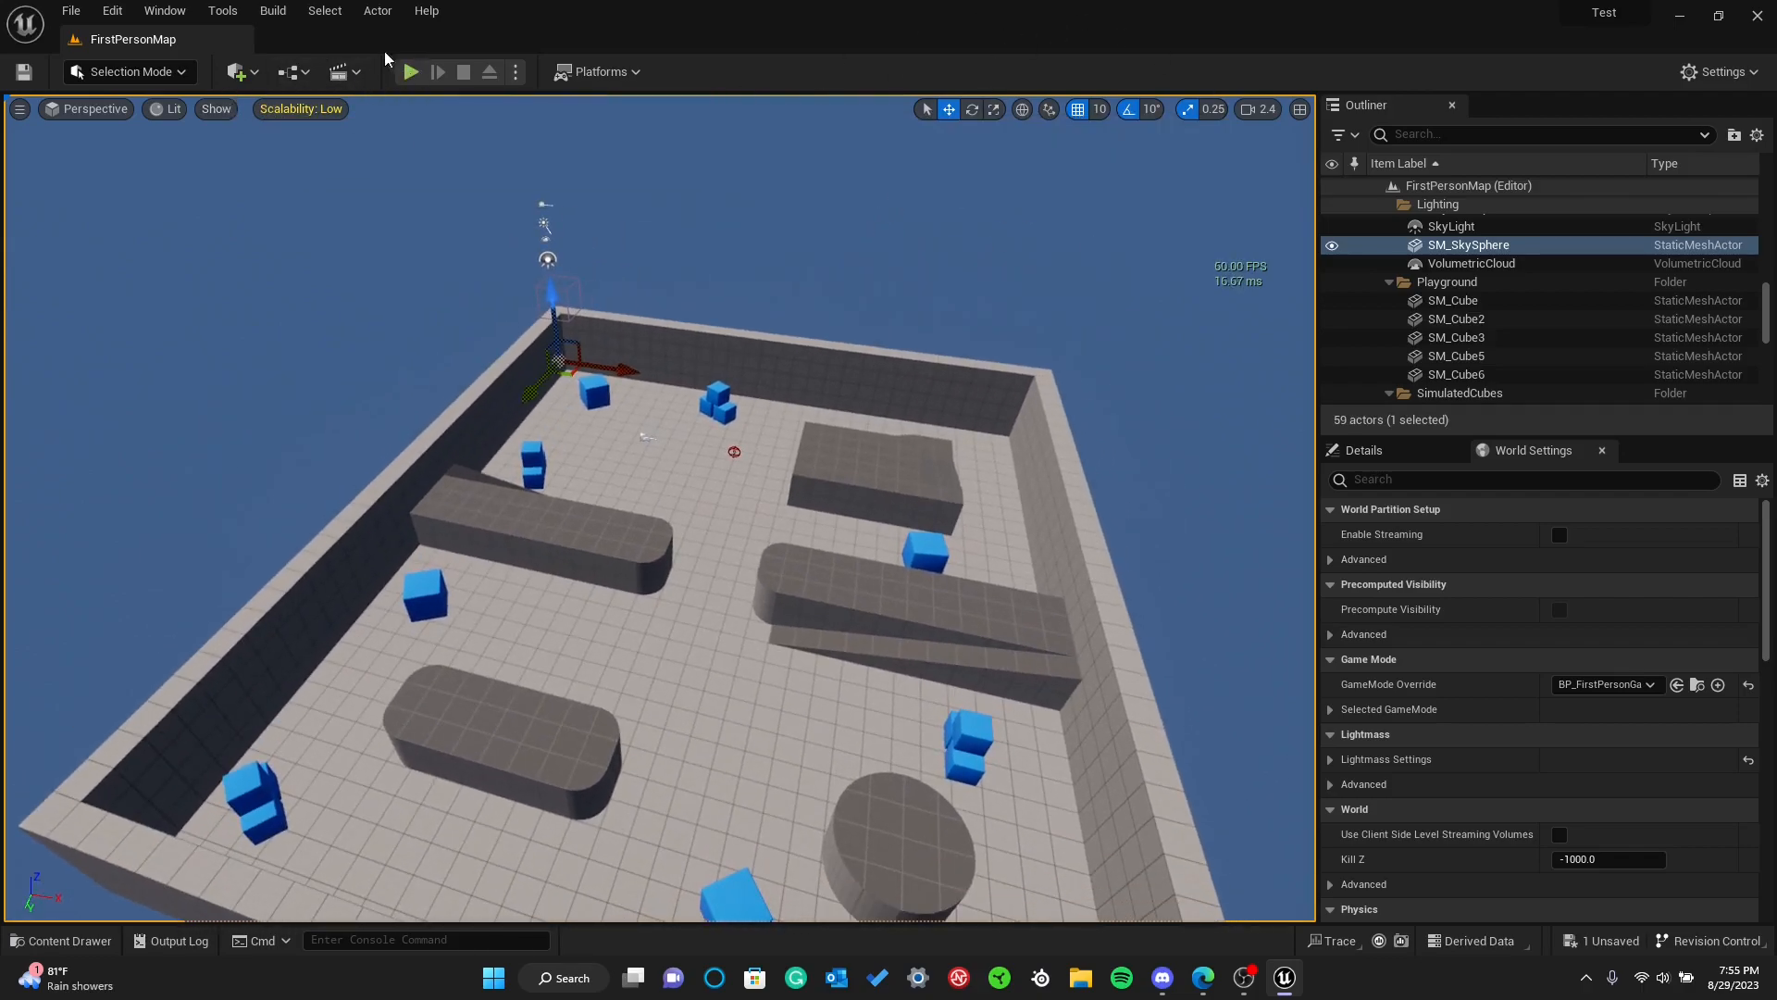
{"action": "mouse_move", "coordinate": [452, 285]}
{"action": "right_mouse_down"}
{"action": "mouse_move", "coordinate": [430, 237]}
{"action": "mouse_move", "coordinate": [442, 293]}
{"action": "right_mouse_up"}
{"action": "right_click_drag", "start_coordinate": [623, 361], "coordinate": [653, 363]}
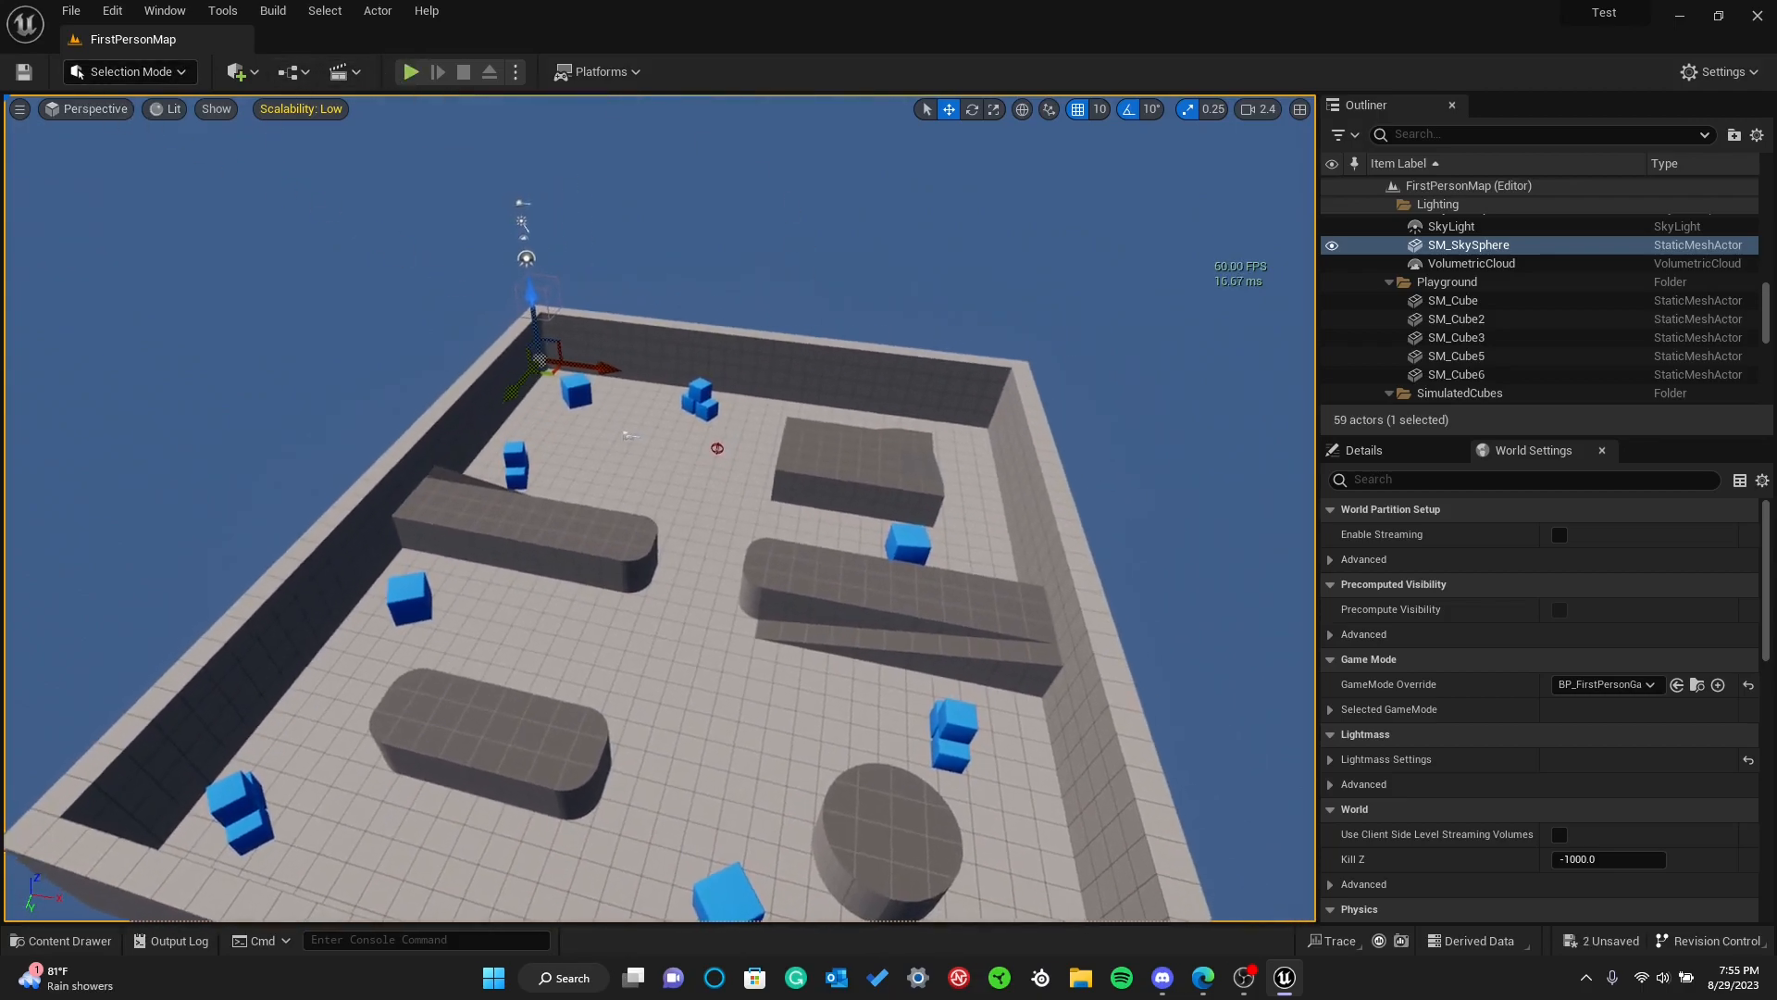
Set the engine scalability quality back to Epic and move the camera closer to the blue cubes
{"action": "left_click", "coordinate": [1720, 71]}
{"action": "left_click", "coordinate": [1326, 383]}
{"action": "right_click_drag", "start_coordinate": [888, 407], "coordinate": [1028, 417]}
{"action": "key", "text": "w"}
{"action": "key", "text": "s"}
{"action": "mouse_move", "coordinate": [1018, 537]}
{"action": "right_mouse_down"}
{"action": "mouse_move", "coordinate": [926, 509]}
{"action": "mouse_move", "coordinate": [1018, 537]}
{"action": "right_mouse_up"}
{"action": "key", "text": "w"}
Open the content drawer at the Content folder, look over the asset creation options, and close the drawer
{"action": "key", "text": "ctrl+space"}
{"action": "left_click", "coordinate": [1018, 544]}
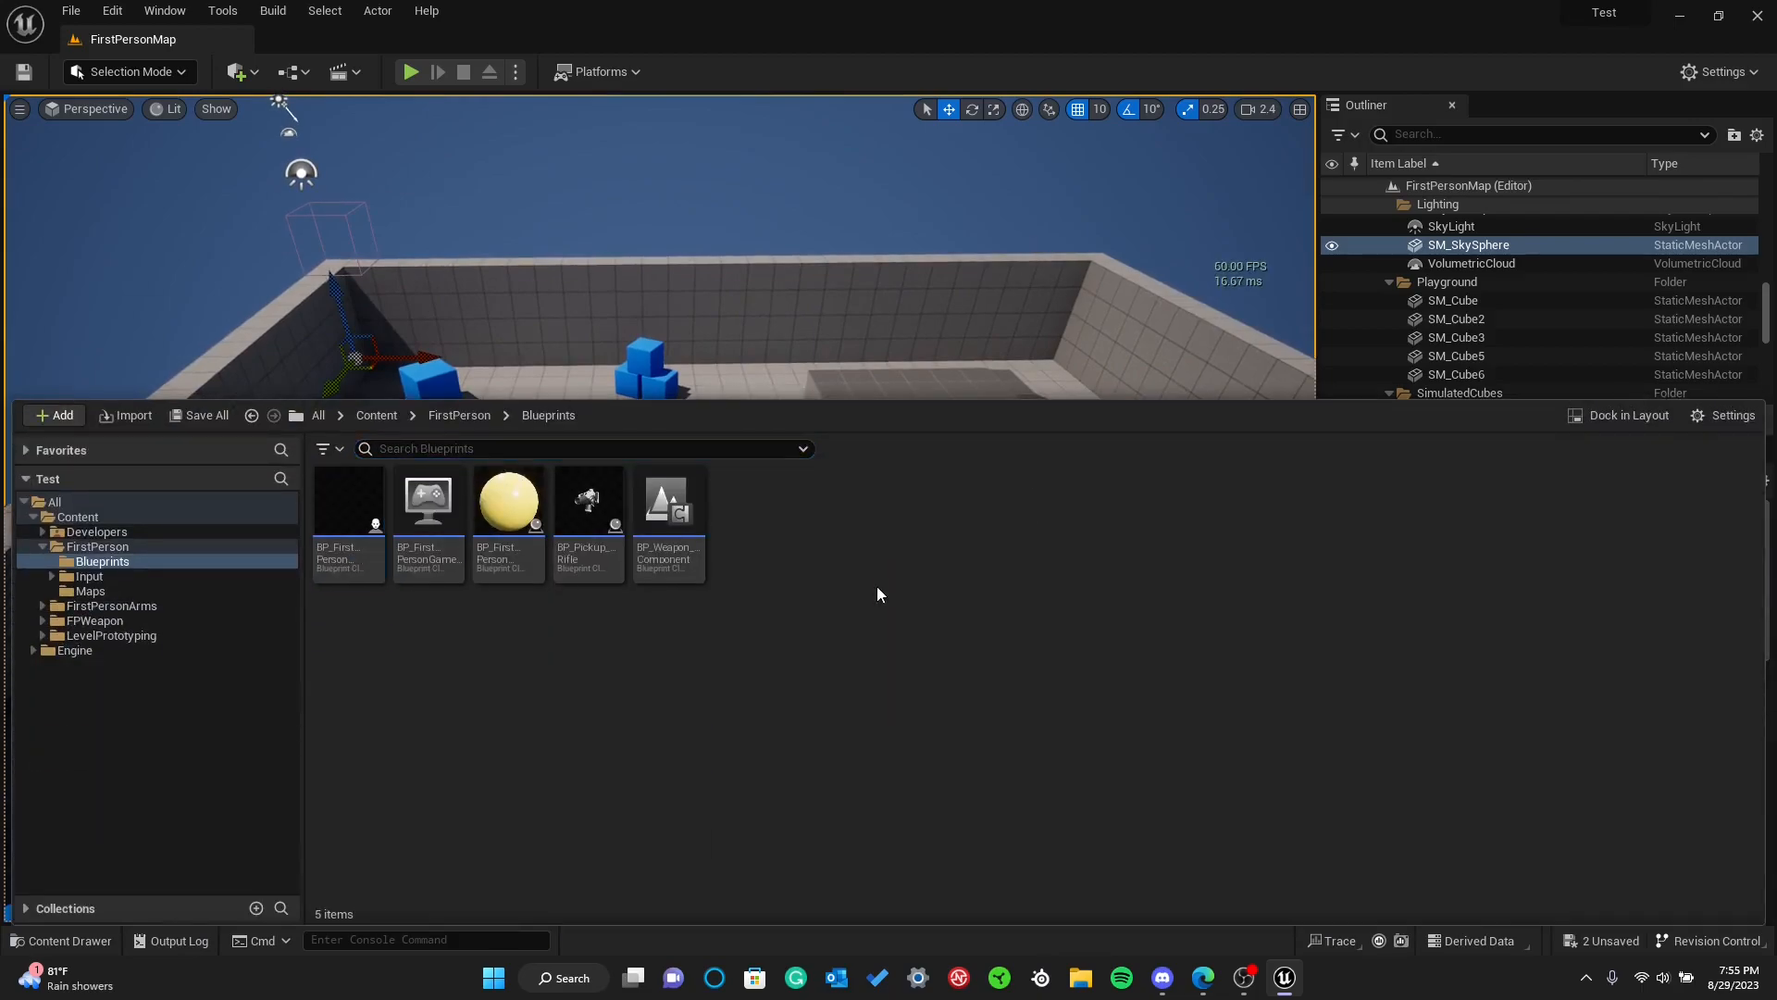
{"action": "left_click", "coordinate": [148, 517]}
{"action": "right_click", "coordinate": [574, 672]}
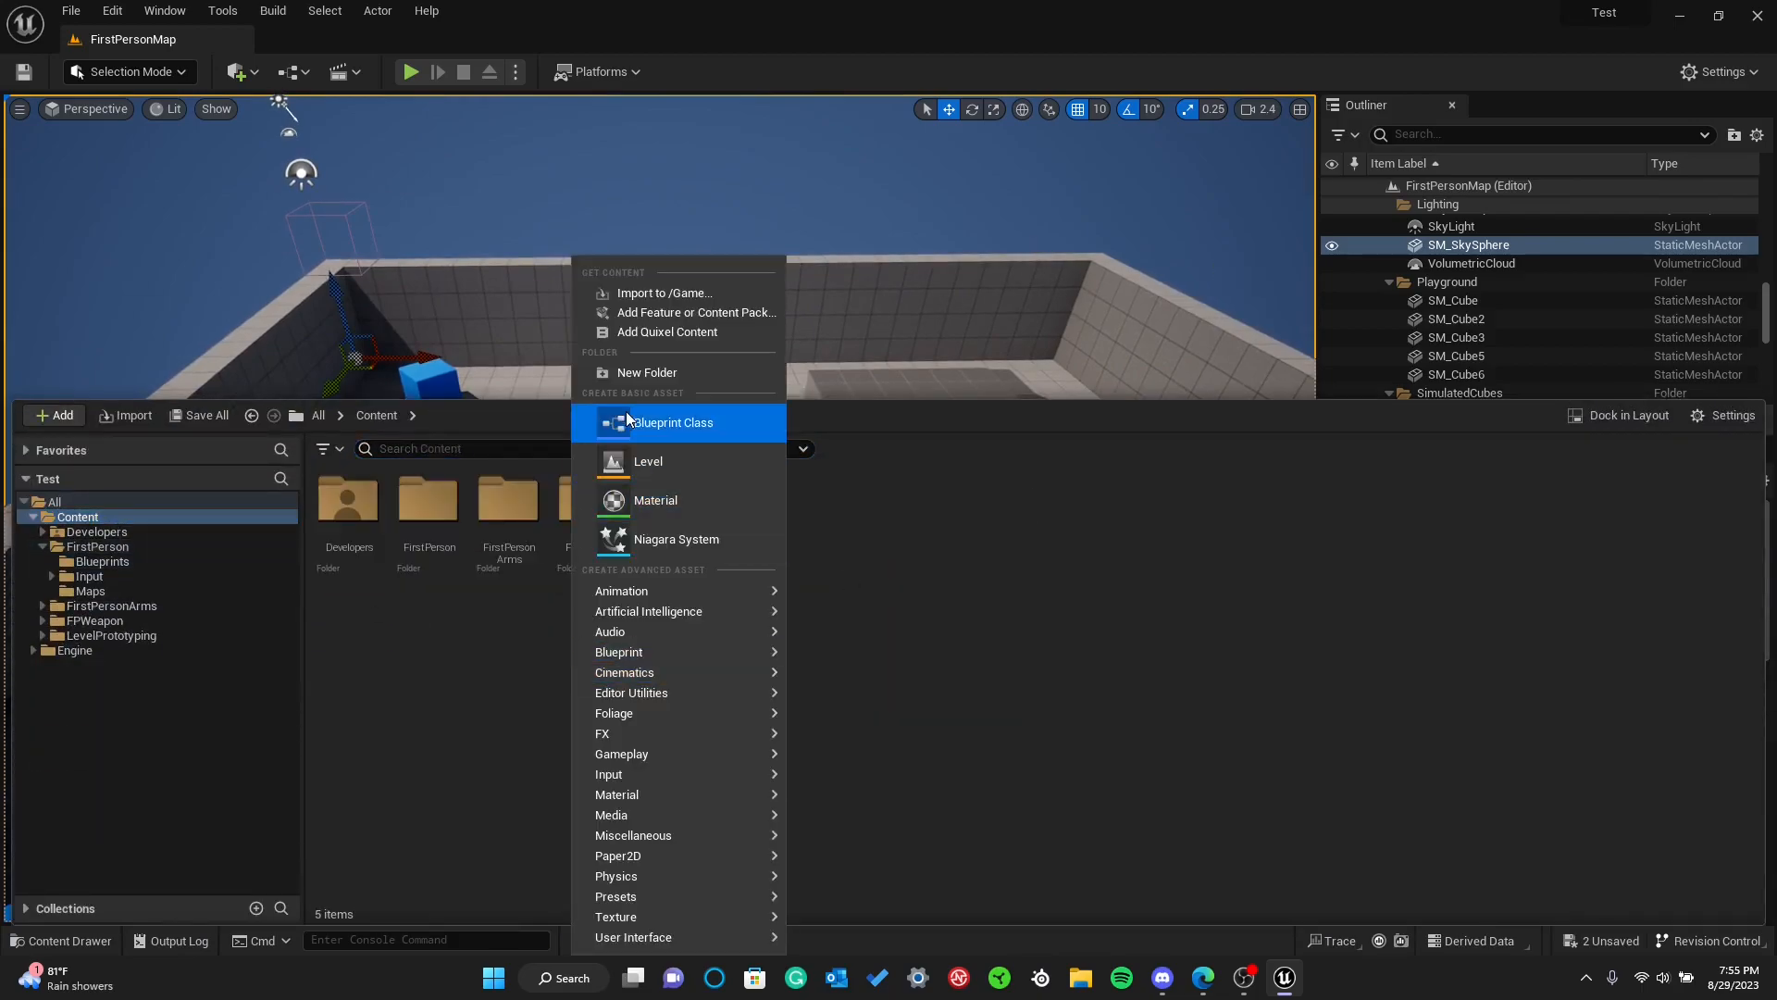
{"action": "left_click", "coordinate": [494, 653]}
{"action": "key", "text": "ctrl+space"}
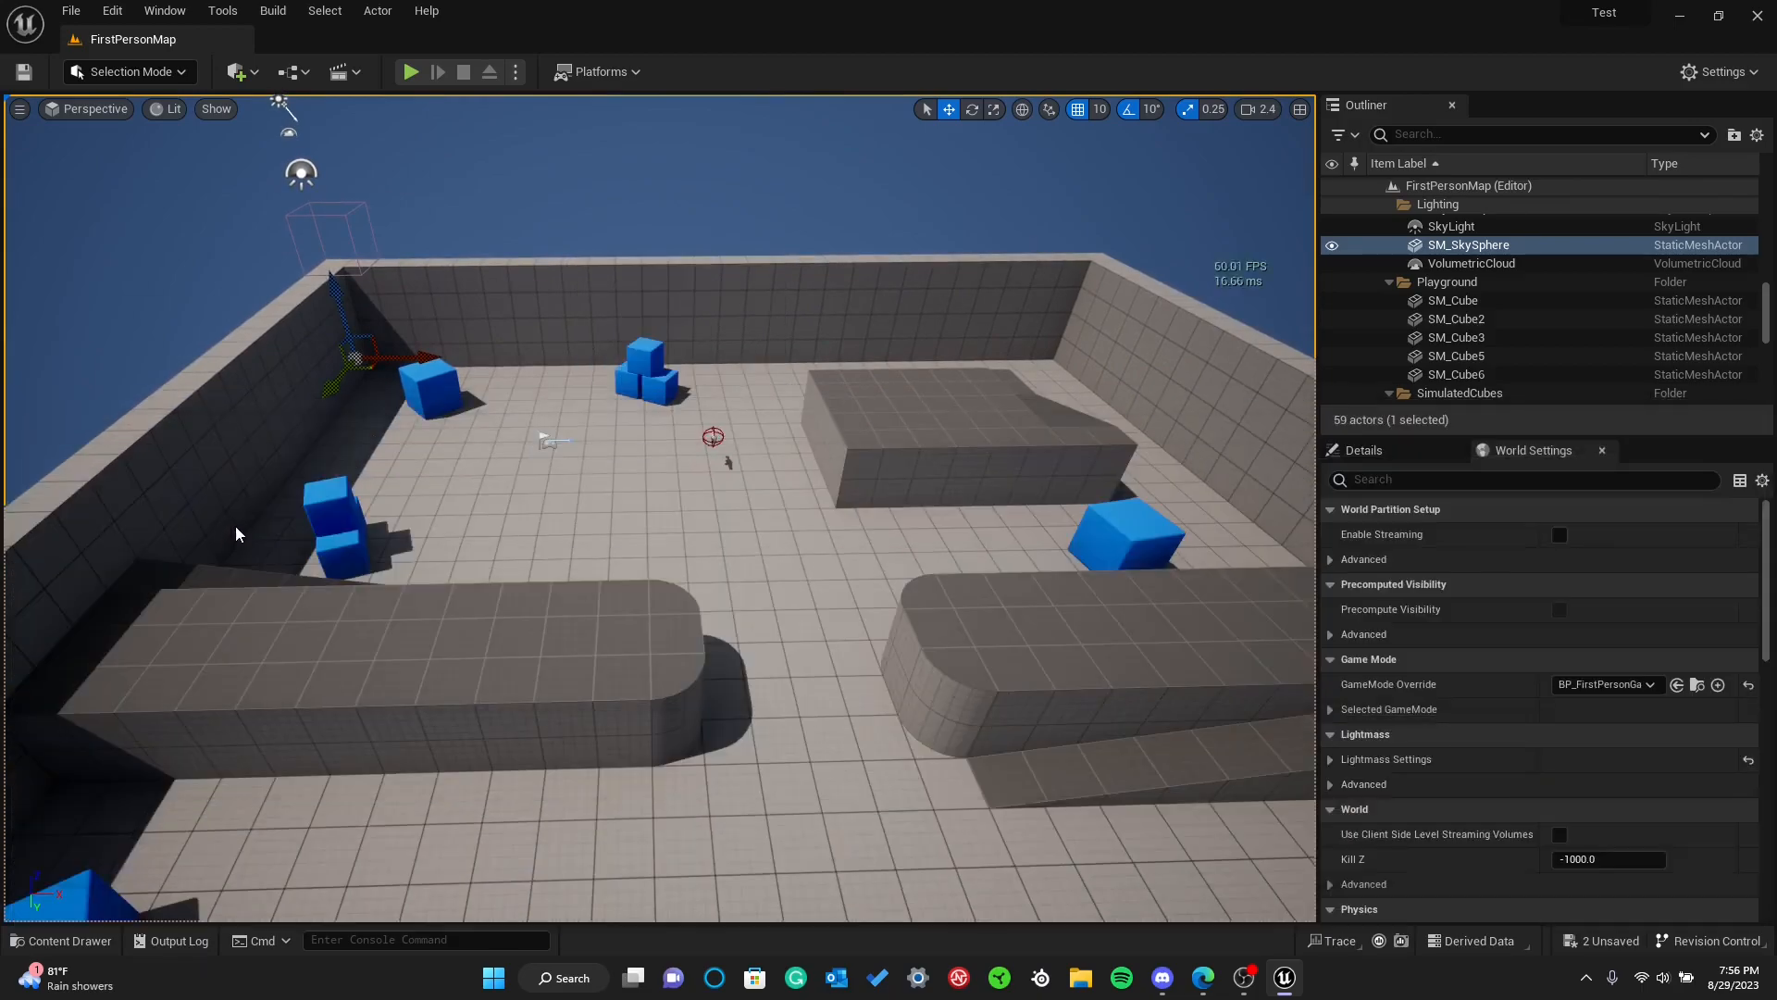
Practise opening and closing the content drawer several times, leaving it open
{"action": "left_click", "coordinate": [79, 937]}
{"action": "left_click", "coordinate": [79, 937]}
{"action": "left_click", "coordinate": [89, 940]}
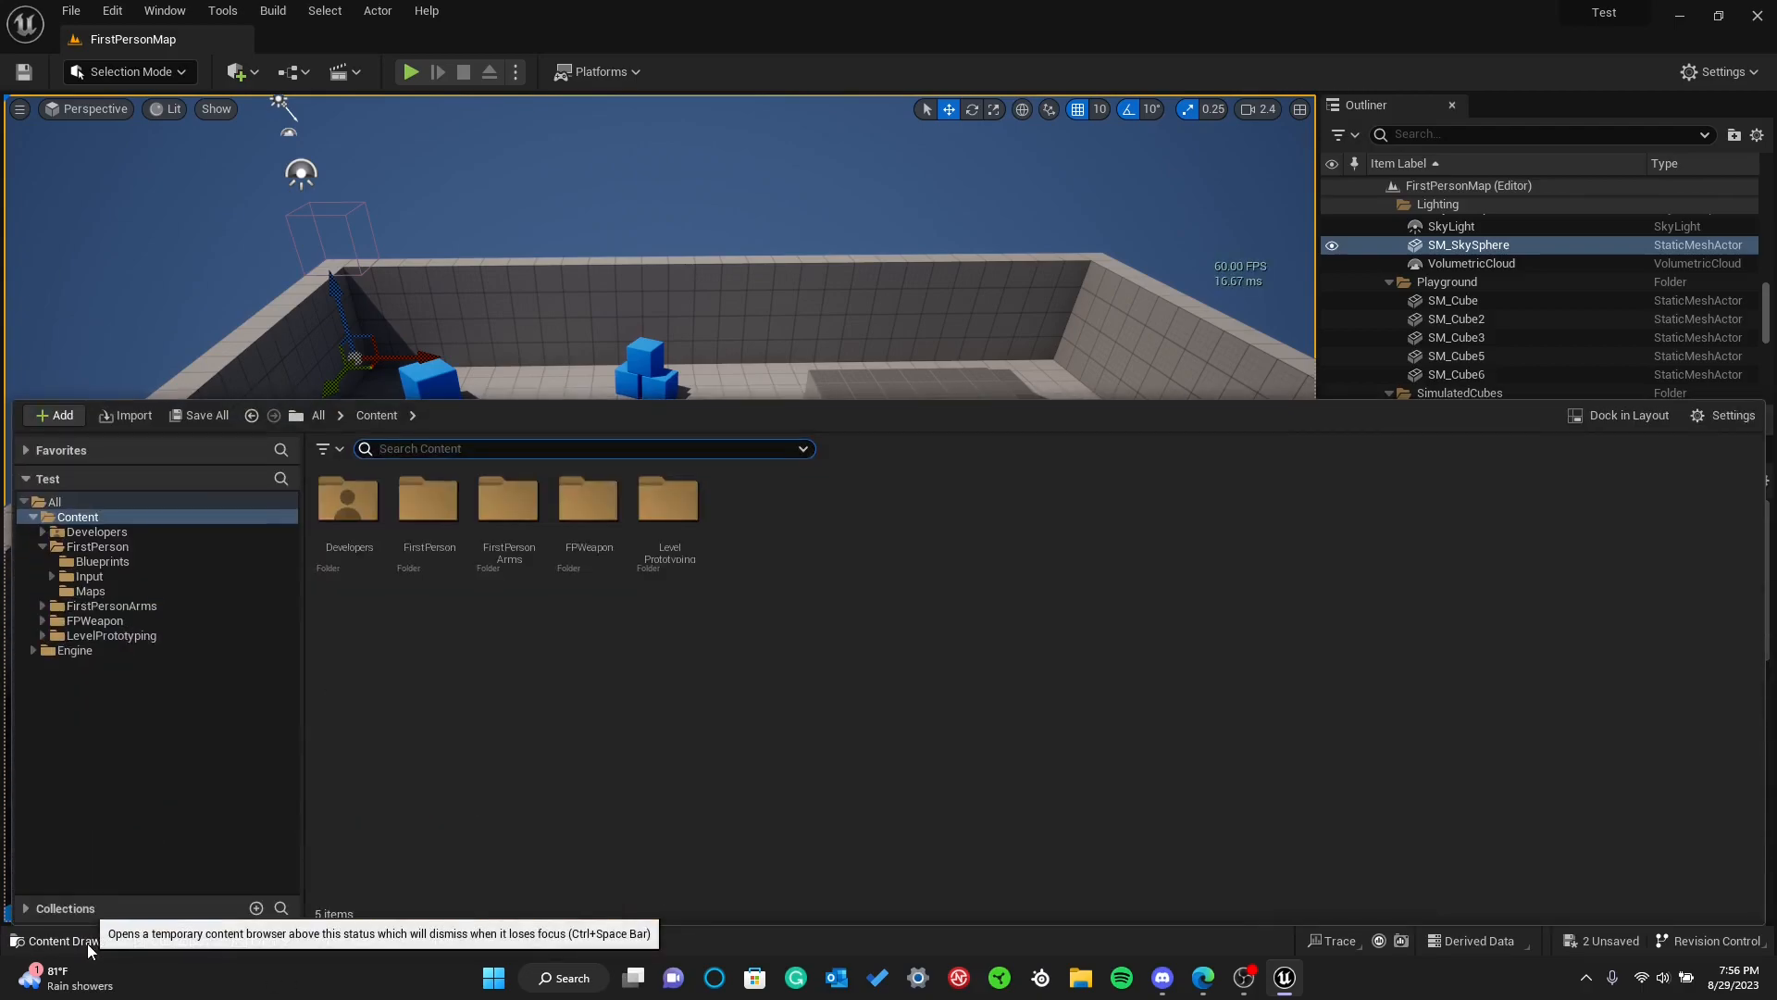
{"action": "left_click", "coordinate": [87, 942]}
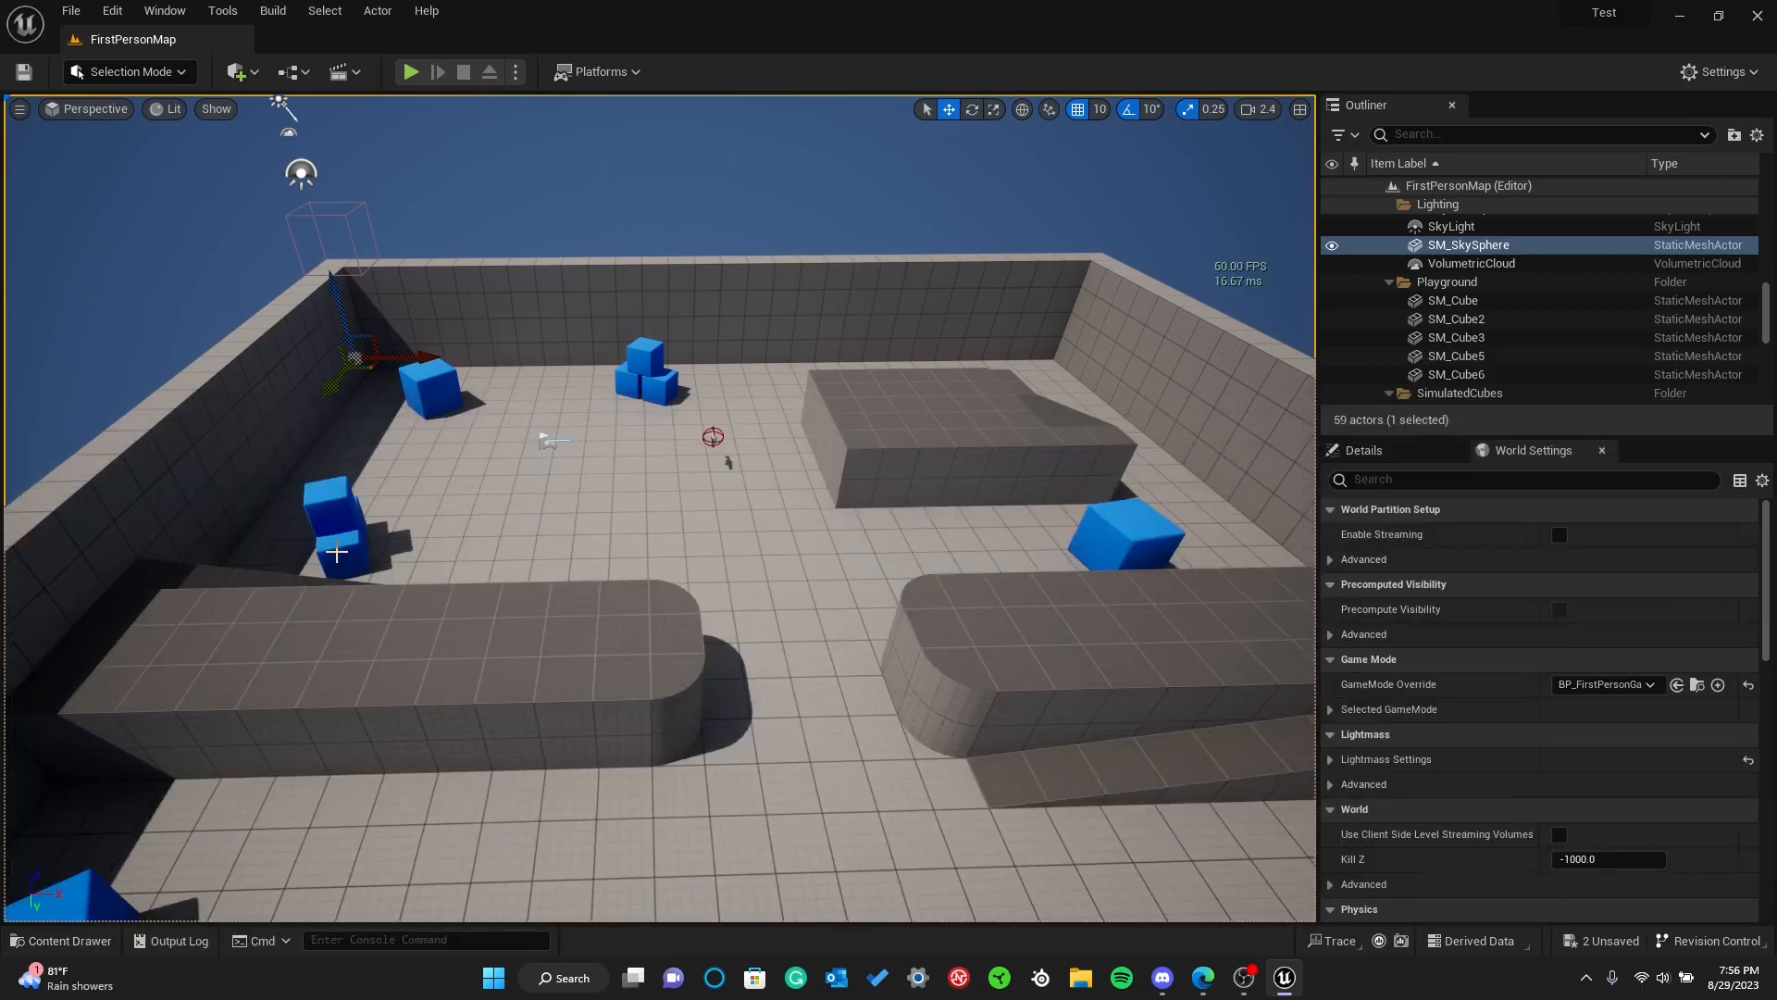
{"action": "key", "text": "ctrl+space"}
{"action": "key", "text": "ctrl+space"}
{"action": "key", "text": "ctrl+space"}
{"action": "key", "text": "ctrl+space"}
{"action": "key", "text": "ctrl+space"}
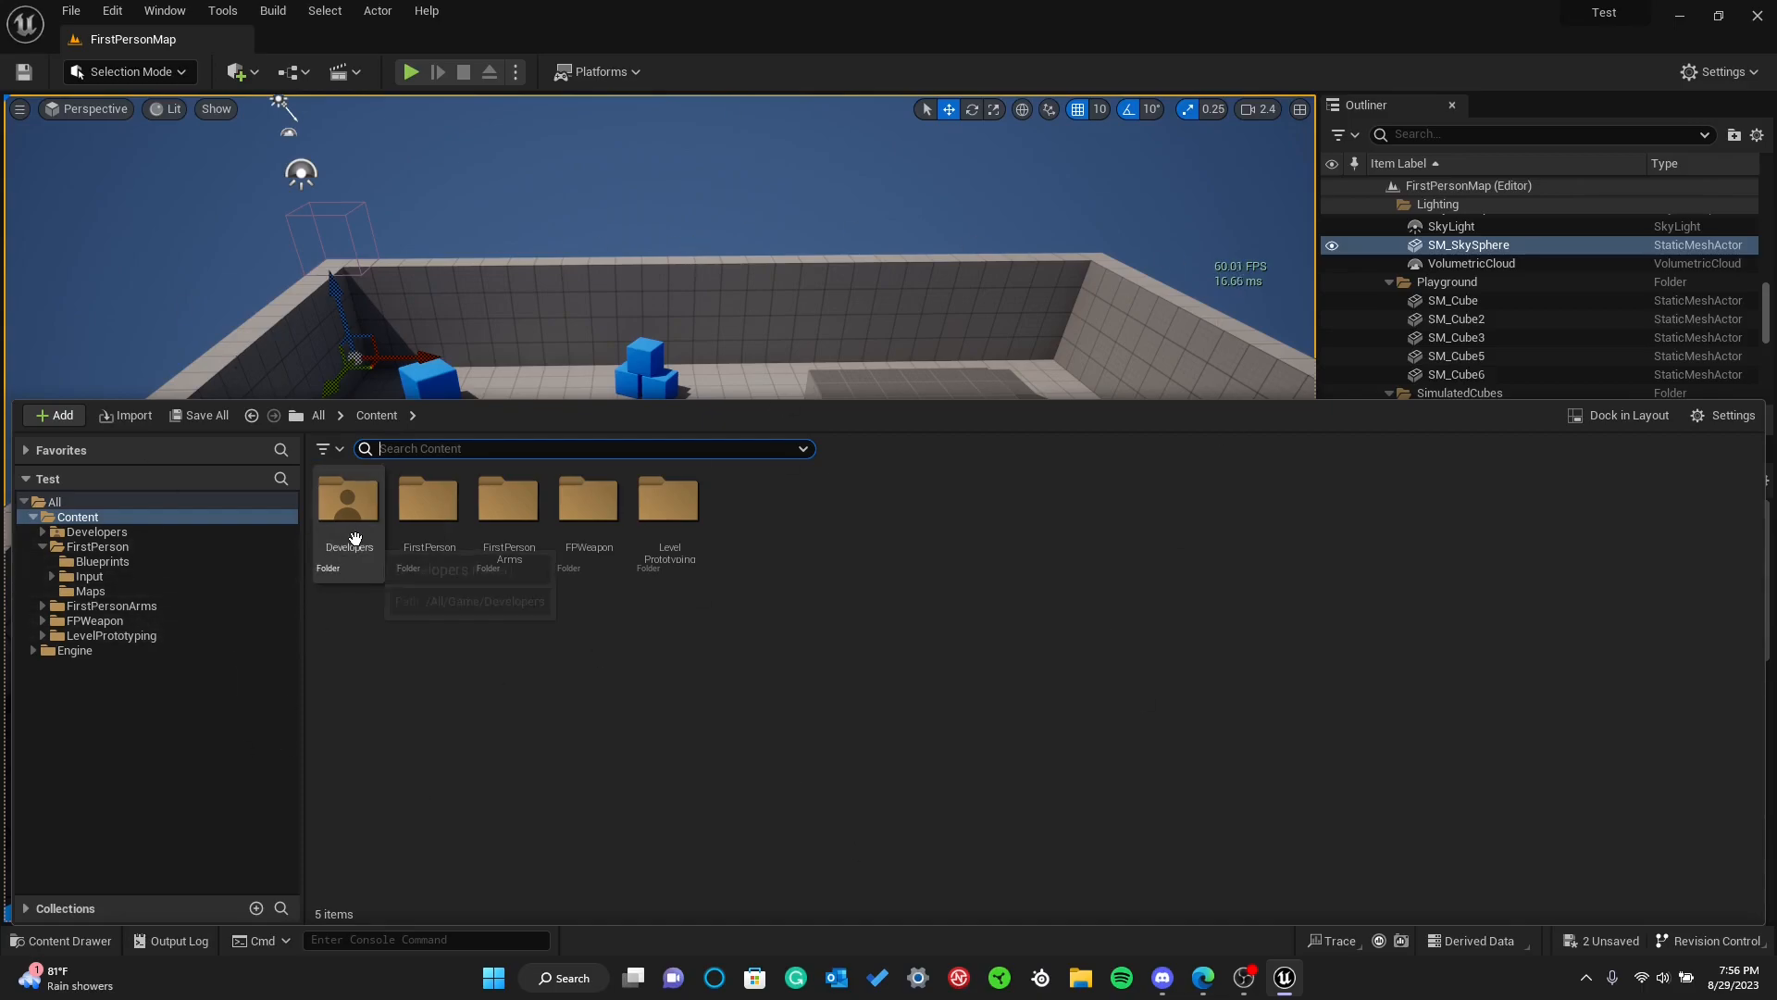
Open the output log, look over its messages, and close it
{"action": "left_click", "coordinate": [169, 941]}
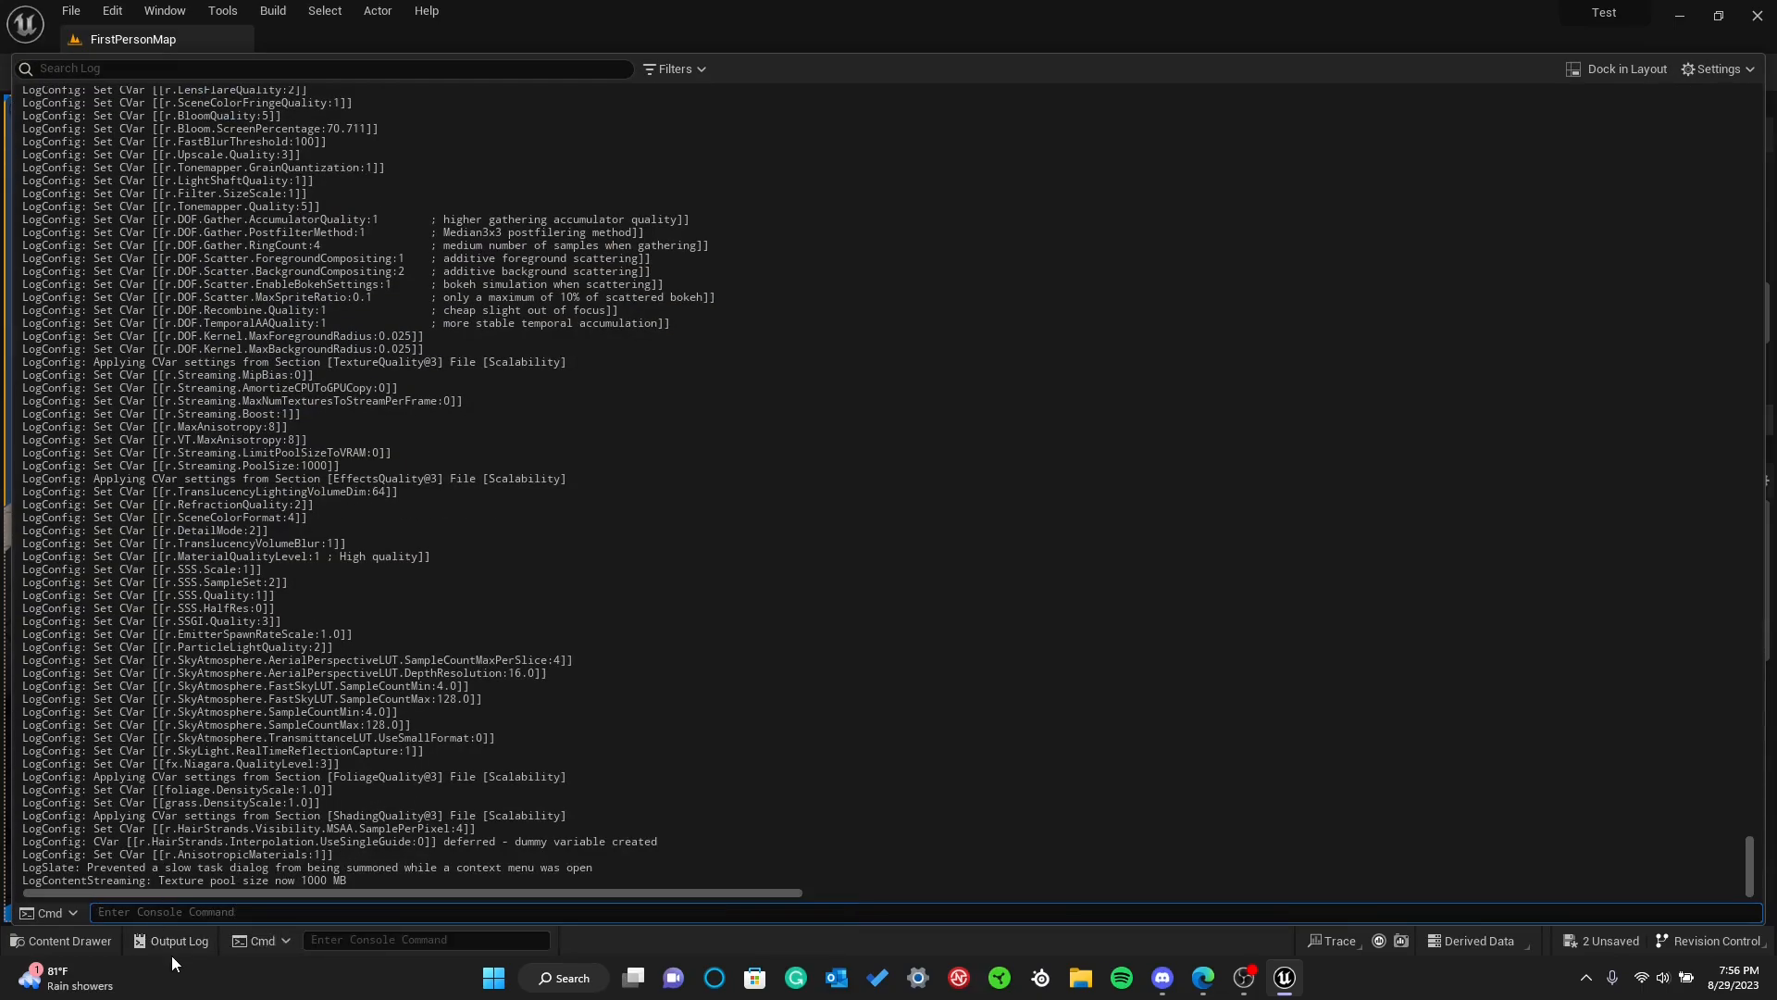
{"action": "left_click", "coordinate": [170, 947]}
{"action": "left_click", "coordinate": [170, 947]}
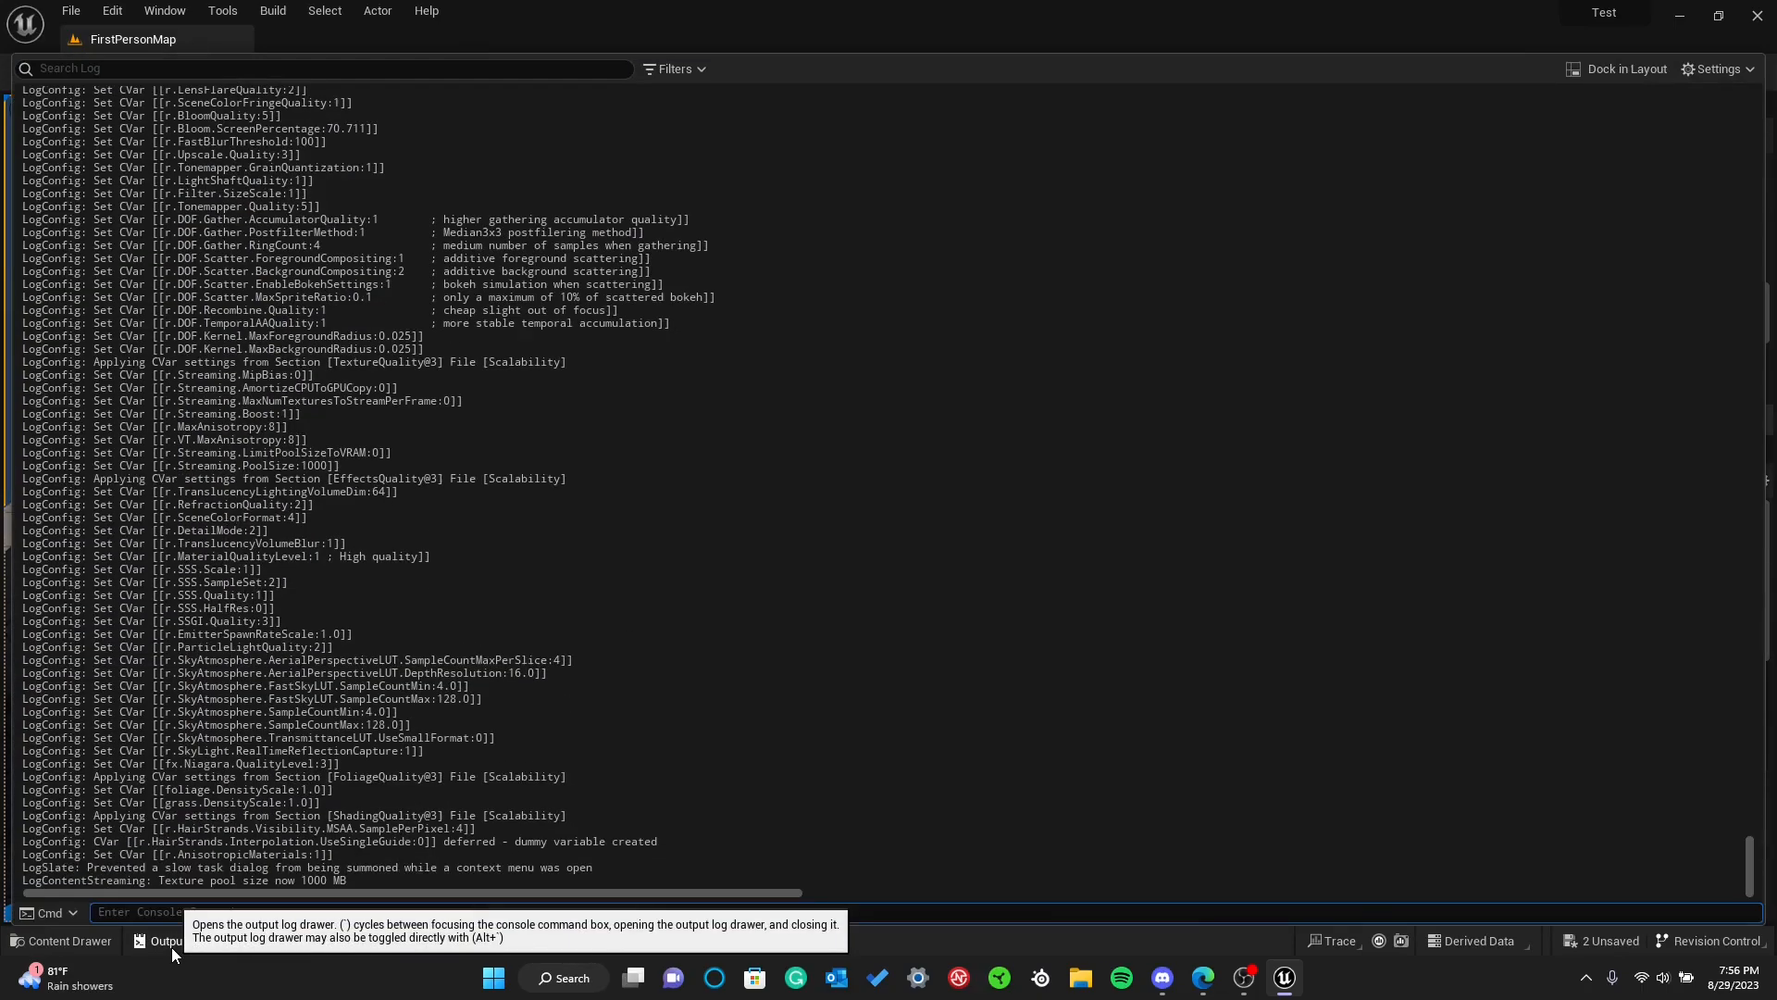
{"action": "left_click", "coordinate": [170, 947]}
{"action": "left_click", "coordinate": [170, 946]}
Open the content drawer and create a new folder named Maps in the Content folder
{"action": "left_click", "coordinate": [86, 940]}
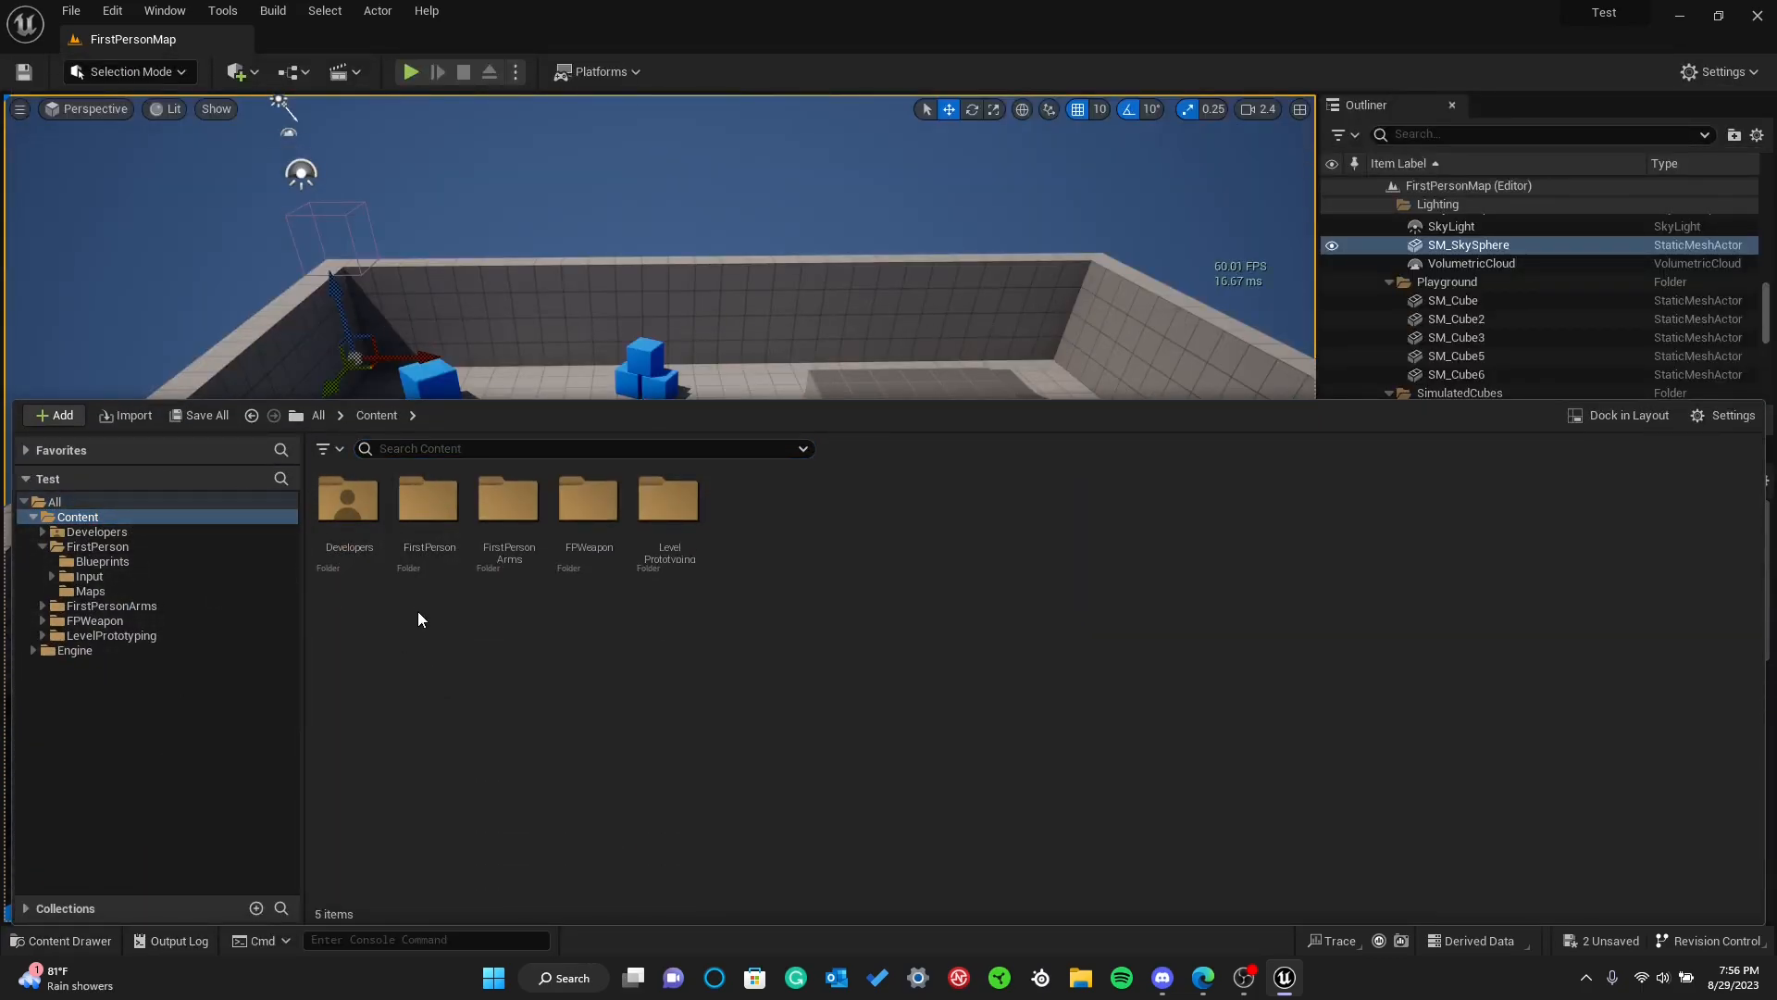
{"action": "right_click", "coordinate": [509, 697]}
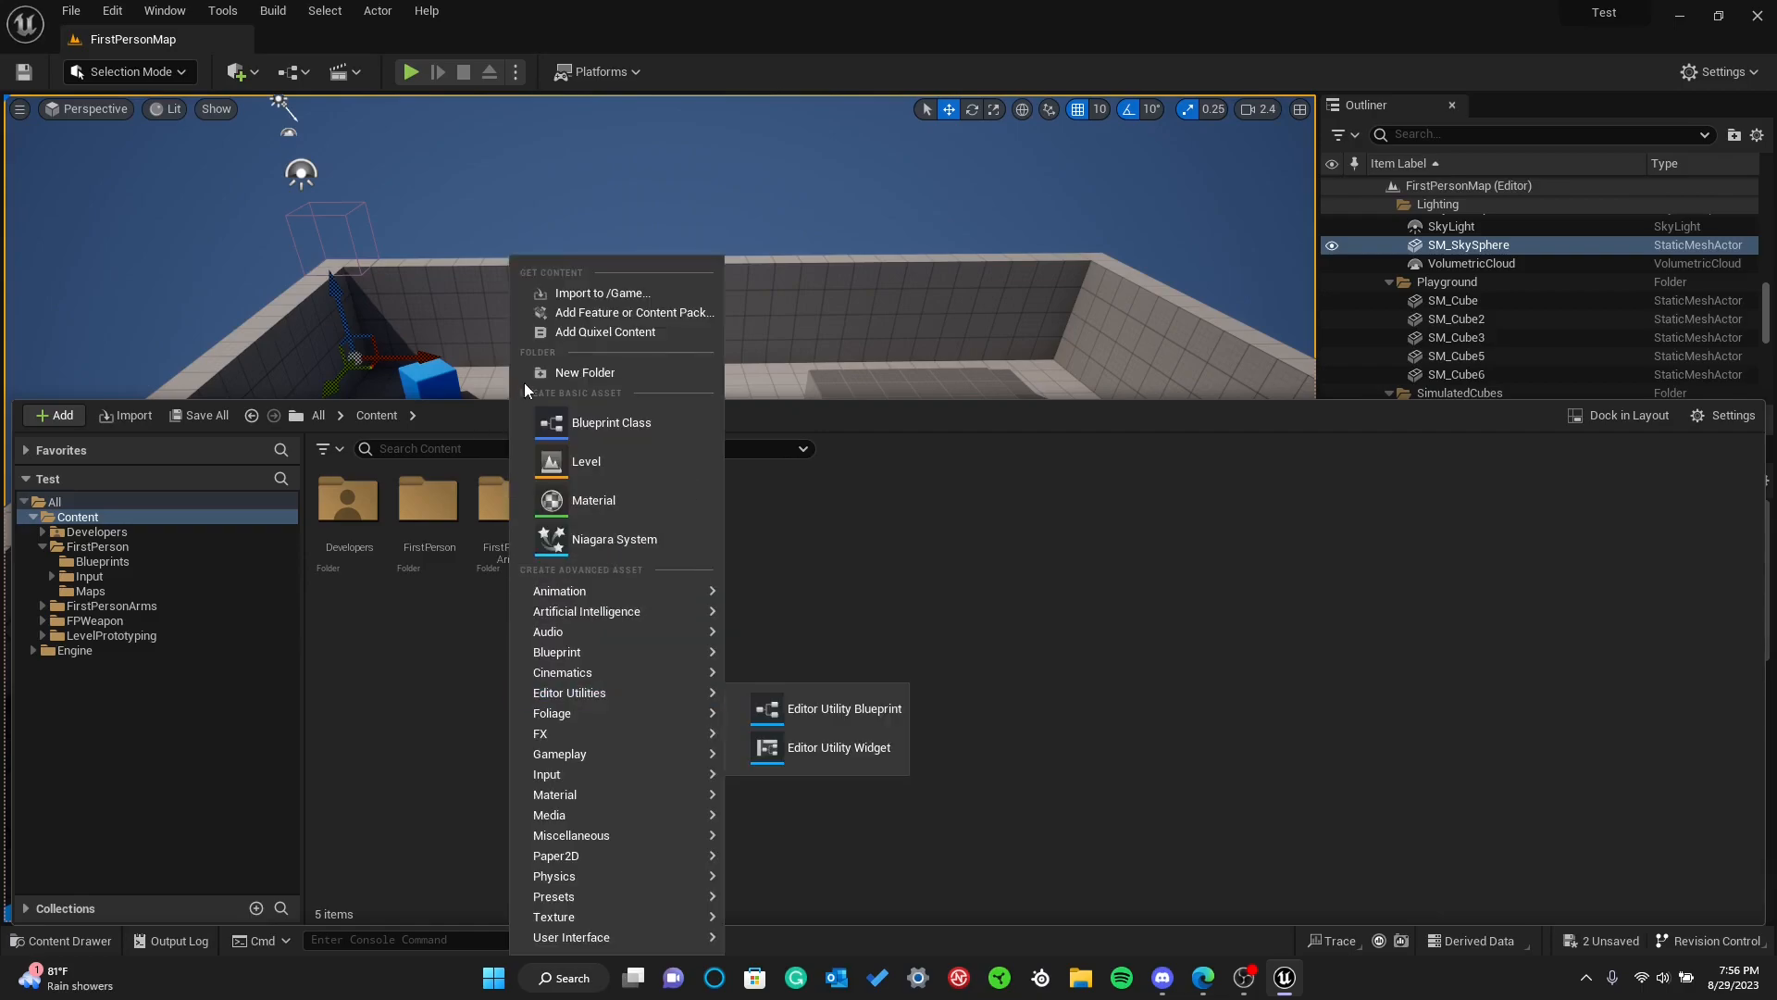
{"action": "left_click", "coordinate": [414, 643]}
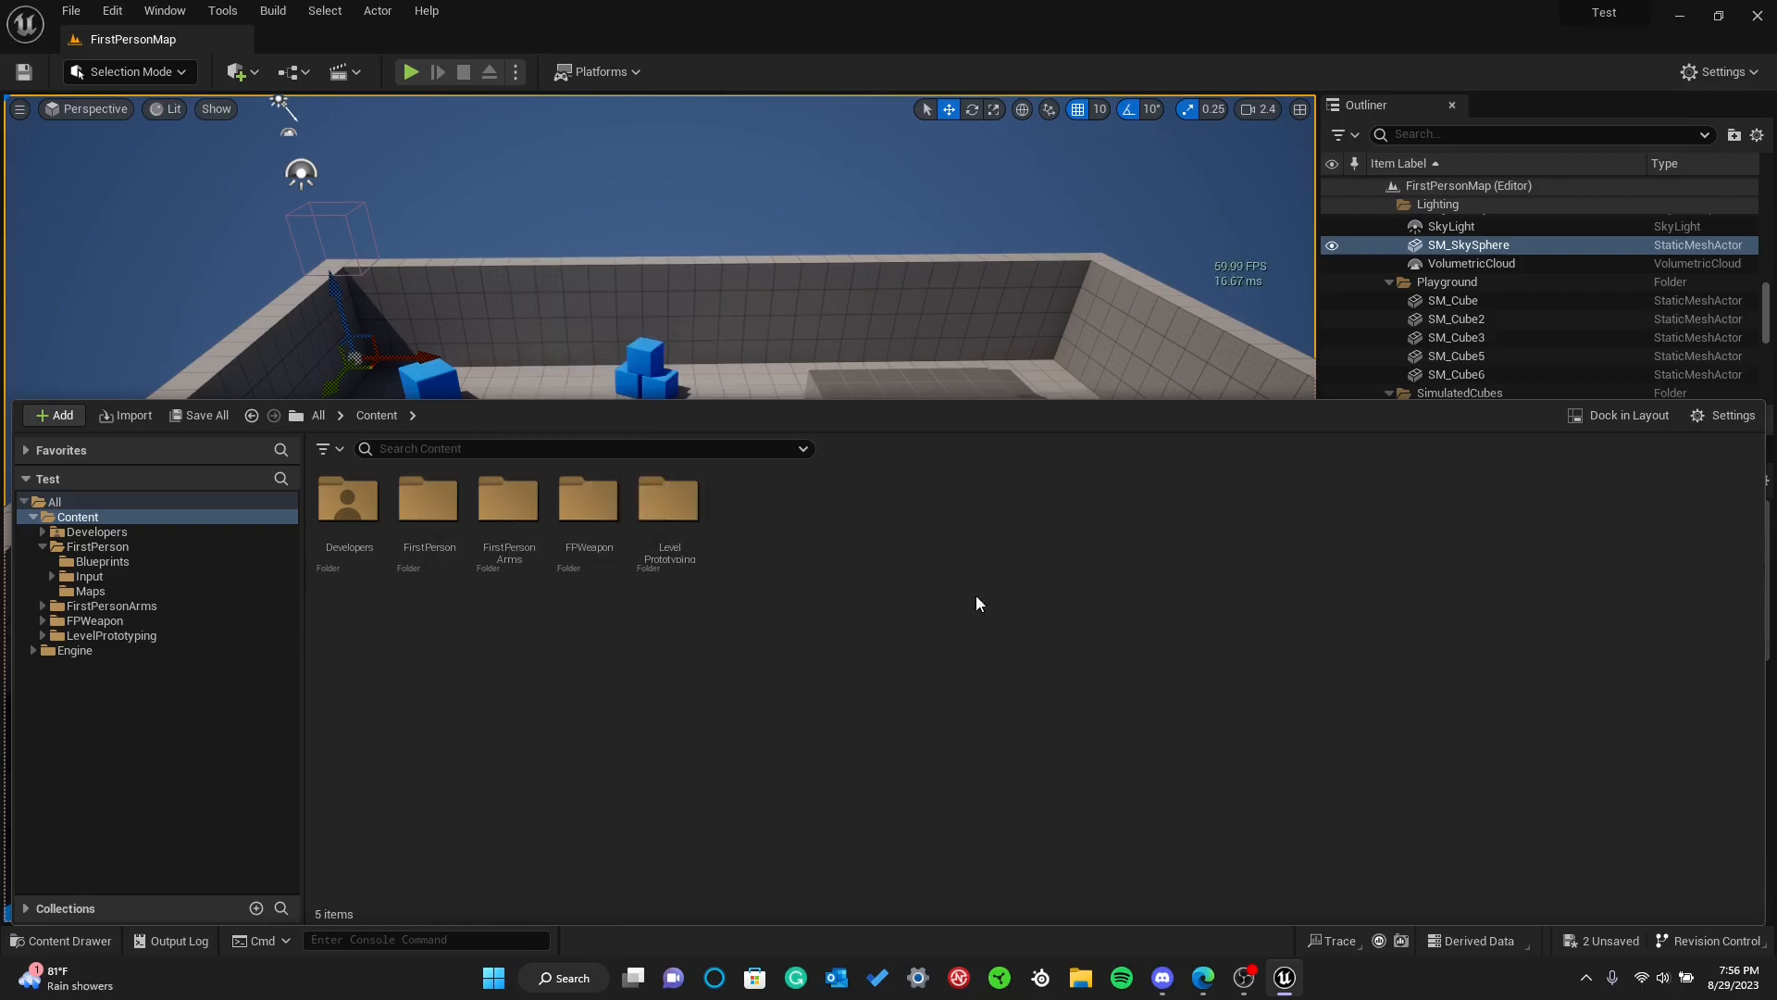
{"action": "right_click", "coordinate": [808, 664]}
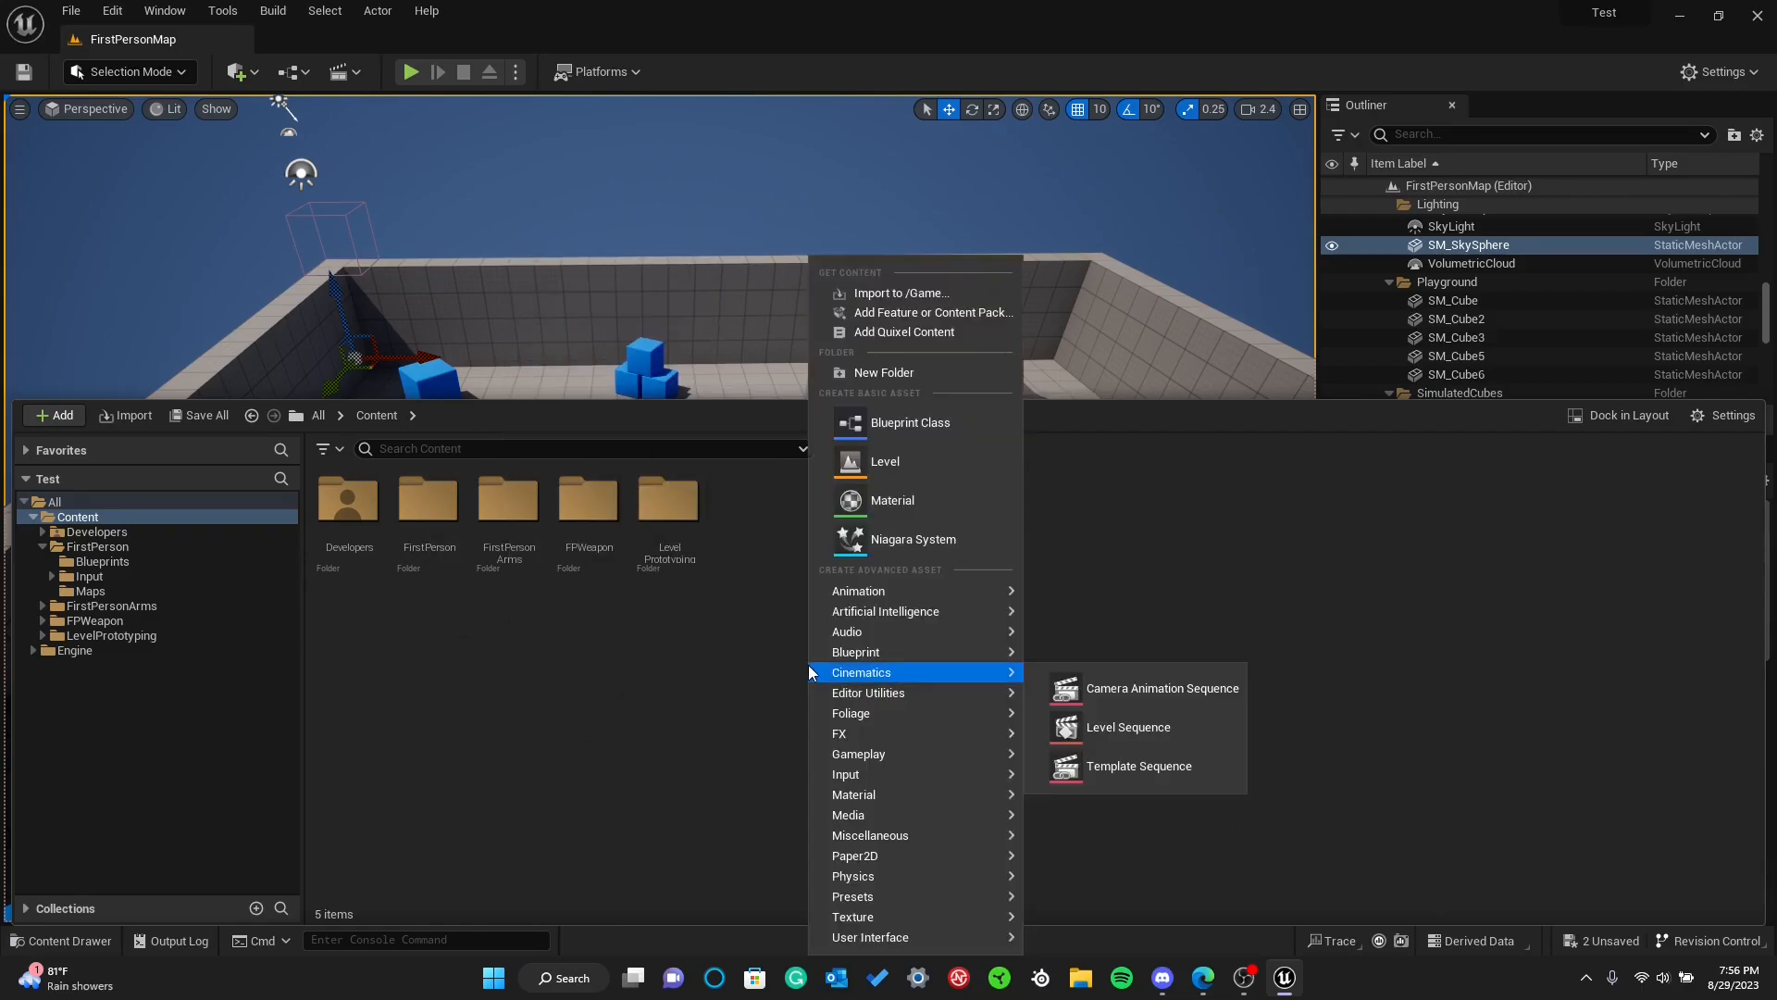
{"action": "left_click", "coordinate": [870, 373]}
{"action": "type", "text": "Maps"}
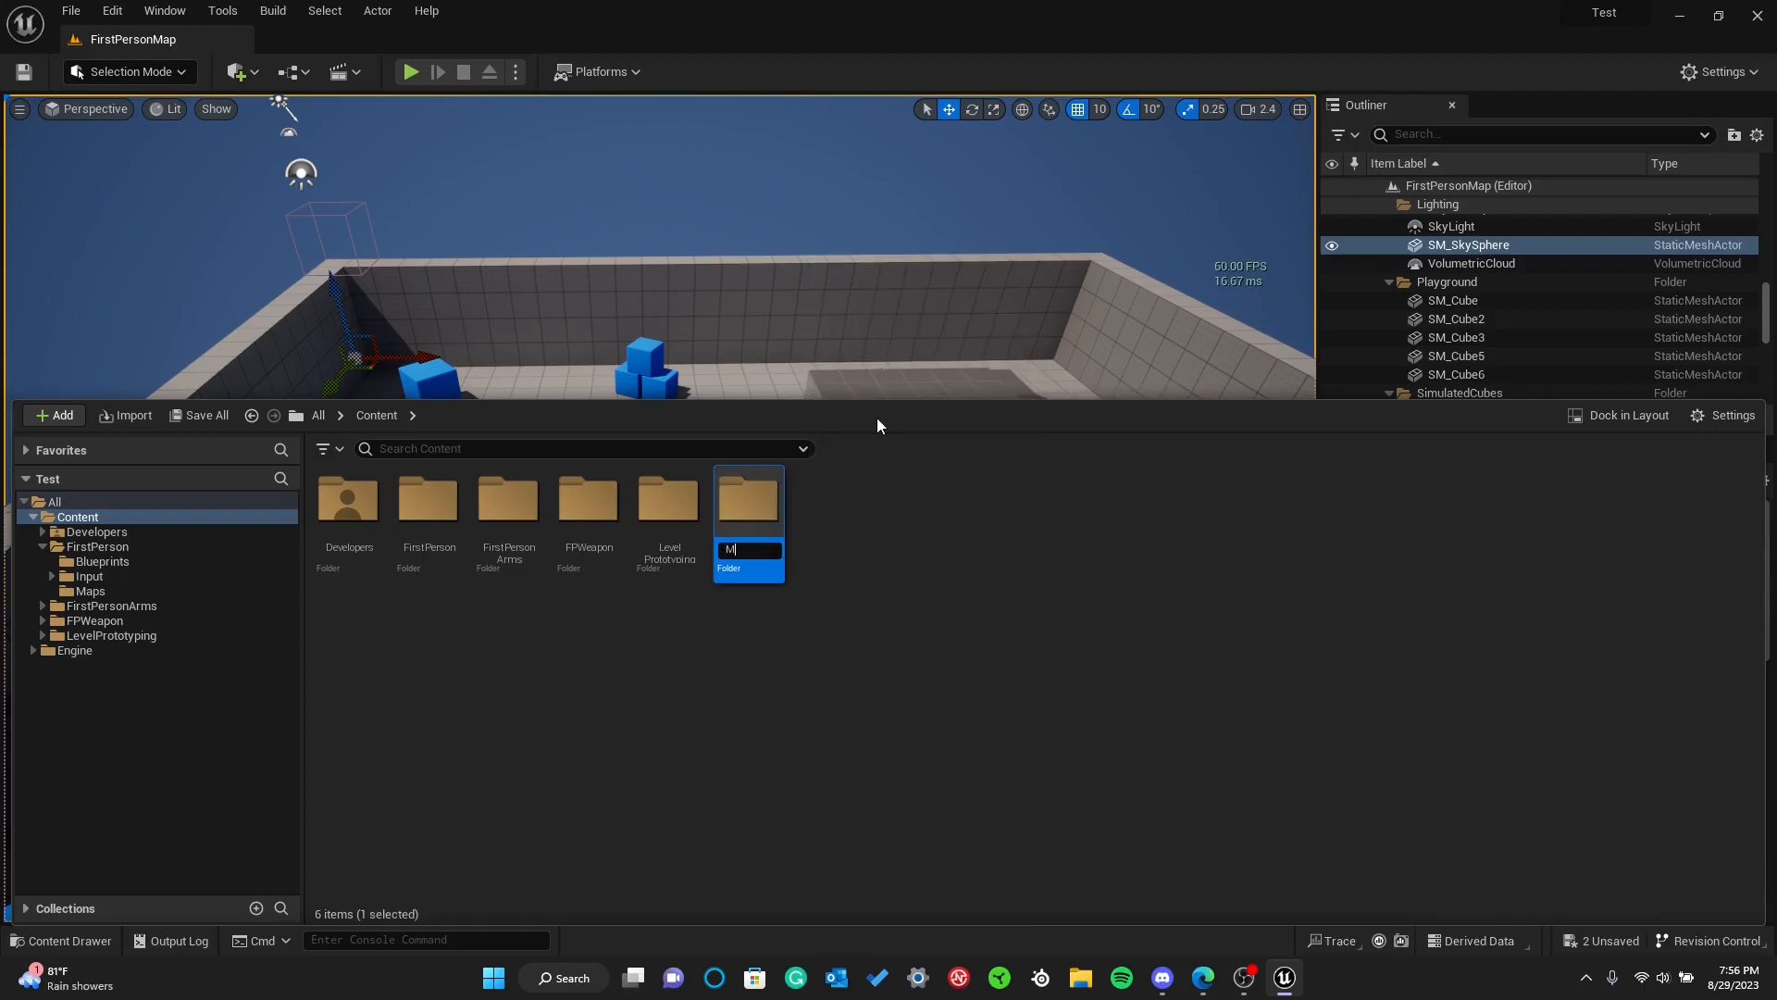
{"action": "key", "text": "Return"}
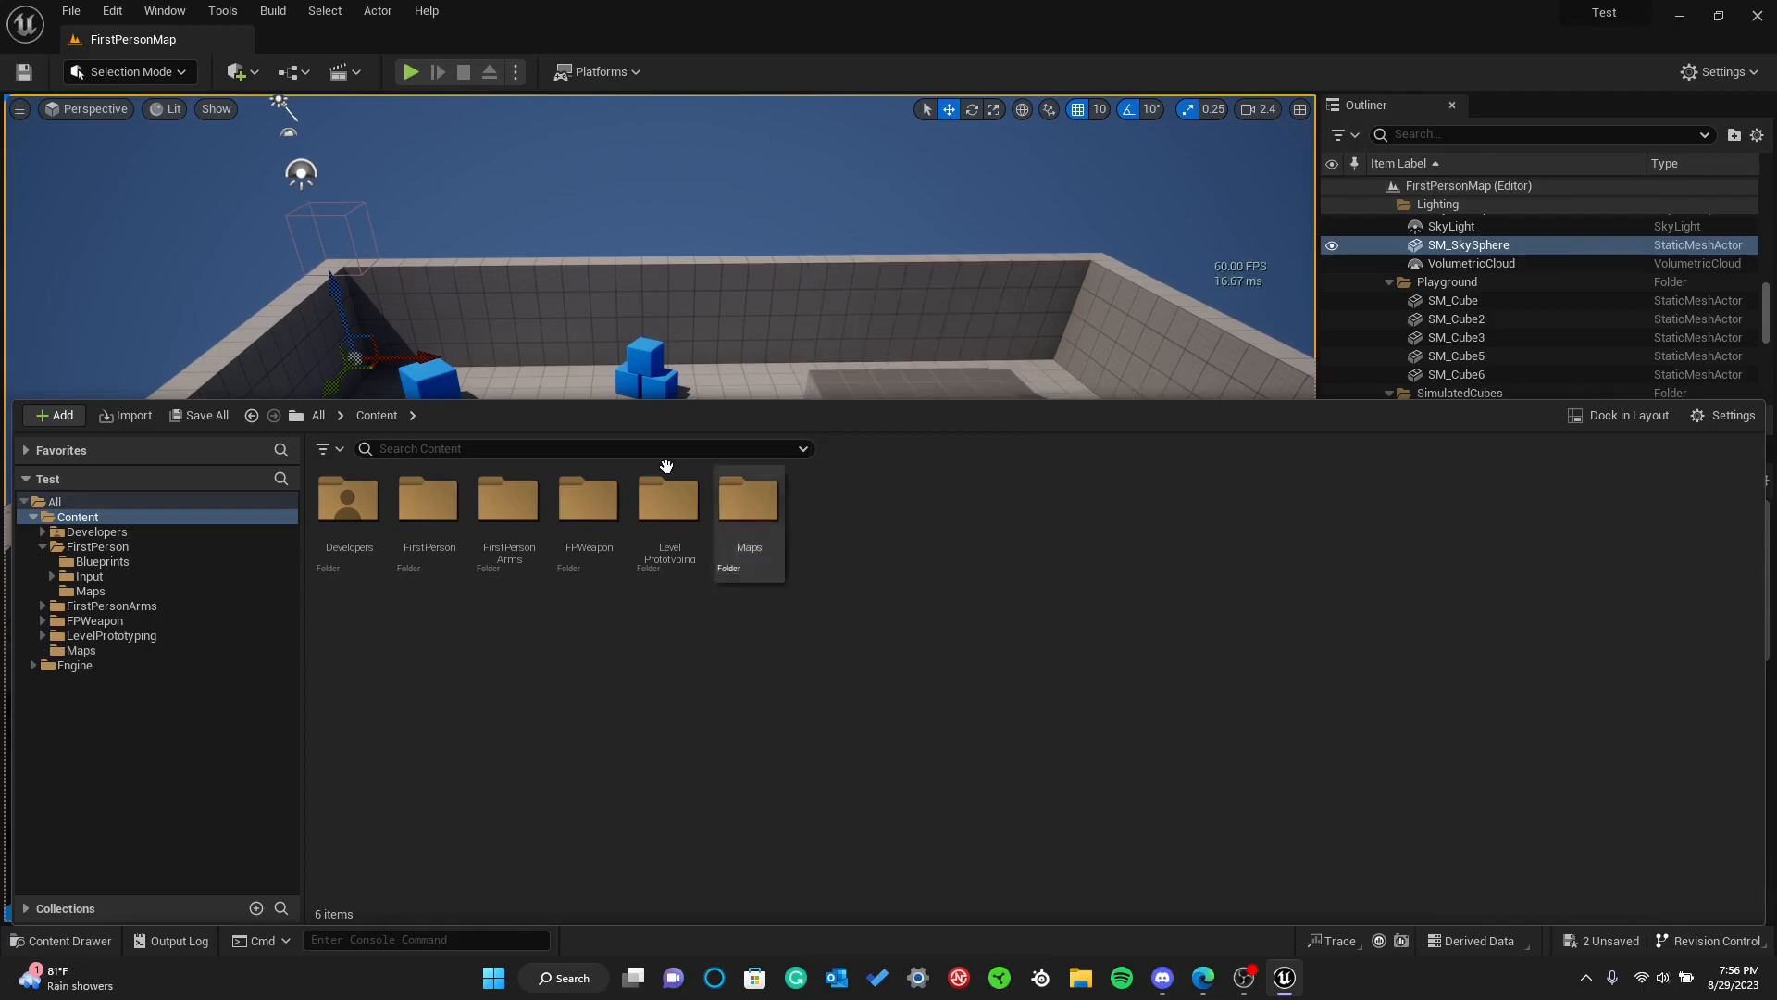
Fly around the first-person map, reopen the content drawer and open the new Maps folder
{"action": "left_click", "coordinate": [924, 100]}
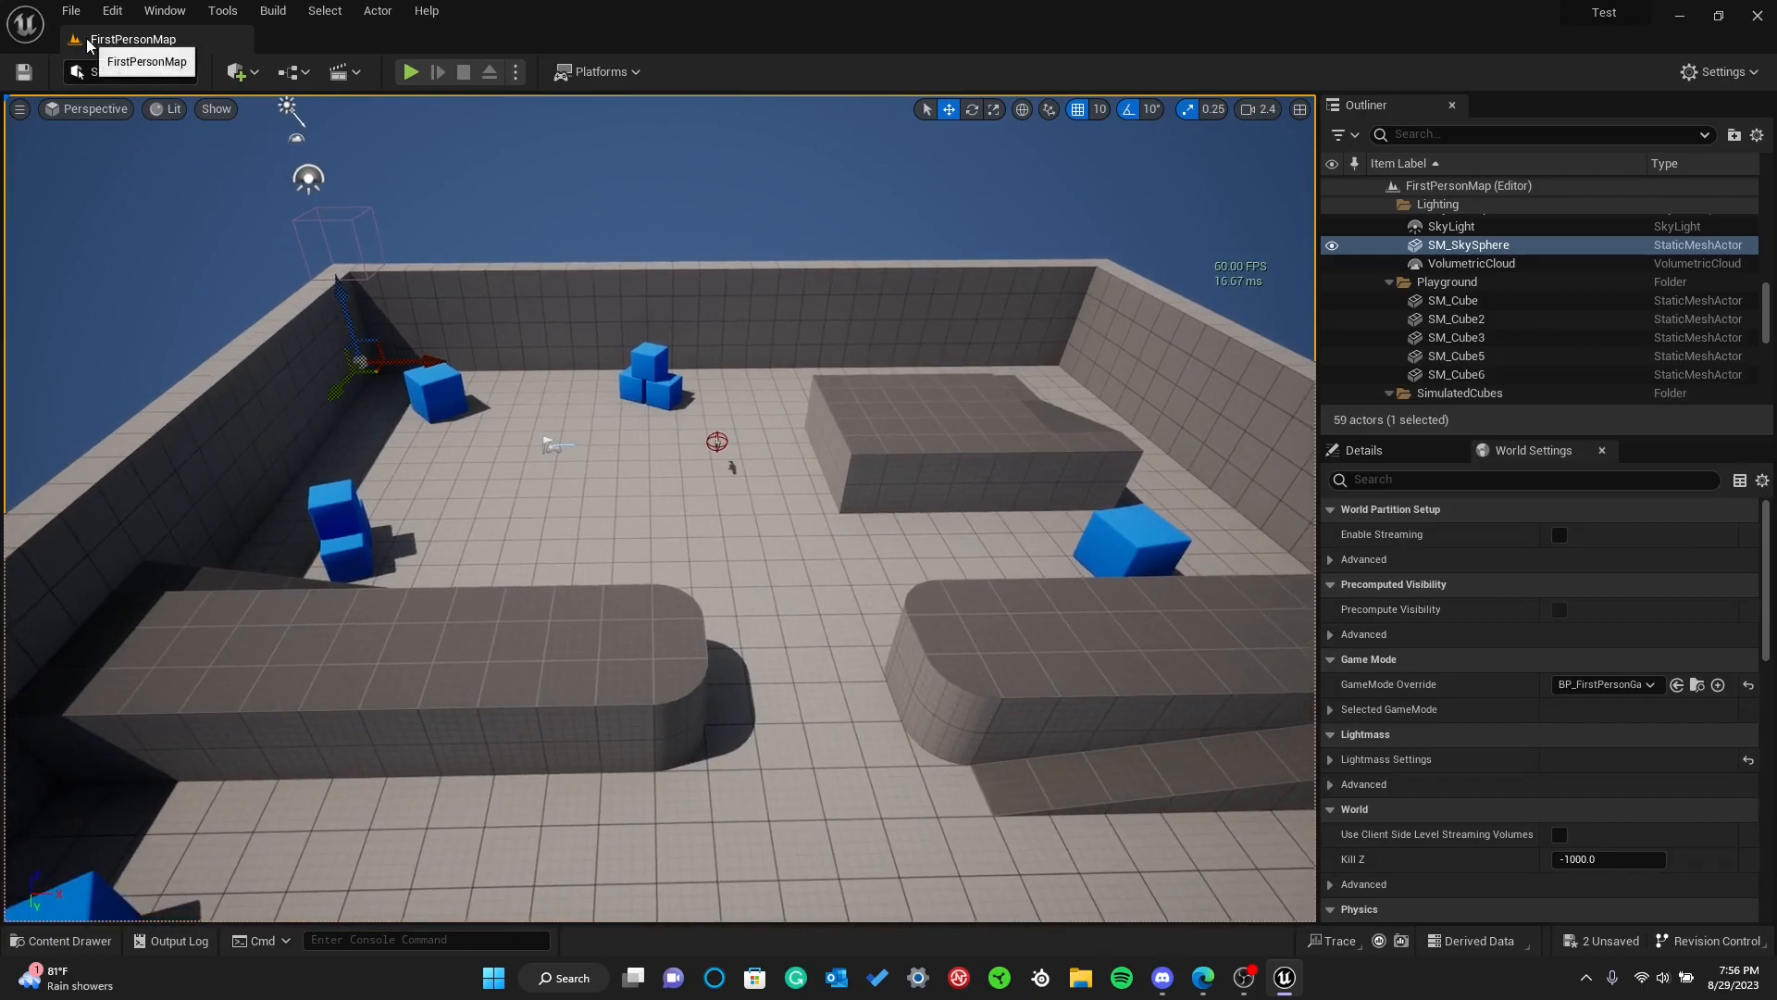
{"action": "mouse_move", "coordinate": [611, 444]}
{"action": "right_mouse_down"}
{"action": "mouse_move", "coordinate": [380, 398]}
{"action": "mouse_move", "coordinate": [296, 407]}
{"action": "mouse_move", "coordinate": [666, 453]}
{"action": "mouse_move", "coordinate": [639, 443]}
{"action": "right_mouse_up"}
{"action": "key", "text": "s"}
{"action": "key", "text": "w"}
{"action": "right_click_drag", "start_coordinate": [766, 555], "coordinate": [765, 453]}
{"action": "key", "text": "space"}
{"action": "key", "text": "ctrl+space"}
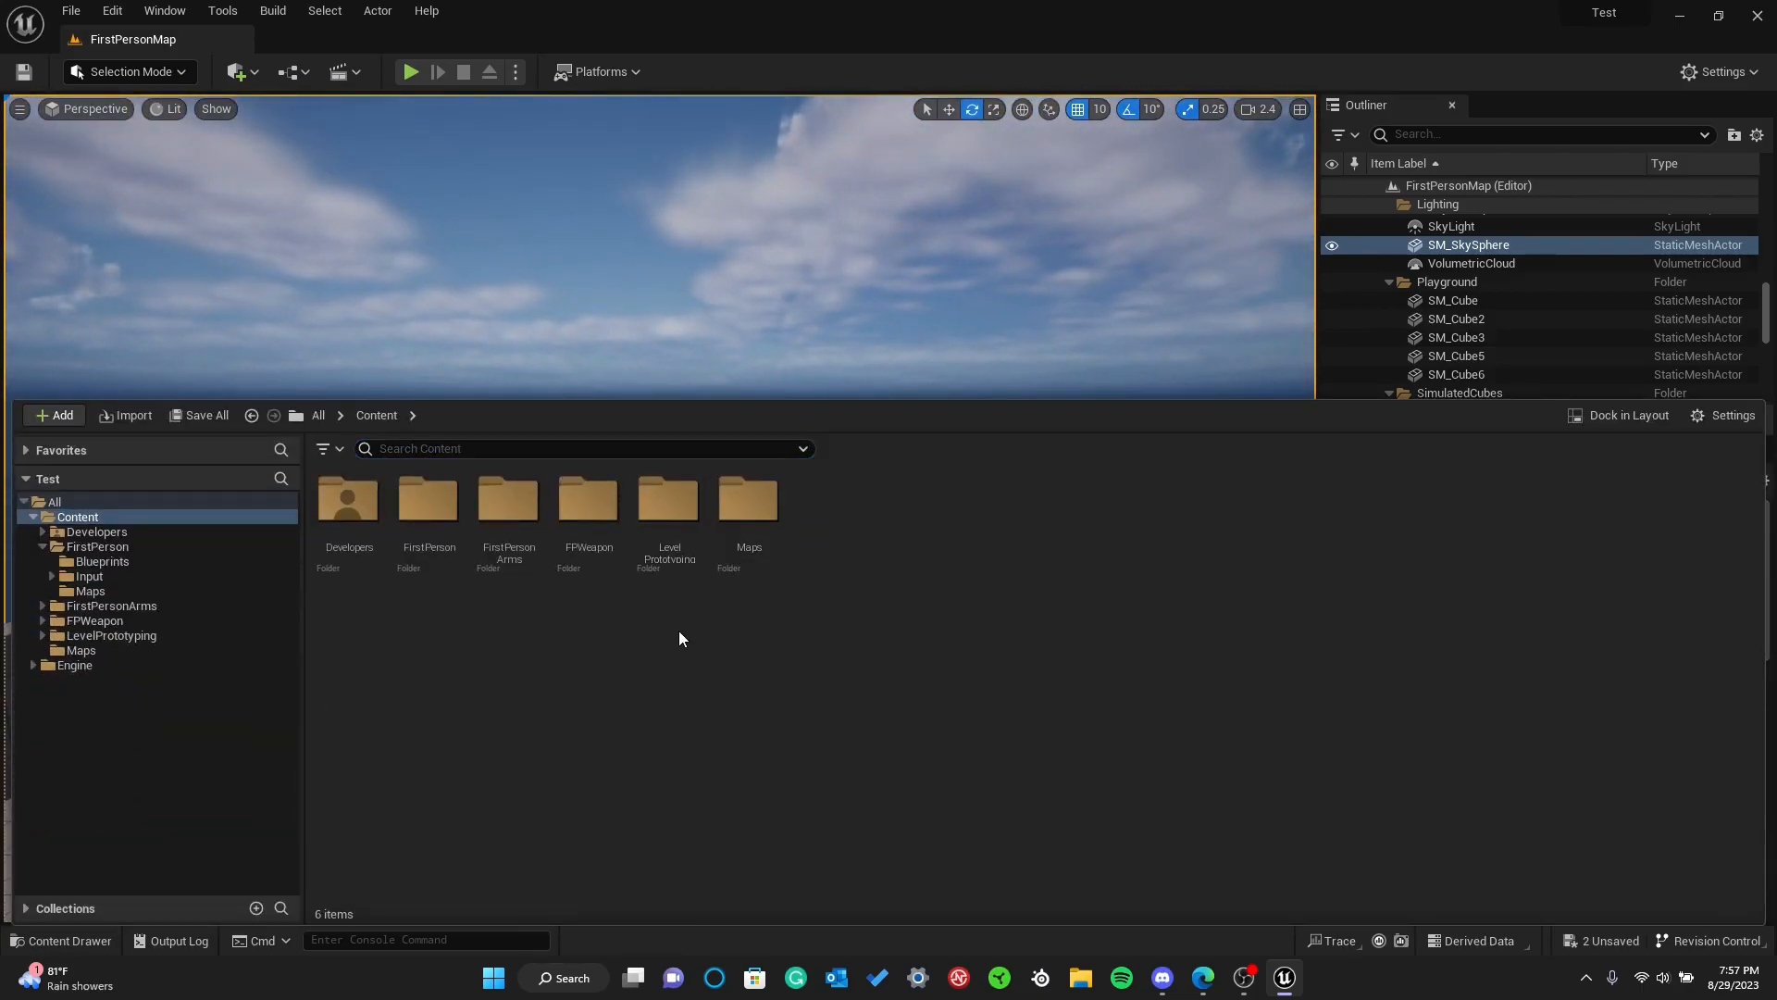
{"action": "double_click", "coordinate": [749, 520]}
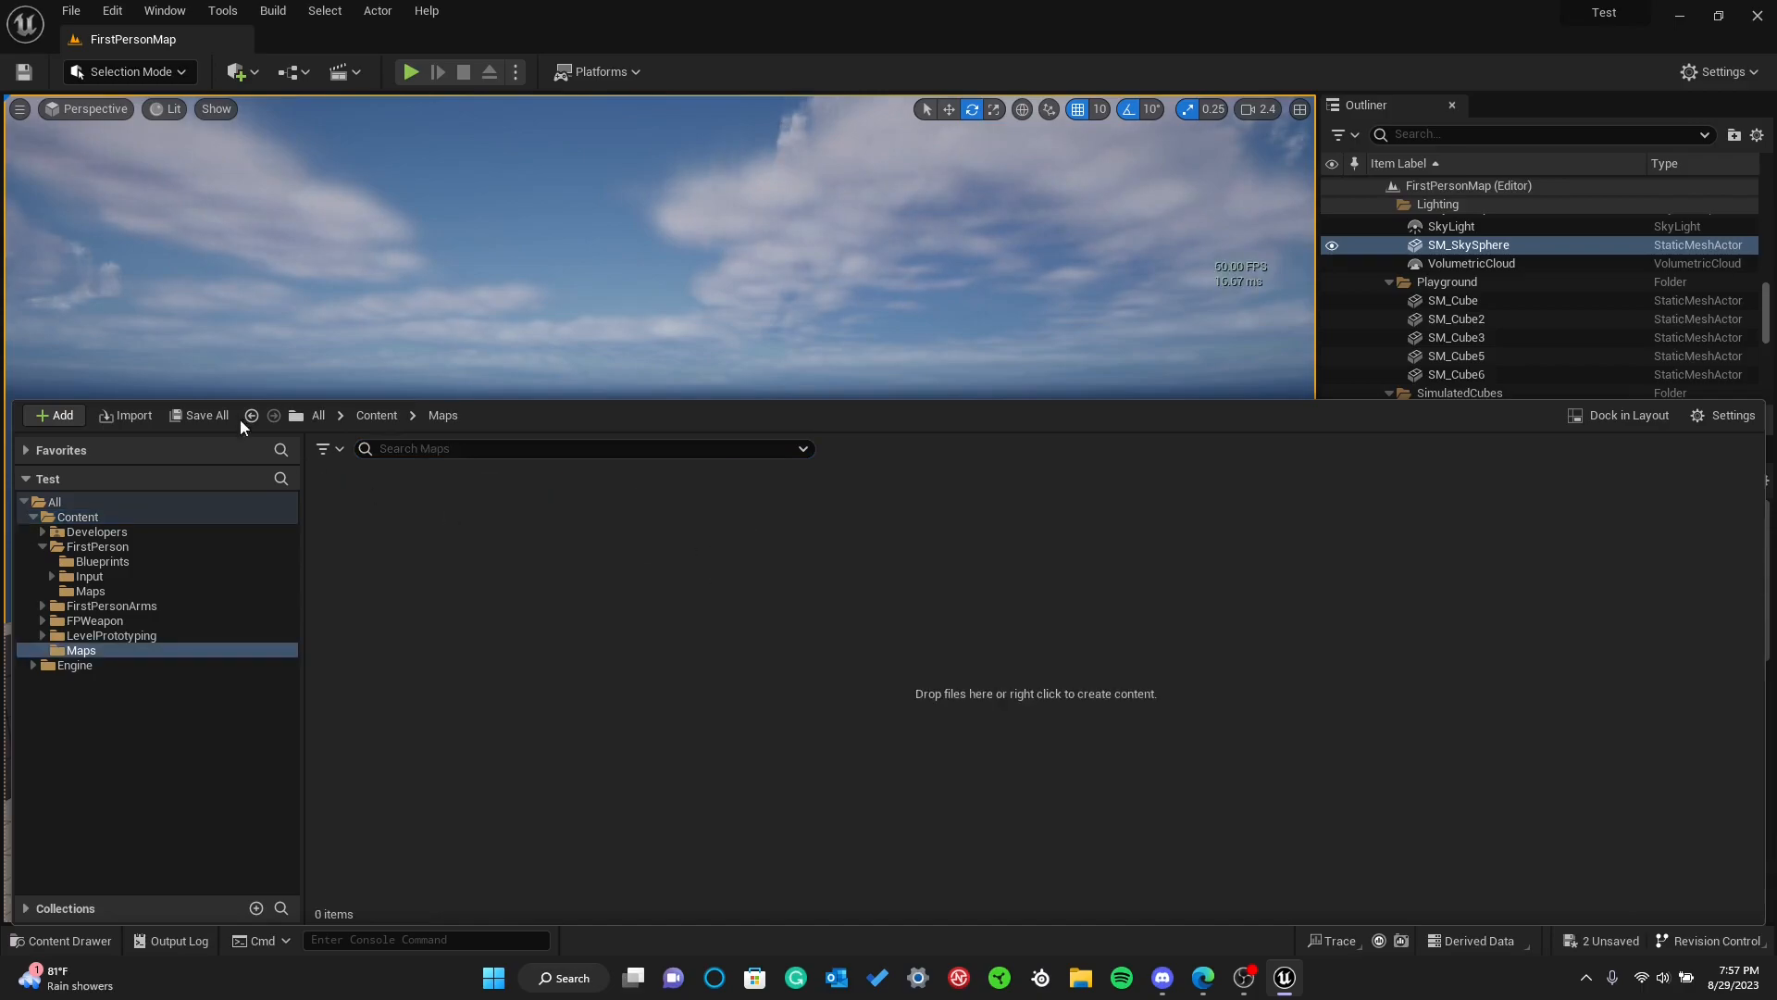
Create a new level from the Open World template, saving the pending changes to SM_Cube10 and SM_SkySphere
{"action": "left_click", "coordinate": [71, 12]}
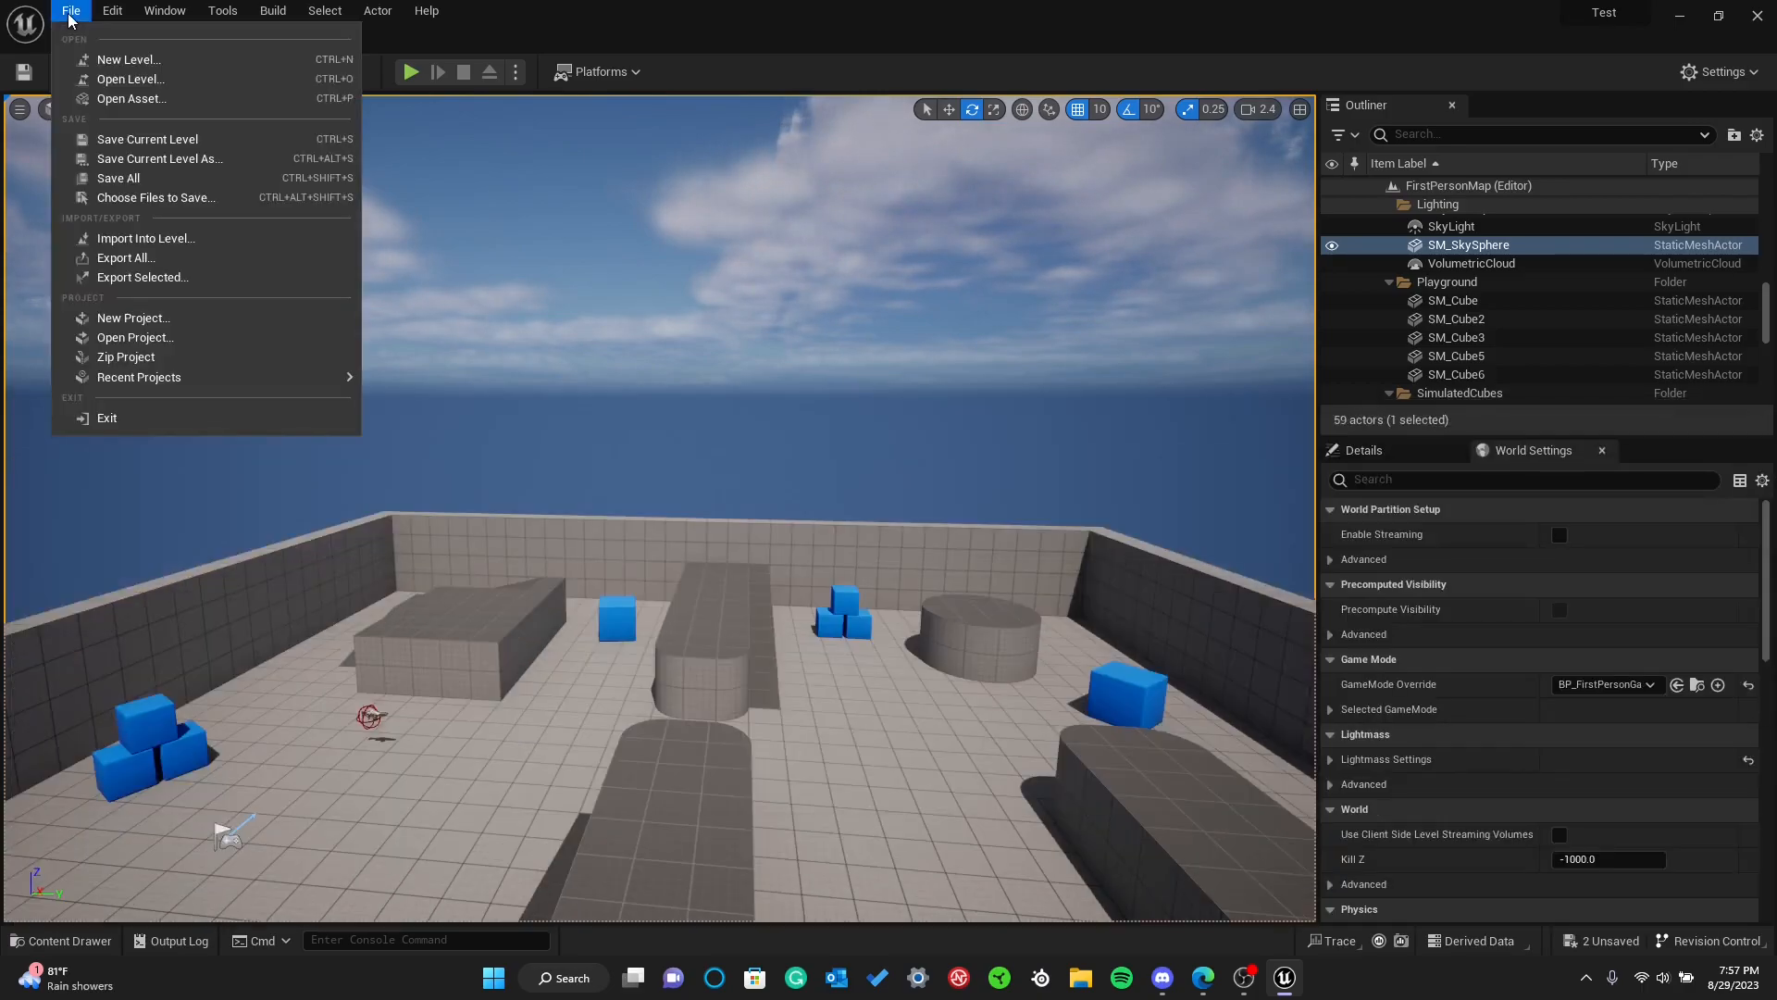
{"action": "left_click", "coordinate": [125, 60]}
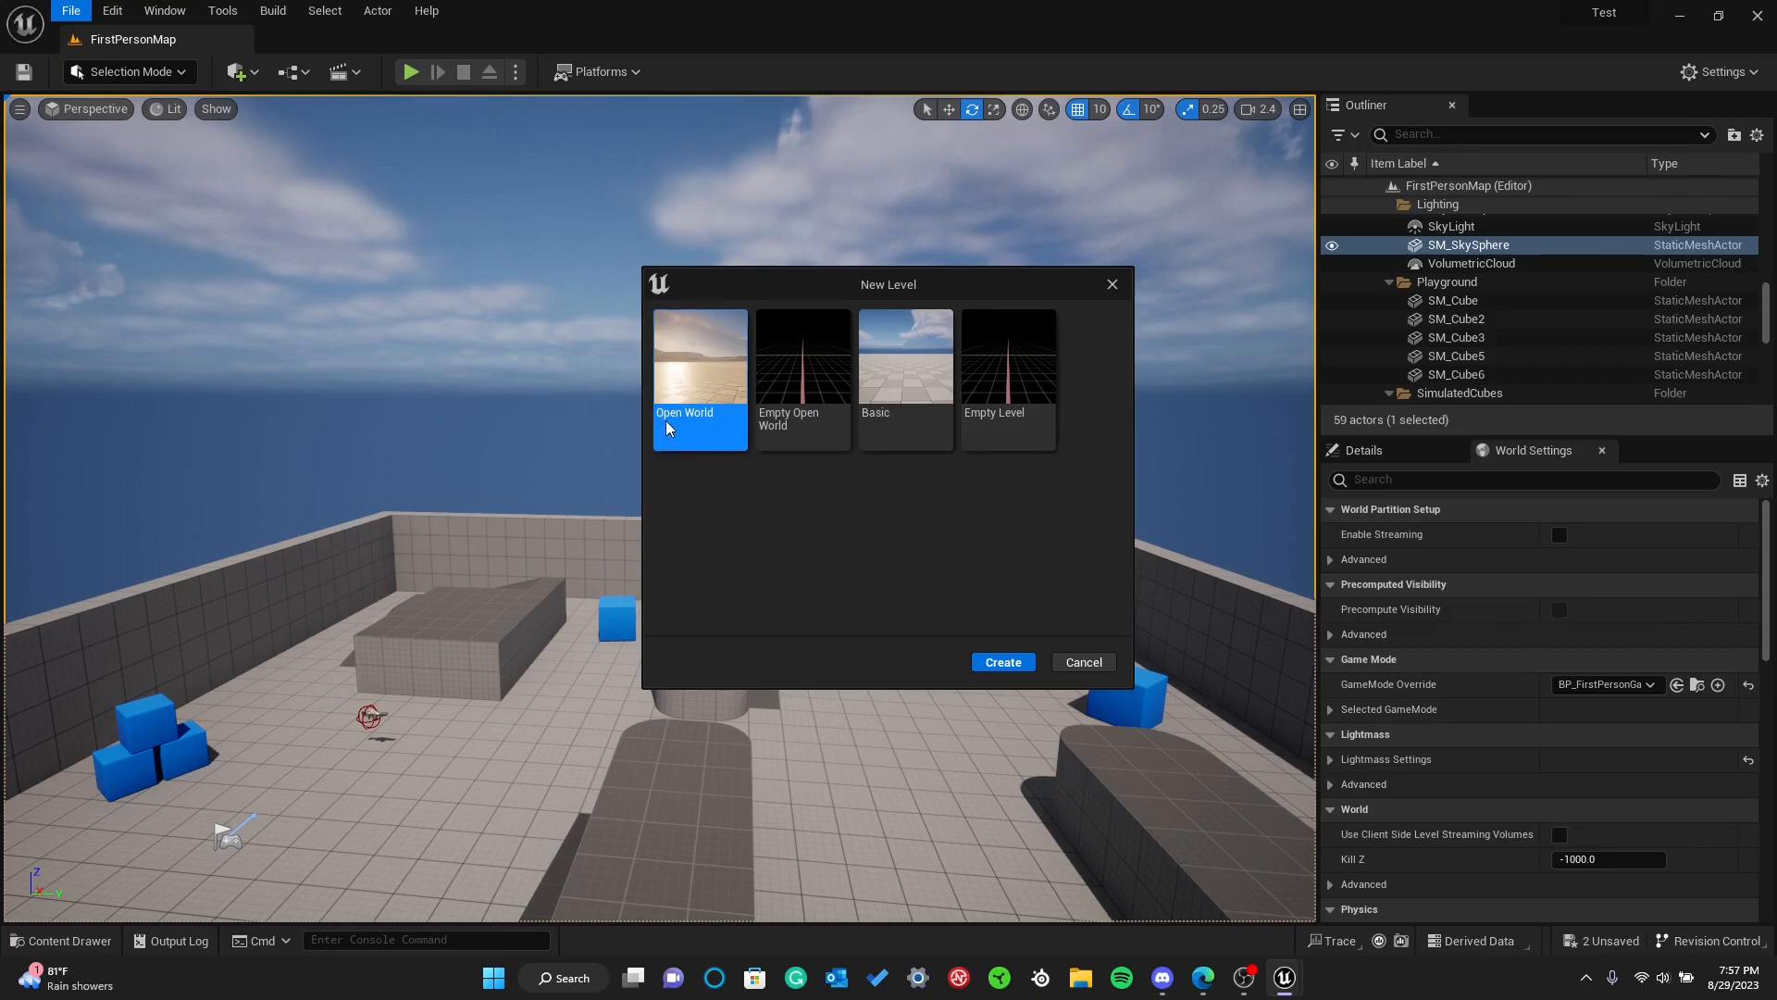
{"action": "left_click", "coordinate": [1001, 663]}
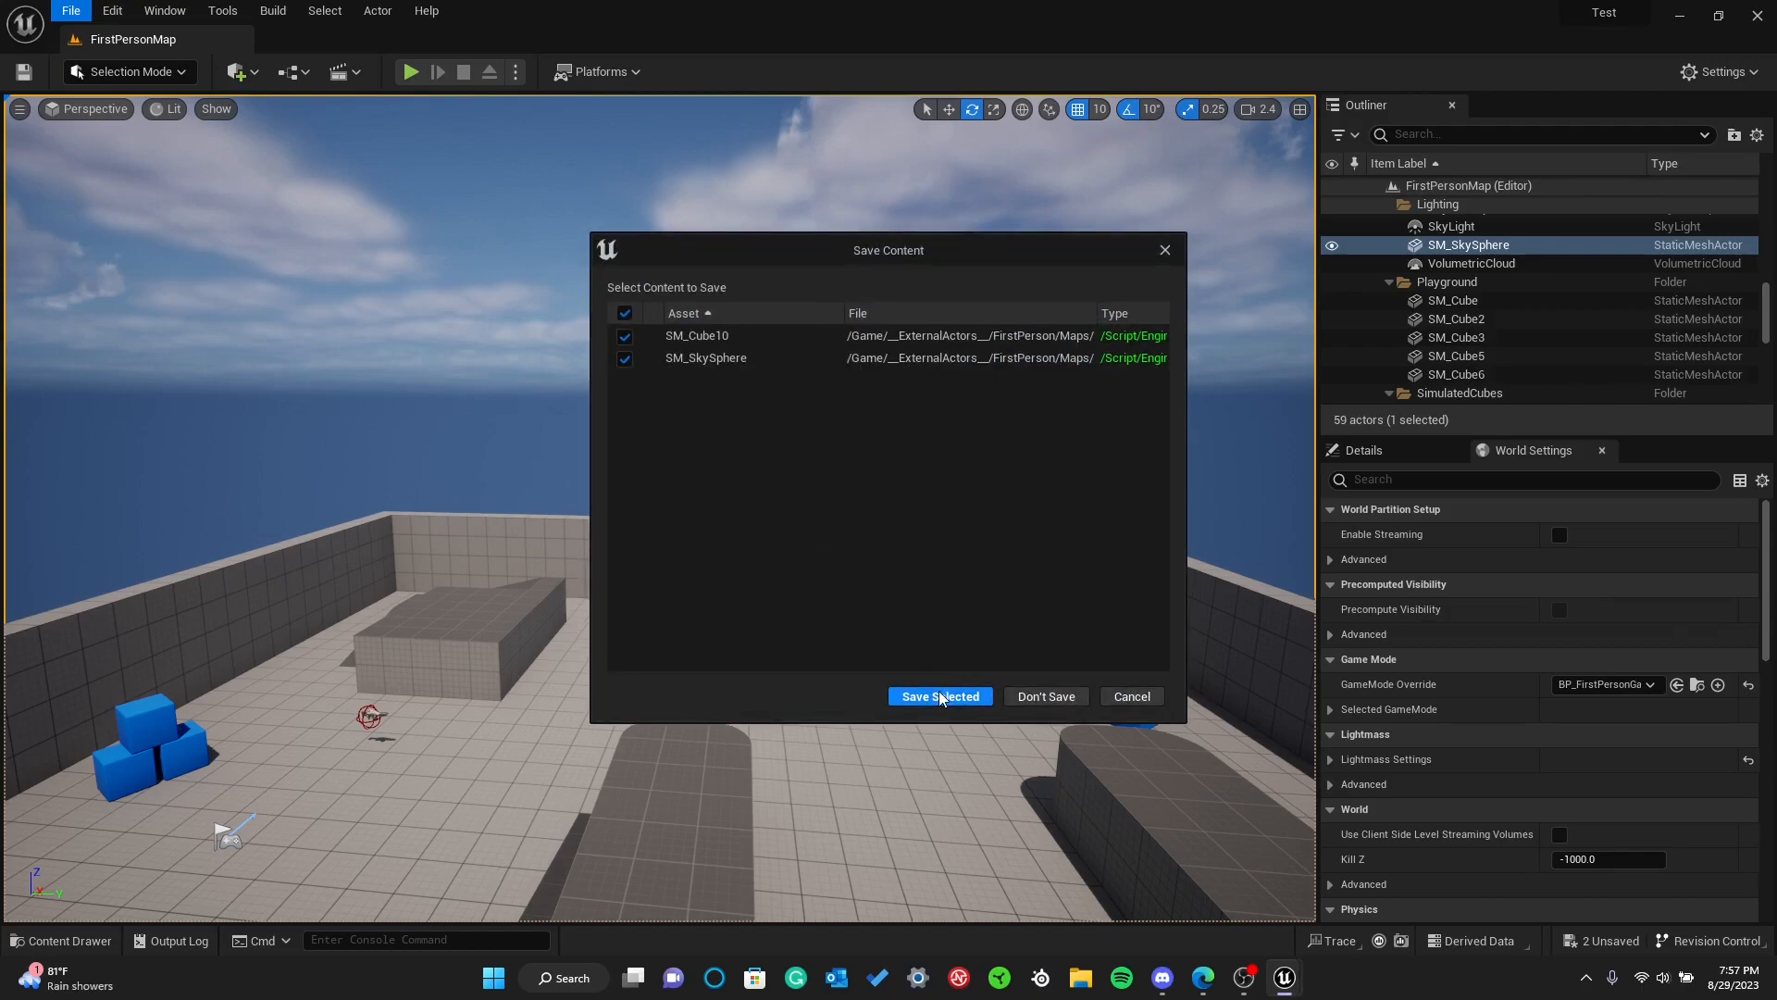
{"action": "left_click", "coordinate": [912, 696]}
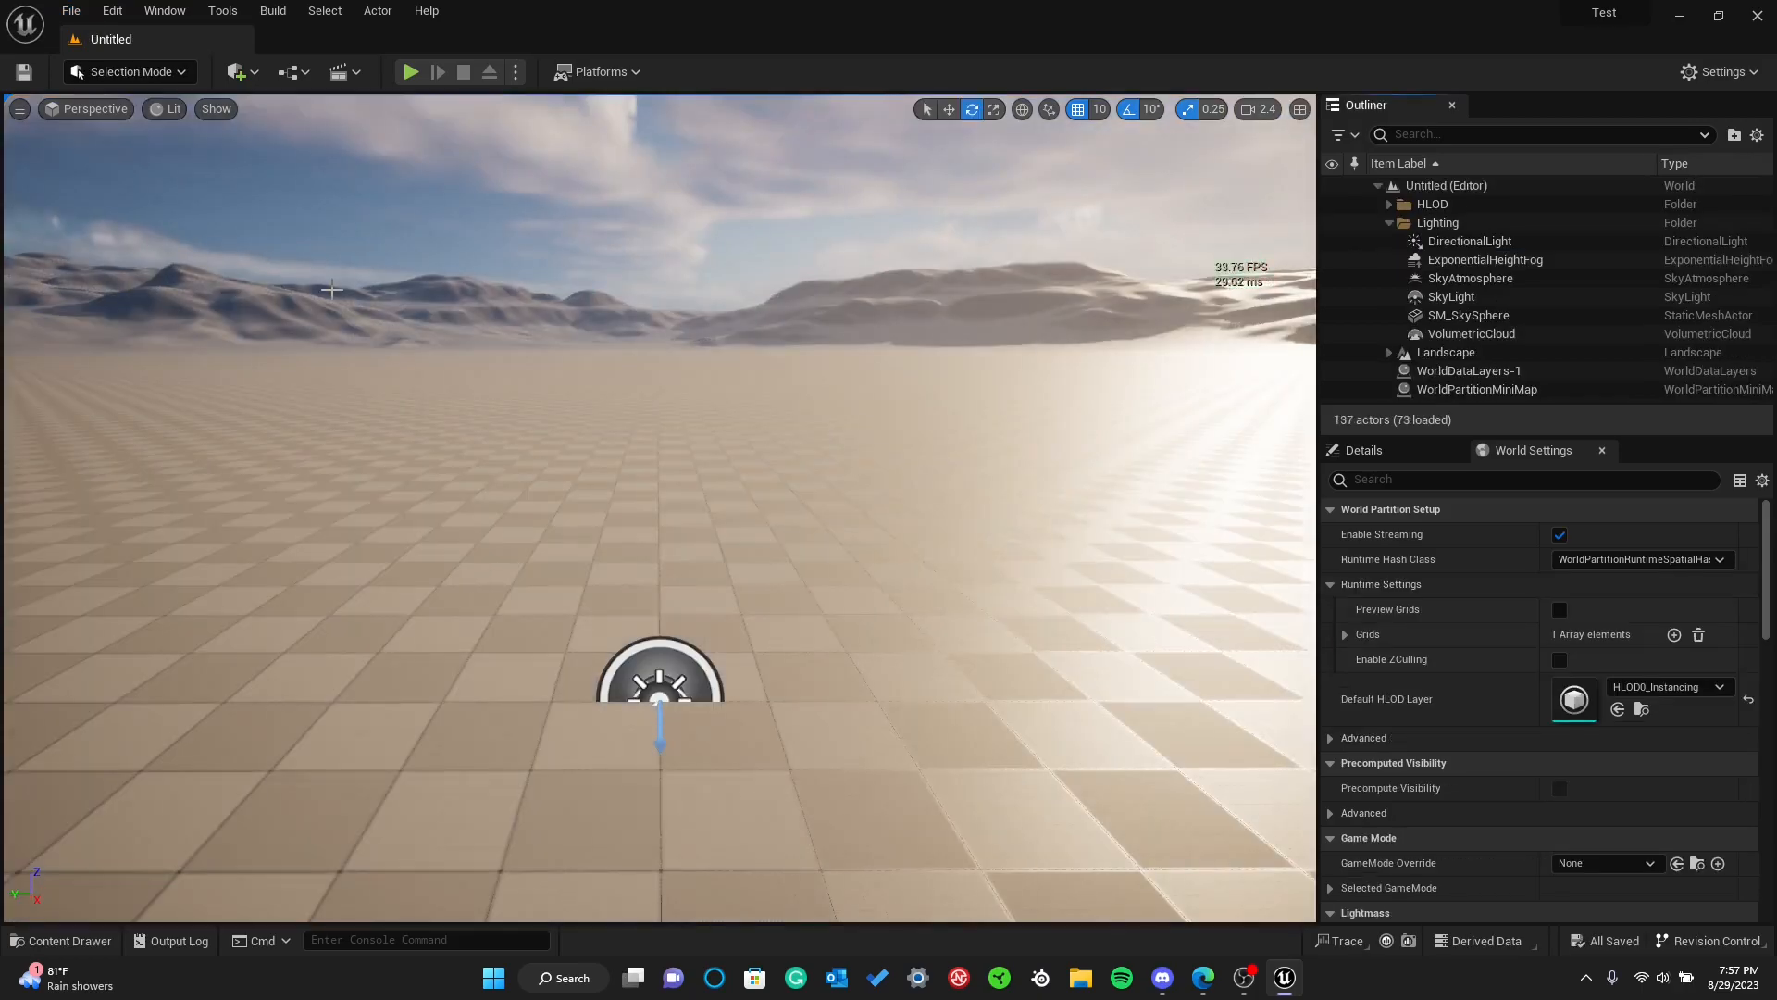
Fly over the open world landscape and delete several landscape pieces and the sky sphere
{"action": "right_click_drag", "start_coordinate": [230, 315], "coordinate": [759, 772]}
{"action": "key", "text": "s"}
{"action": "key", "text": "s"}
{"action": "left_click", "coordinate": [543, 406]}
{"action": "right_click_drag", "start_coordinate": [543, 405], "coordinate": [500, 469]}
{"action": "key", "text": "Delete"}
{"action": "left_click", "coordinate": [813, 441]}
{"action": "key", "text": "Delete"}
{"action": "left_click", "coordinate": [645, 446]}
{"action": "left_click", "coordinate": [623, 448]}
{"action": "key", "text": "Delete"}
{"action": "right_click_drag", "start_coordinate": [624, 448], "coordinate": [593, 324]}
{"action": "left_click", "coordinate": [630, 431]}
{"action": "key", "text": "Delete"}
Undo the rotation and the deletions of the landscape pieces and the sky sphere
{"action": "key", "text": "ctrl+z"}
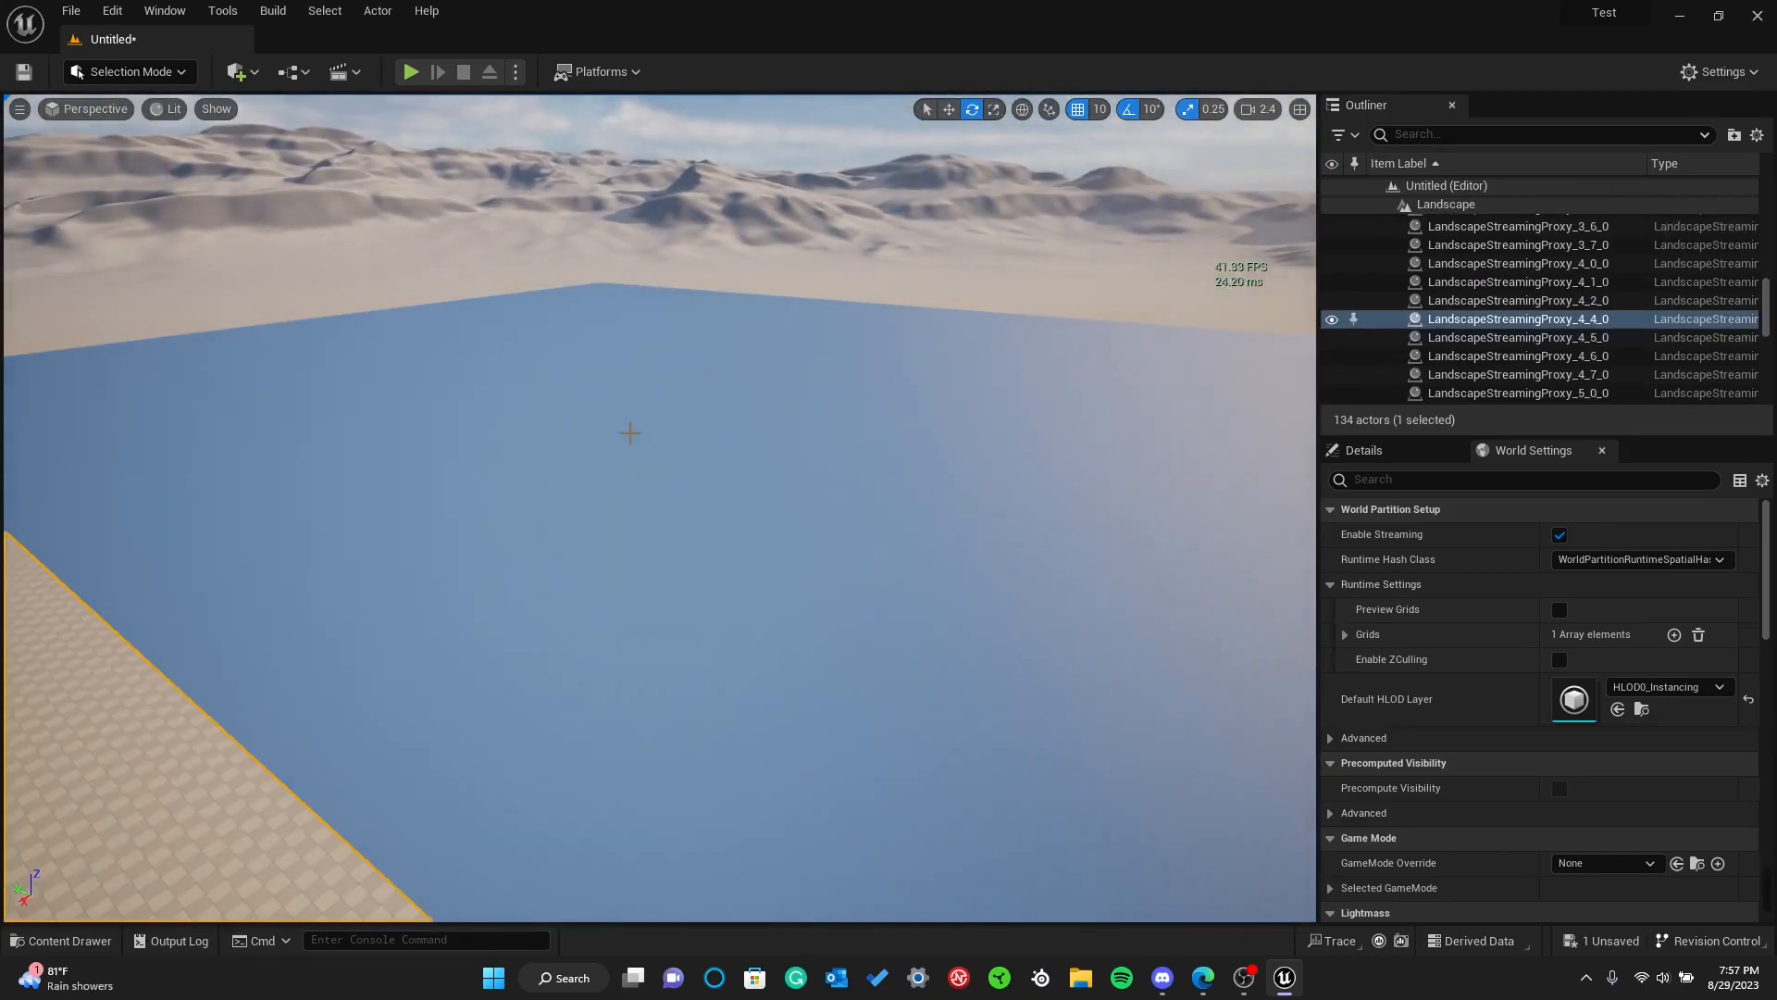
{"action": "key", "text": "ctrl+z"}
{"action": "key", "text": "ctrl+z"}
{"action": "key", "text": "ctrl+z"}
{"action": "right_click_drag", "start_coordinate": [624, 432], "coordinate": [832, 435]}
{"action": "key", "text": "ctrl+z"}
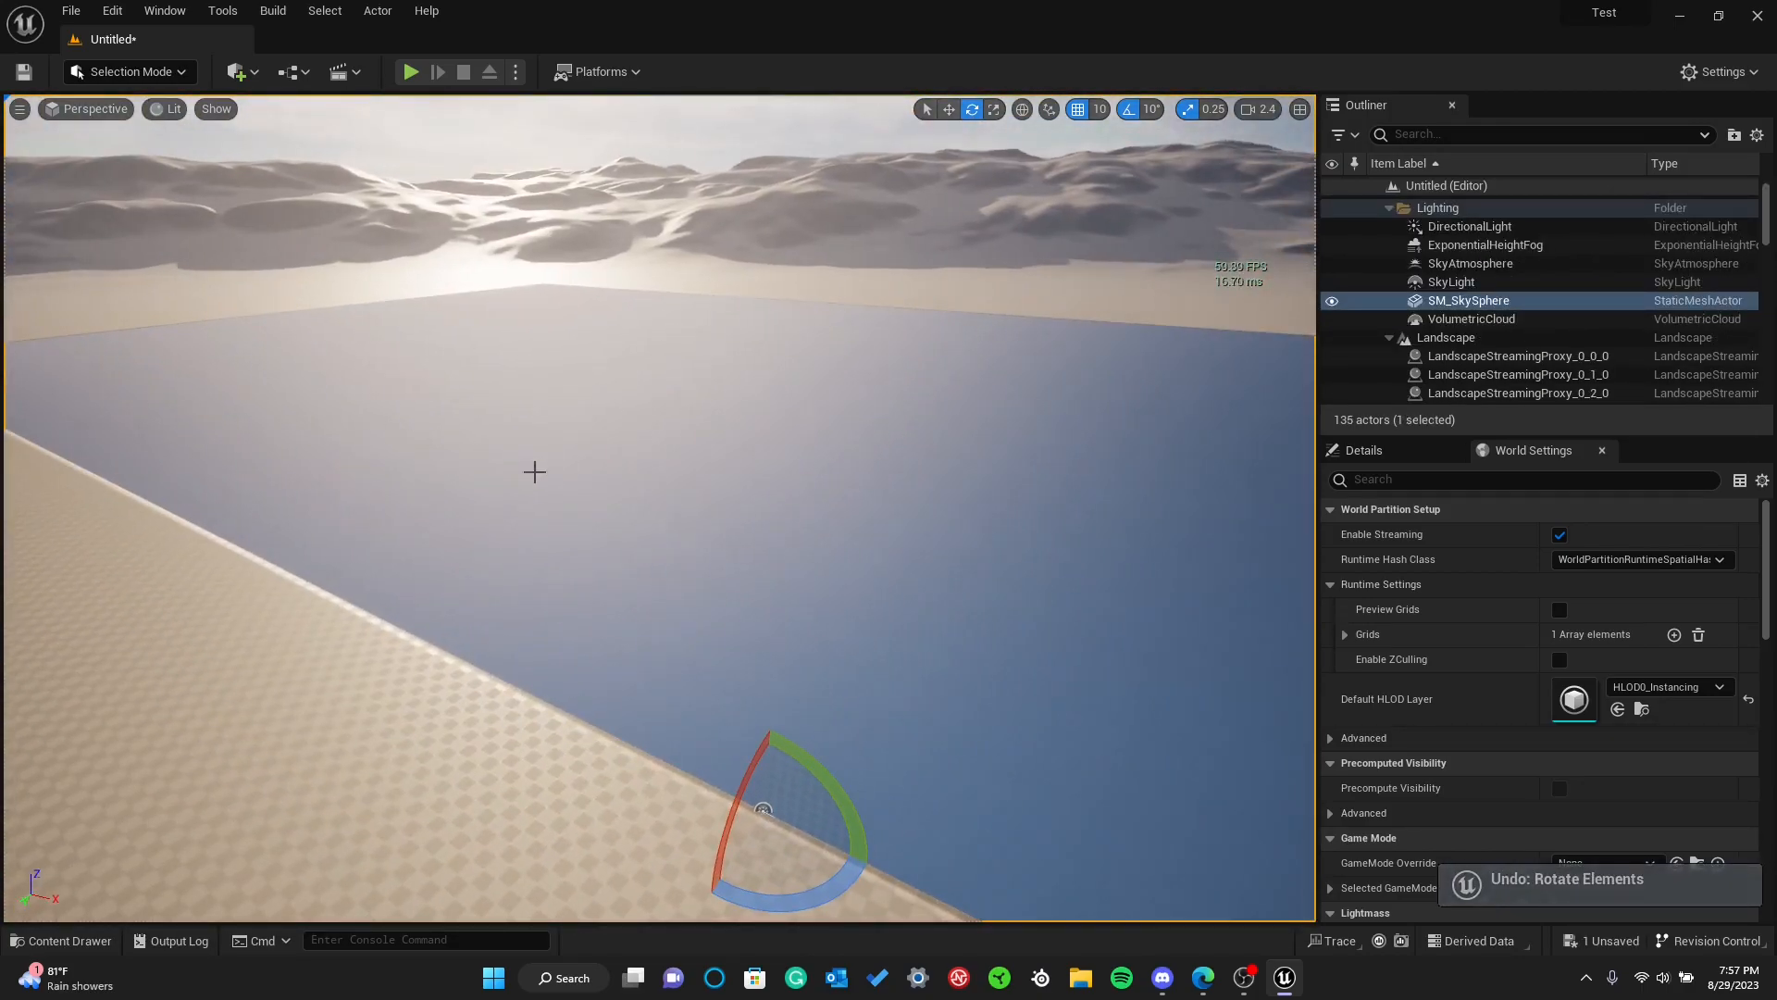
{"action": "key", "text": "ctrl+z"}
{"action": "key", "text": "ctrl+z"}
{"action": "key", "text": "ctrl+z"}
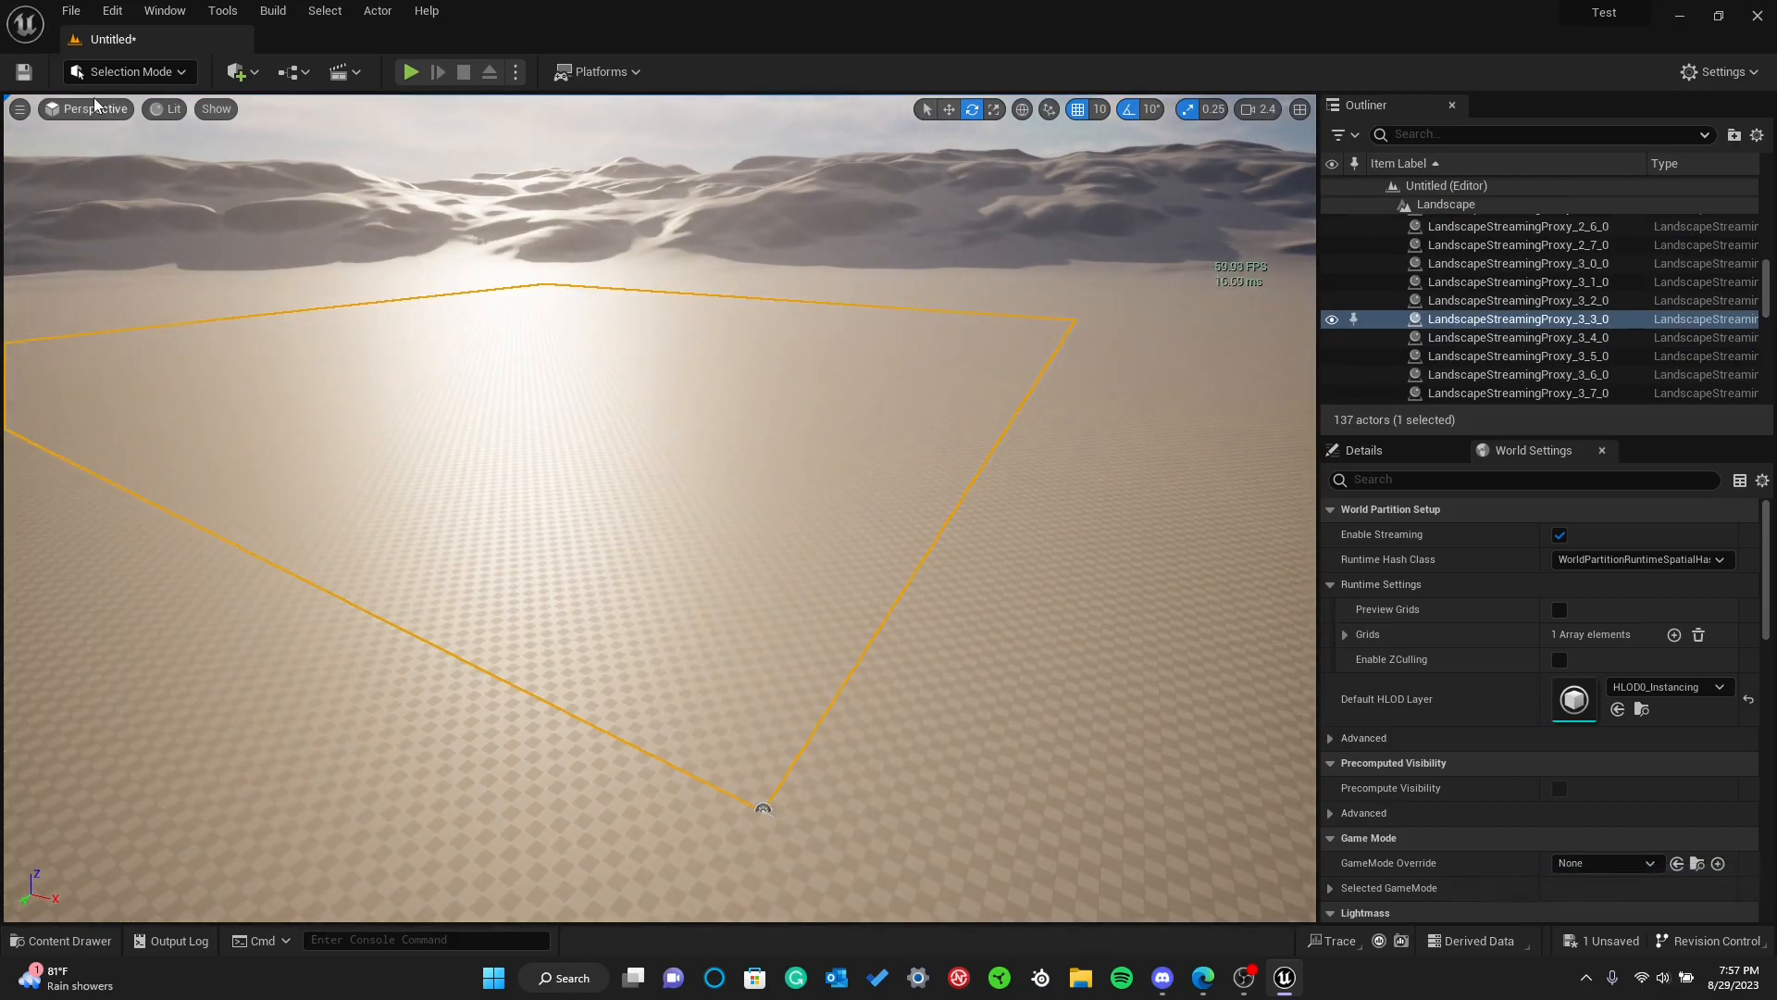
{"action": "left_click", "coordinate": [70, 11]}
{"action": "left_click", "coordinate": [102, 62]}
{"action": "left_click", "coordinate": [780, 354]}
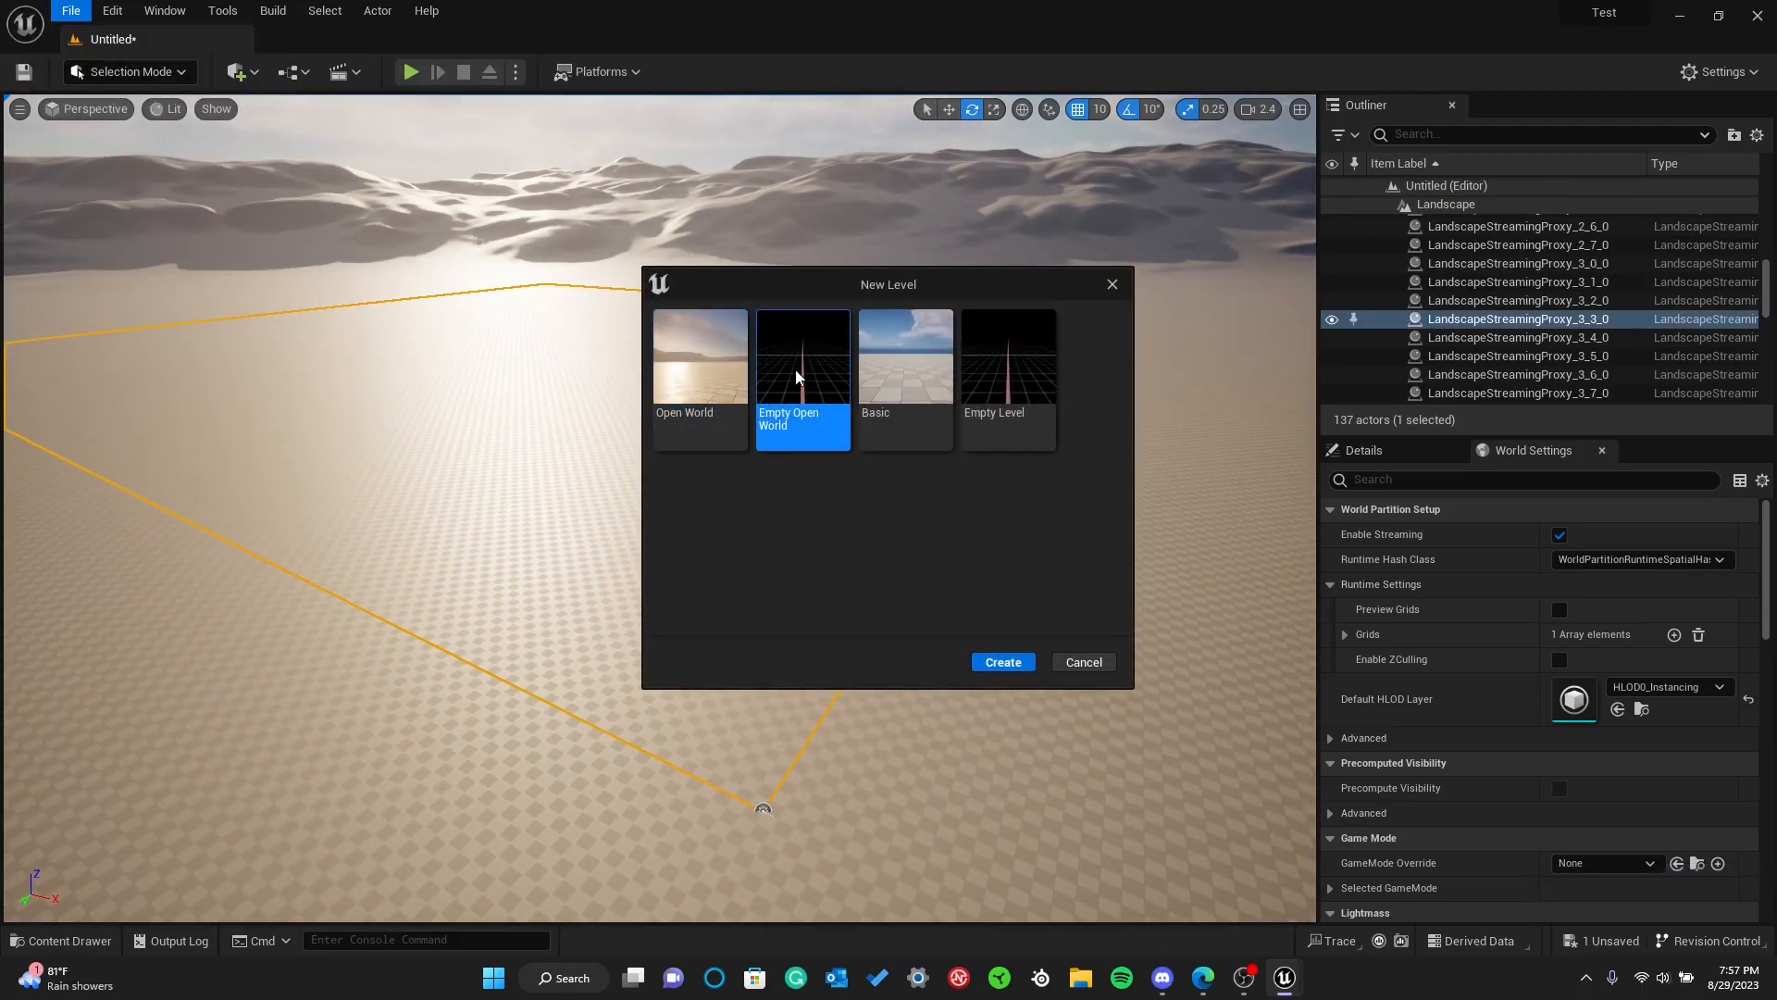
{"action": "left_click", "coordinate": [1002, 662]}
{"action": "left_click", "coordinate": [921, 693]}
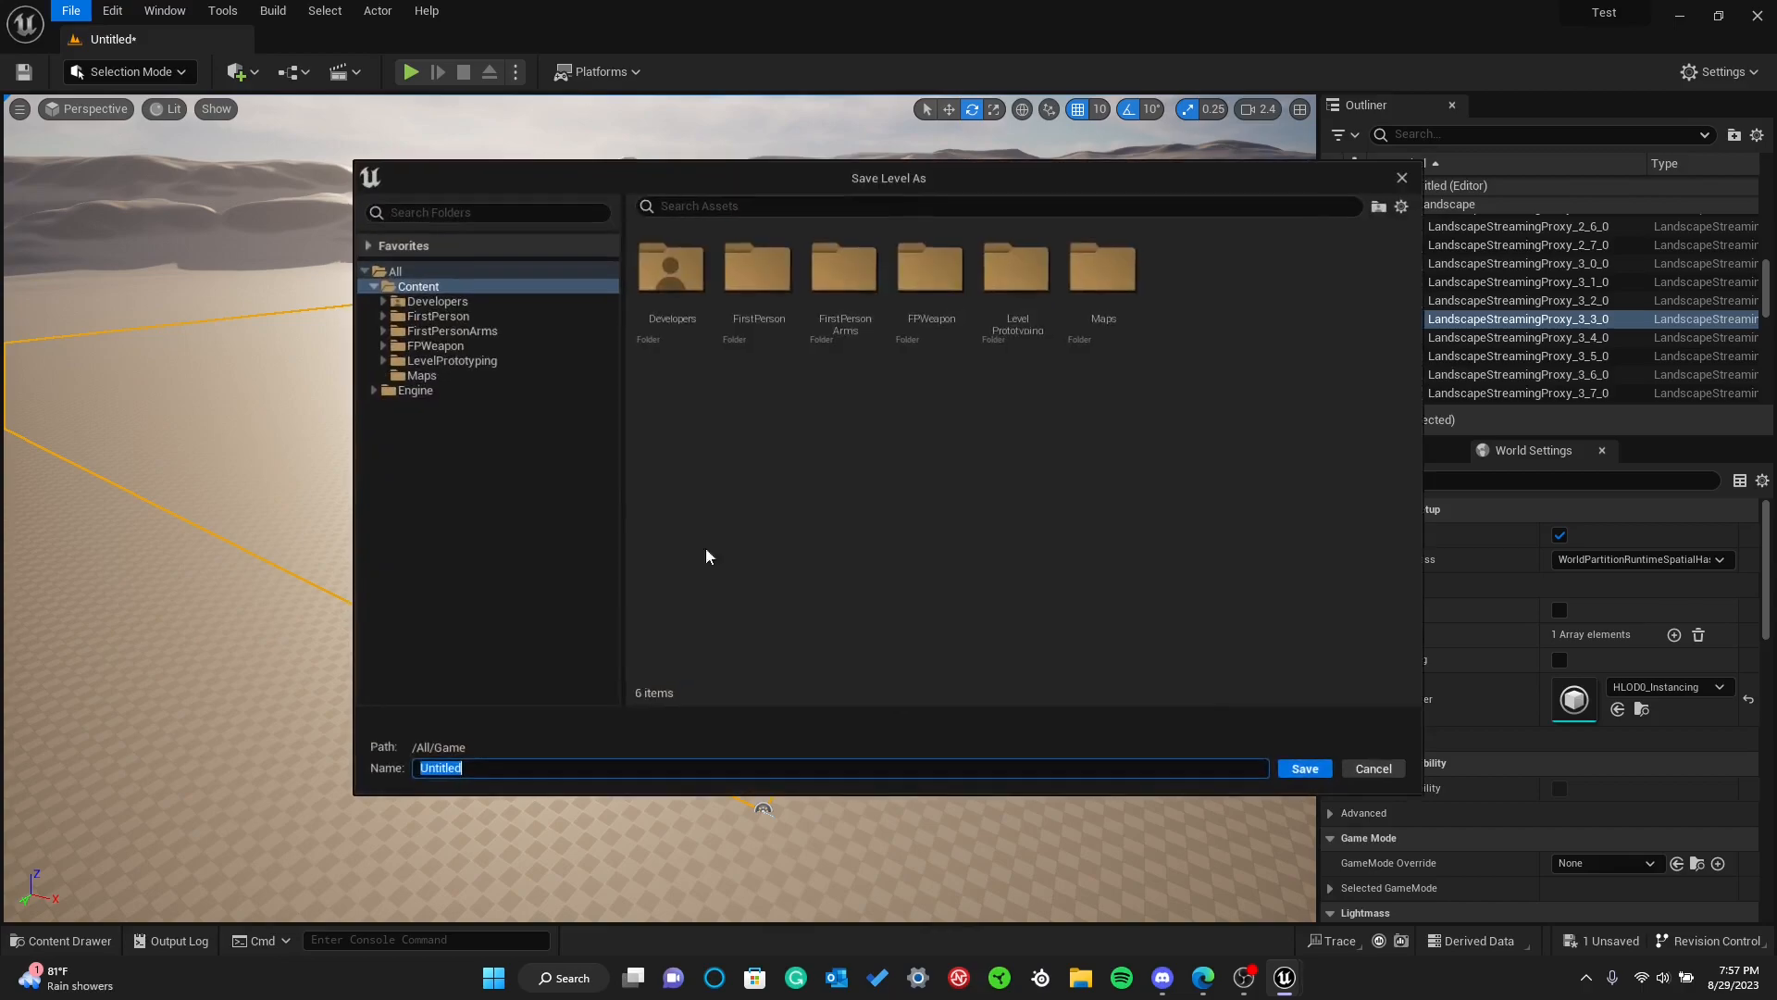
{"action": "left_click", "coordinate": [1372, 769]}
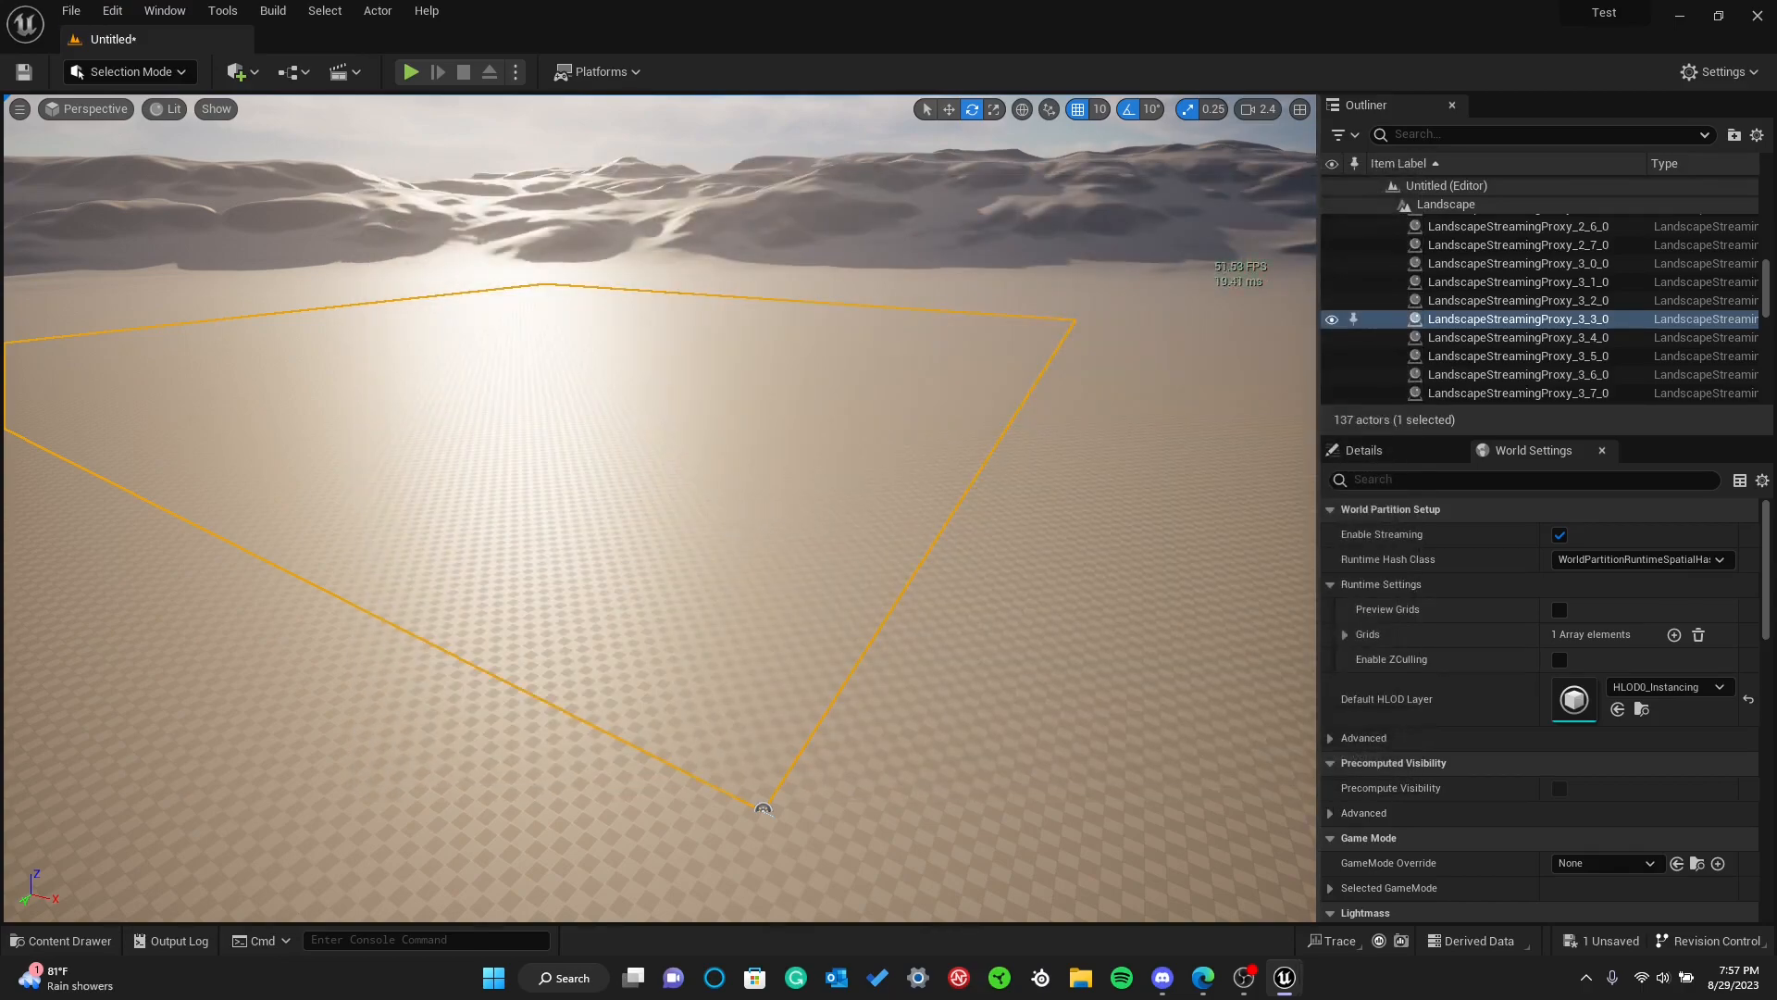
Create a new level from the Basic template, saving the current open world level as BasicLevel
{"action": "left_click", "coordinate": [73, 13]}
{"action": "left_click", "coordinate": [121, 55]}
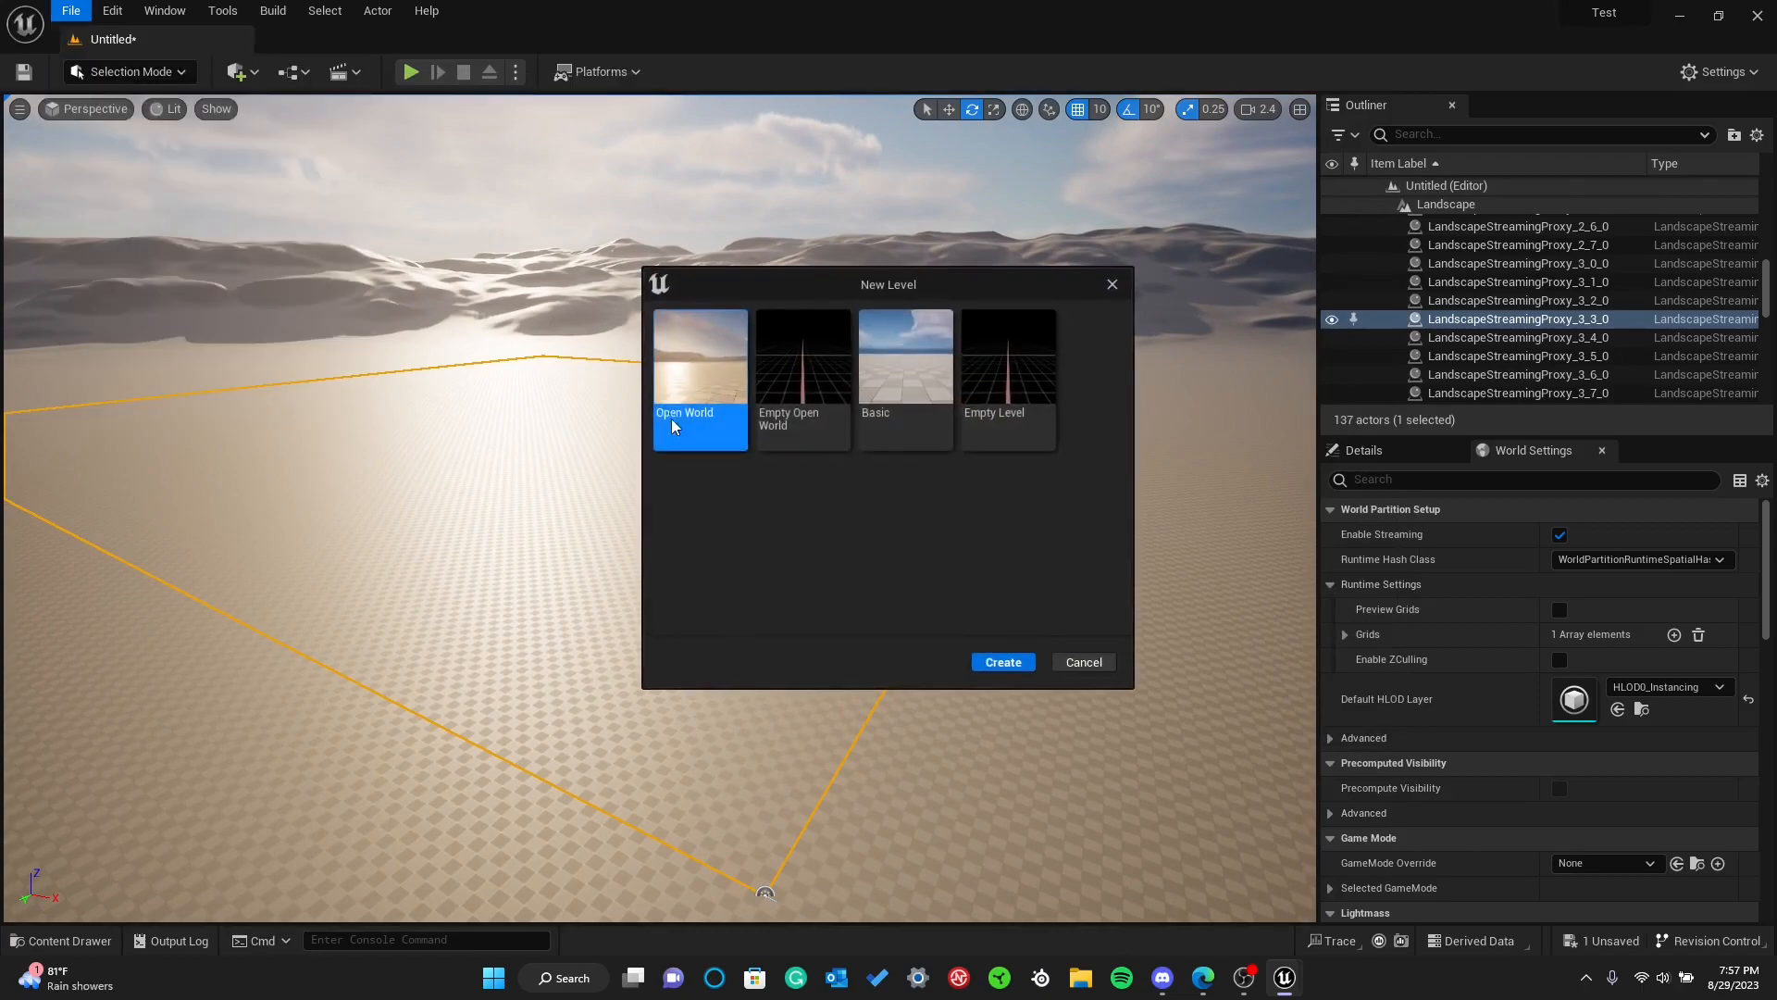
{"action": "left_click", "coordinate": [807, 423]}
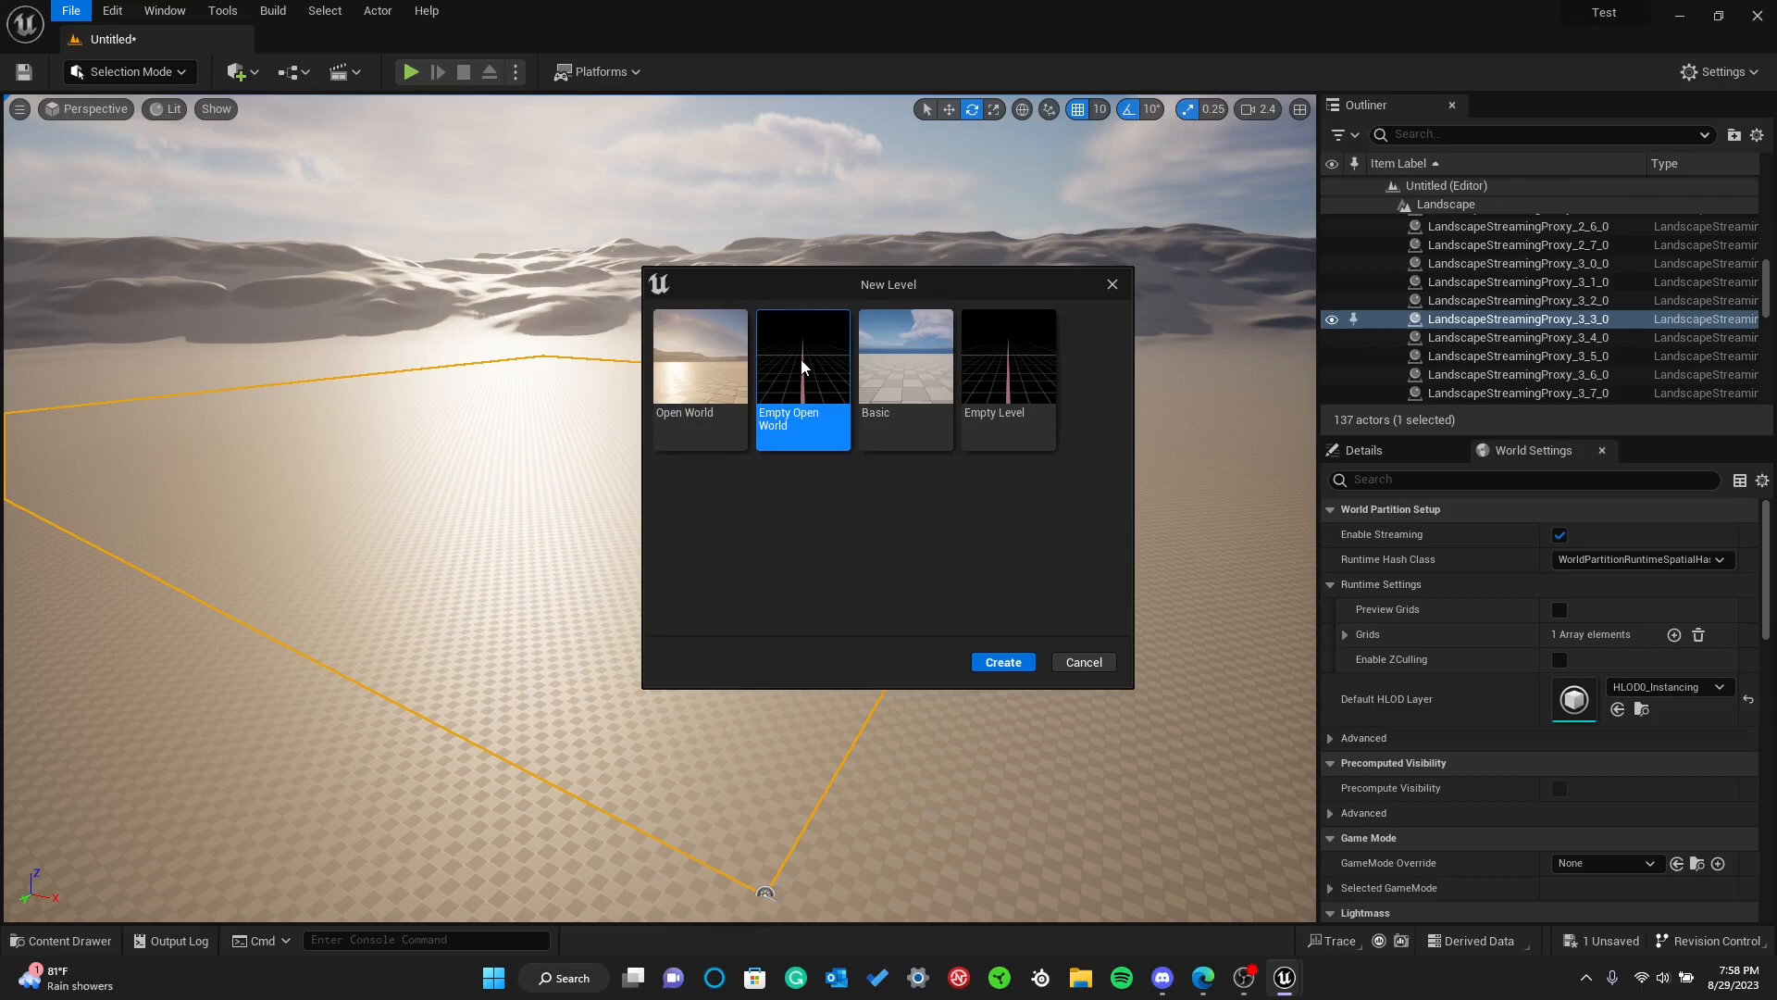
{"action": "left_click", "coordinate": [1006, 364]}
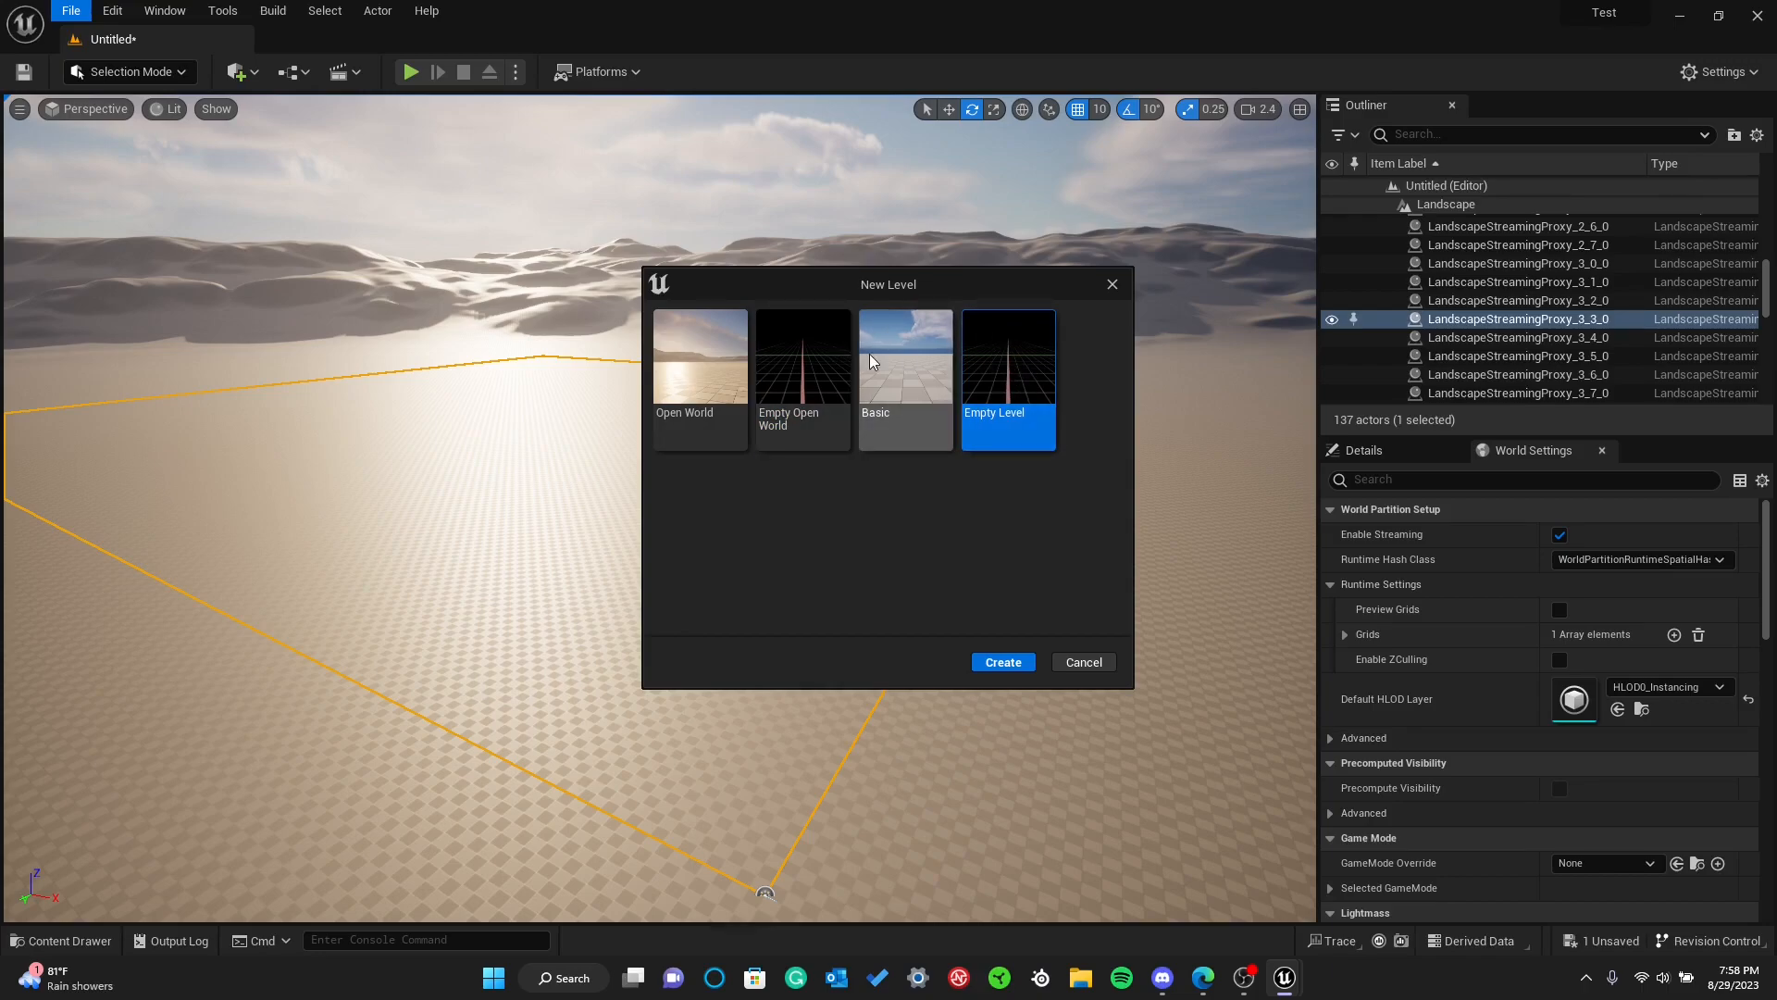
{"action": "left_click", "coordinate": [904, 348]}
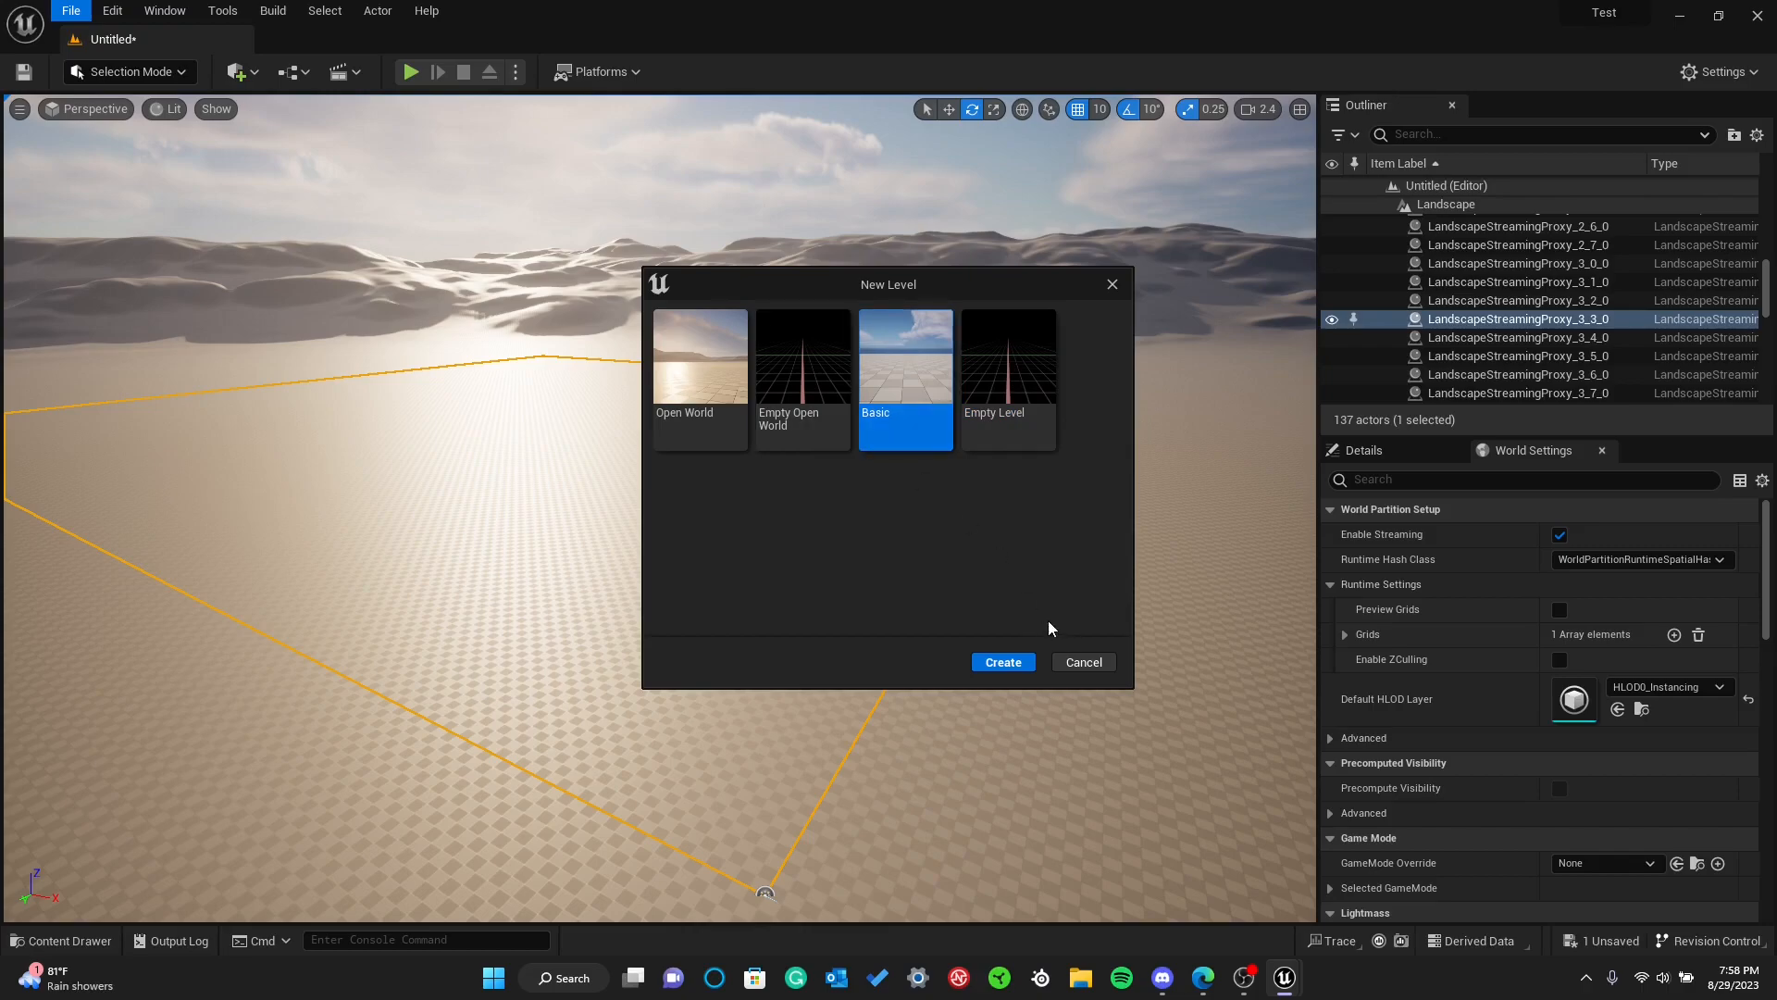
{"action": "left_click", "coordinate": [1004, 659]}
{"action": "left_click", "coordinate": [914, 697]}
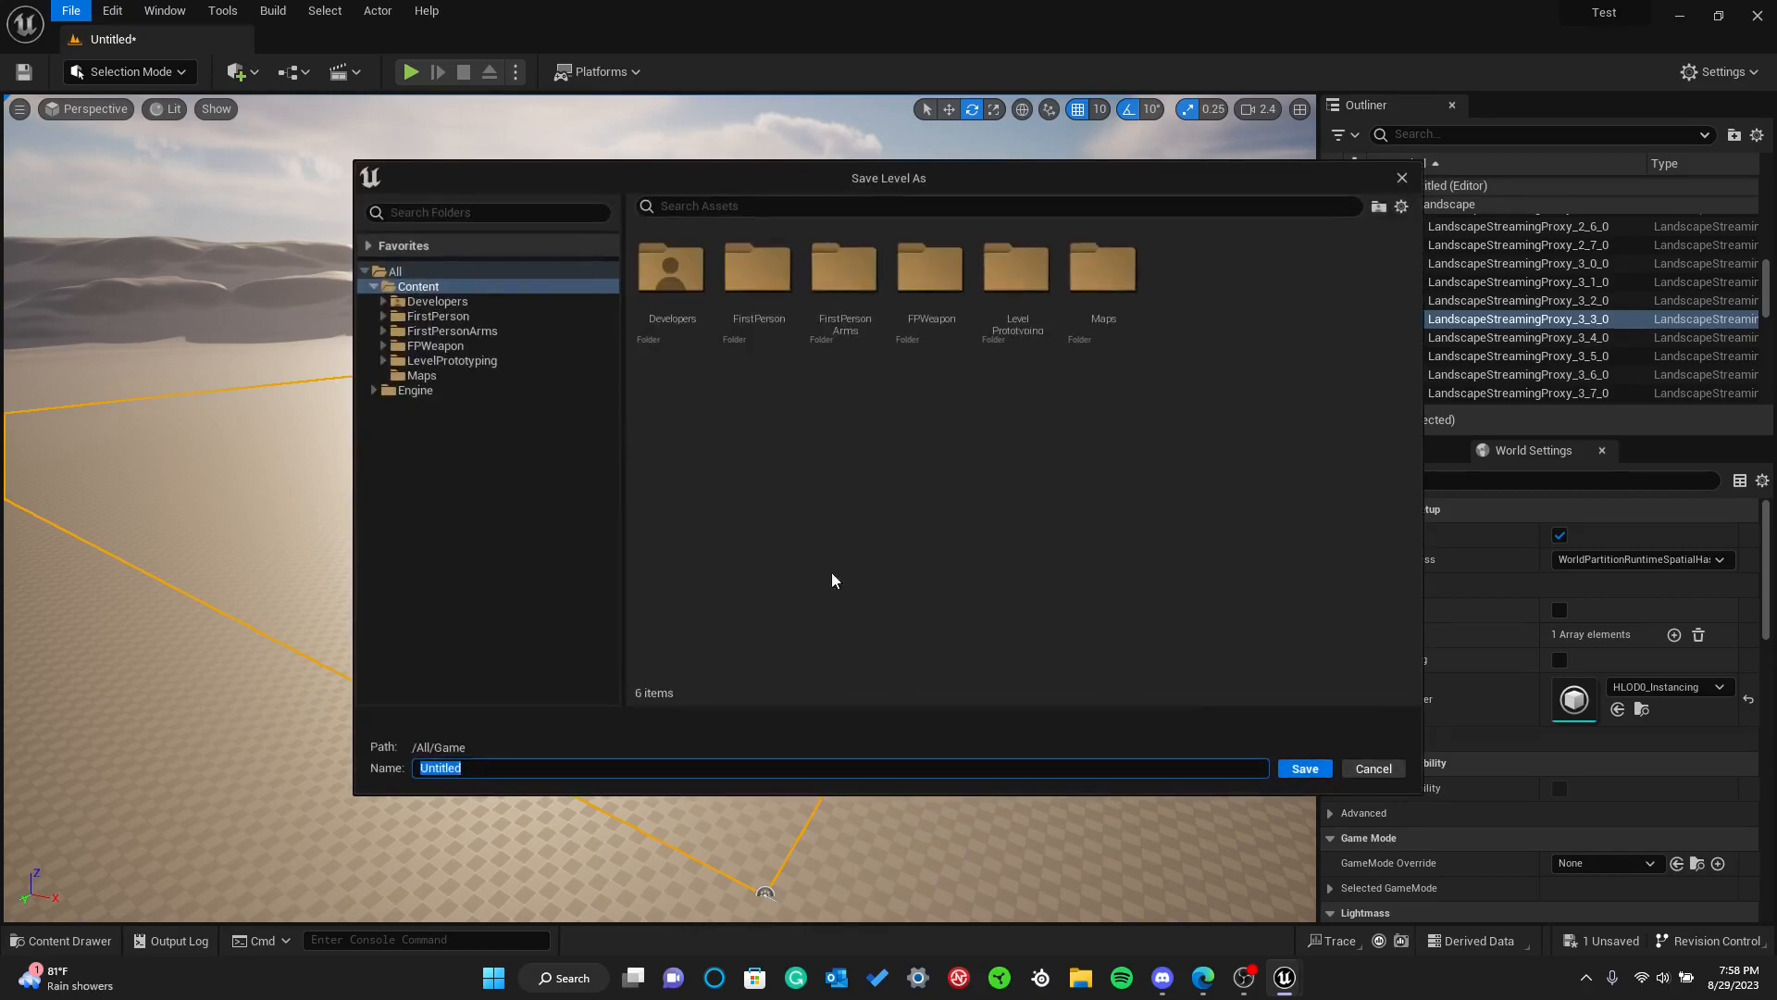
{"action": "type", "text": "BasicLevel"}
{"action": "key", "text": "Return"}
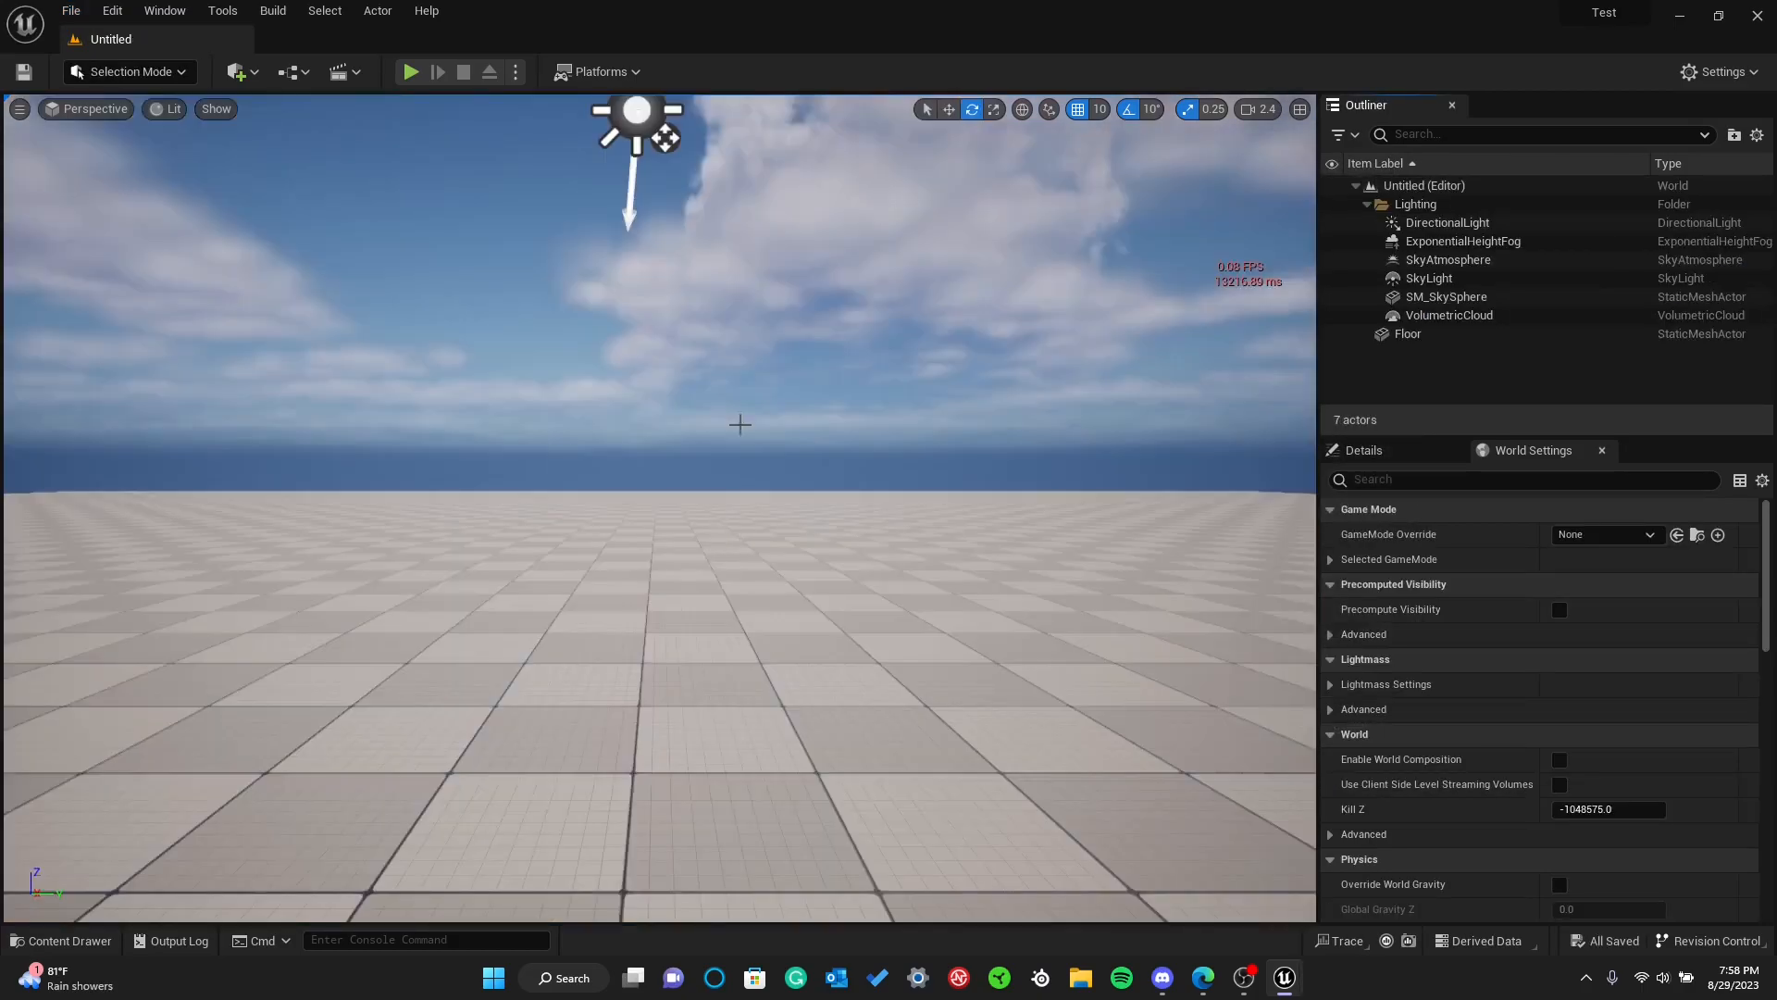
Fly around the new Basic level to its lighting actors and select the volumetric cloud
{"action": "key", "text": "s"}
{"action": "right_click_drag", "start_coordinate": [740, 425], "coordinate": [791, 490]}
{"action": "key", "text": "w"}
{"action": "key", "text": "a"}
{"action": "key", "text": "w"}
{"action": "left_click", "coordinate": [583, 427]}
{"action": "left_click", "coordinate": [567, 440]}
{"action": "right_click_drag", "start_coordinate": [567, 440], "coordinate": [518, 398]}
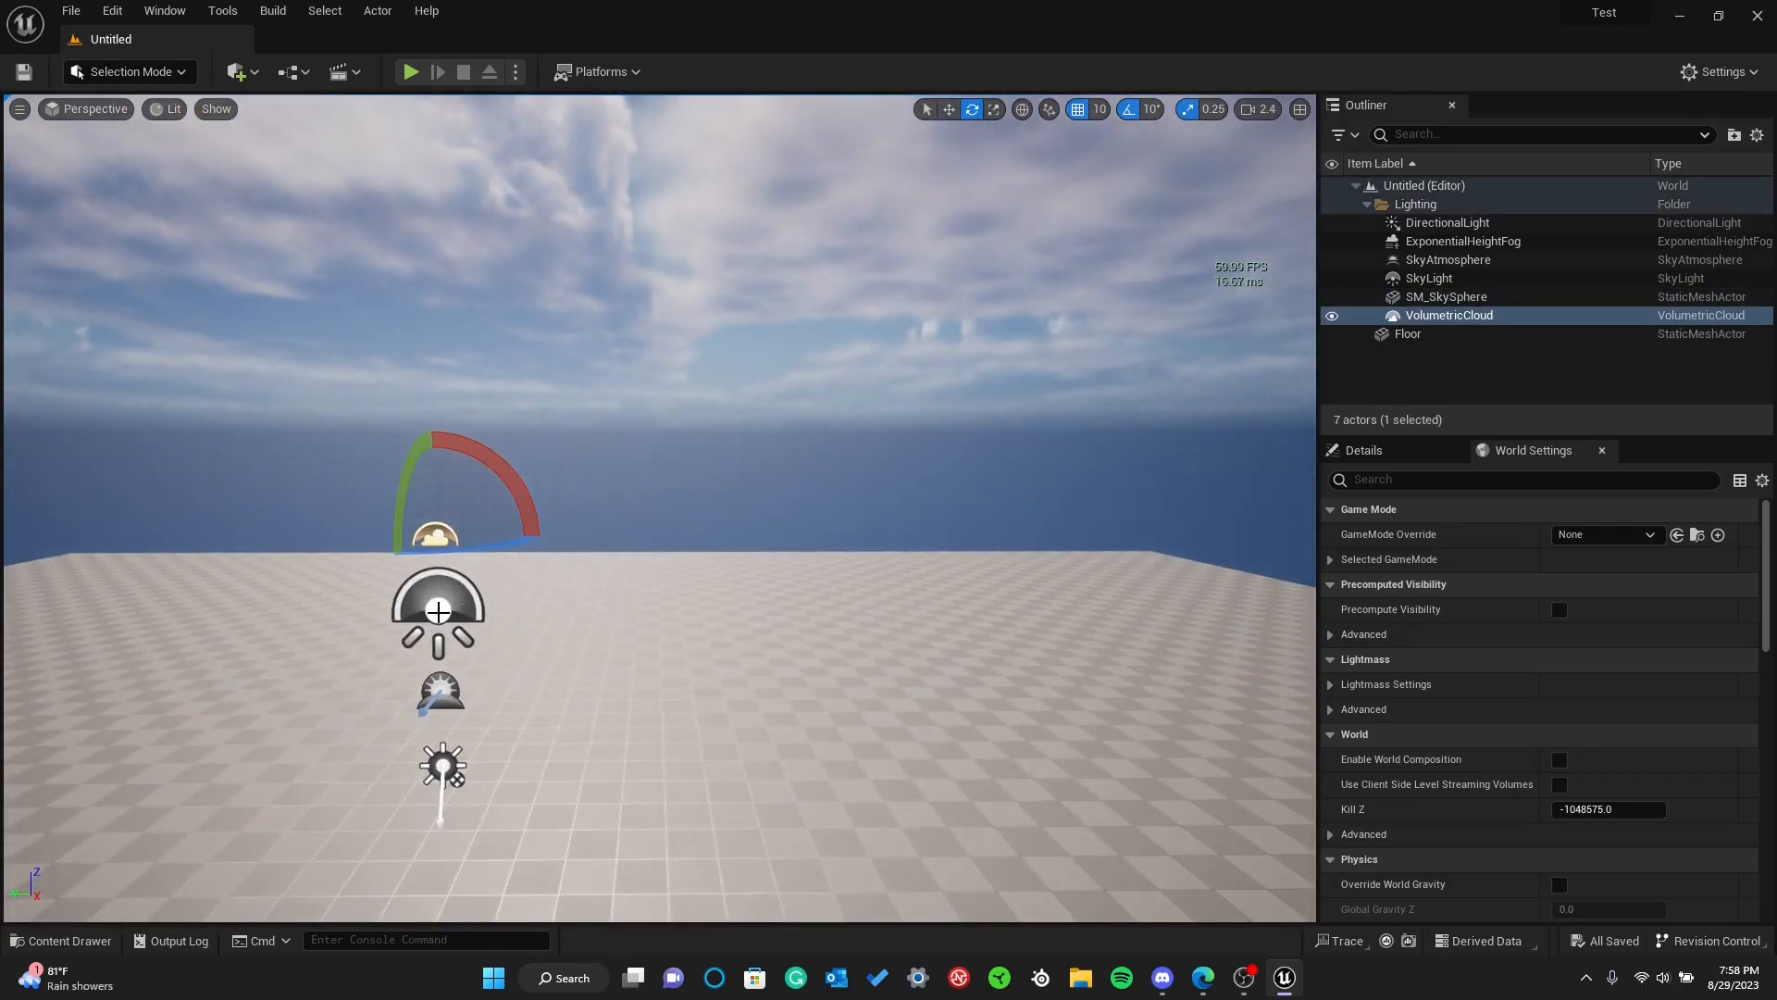
Select the sky light, sky atmosphere and directional light one after another to identify each lighting actor
{"action": "left_click", "coordinate": [438, 612]}
{"action": "right_click_drag", "start_coordinate": [438, 612], "coordinate": [327, 627]}
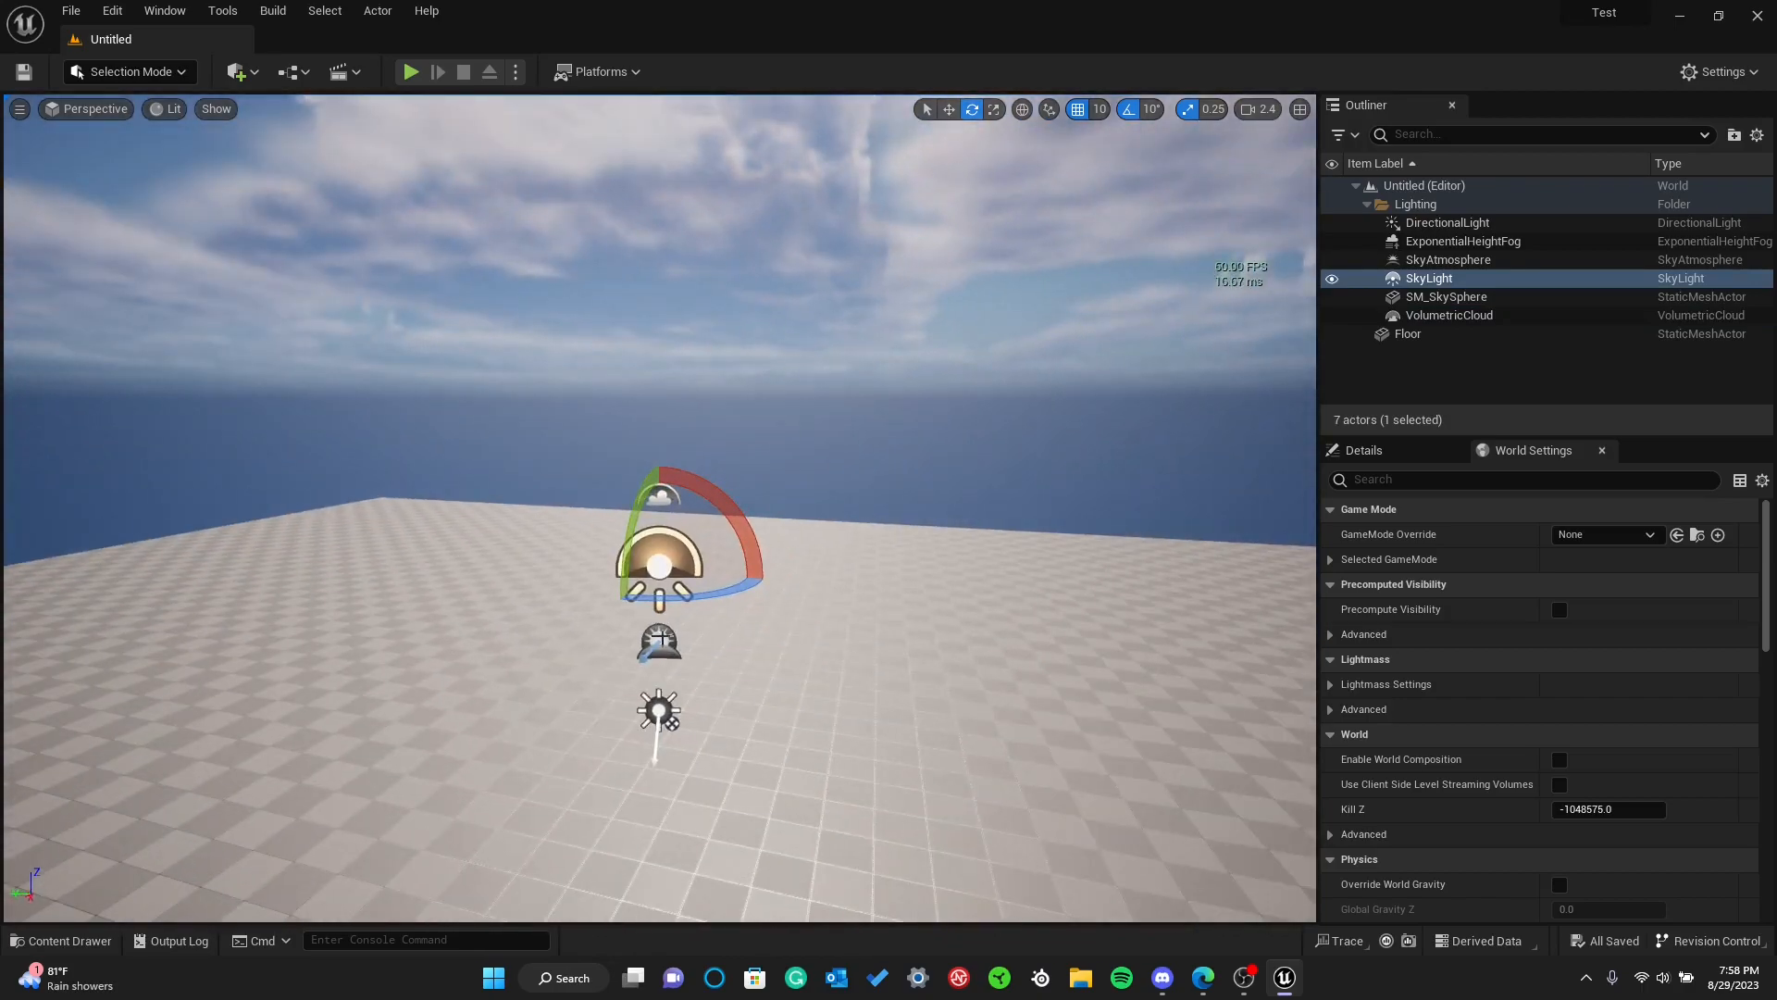
{"action": "left_click", "coordinate": [659, 641]}
{"action": "mouse_move", "coordinate": [660, 640]}
{"action": "right_mouse_down"}
{"action": "mouse_move", "coordinate": [616, 648]}
{"action": "mouse_move", "coordinate": [634, 643]}
{"action": "right_mouse_up"}
{"action": "left_click", "coordinate": [694, 745]}
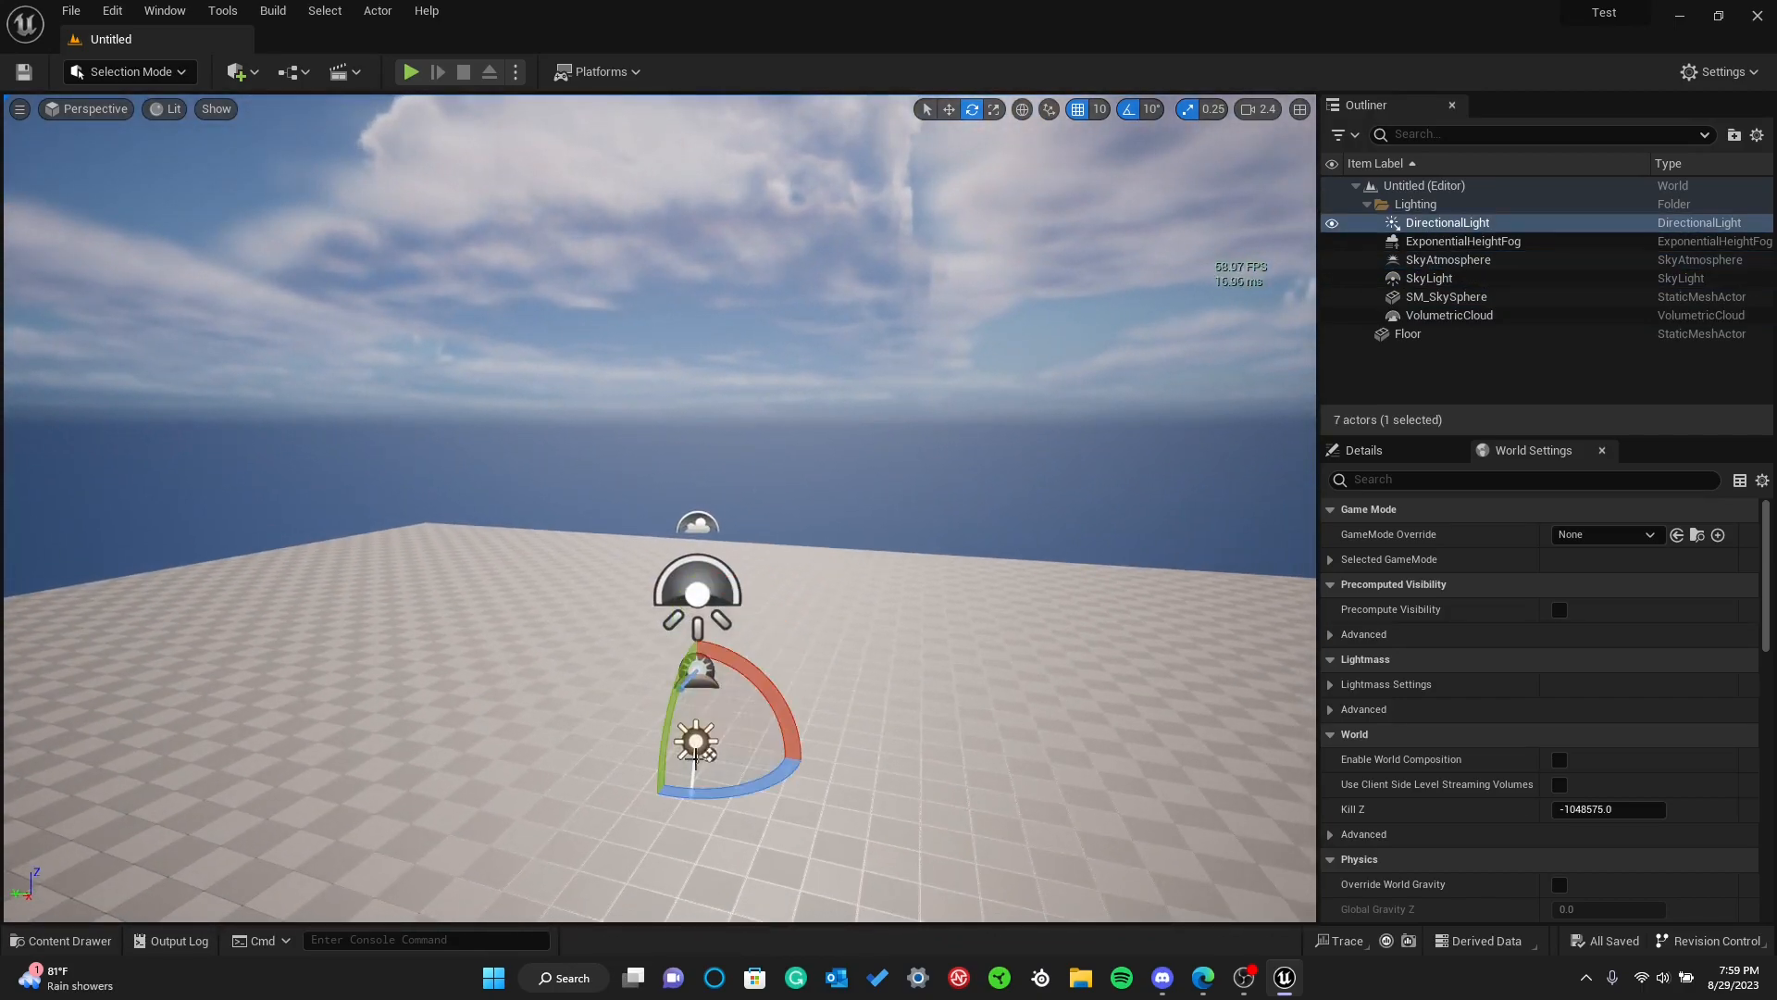
{"action": "right_click_drag", "start_coordinate": [857, 353], "coordinate": [879, 371]}
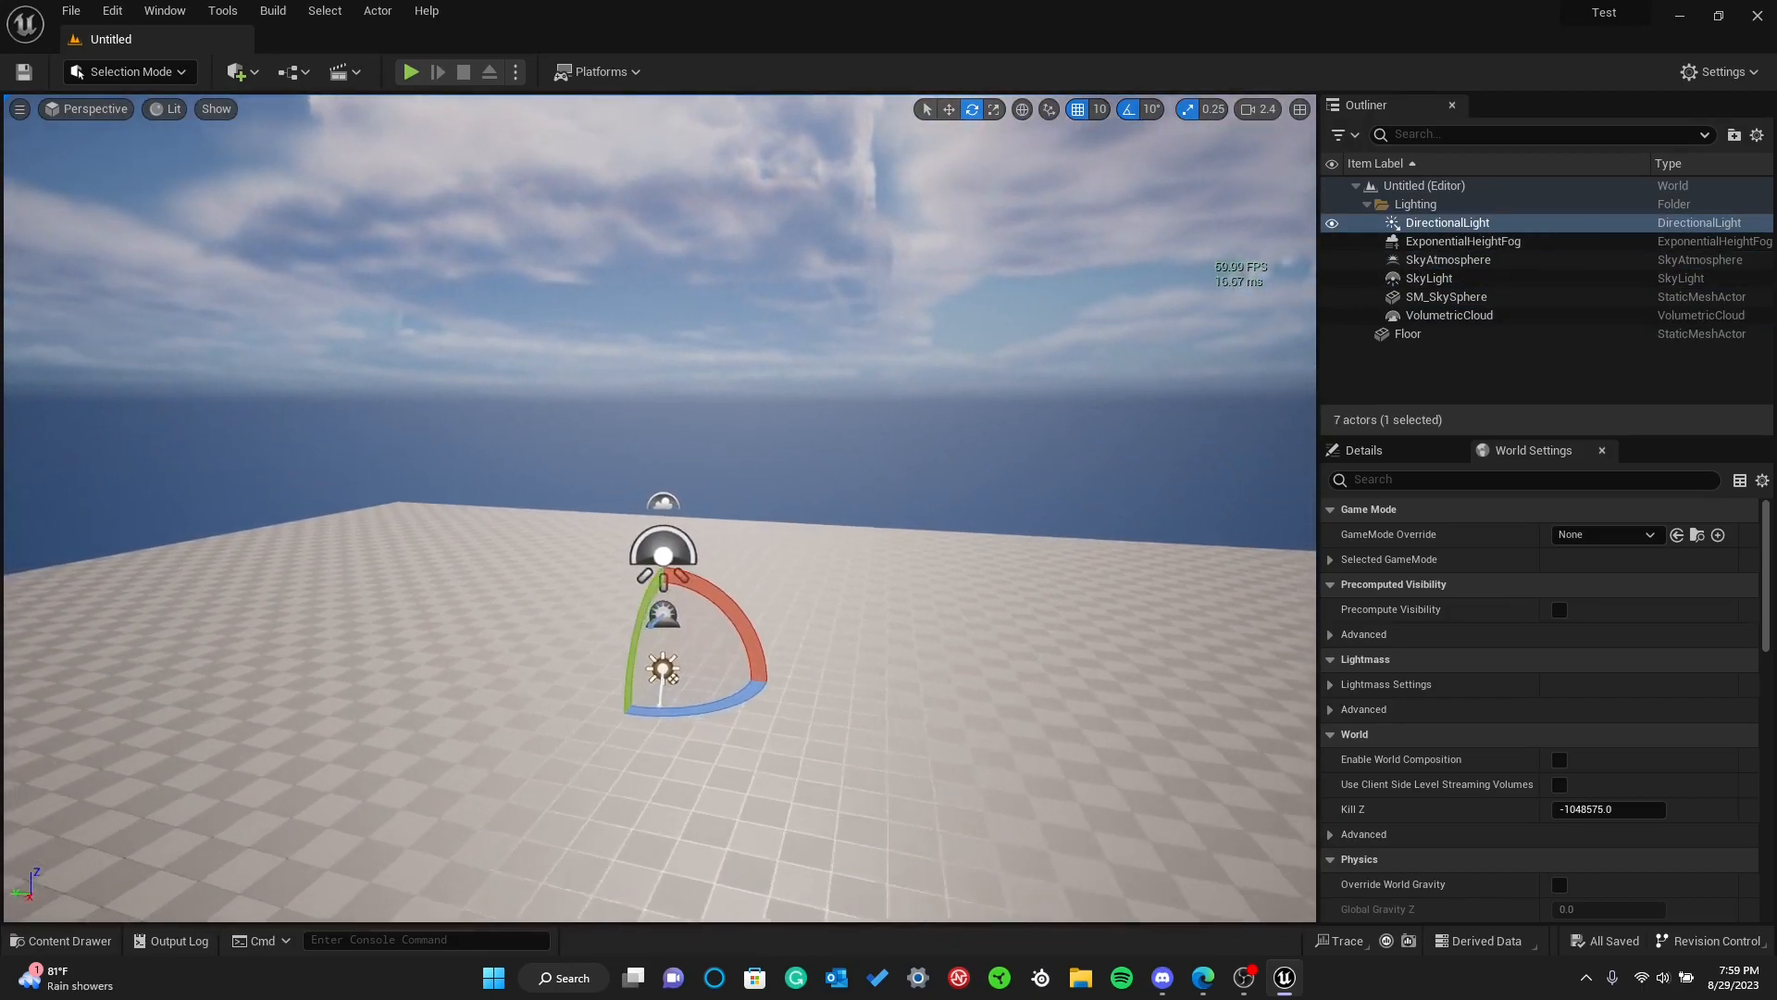
{"action": "left_click", "coordinate": [857, 602]}
{"action": "right_click_drag", "start_coordinate": [857, 602], "coordinate": [954, 656]}
Delete the sky light to examine its effect on the level's lighting, and undo the deletion
{"action": "mouse_move", "coordinate": [781, 468]}
{"action": "right_mouse_down"}
{"action": "mouse_move", "coordinate": [592, 537]}
{"action": "mouse_move", "coordinate": [781, 468]}
{"action": "right_mouse_up"}
{"action": "left_click", "coordinate": [754, 375]}
{"action": "key", "text": "a"}
{"action": "mouse_move", "coordinate": [602, 422]}
{"action": "right_mouse_down"}
{"action": "mouse_move", "coordinate": [588, 467]}
{"action": "mouse_move", "coordinate": [589, 417]}
{"action": "mouse_move", "coordinate": [603, 423]}
{"action": "right_mouse_up"}
{"action": "key", "text": "w"}
{"action": "left_click", "coordinate": [603, 422]}
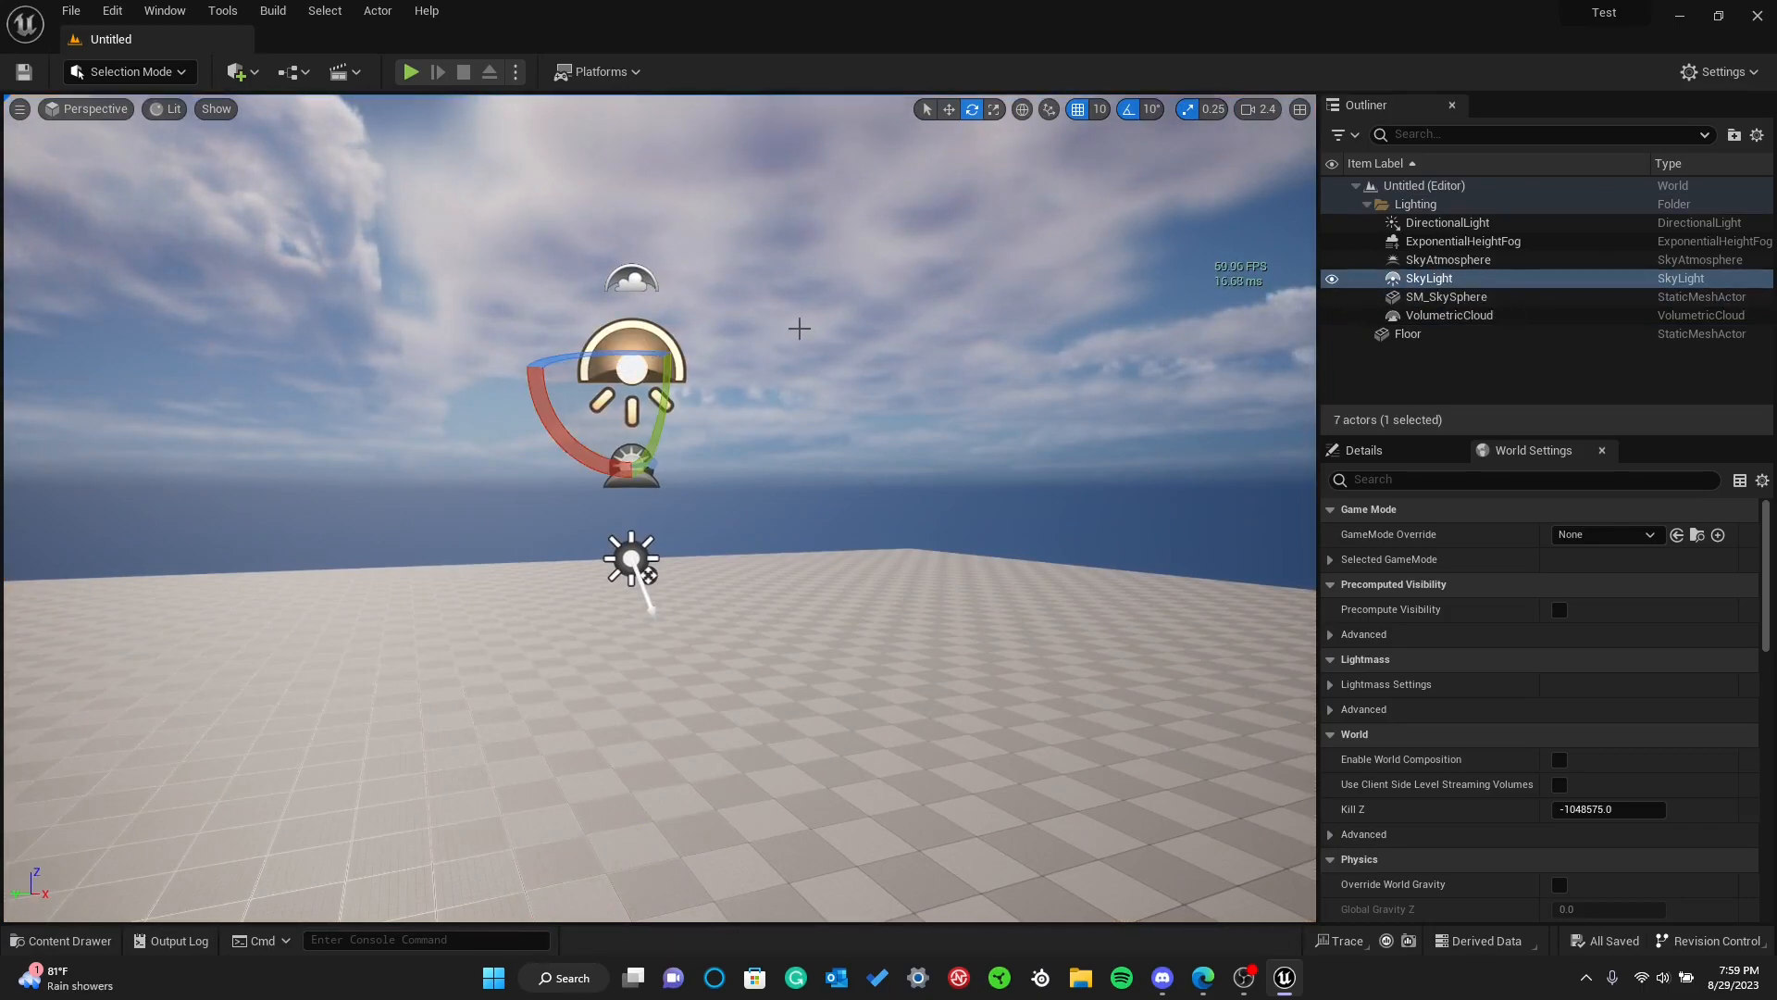
{"action": "key", "text": "Delete"}
{"action": "right_click_drag", "start_coordinate": [810, 359], "coordinate": [818, 374]}
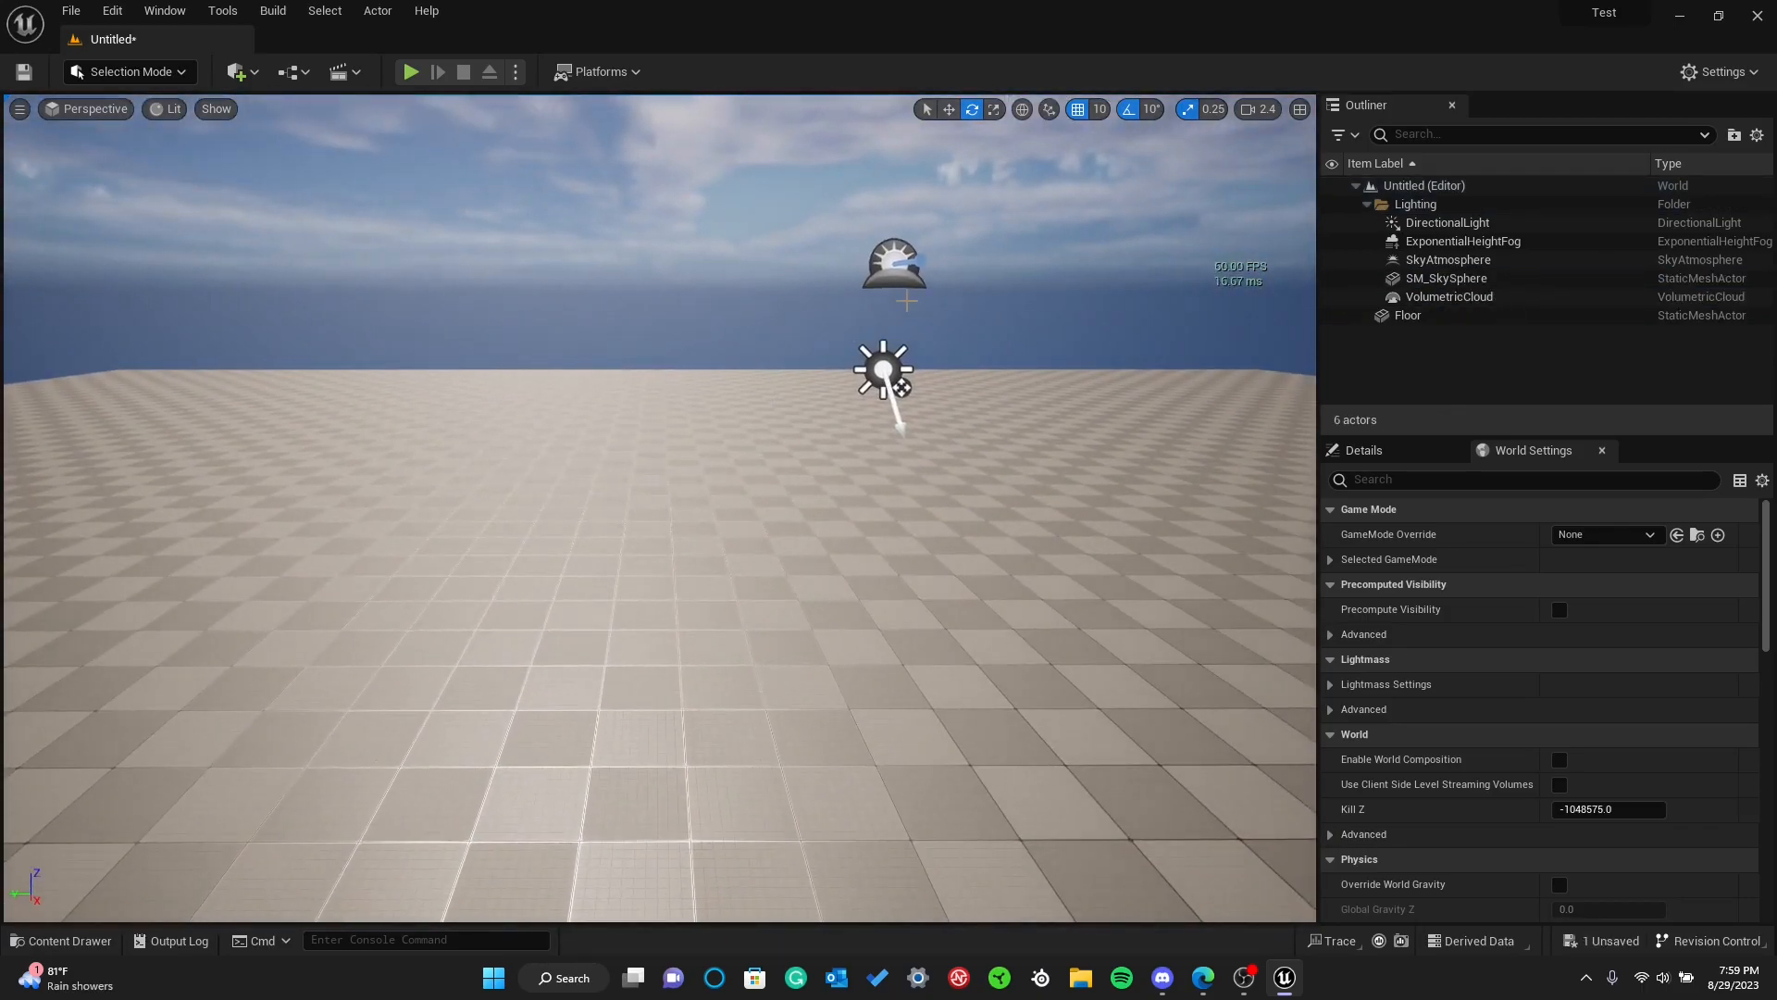
{"action": "key", "text": "ctrl+z"}
{"action": "right_click_drag", "start_coordinate": [902, 308], "coordinate": [761, 504]}
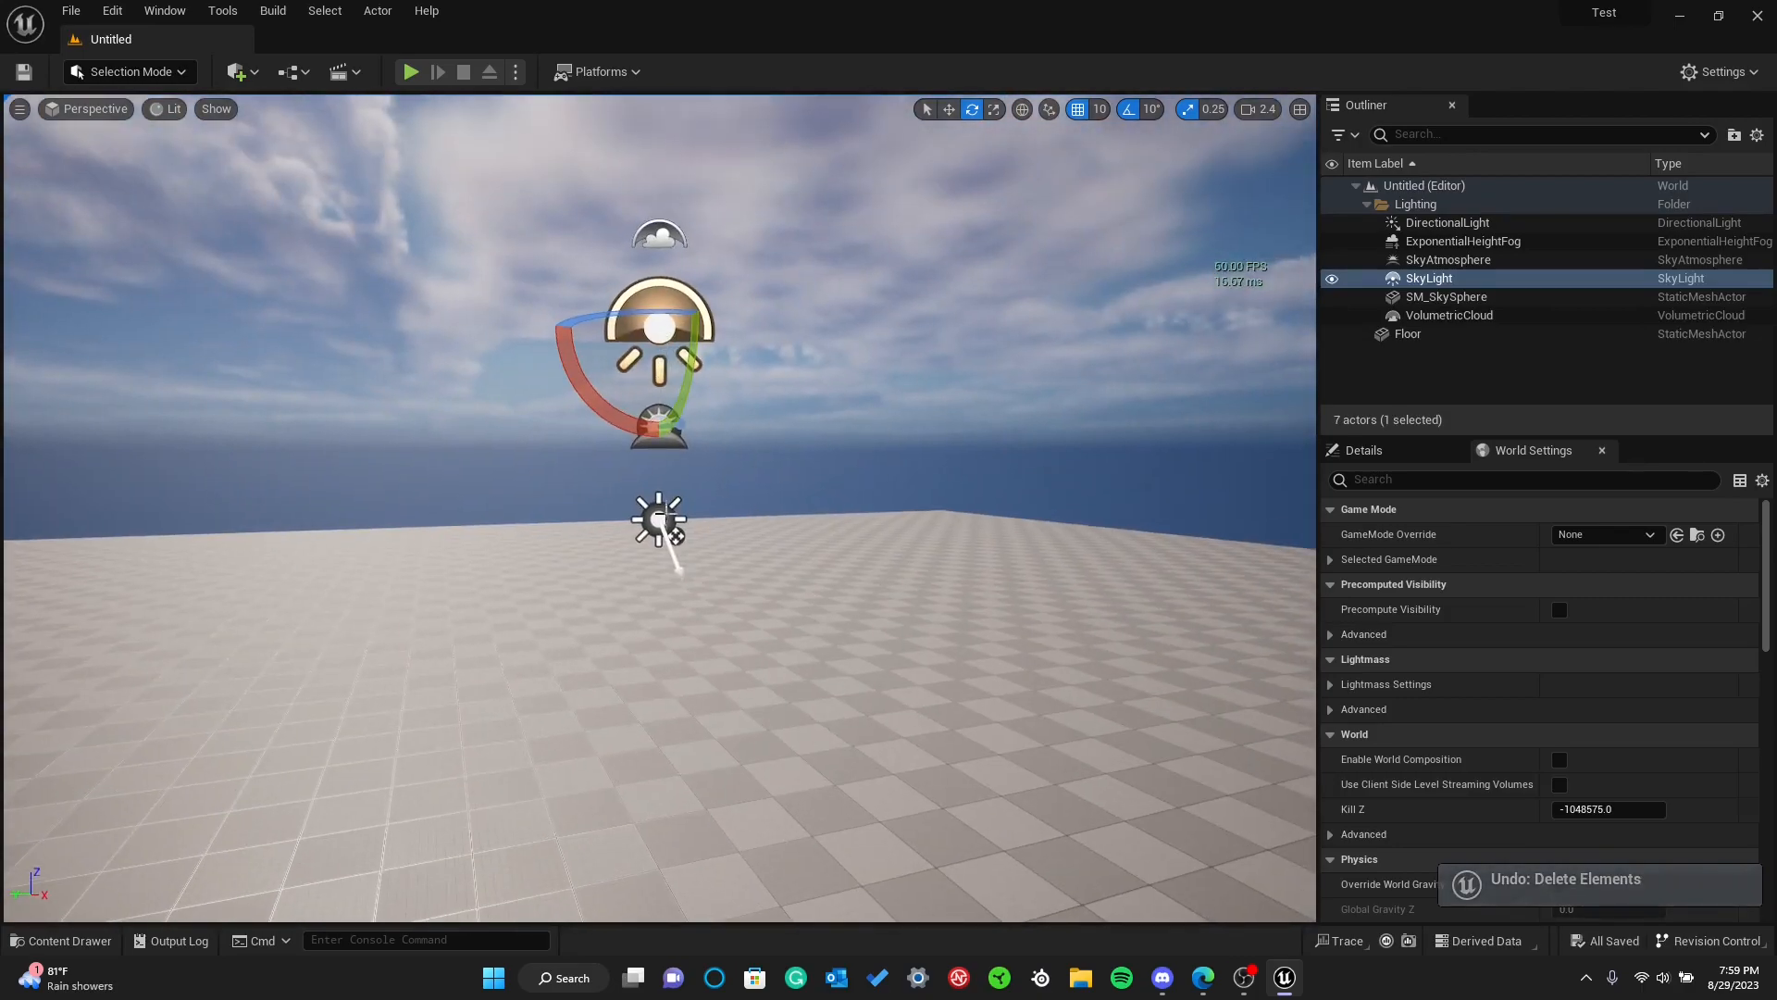
Delete the sky light once more to compare the lighting, and restore it
{"action": "key", "text": "Delete"}
{"action": "right_click_drag", "start_coordinate": [635, 436], "coordinate": [645, 432]}
{"action": "key", "text": "ctrl+z"}
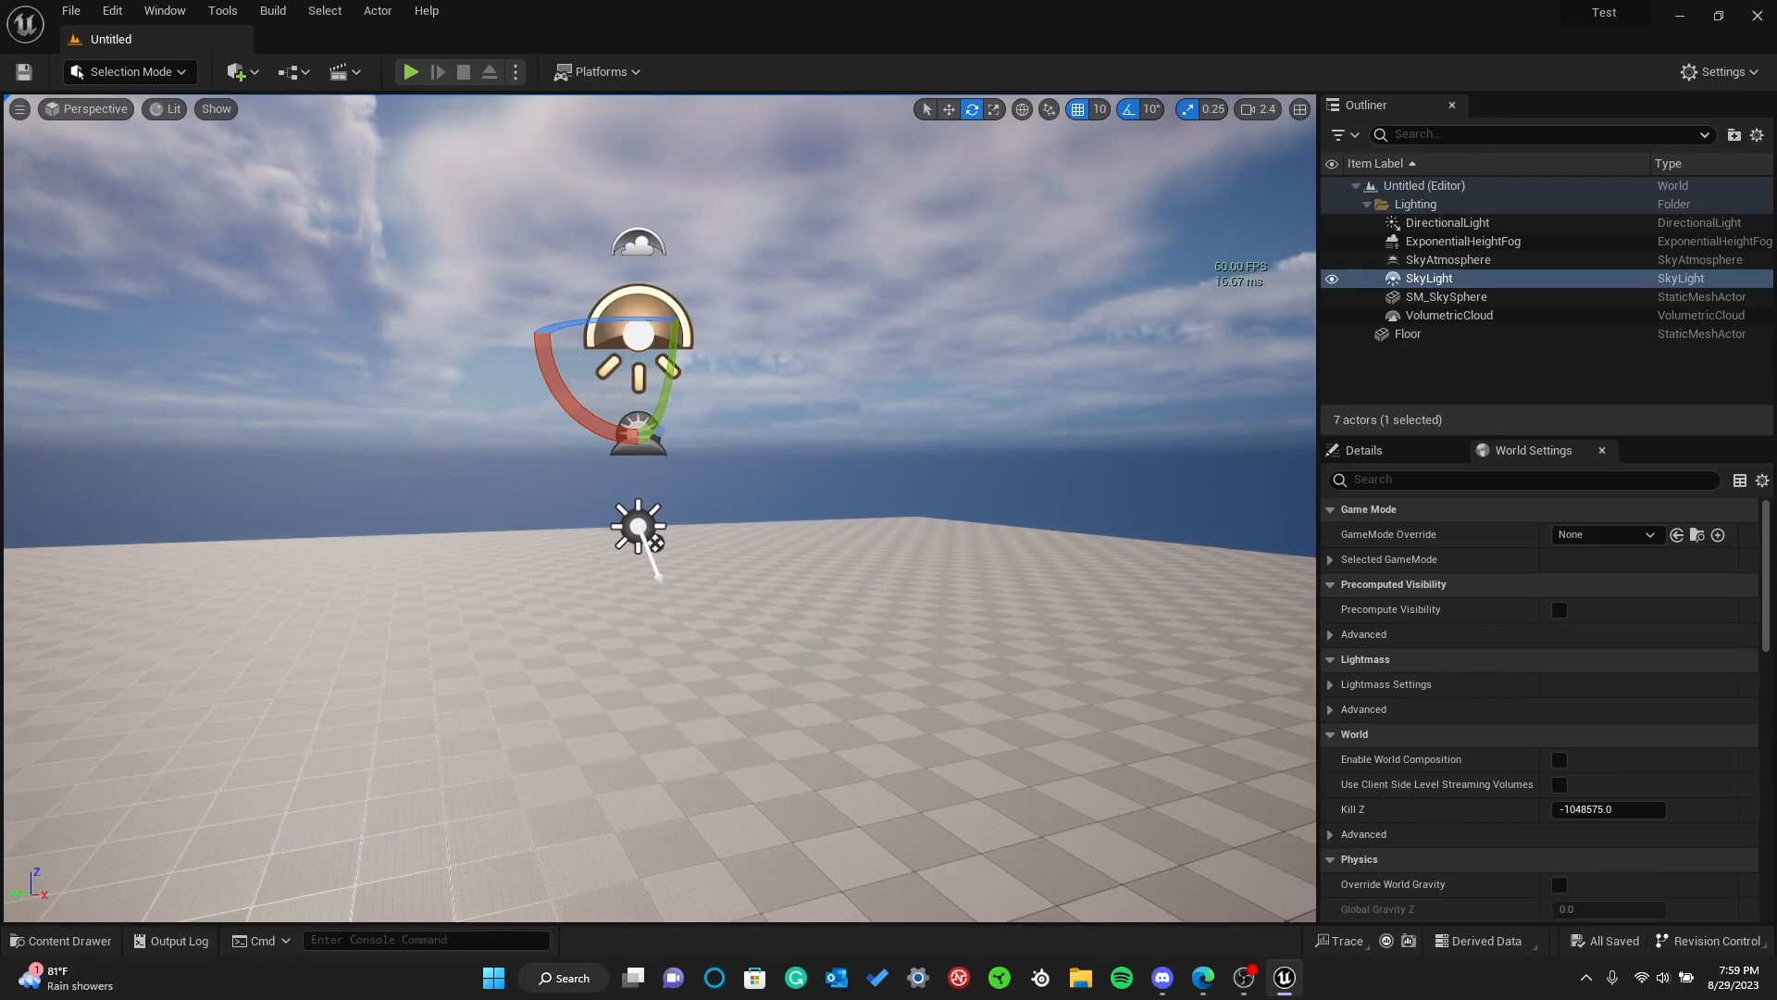
Examine the sky atmosphere and directional light by selecting each, ending with the sky atmosphere selected
{"action": "left_click", "coordinate": [1447, 259]}
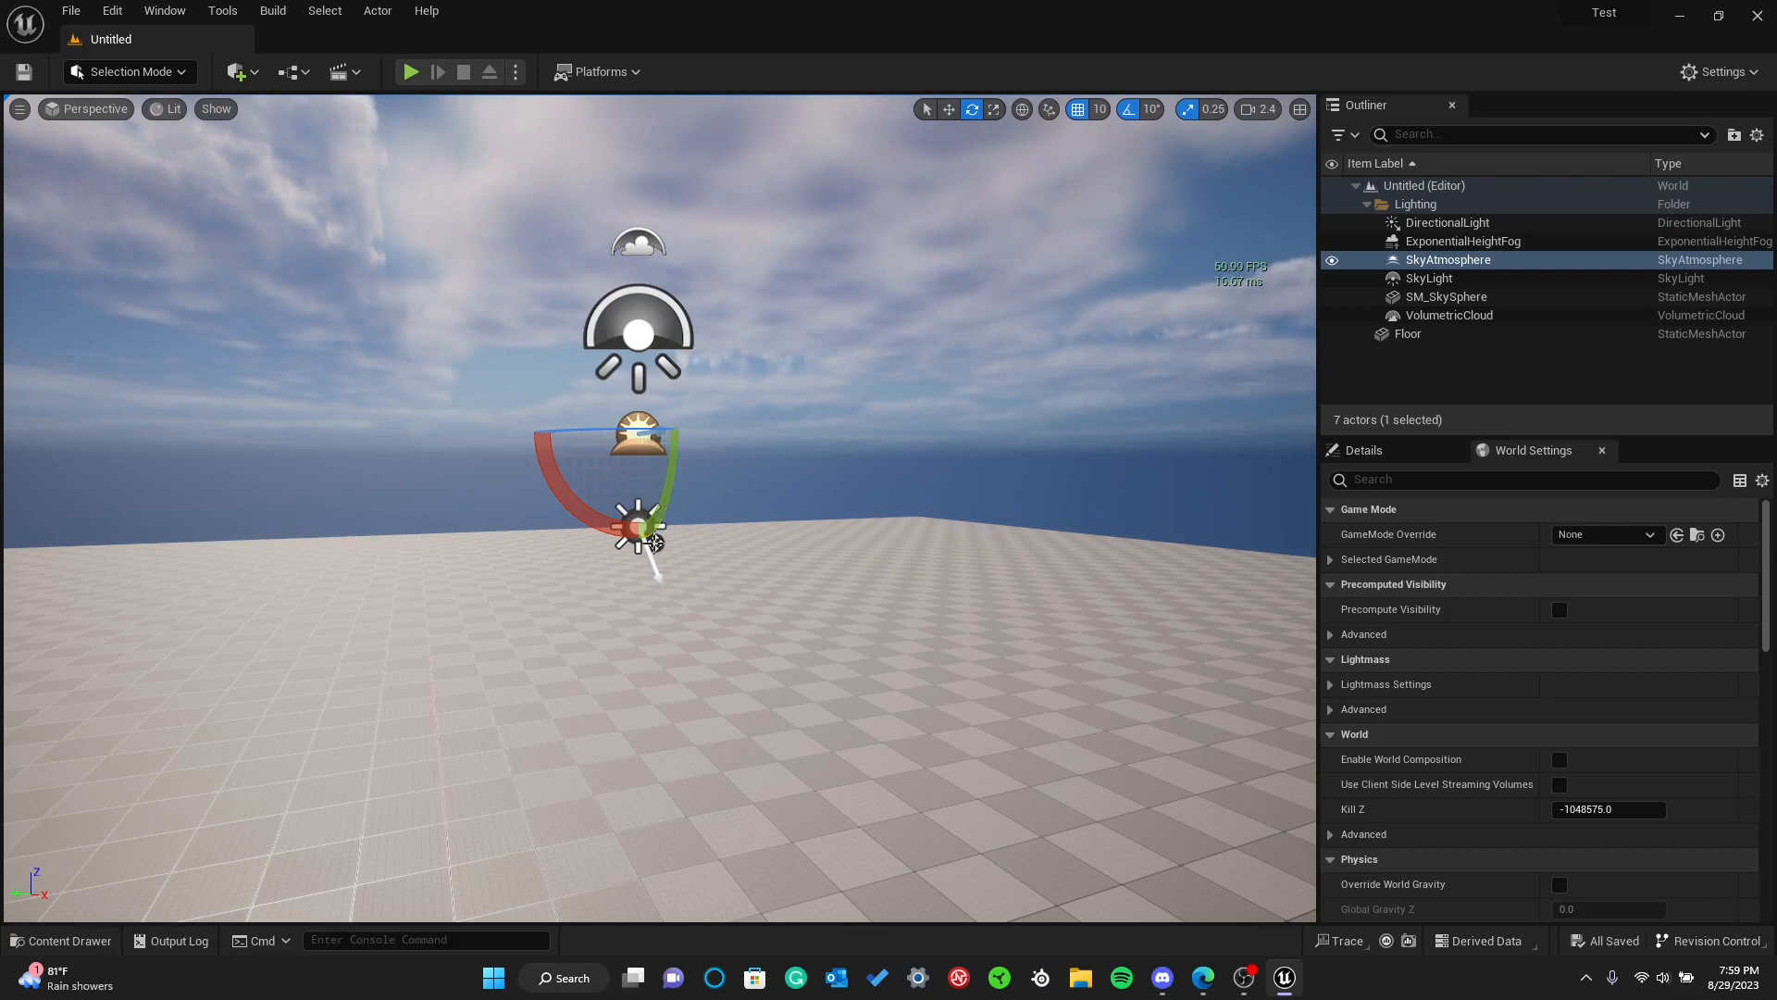
{"action": "left_click", "coordinate": [654, 542]}
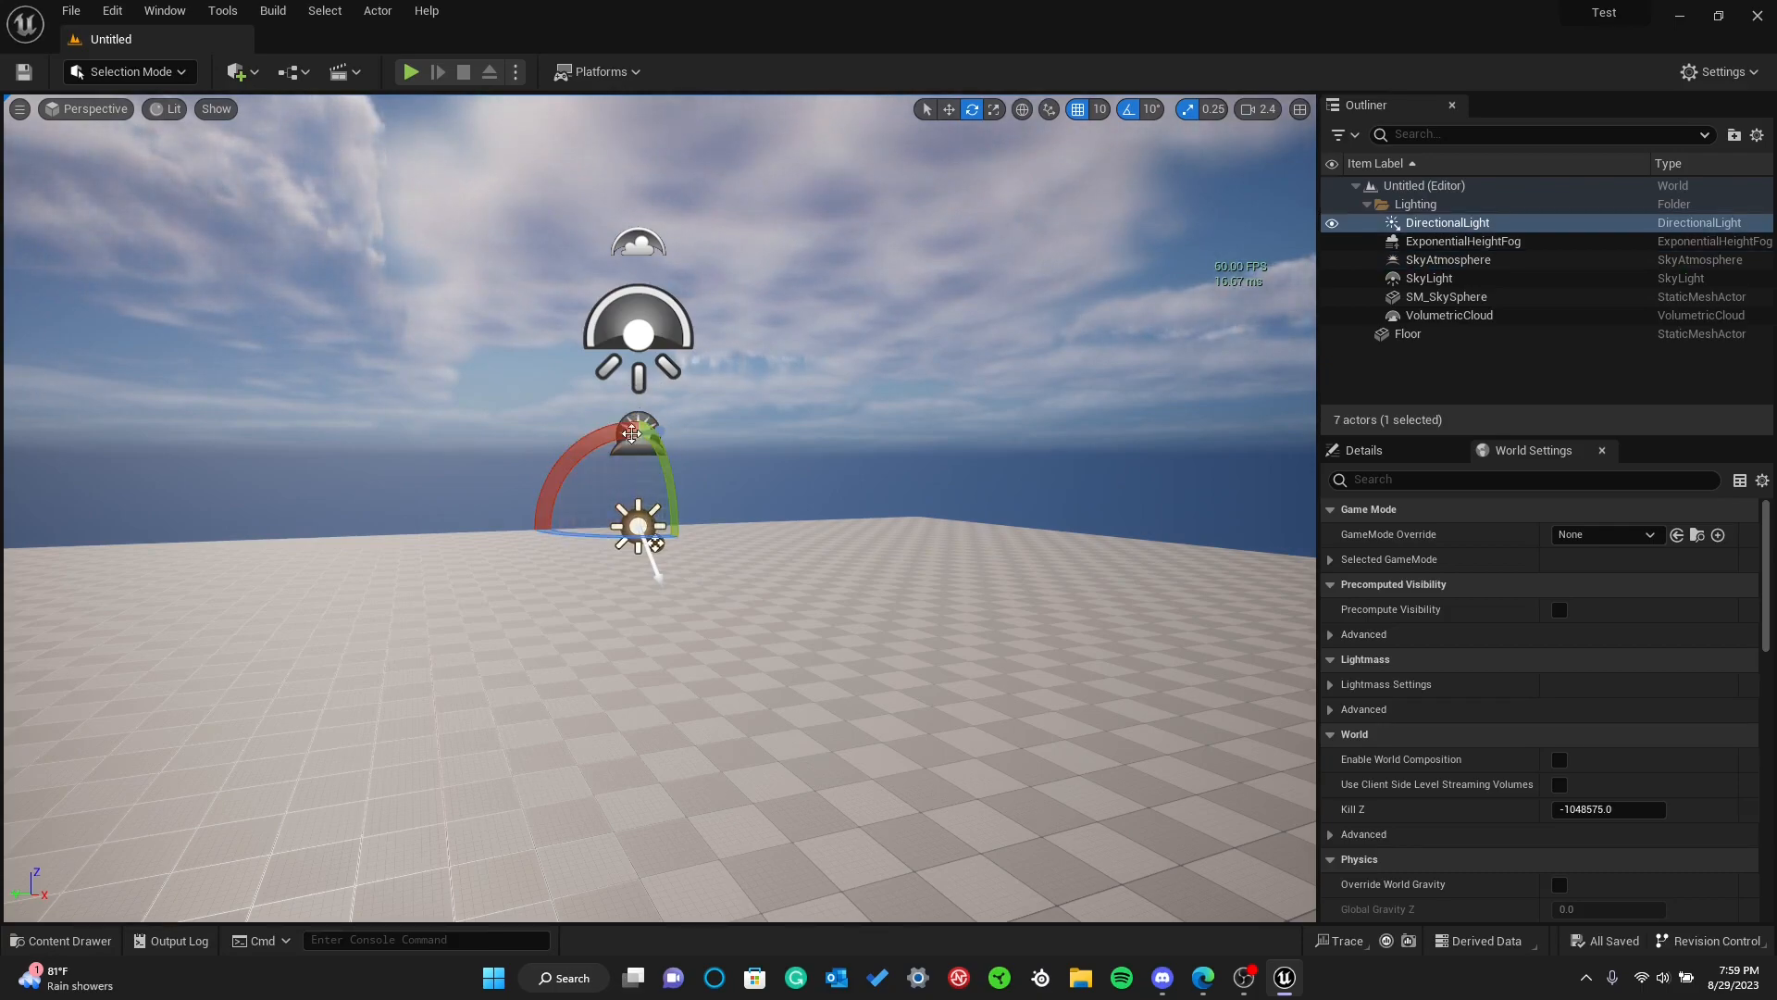
{"action": "left_click", "coordinate": [645, 430]}
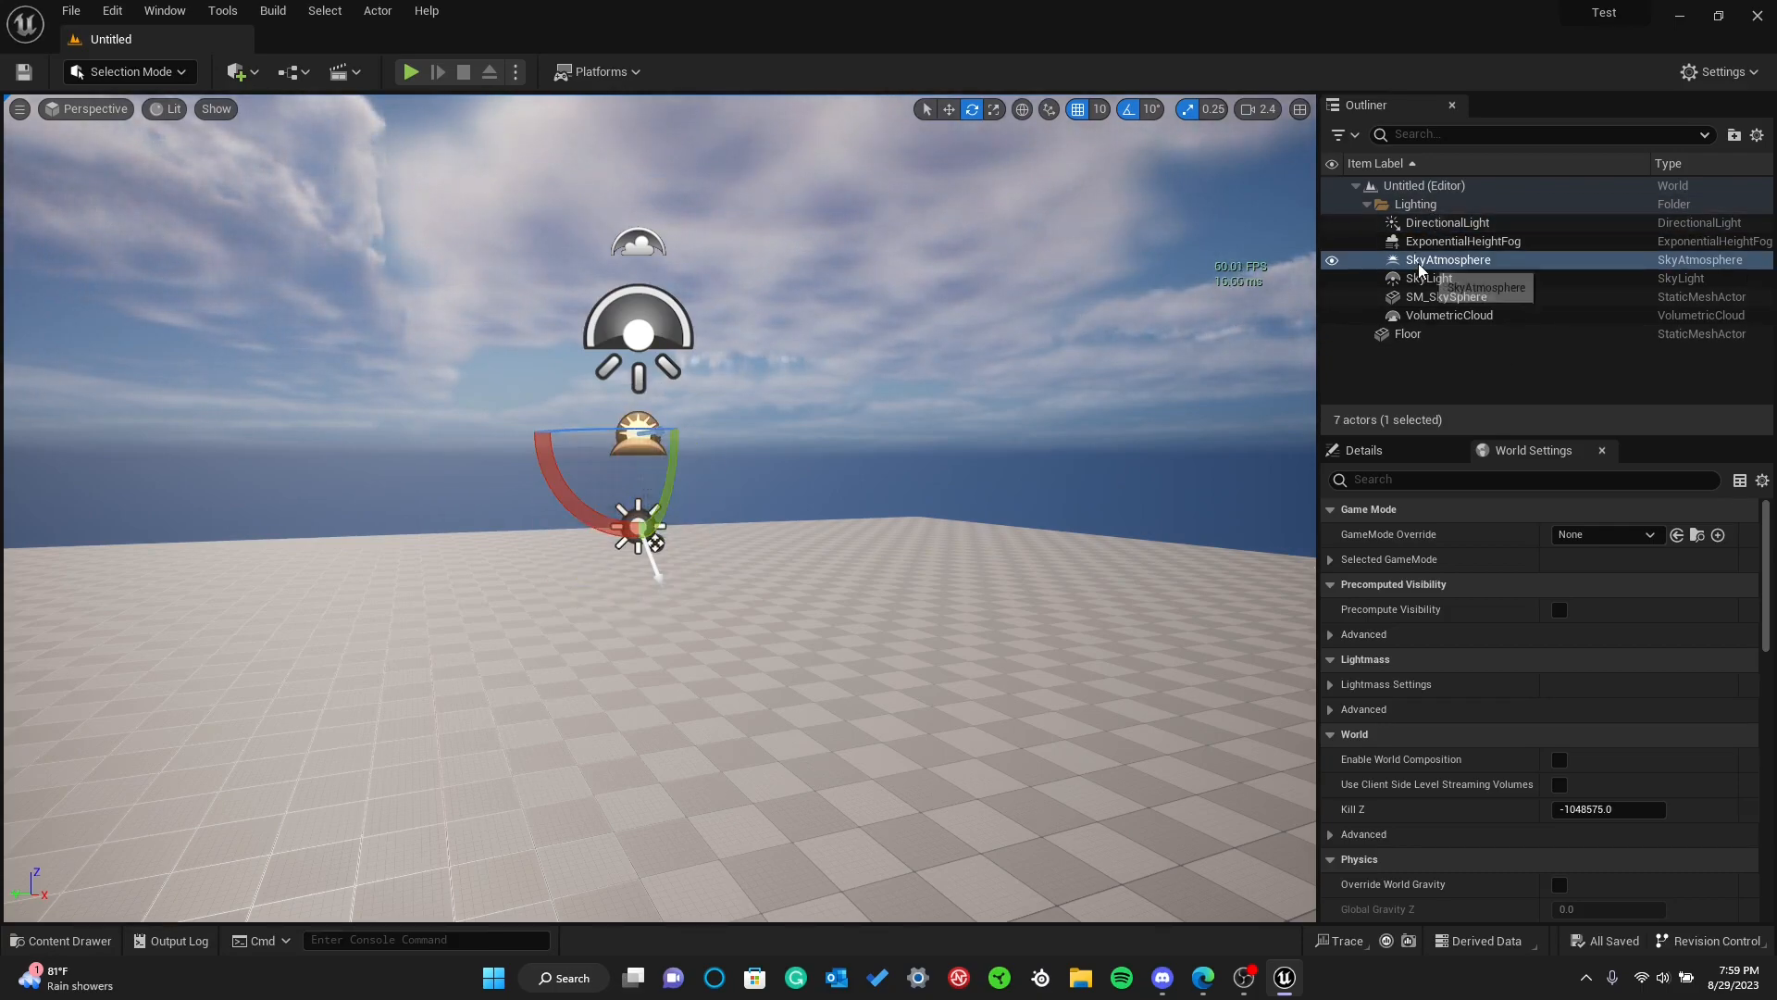
Delete the sky atmosphere to examine its effect on the sky and lighting, and undo the deletion
{"action": "right_click_drag", "start_coordinate": [745, 421], "coordinate": [528, 380]}
{"action": "key", "text": "Delete"}
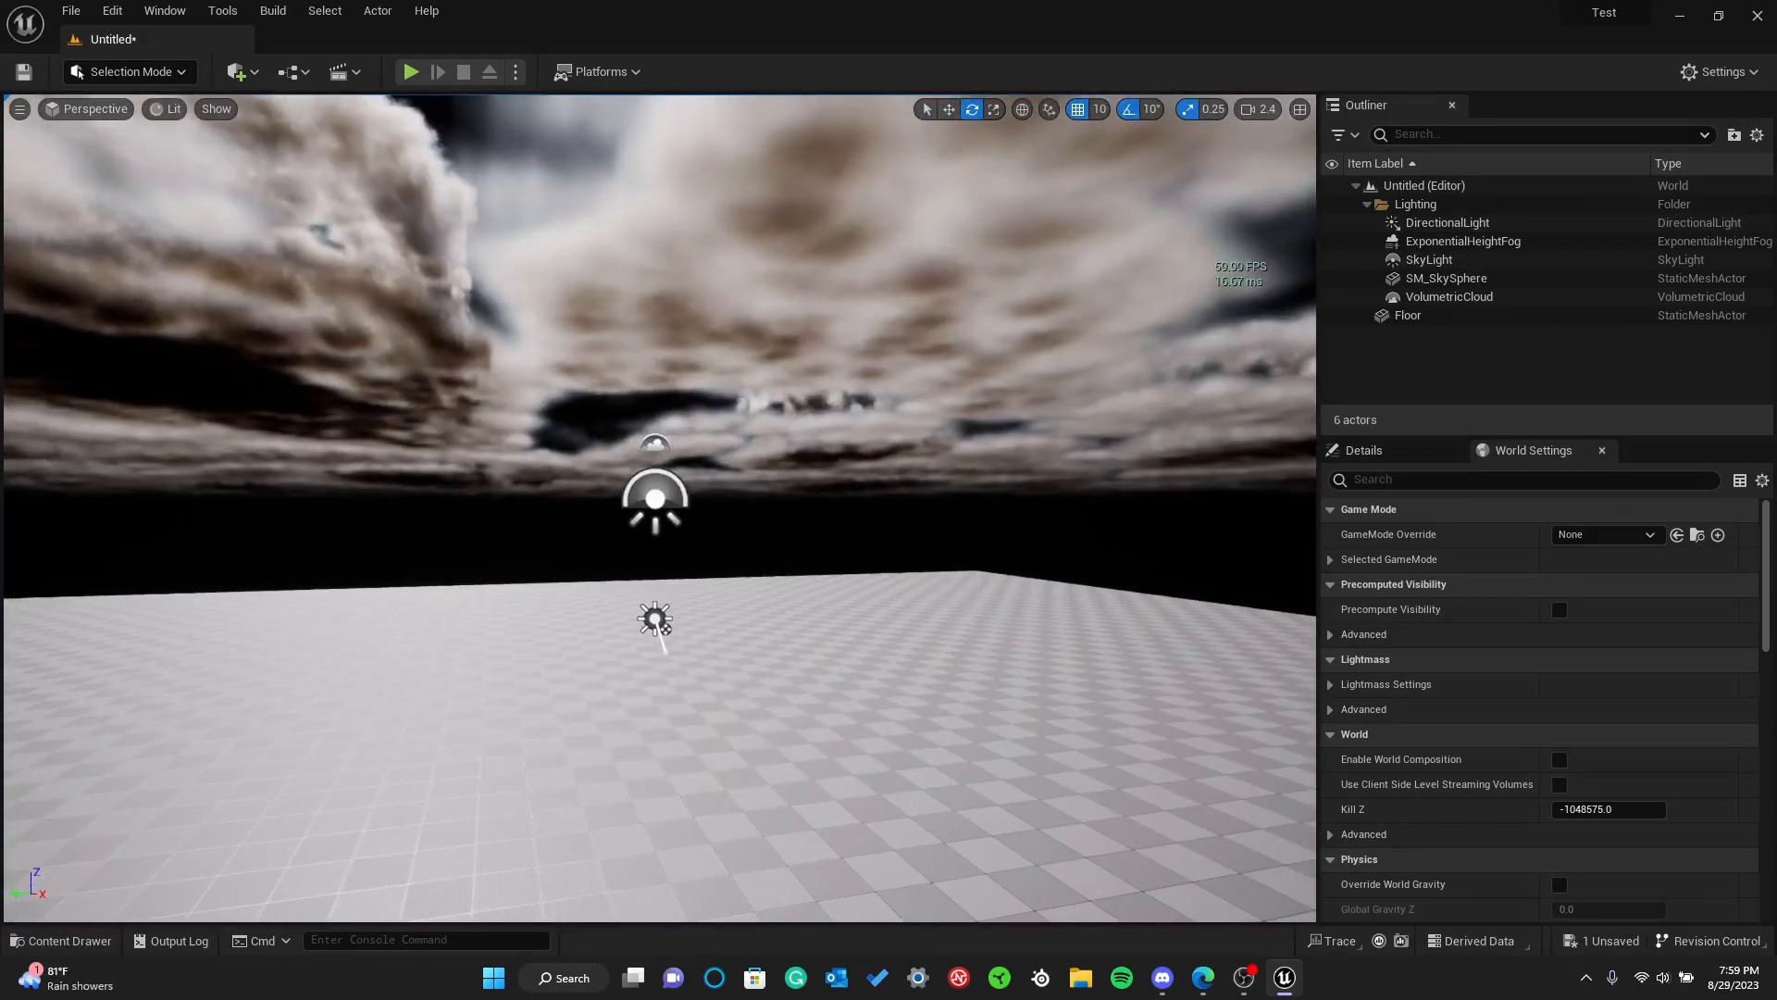
{"action": "key", "text": "ctrl+z"}
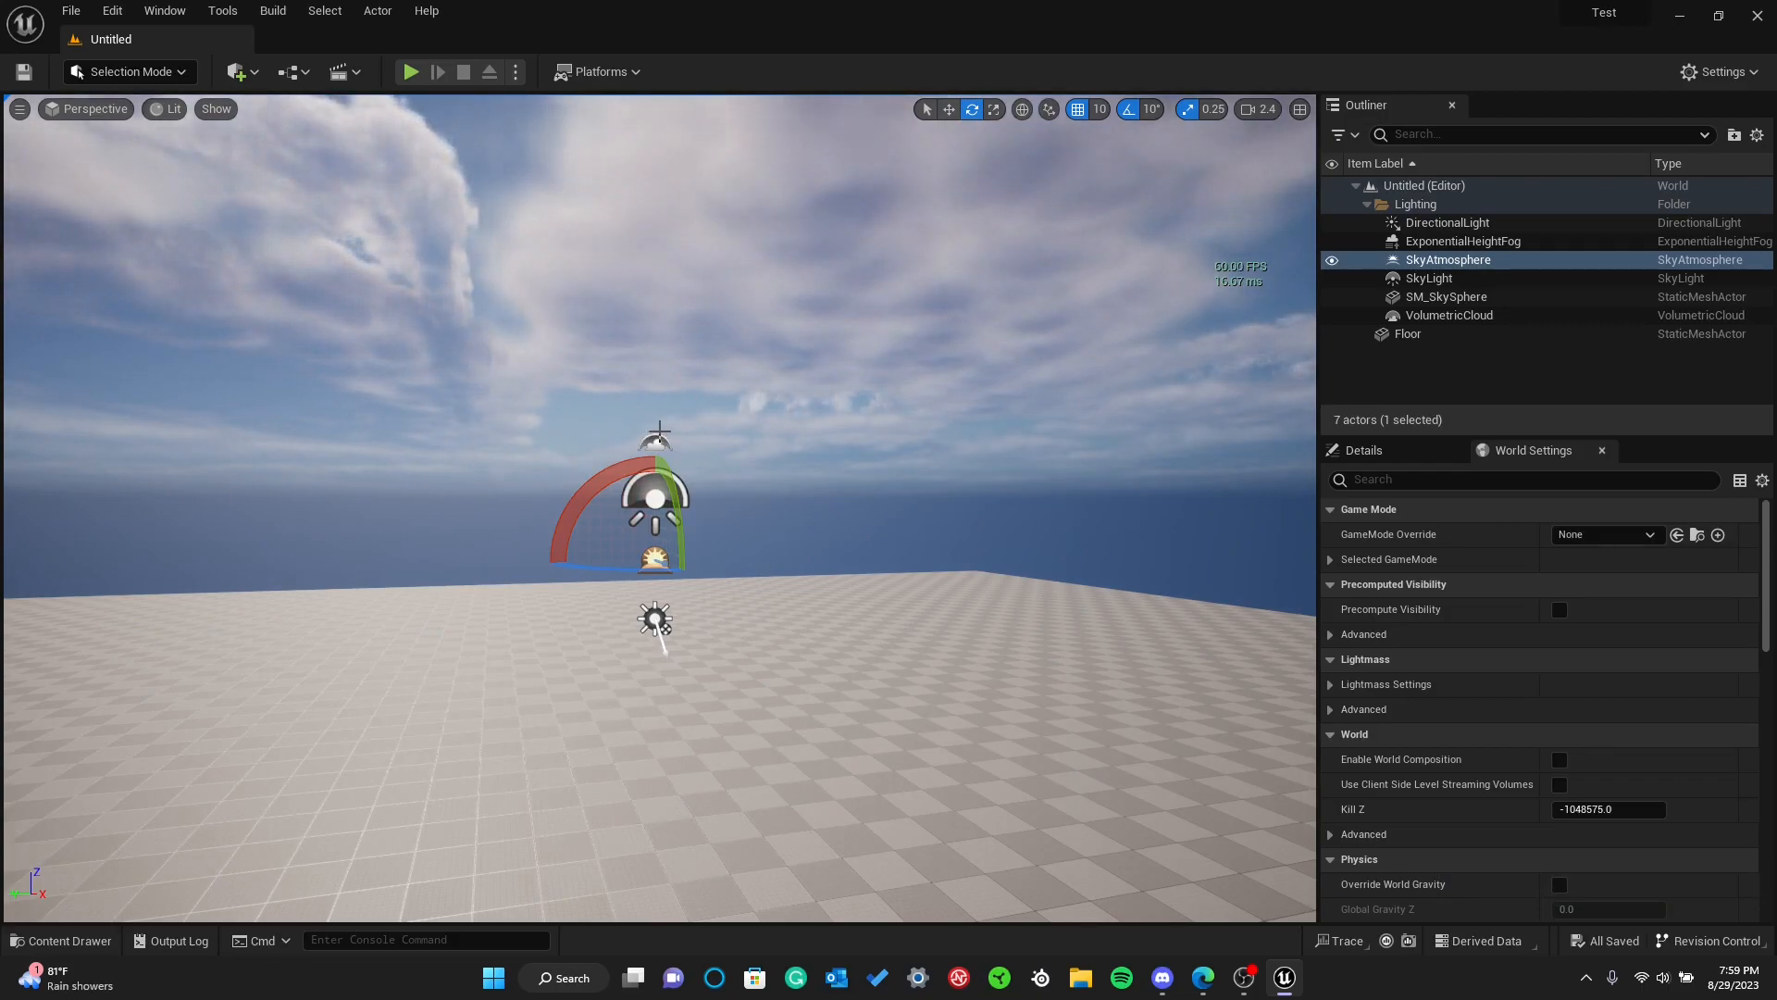
Select the directional light and the sky light in the viewport to identify each actor
{"action": "mouse_move", "coordinate": [714, 596]}
{"action": "right_mouse_down"}
{"action": "mouse_move", "coordinate": [678, 619]}
{"action": "mouse_move", "coordinate": [691, 611]}
{"action": "right_mouse_up"}
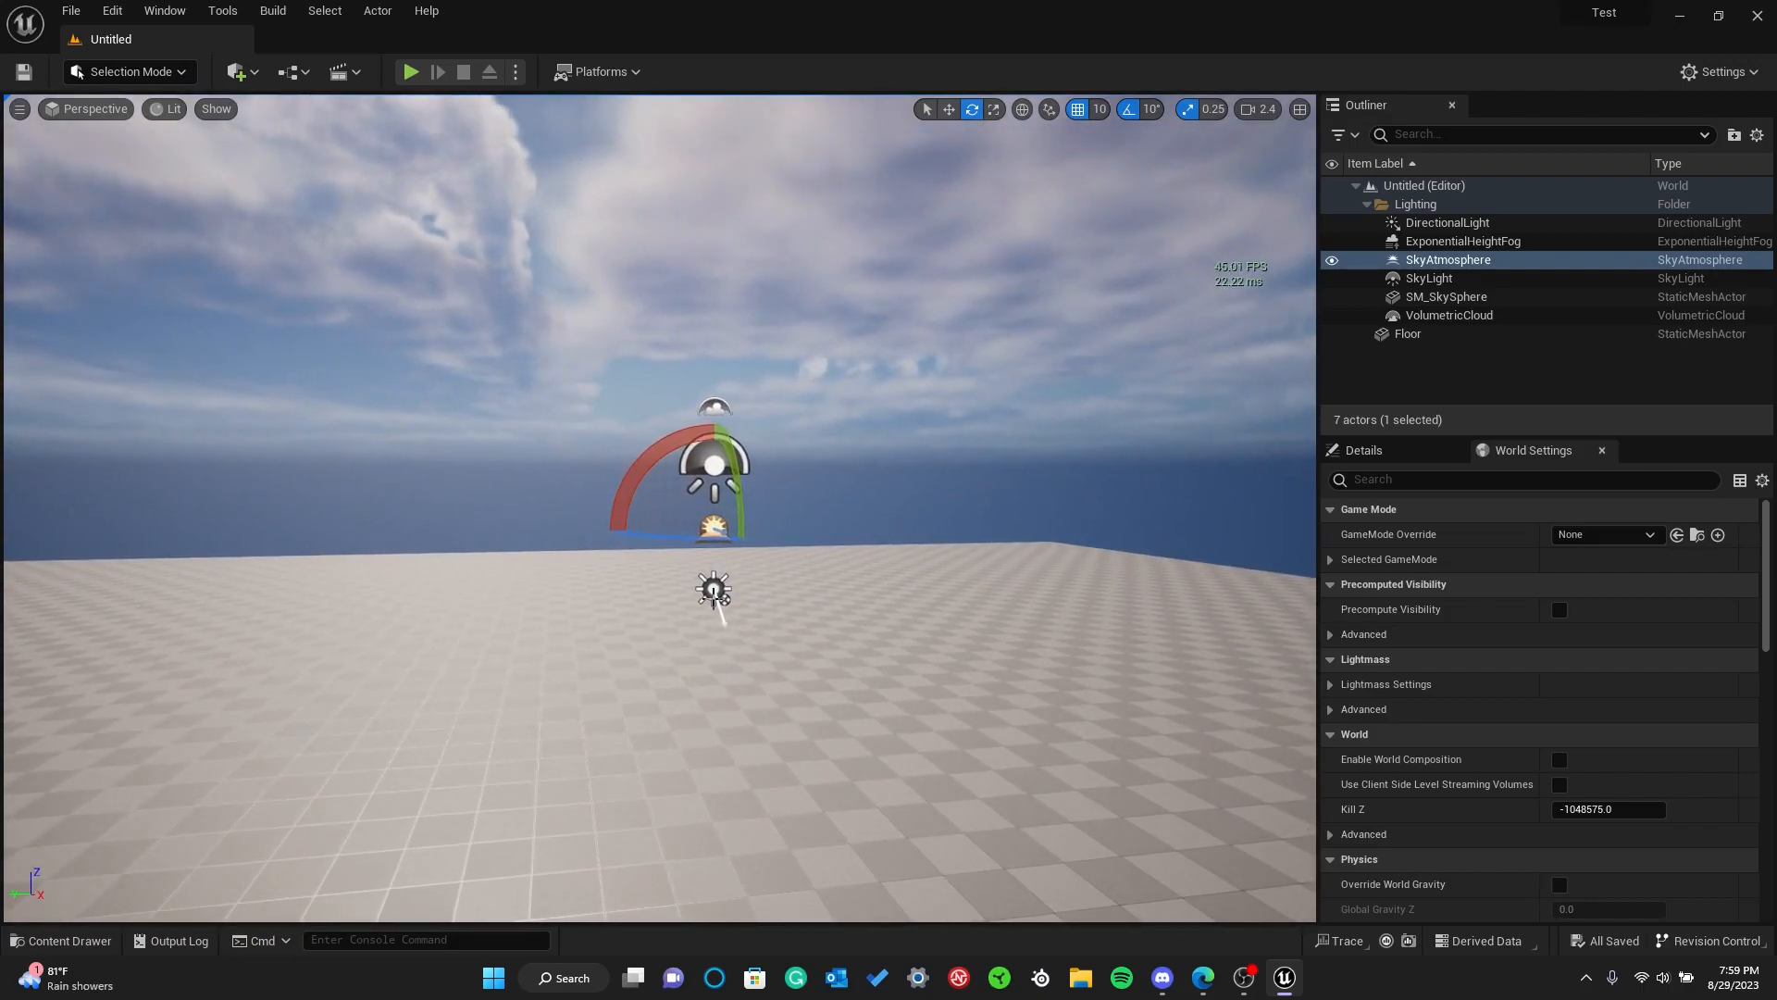
{"action": "left_click", "coordinate": [714, 588]}
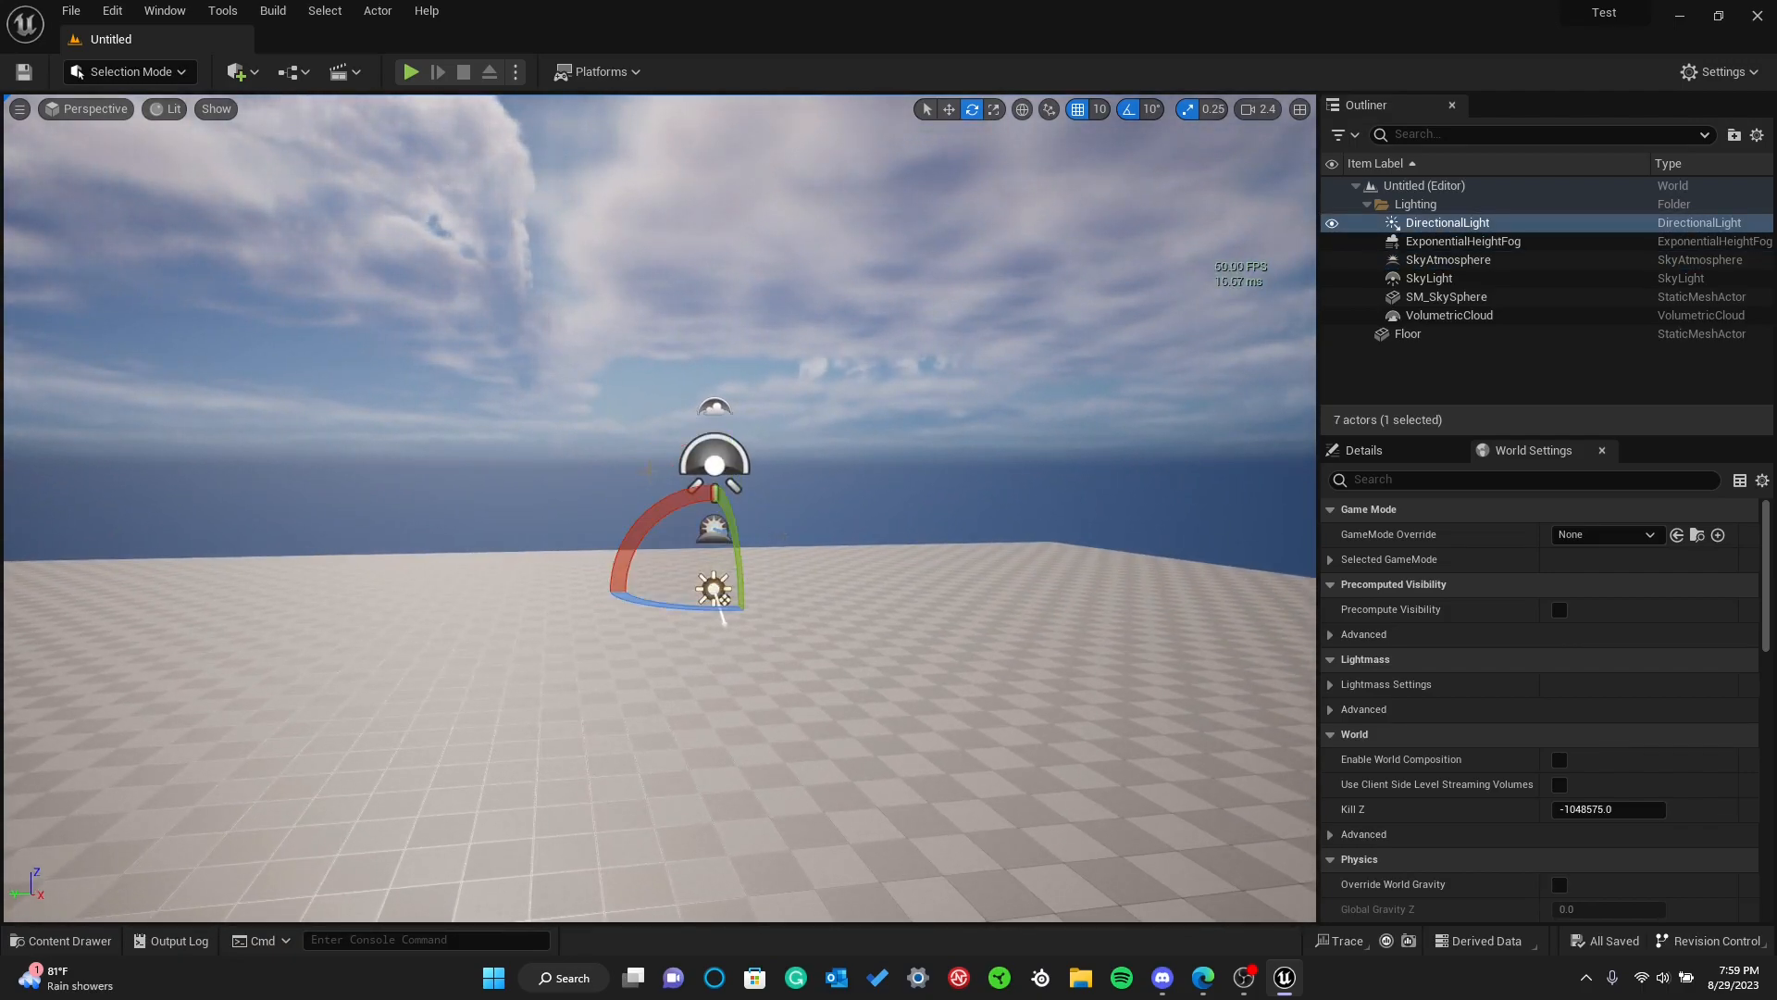
{"action": "left_click", "coordinate": [714, 457]}
{"action": "left_click", "coordinate": [722, 390]}
Delete the volumetric cloud to examine the sky without clouds, and undo the deletion
{"action": "left_click", "coordinate": [715, 407]}
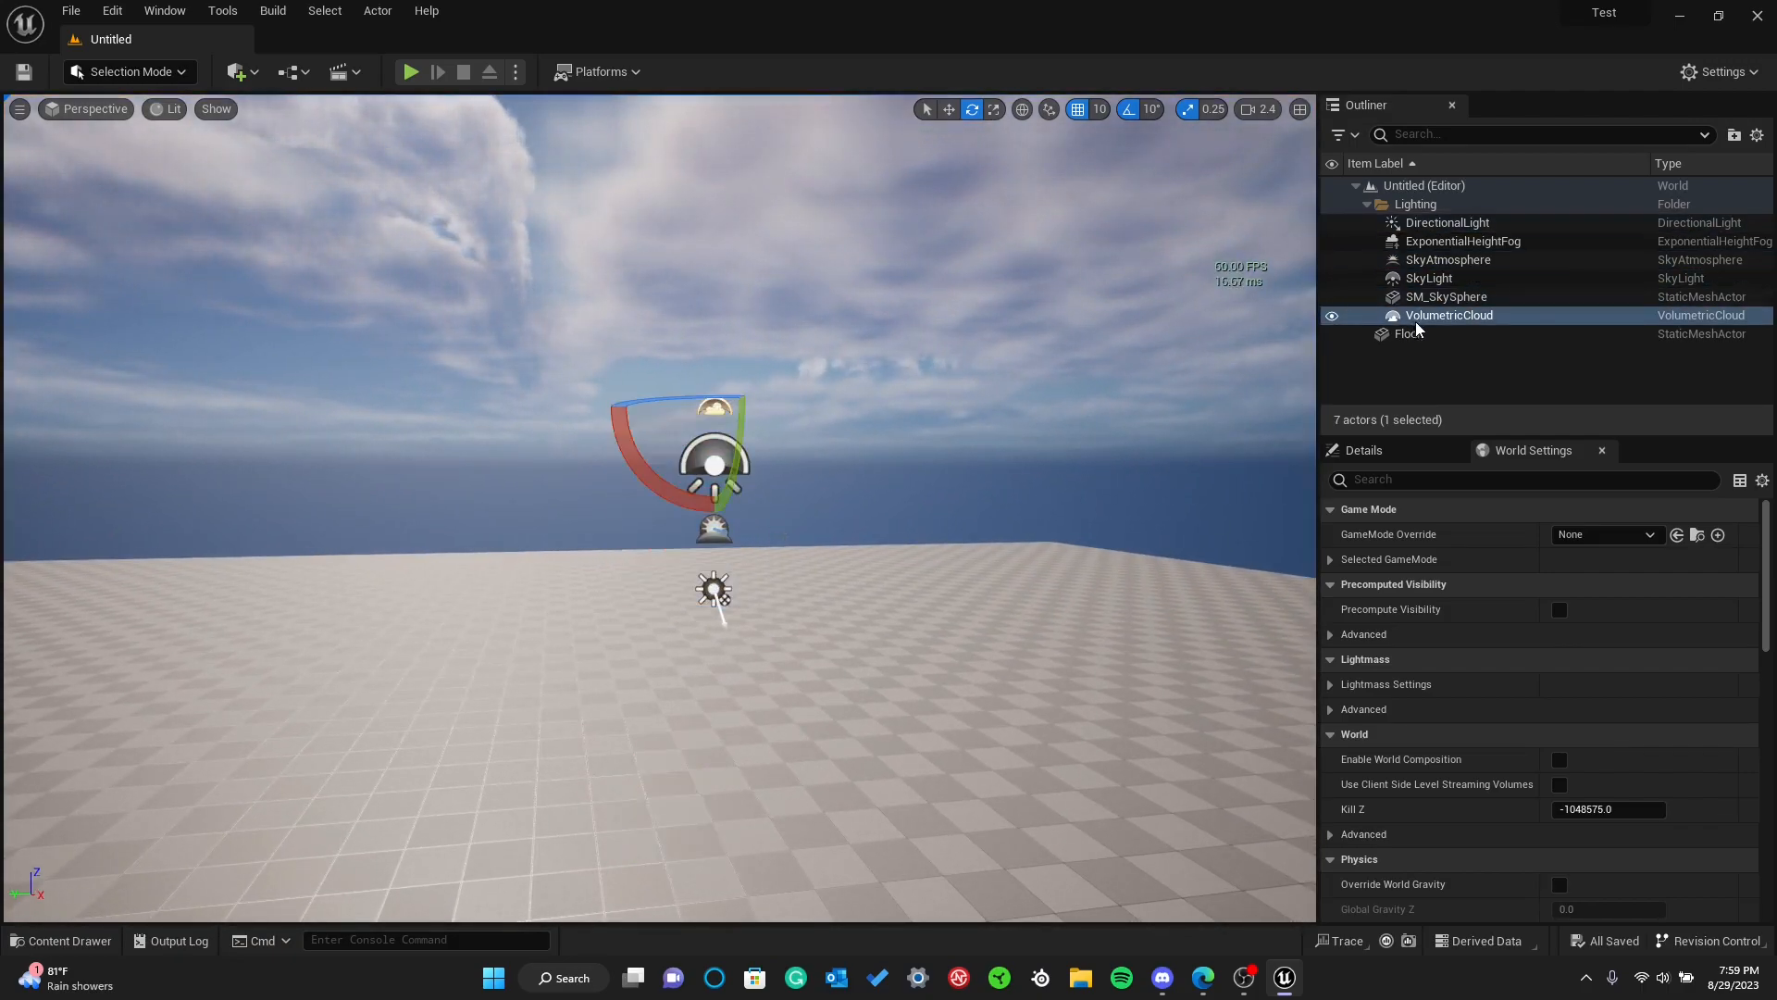
{"action": "key", "text": "Delete"}
{"action": "right_click_drag", "start_coordinate": [797, 375], "coordinate": [678, 402]}
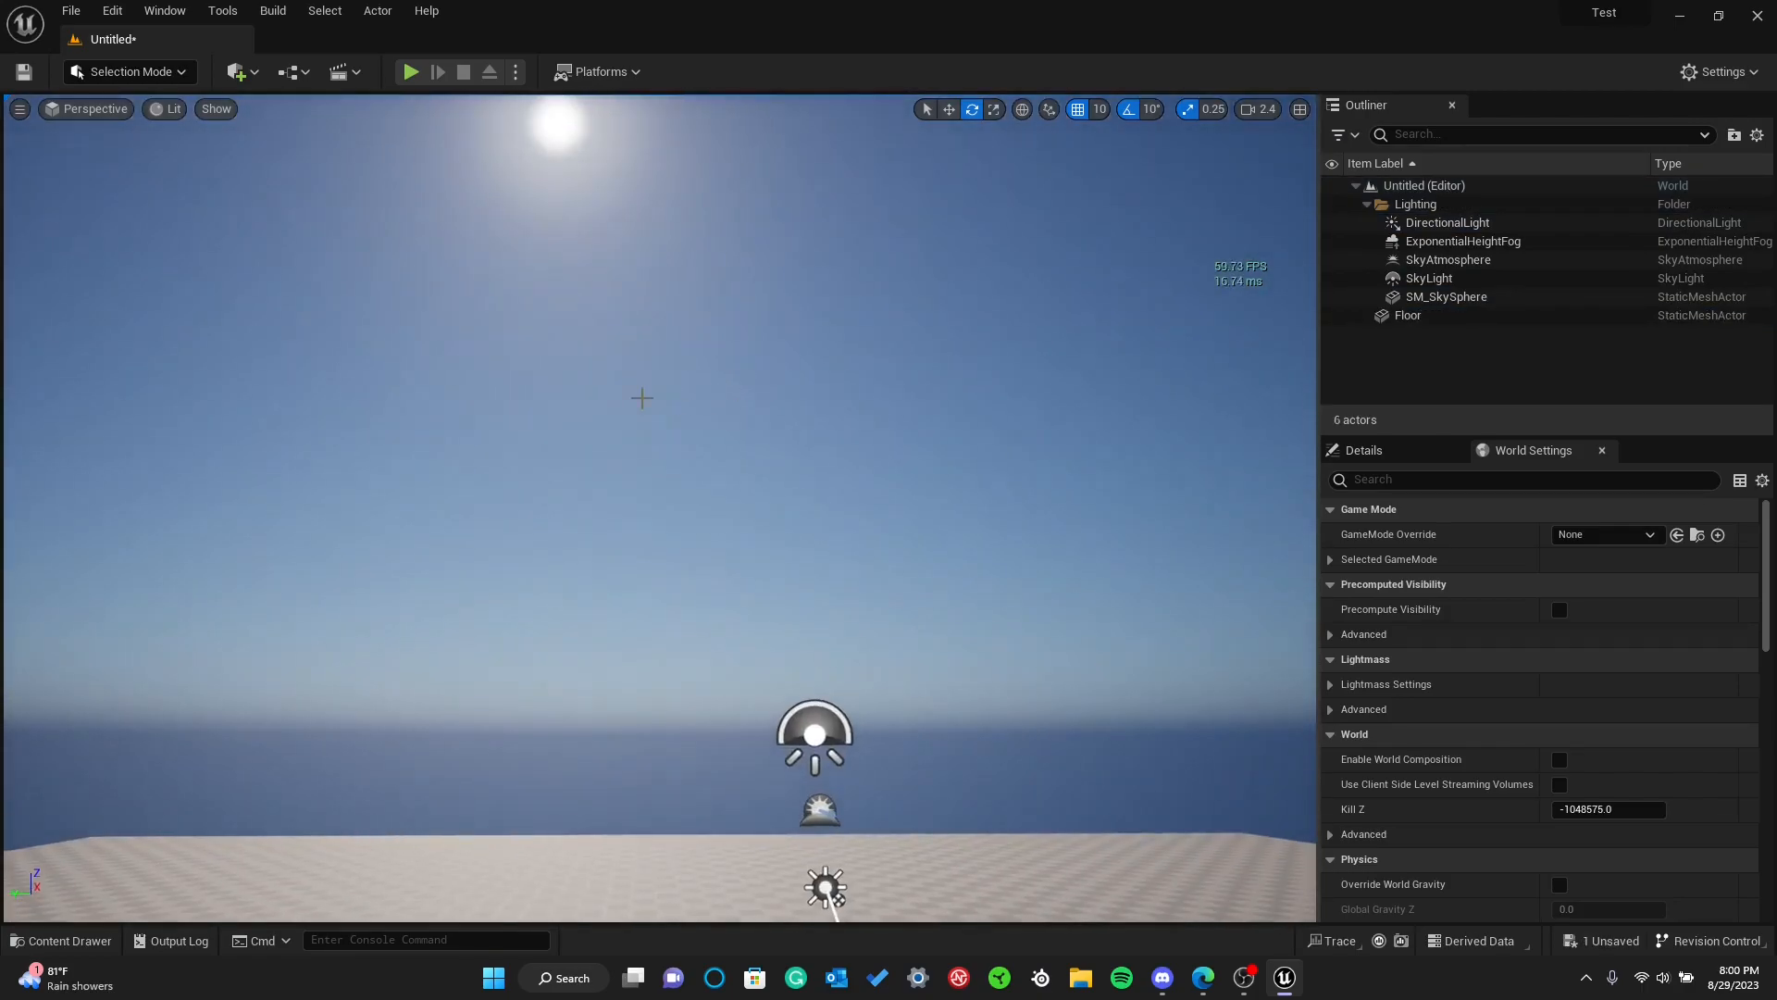
{"action": "key", "text": "ctrl+z"}
{"action": "right_click_drag", "start_coordinate": [775, 527], "coordinate": [782, 526]}
Delete the sky atmosphere once more to compare the sky, and restore it
{"action": "left_click", "coordinate": [743, 608]}
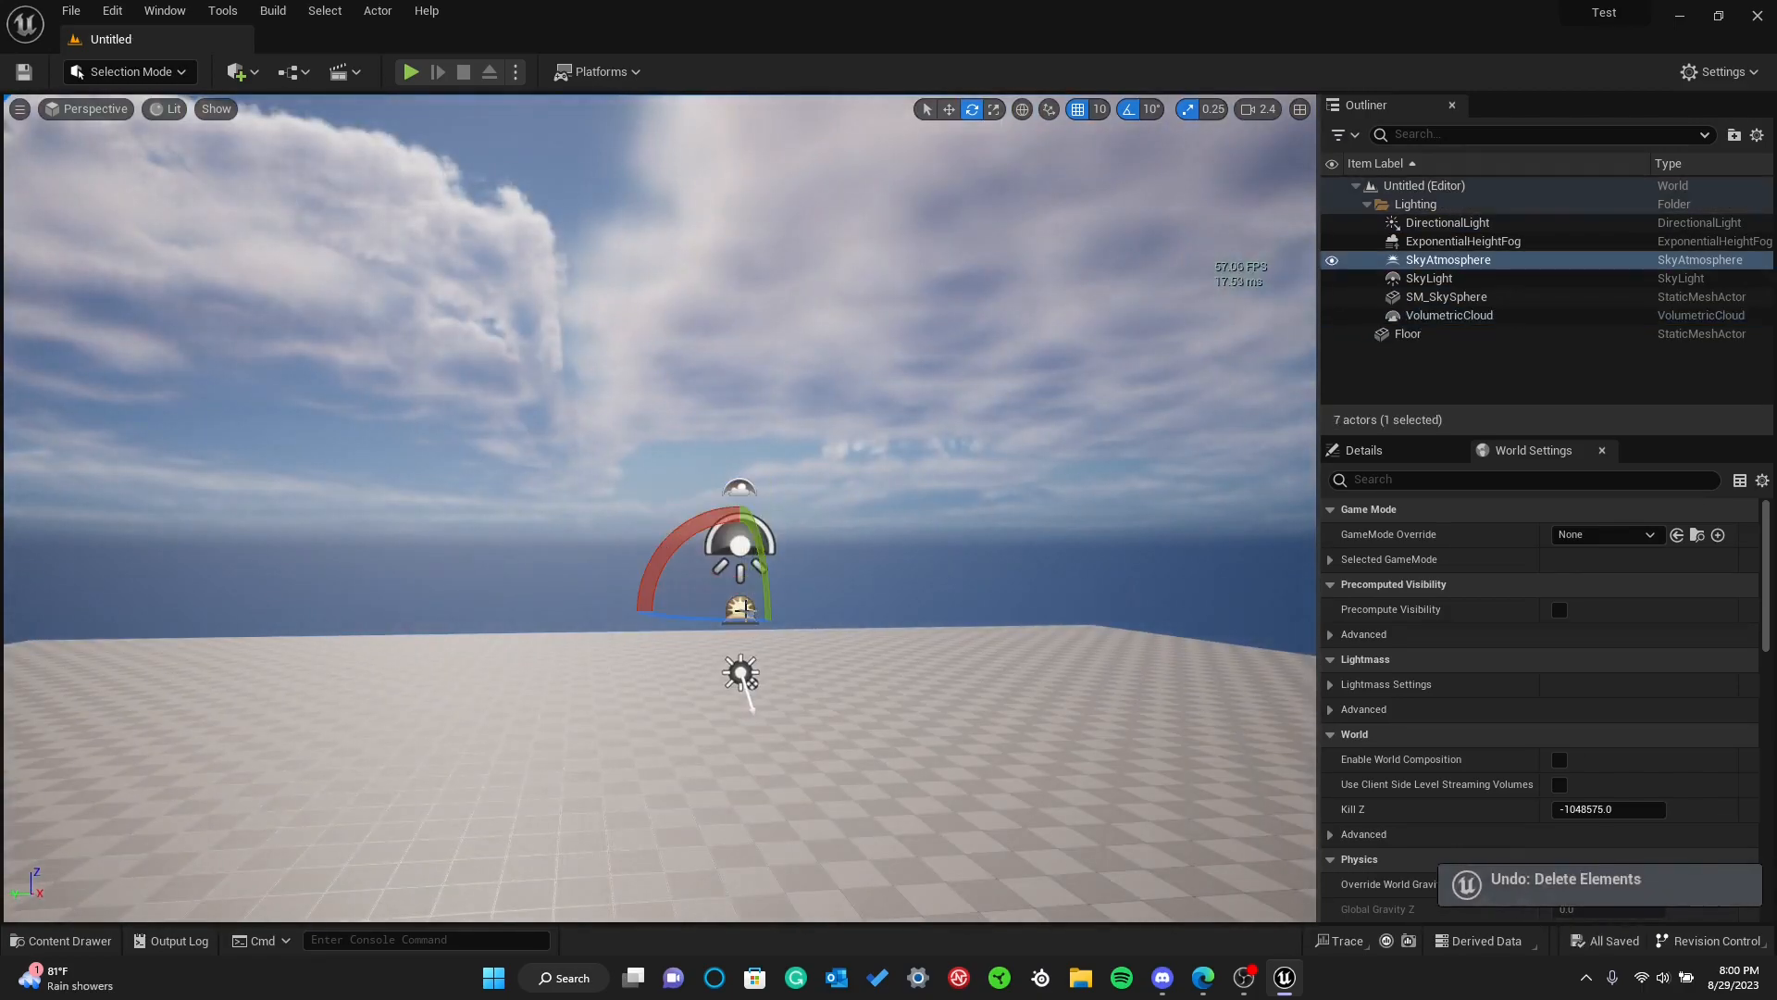
{"action": "key", "text": "Delete"}
{"action": "key", "text": "ctrl+z"}
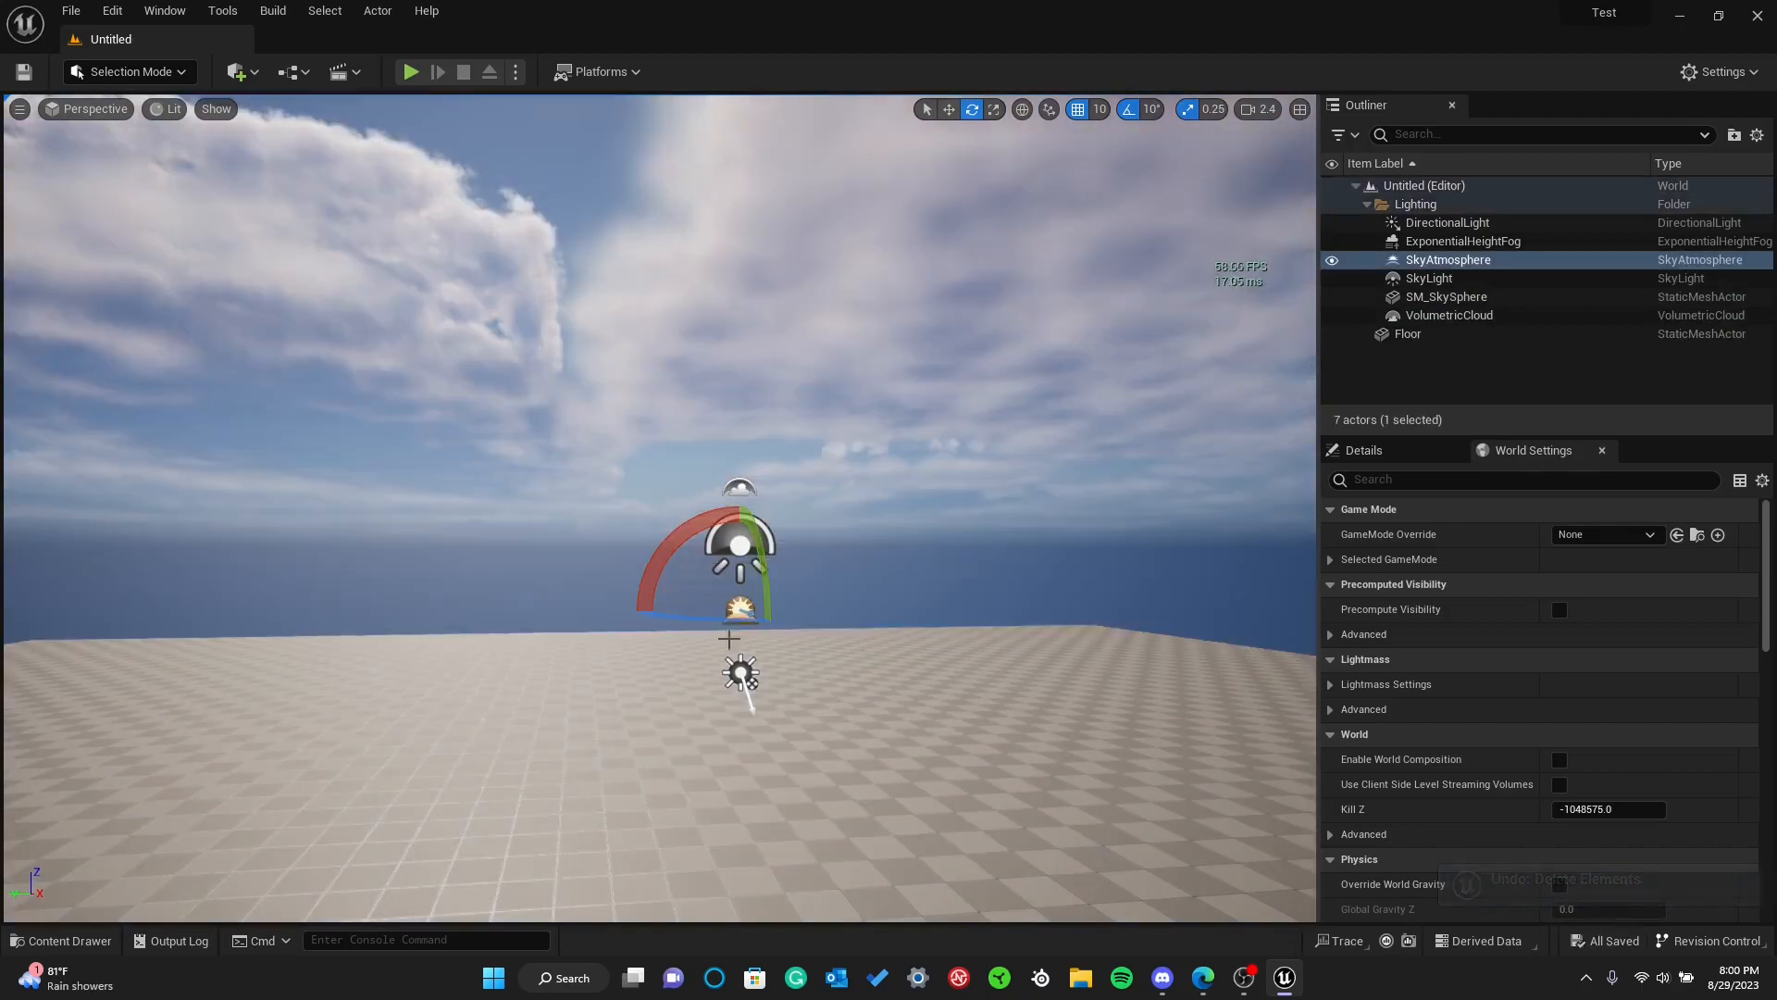
Delete the directional light to examine the level without it, and undo the deletion
{"action": "left_click", "coordinate": [741, 672]}
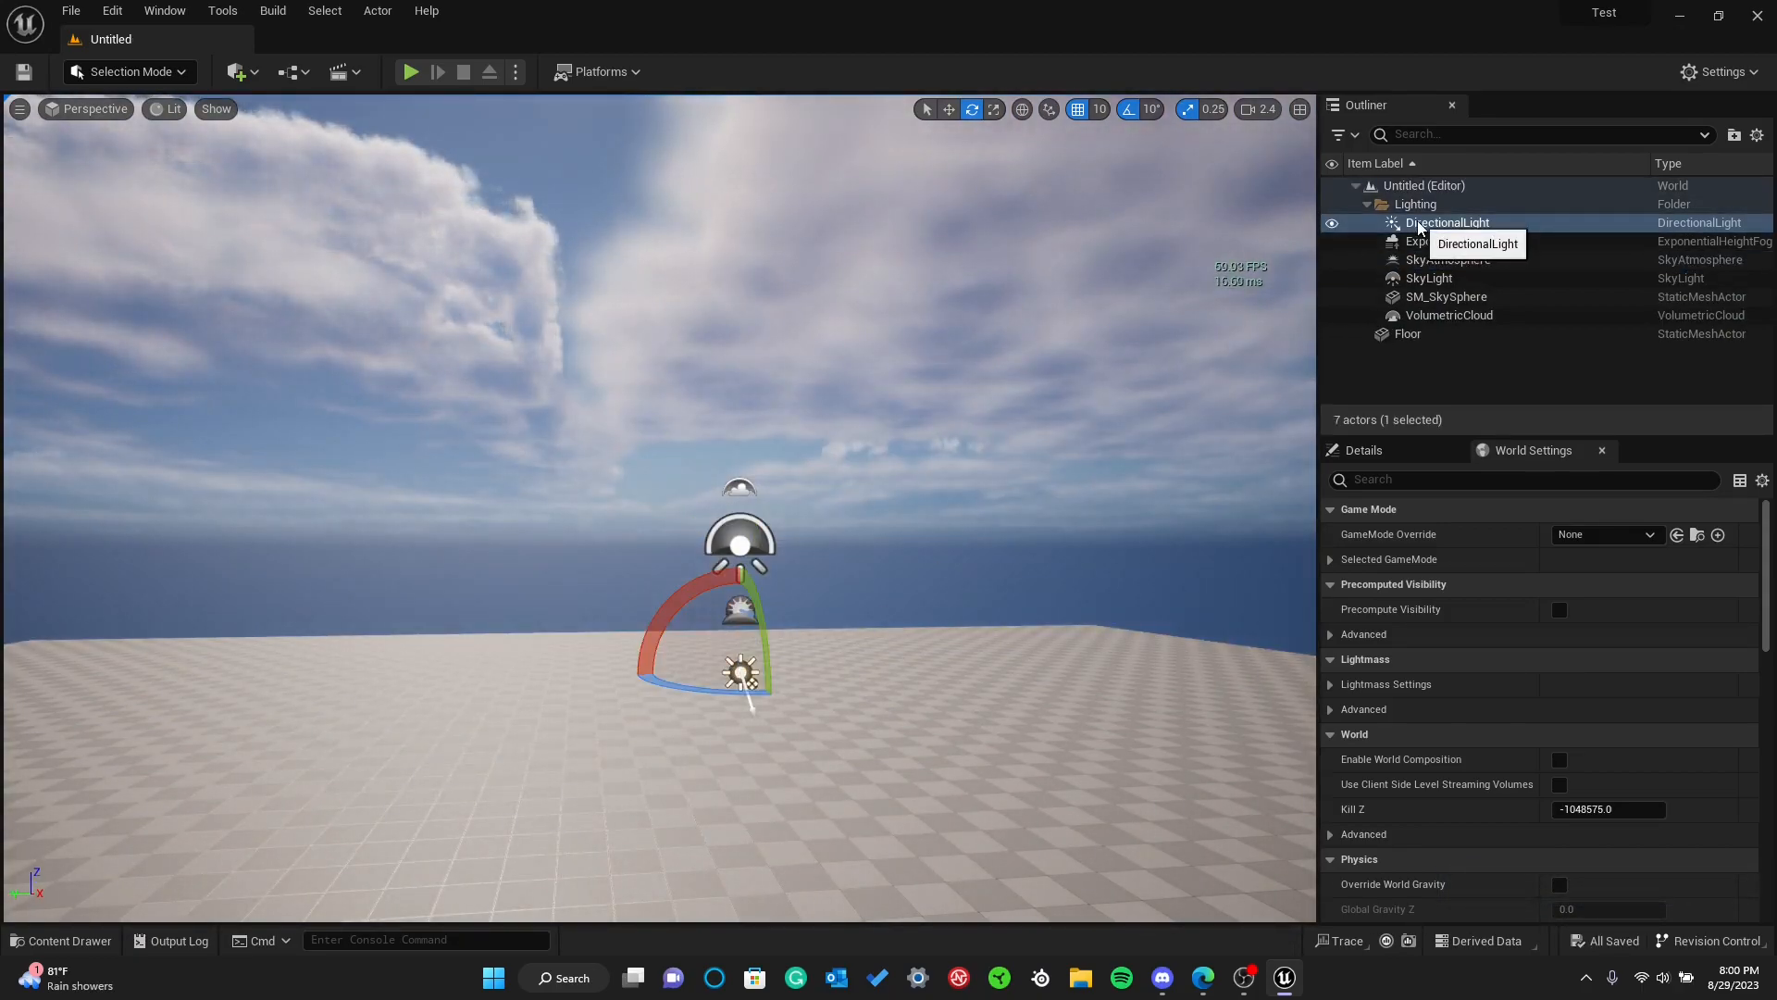
{"action": "key", "text": "Delete"}
{"action": "right_click_drag", "start_coordinate": [829, 453], "coordinate": [862, 473]}
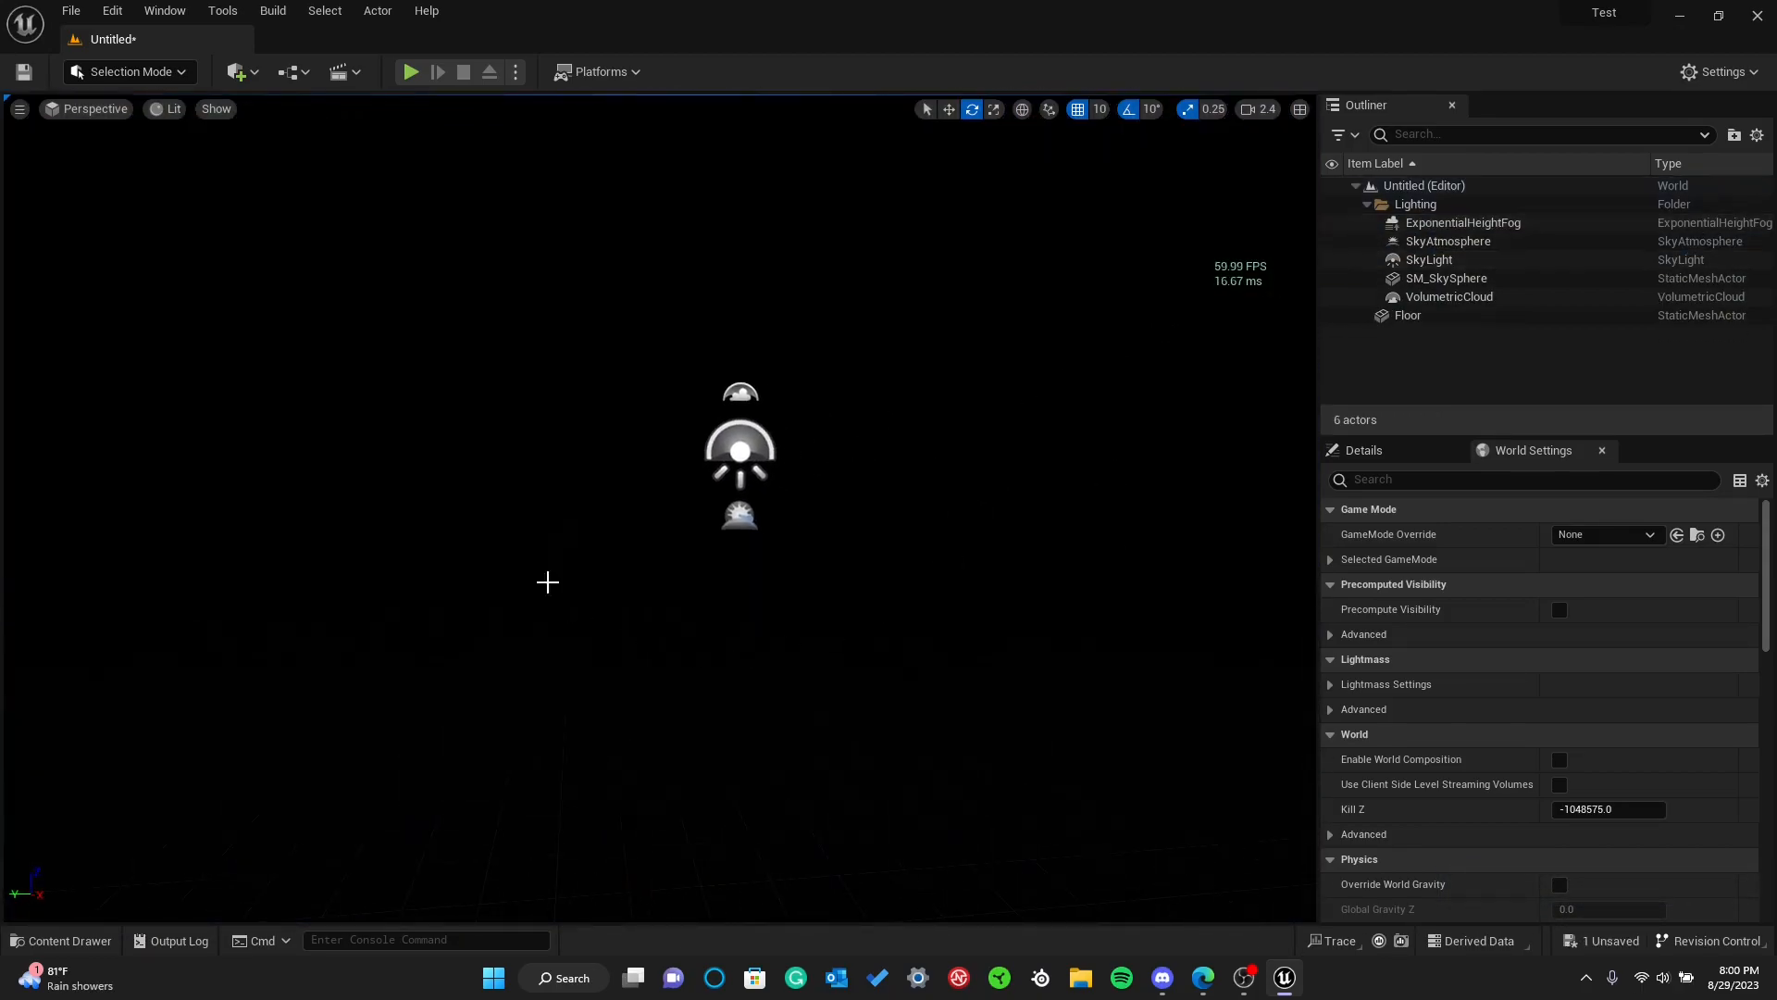
{"action": "key", "text": "ctrl+z"}
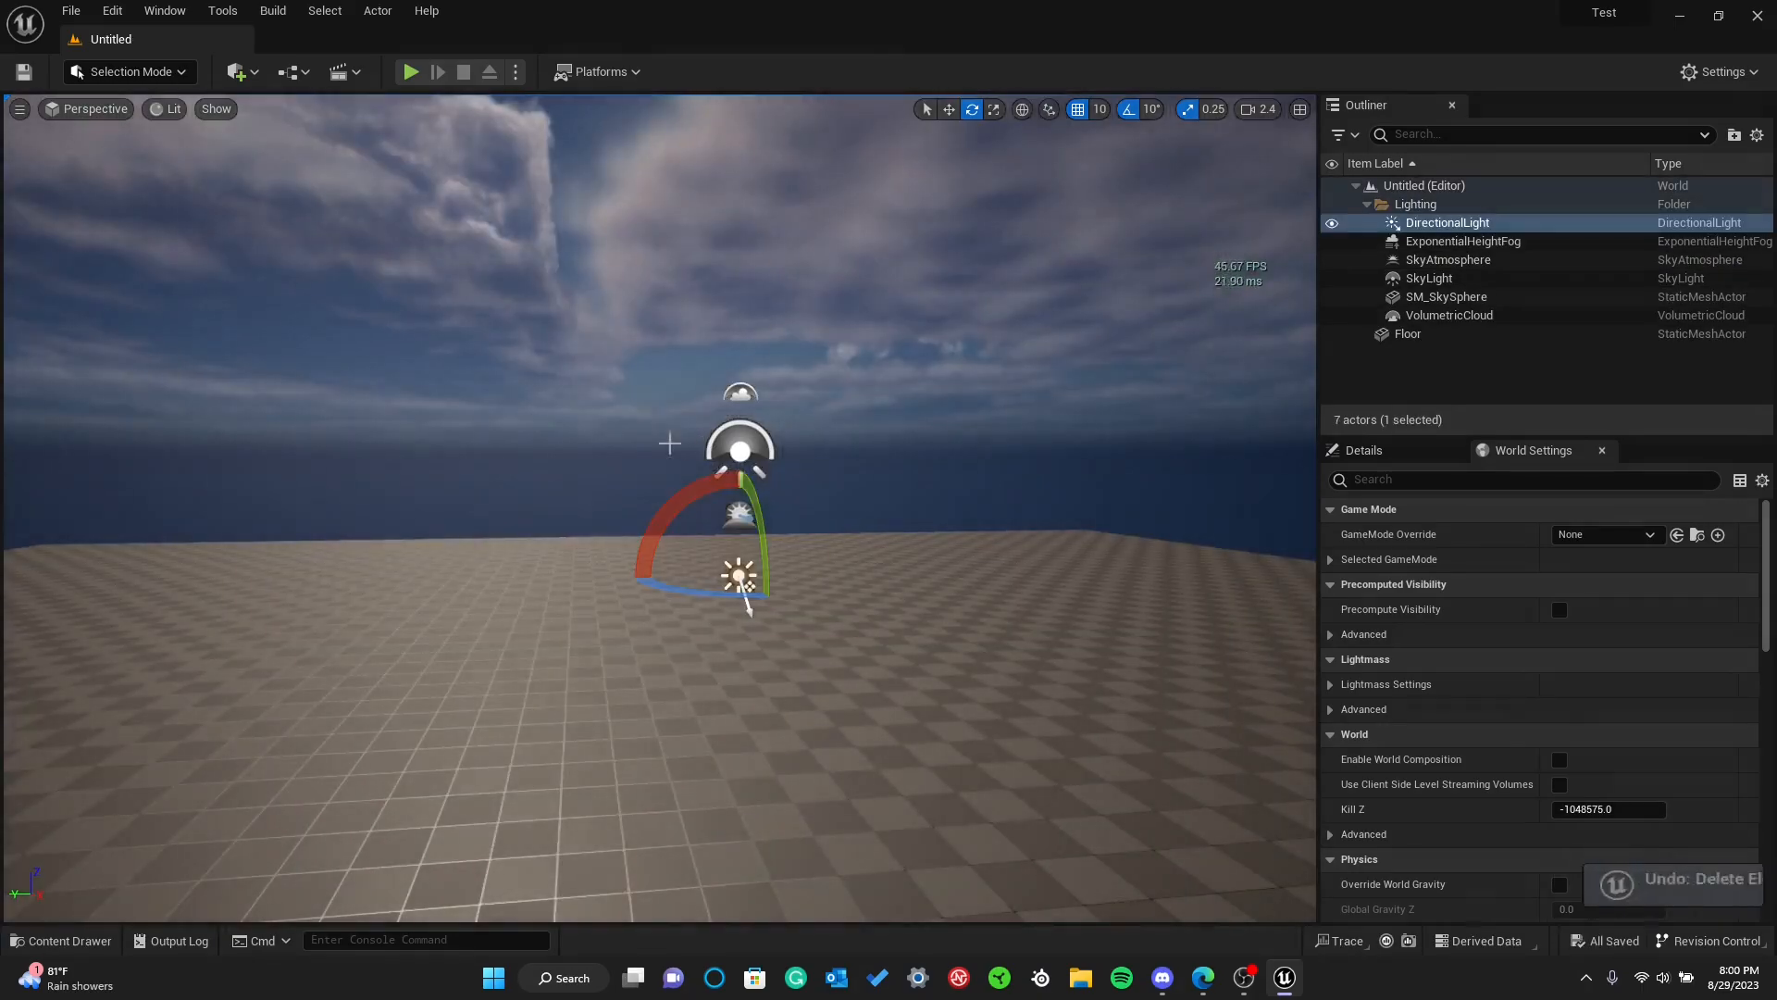
{"action": "right_click_drag", "start_coordinate": [409, 391], "coordinate": [472, 420]}
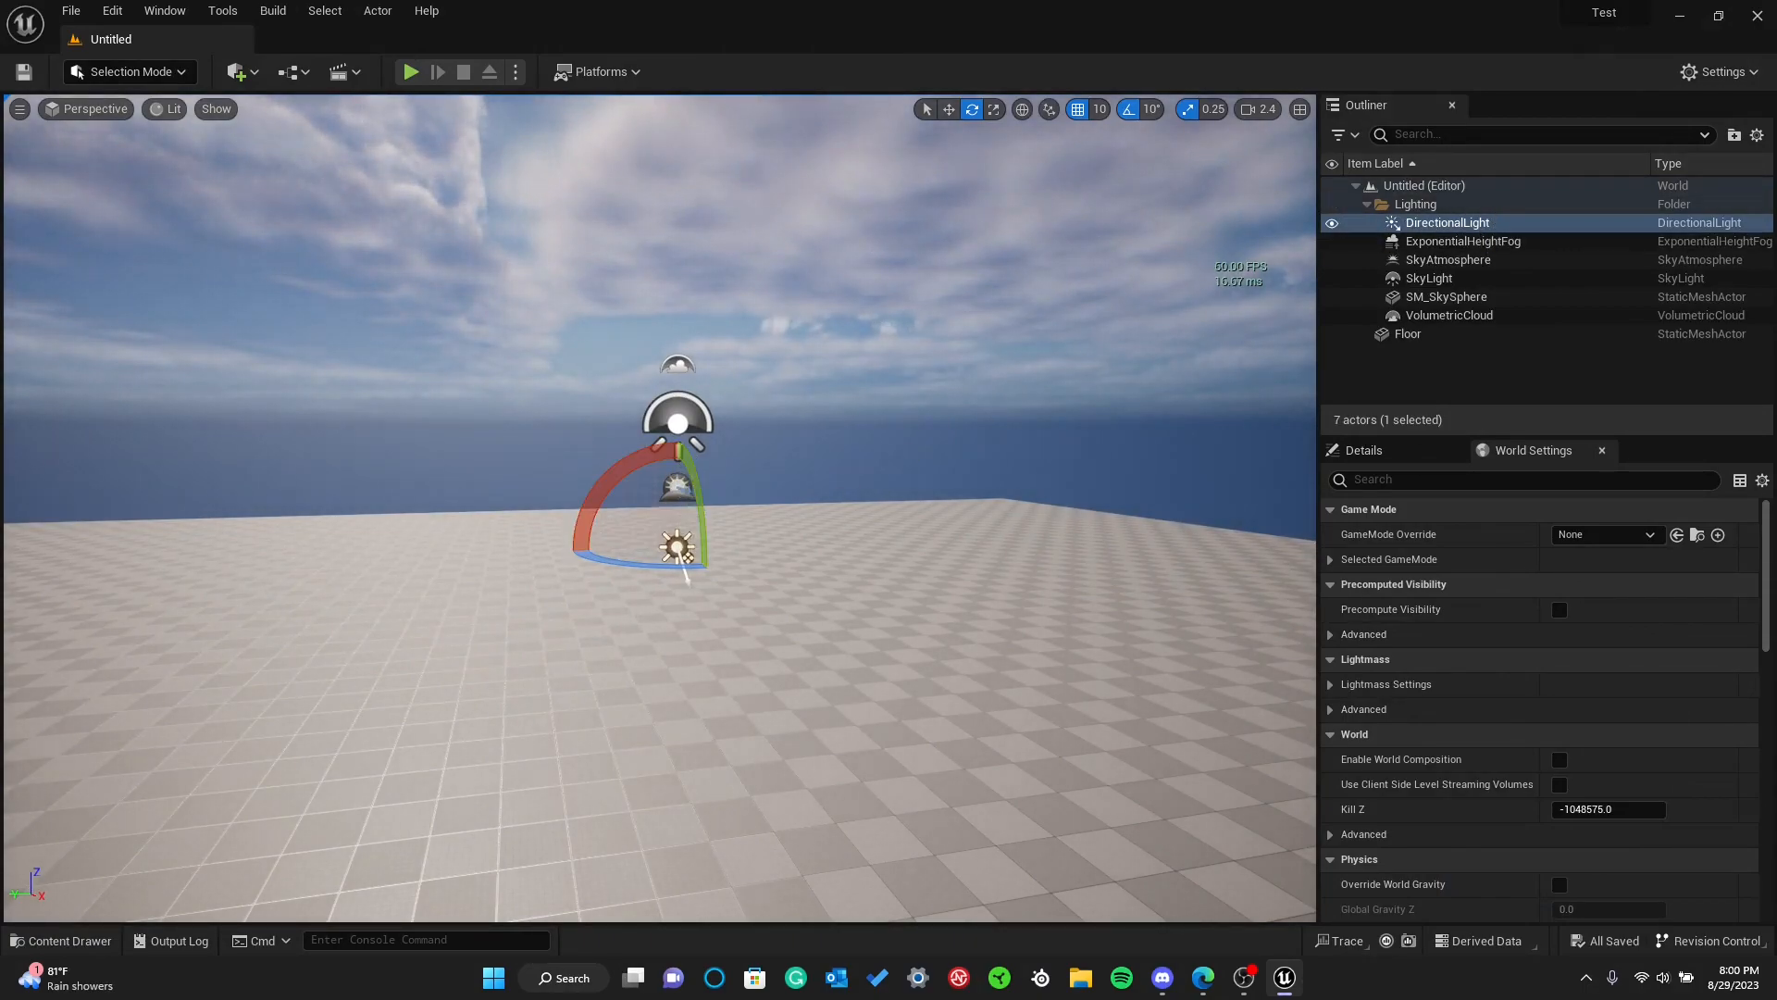
Select the sky atmosphere, sky light, volumetric cloud and sky sphere one after another to review the level's lighting actors
{"action": "left_click", "coordinate": [677, 485]}
{"action": "left_click", "coordinate": [670, 416]}
{"action": "left_click", "coordinate": [676, 361]}
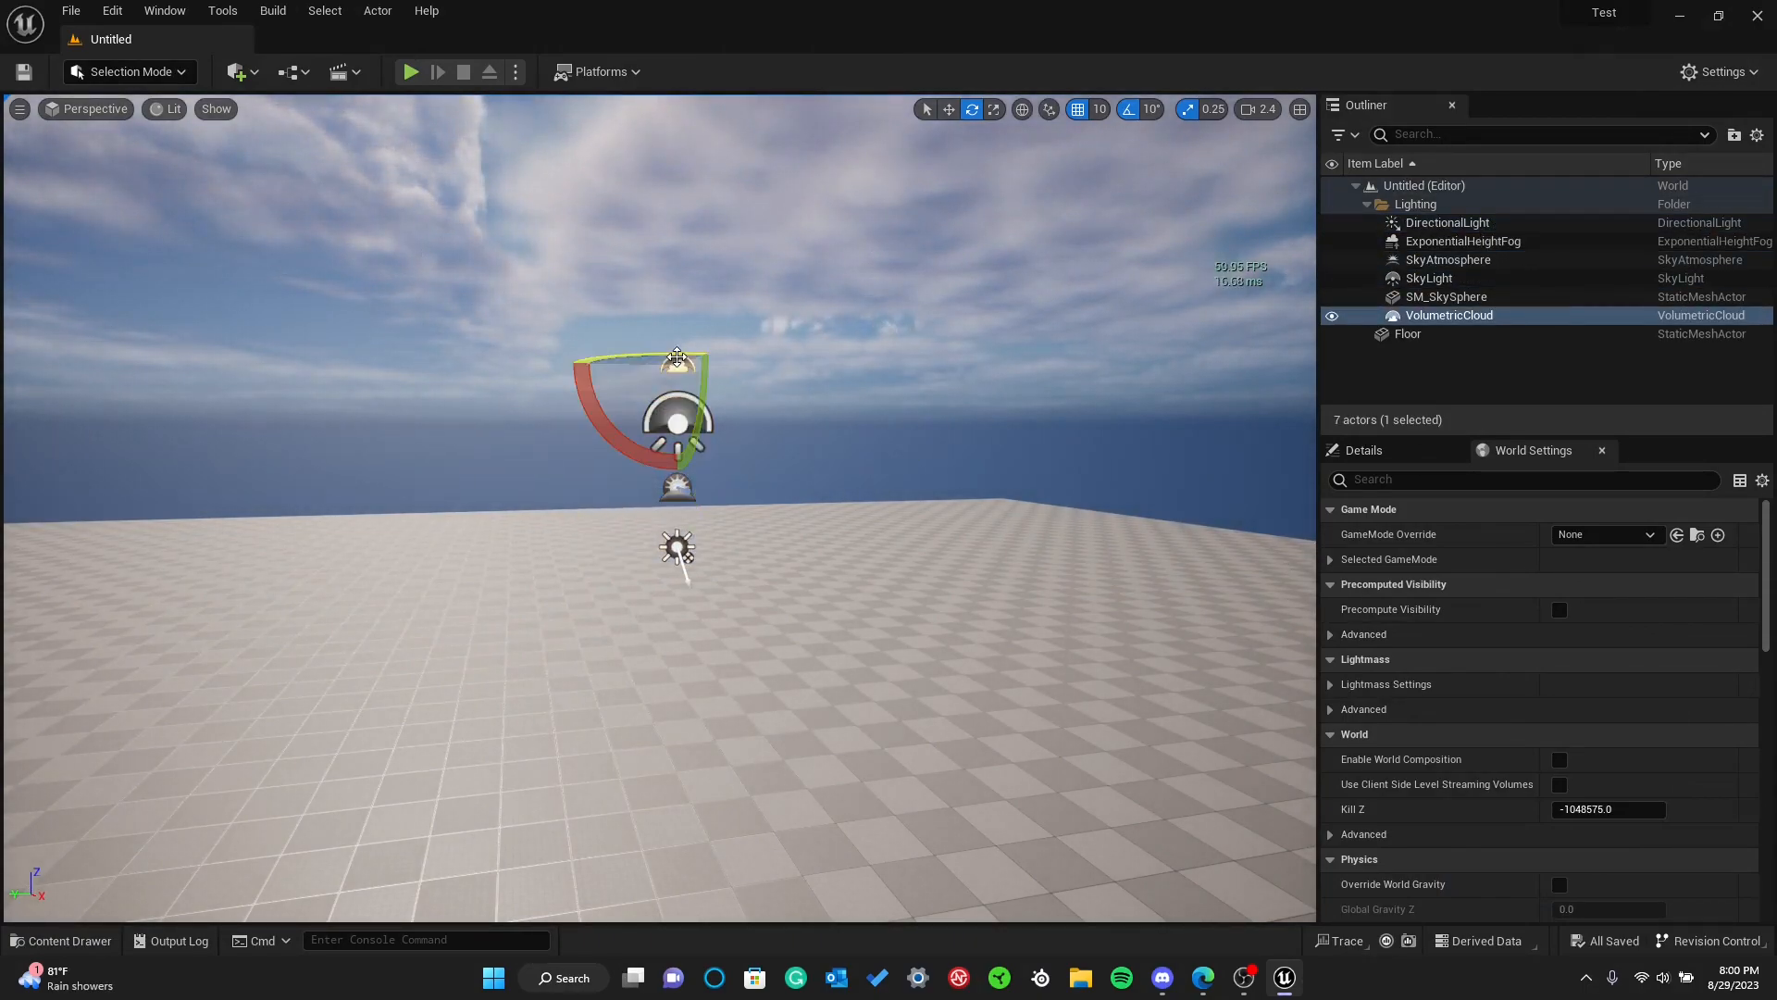
{"action": "left_click", "coordinate": [678, 486]}
{"action": "left_click", "coordinate": [972, 266]}
{"action": "right_click_drag", "start_coordinate": [972, 266], "coordinate": [842, 347]}
{"action": "key", "text": "s"}
Create a new level from the Empty Level template
{"action": "left_click", "coordinate": [71, 11]}
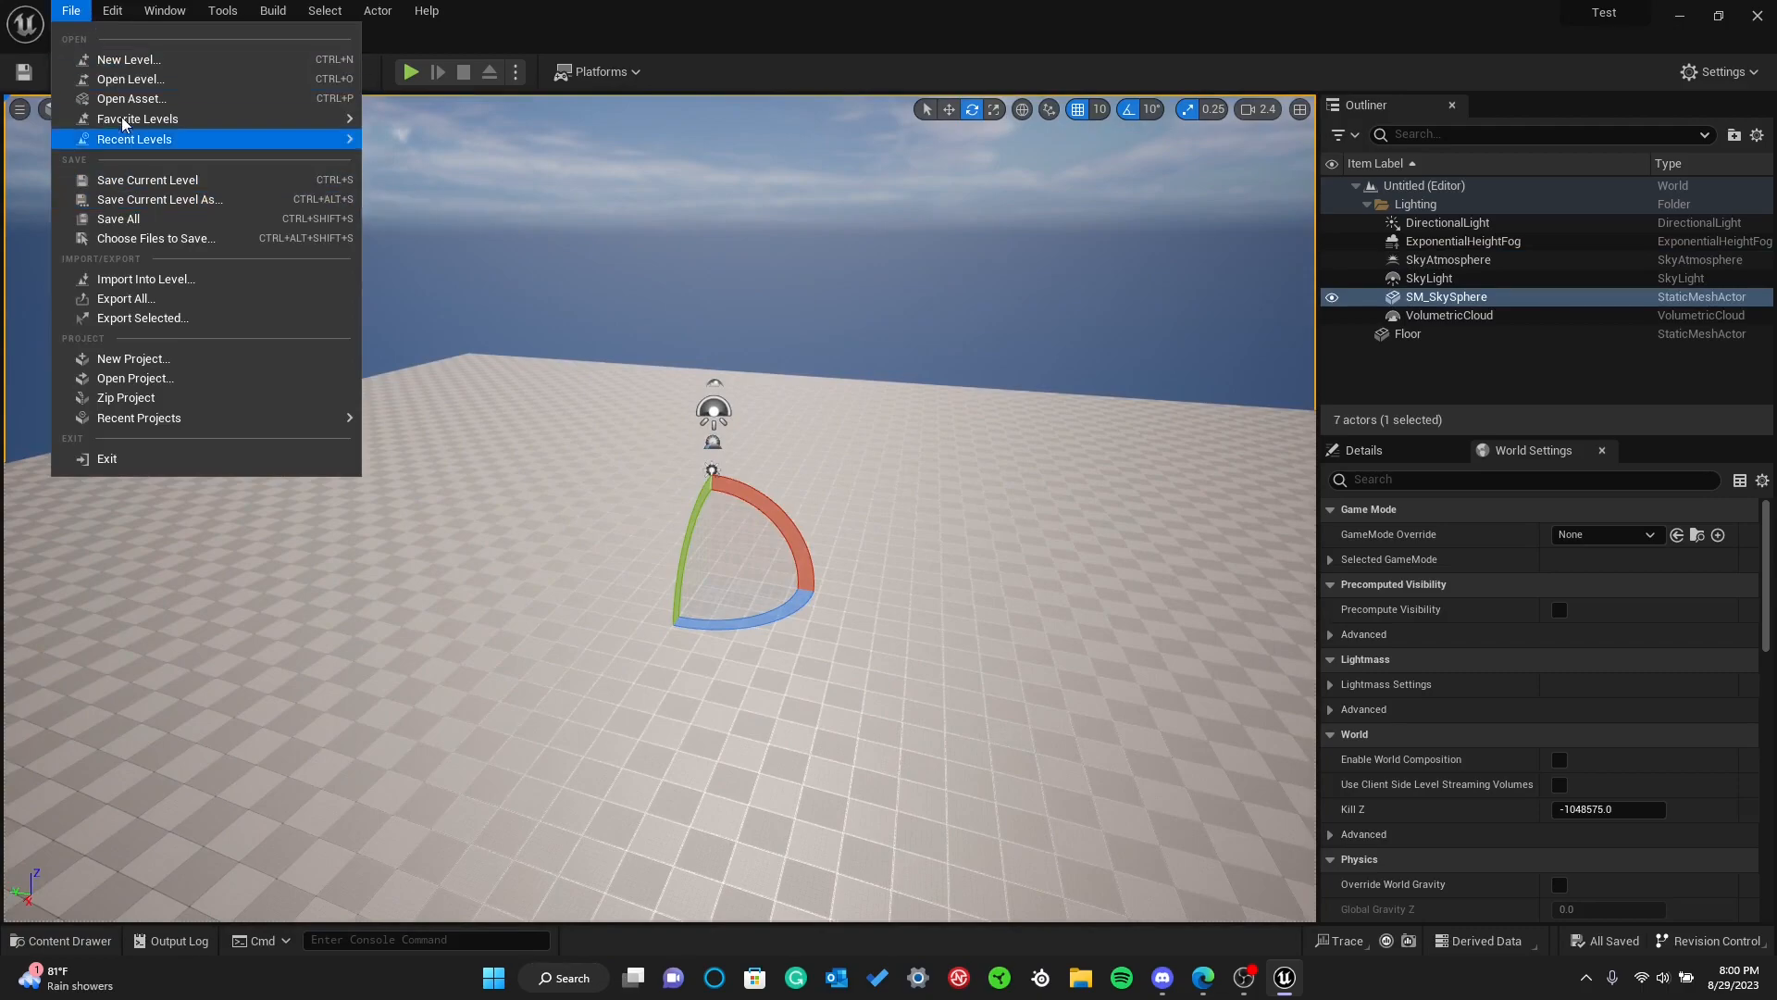
{"action": "left_click", "coordinate": [122, 64]}
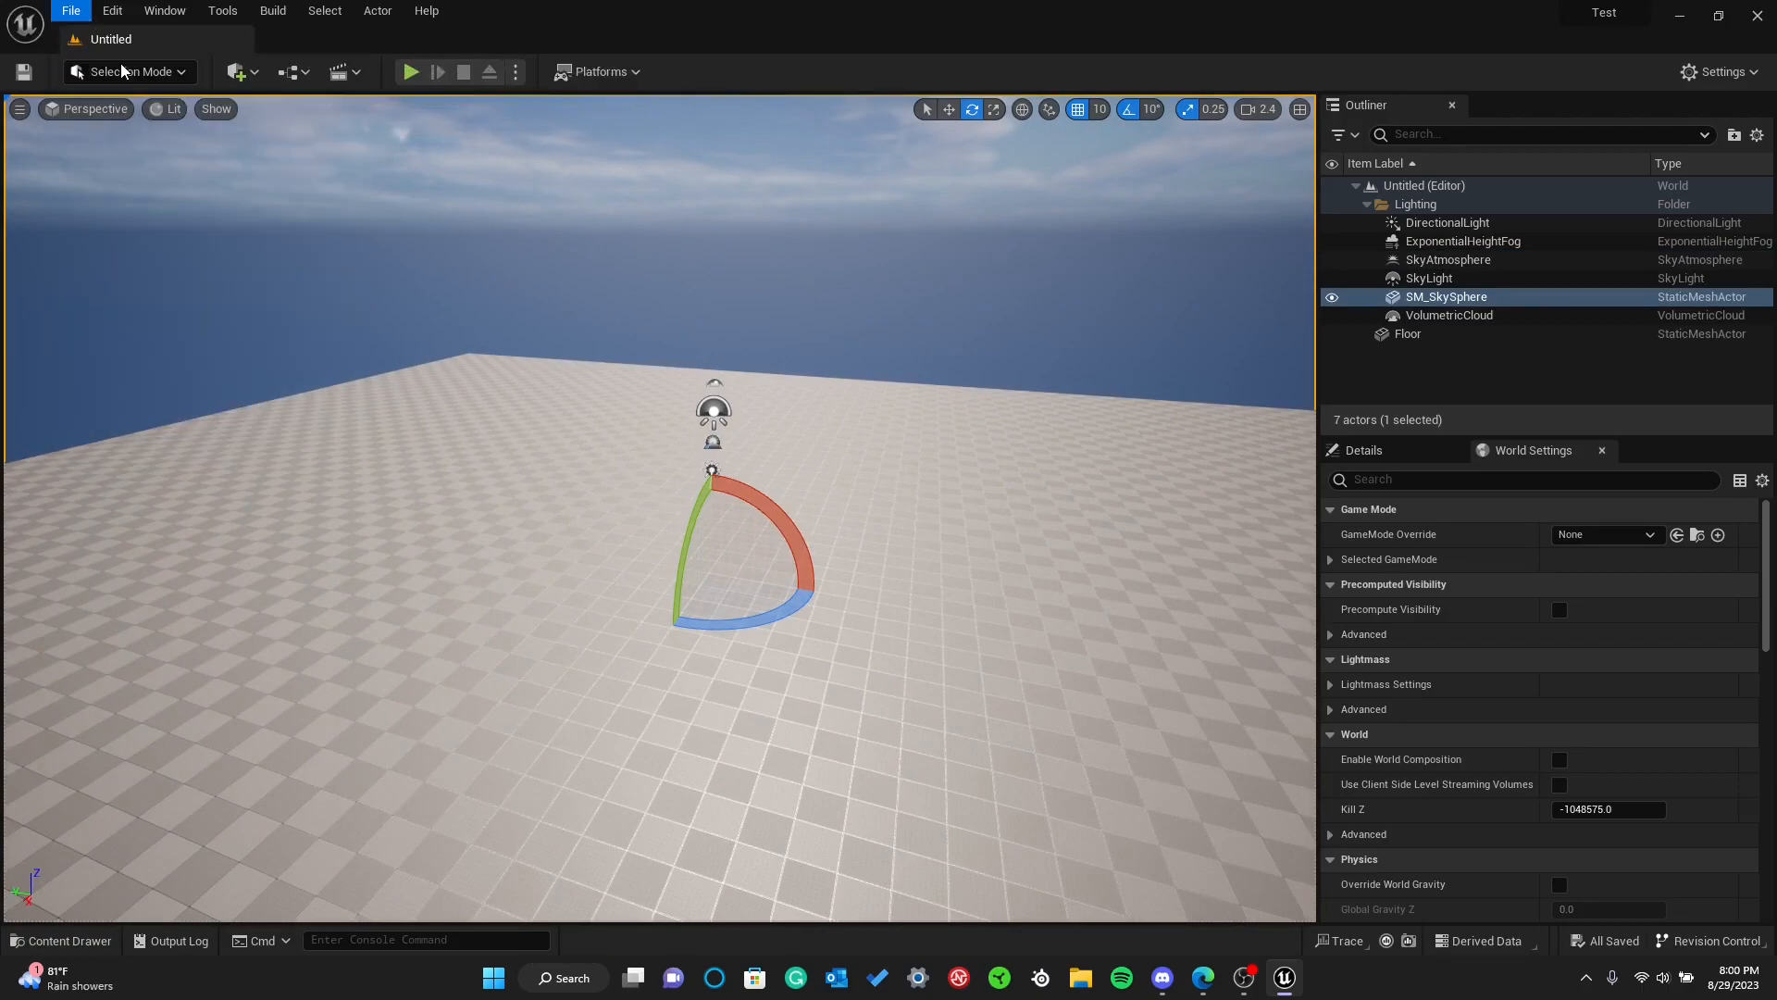
{"action": "left_click", "coordinate": [1015, 403]}
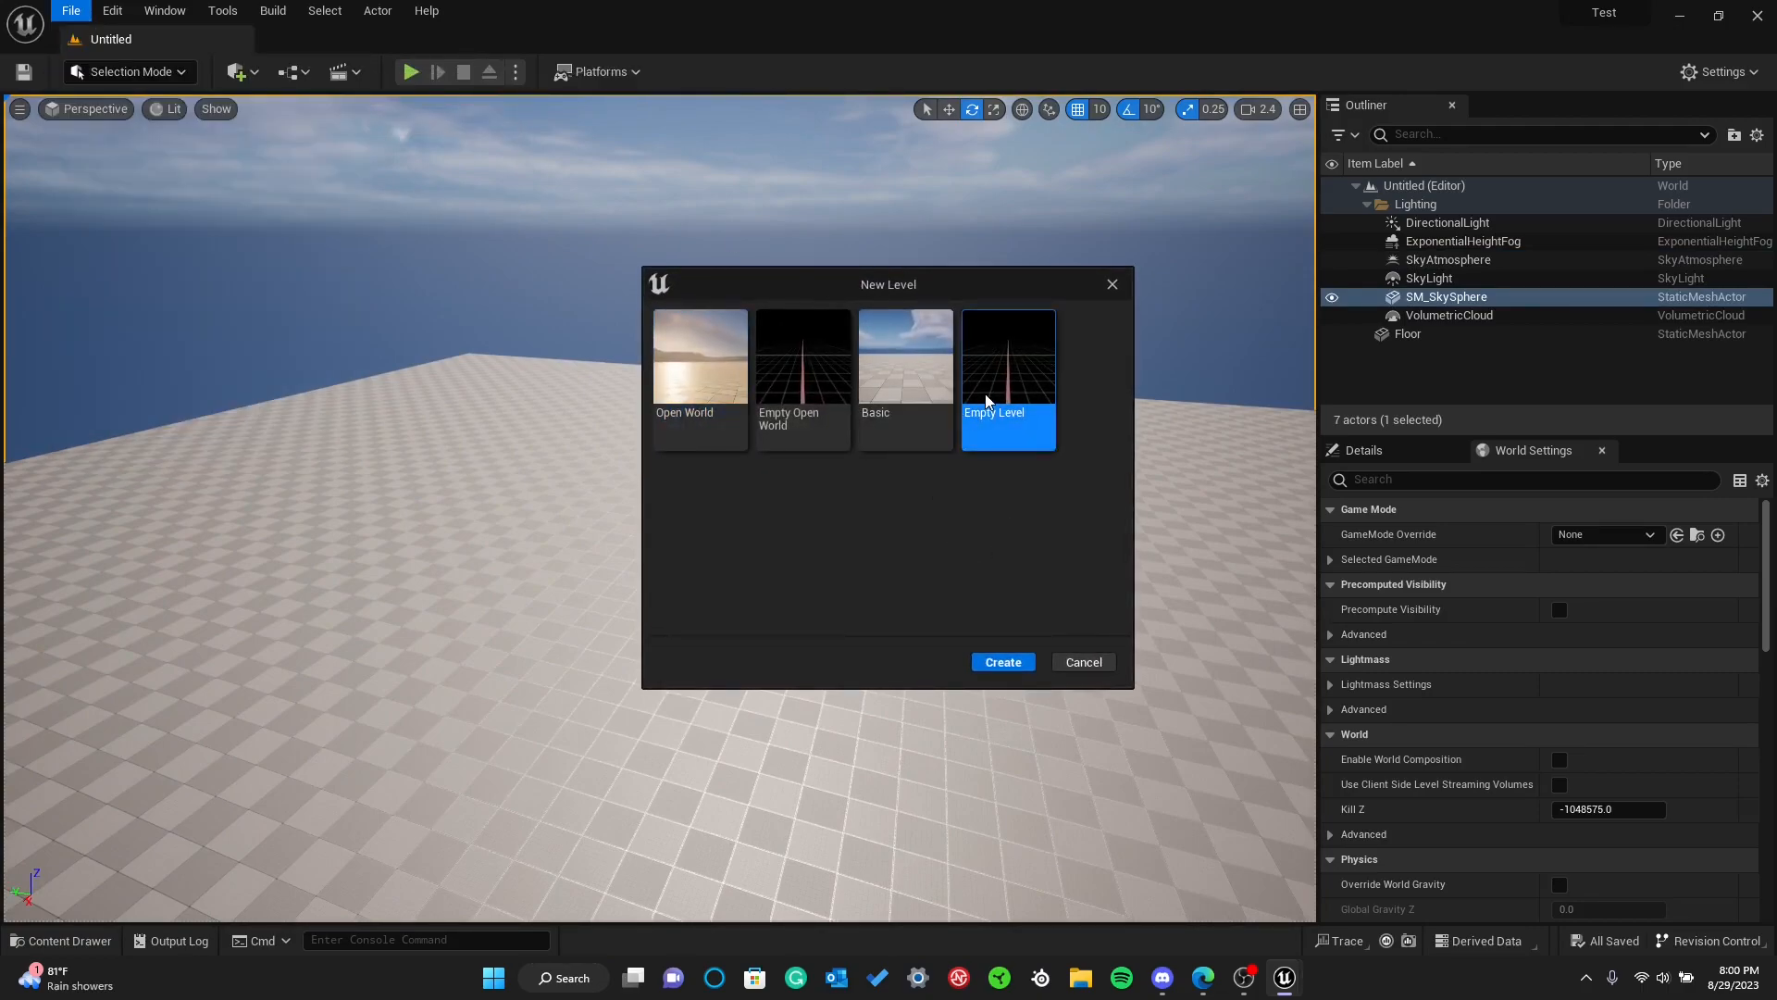
{"action": "left_click", "coordinate": [1002, 662]}
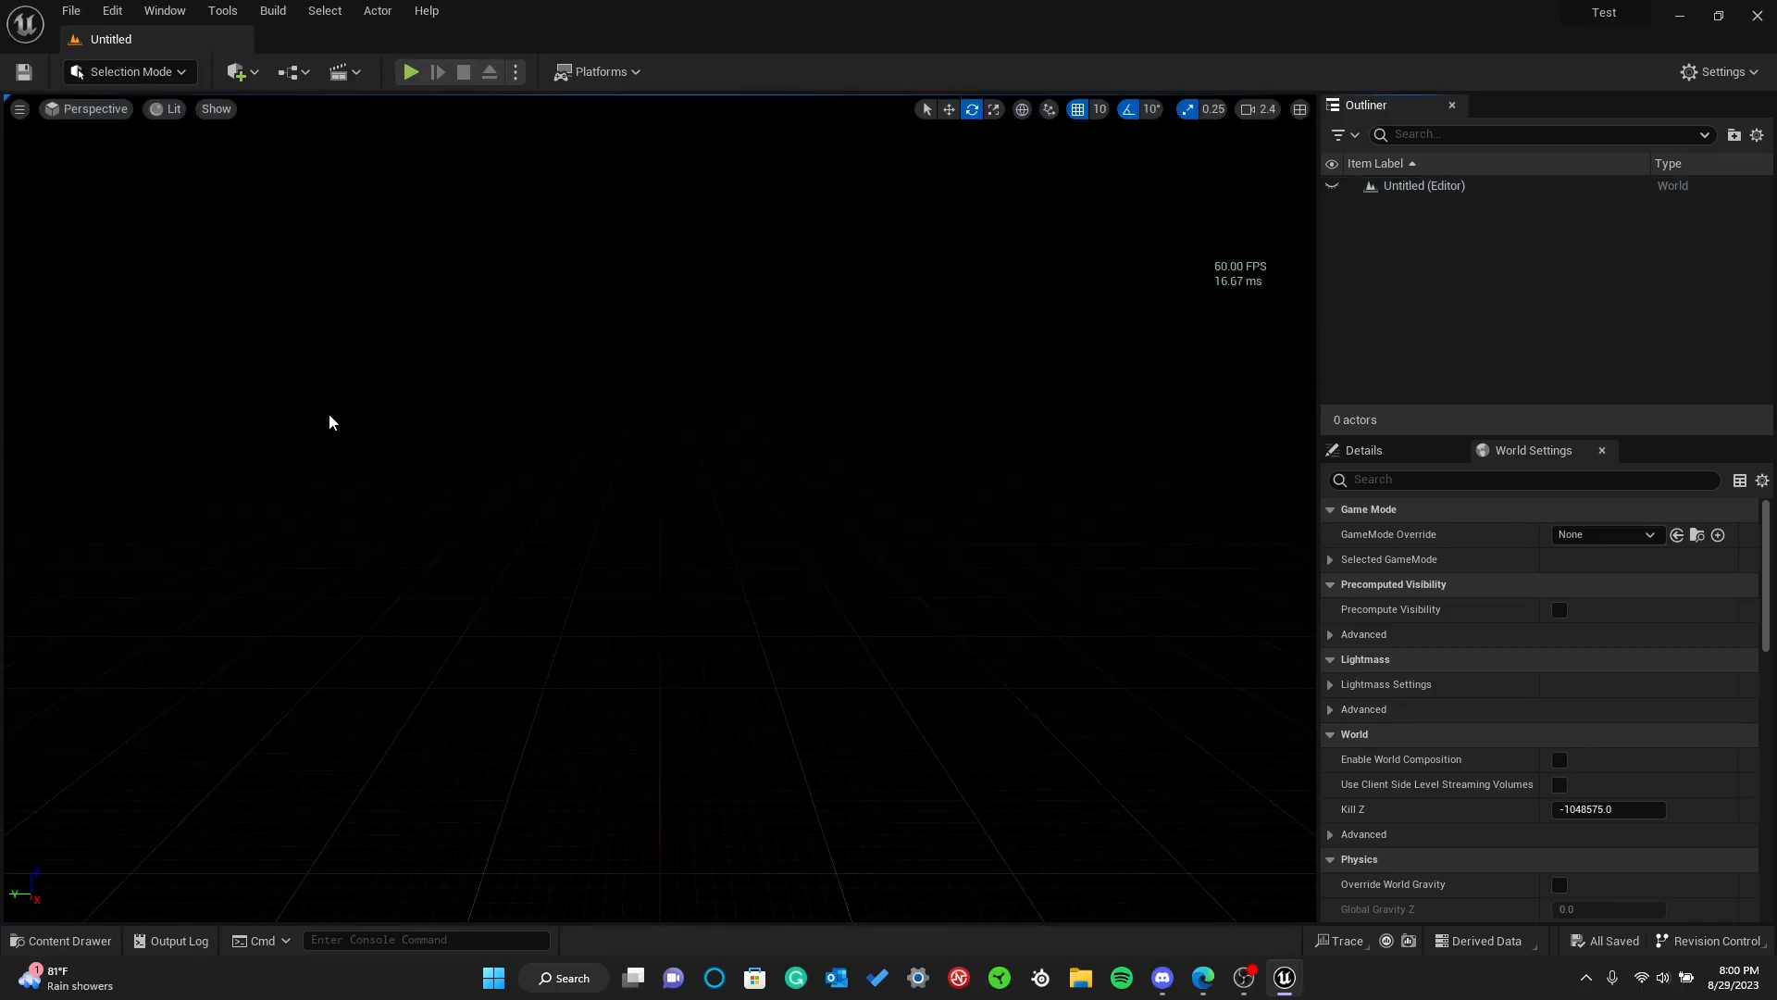
Save the new empty level in the Content folder under the name test
{"action": "left_click", "coordinate": [30, 78]}
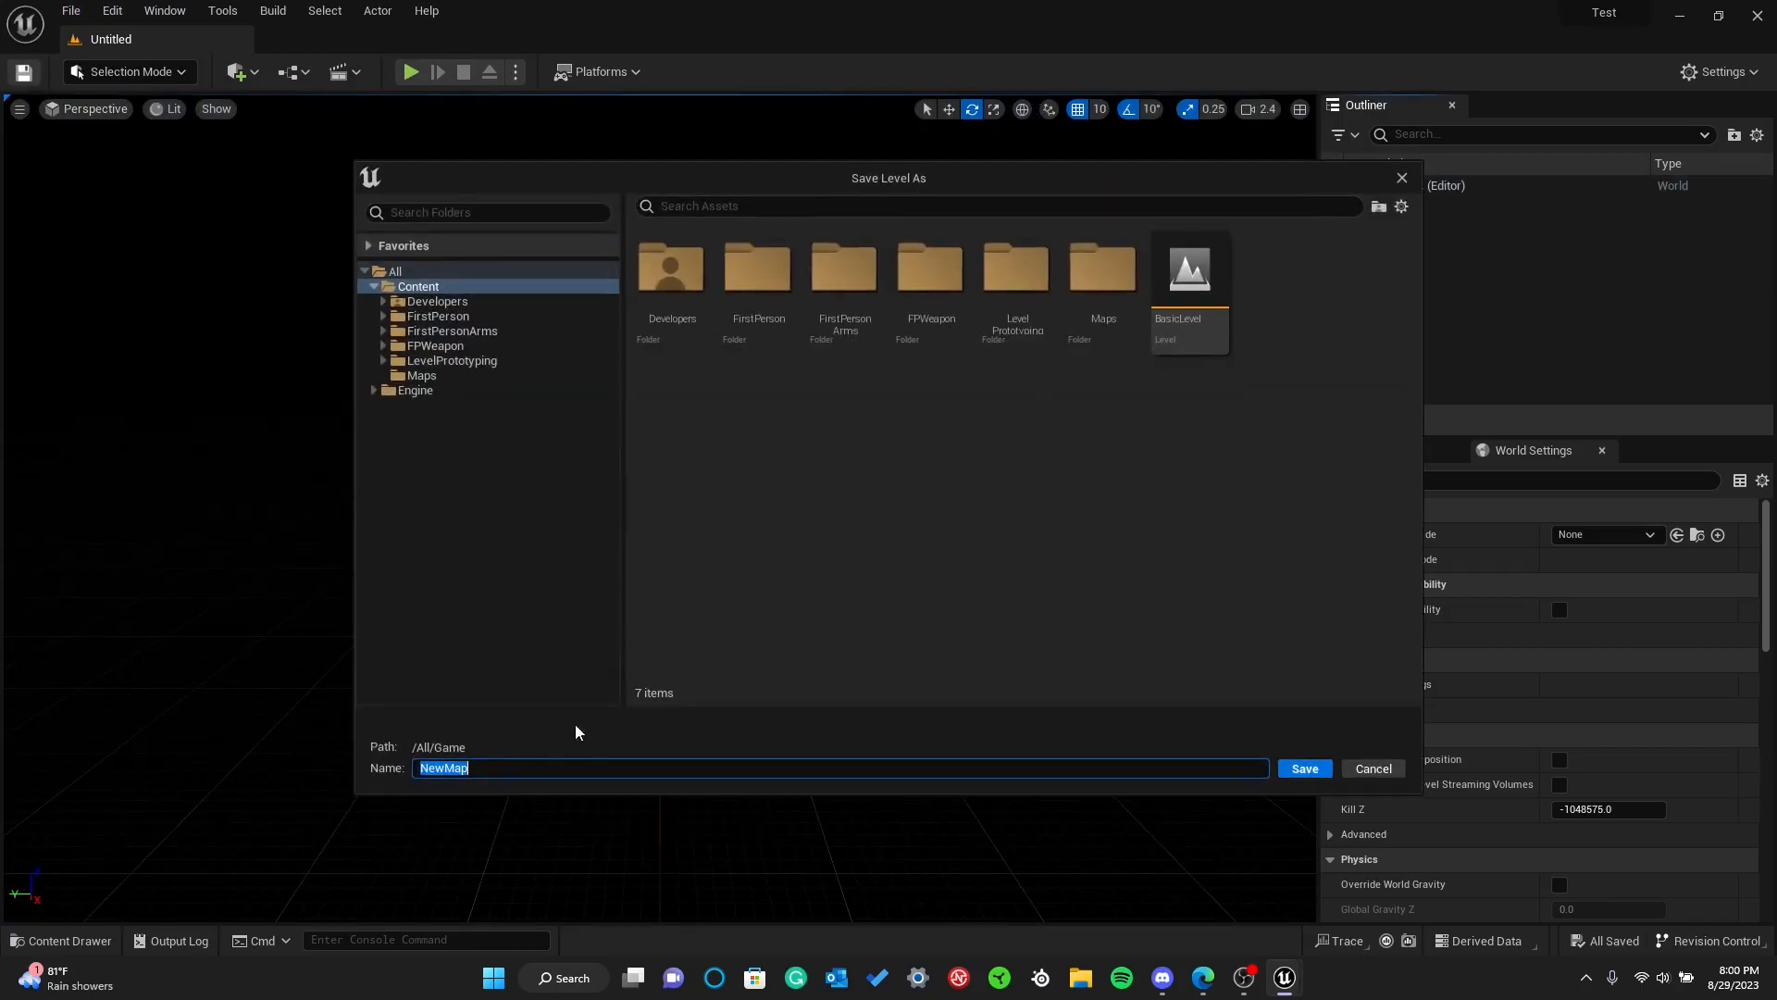
{"action": "type", "text": "test"}
{"action": "key", "text": "Return"}
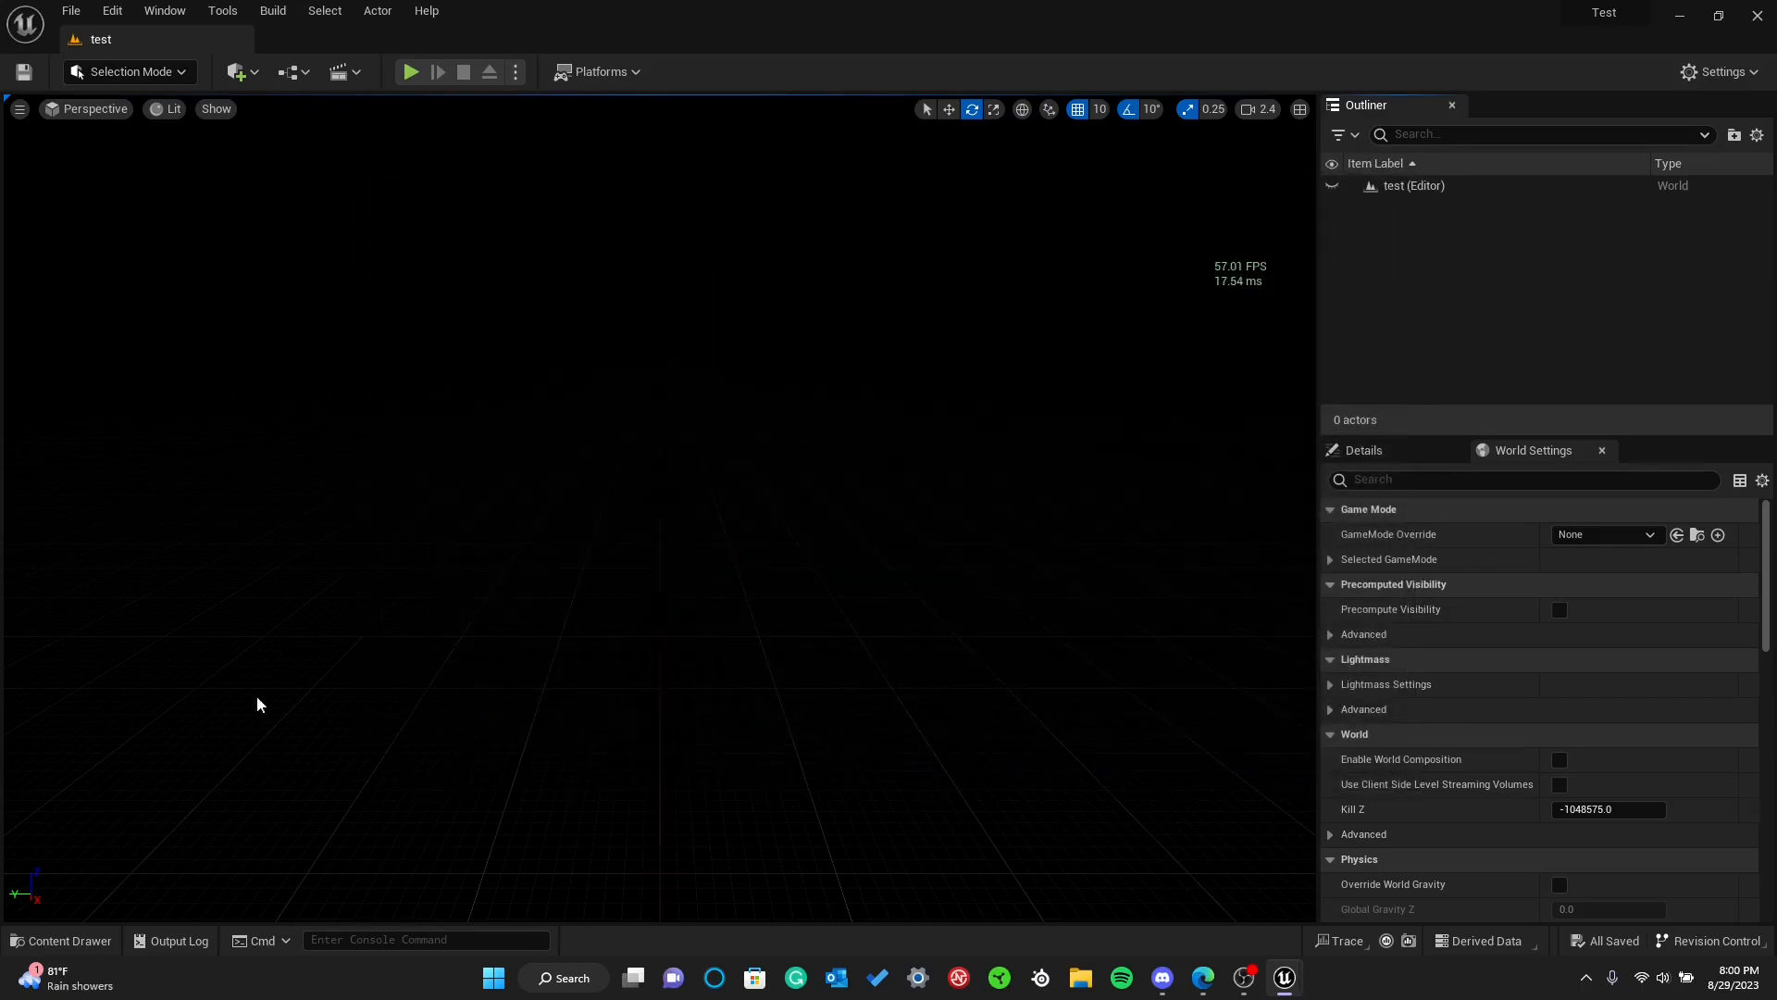
Check the Content folder and its Maps subfolder for the saved level
{"action": "key", "text": "ctrl+space"}
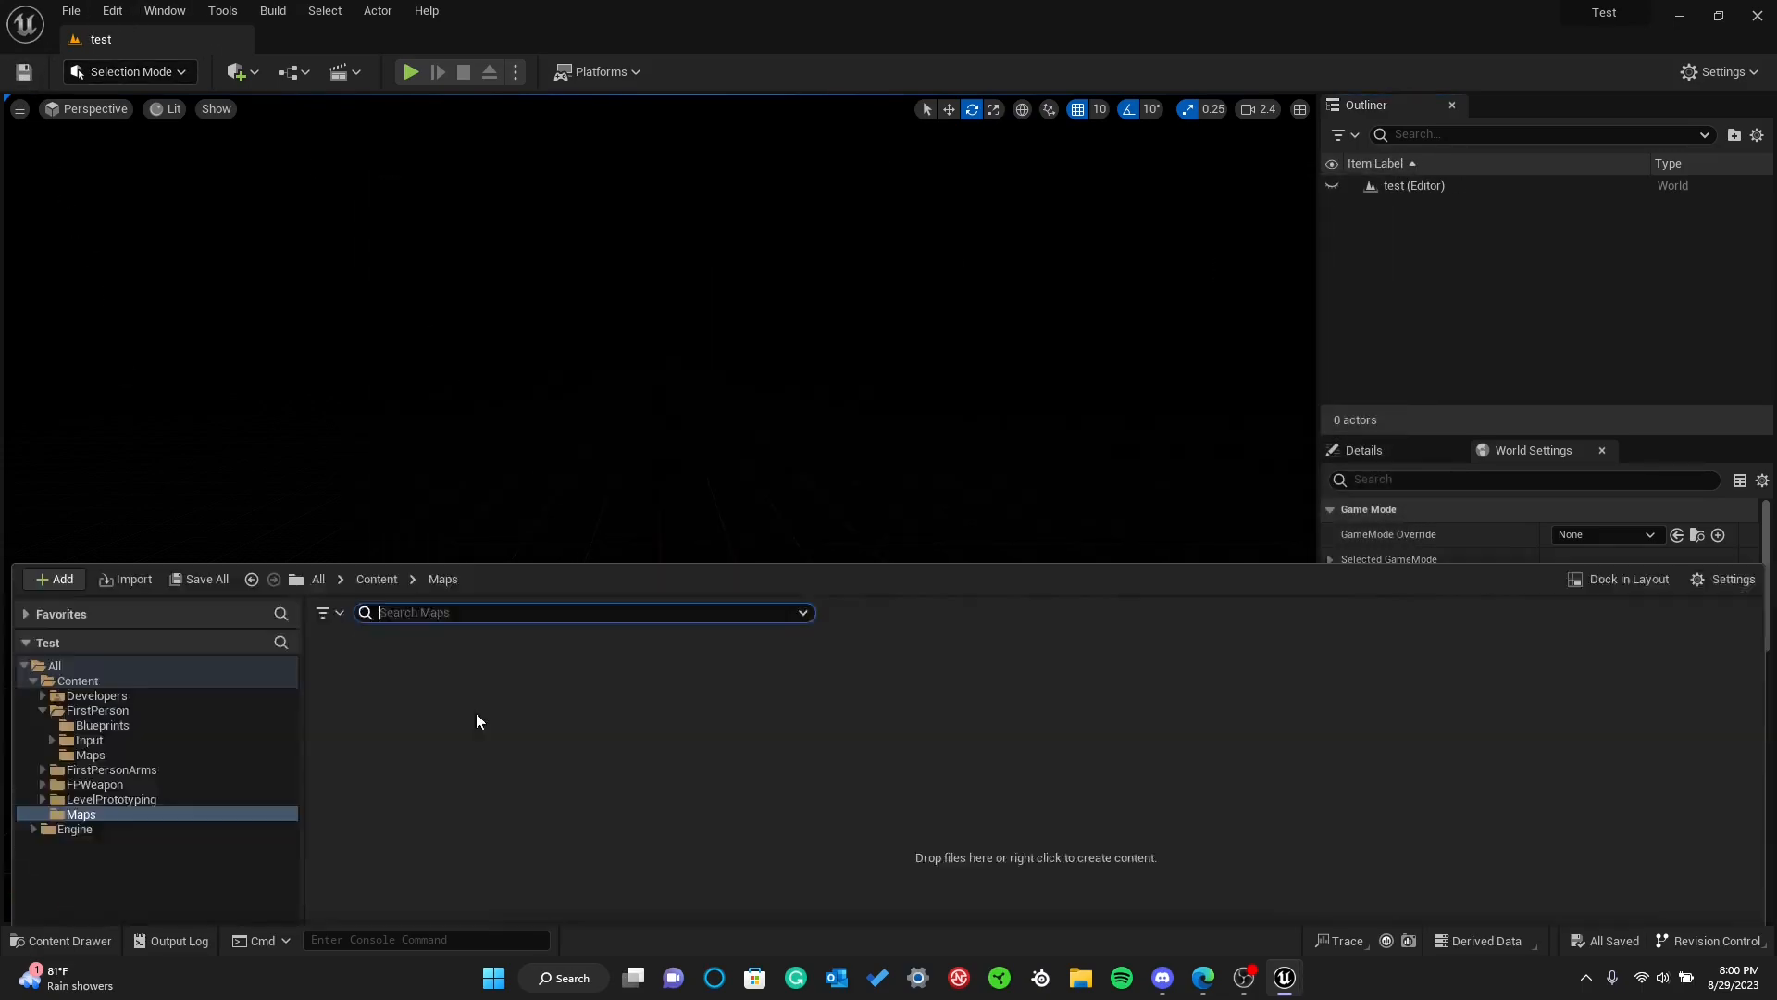
{"action": "left_click", "coordinate": [135, 520]}
{"action": "left_click", "coordinate": [104, 652]}
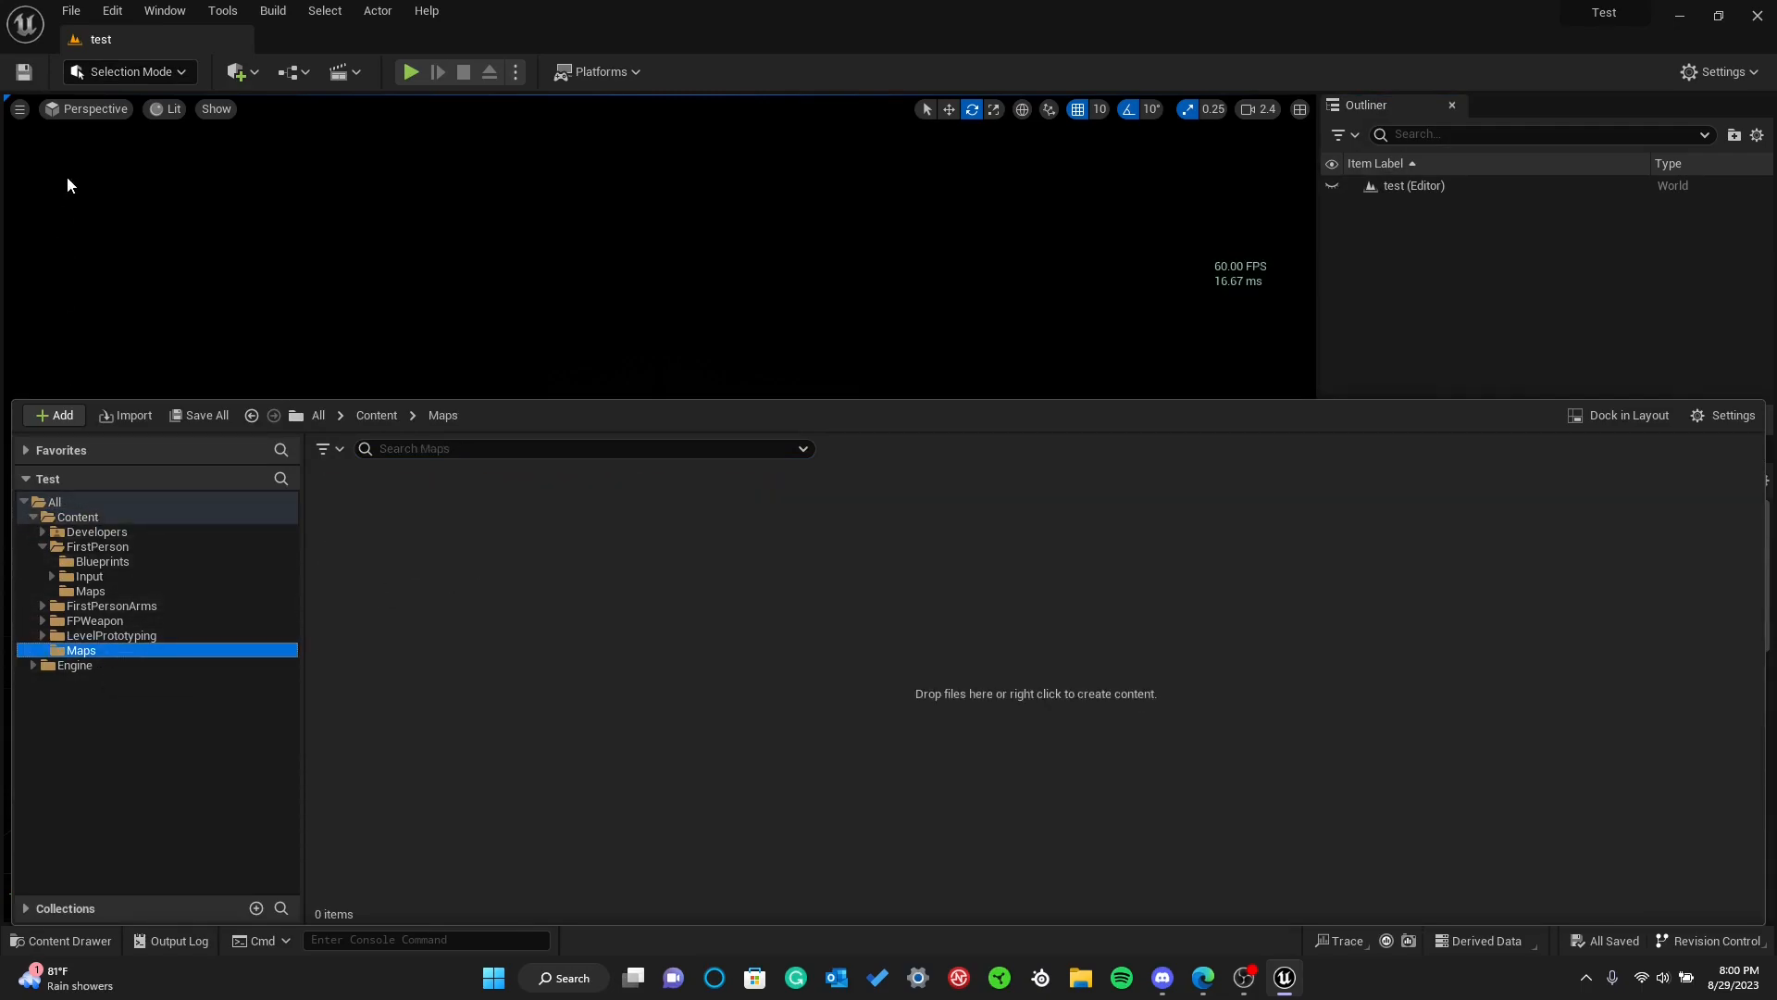
{"action": "left_click", "coordinate": [103, 520]}
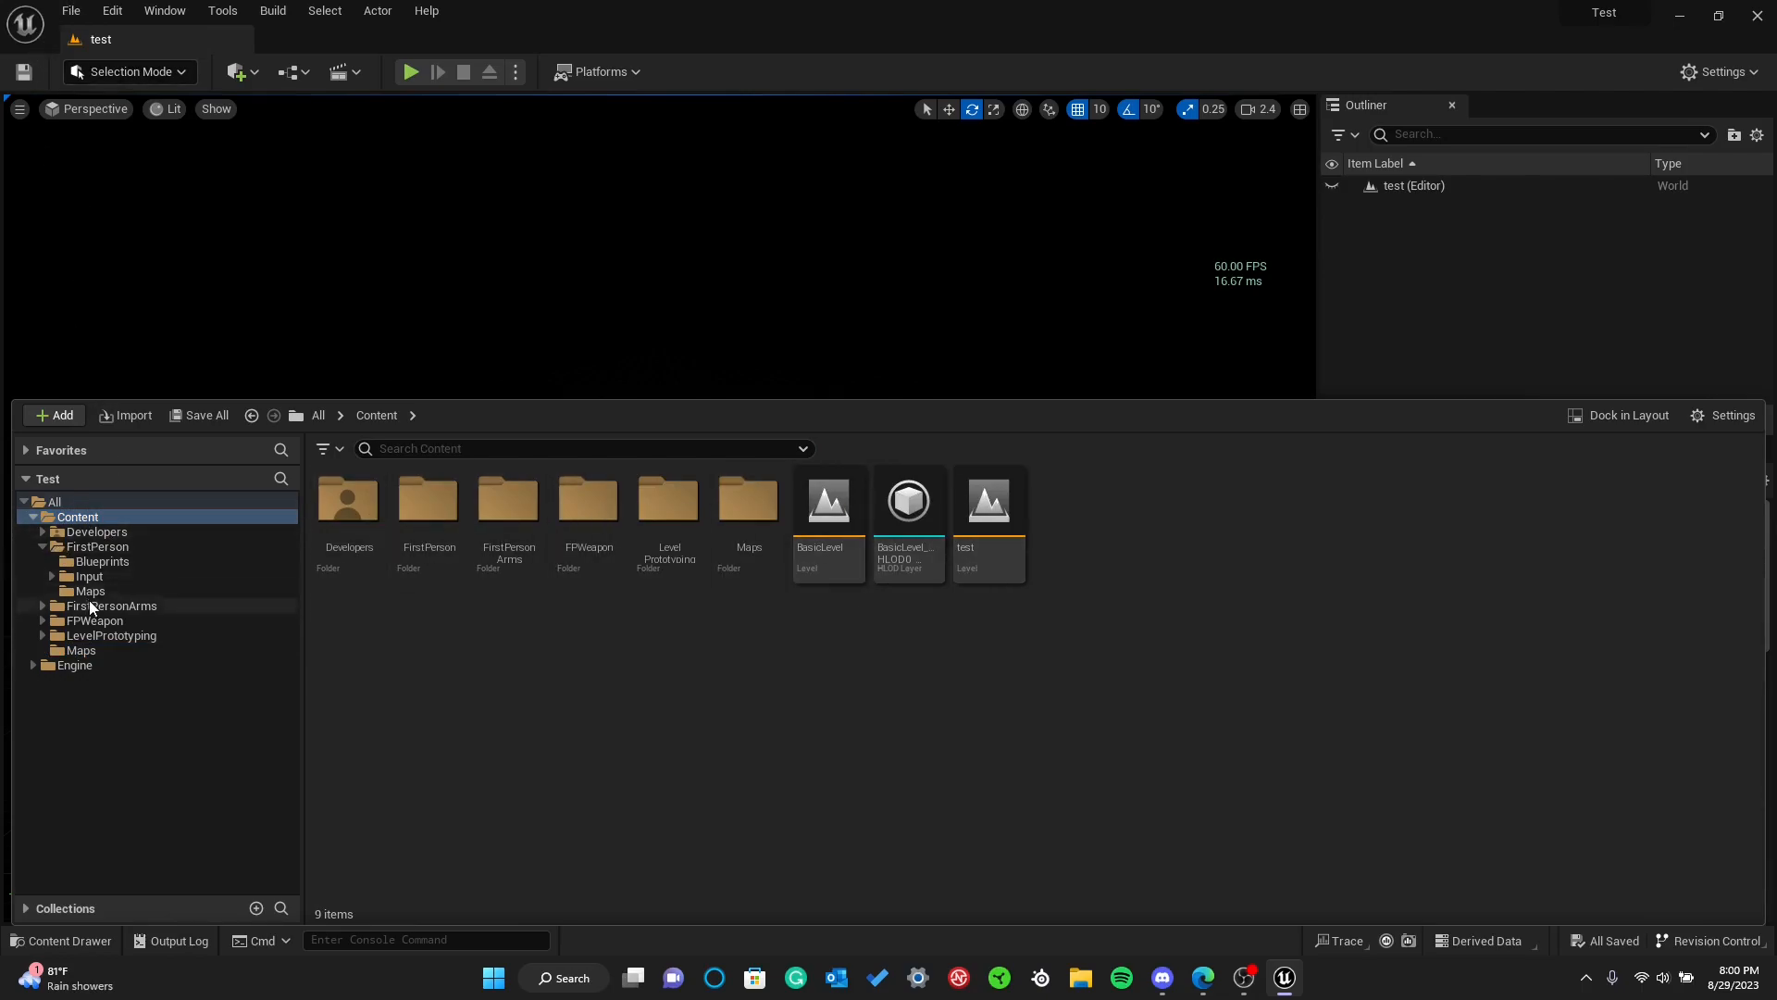
{"action": "left_click", "coordinate": [88, 651]}
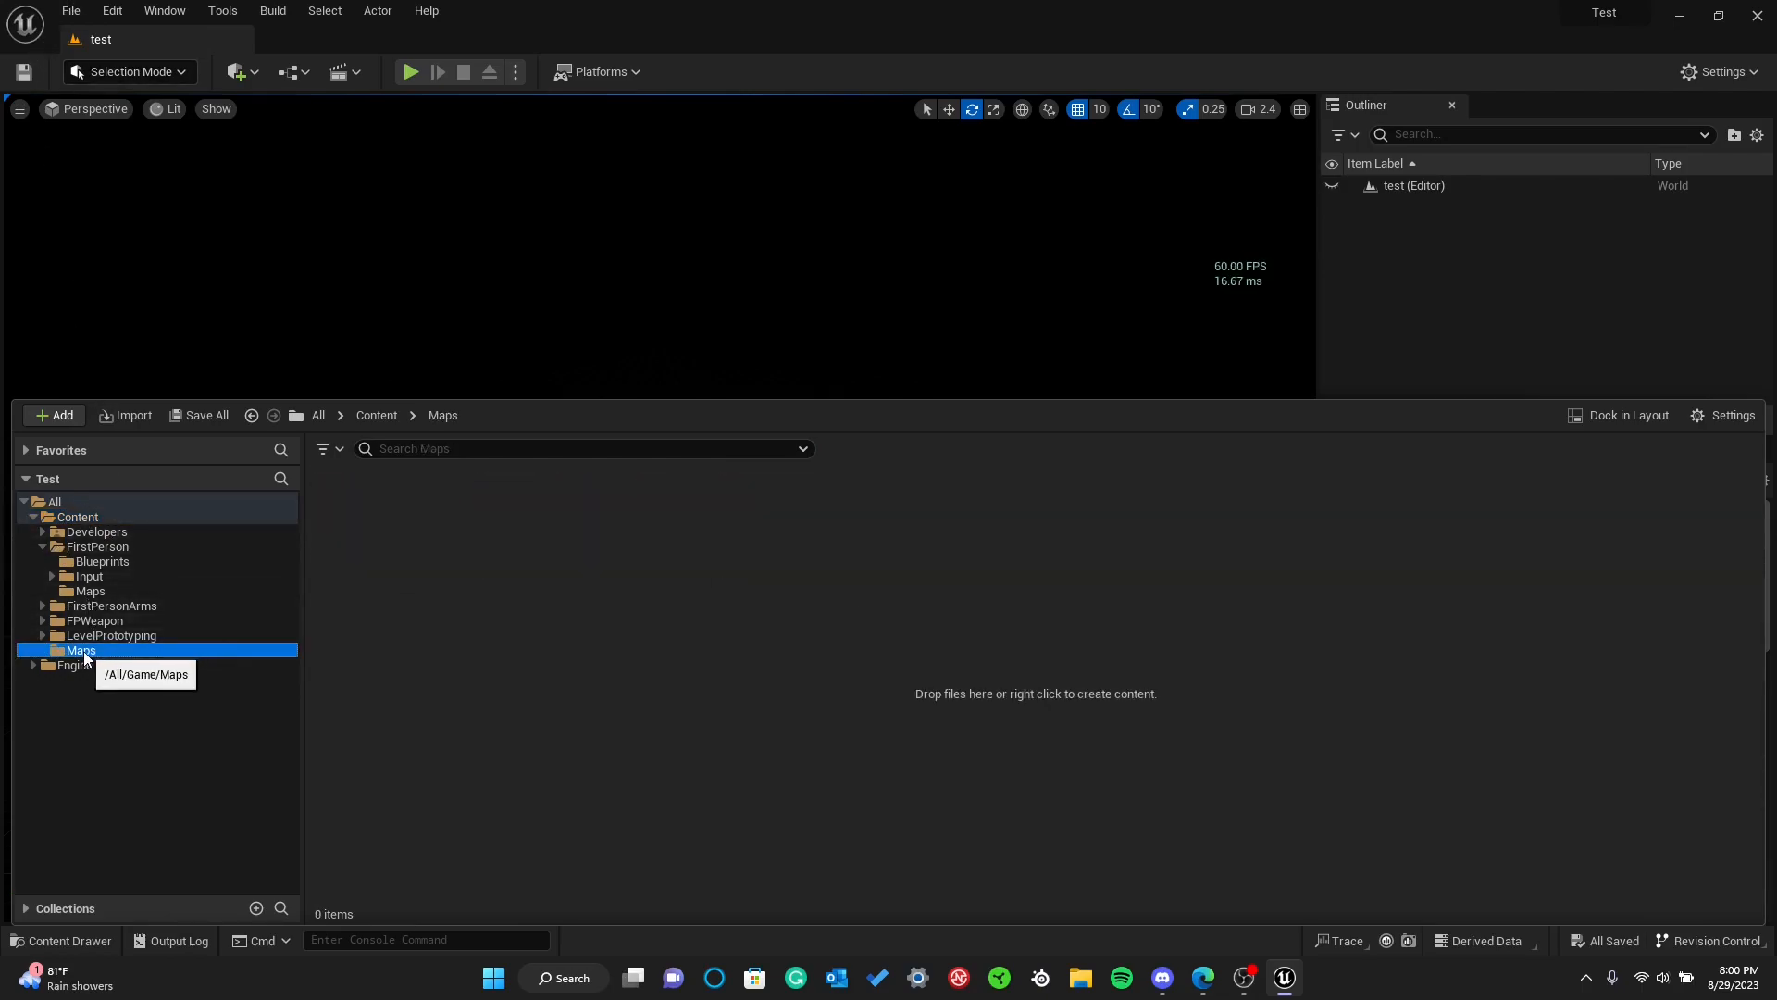
Create another new level from the Empty Level template
{"action": "left_click", "coordinate": [72, 11]}
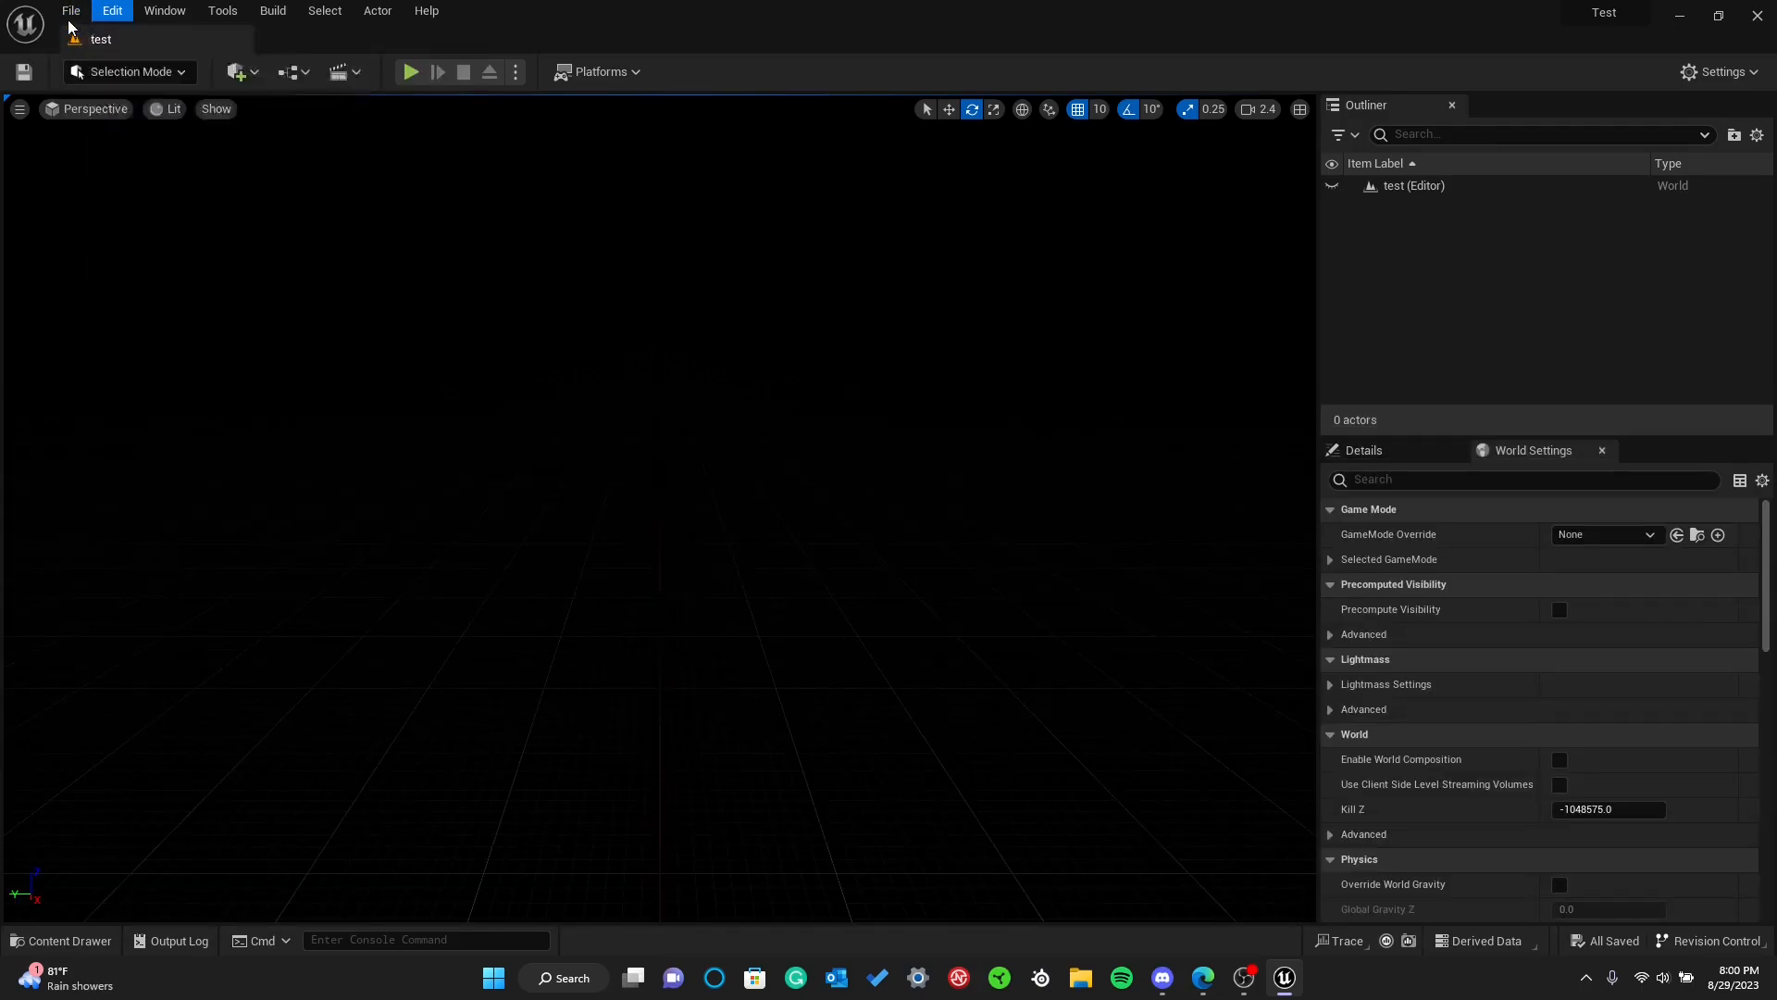
{"action": "left_click", "coordinate": [151, 59]}
{"action": "left_click", "coordinate": [1008, 375]}
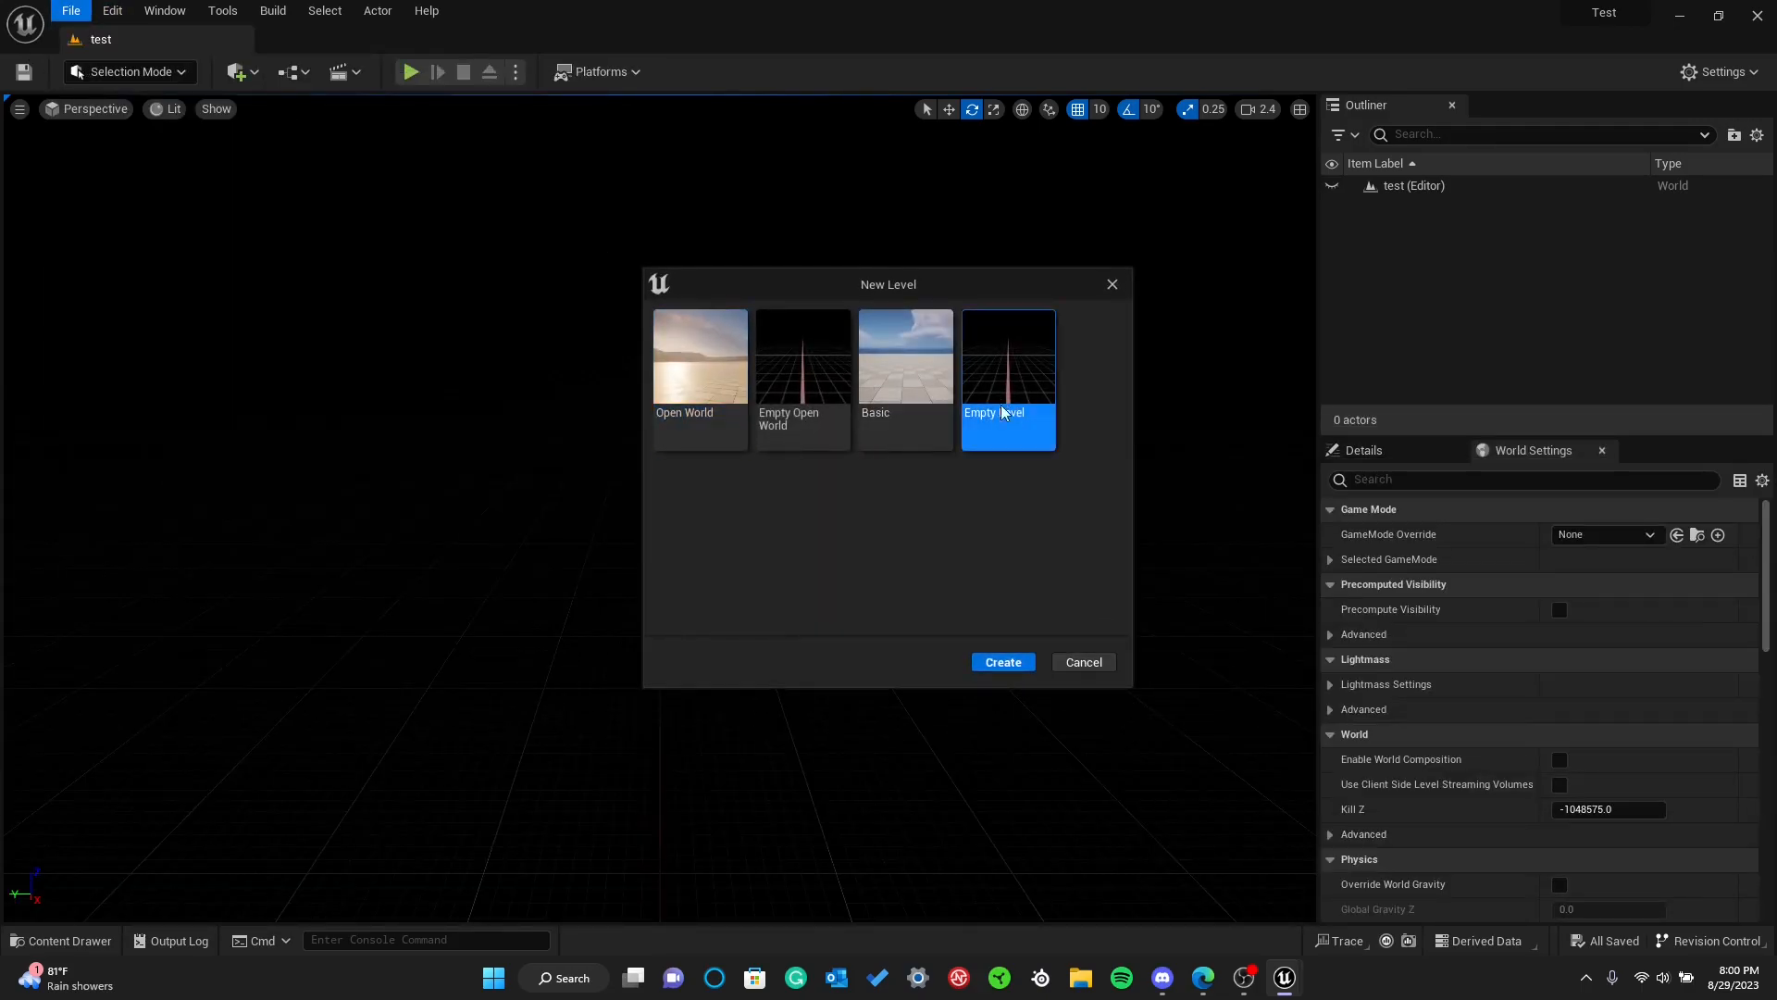
{"action": "left_click", "coordinate": [998, 663]}
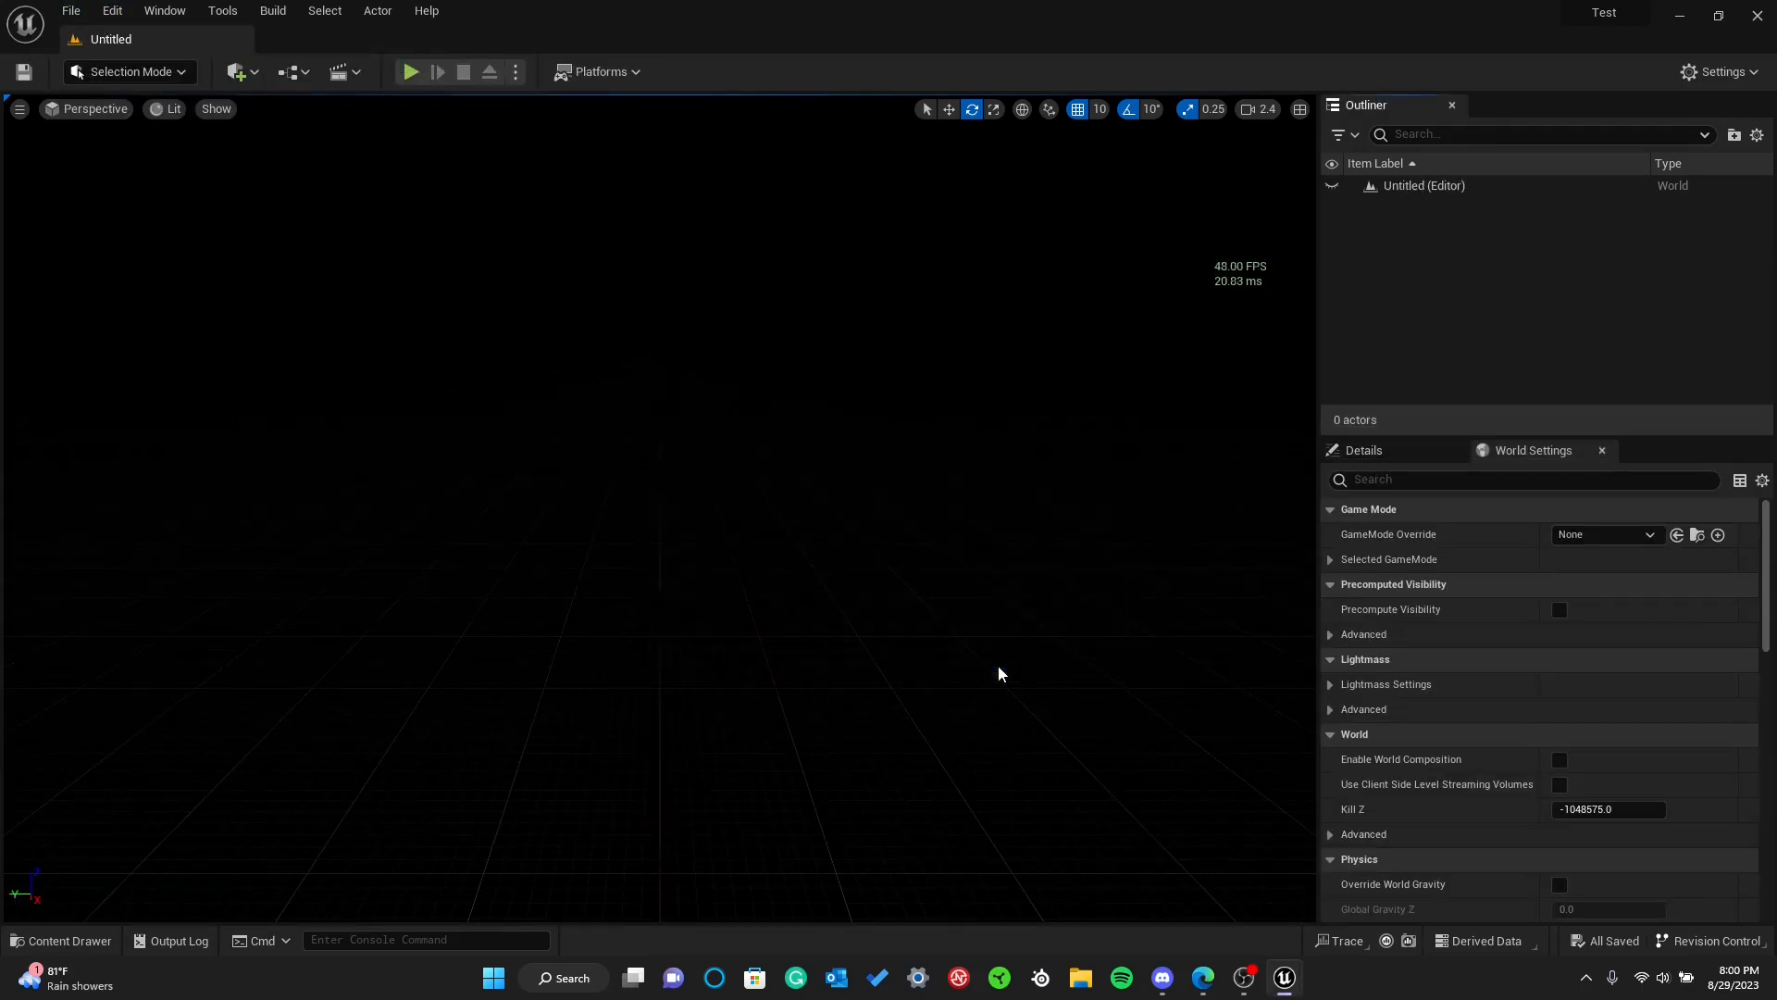
Examine the Maps folder as a save location for the untitled level, and cancel without saving
{"action": "left_click", "coordinate": [23, 78]}
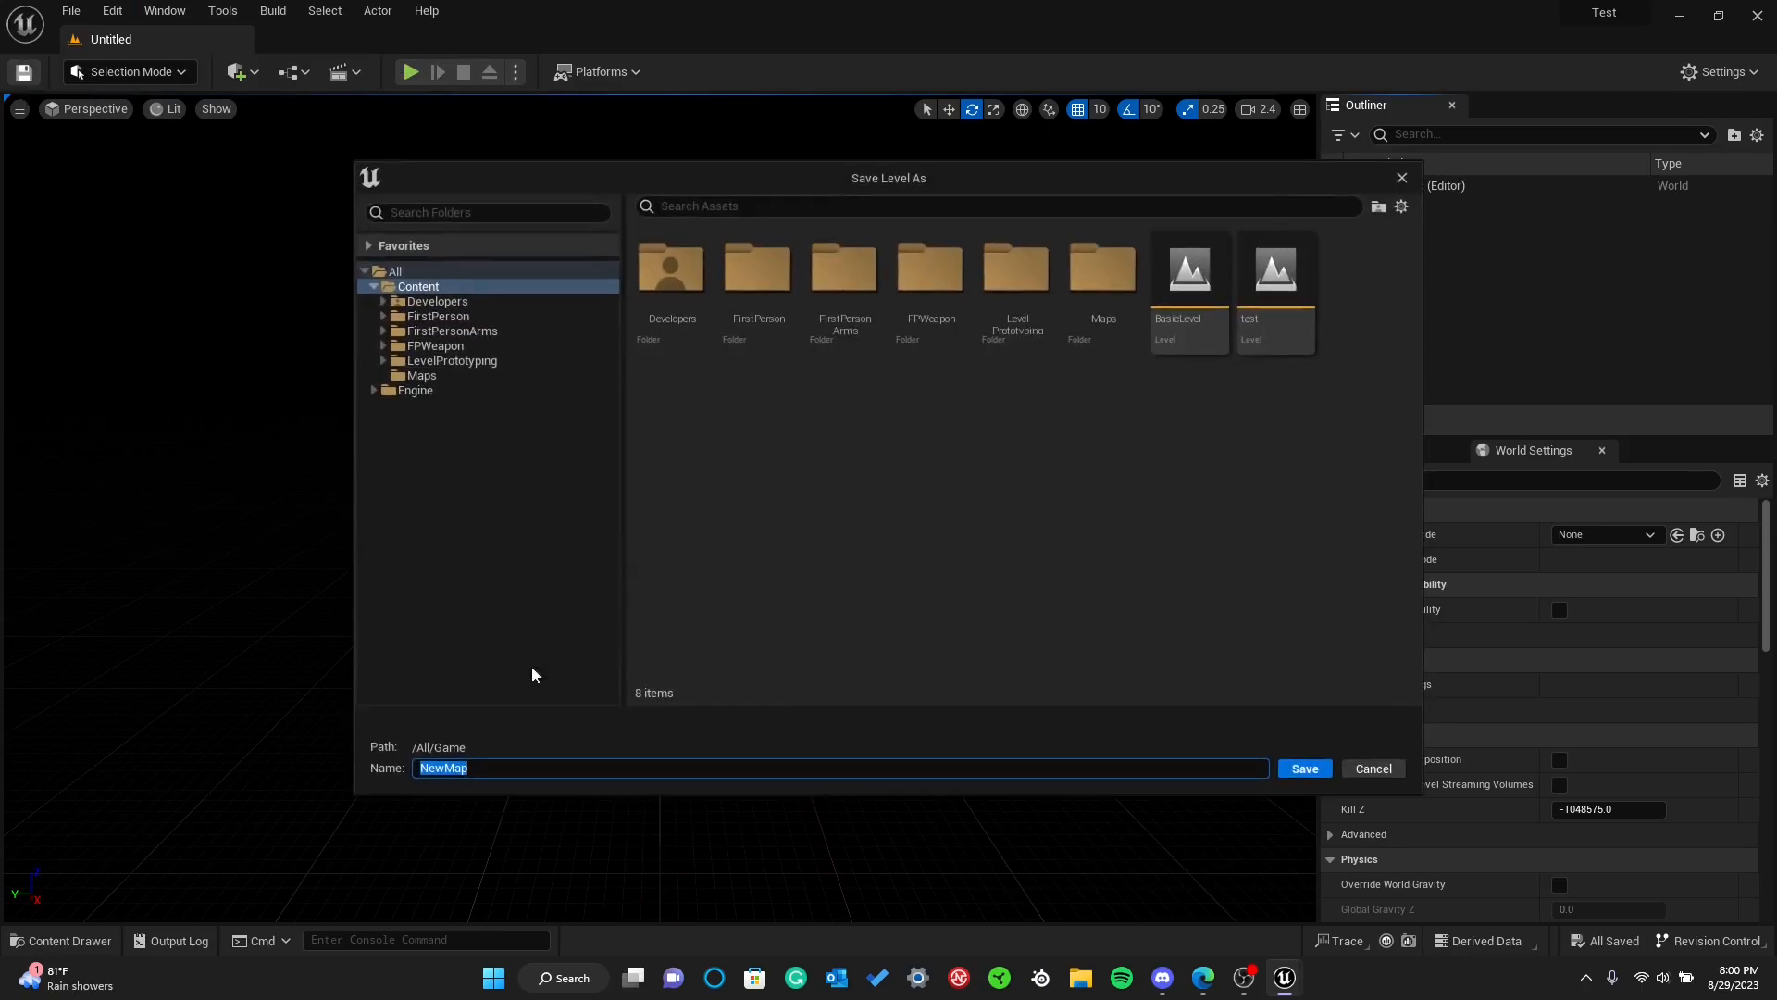
{"action": "left_click", "coordinate": [424, 375]}
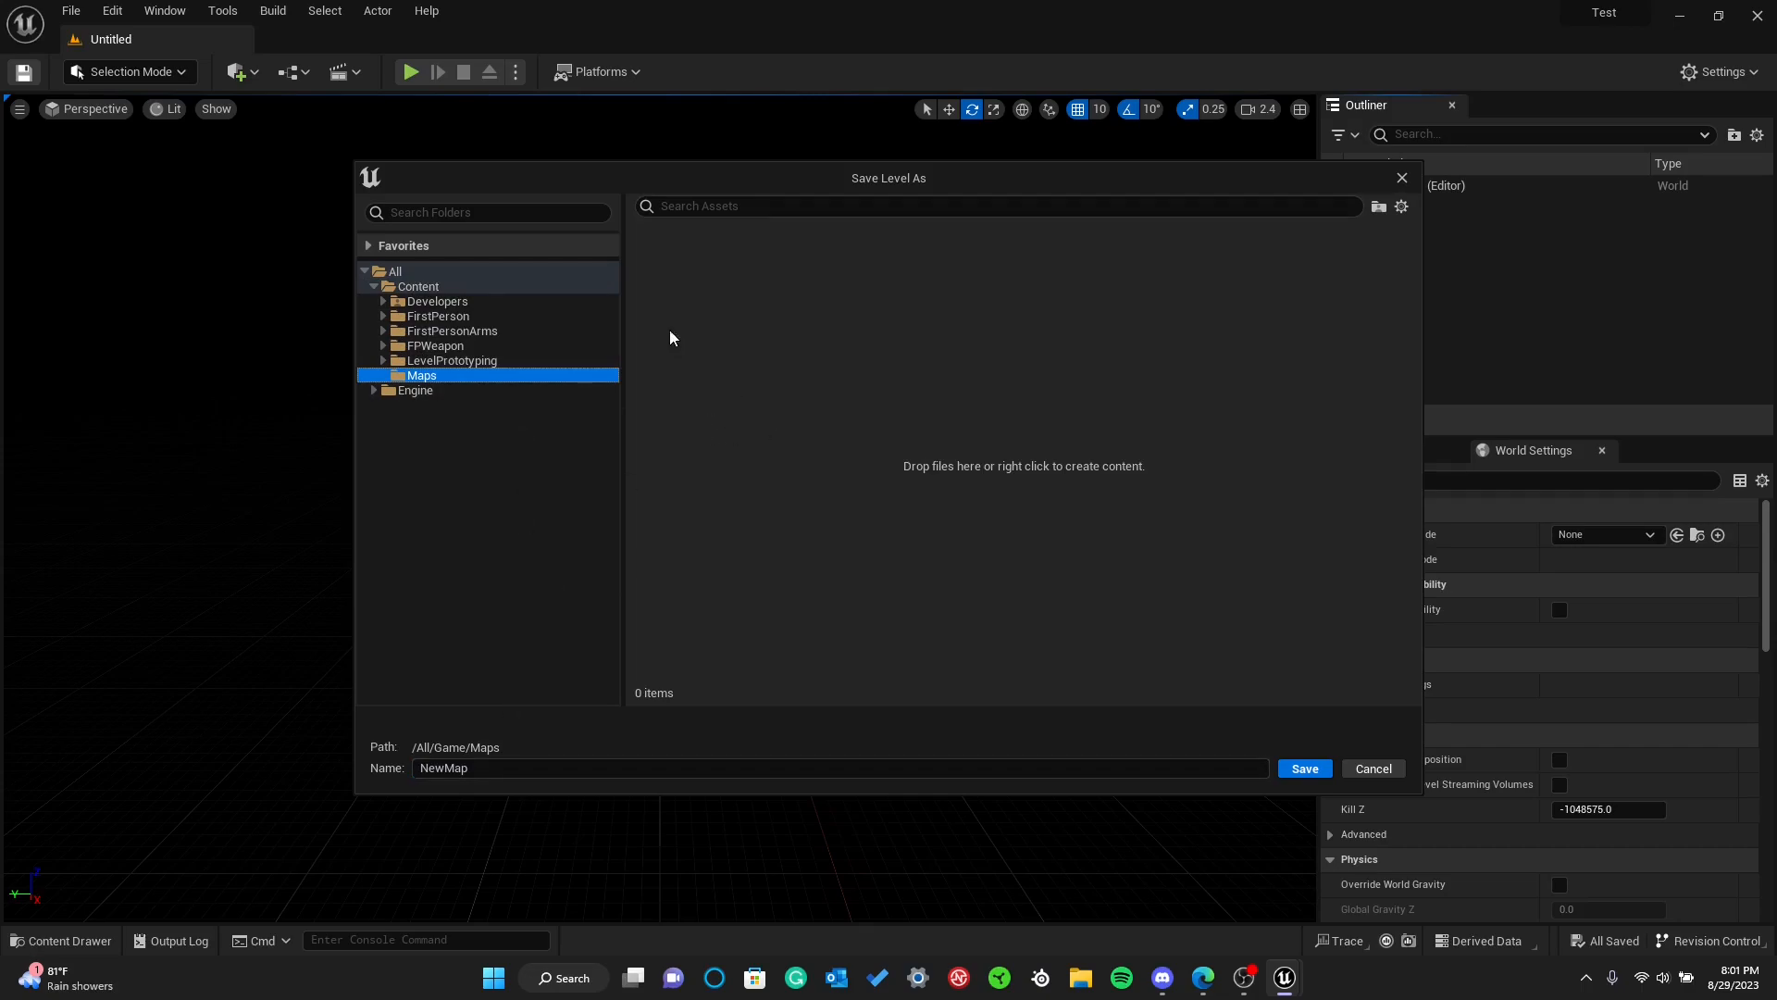
{"action": "left_click", "coordinate": [1402, 177]}
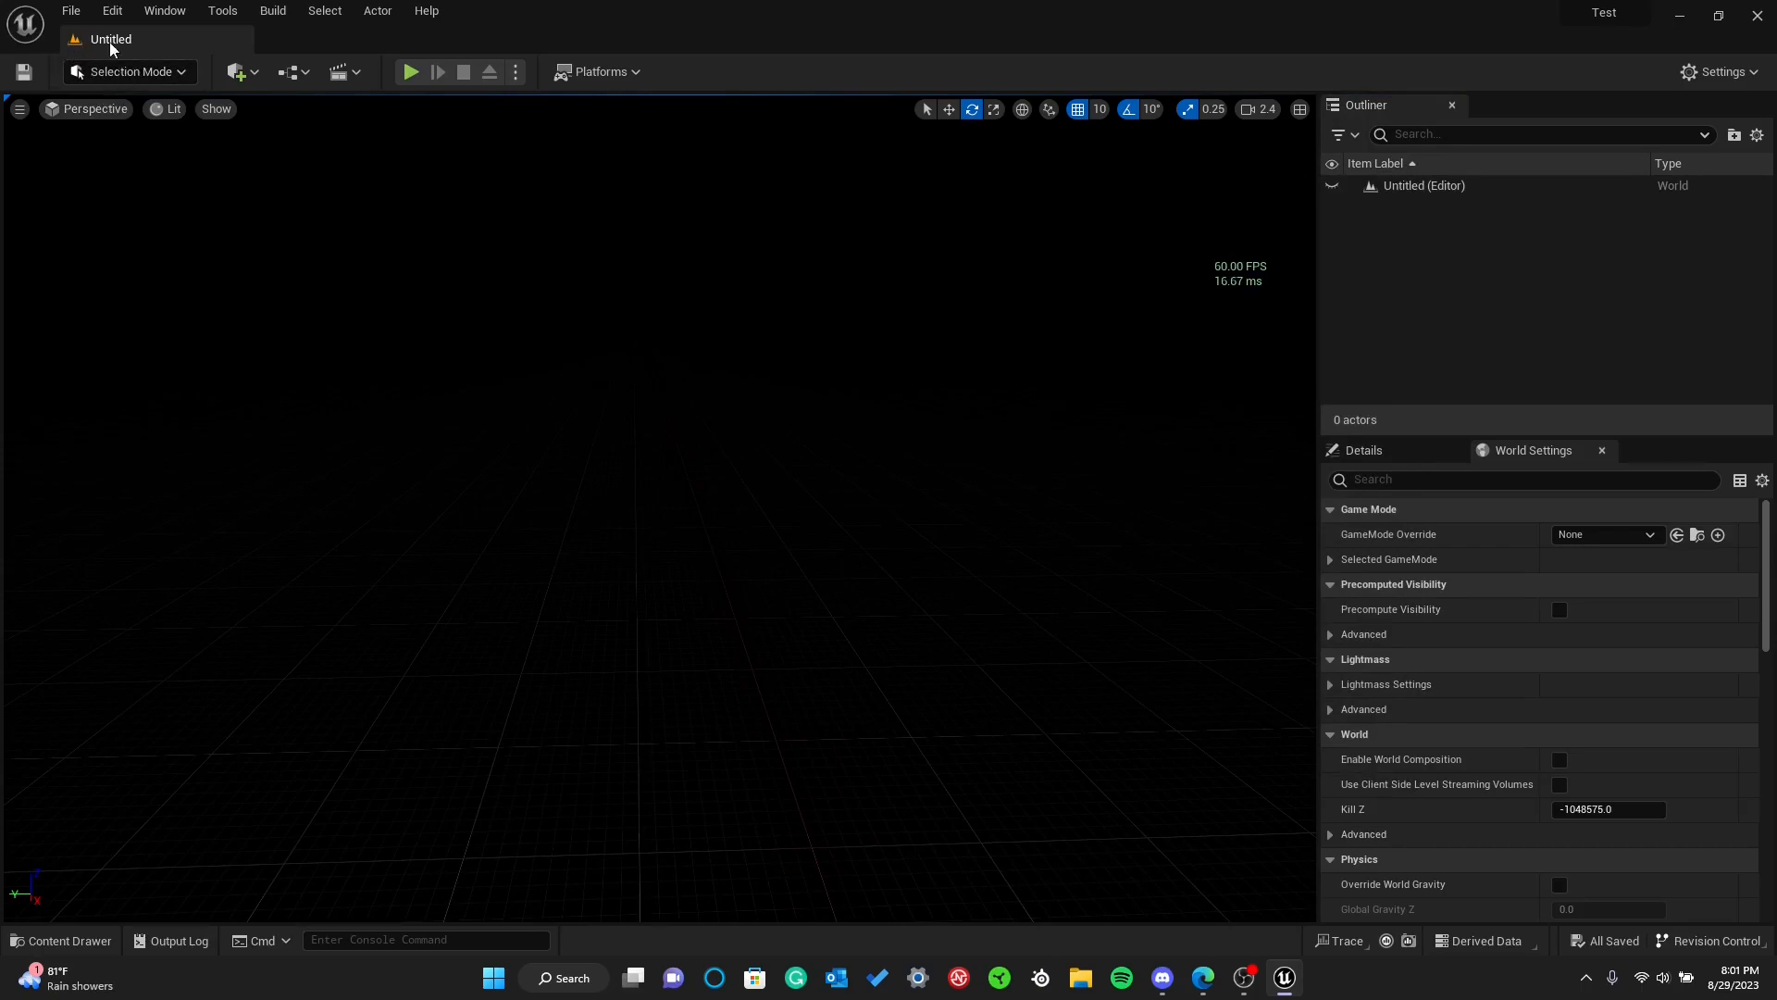
{"action": "left_click", "coordinate": [23, 71]}
{"action": "left_click", "coordinate": [1402, 178]}
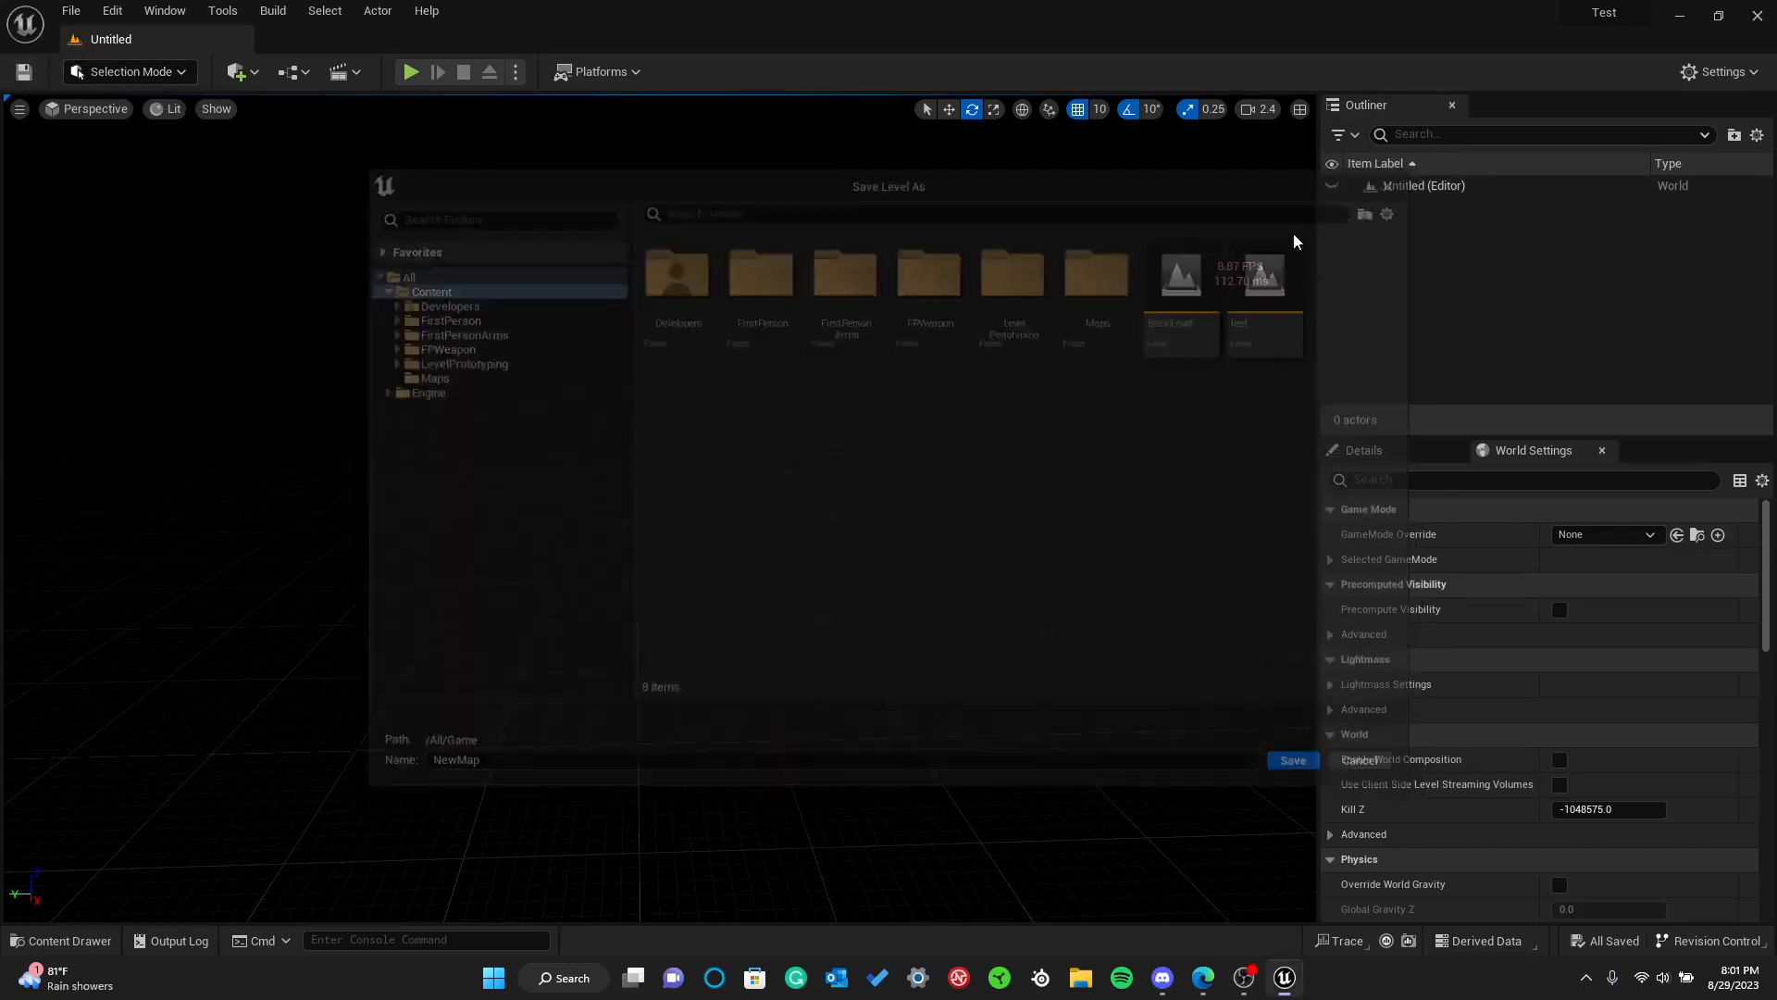
Open the BasicLevel level from the Content folder
{"action": "key", "text": "ctrl+space"}
{"action": "left_click", "coordinate": [115, 531]}
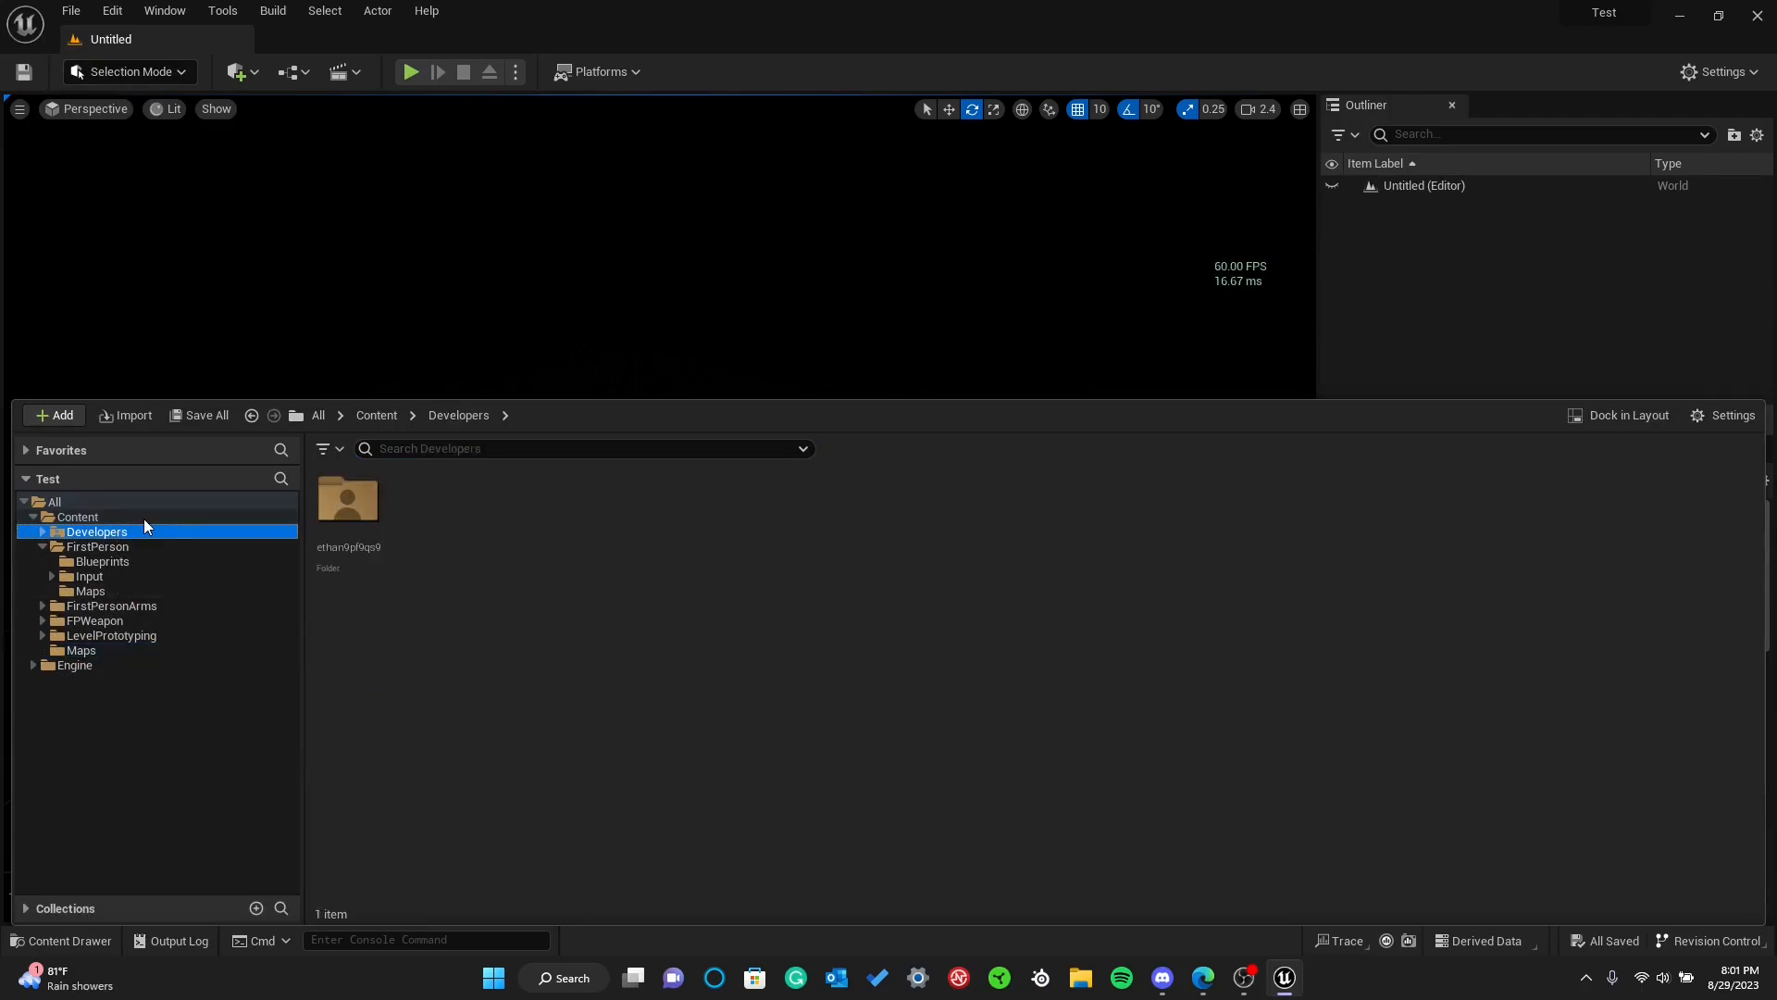
{"action": "left_click", "coordinate": [142, 518]}
{"action": "left_click", "coordinate": [967, 518]}
{"action": "double_click", "coordinate": [829, 504]}
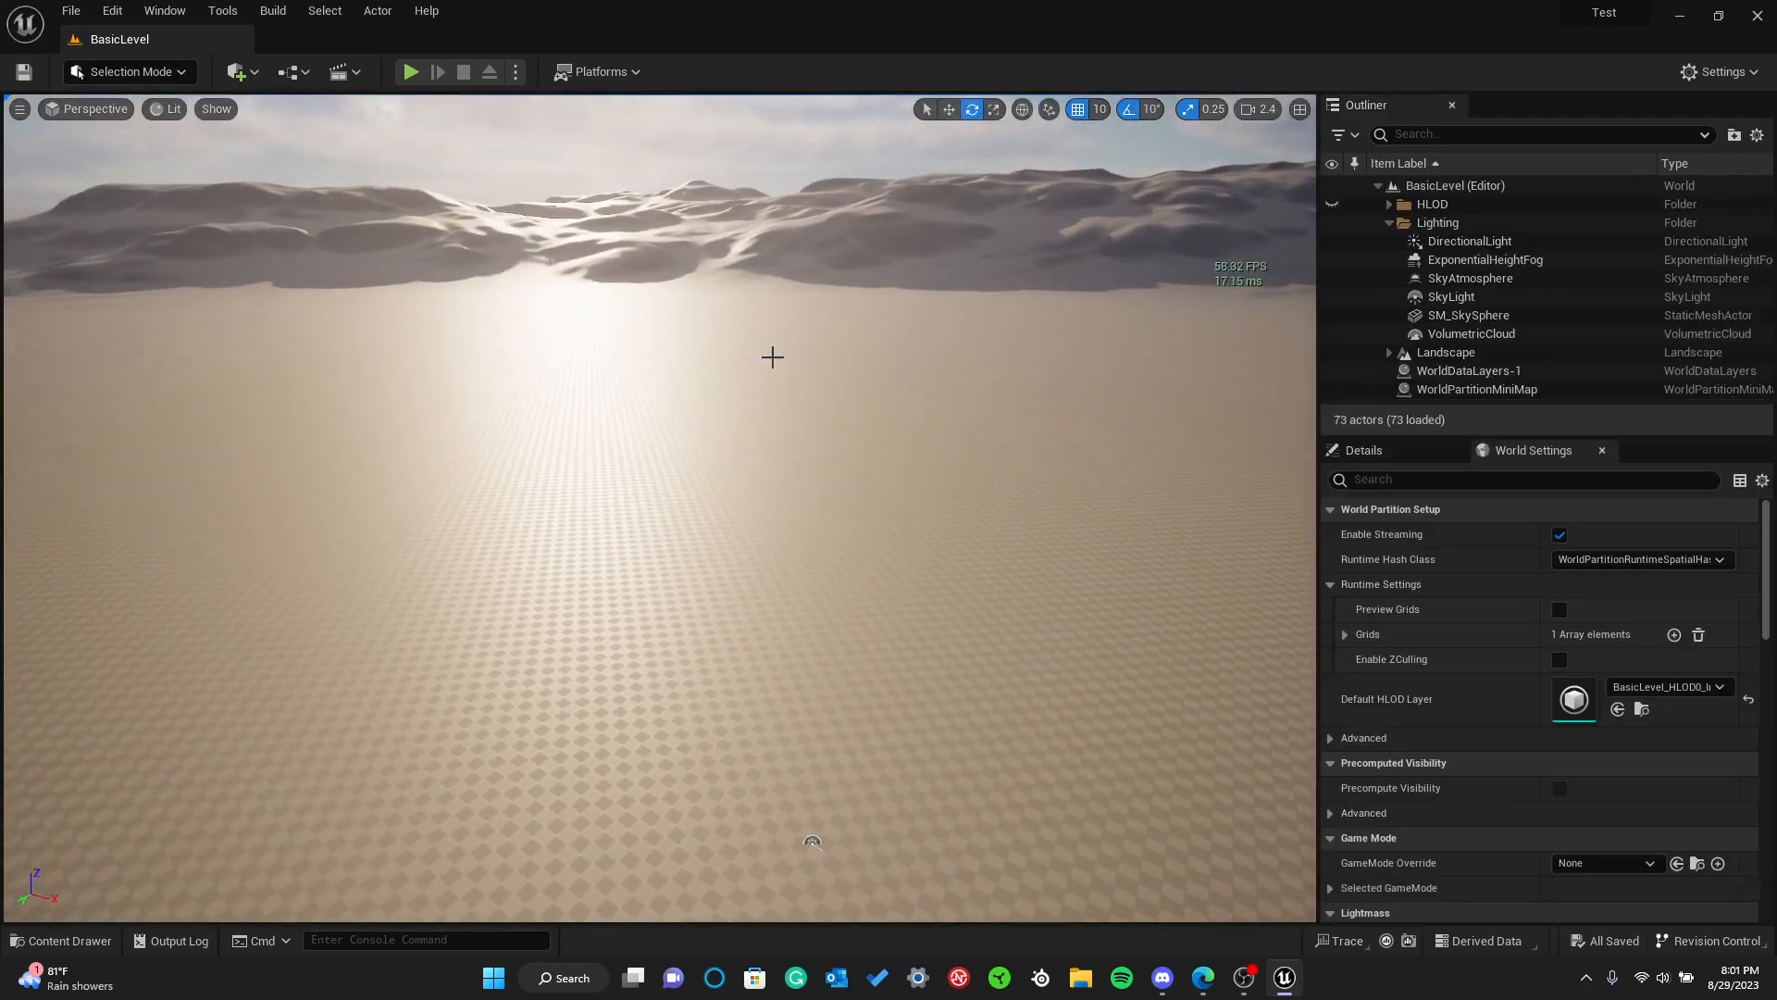
Create a new level from the Basic template
{"action": "key", "text": "ctrl+space"}
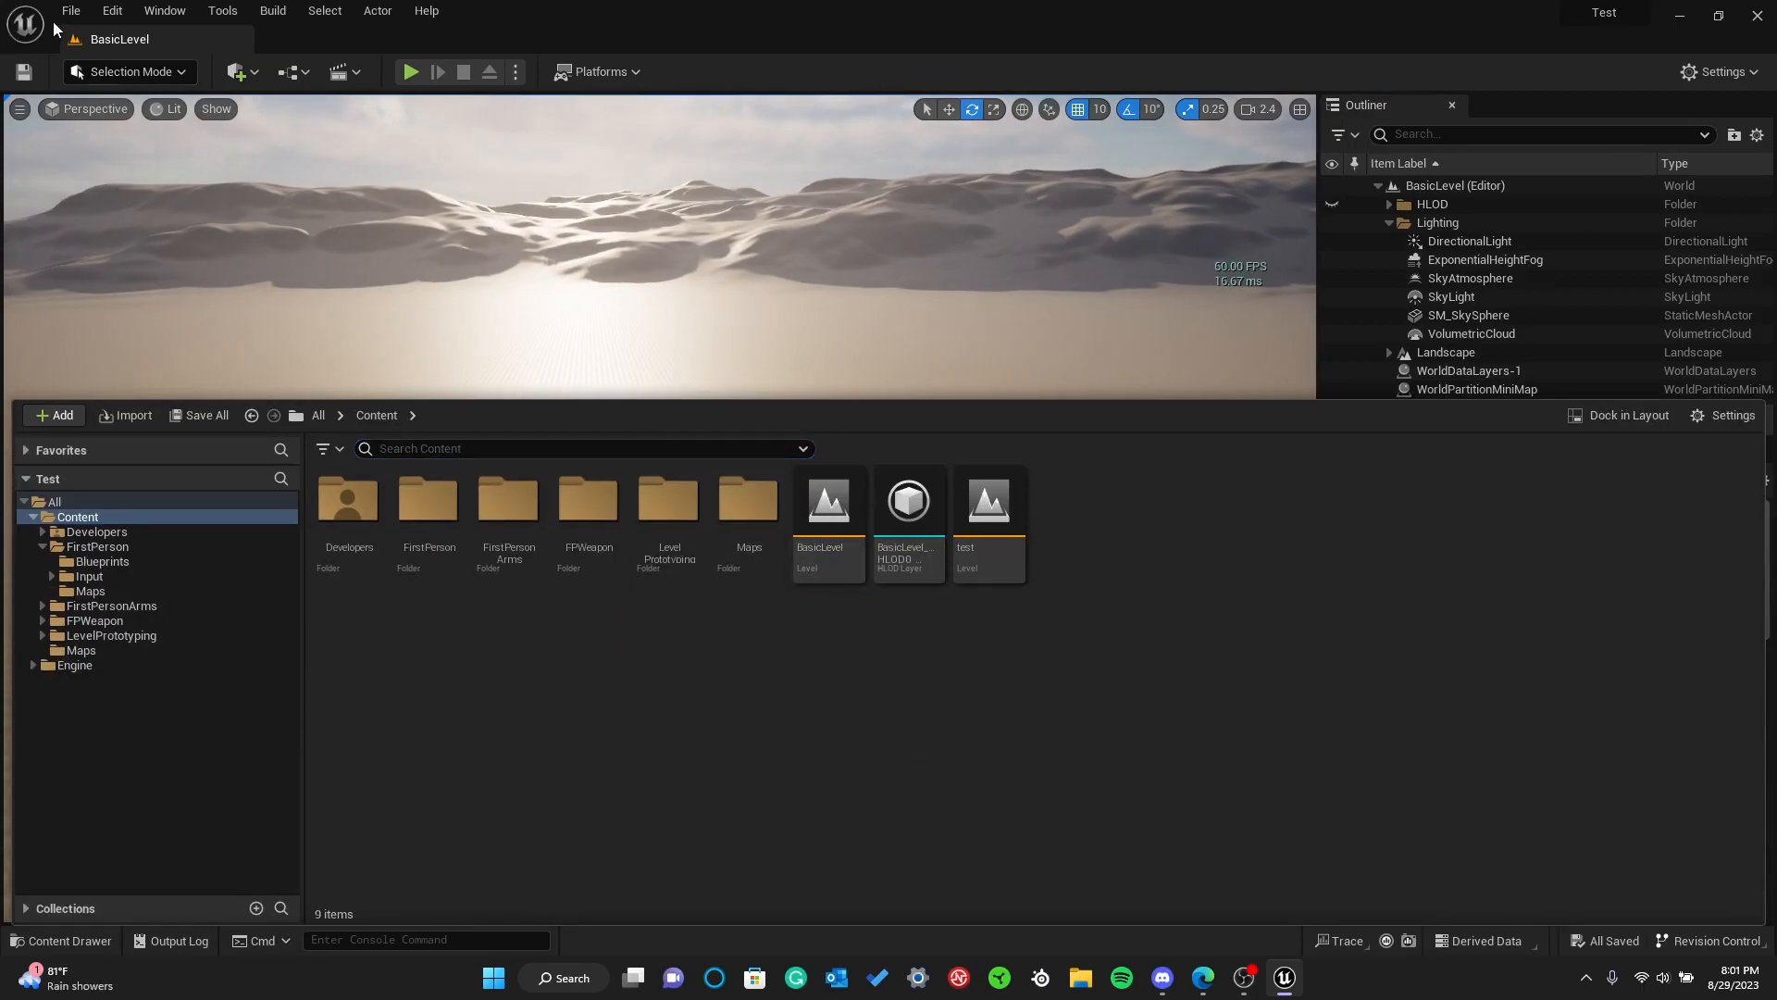
{"action": "left_click", "coordinate": [70, 11]}
{"action": "left_click", "coordinate": [112, 55]}
{"action": "left_click", "coordinate": [907, 397]}
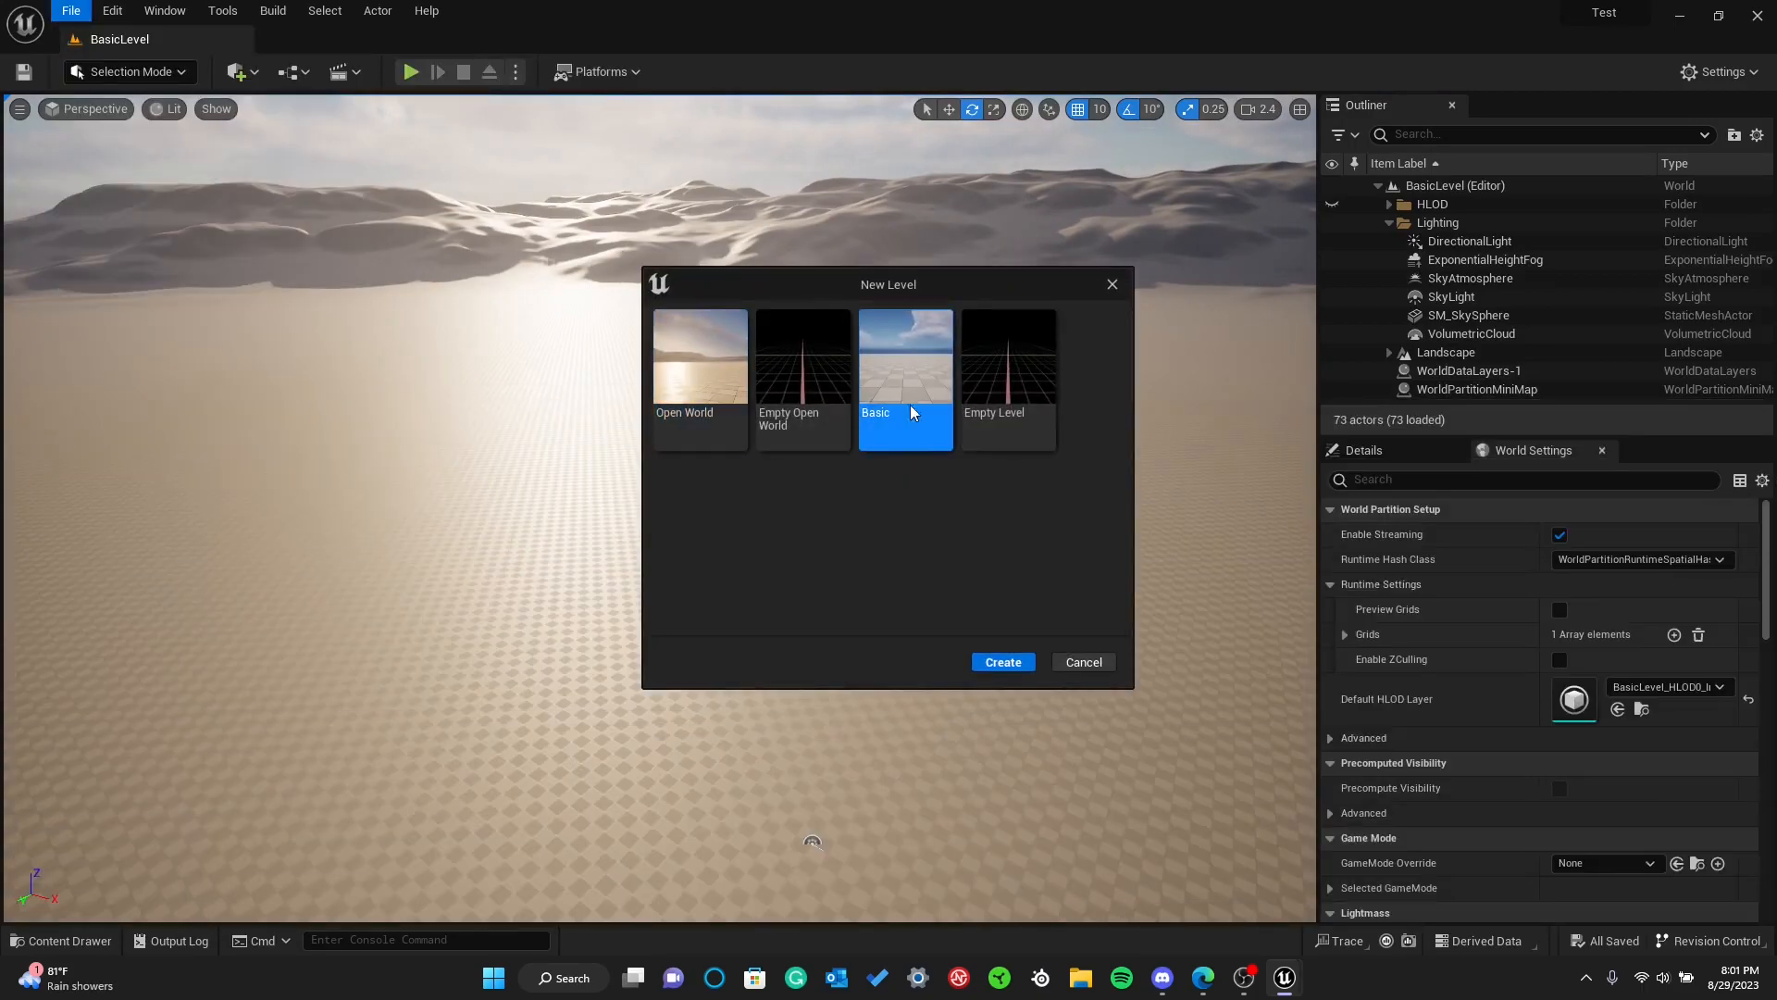
{"action": "left_click", "coordinate": [1005, 663]}
Save the untitled level in the Content folder as basic2
{"action": "left_click", "coordinate": [25, 72]}
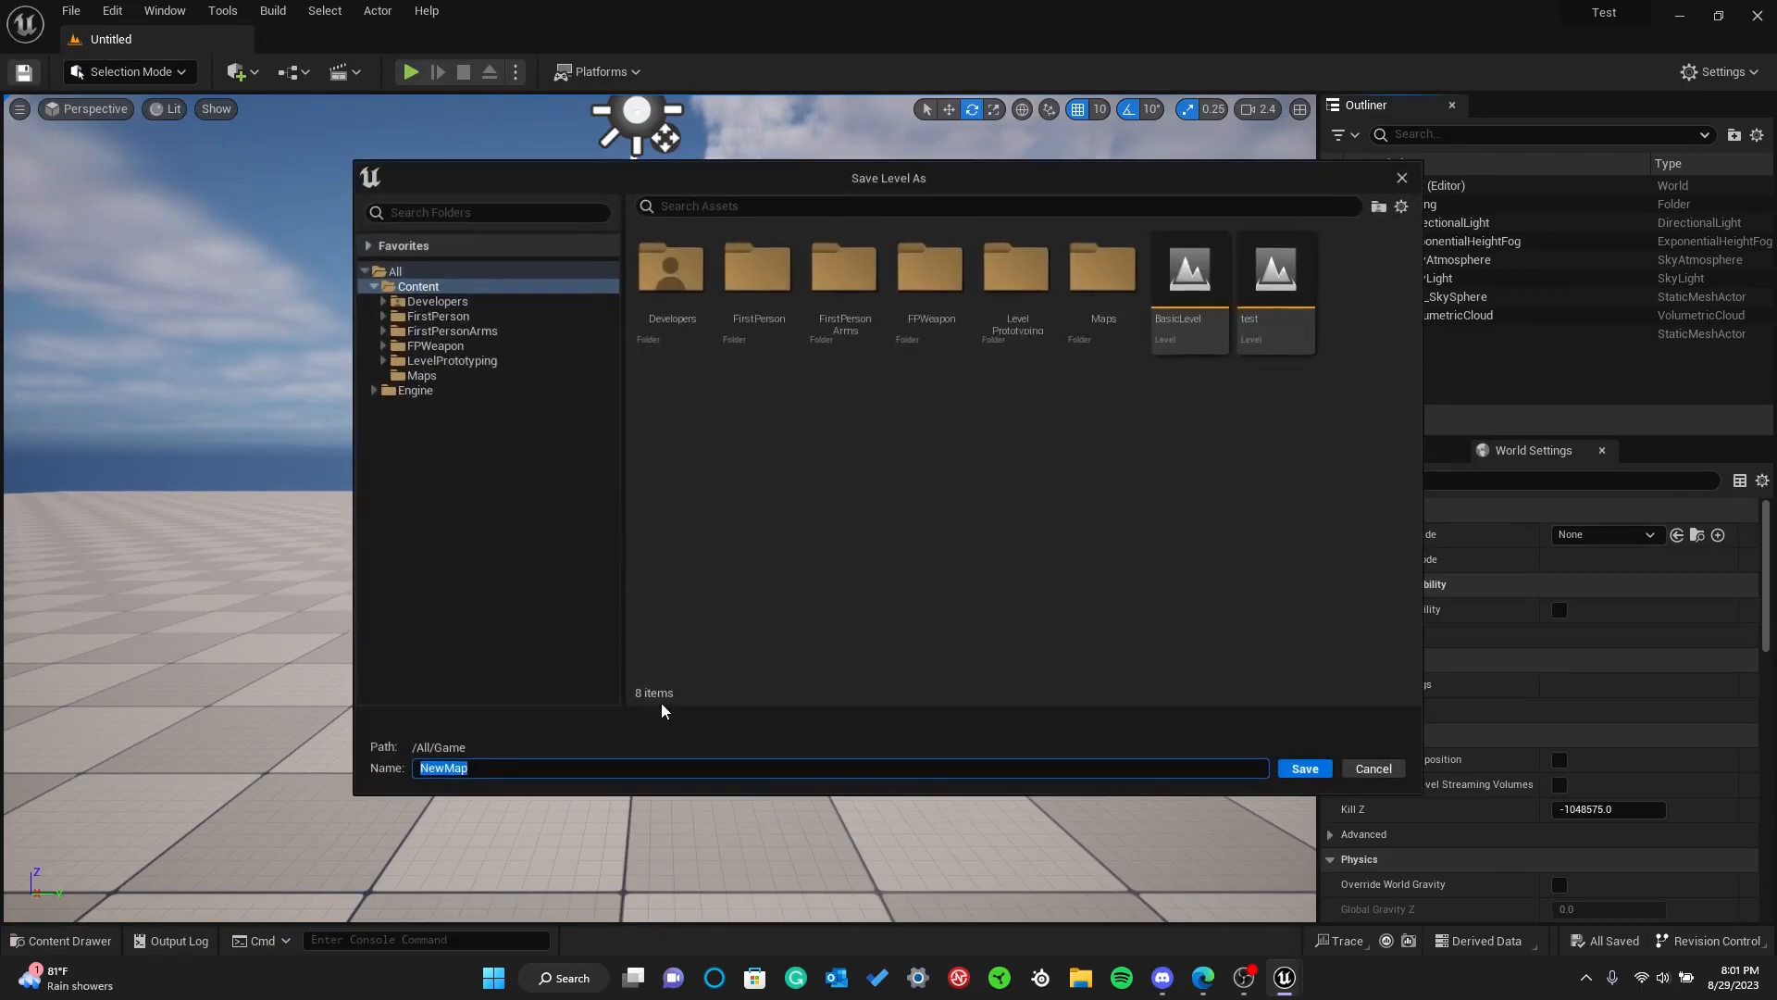
{"action": "type", "text": "basic2"}
{"action": "key", "text": "Return"}
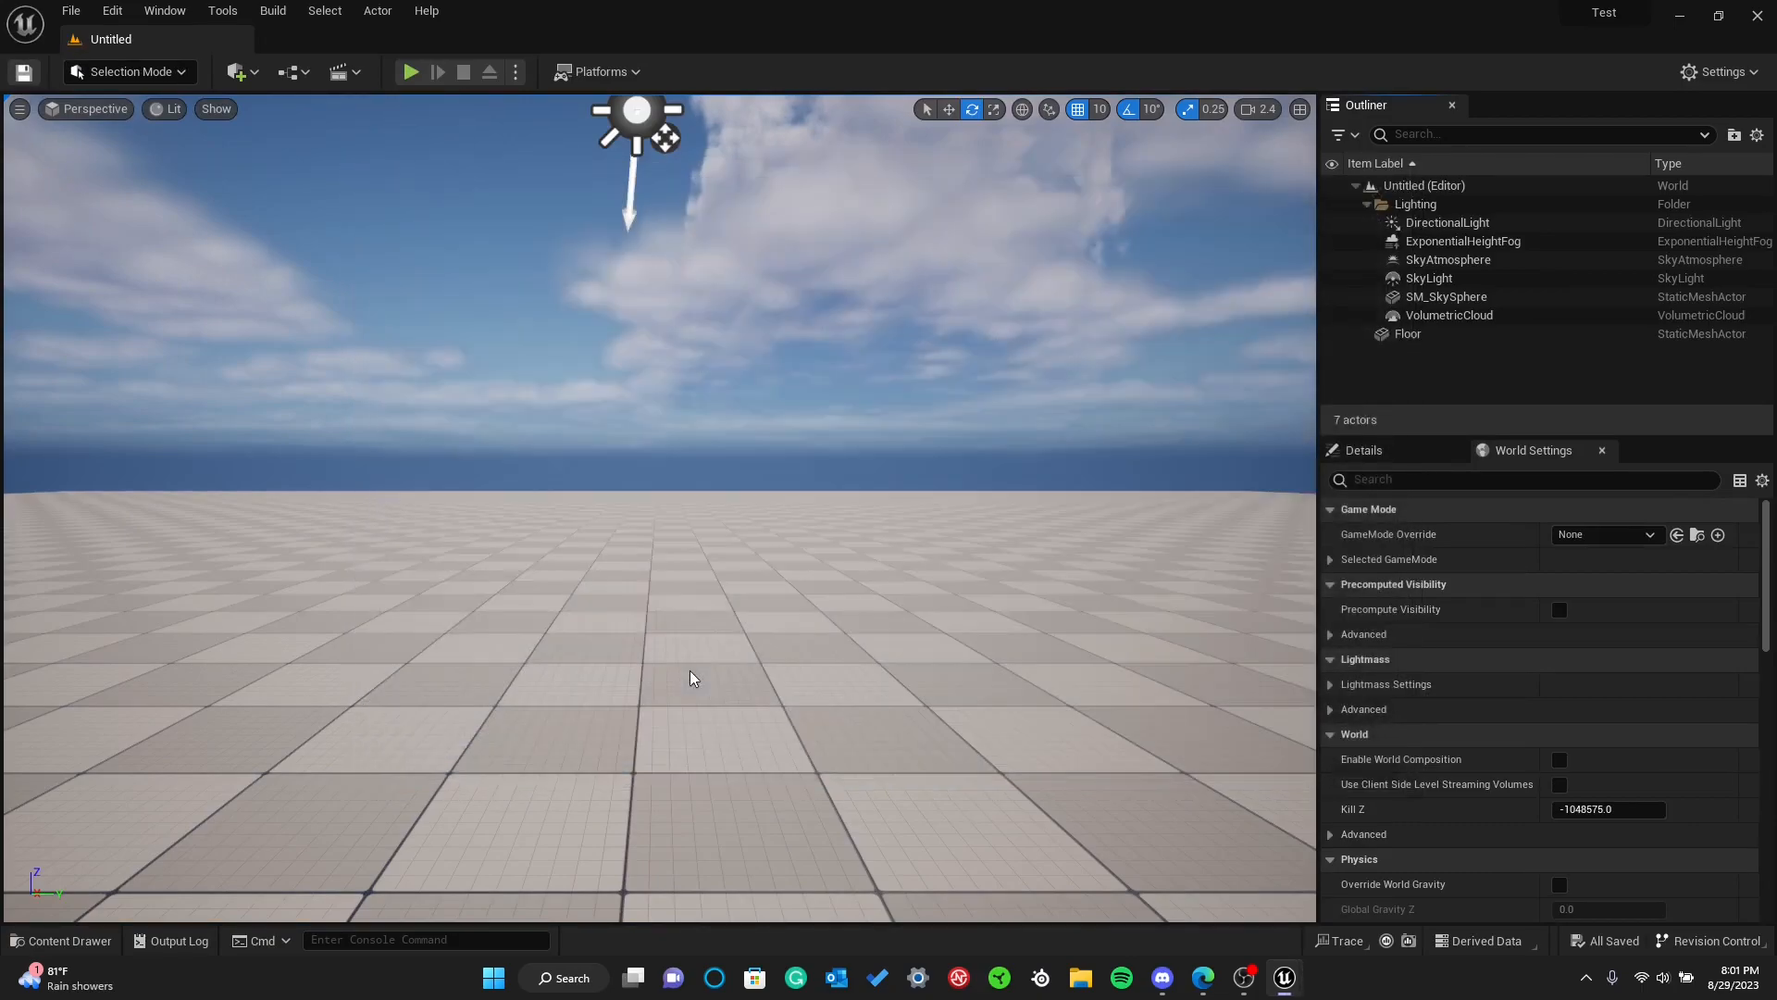
Open the test level from the Content folder and look around its empty scene
{"action": "right_click_drag", "start_coordinate": [548, 290], "coordinate": [568, 467]}
{"action": "key", "text": "ctrl+space"}
{"action": "double_click", "coordinate": [997, 528]}
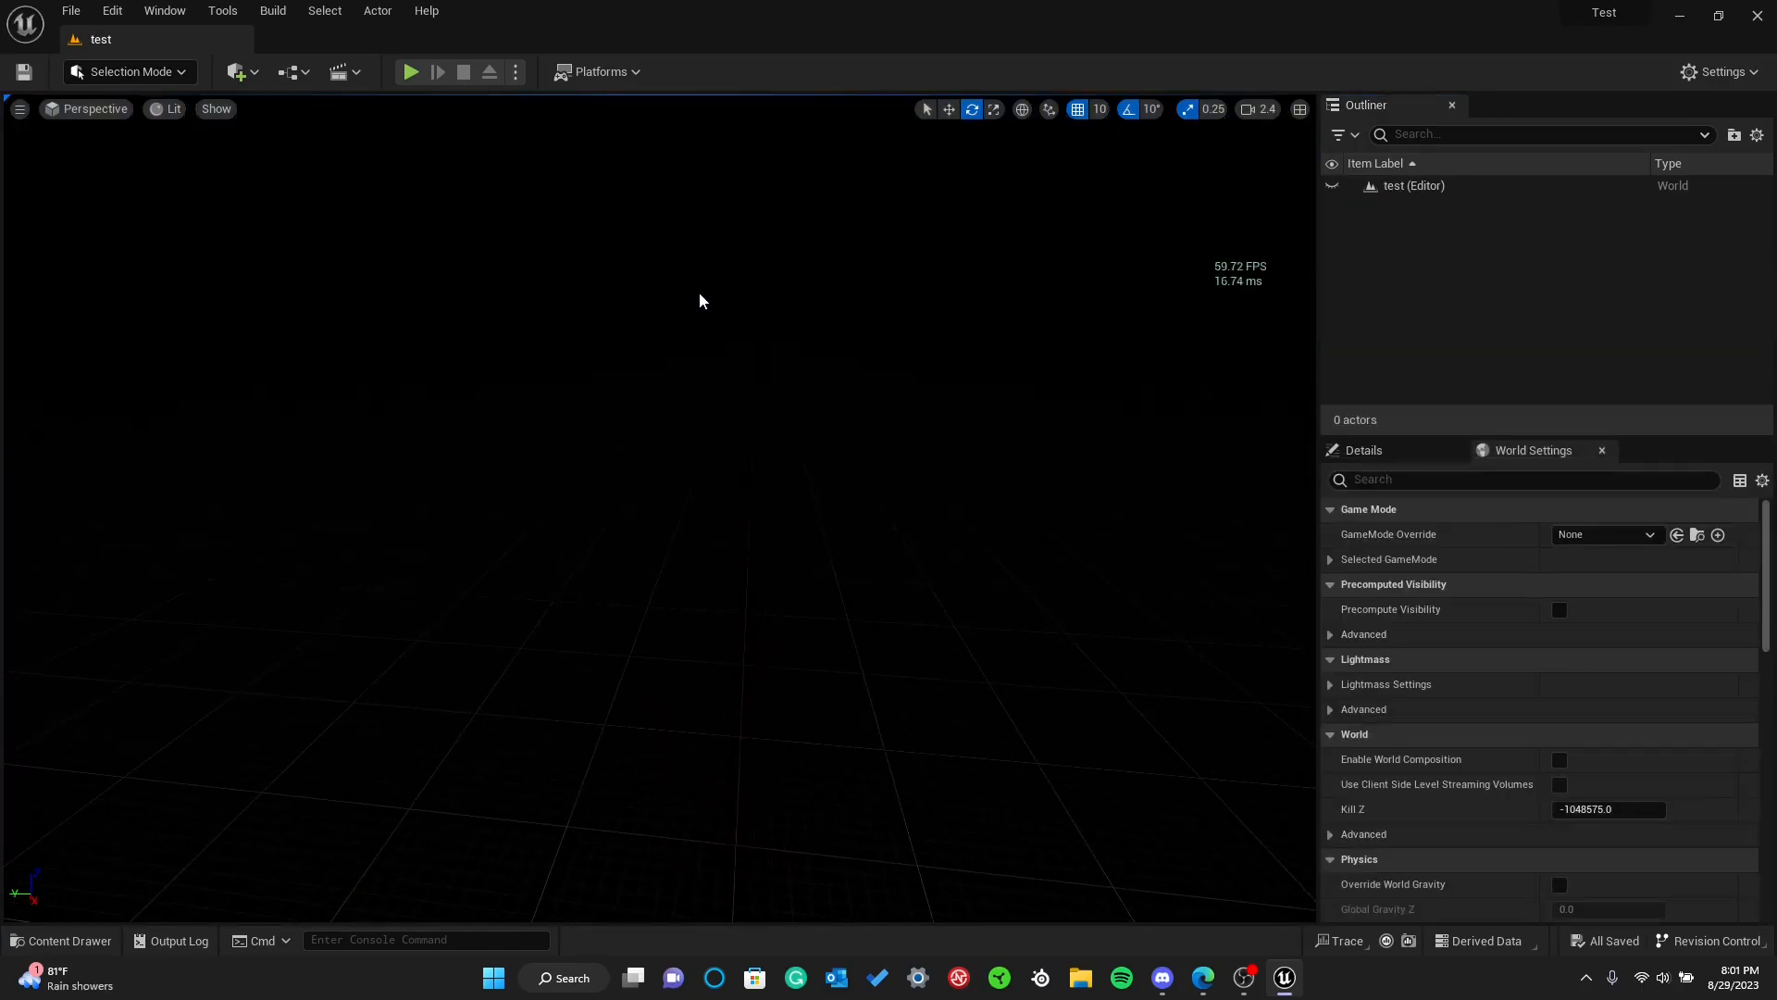
{"action": "right_click_drag", "start_coordinate": [712, 394], "coordinate": [606, 370]}
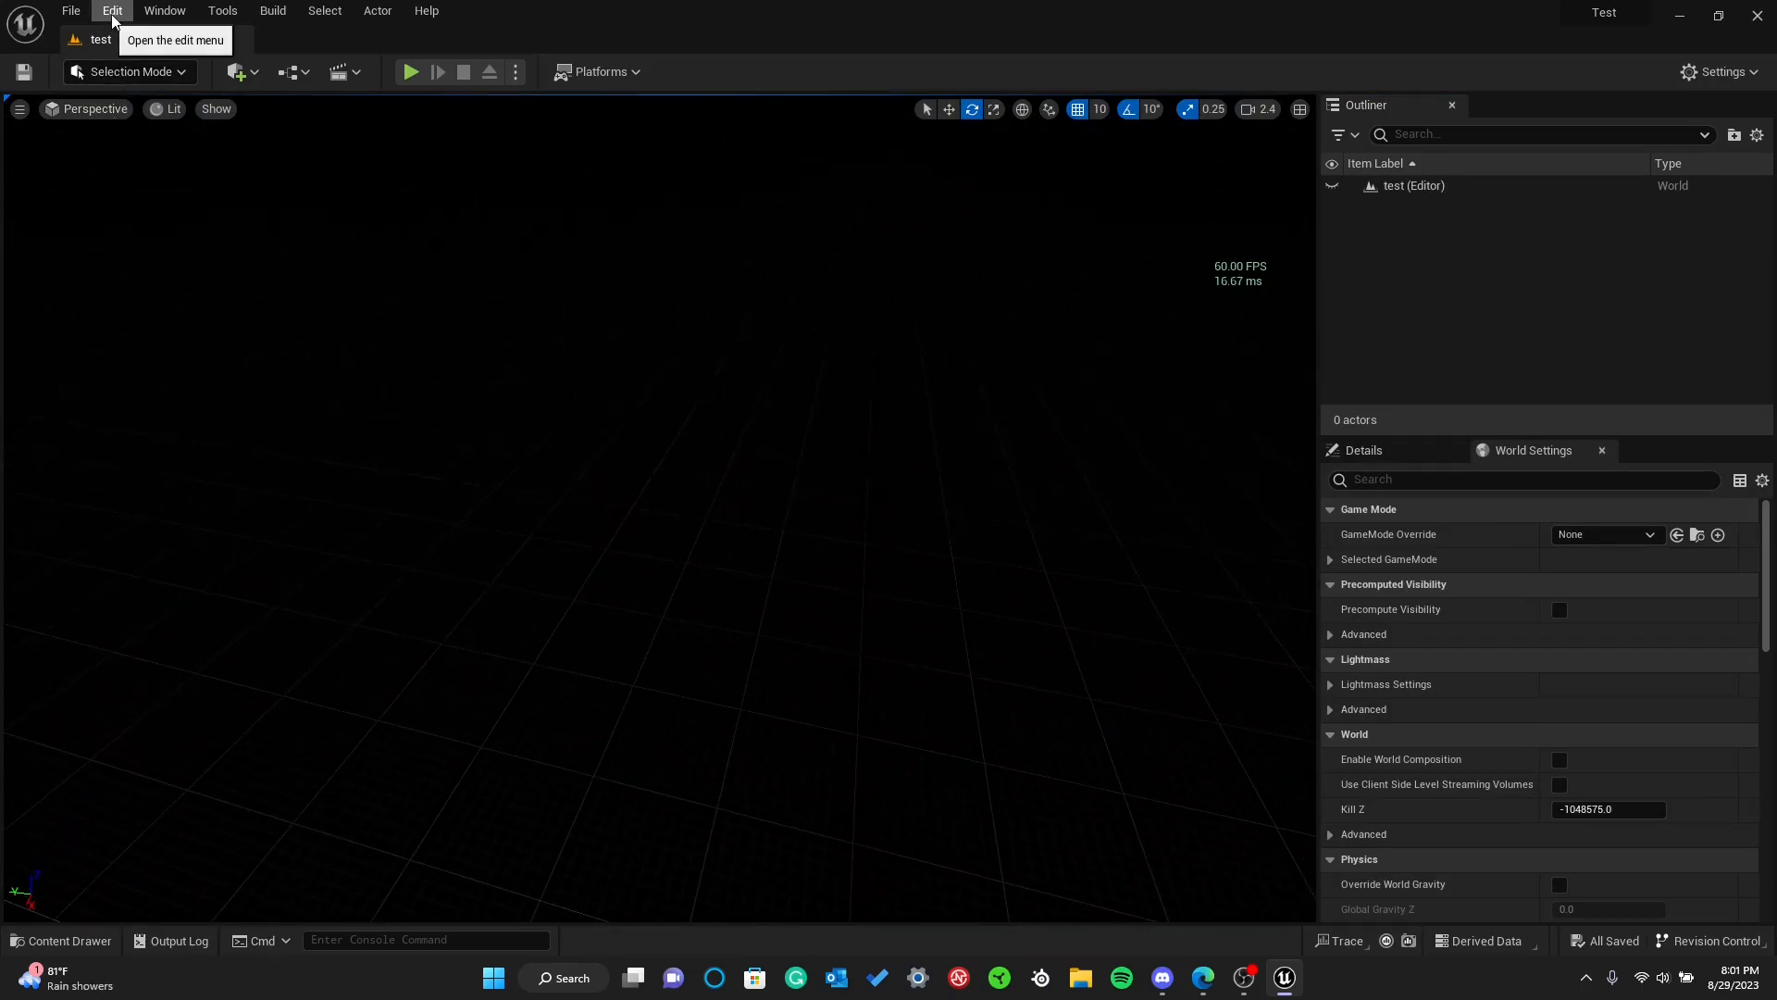
Open the BasicLevel and basic2 levels in turn from the Content folder to compare them
{"action": "key", "text": "ctrl+space"}
{"action": "double_click", "coordinate": [909, 518]}
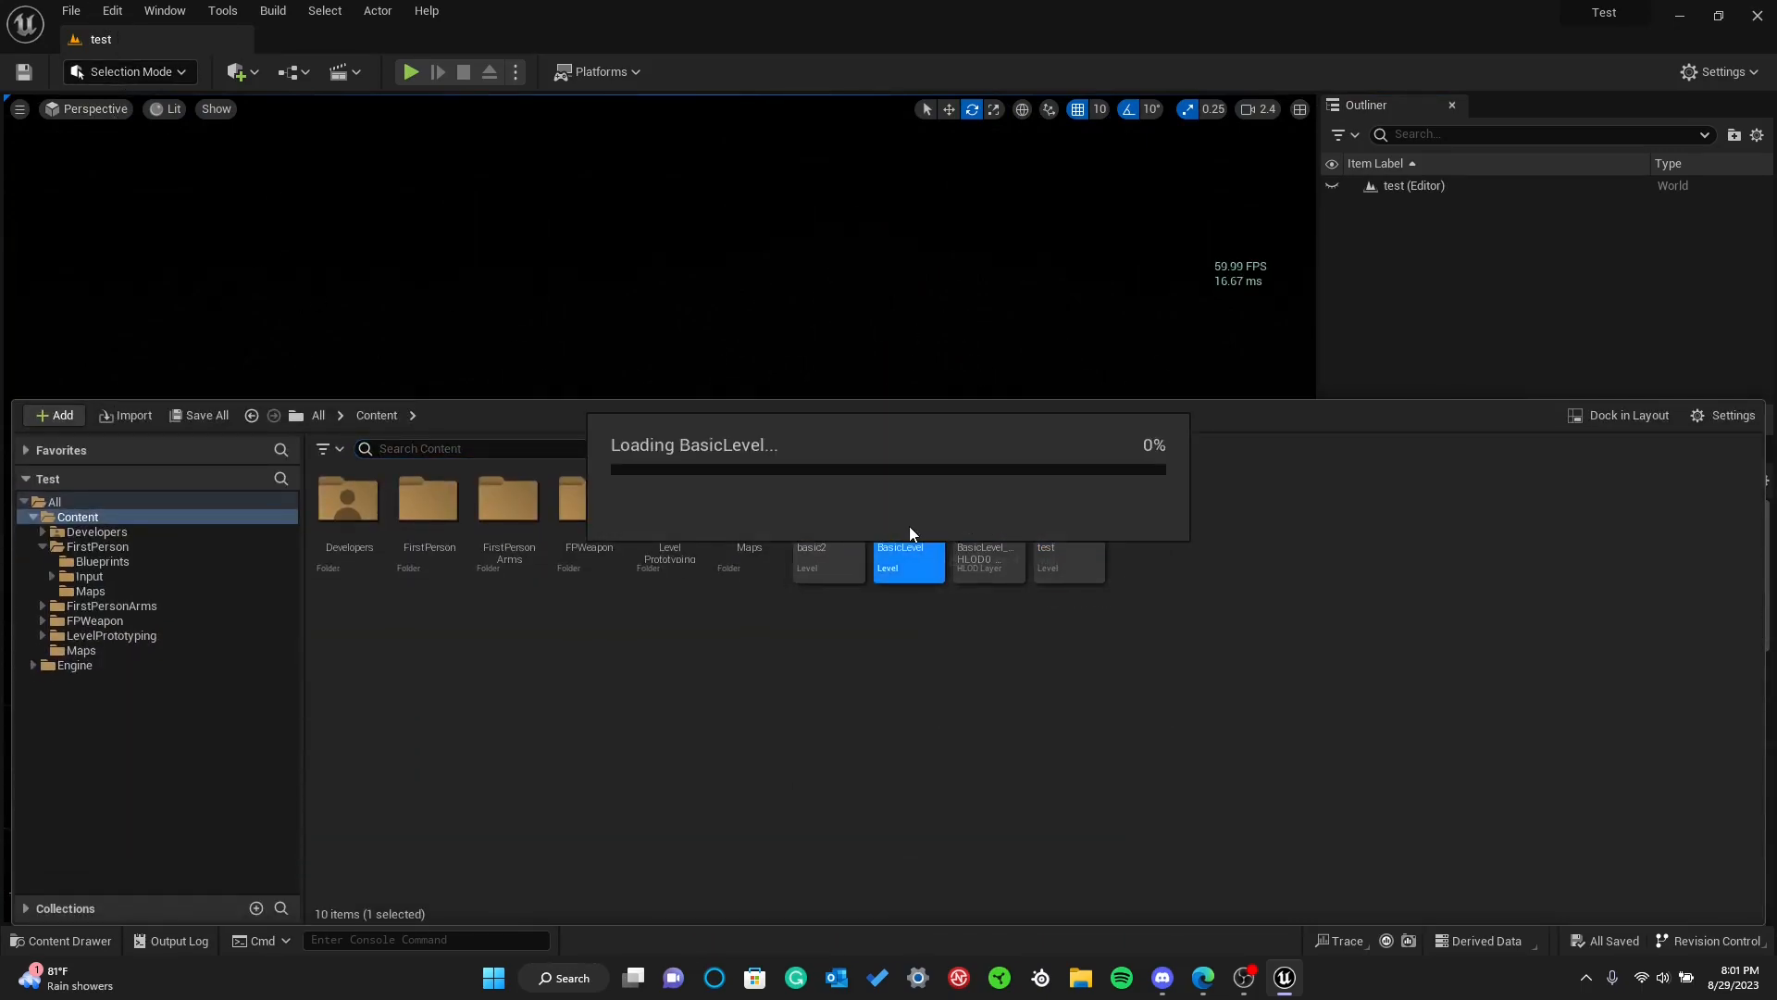
{"action": "double_click", "coordinate": [829, 505]}
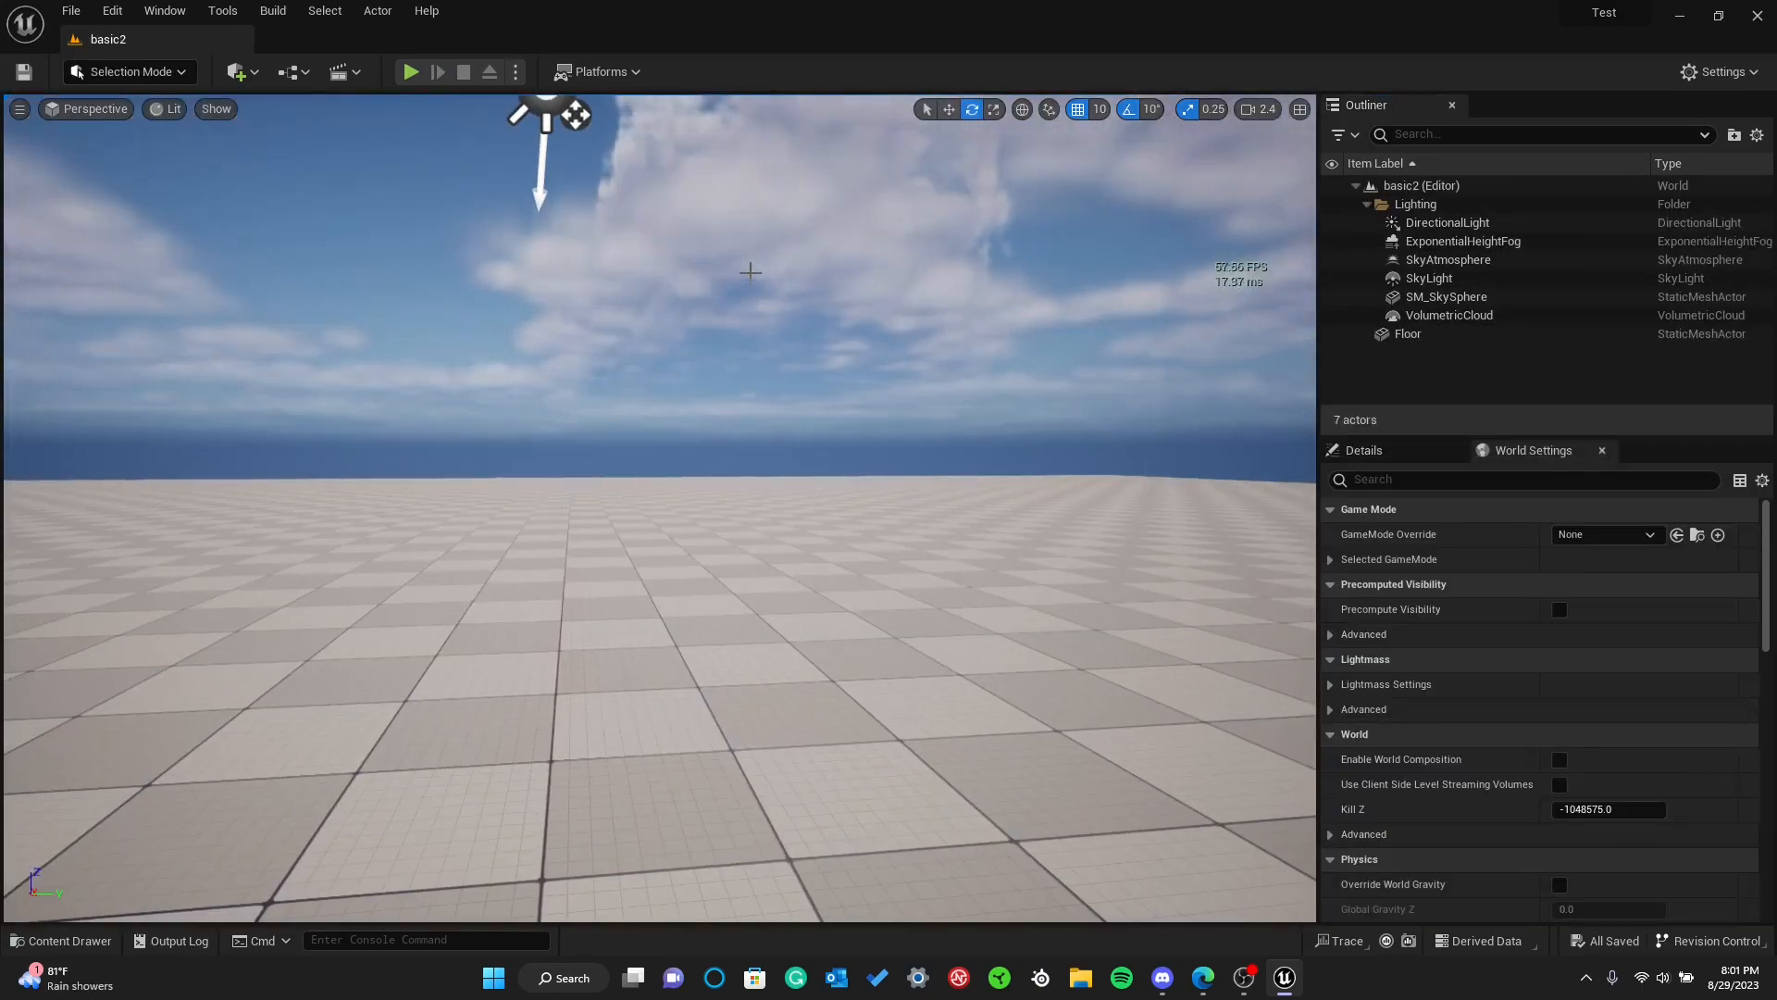
Reopen the test level and switch the editor to Landscape mode
{"action": "key", "text": "ctrl+space"}
{"action": "double_click", "coordinate": [1063, 546]}
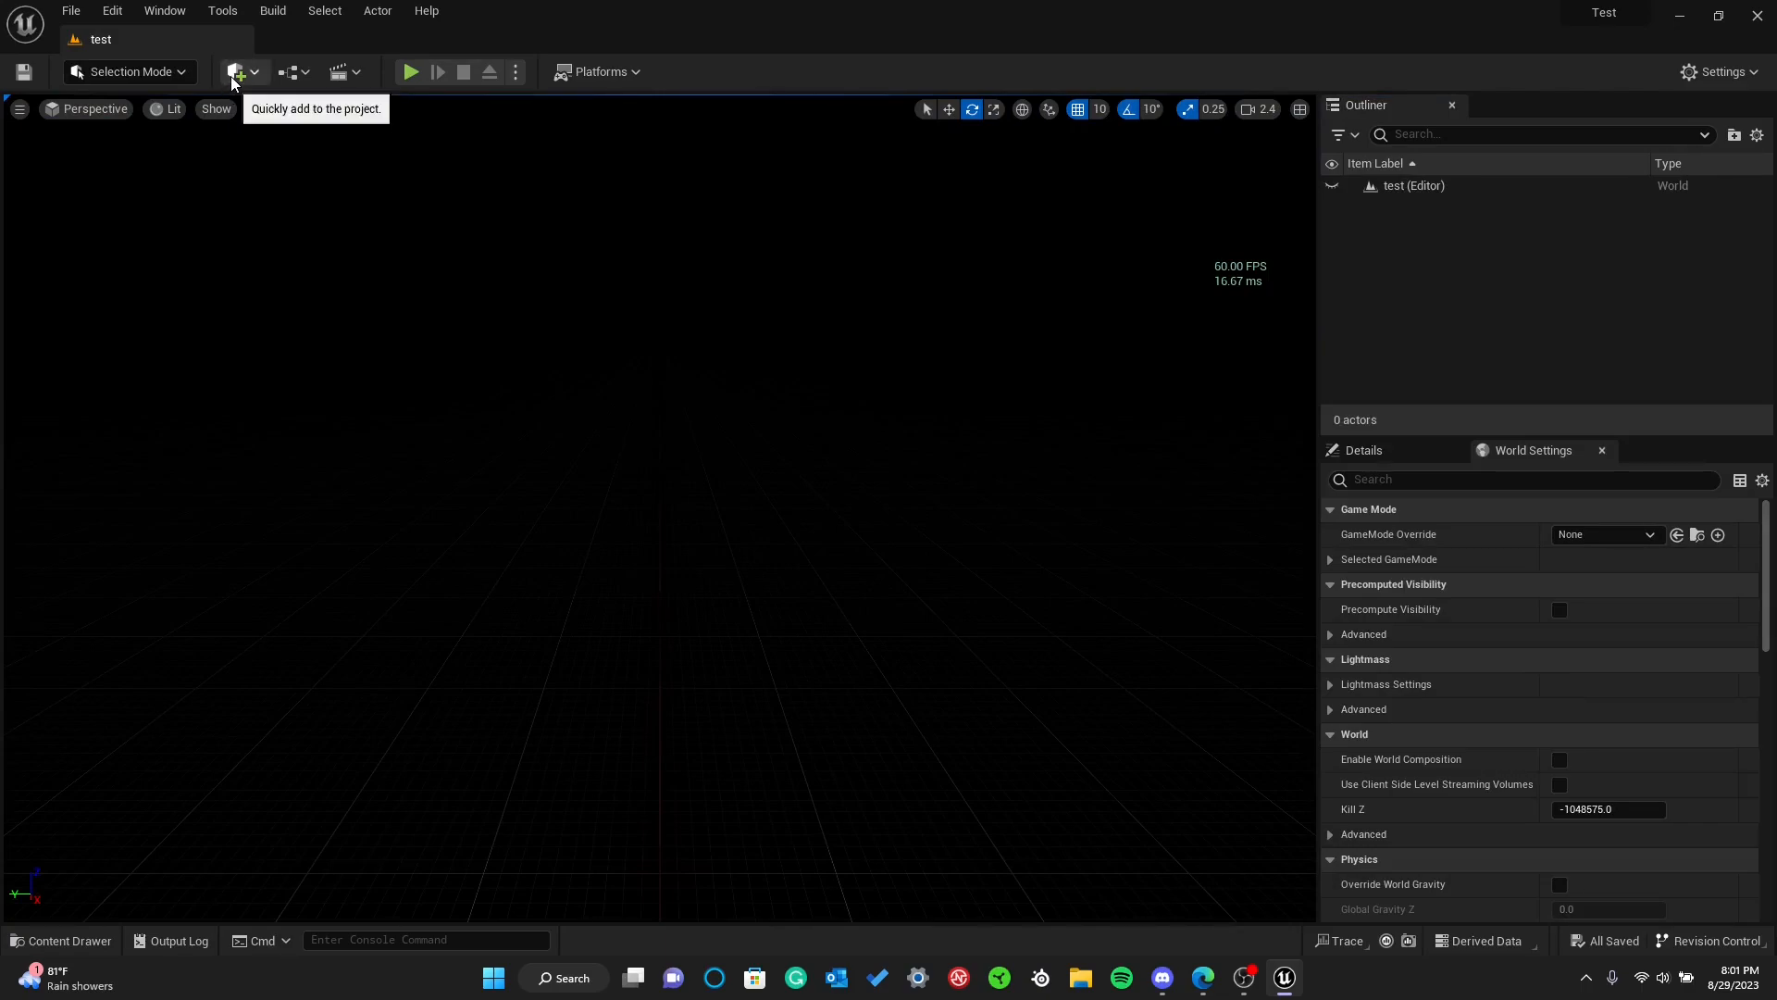
{"action": "left_click", "coordinate": [117, 73]}
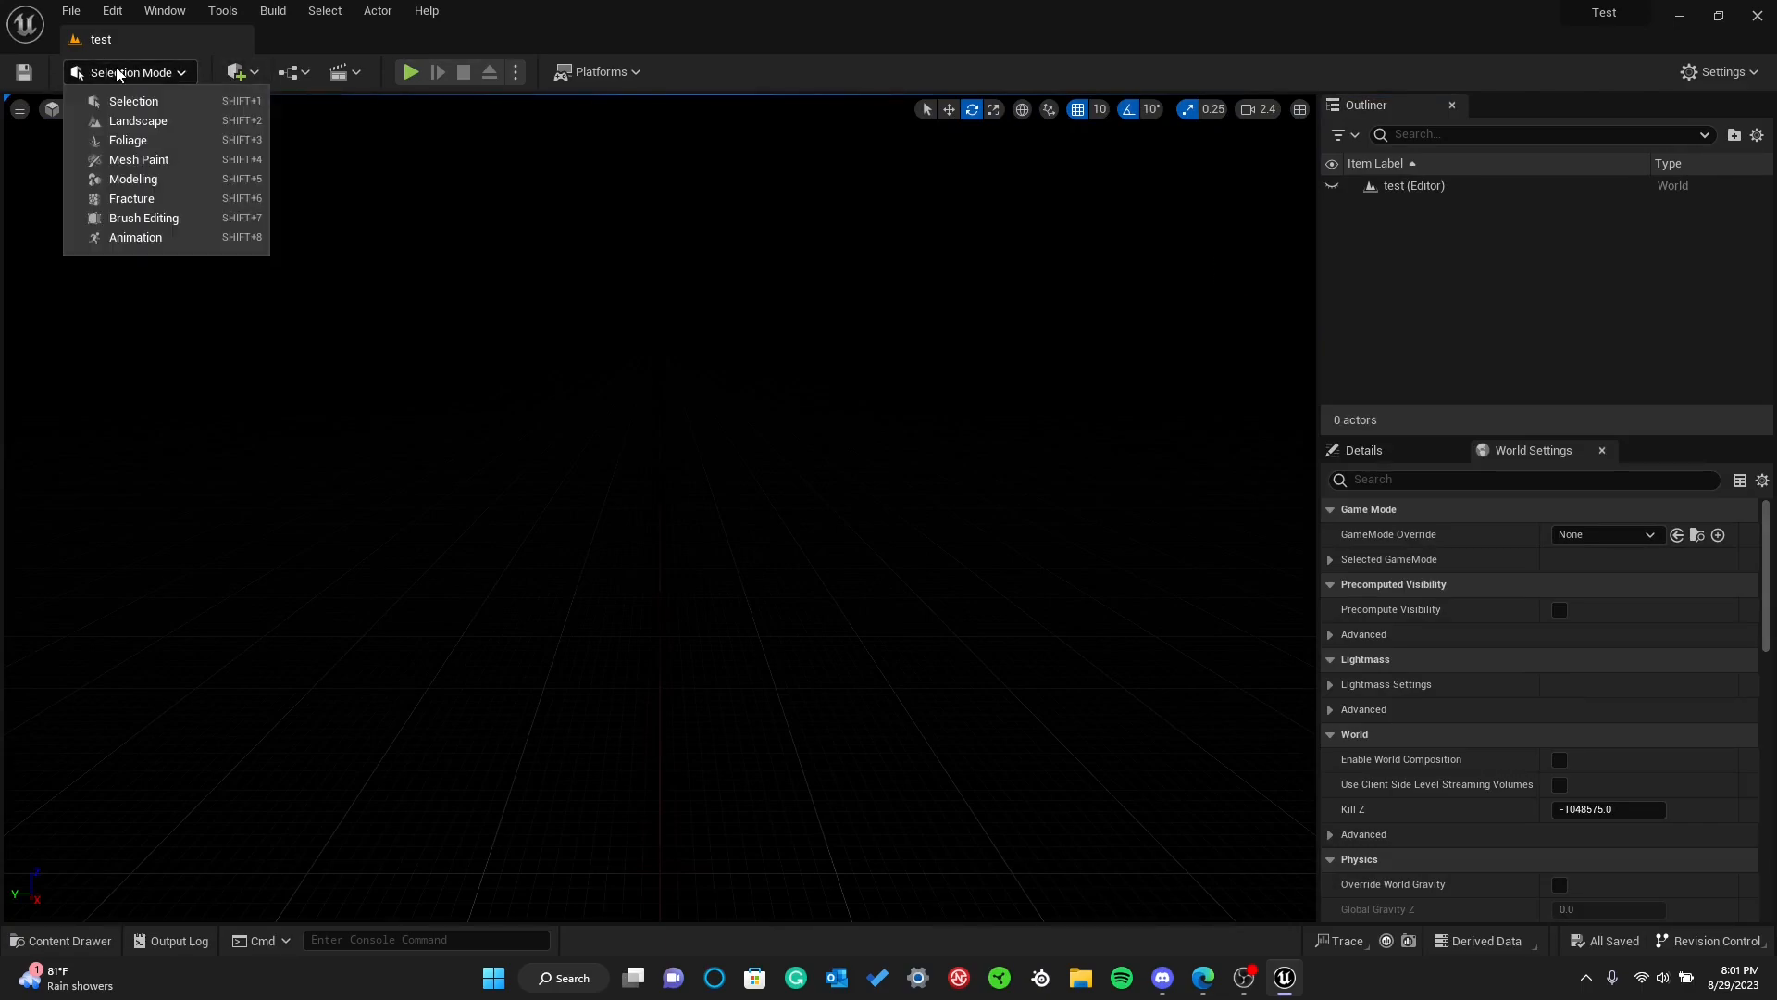
{"action": "left_click", "coordinate": [131, 123]}
{"action": "mouse_move", "coordinate": [618, 426]}
{"action": "right_mouse_down"}
{"action": "mouse_move", "coordinate": [599, 433]}
{"action": "mouse_move", "coordinate": [629, 496]}
{"action": "mouse_move", "coordinate": [652, 435]}
{"action": "right_mouse_up"}
{"action": "key", "text": "s"}
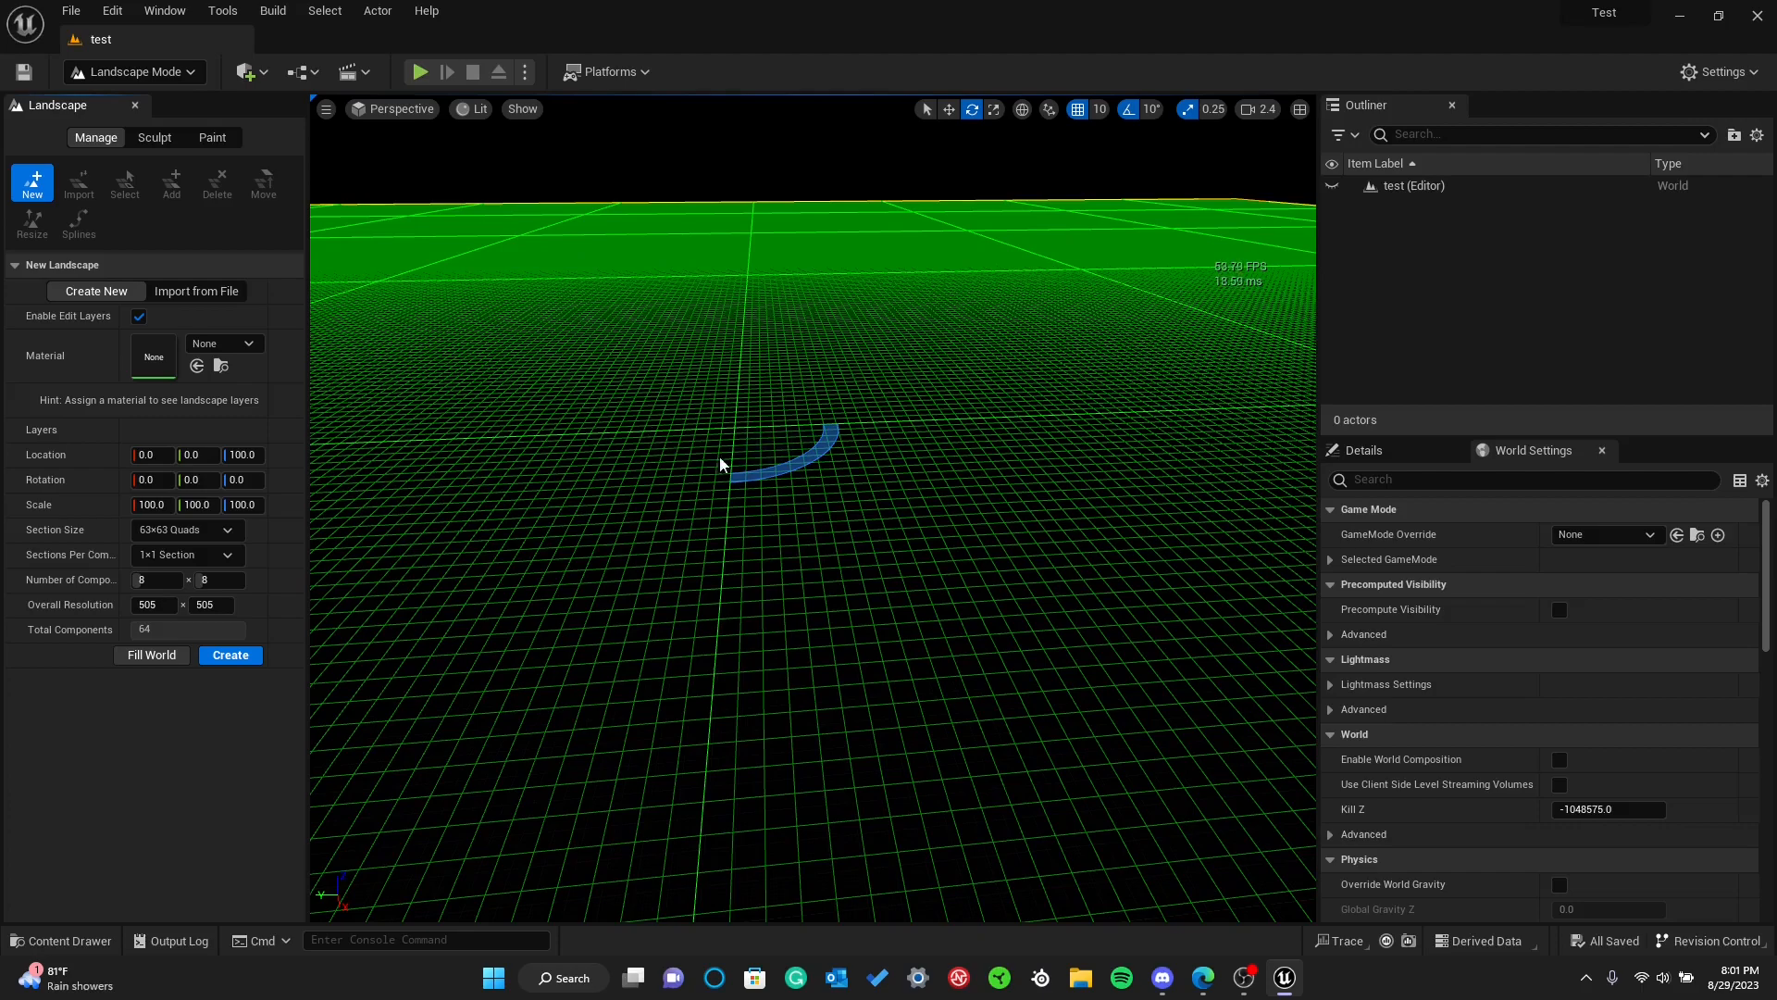
Set the new landscape's X, Y and Z scale to 4 and save the level
{"action": "left_click", "coordinate": [149, 508]}
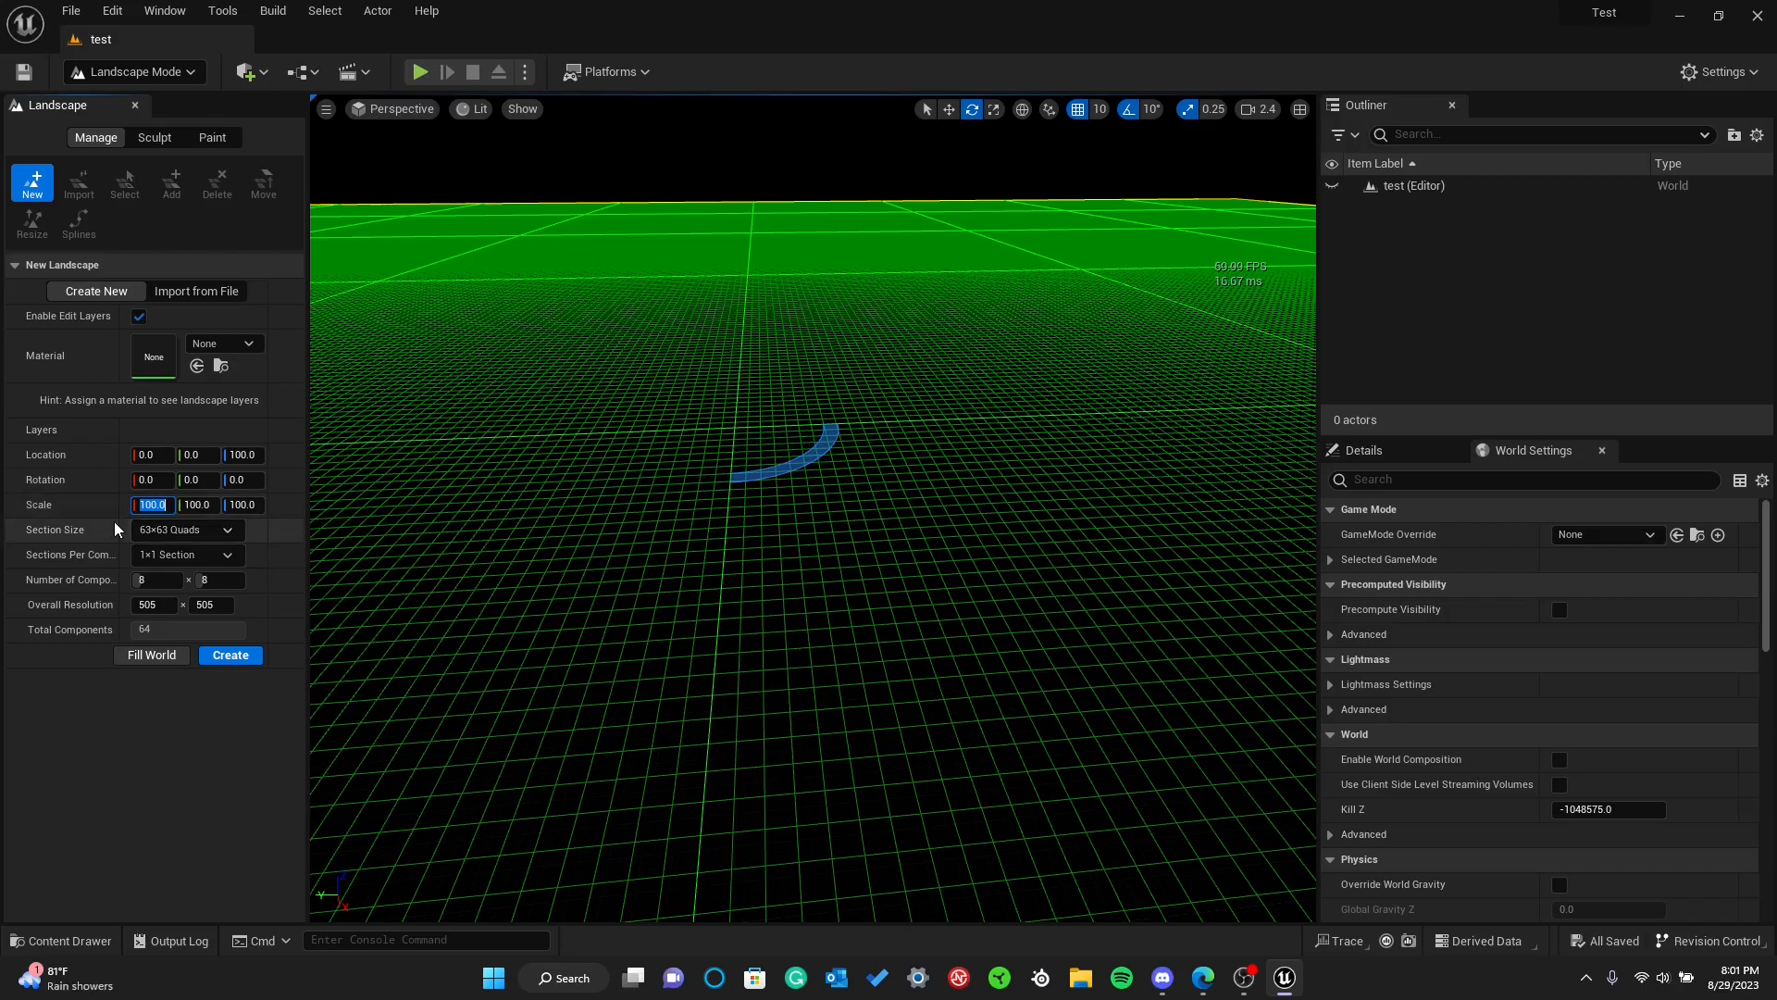
{"action": "right_click_drag", "start_coordinate": [478, 515], "coordinate": [167, 519]}
{"action": "left_click", "coordinate": [153, 504]}
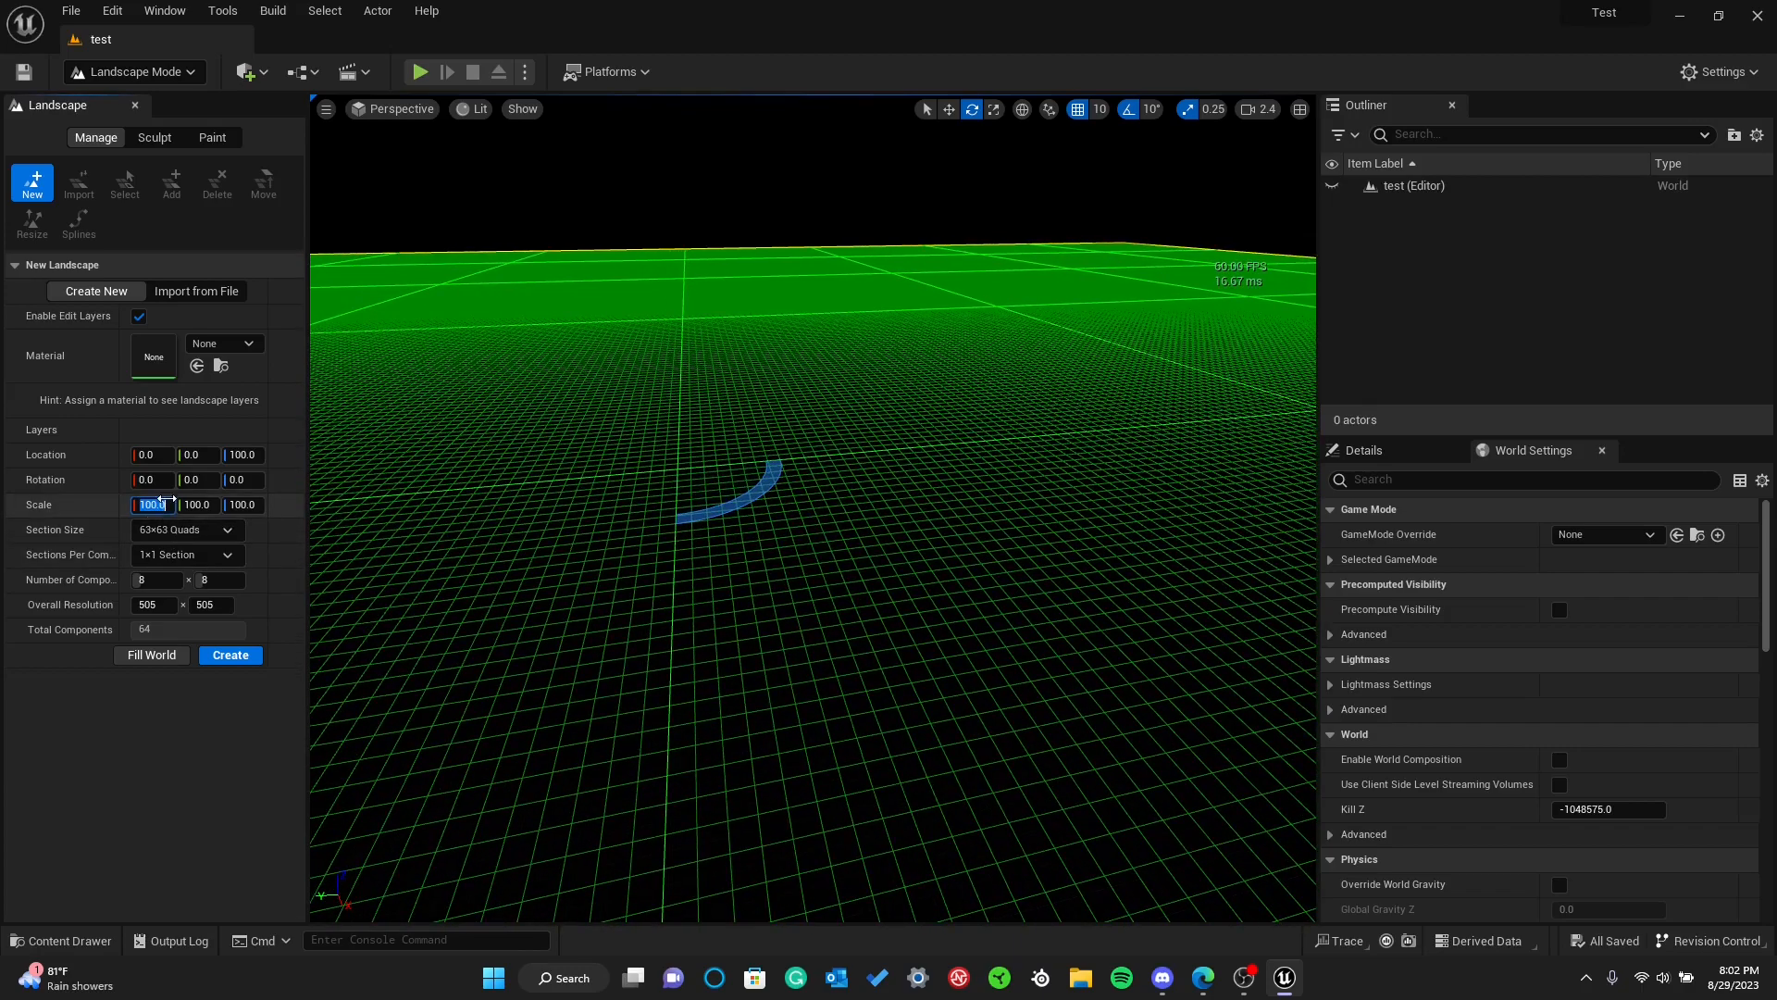
{"action": "type", "text": "4"}
{"action": "key", "text": "Return"}
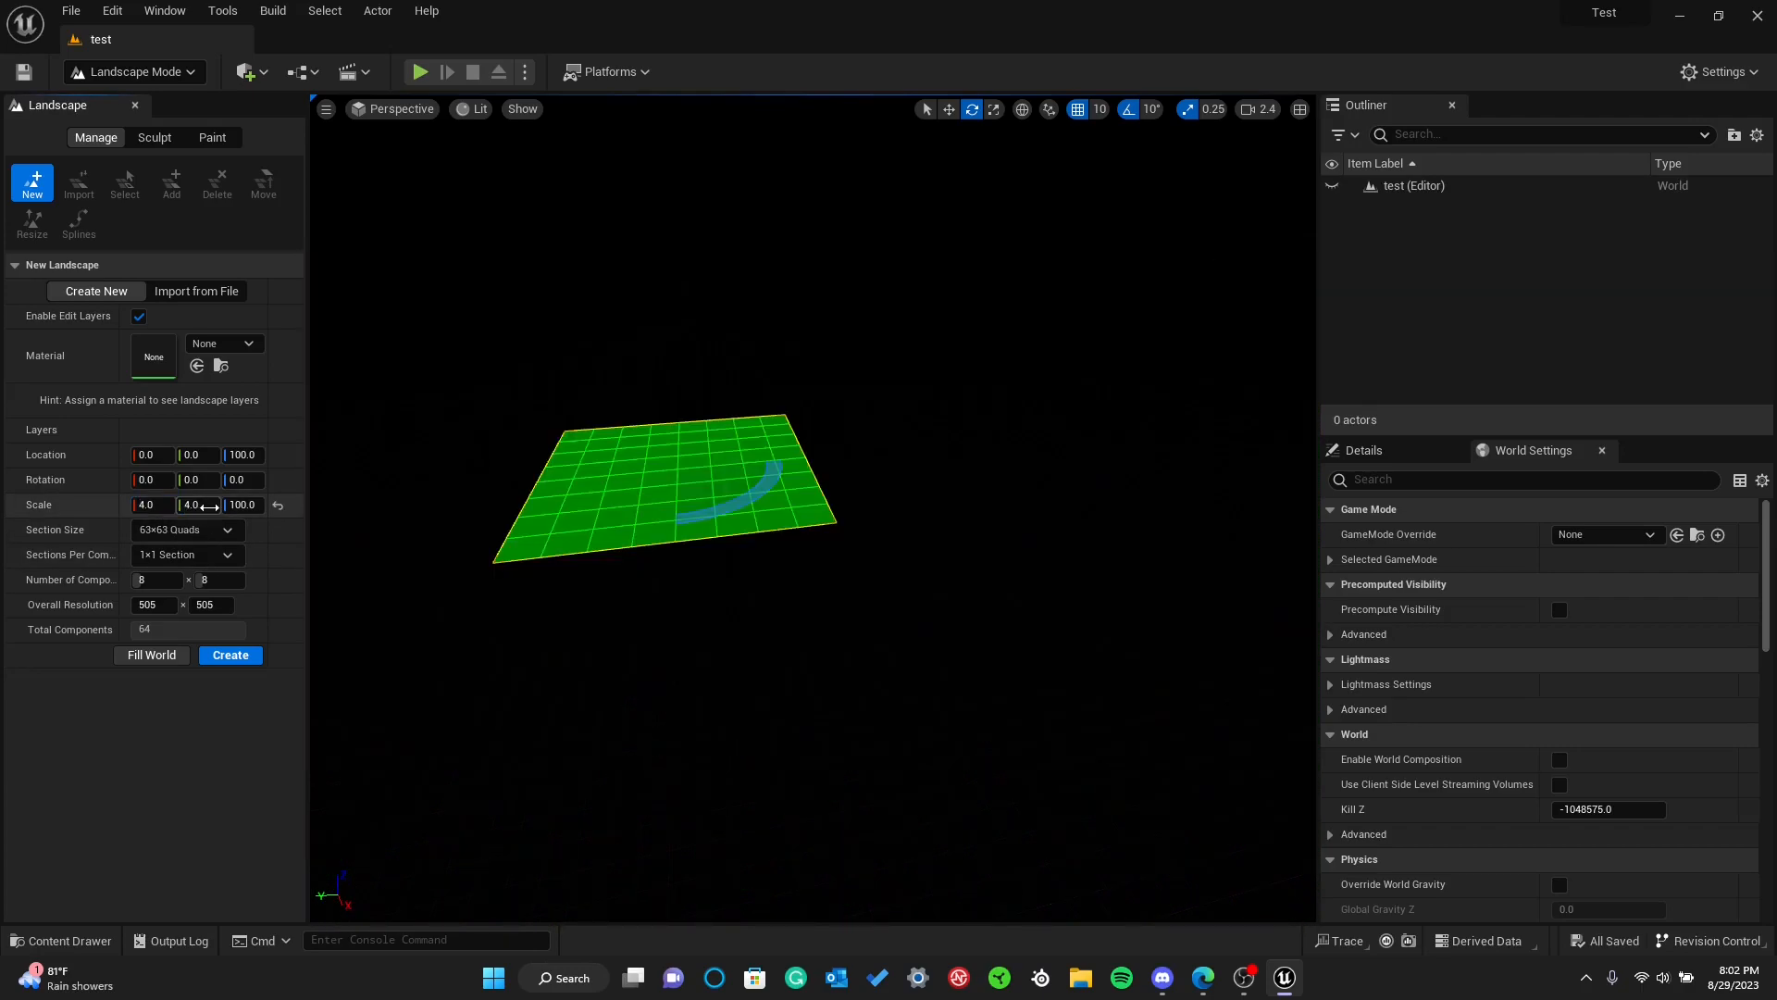
{"action": "key", "text": "Return"}
{"action": "right_click_drag", "start_coordinate": [397, 546], "coordinate": [353, 540]}
{"action": "key", "text": "w"}
{"action": "left_click", "coordinate": [27, 72]}
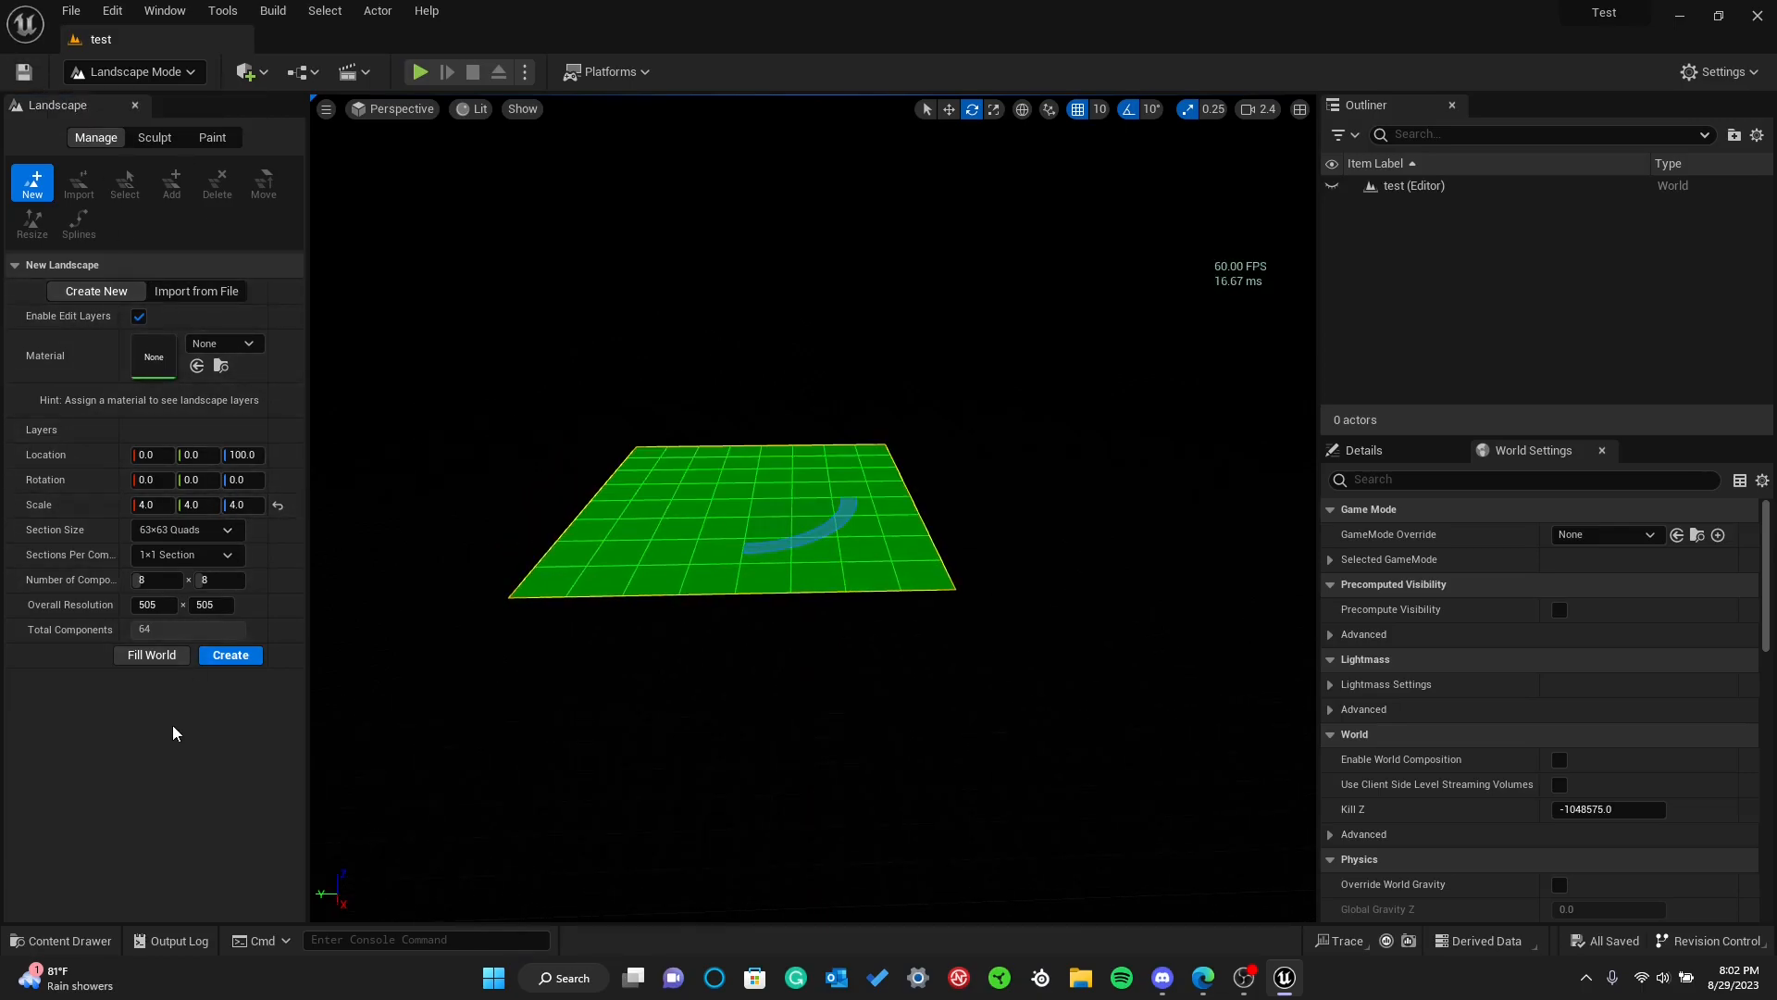
Check the available landscape materials, keep None, and create the landscape
{"action": "left_click", "coordinate": [205, 348]}
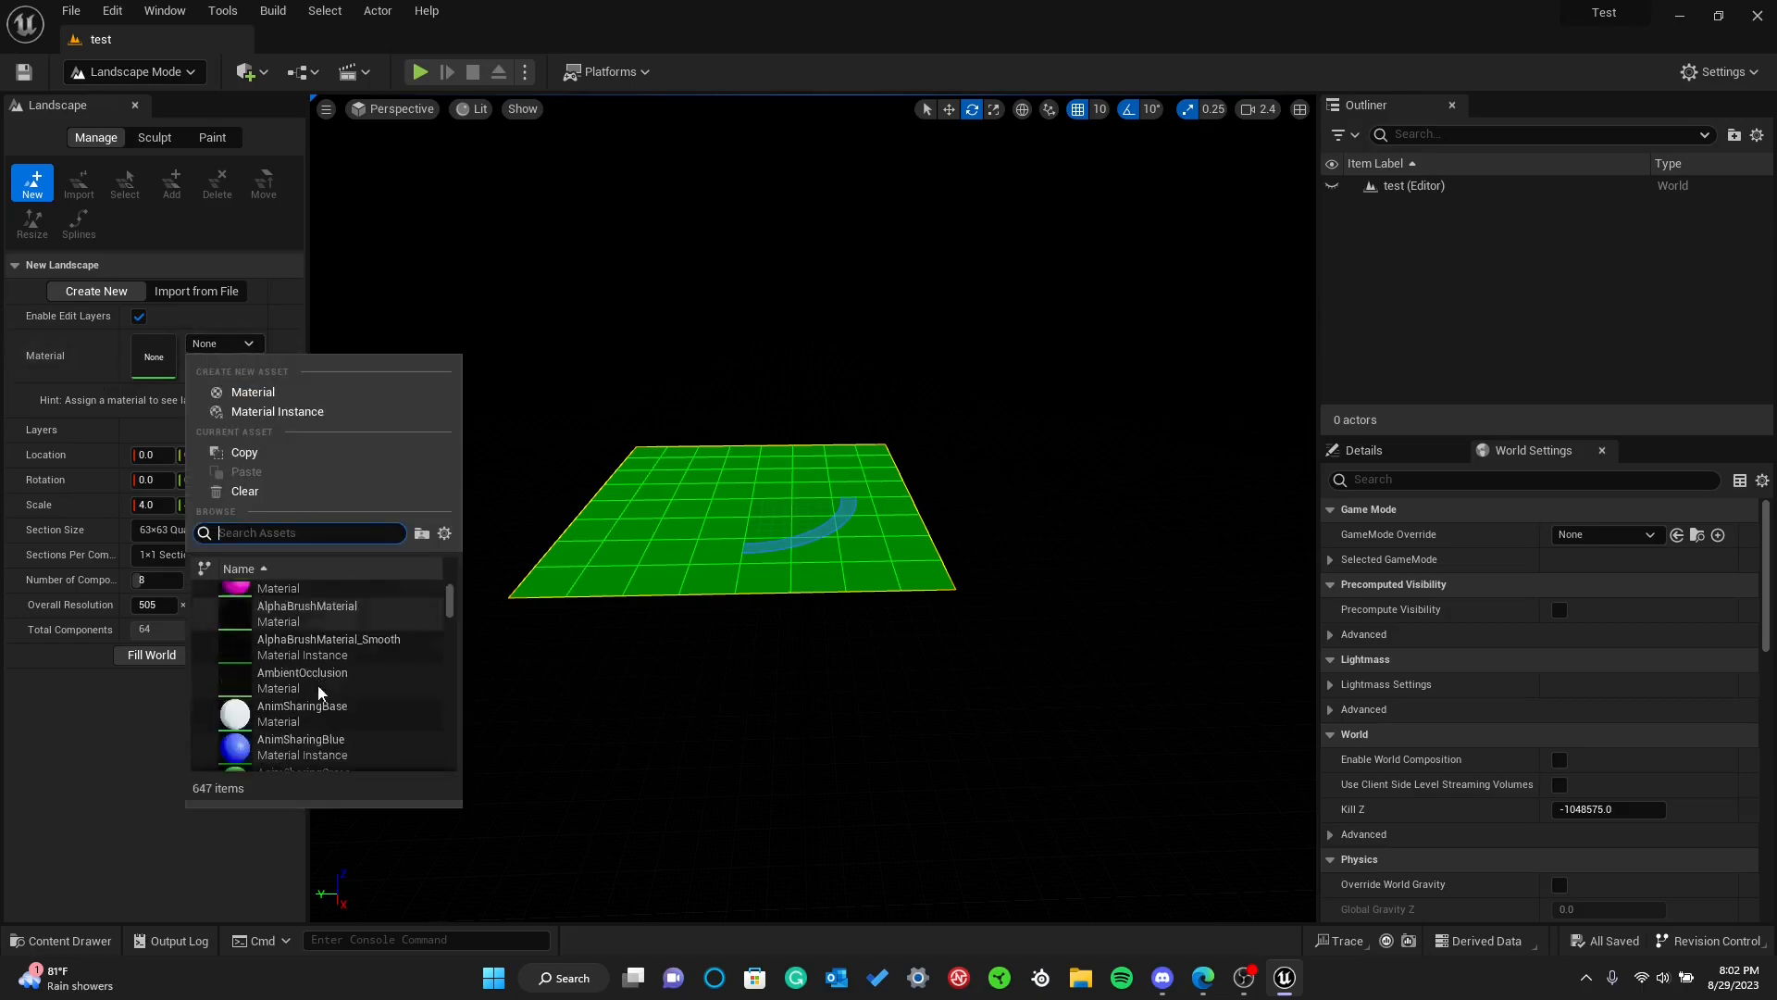
{"action": "left_click", "coordinate": [217, 350]}
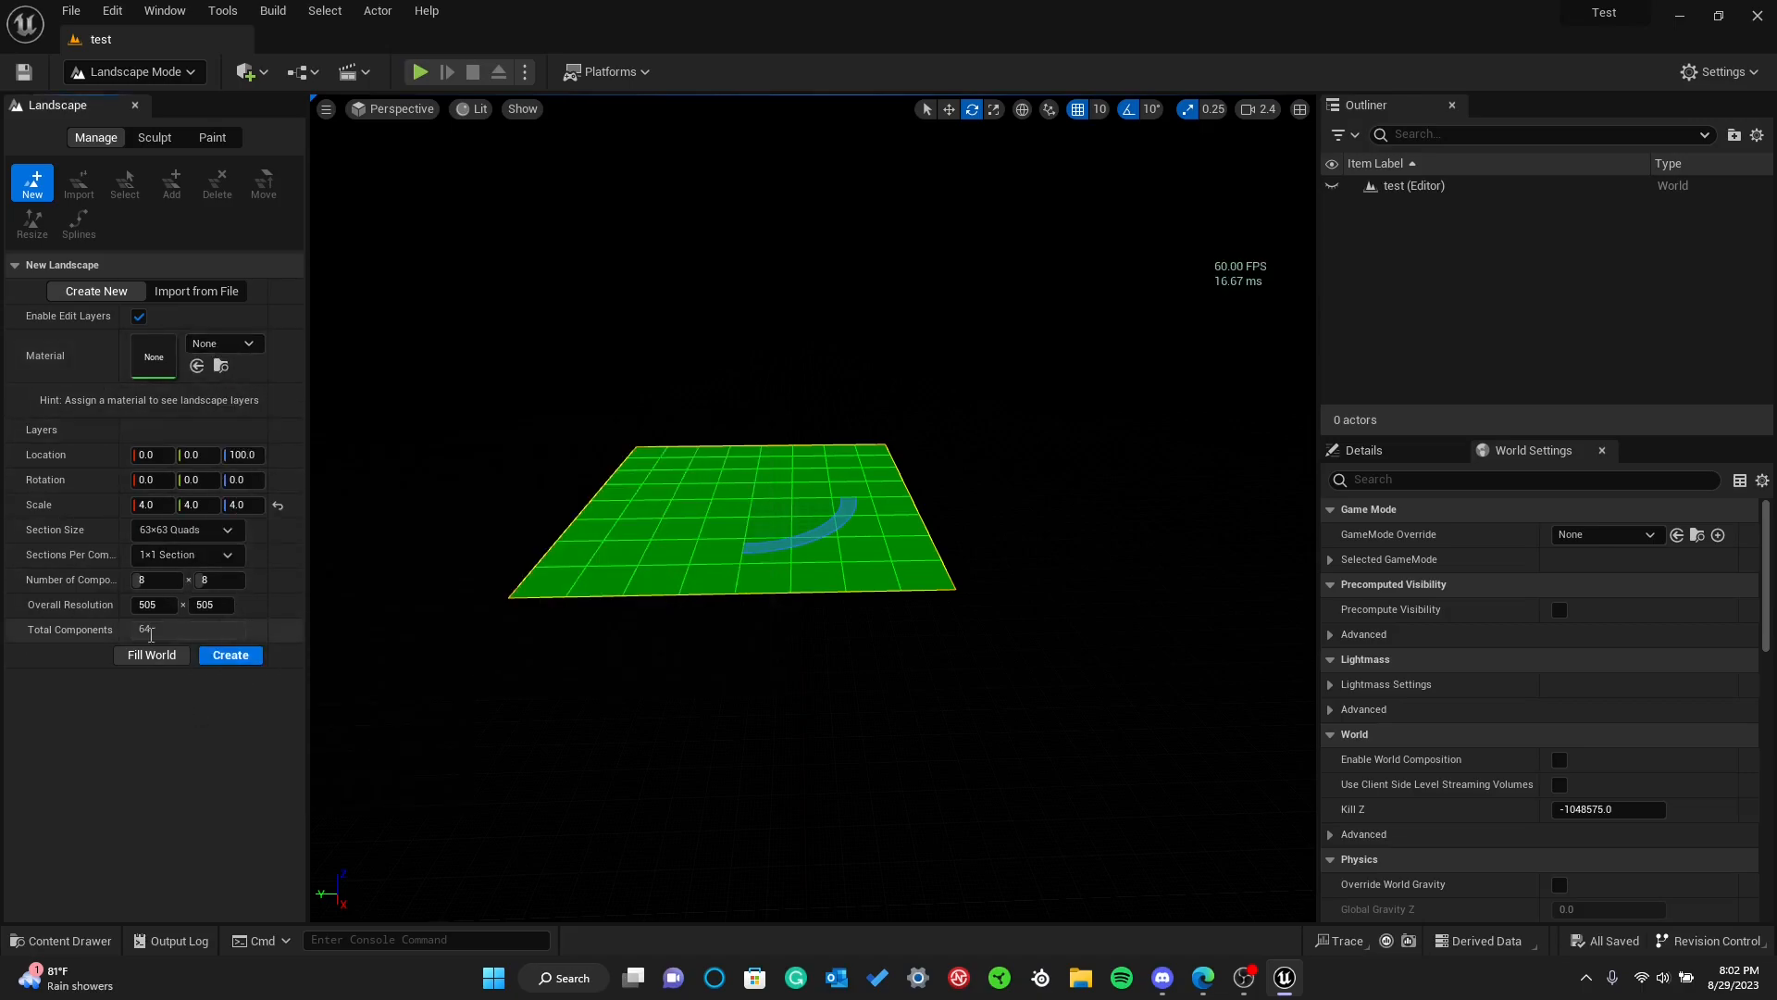
{"action": "left_click", "coordinate": [220, 653]}
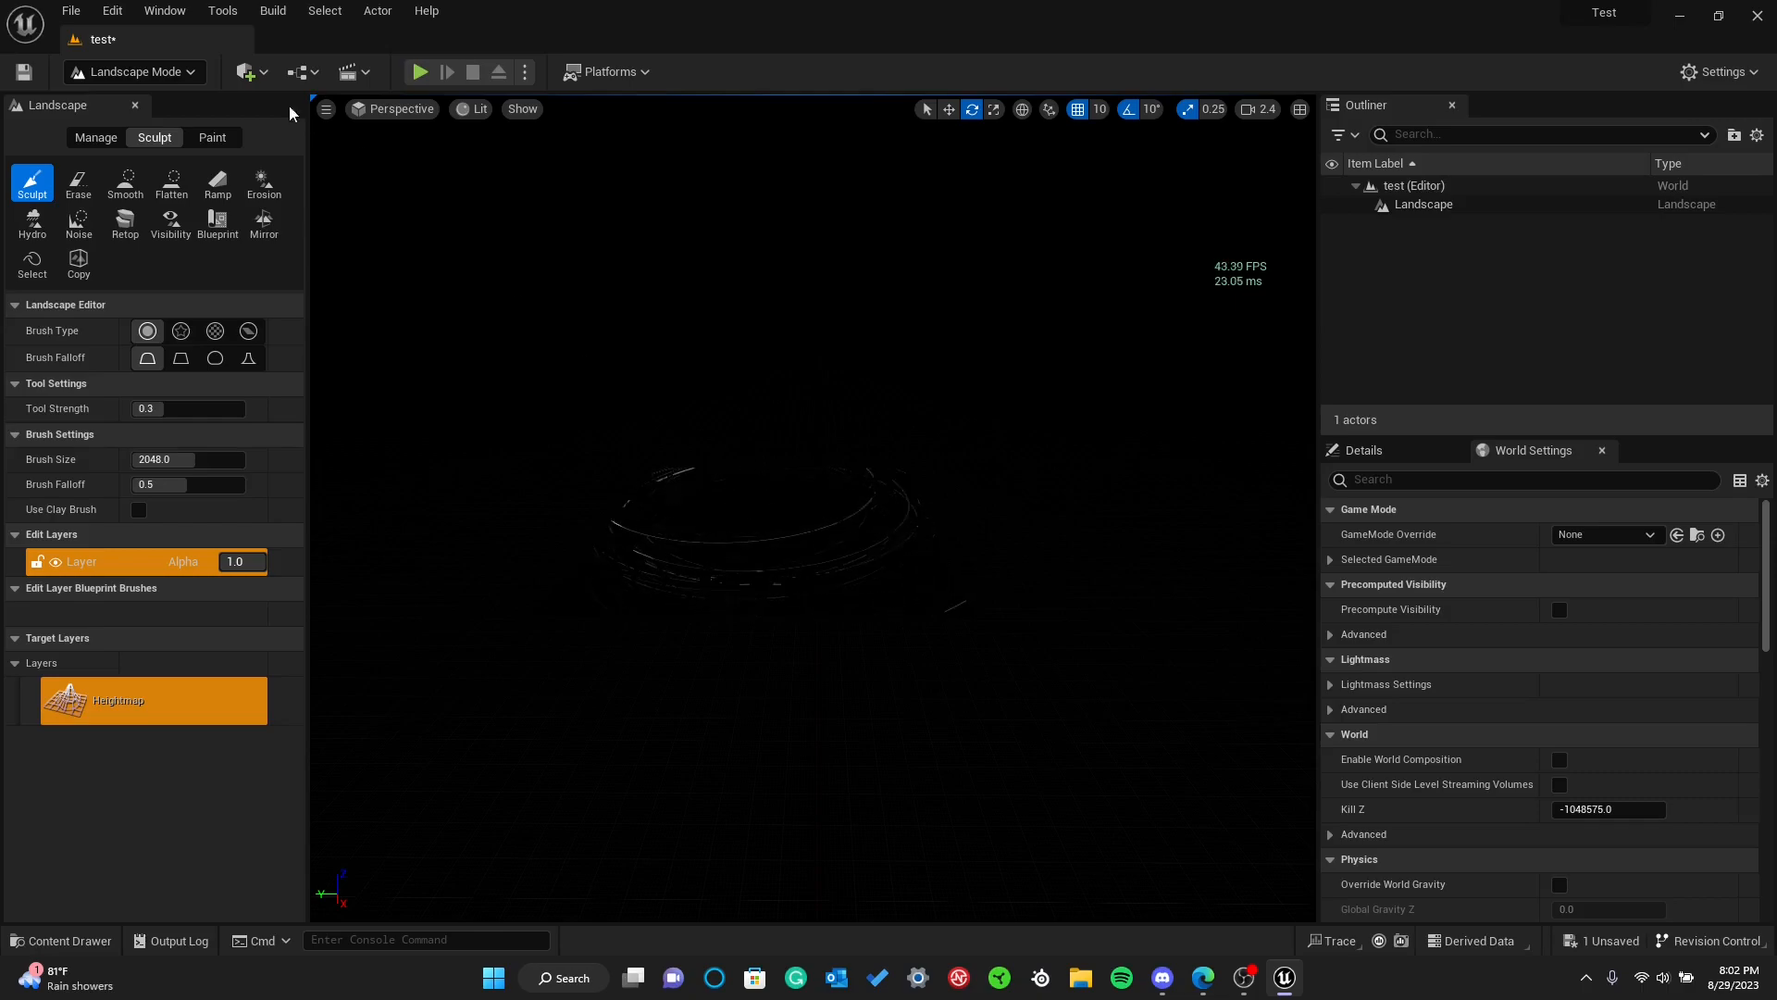
Return the editor to Selection mode and save the test level
{"action": "left_click", "coordinate": [157, 74]}
{"action": "left_click", "coordinate": [157, 107]}
{"action": "left_click", "coordinate": [34, 74]}
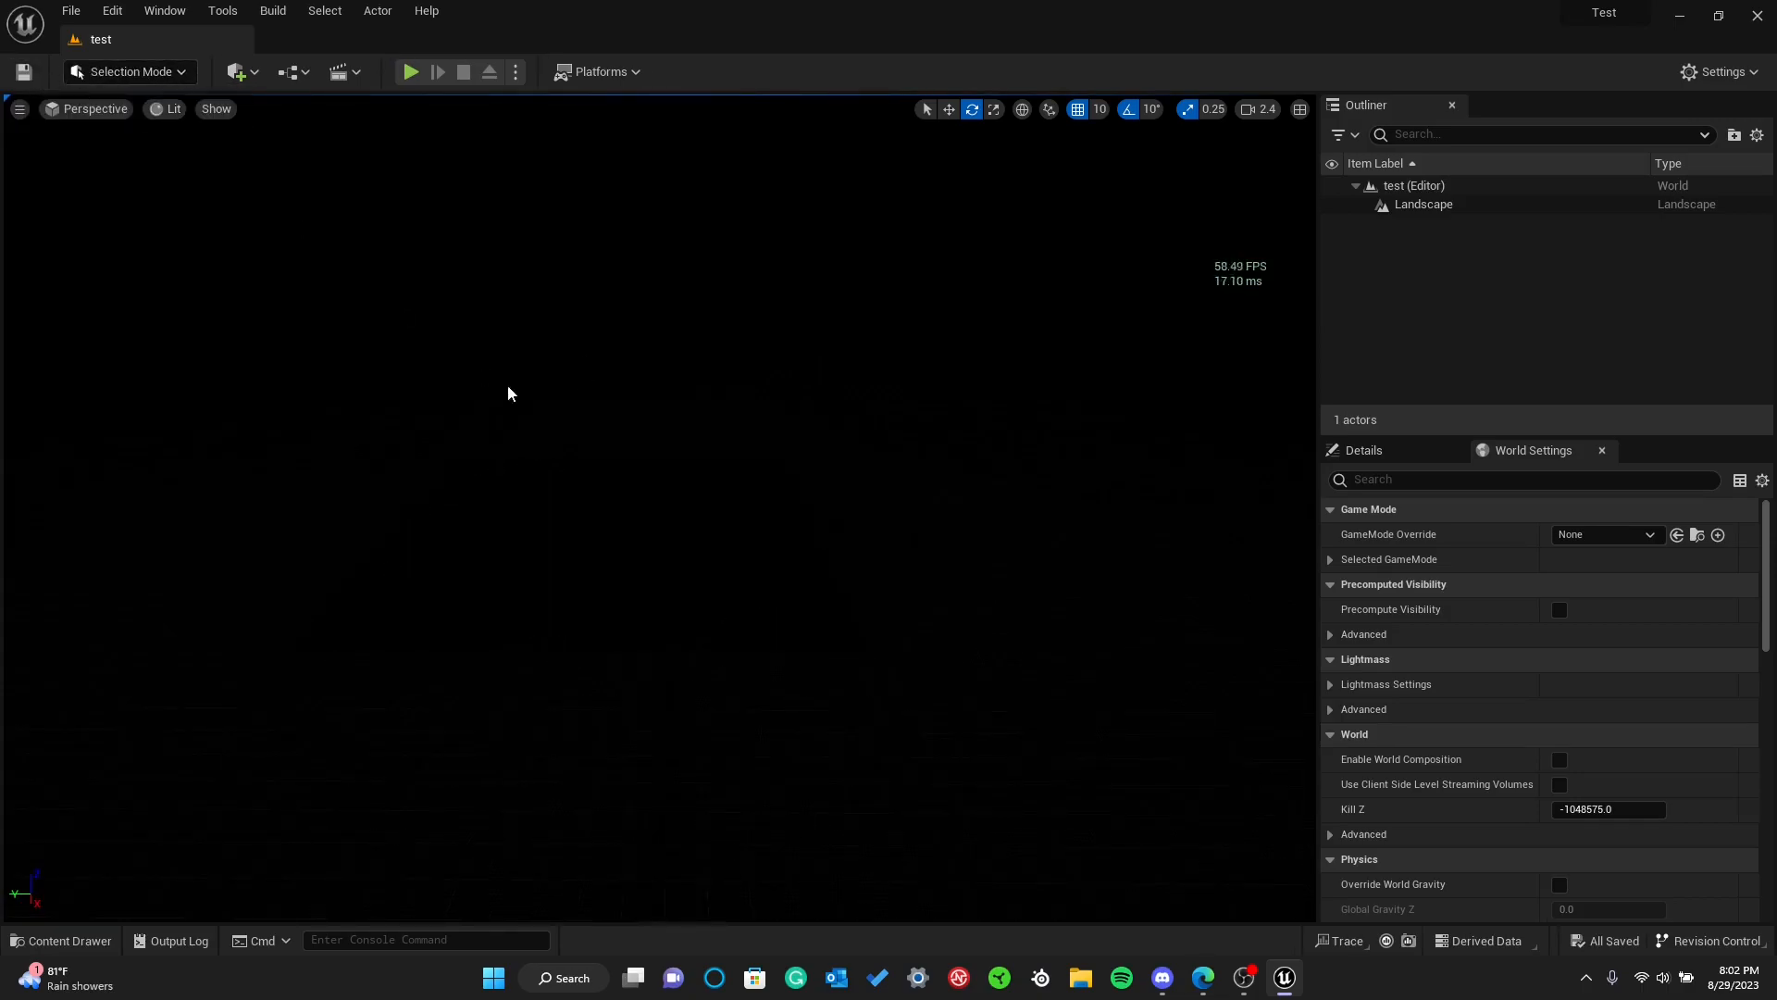
Try adding a Sky Atmosphere actor above the landscape, and delete it
{"action": "left_click", "coordinate": [592, 555]}
{"action": "key", "text": "w"}
{"action": "mouse_move", "coordinate": [592, 556]}
{"action": "right_mouse_down"}
{"action": "mouse_move", "coordinate": [537, 555]}
{"action": "mouse_move", "coordinate": [611, 551]}
{"action": "mouse_move", "coordinate": [592, 537]}
{"action": "right_mouse_up"}
{"action": "key", "text": "w"}
{"action": "left_click", "coordinate": [234, 72]}
{"action": "left_click", "coordinate": [237, 73]}
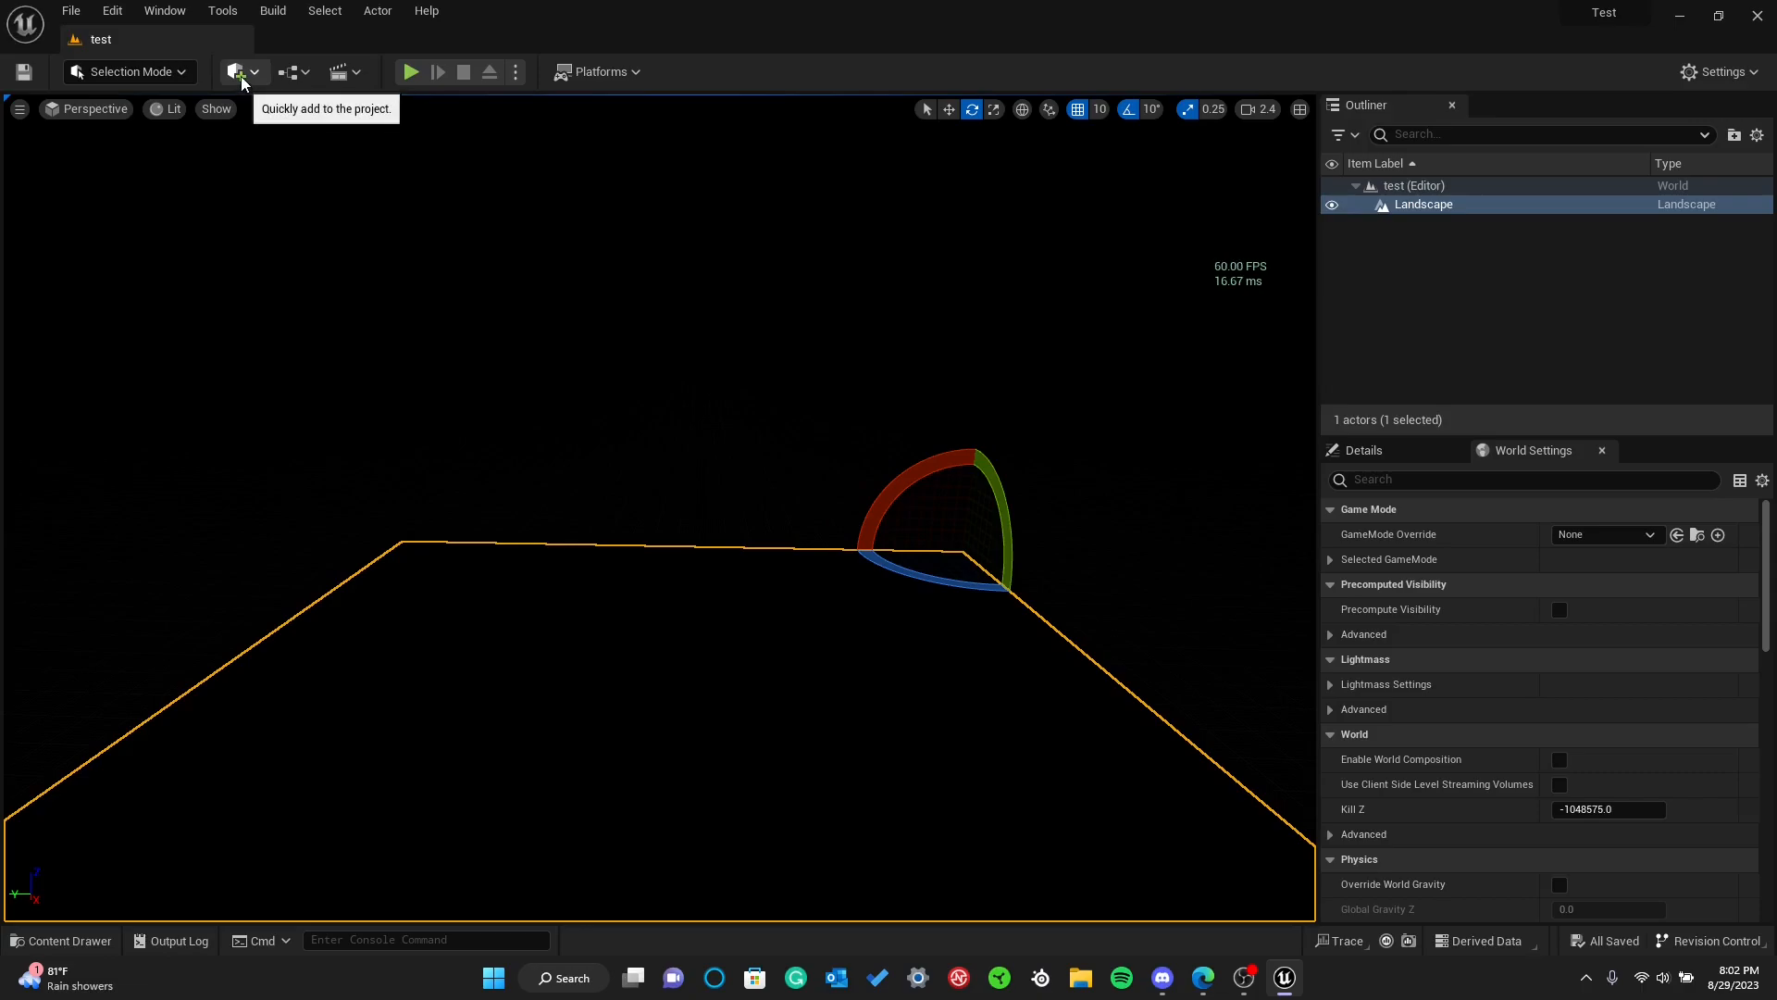
{"action": "left_click", "coordinate": [242, 80]}
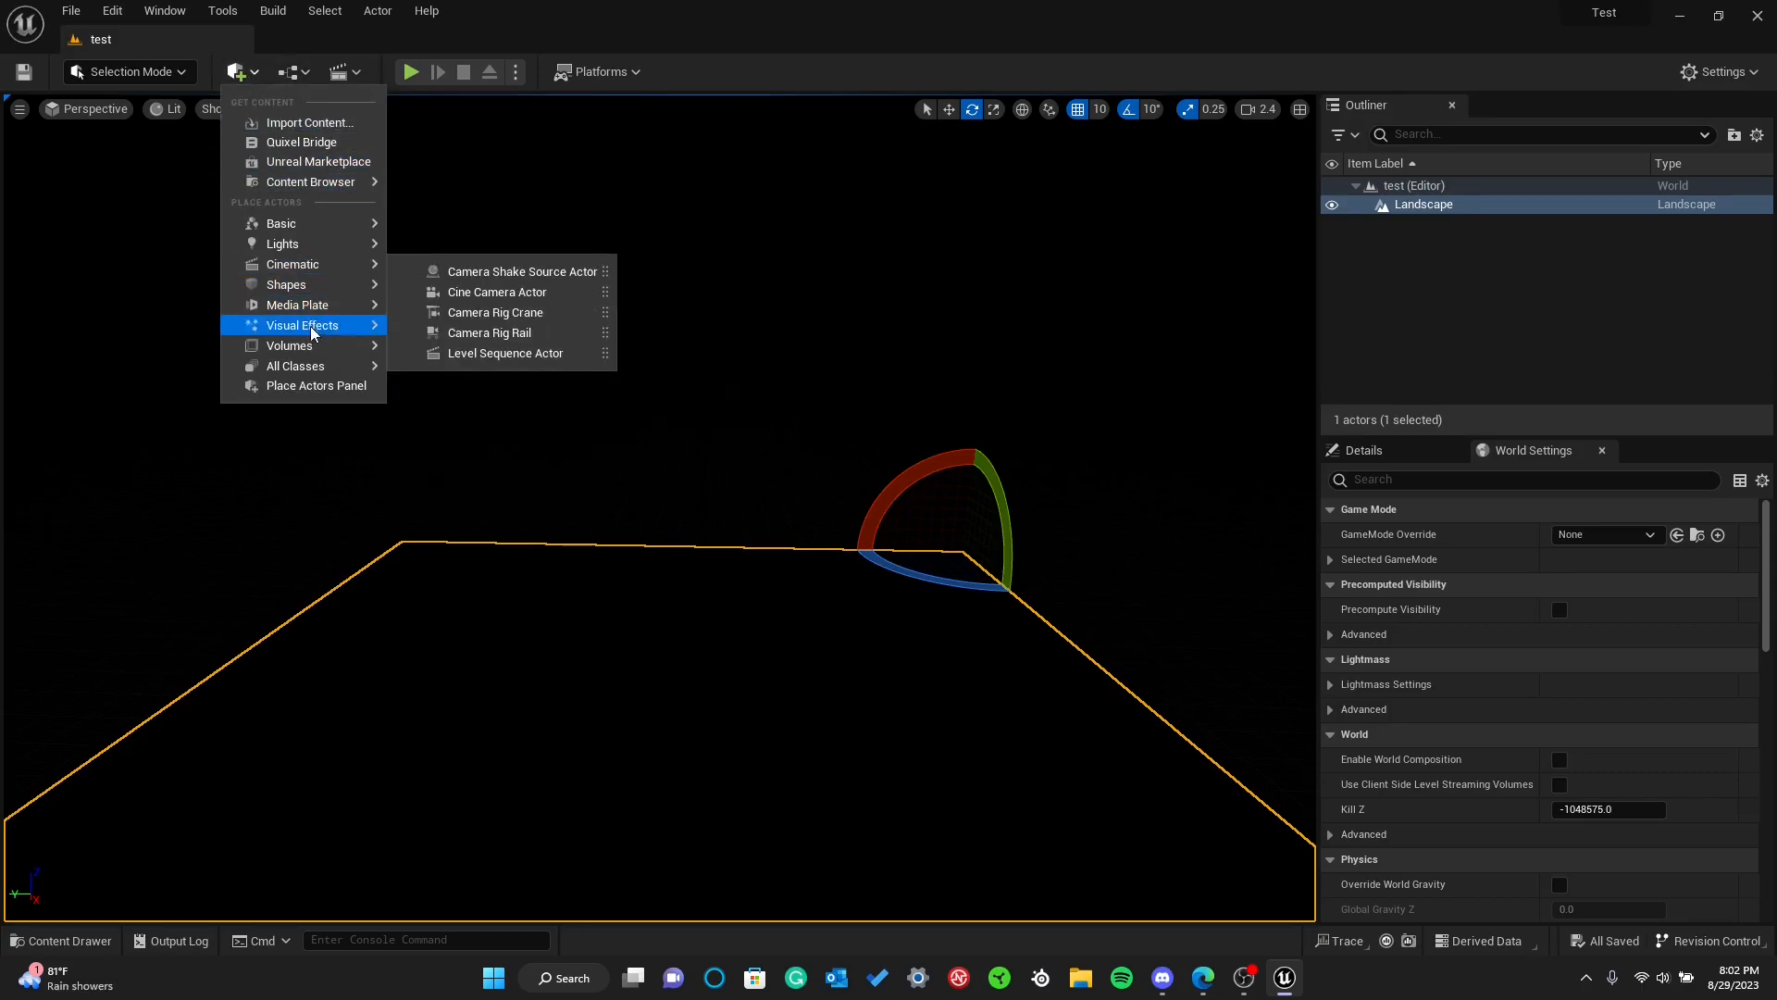
{"action": "mouse_move", "coordinate": [307, 319]}
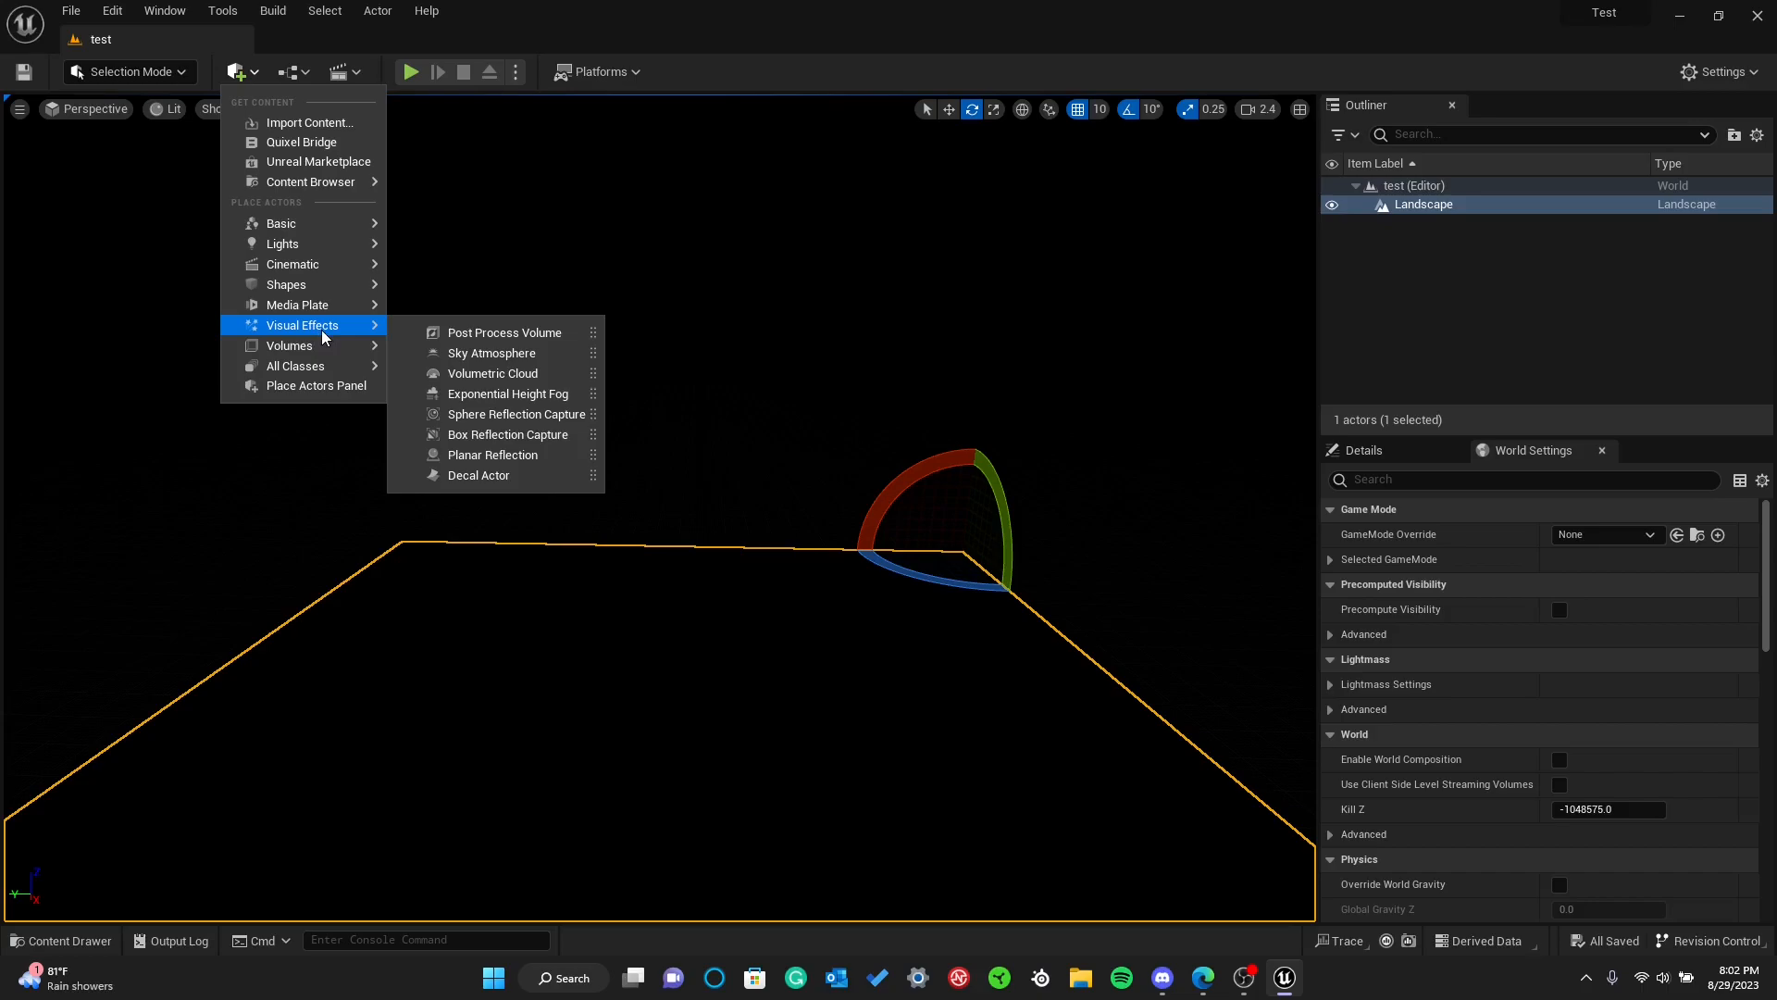
{"action": "left_click", "coordinate": [452, 354]}
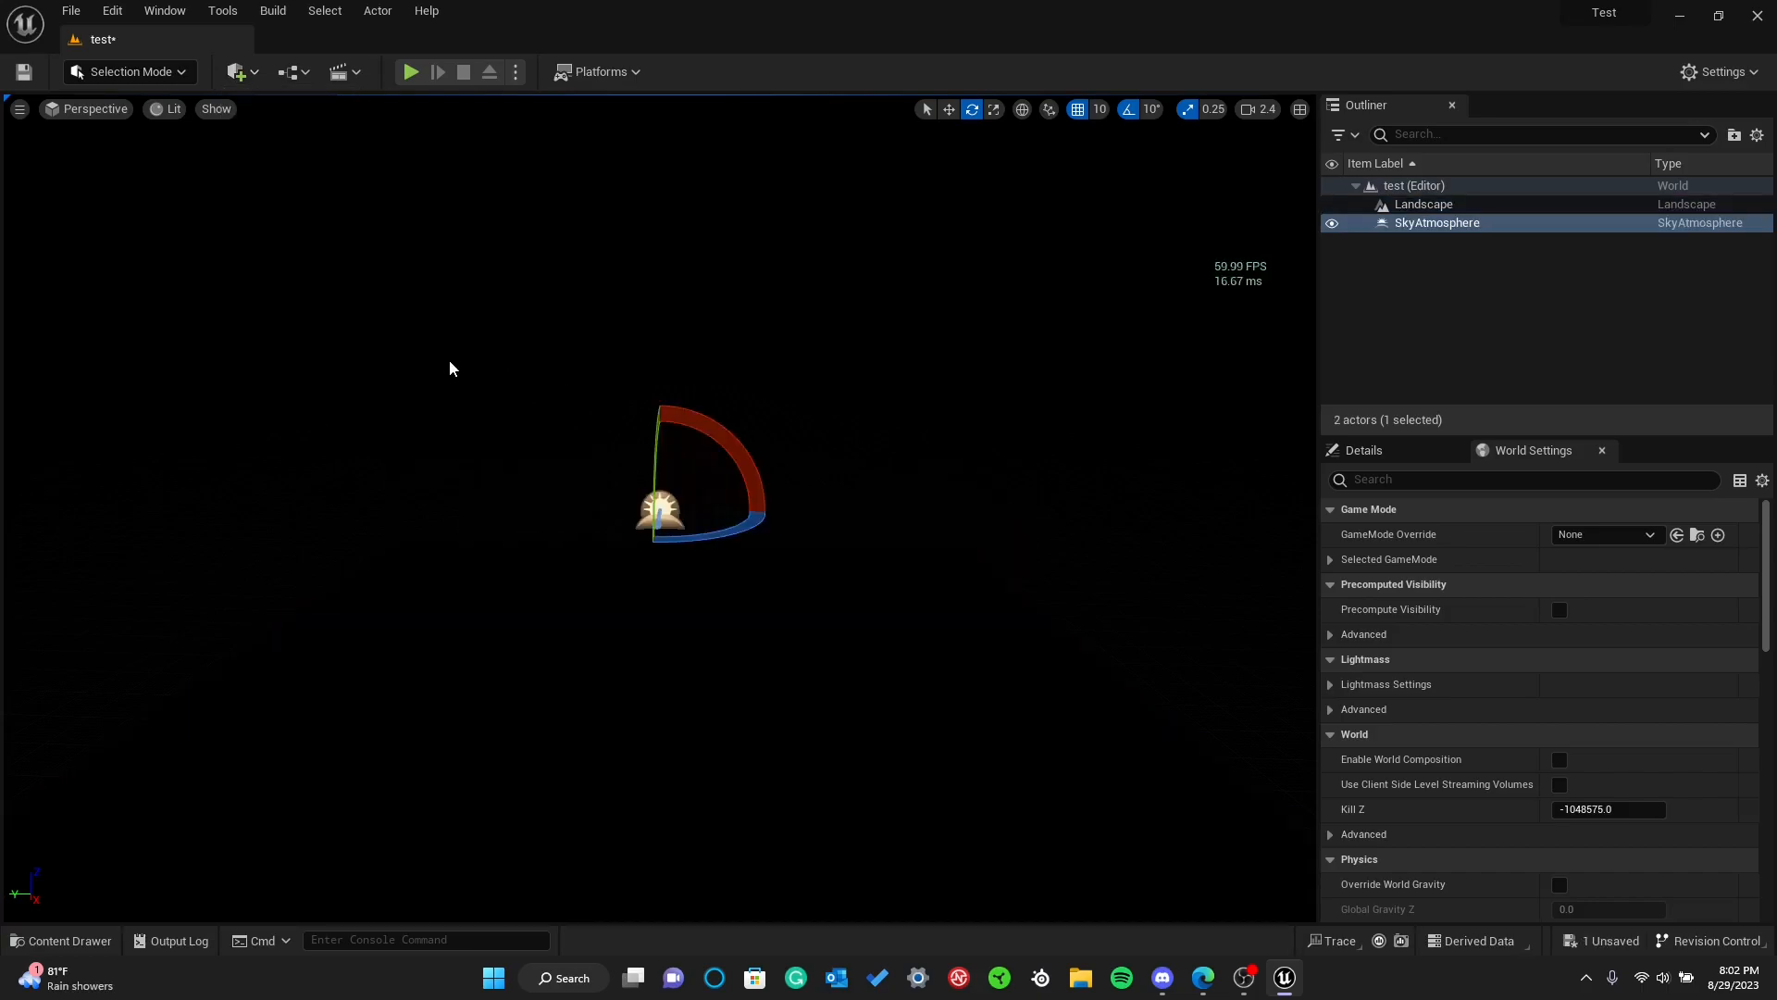
{"action": "key", "text": "Delete"}
Add an Exponential Height Fog actor to the test level
{"action": "left_click", "coordinate": [239, 72]}
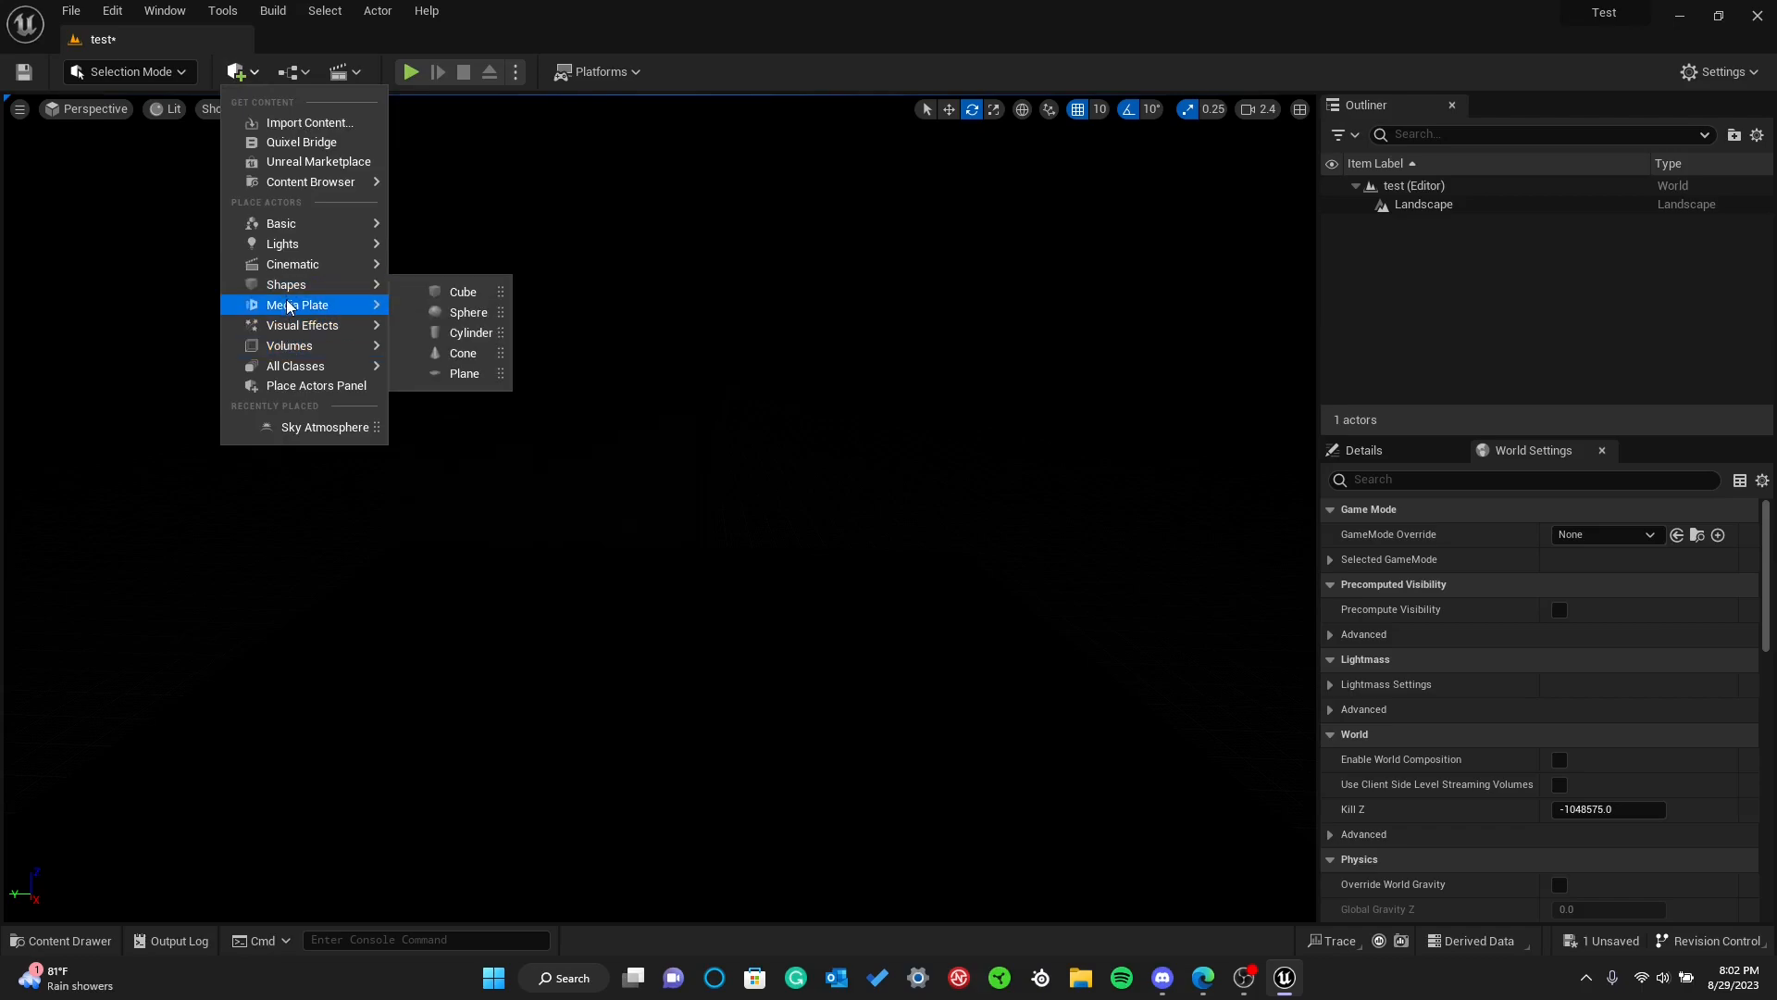
{"action": "mouse_move", "coordinate": [319, 325]}
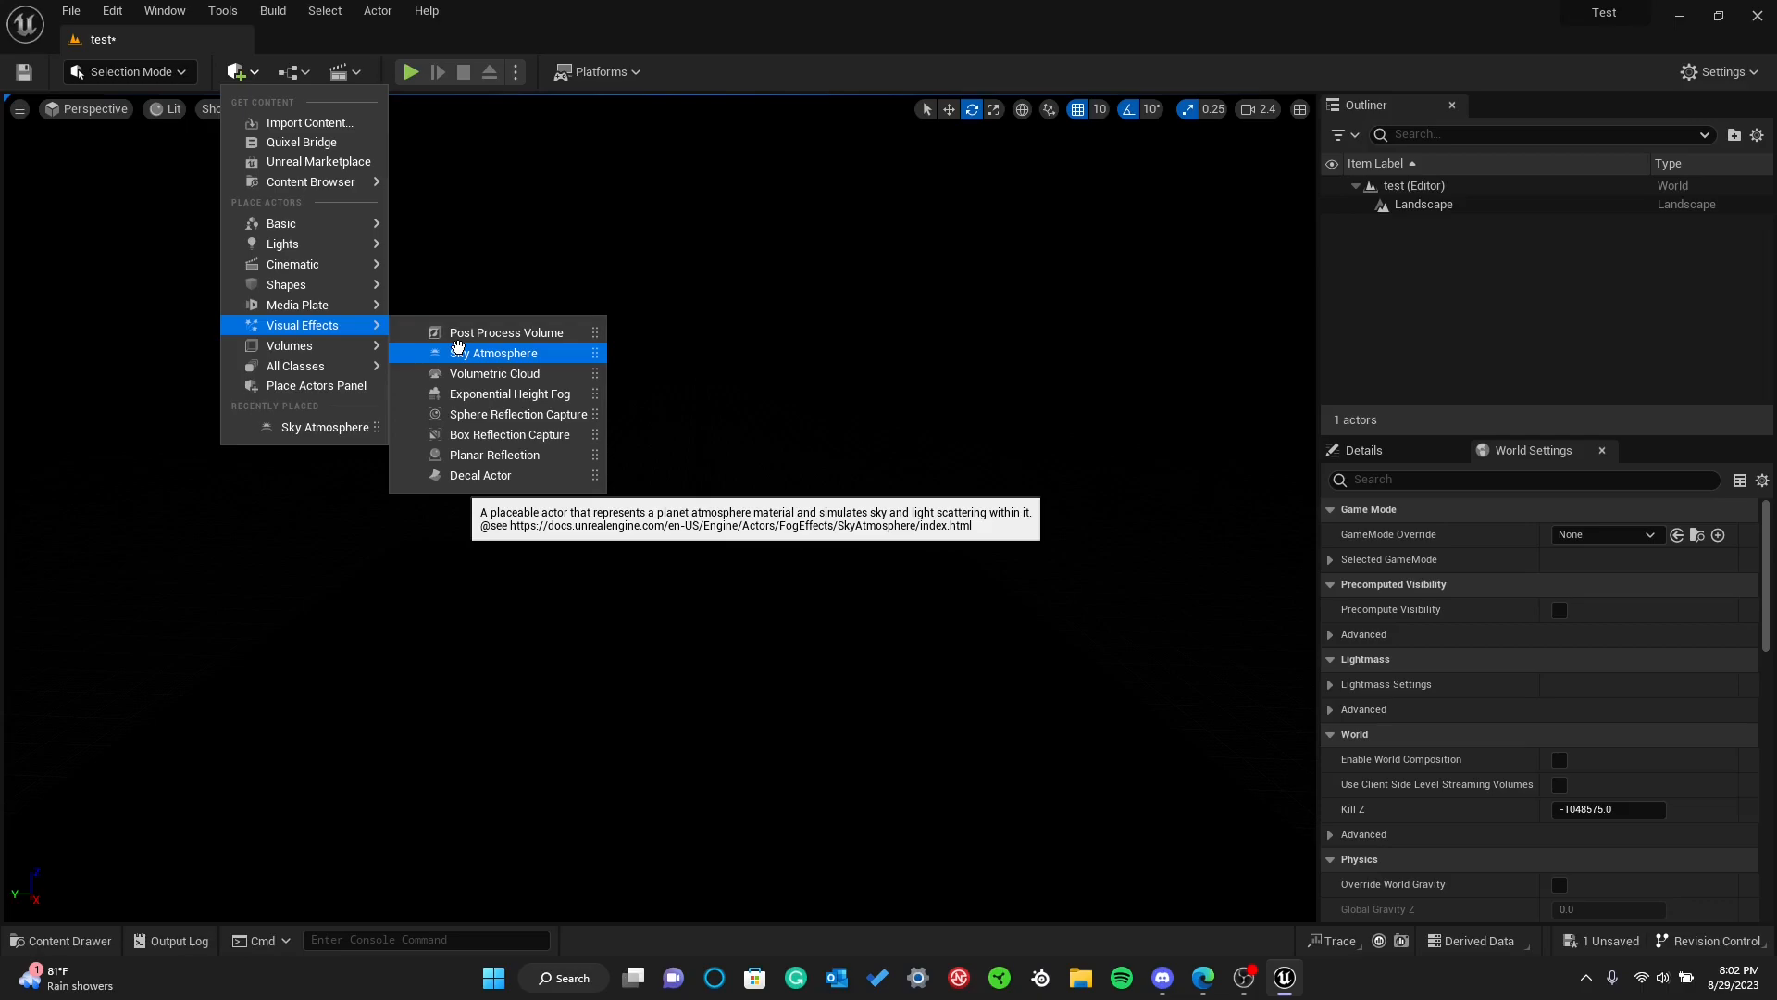
{"action": "left_click", "coordinate": [488, 395]}
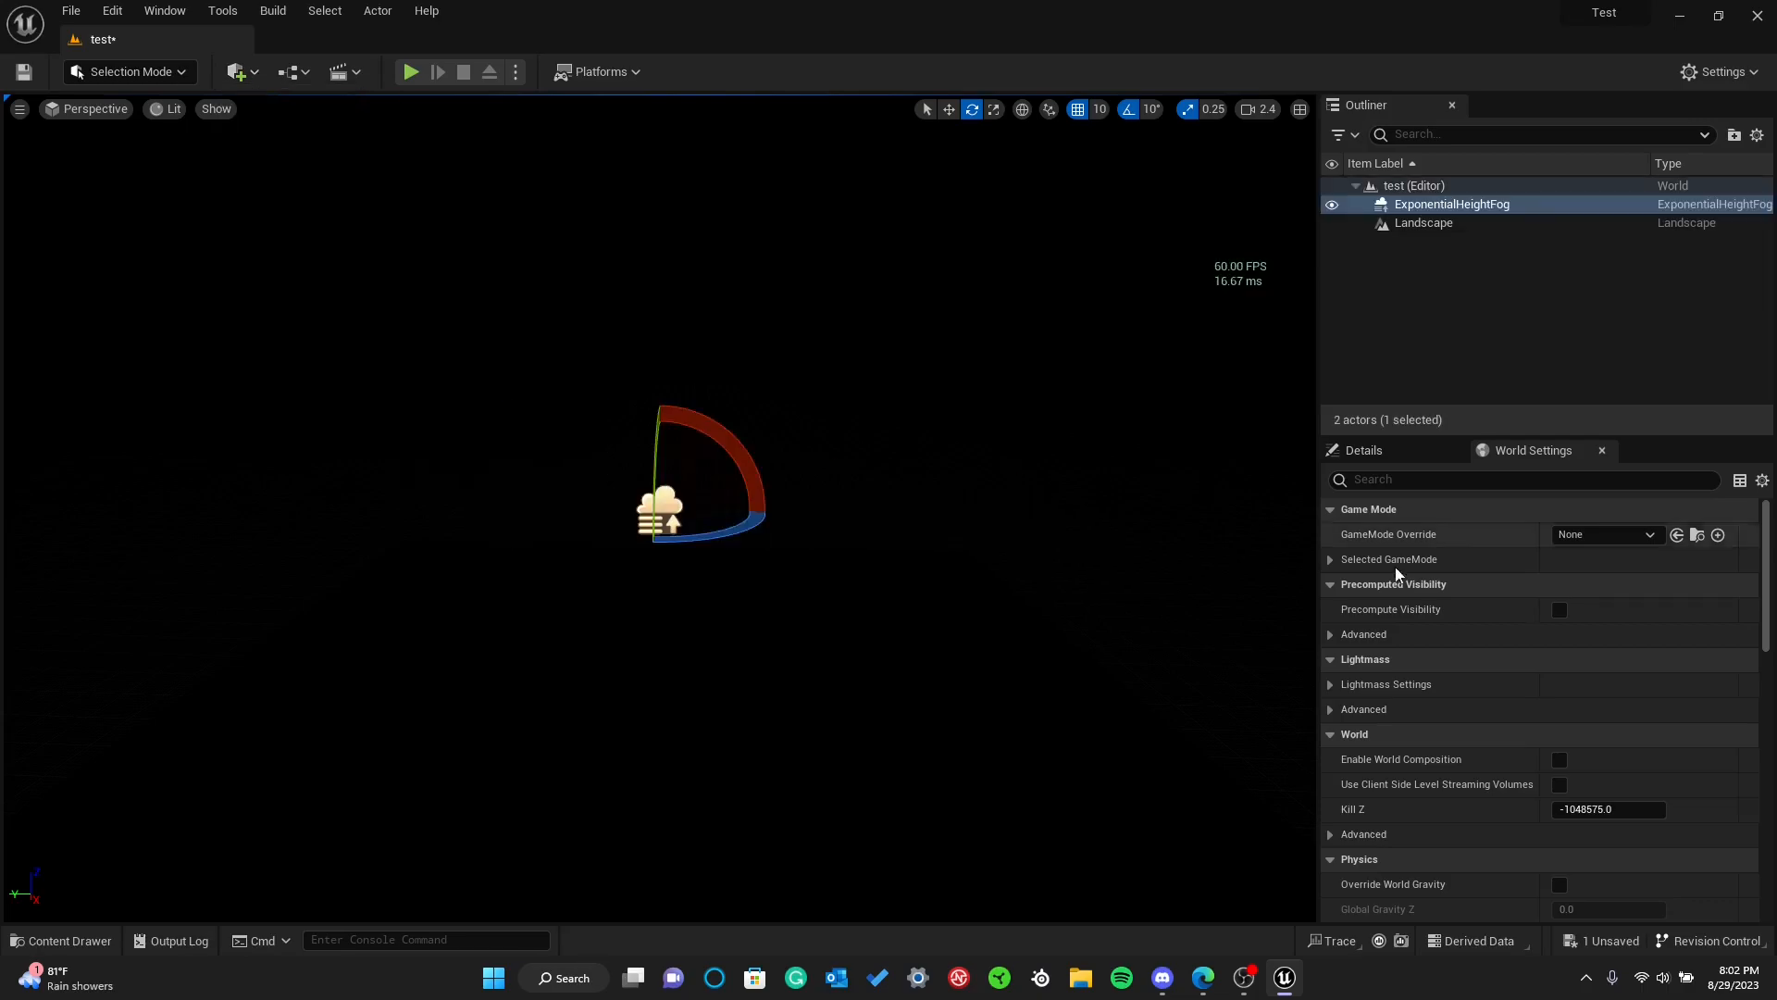
Set the Exponential Height Fog's location to 0, 0, 0 in its details
{"action": "left_click", "coordinate": [1376, 447]}
{"action": "left_click", "coordinate": [1525, 682]}
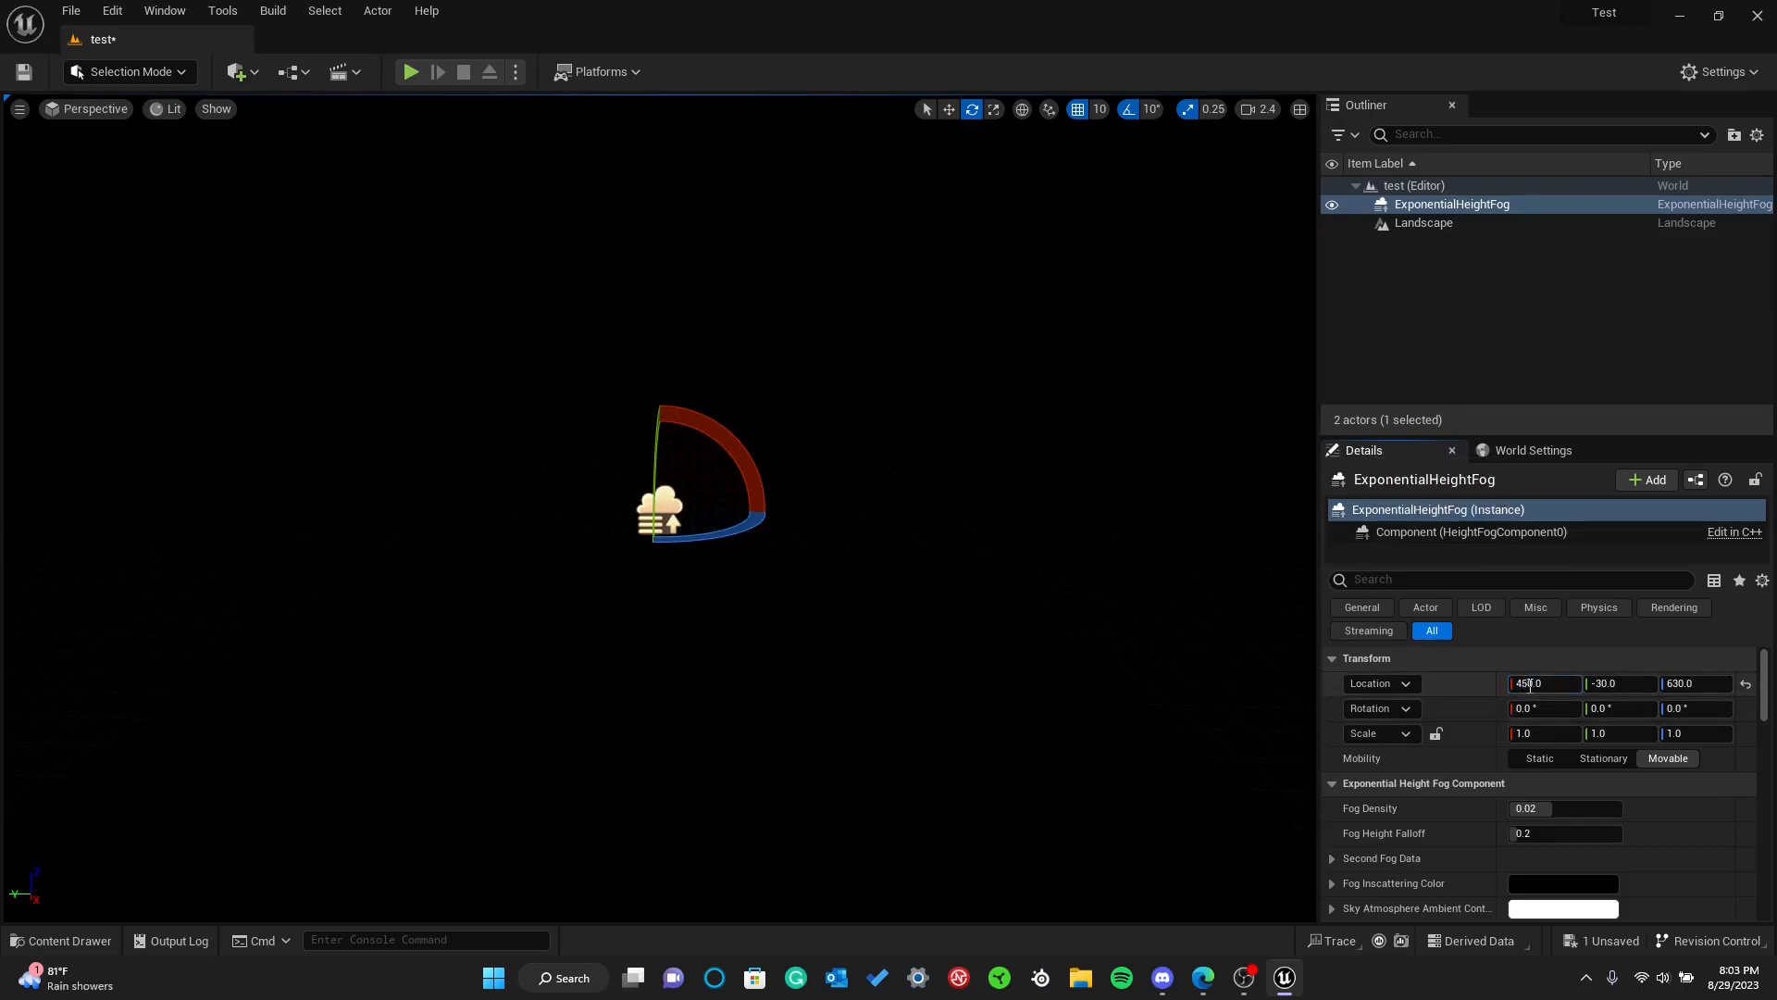
{"action": "type", "text": "0"}
{"action": "key", "text": "Return"}
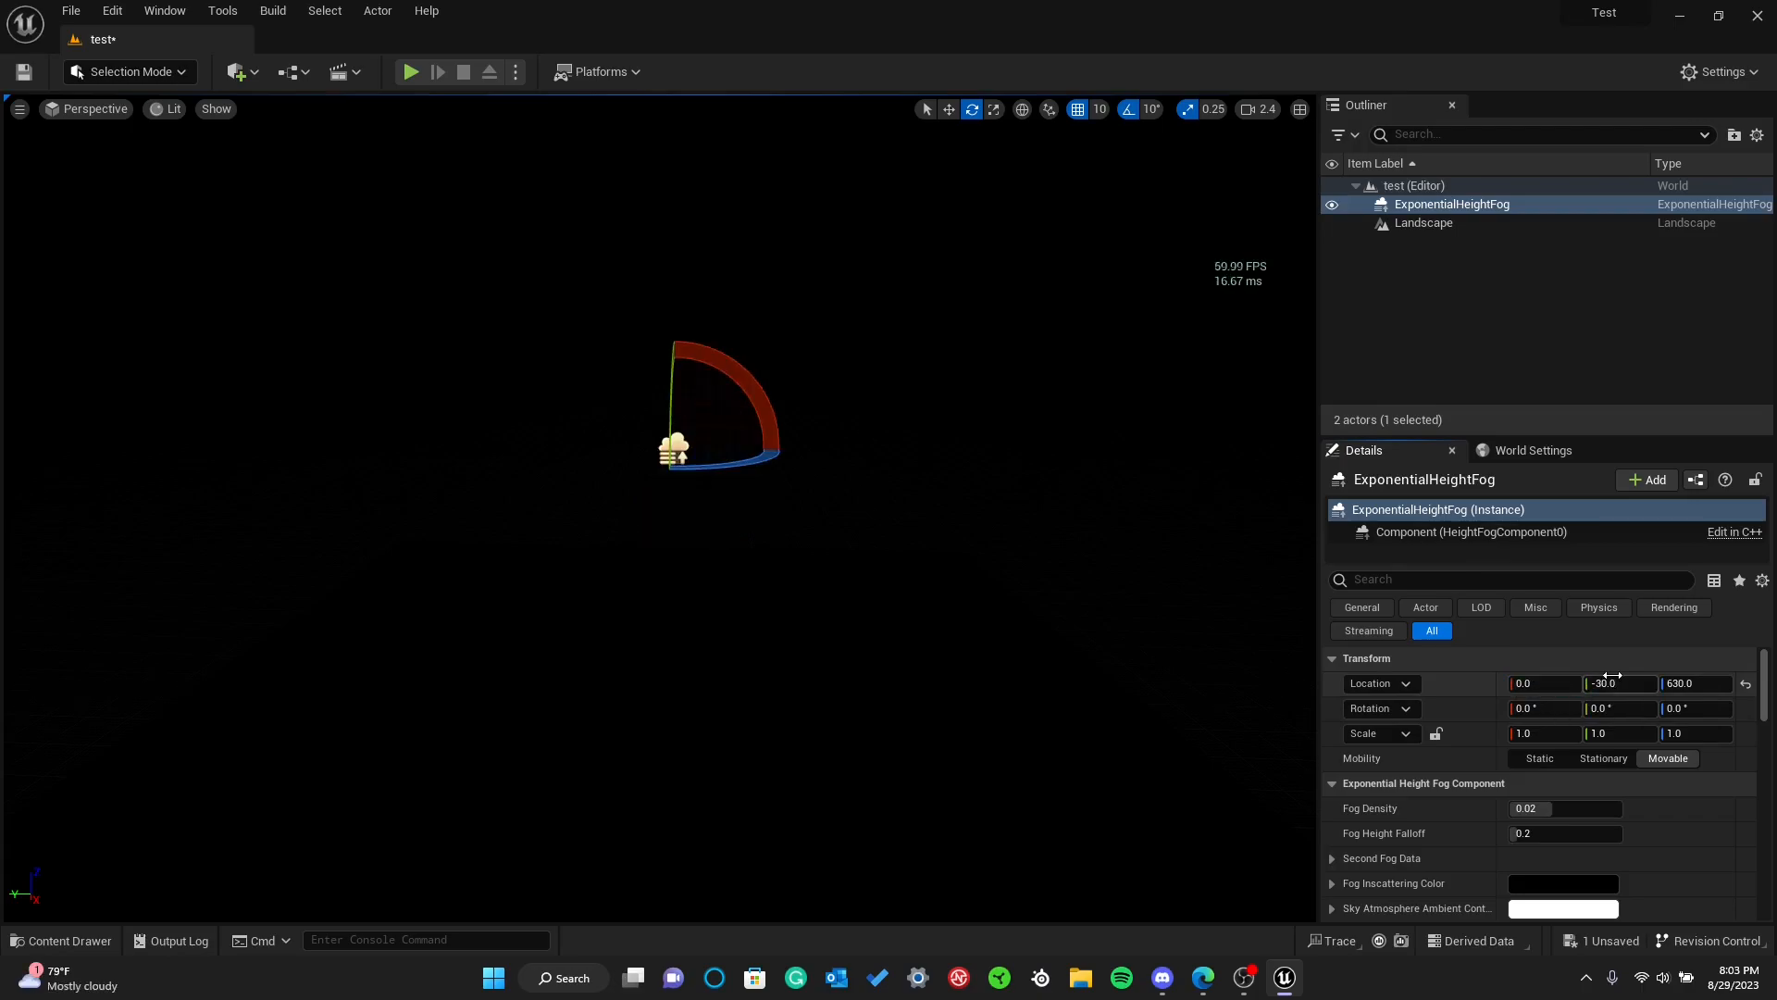
{"action": "left_click", "coordinate": [1705, 684]}
{"action": "type", "text": "0"}
{"action": "key", "text": "Return"}
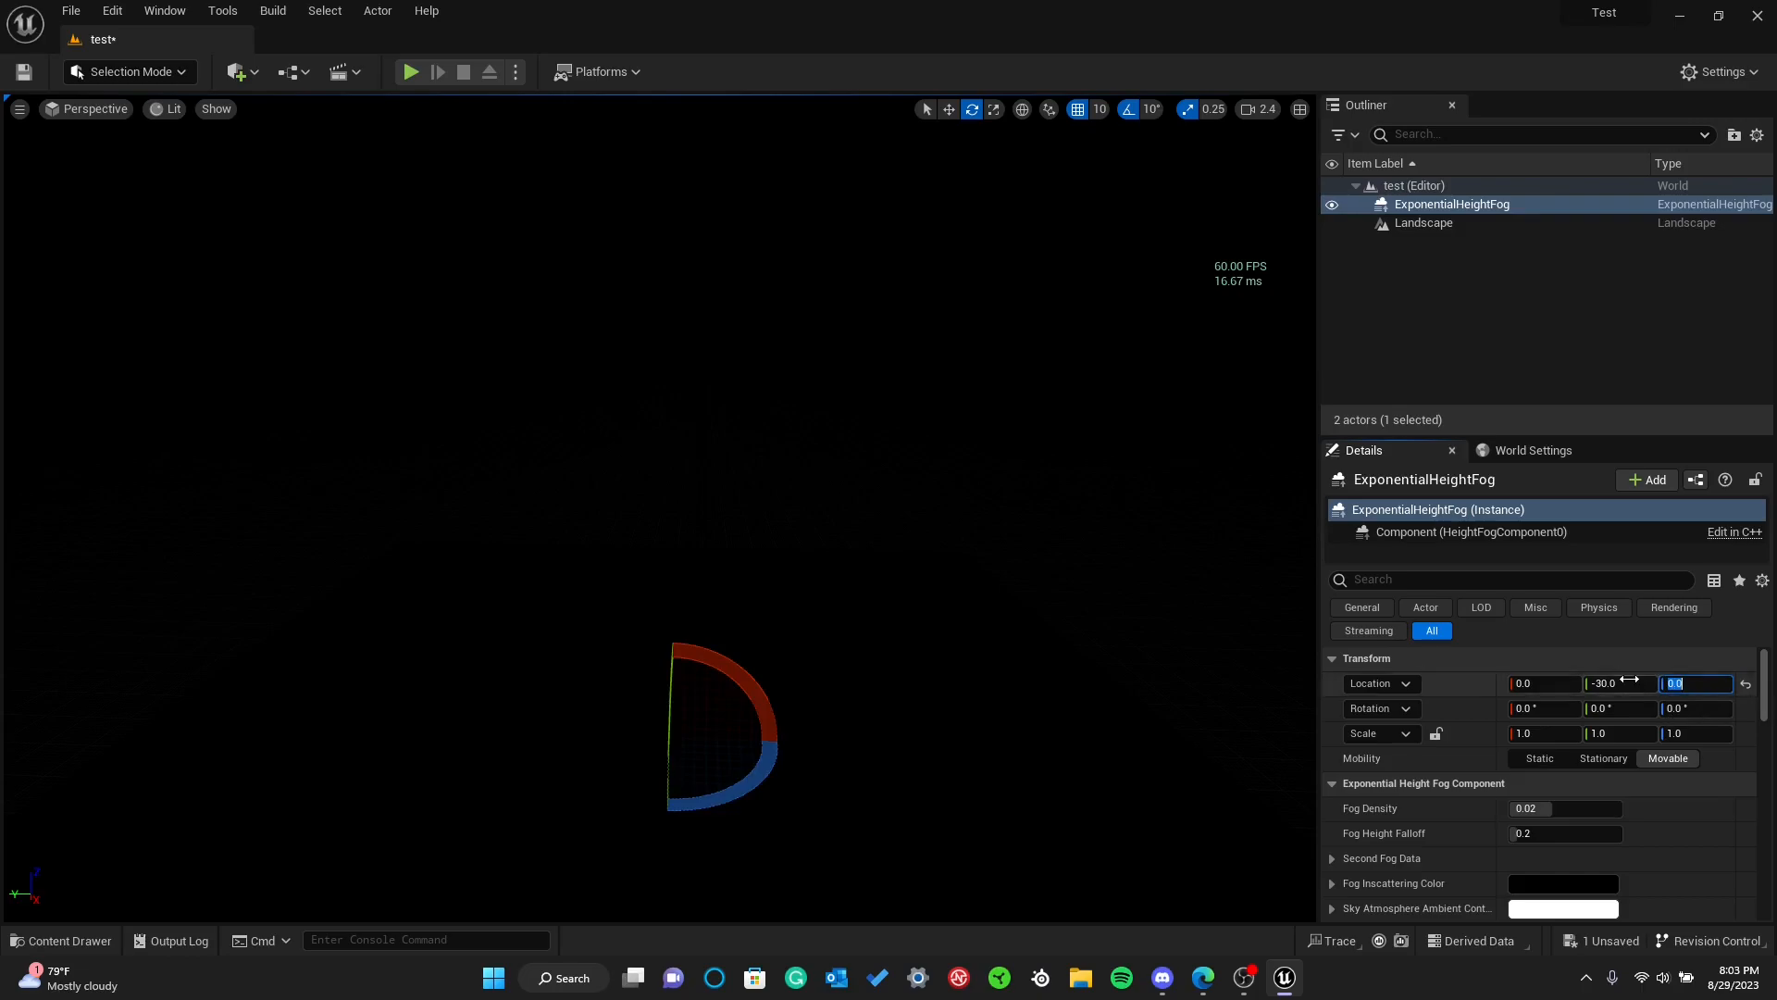
{"action": "type", "text": "0"}
{"action": "key", "text": "Return"}
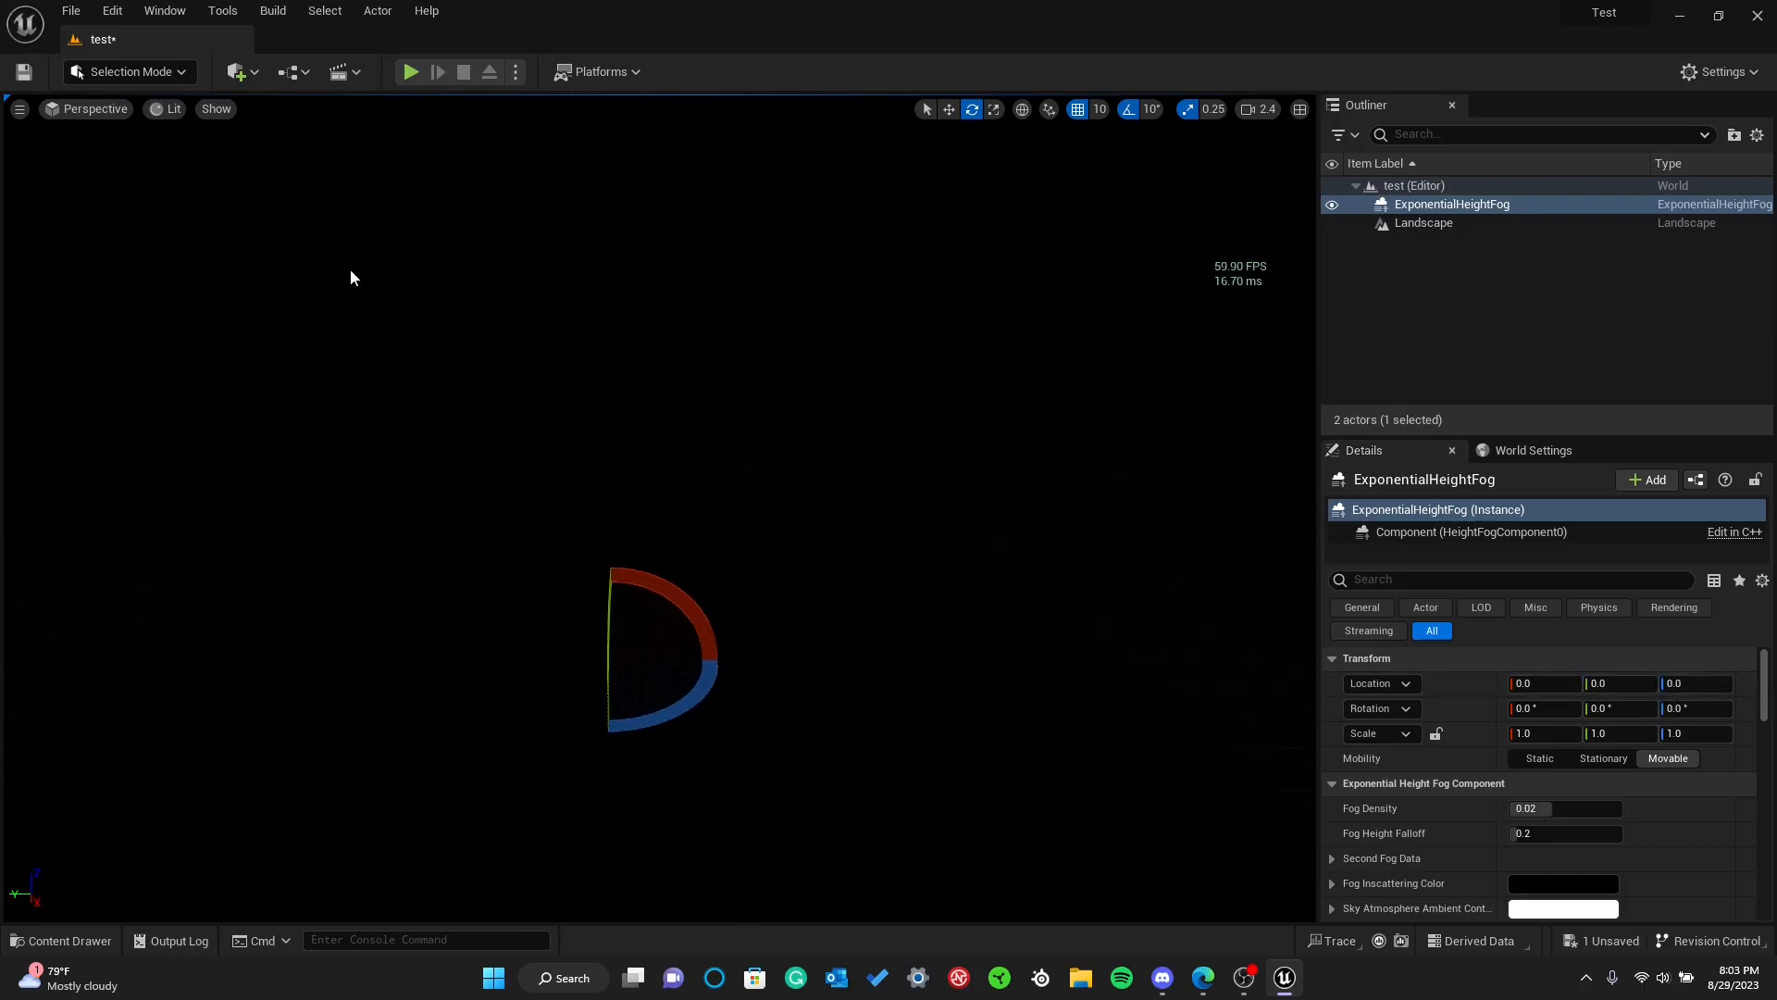
Move the Exponential Height Fog up to a Z location of about 660 and save the level
{"action": "left_click", "coordinate": [949, 111]}
{"action": "left_click_drag", "start_coordinate": [622, 606], "coordinate": [607, 280]}
{"action": "left_click", "coordinate": [655, 516]}
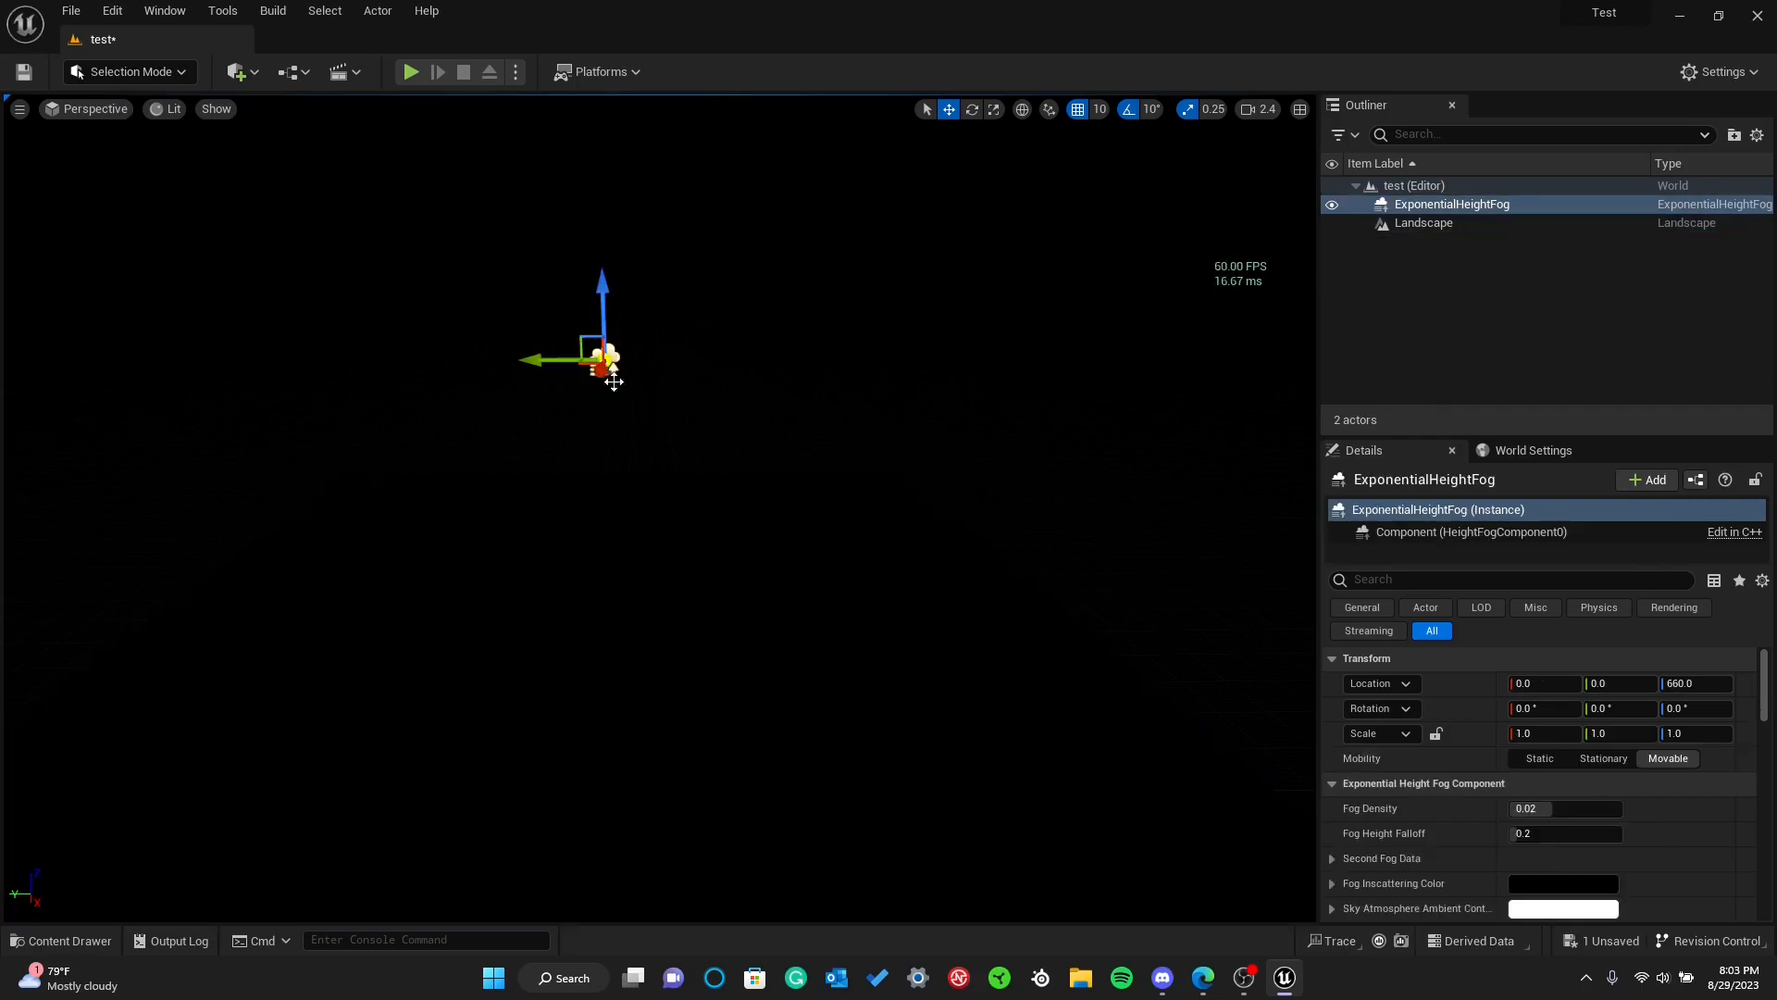
{"action": "left_click", "coordinate": [606, 366]}
{"action": "left_click", "coordinate": [24, 71]}
Add a Sky Atmosphere actor from the visual effects actors to the test level
{"action": "left_click", "coordinate": [243, 72]}
{"action": "mouse_move", "coordinate": [278, 246]}
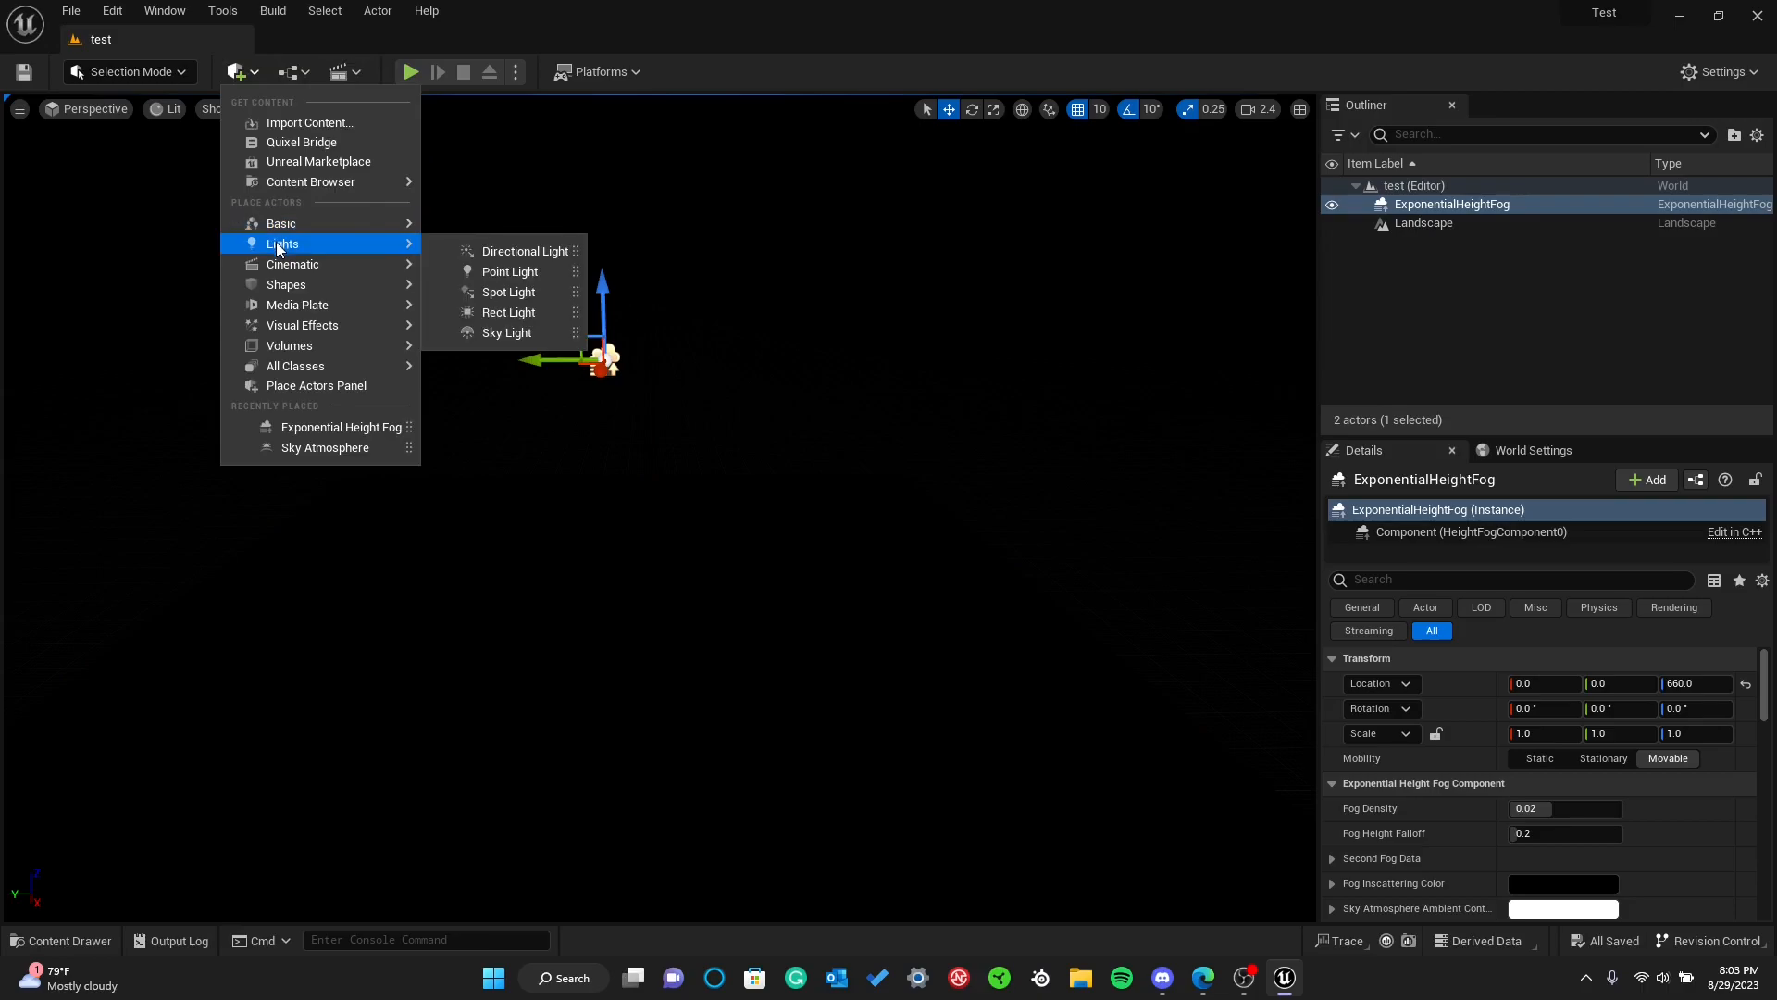
{"action": "mouse_move", "coordinate": [293, 348]}
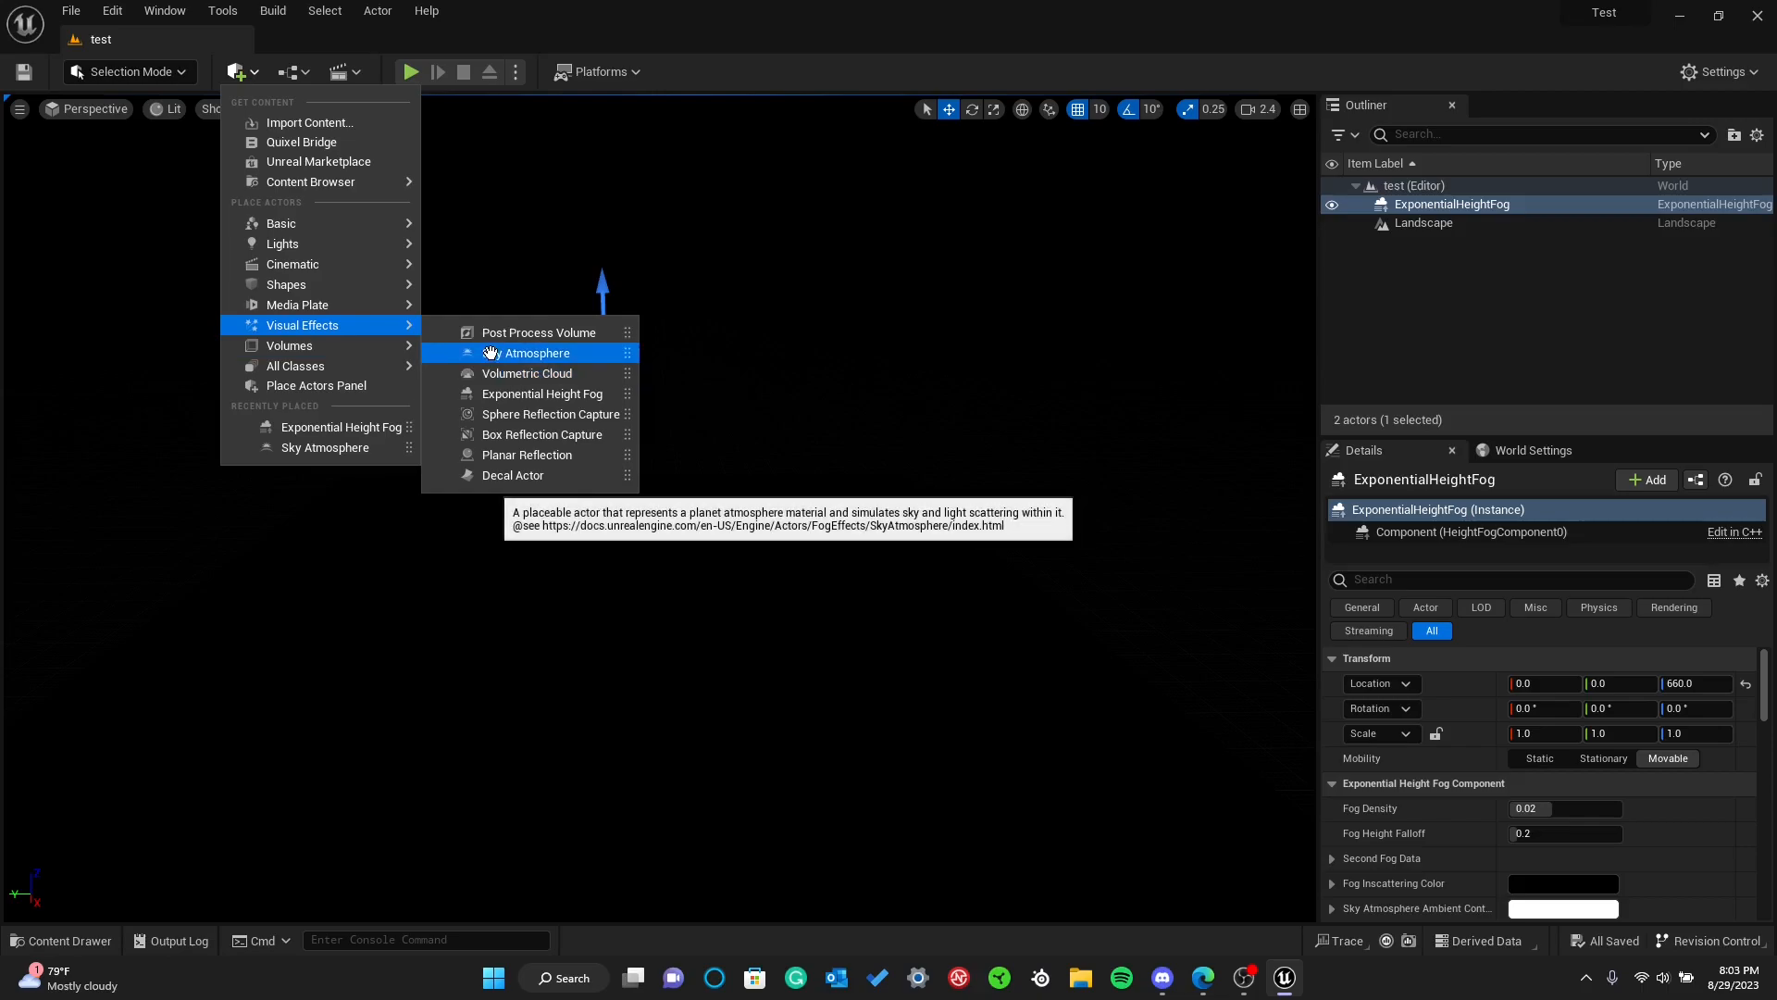
{"action": "left_click", "coordinate": [491, 355]}
Position the Sky Atmosphere at X 0, Y 0 and raise it to about Z 740, and save the level
{"action": "left_click", "coordinate": [1518, 683]}
{"action": "type", "text": "0"}
{"action": "key", "text": "Return"}
{"action": "left_click", "coordinate": [1619, 682]}
{"action": "type", "text": "0"}
{"action": "key", "text": "Return"}
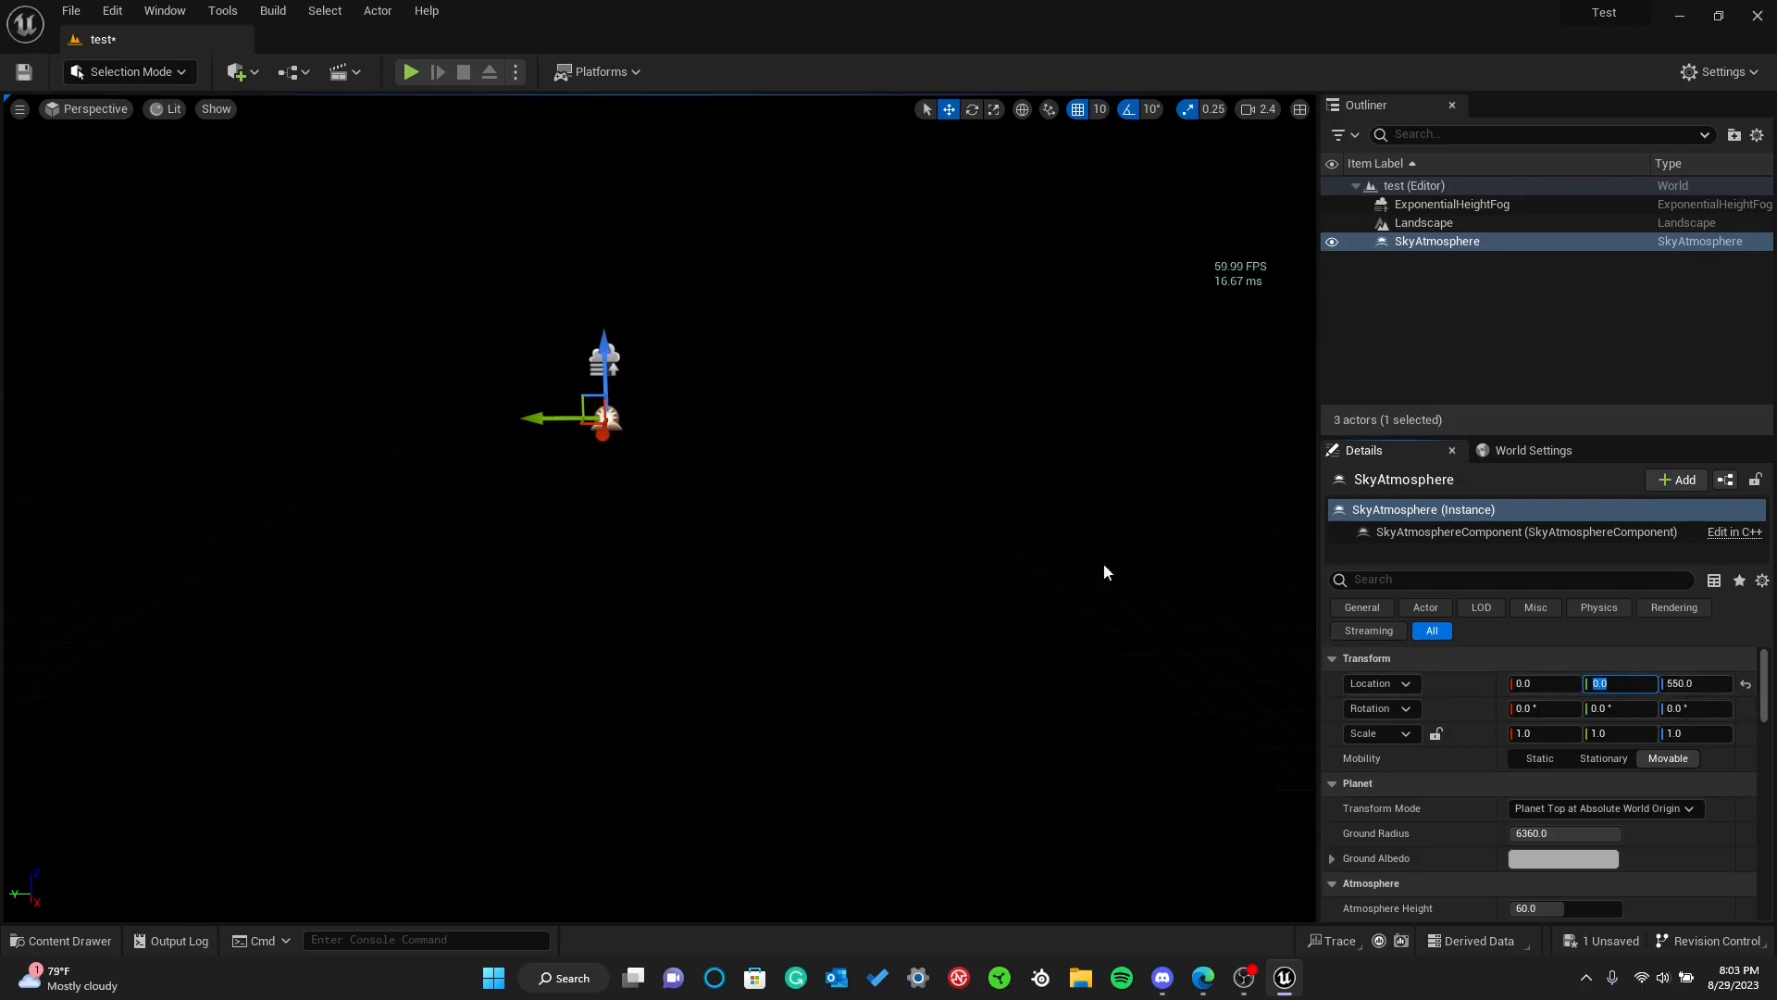
{"action": "left_click_drag", "start_coordinate": [607, 331], "coordinate": [222, 138]}
{"action": "left_click", "coordinate": [24, 72]}
Add a Directional Light actor to the test level and set its X and Y location to 0
{"action": "left_click", "coordinate": [237, 71]}
{"action": "mouse_move", "coordinate": [315, 370]}
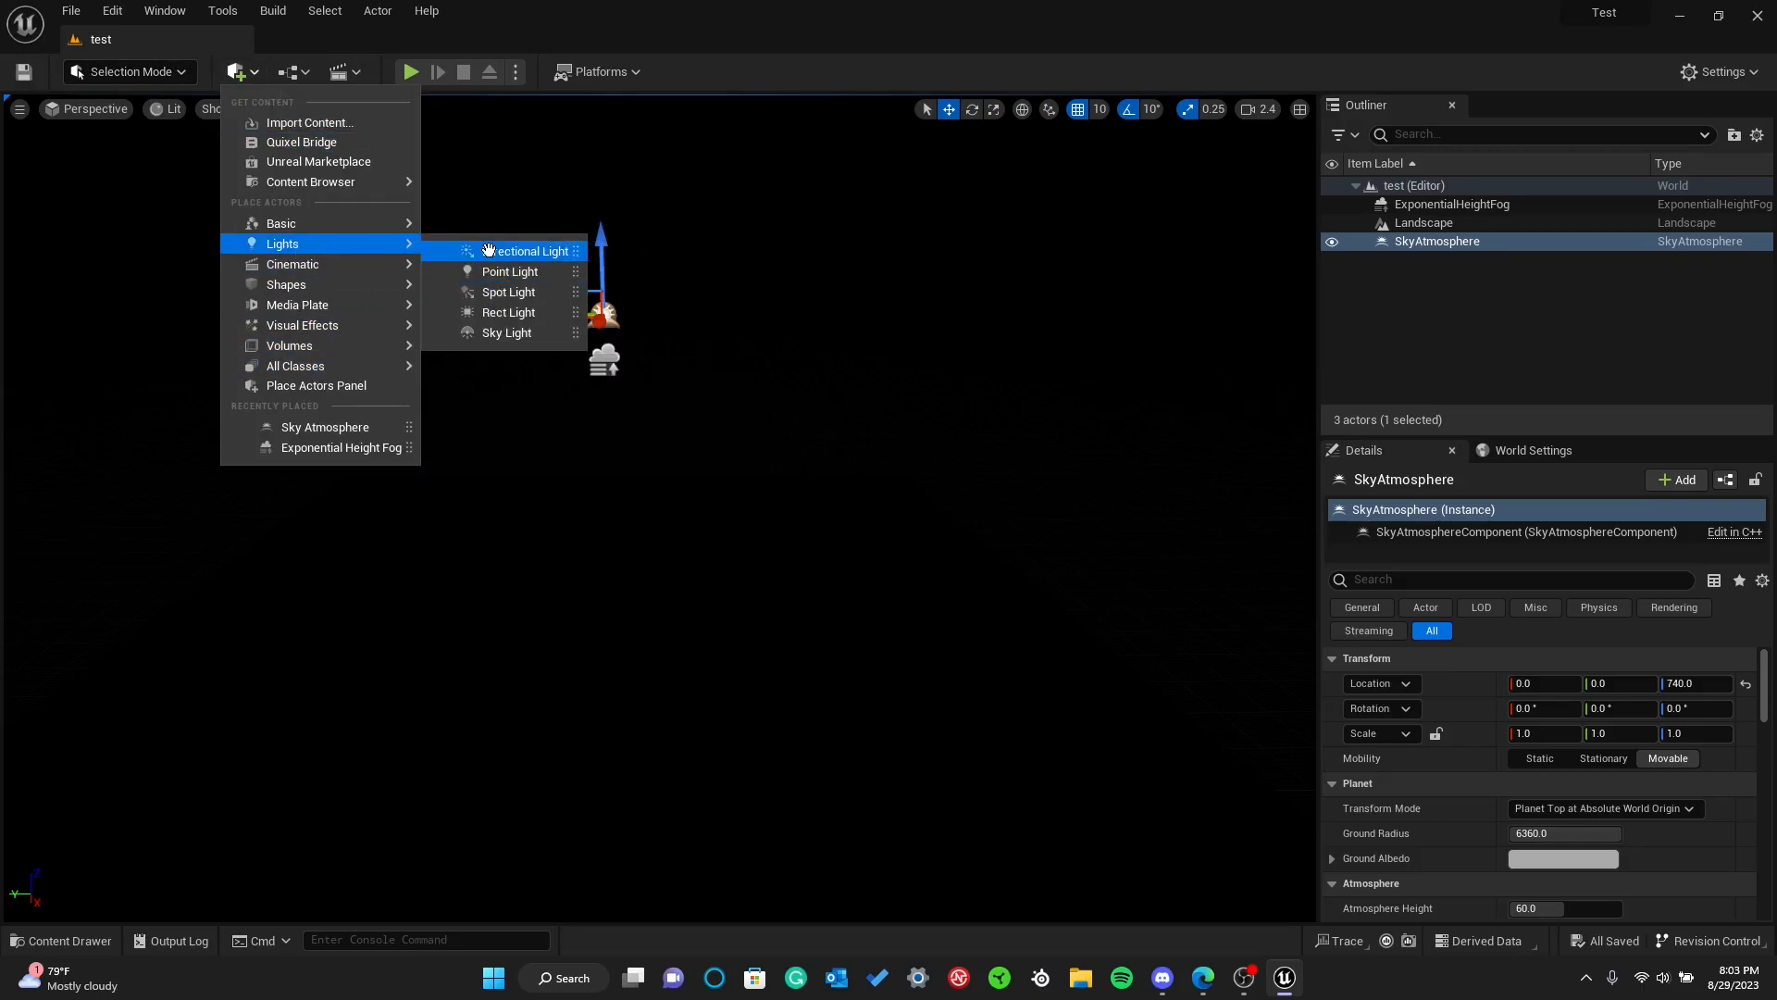
{"action": "left_click", "coordinate": [496, 253]}
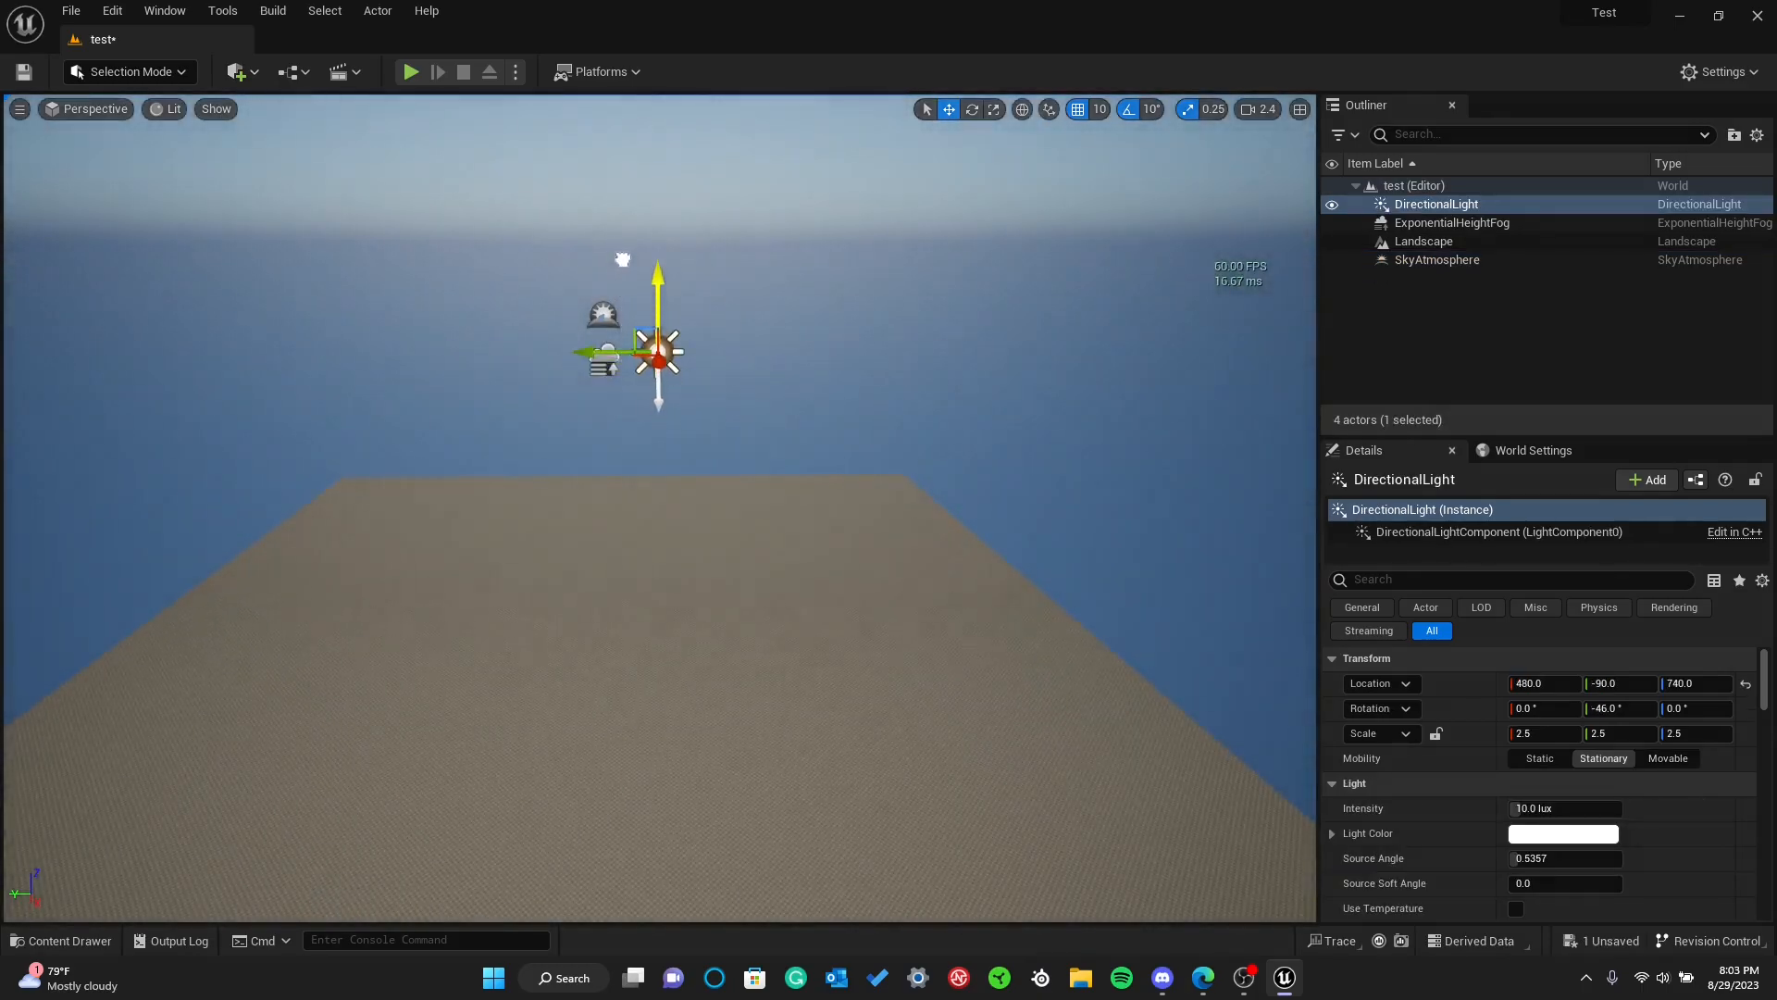
{"action": "left_click_drag", "start_coordinate": [603, 353], "coordinate": [545, 356]}
{"action": "type", "text": "0"}
{"action": "key", "text": "Return"}
{"action": "left_click", "coordinate": [1618, 683]}
{"action": "type", "text": "0"}
{"action": "key", "text": "Return"}
Raise the Directional Light to a Z location of about 820 and save the level
{"action": "left_click_drag", "start_coordinate": [612, 223], "coordinate": [593, 175]}
{"action": "left_click", "coordinate": [28, 73]}
{"action": "mouse_move", "coordinate": [549, 269]}
{"action": "right_mouse_down"}
{"action": "mouse_move", "coordinate": [524, 199]}
{"action": "mouse_move", "coordinate": [526, 261]}
{"action": "right_mouse_up"}
{"action": "right_click_drag", "start_coordinate": [516, 359], "coordinate": [274, 170]}
{"action": "left_click", "coordinate": [252, 73]}
{"action": "mouse_move", "coordinate": [306, 333]}
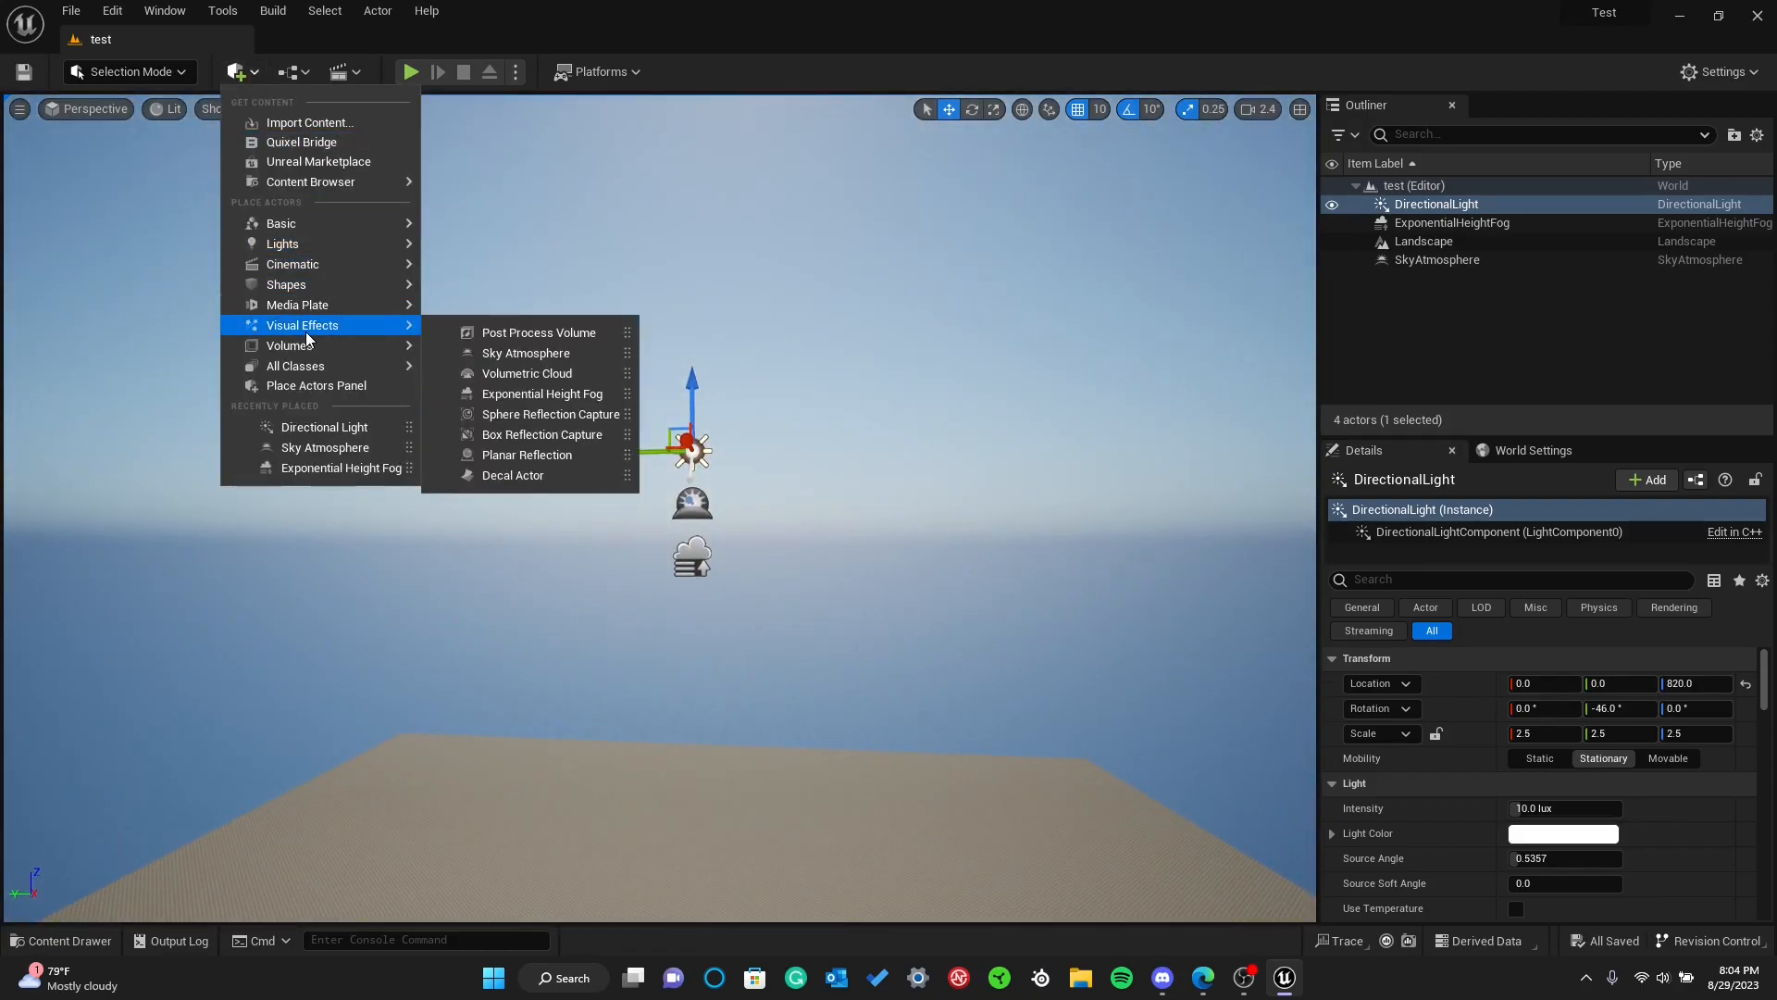
{"action": "left_click", "coordinate": [524, 353]}
{"action": "key", "text": "Delete"}
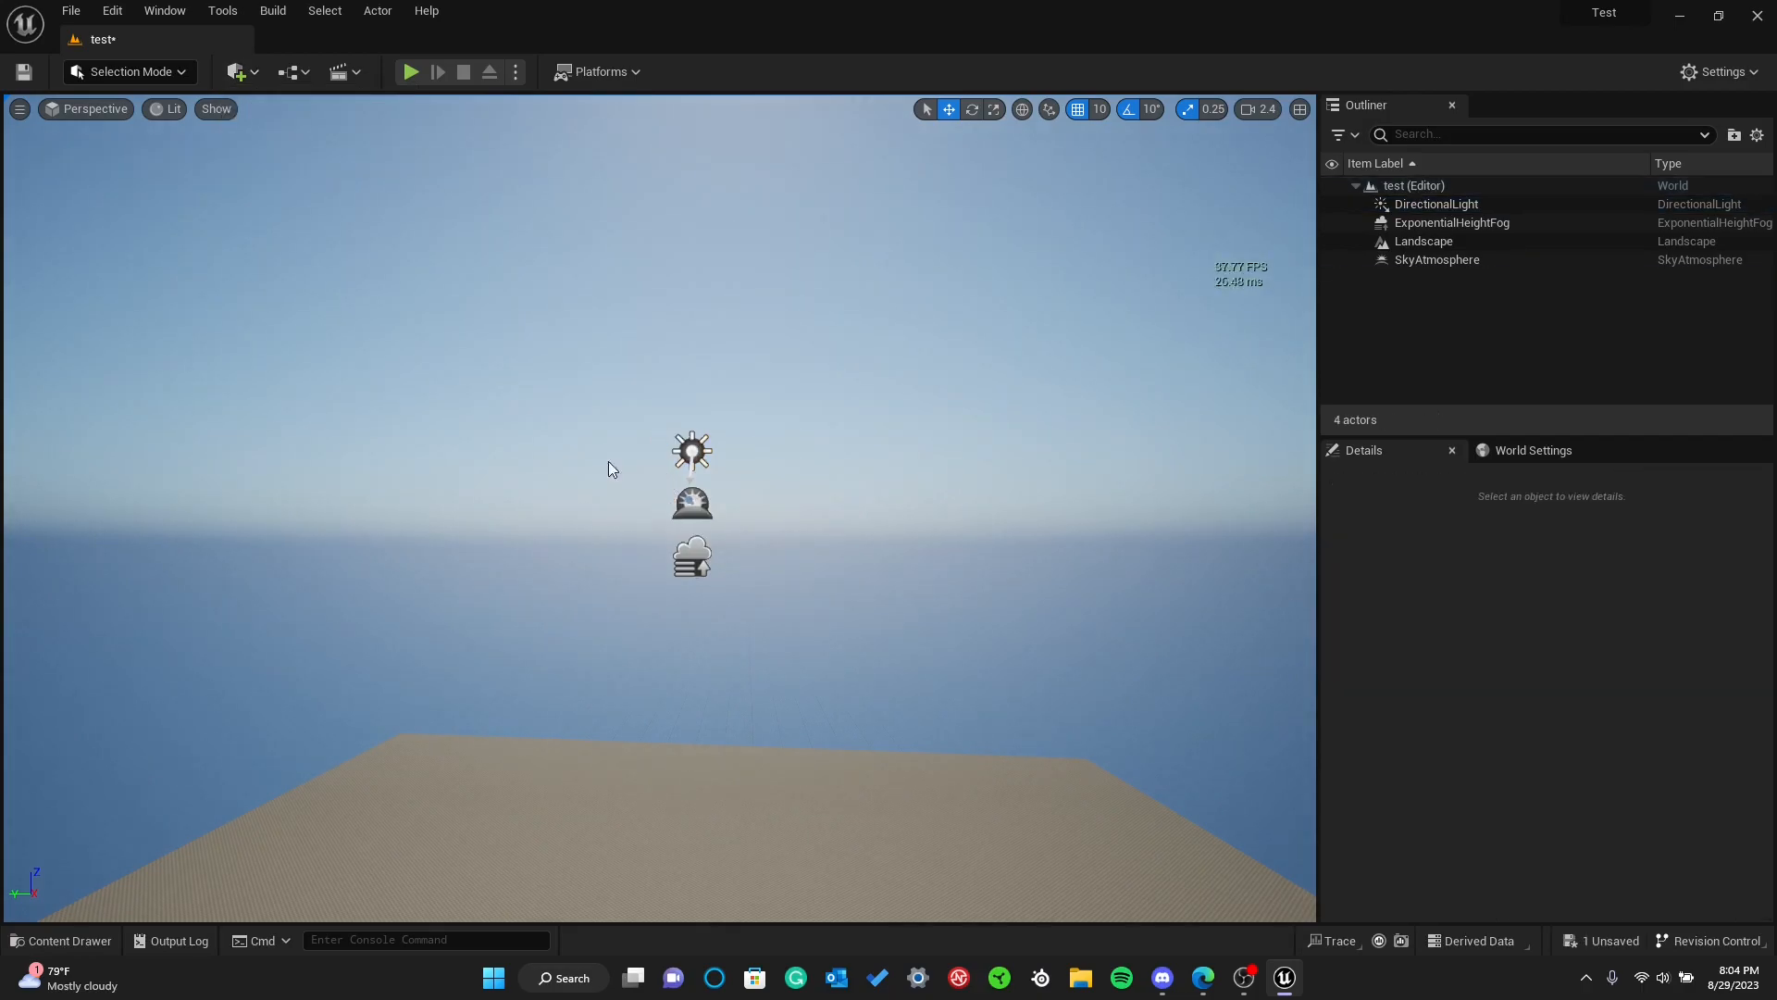
Add a Volumetric Cloud actor from the visual effects actors and set its X and Y location to 0
{"action": "left_click", "coordinate": [238, 71]}
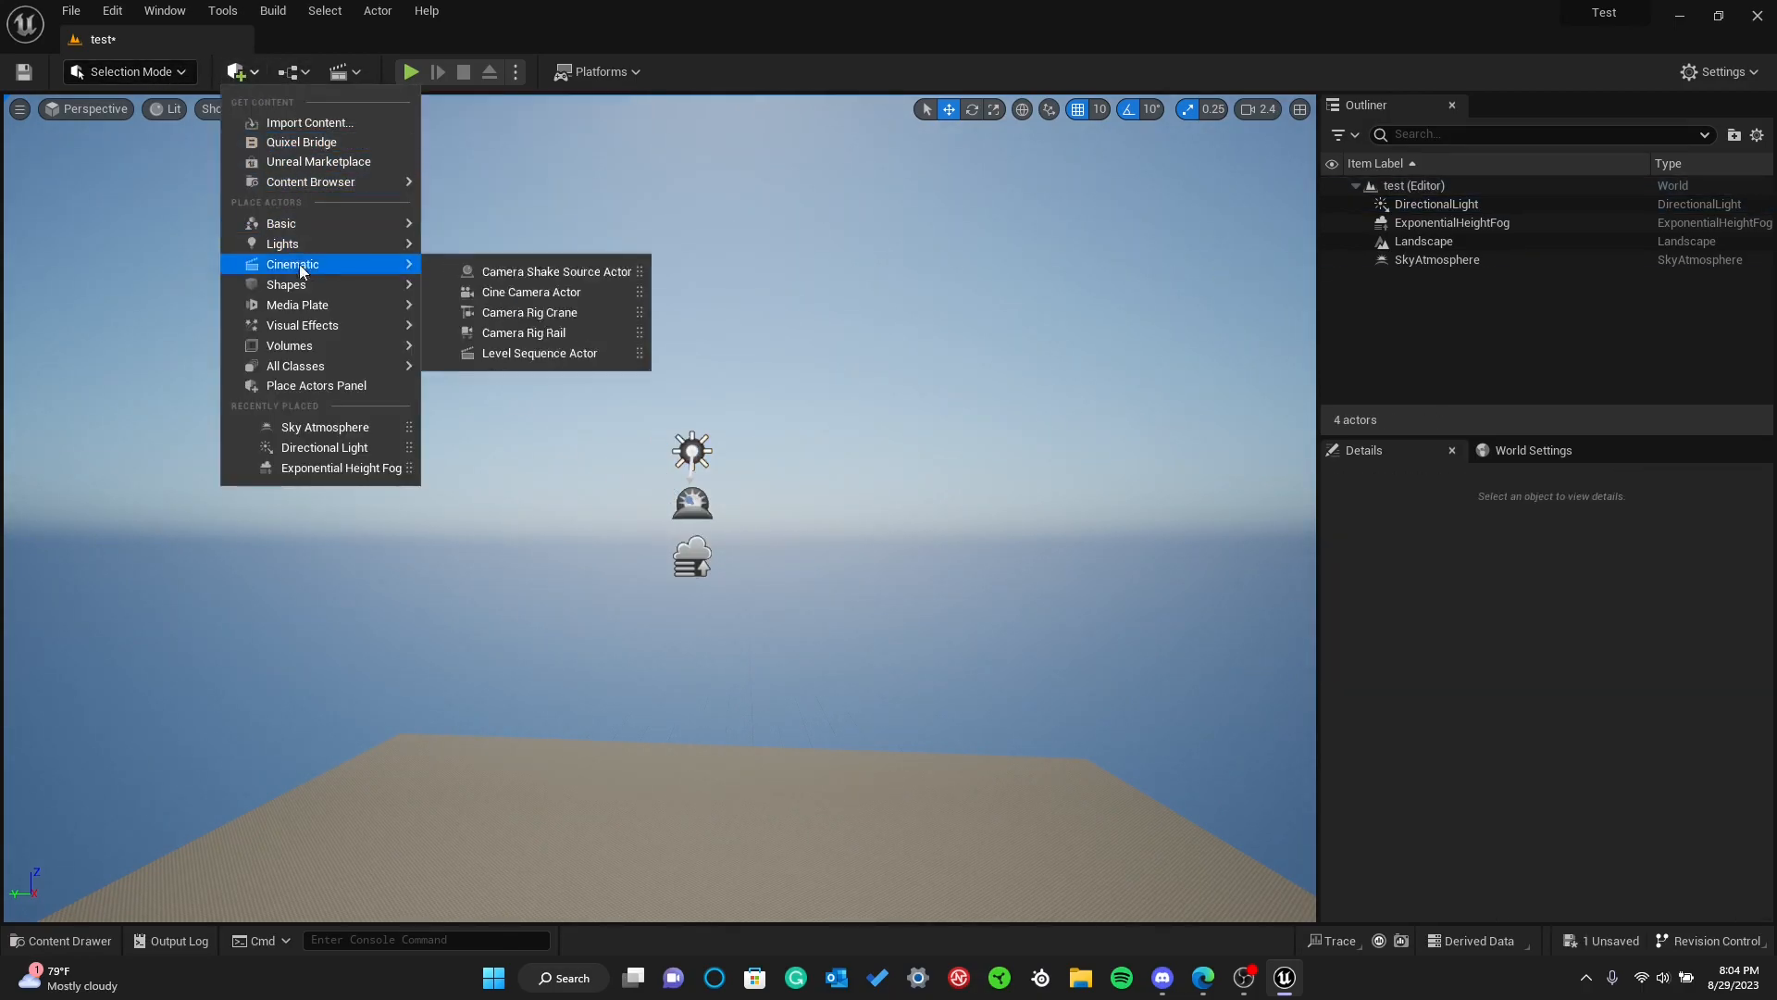
{"action": "mouse_move", "coordinate": [310, 323]}
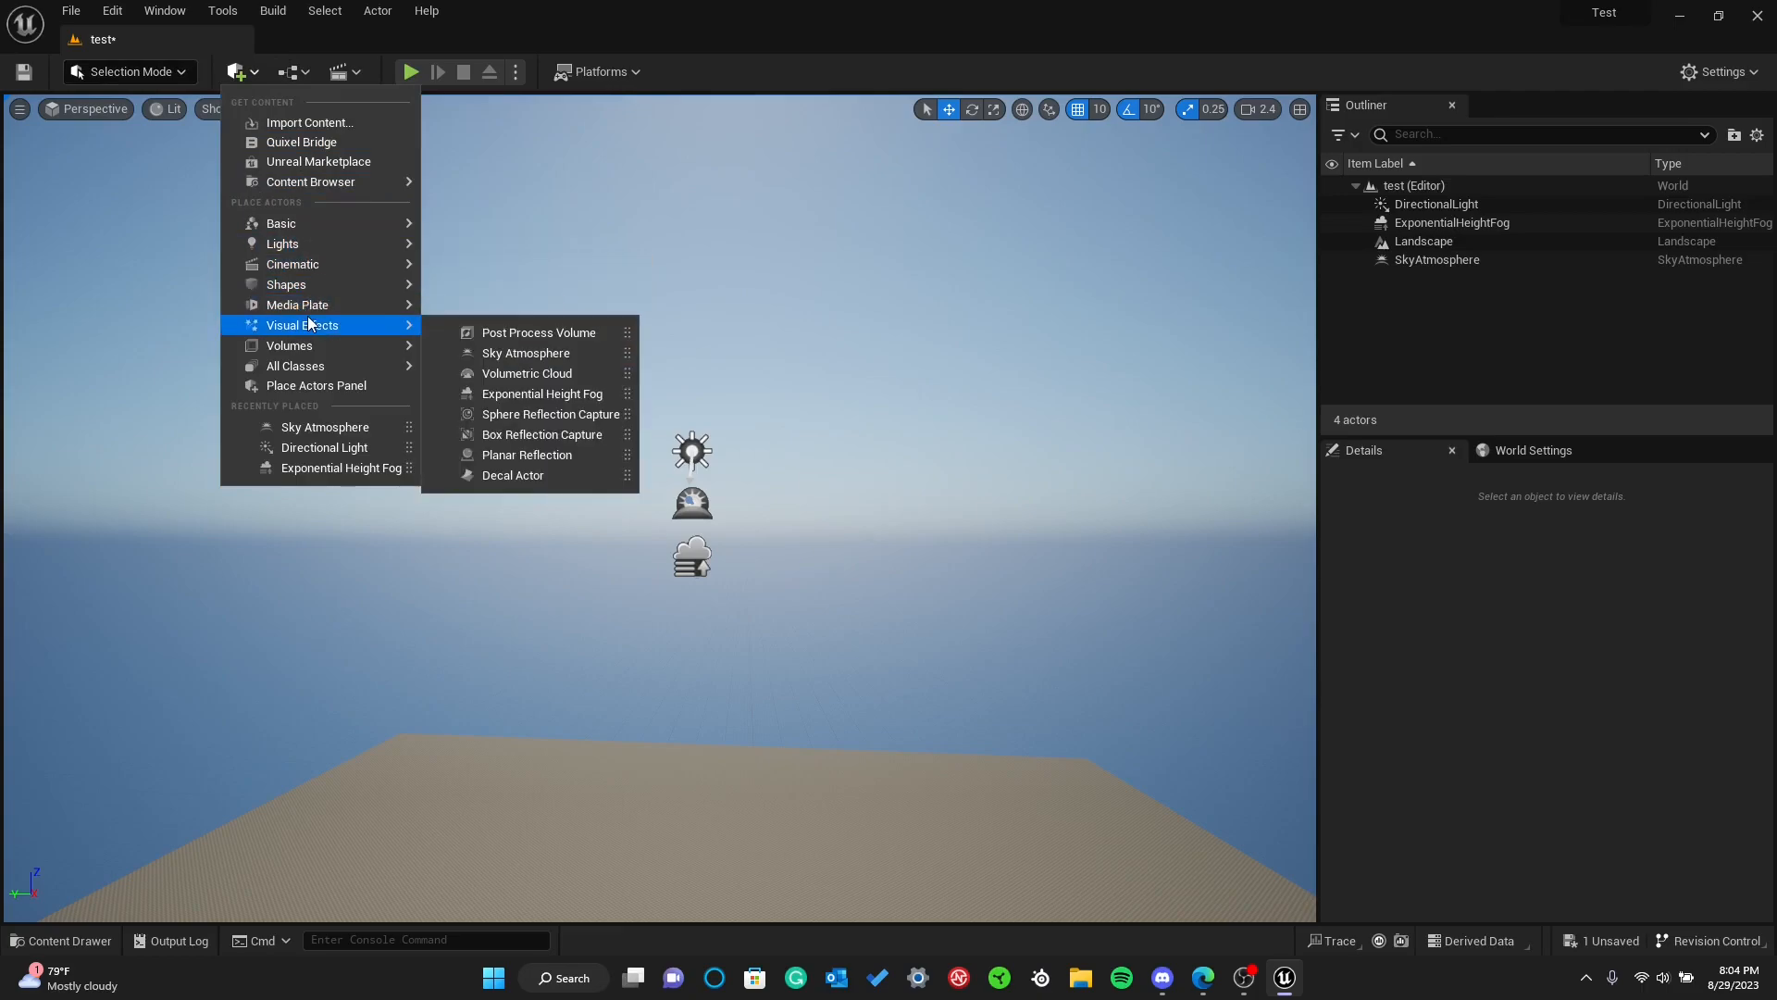
{"action": "left_click", "coordinate": [529, 373]}
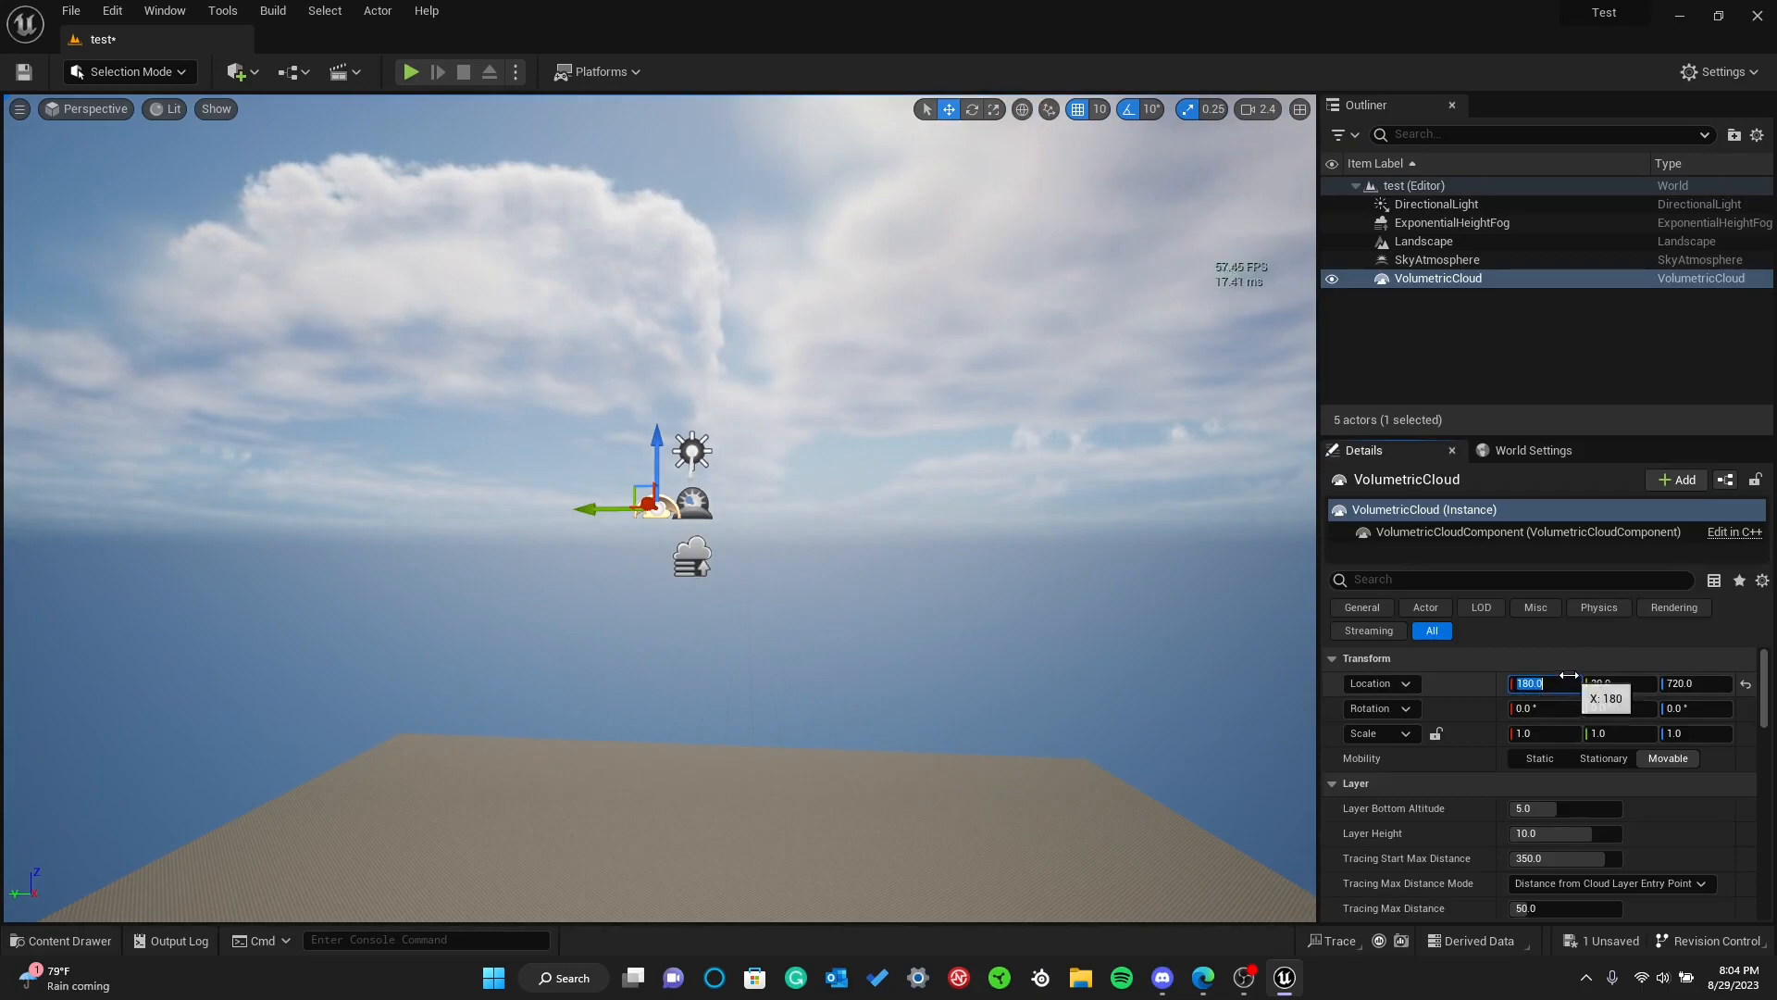
{"action": "type", "text": "0"}
{"action": "left_click", "coordinate": [1615, 683]}
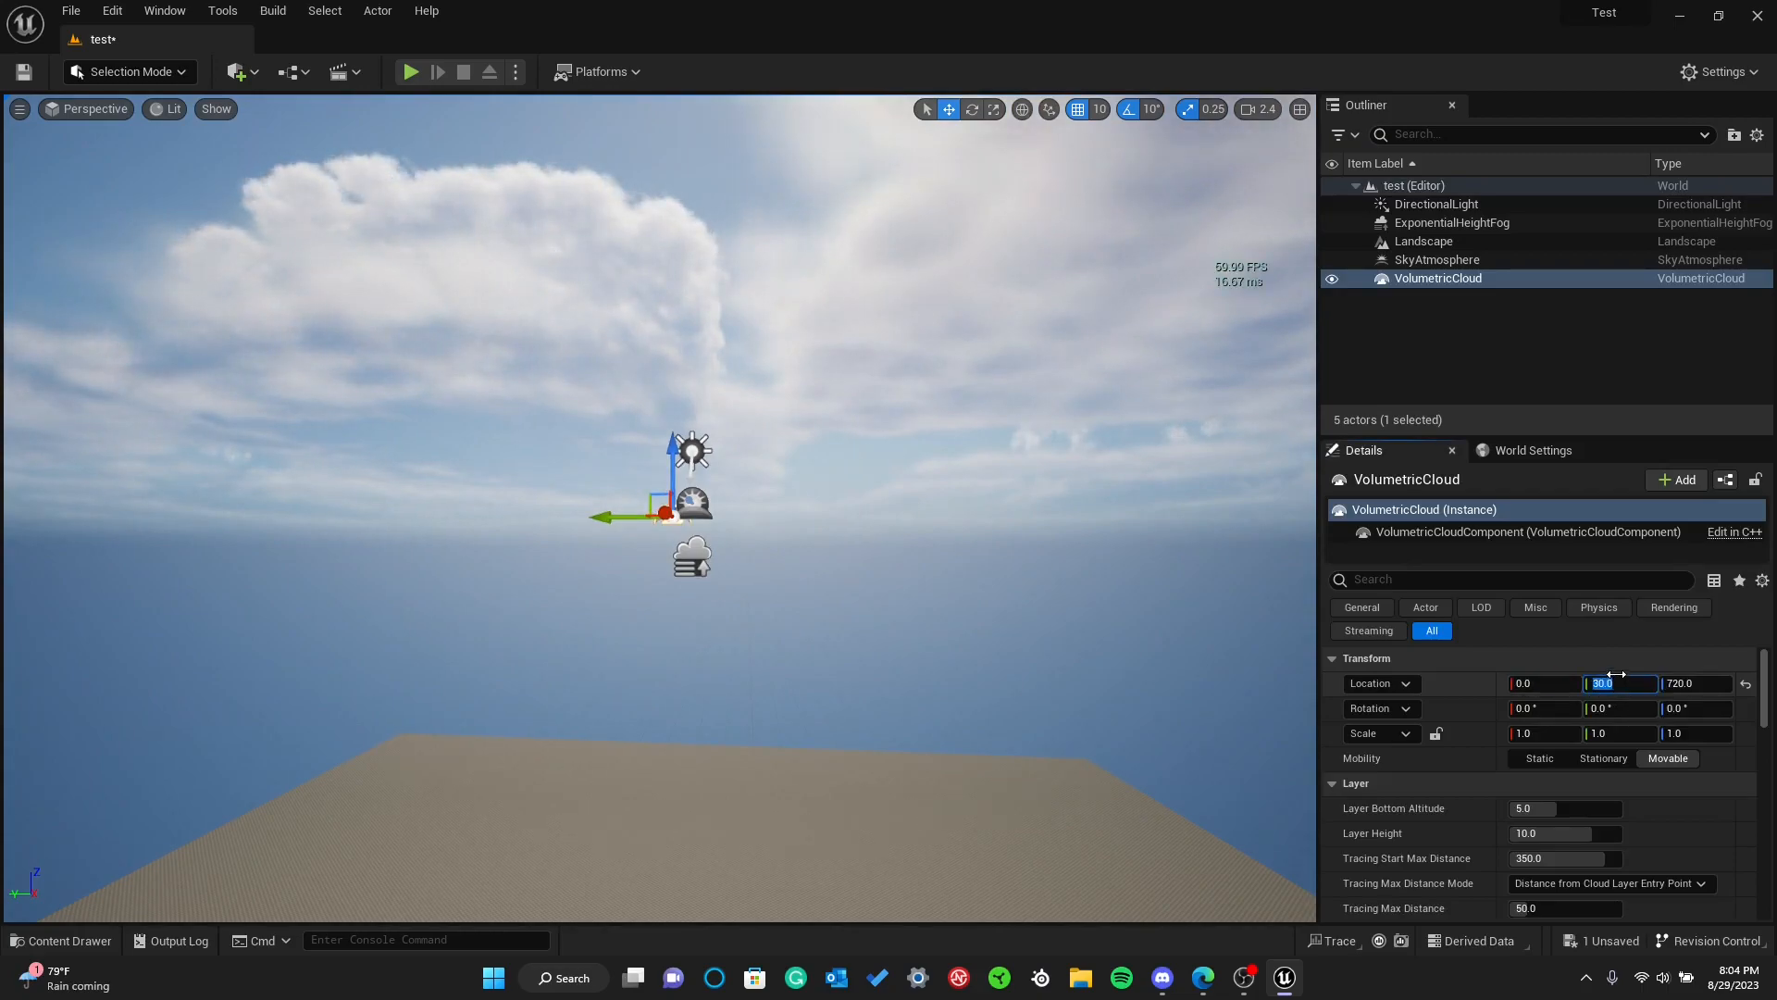
Raise the Volumetric Cloud to a Z location of about 880 and save the level
{"action": "left_click_drag", "start_coordinate": [692, 449], "coordinate": [685, 342]}
{"action": "left_click", "coordinate": [25, 72]}
{"action": "right_click_drag", "start_coordinate": [371, 306], "coordinate": [477, 359]}
{"action": "key", "text": "s"}
{"action": "key", "text": "w"}
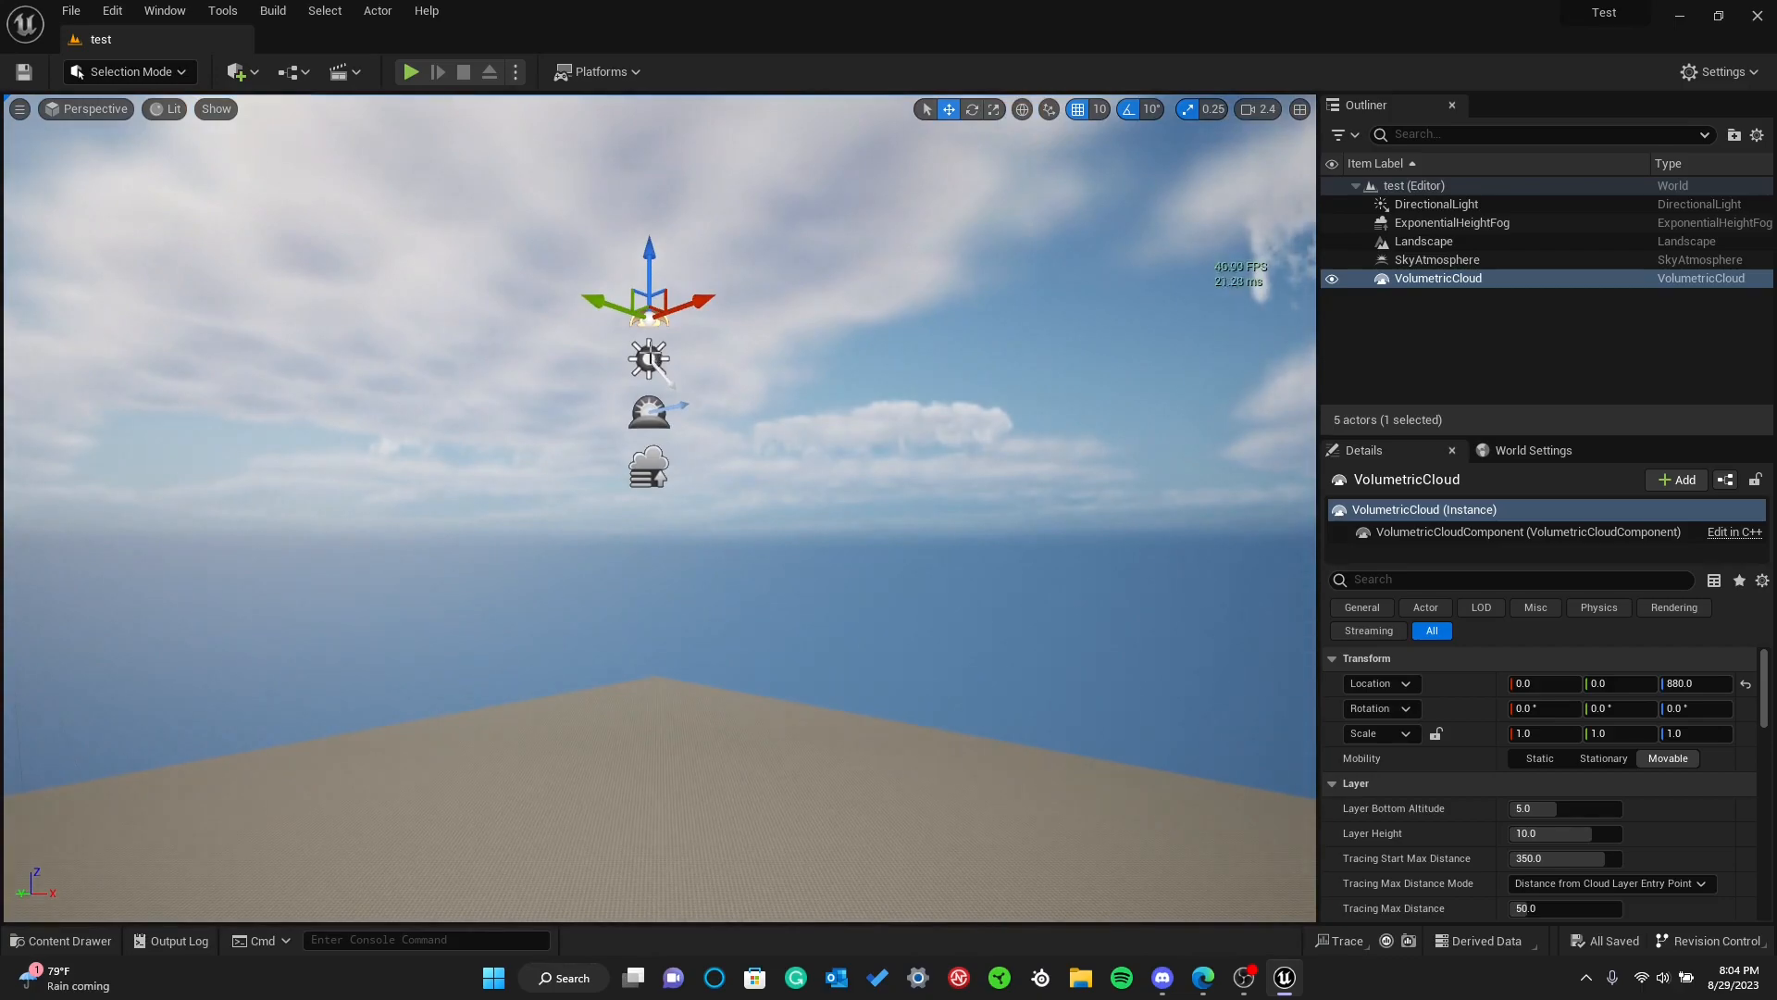
Lower the Volumetric Cloud, Directional Light, Sky Atmosphere and Exponential Height Fog together by about 220 units
{"action": "left_click", "coordinate": [650, 359], "text": "shift"}
{"action": "left_click", "coordinate": [650, 413], "text": "shift"}
{"action": "left_click", "coordinate": [650, 467], "text": "shift"}
{"action": "left_click_drag", "start_coordinate": [654, 406], "coordinate": [655, 595]}
{"action": "left_click", "coordinate": [690, 564]}
{"action": "right_click_drag", "start_coordinate": [689, 565], "coordinate": [653, 639]}
{"action": "key", "text": "w"}
{"action": "key", "text": "a"}
{"action": "right_click_drag", "start_coordinate": [636, 532], "coordinate": [815, 551]}
{"action": "key", "text": "s"}
{"action": "key", "text": "w"}
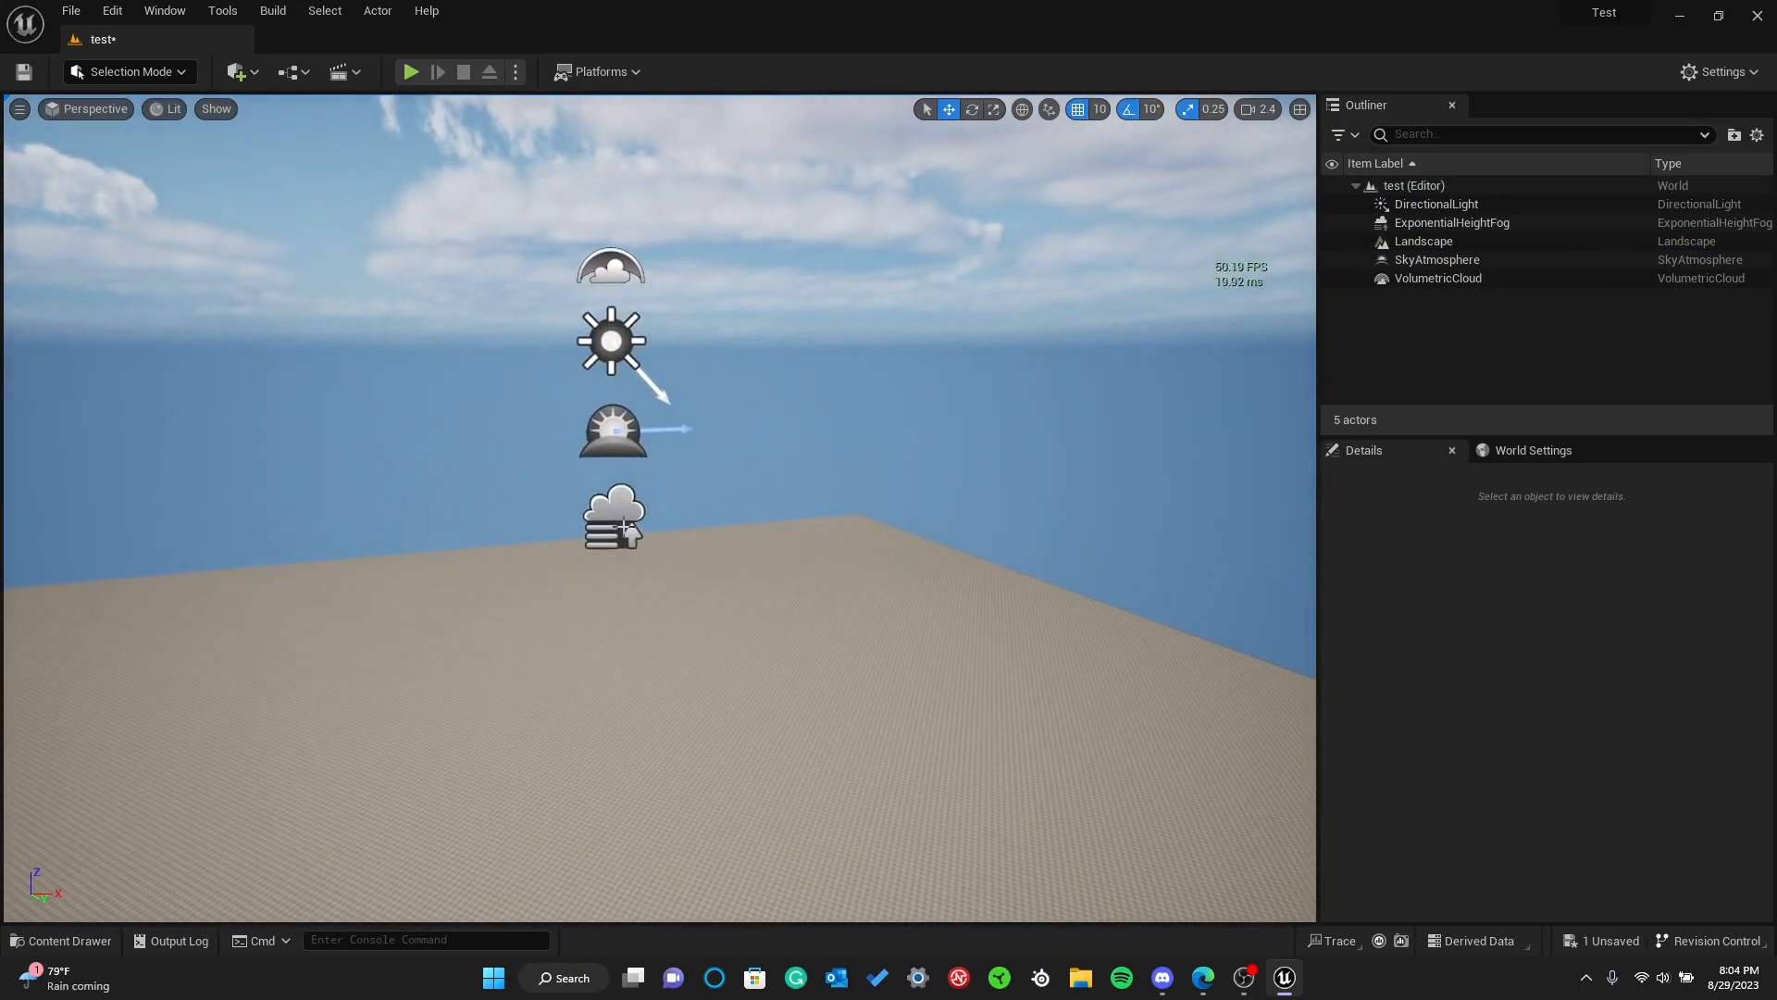
Select the height fog, sky atmosphere, directional light and volumetric cloud one by one to examine their details
{"action": "left_click", "coordinate": [621, 527]}
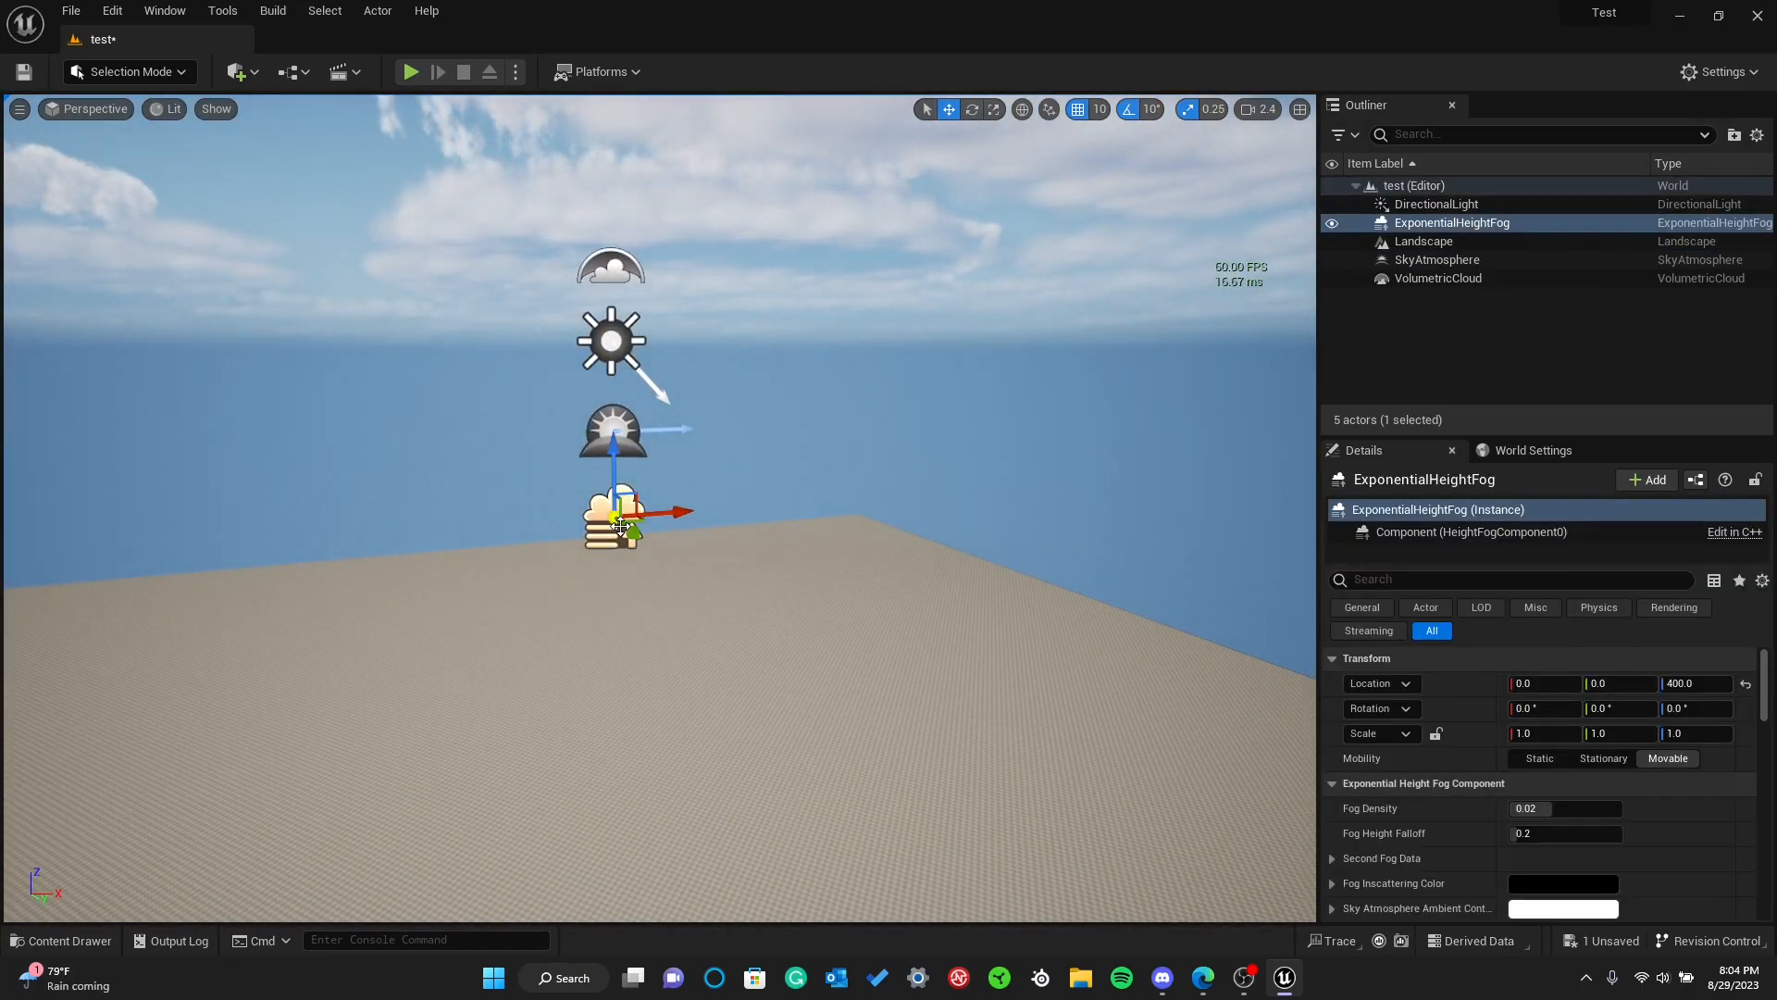
{"action": "left_click", "coordinate": [602, 435], "text": "ctrl"}
{"action": "left_click", "coordinate": [609, 343], "text": "ctrl"}
{"action": "left_click", "coordinate": [610, 270], "text": "ctrl"}
Try raising the Directional Light above the Volumetric Cloud to about Z 710, and undo the move
{"action": "left_click_drag", "start_coordinate": [613, 209], "coordinate": [637, 170]}
{"action": "left_click", "coordinate": [610, 292]}
{"action": "left_click_drag", "start_coordinate": [610, 247], "coordinate": [612, 106]}
{"action": "key", "text": "ctrl+z"}
{"action": "right_click_drag", "start_coordinate": [681, 343], "coordinate": [669, 295]}
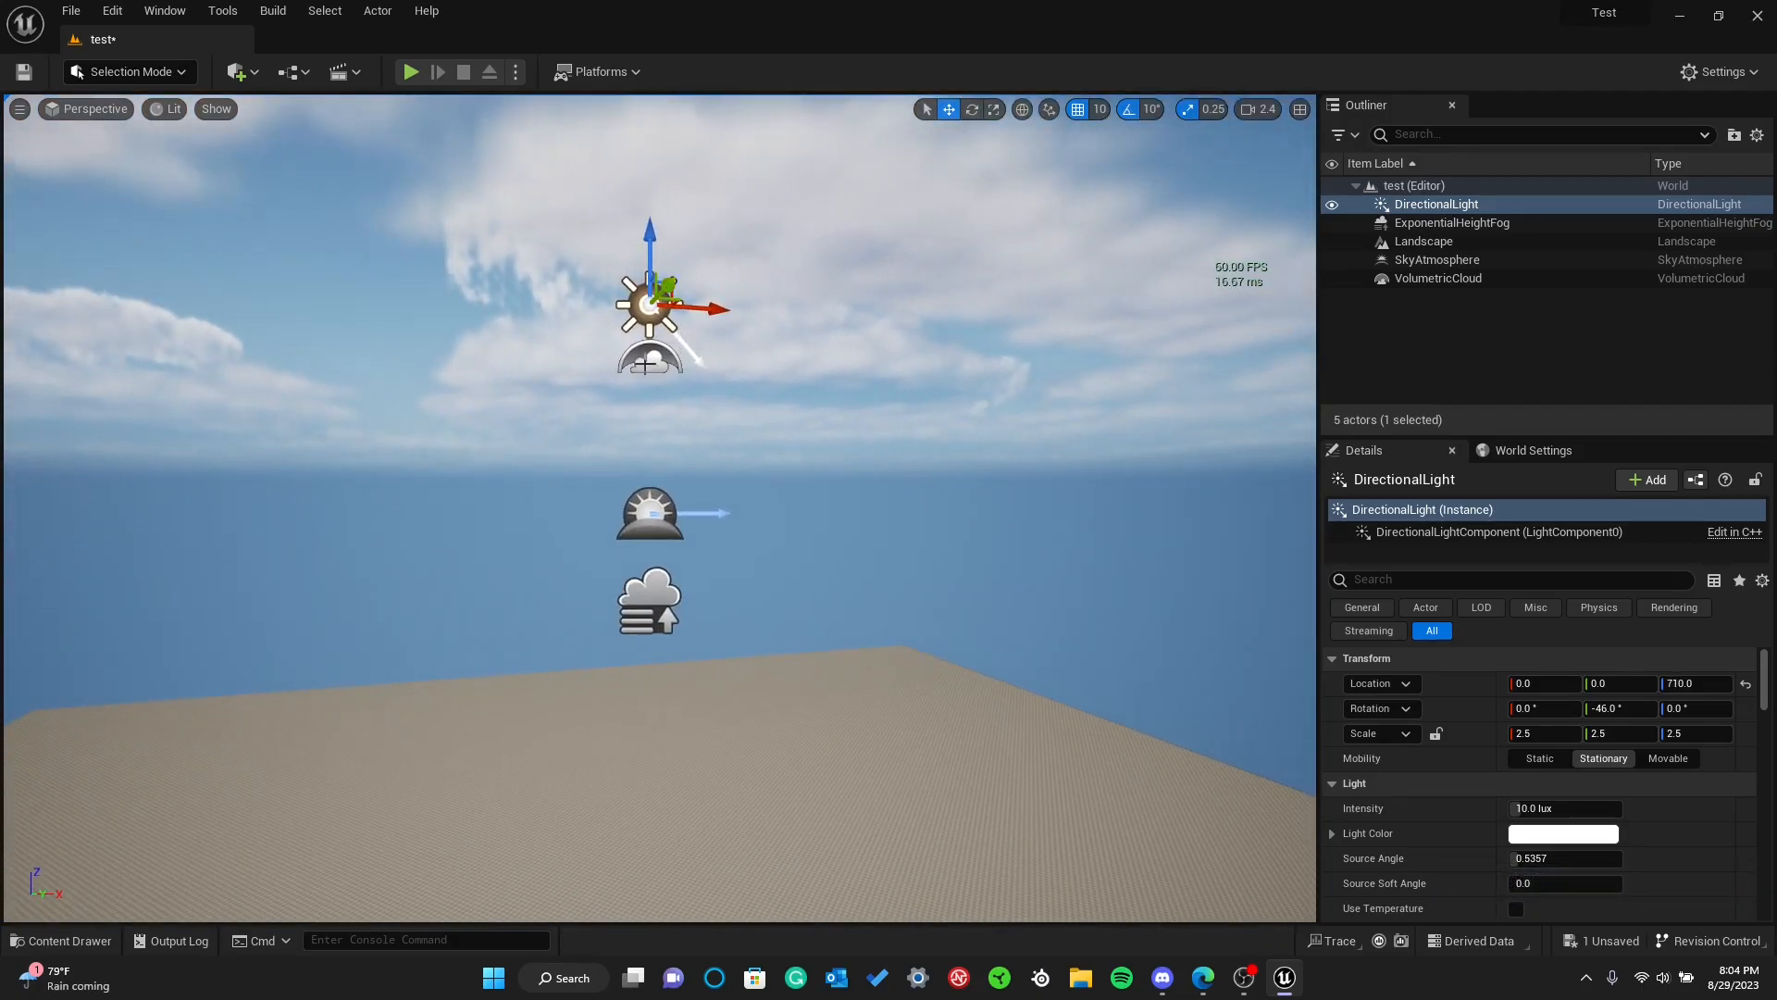
{"action": "key", "text": "ctrl+z"}
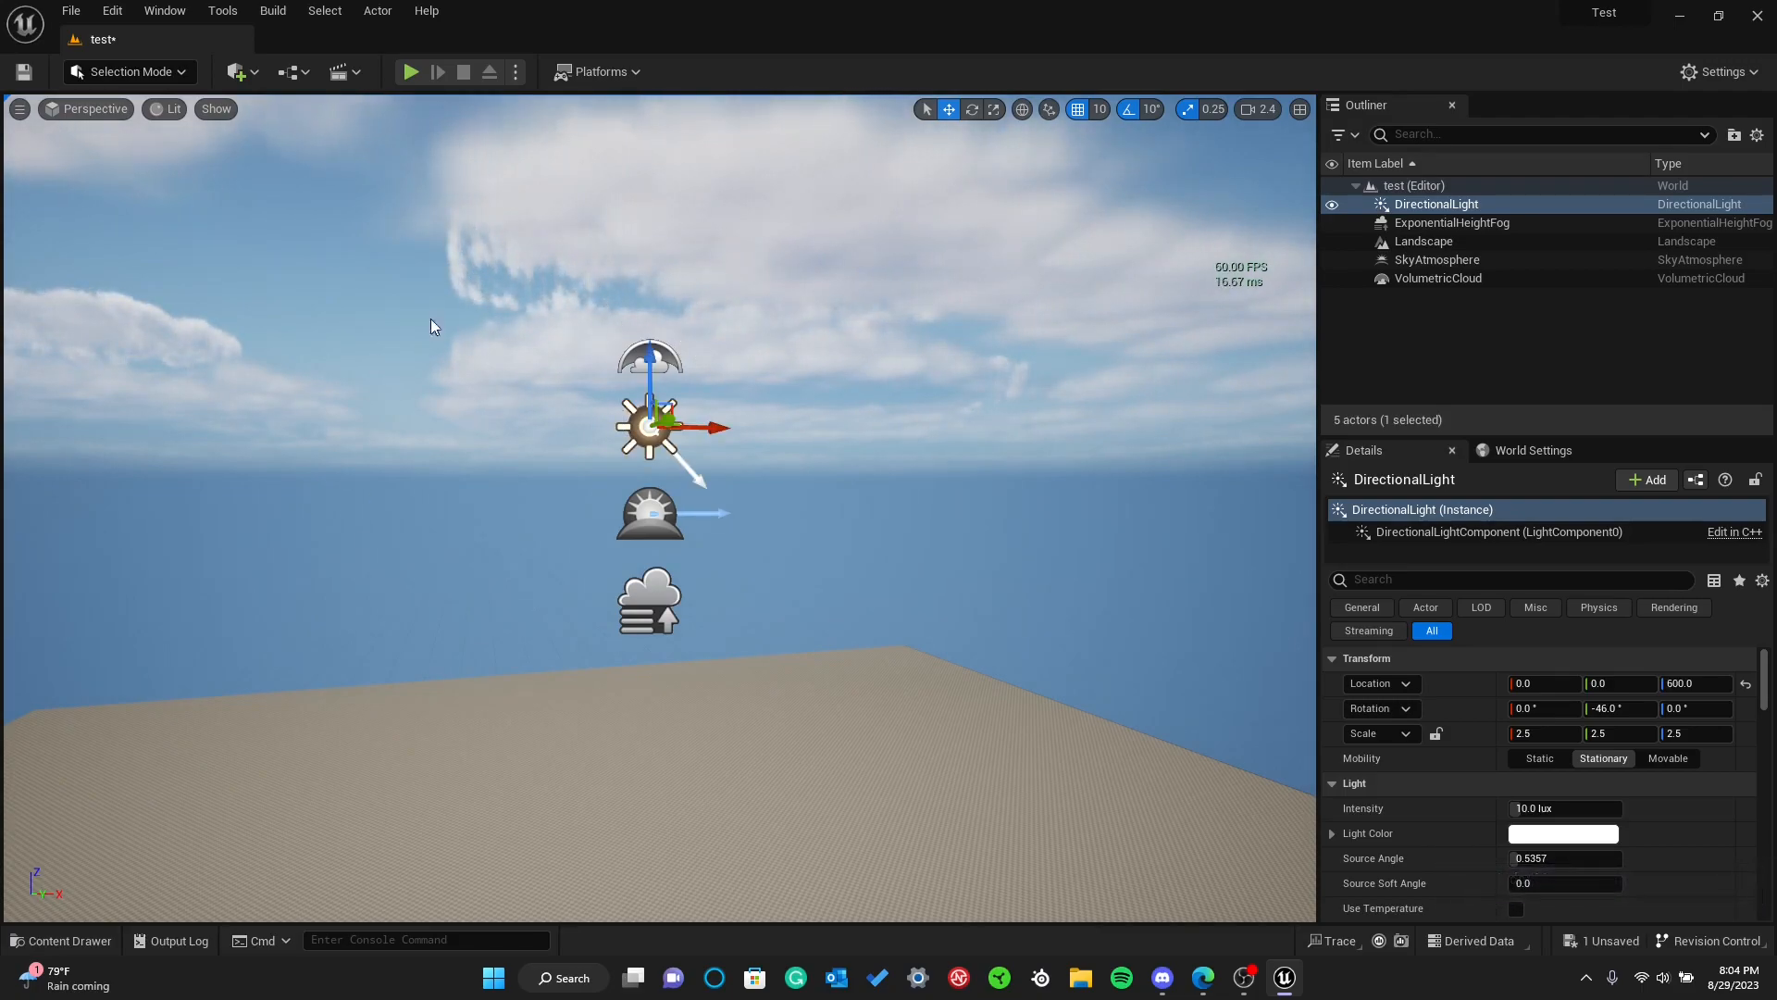
Save the test level with its rearranged sky and light actors
{"action": "key", "text": "ctrl+s"}
{"action": "mouse_move", "coordinate": [476, 407]}
{"action": "right_mouse_down"}
{"action": "mouse_move", "coordinate": [518, 398]}
{"action": "mouse_move", "coordinate": [476, 408]}
{"action": "right_mouse_up"}
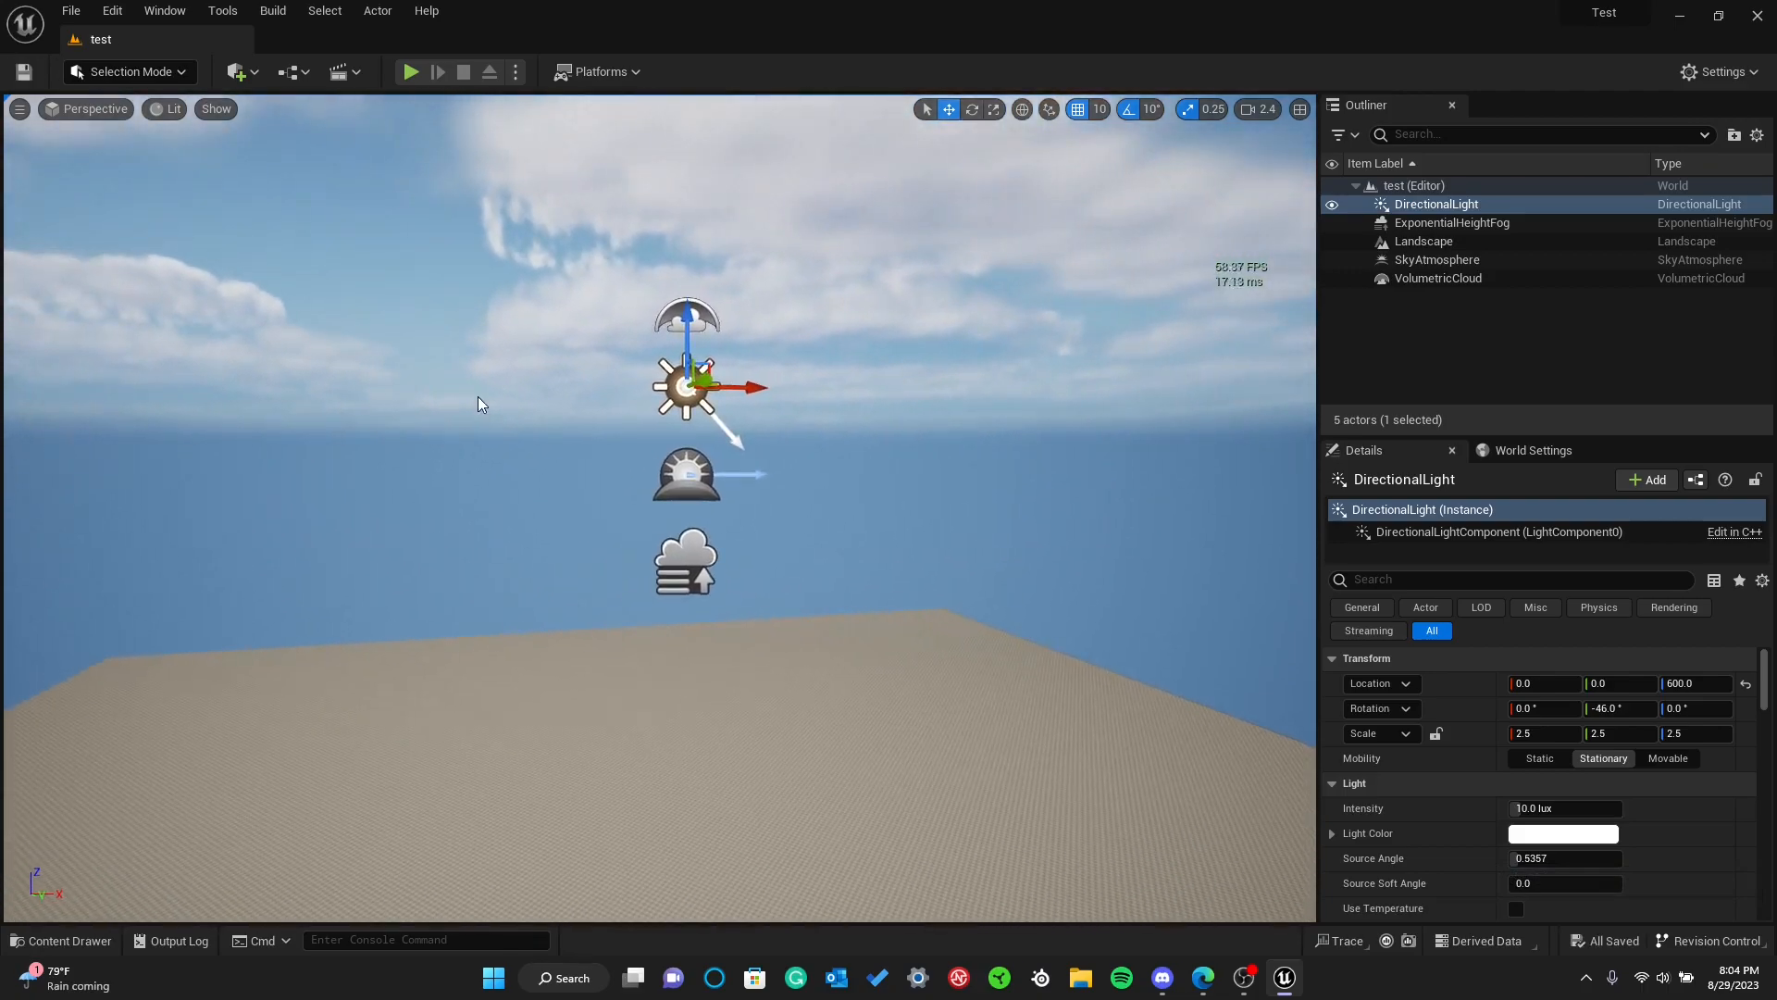
{"action": "mouse_move", "coordinate": [563, 508]}
{"action": "right_mouse_down"}
{"action": "mouse_move", "coordinate": [514, 518]}
{"action": "mouse_move", "coordinate": [568, 512]}
{"action": "right_mouse_up"}
{"action": "key", "text": "s"}
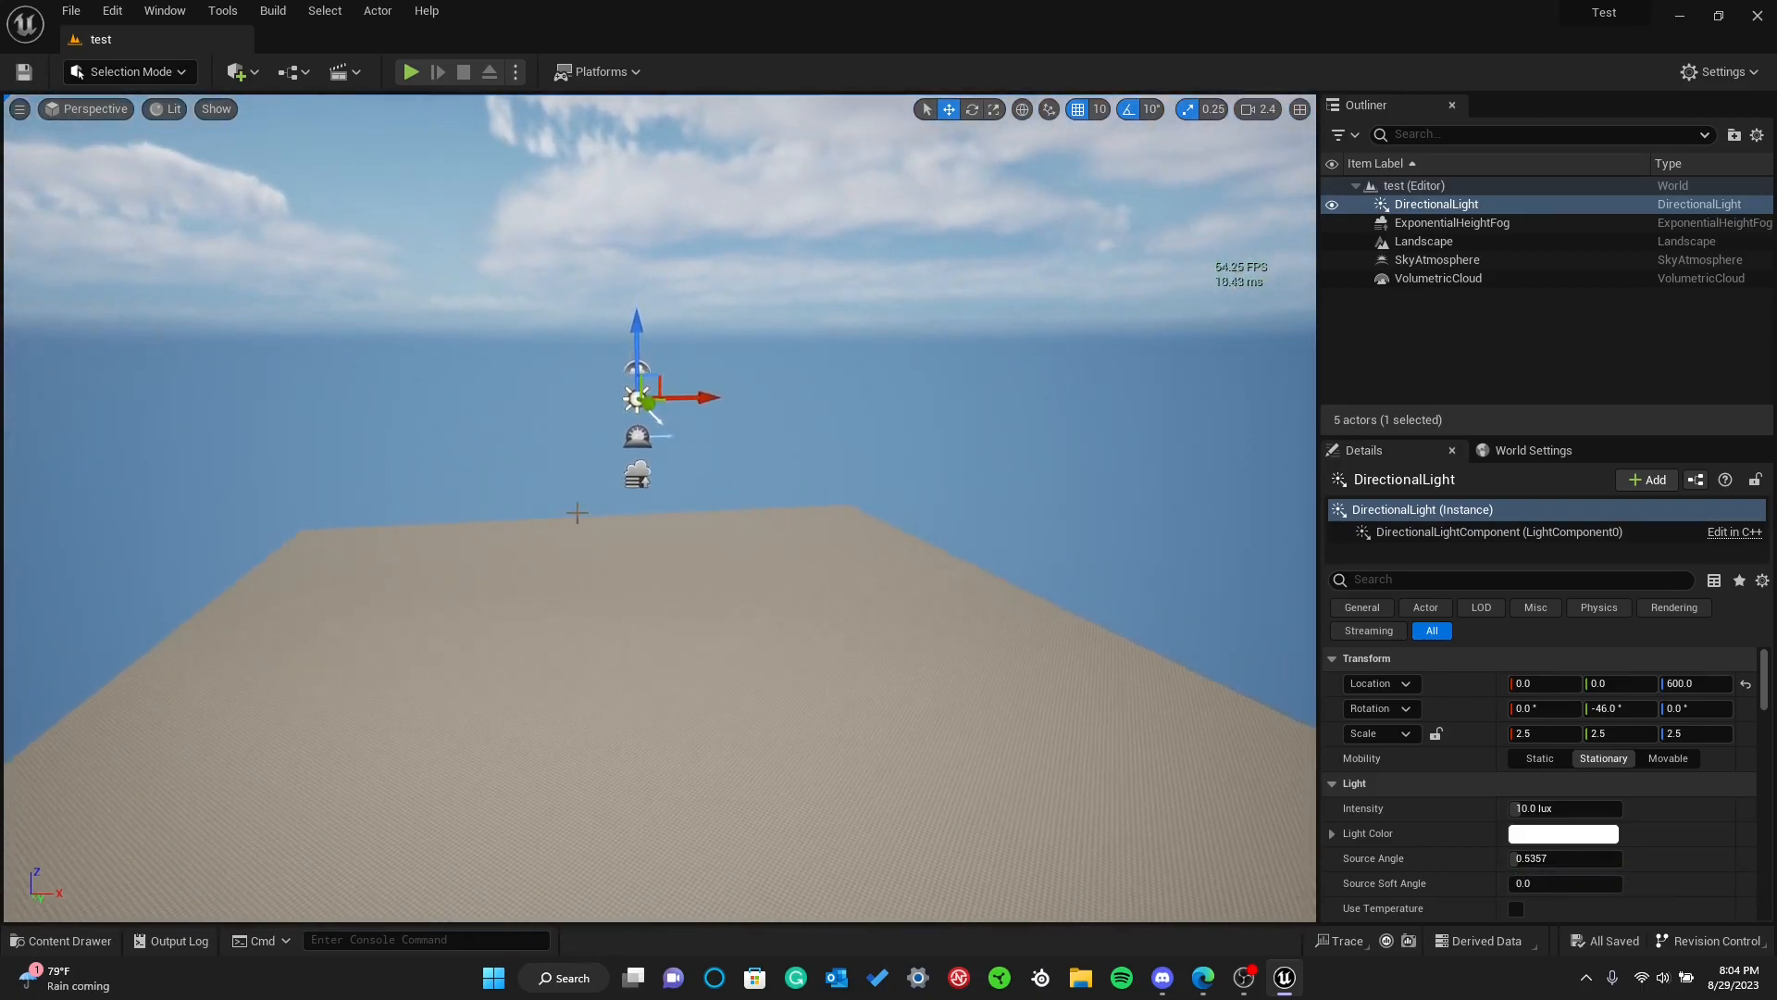
Open the basic2 level from the Content folder and examine its floor and lighting actors for comparison
{"action": "key", "text": "ctrl+space"}
{"action": "double_click", "coordinate": [837, 518]}
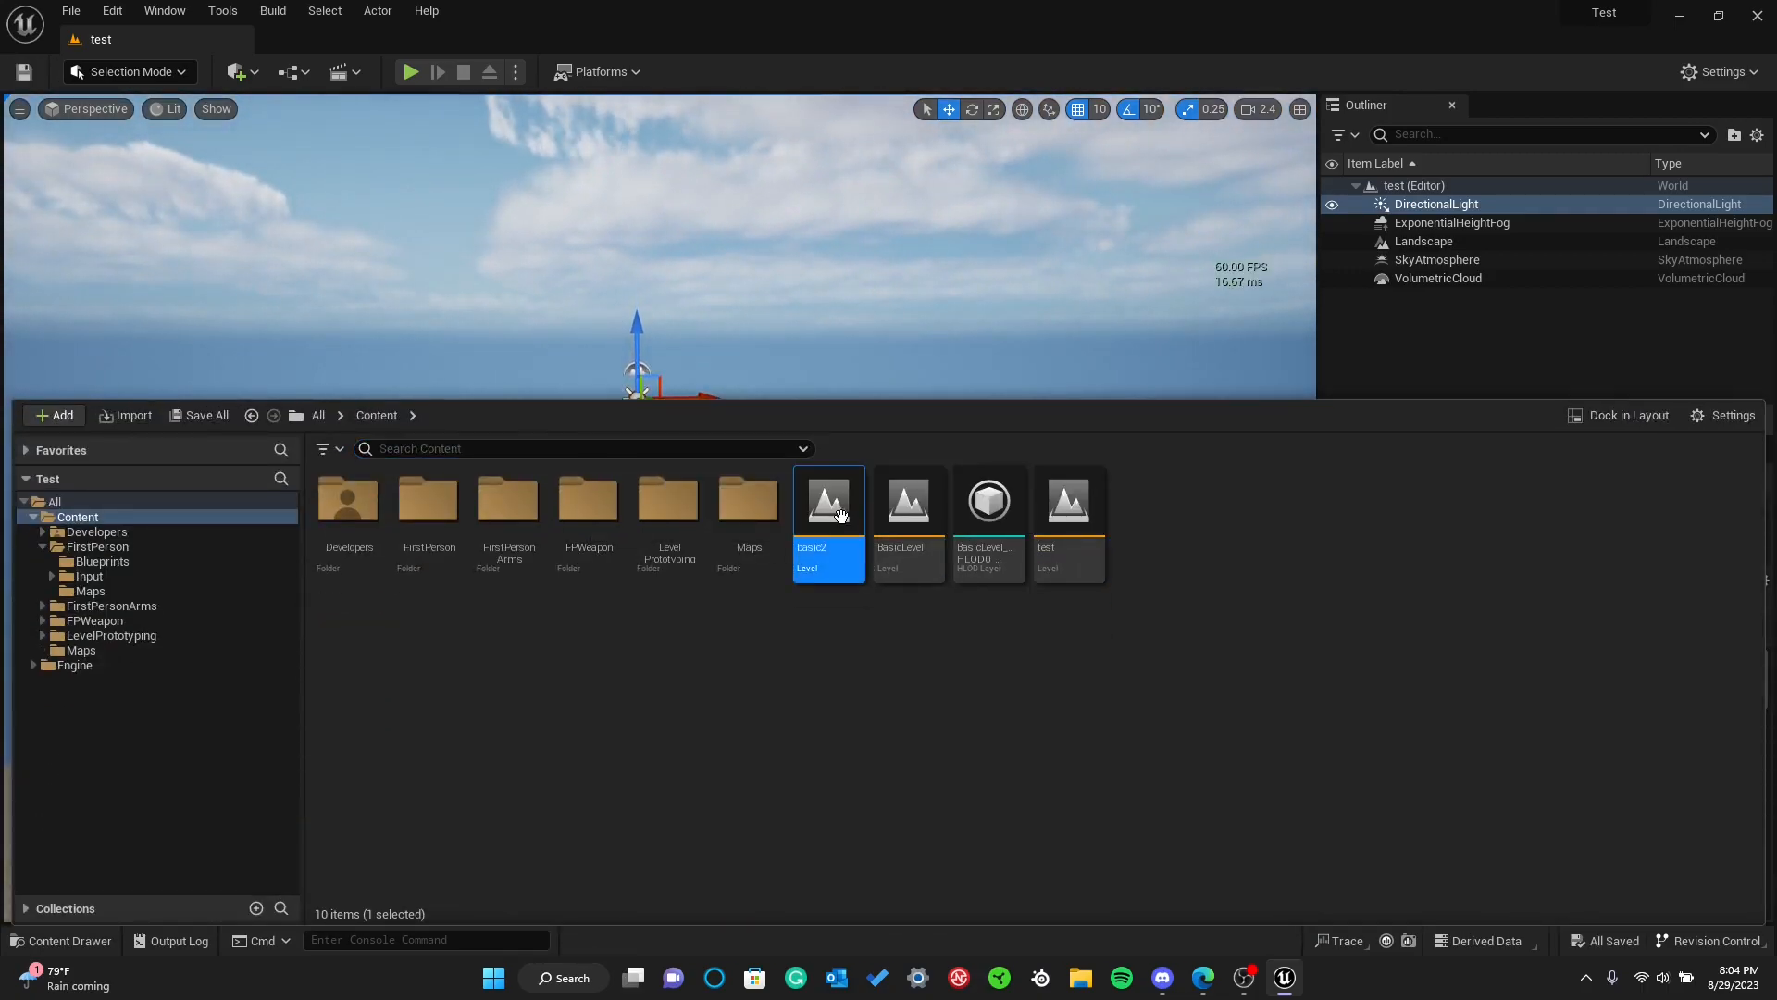
{"action": "right_click_drag", "start_coordinate": [555, 301], "coordinate": [555, 381]}
{"action": "right_click_drag", "start_coordinate": [568, 182], "coordinate": [643, 274]}
{"action": "left_click", "coordinate": [566, 226]}
{"action": "key", "text": "s"}
{"action": "key", "text": "w"}
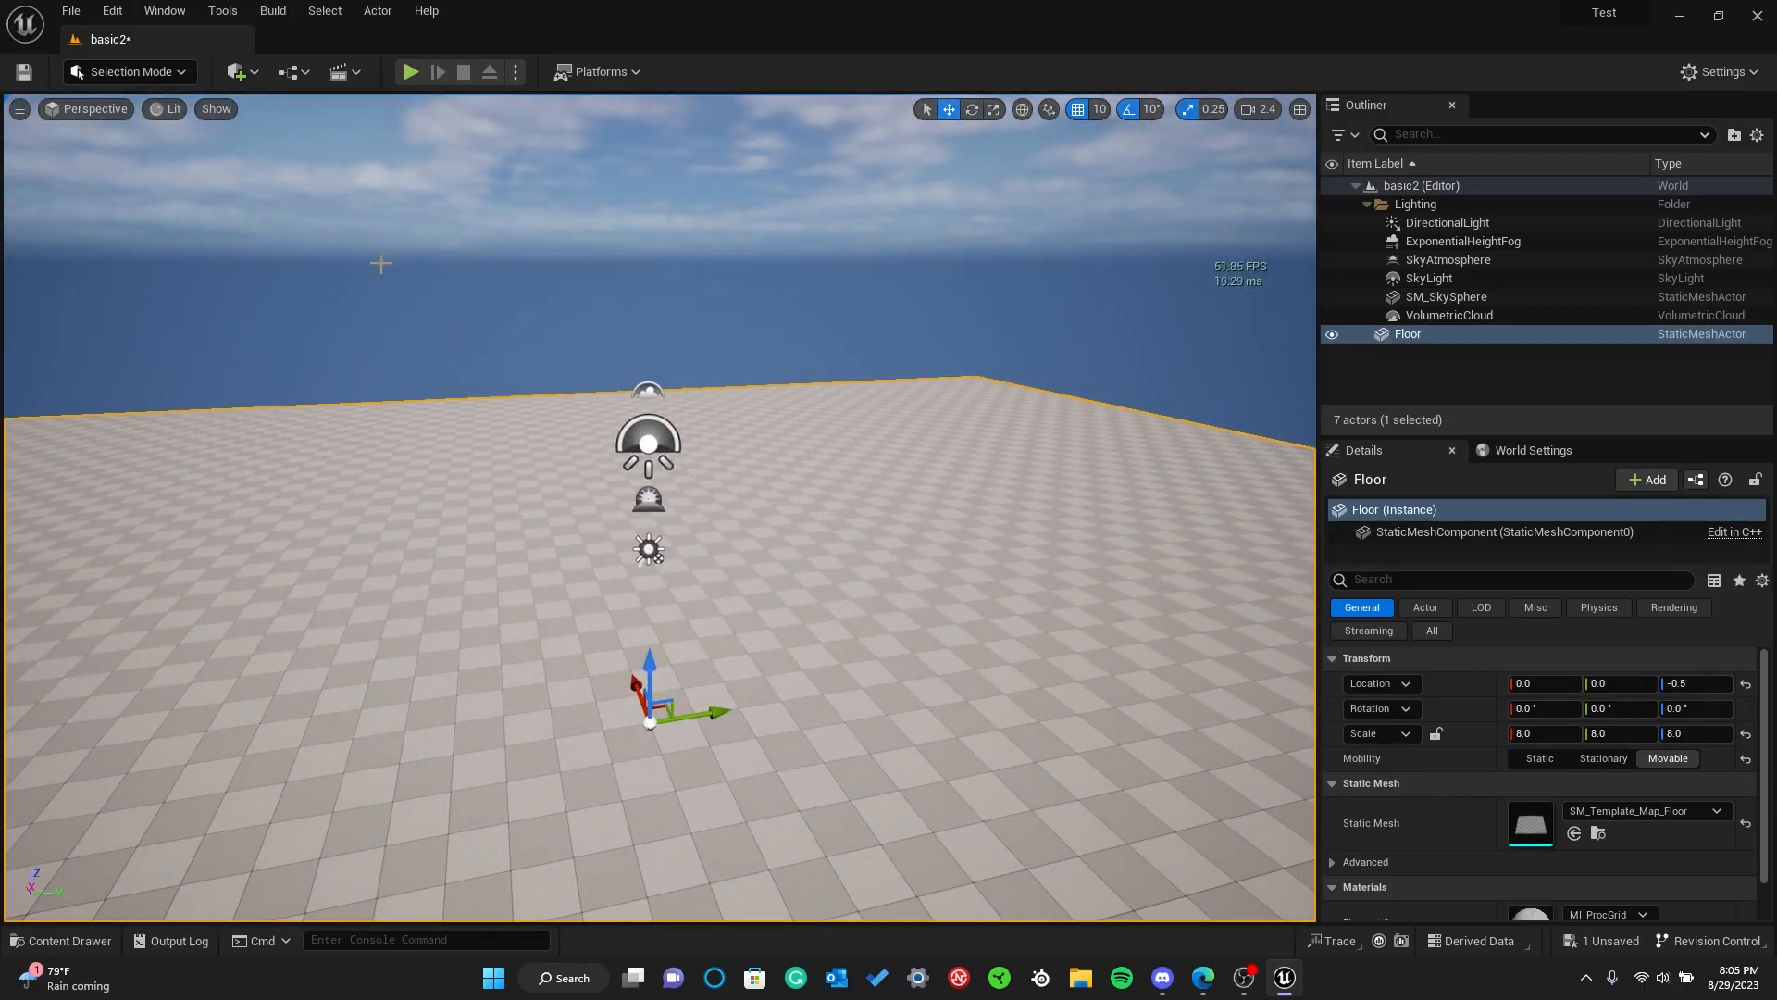
Reopen the test level from the Content folder
{"action": "key", "text": "ctrl+space"}
{"action": "double_click", "coordinate": [1069, 505]}
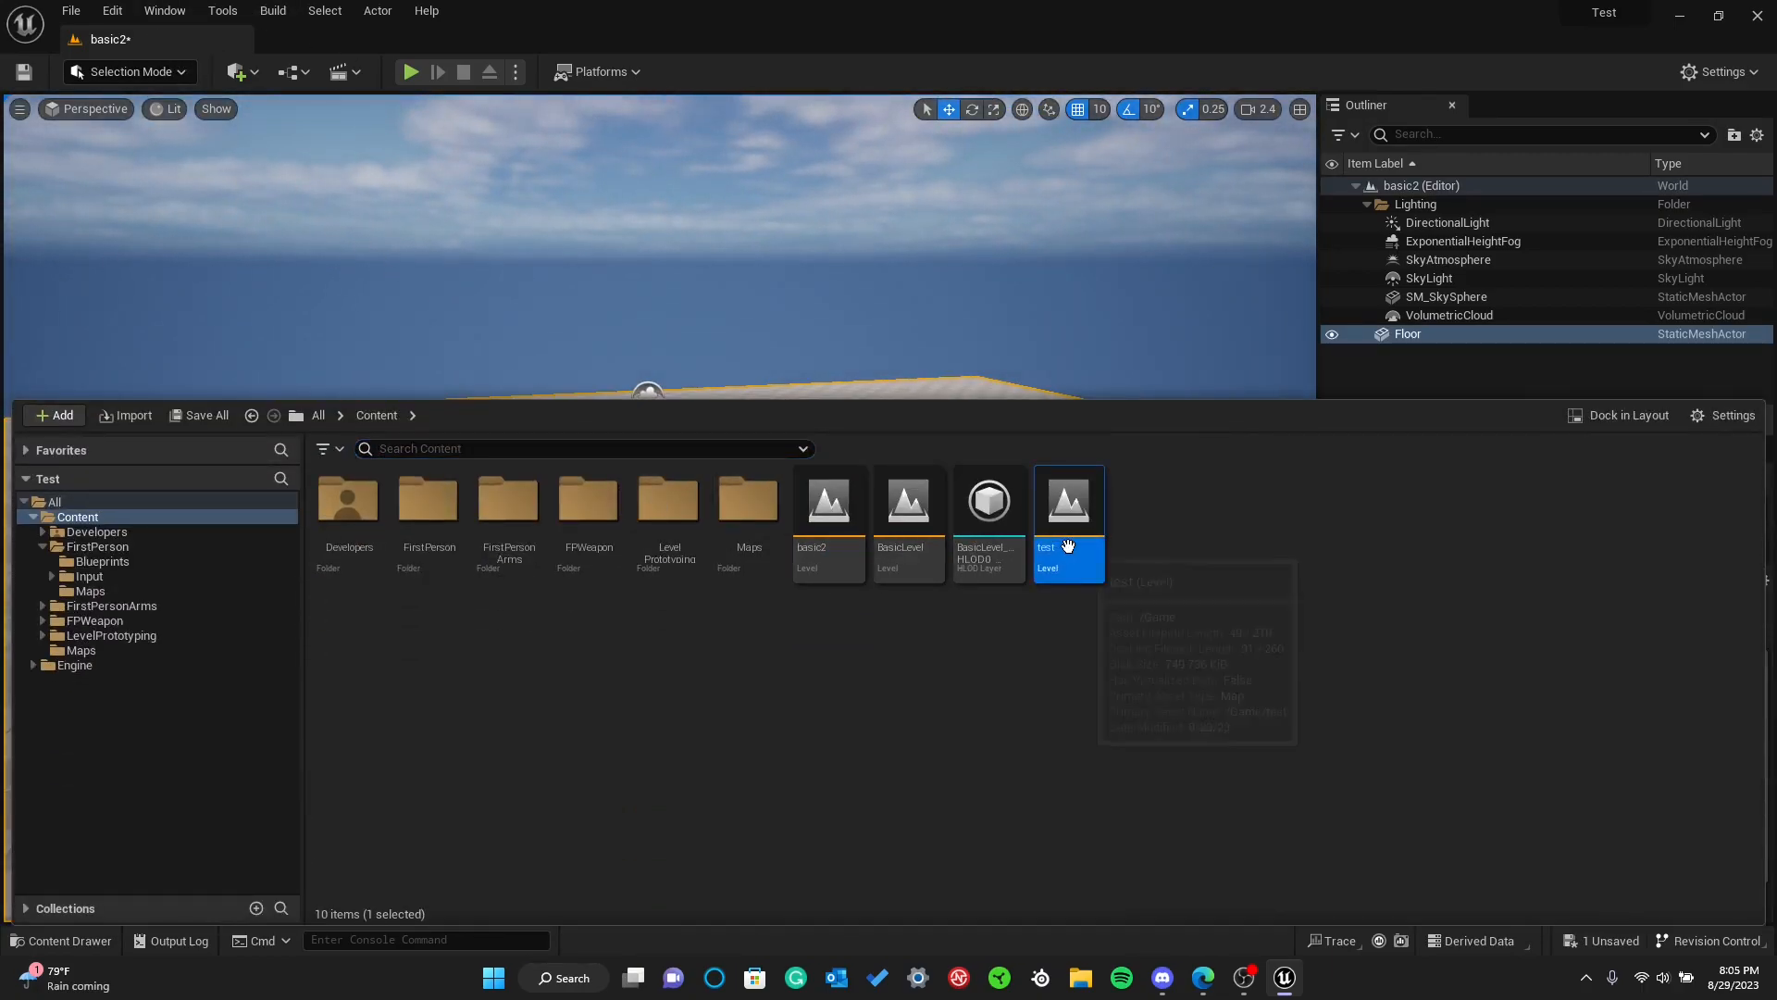
{"action": "left_click", "coordinate": [950, 696]}
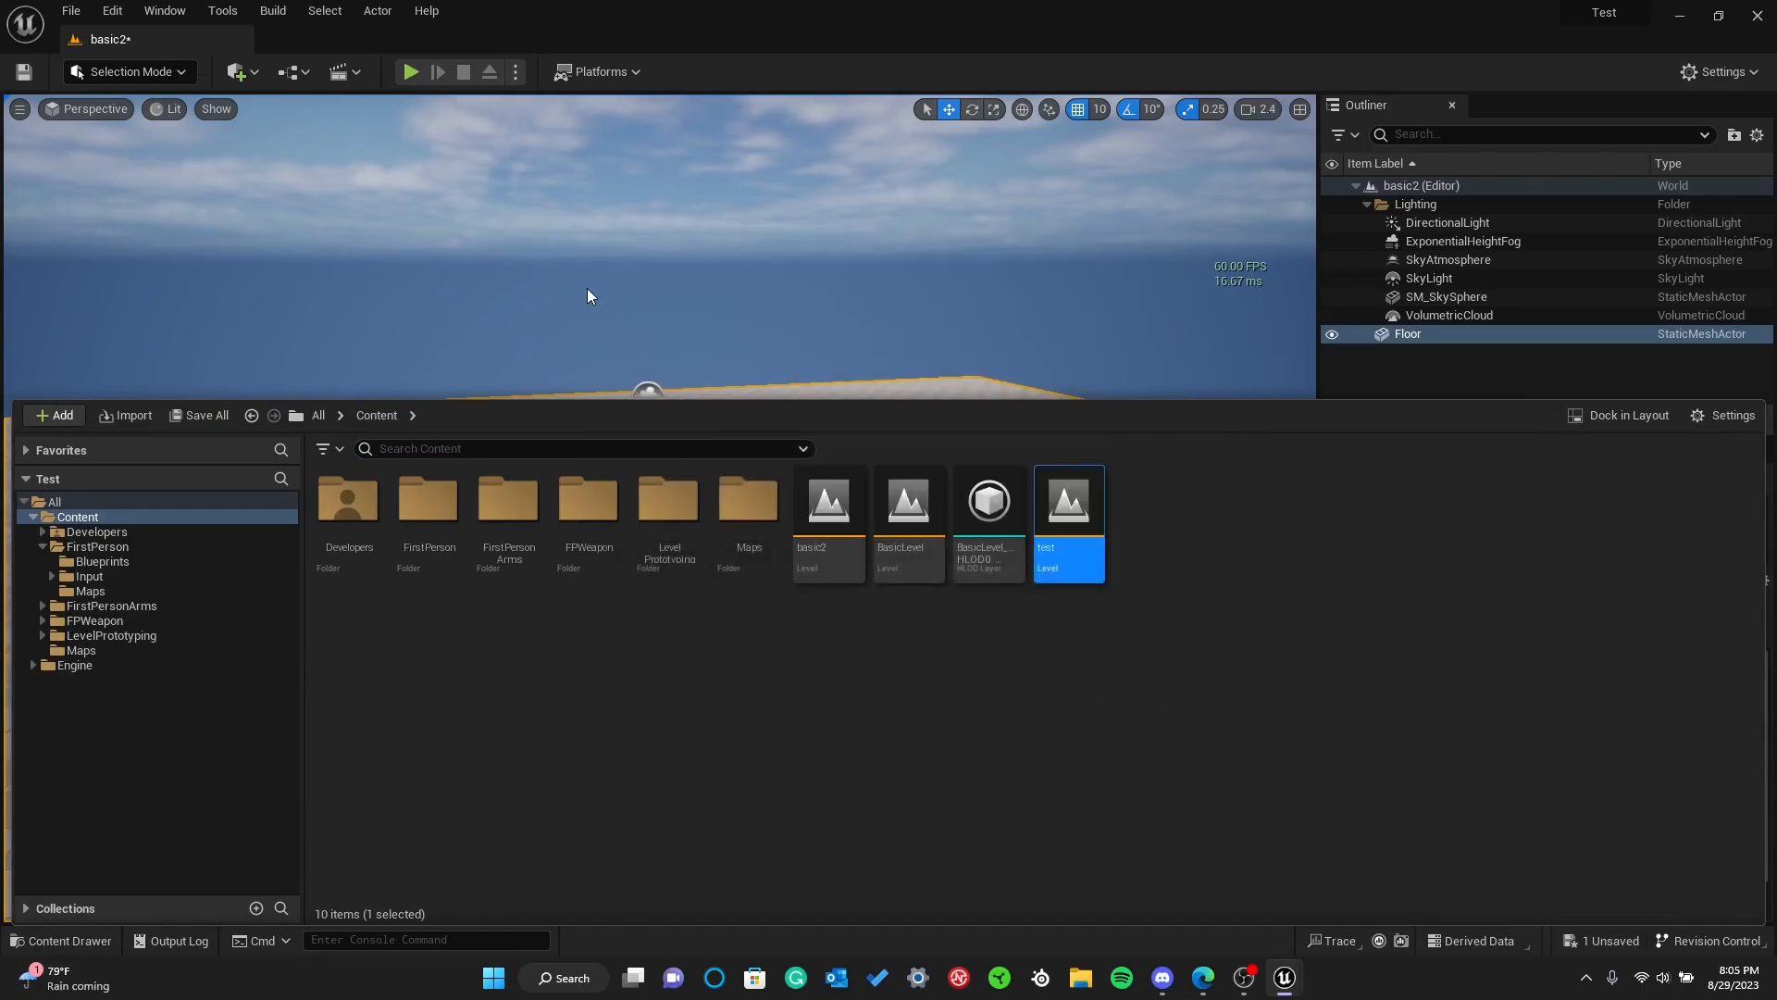
{"action": "right_click_drag", "start_coordinate": [796, 296], "coordinate": [791, 335]}
{"action": "key", "text": "w"}
{"action": "key", "text": "s"}
{"action": "key", "text": "s"}
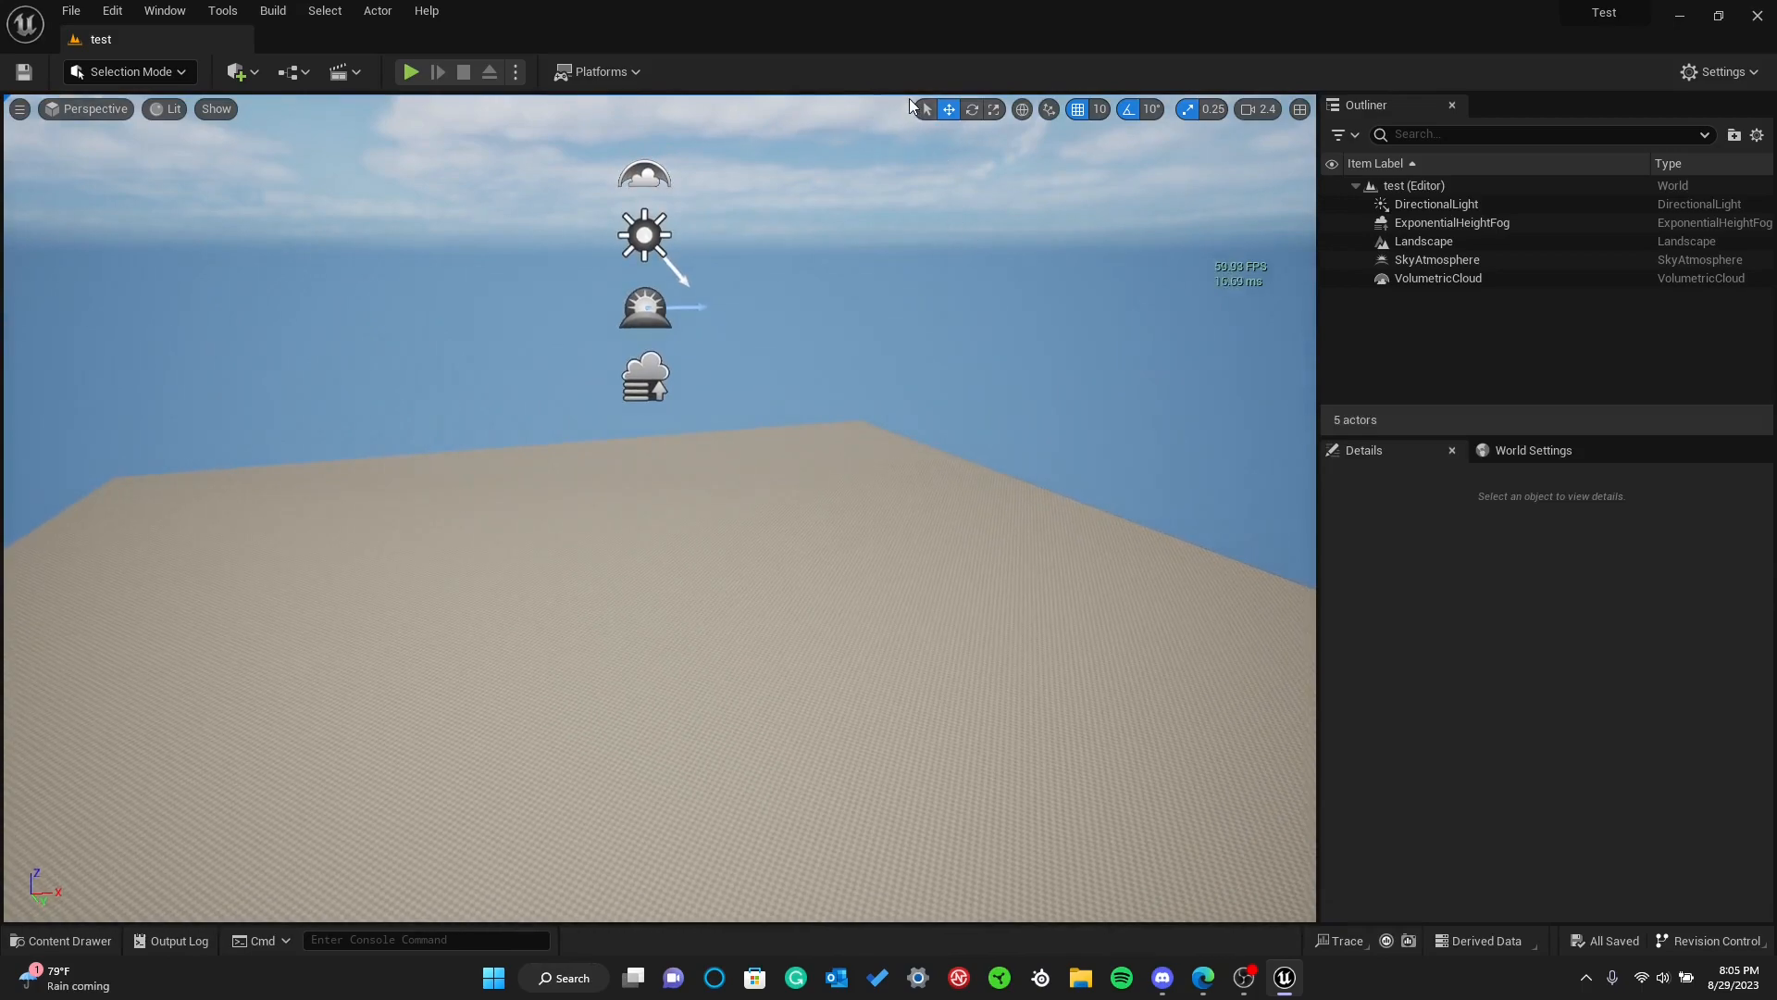
Create a new folder named Blueprints in the Content folder
{"action": "key", "text": "ctrl+space"}
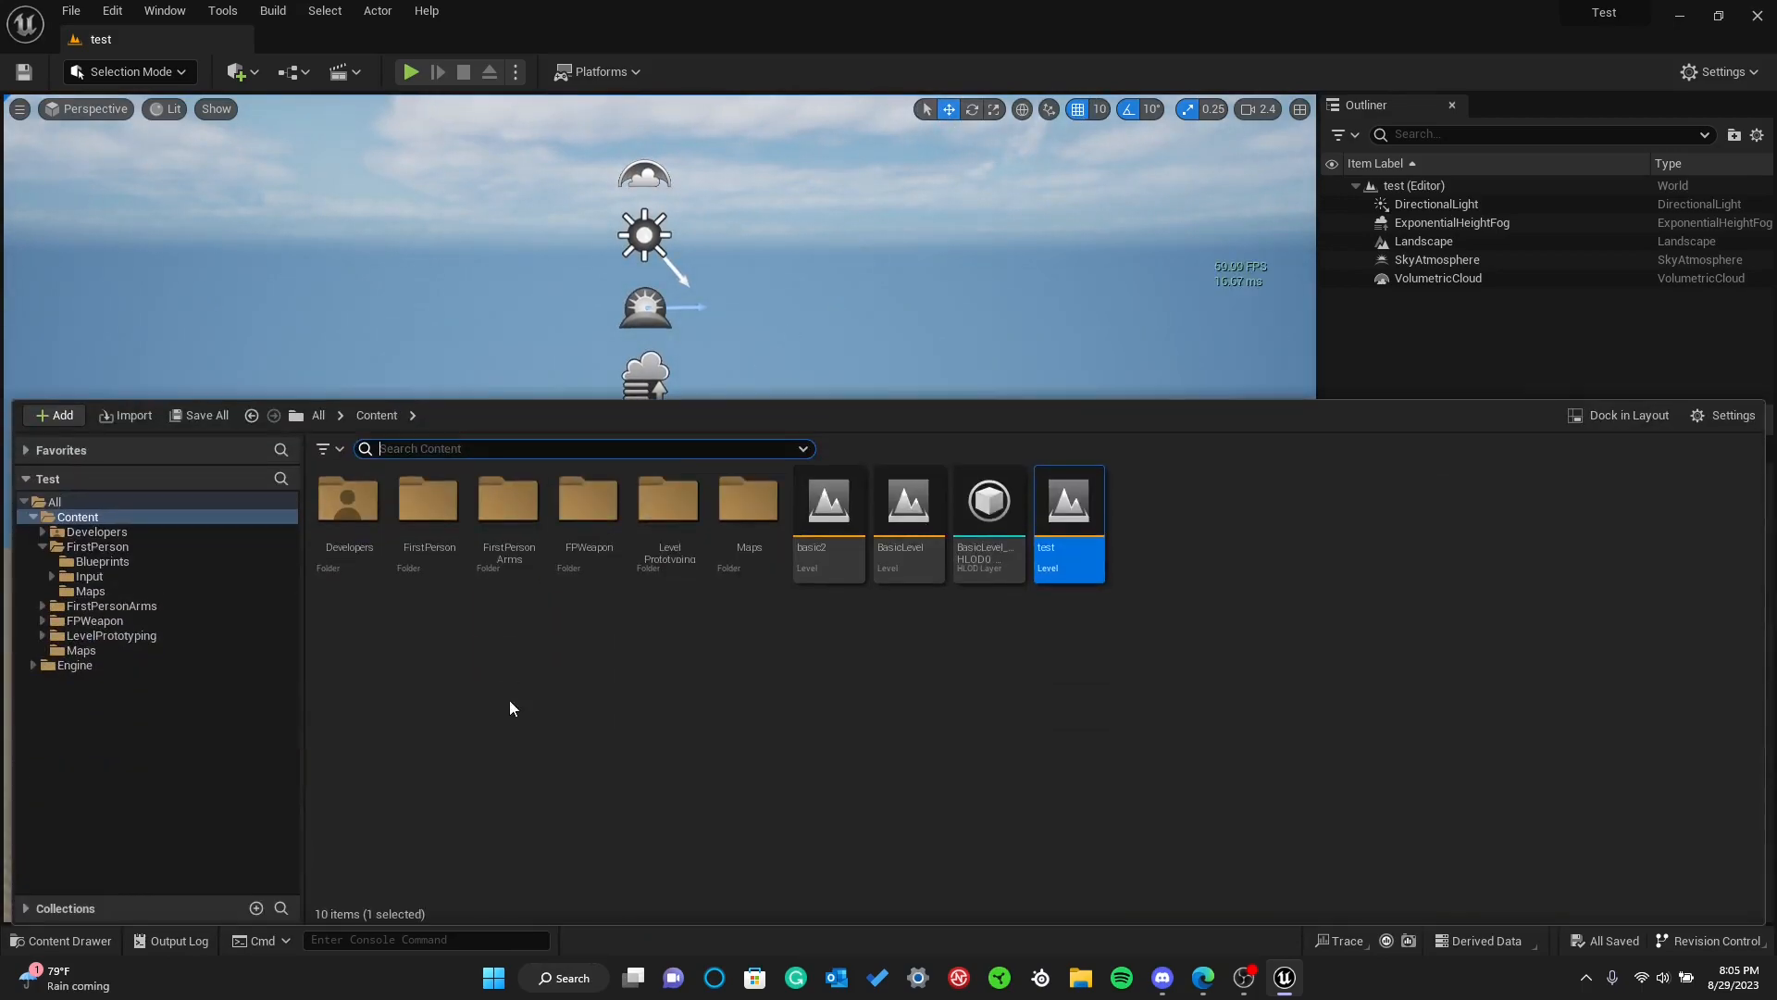
{"action": "right_click", "coordinate": [467, 707]}
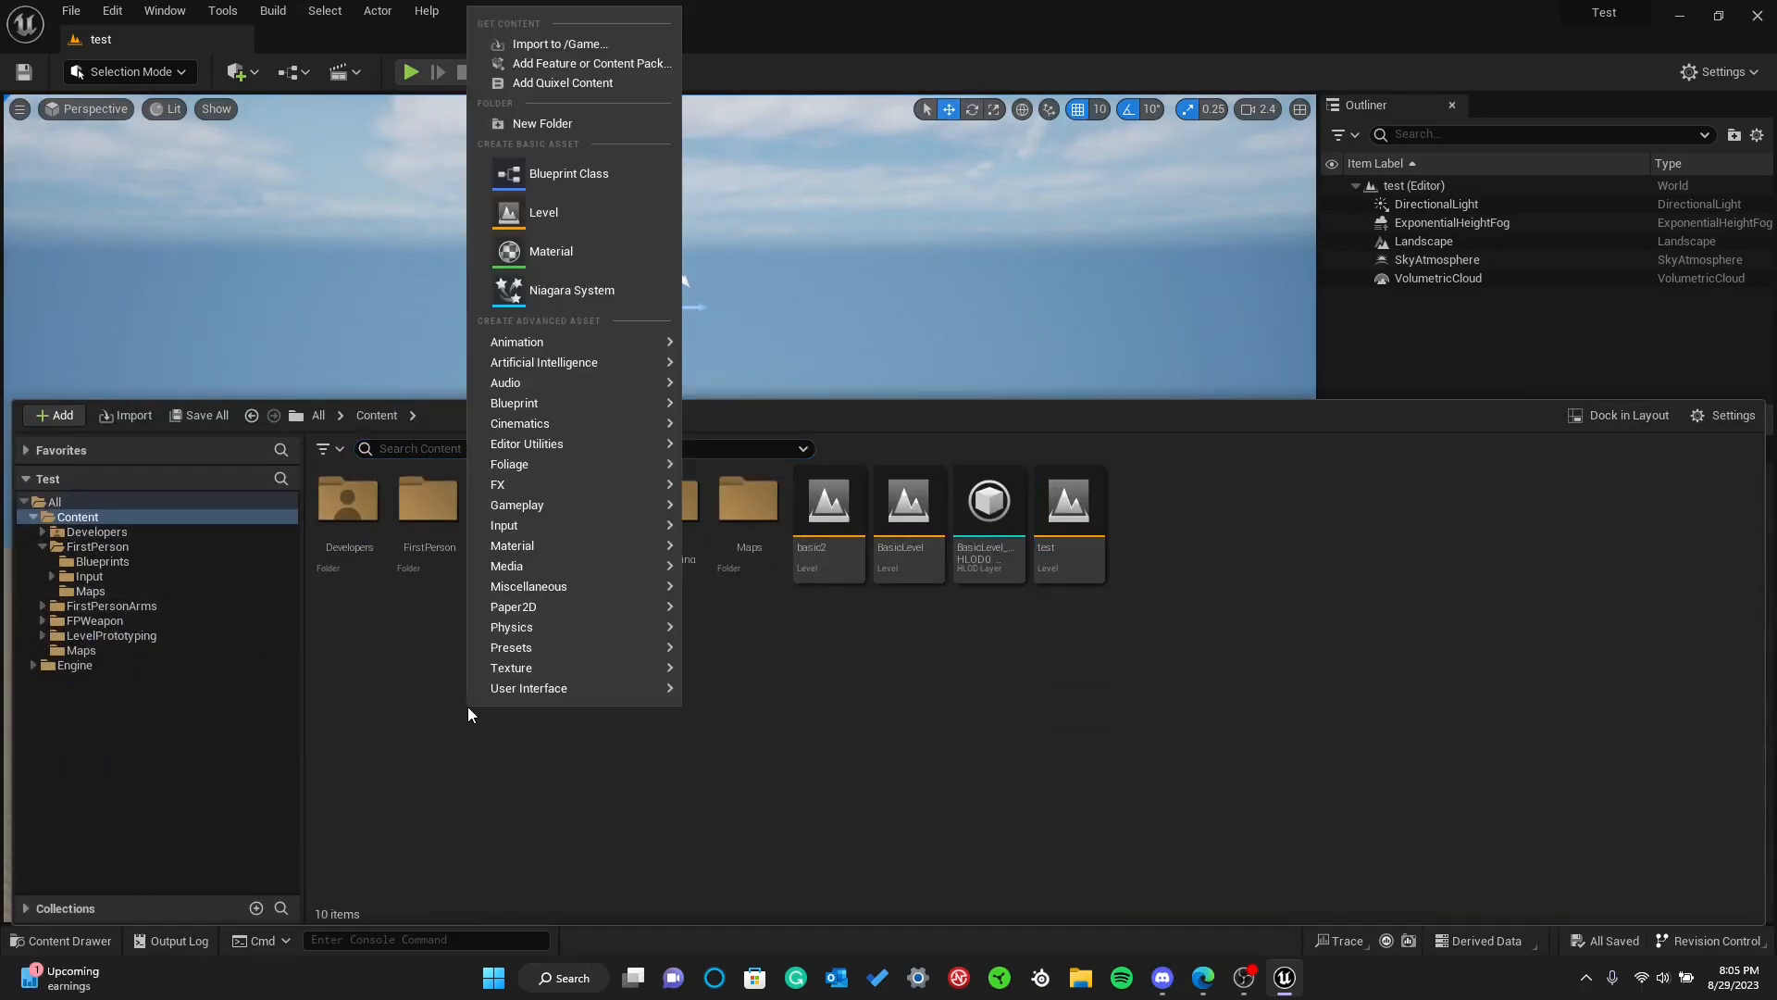
{"action": "left_click", "coordinate": [515, 125]}
{"action": "type", "text": "Blueprint"}
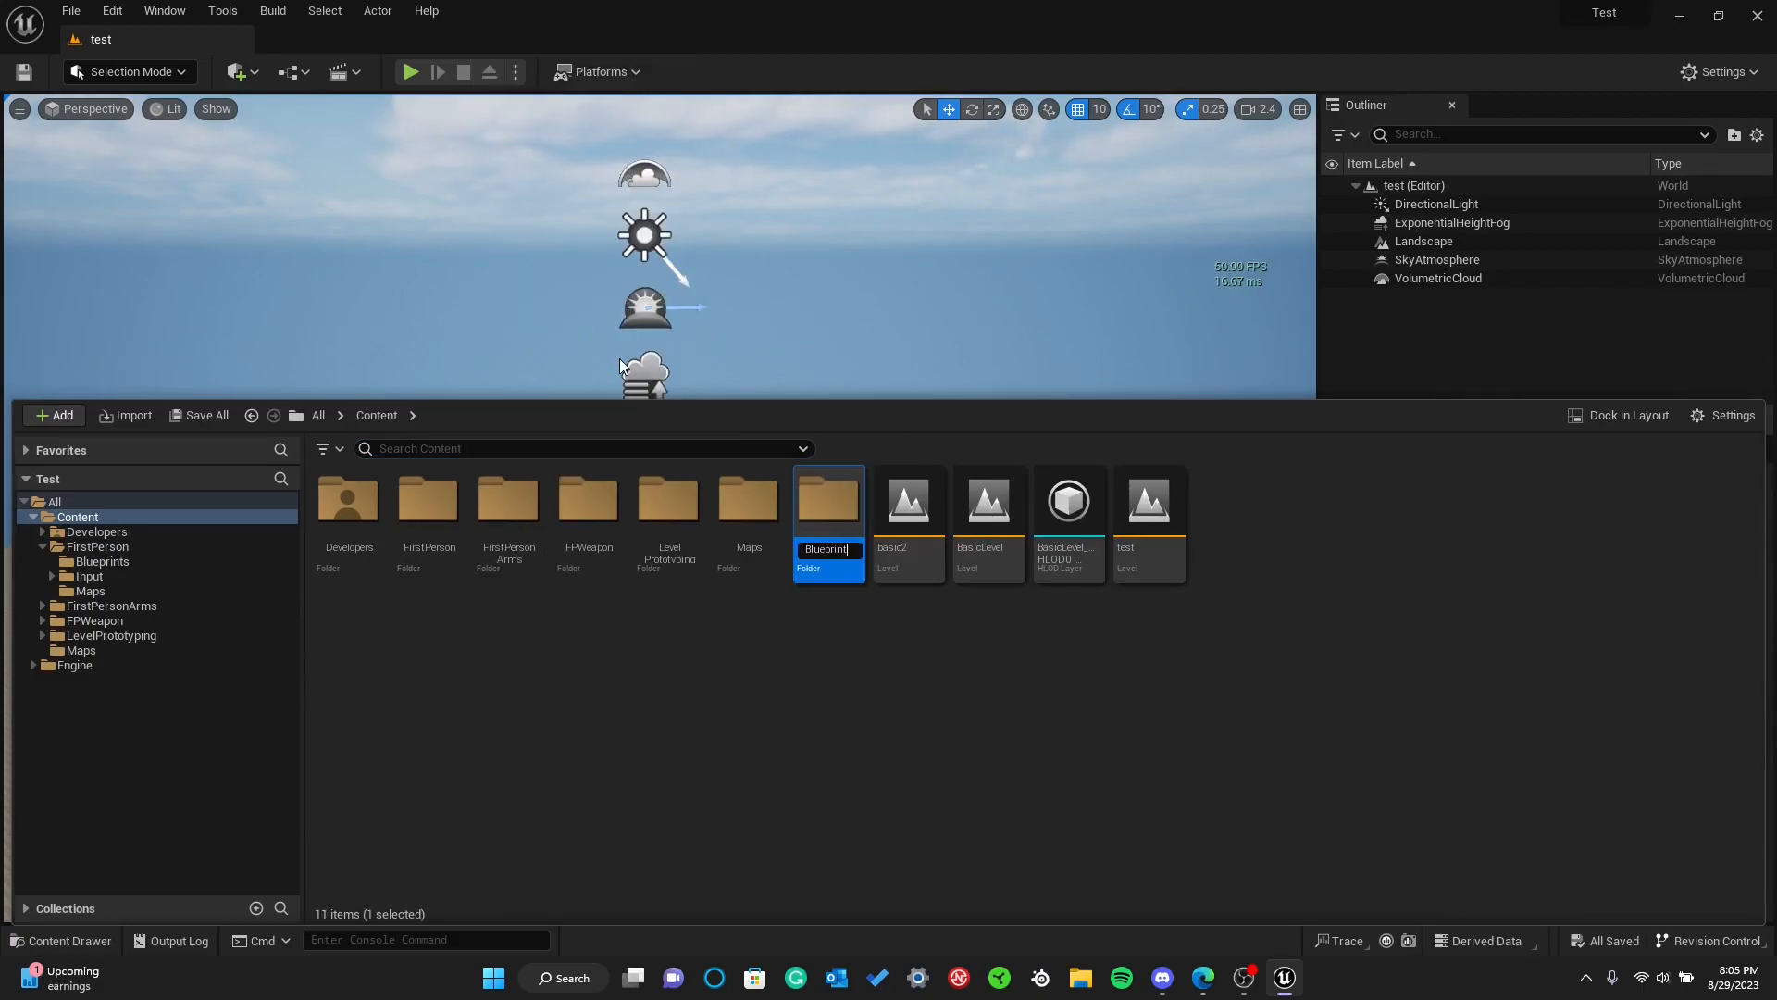
{"action": "type", "text": "s"}
{"action": "key", "text": "Return"}
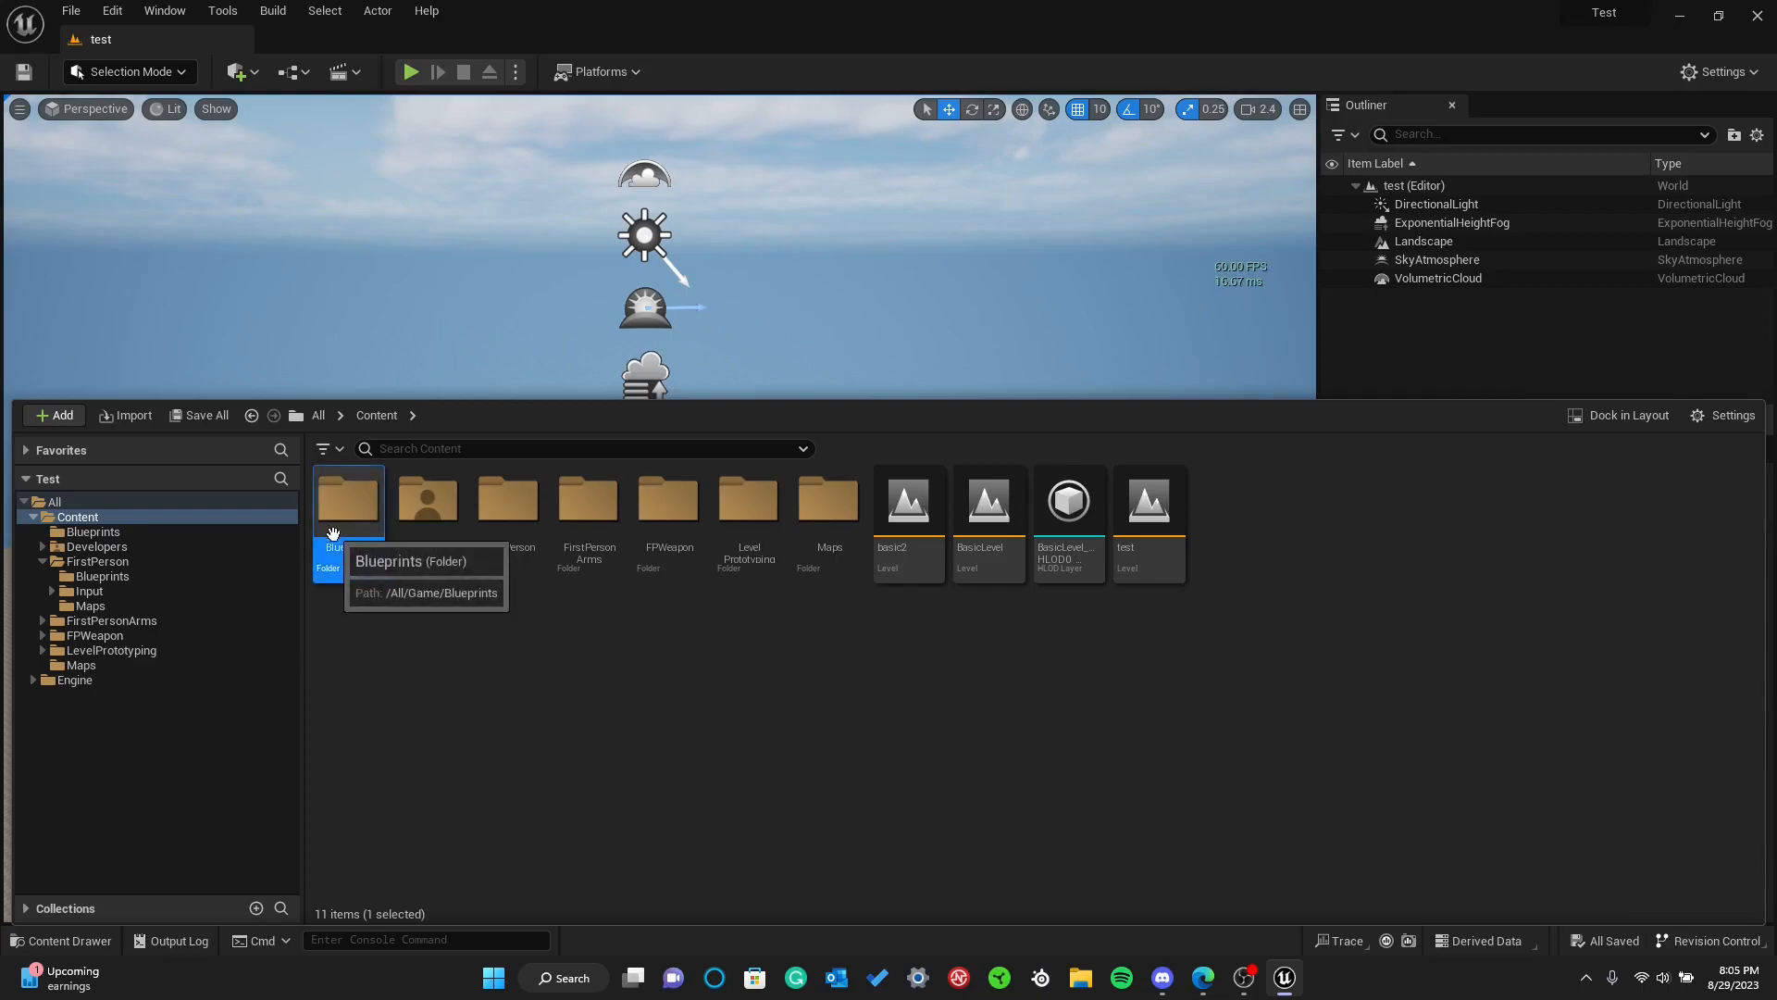
Create a Blueprint Class with Actor as its parent inside the Blueprints folder and name it test
{"action": "double_click", "coordinate": [361, 551]}
{"action": "right_click", "coordinate": [444, 592]}
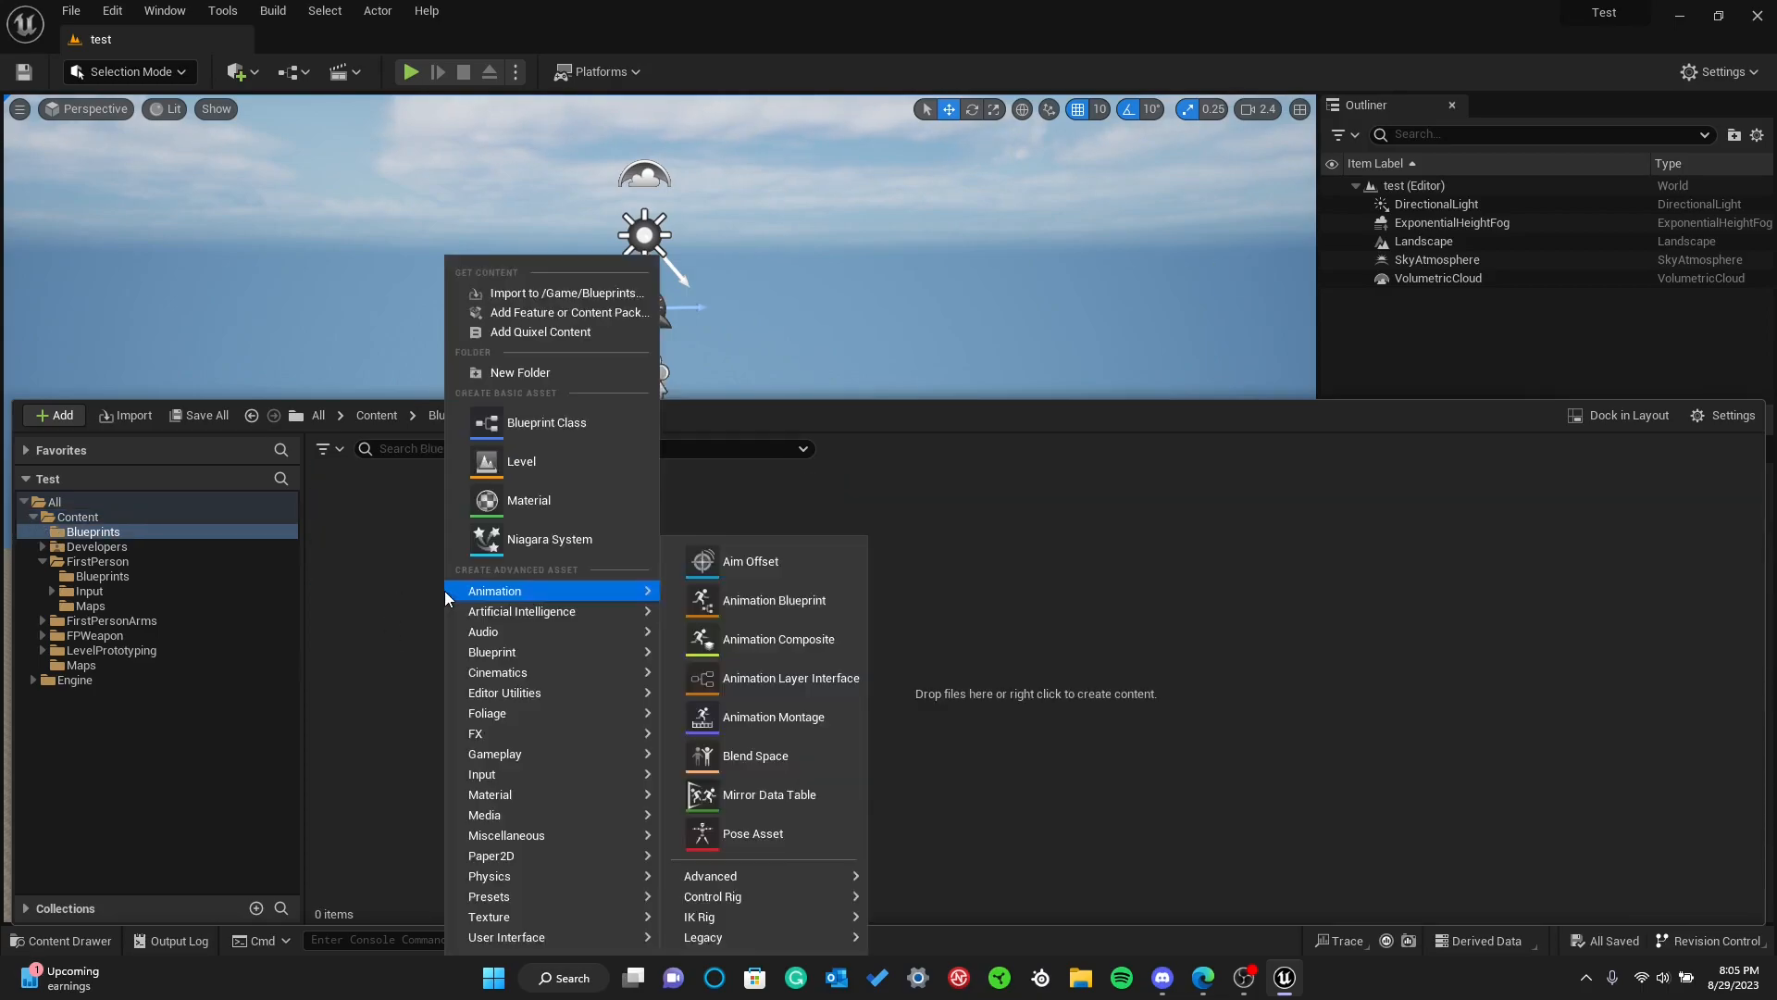
{"action": "left_click", "coordinate": [509, 420]}
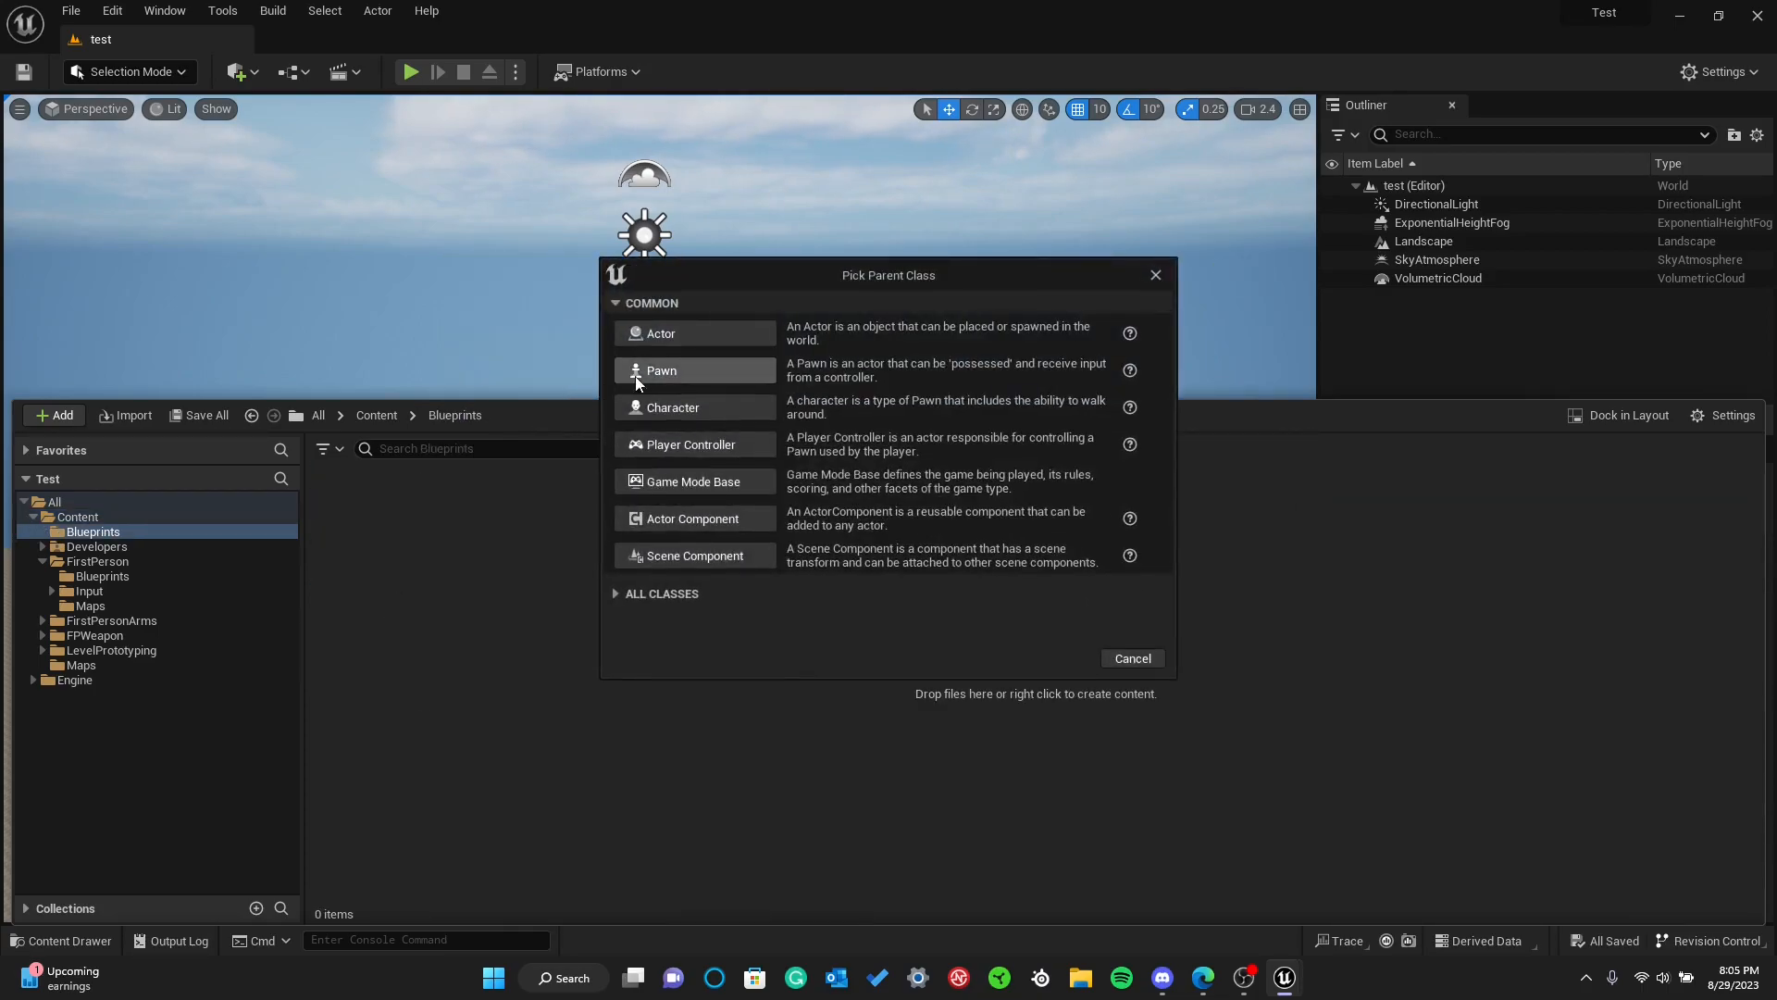
{"action": "left_click", "coordinate": [660, 333]}
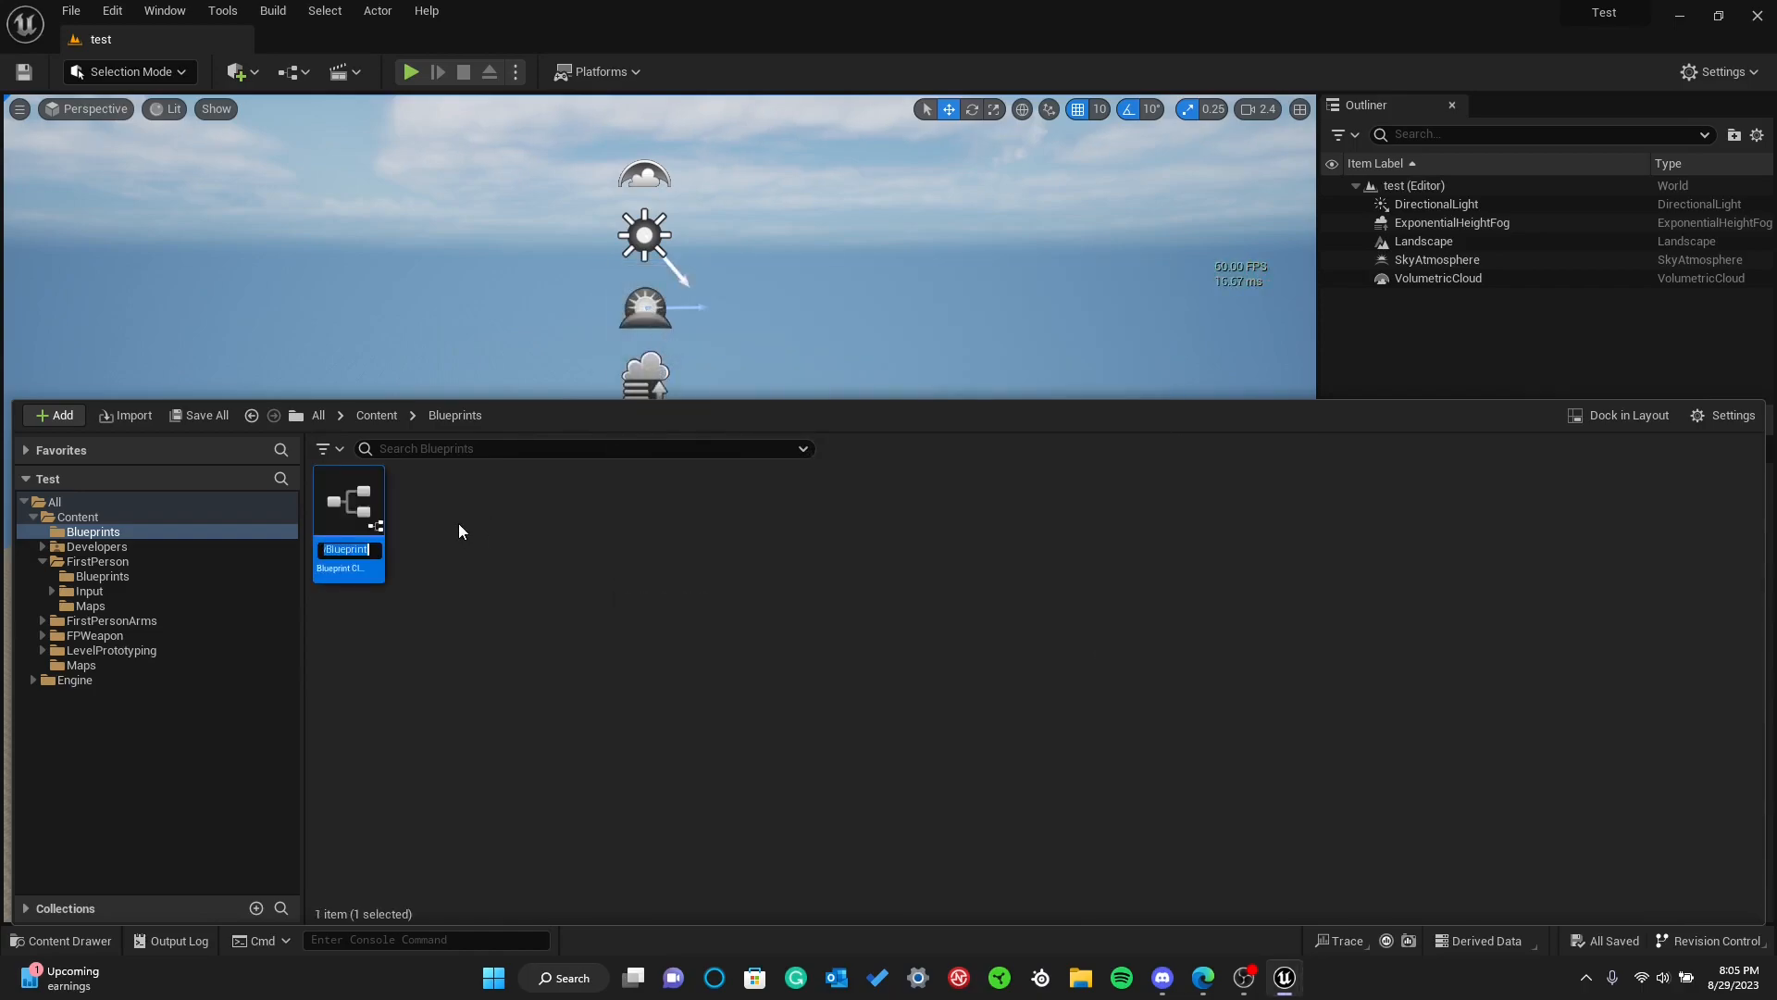
{"action": "type", "text": "test"}
{"action": "key", "text": "Return"}
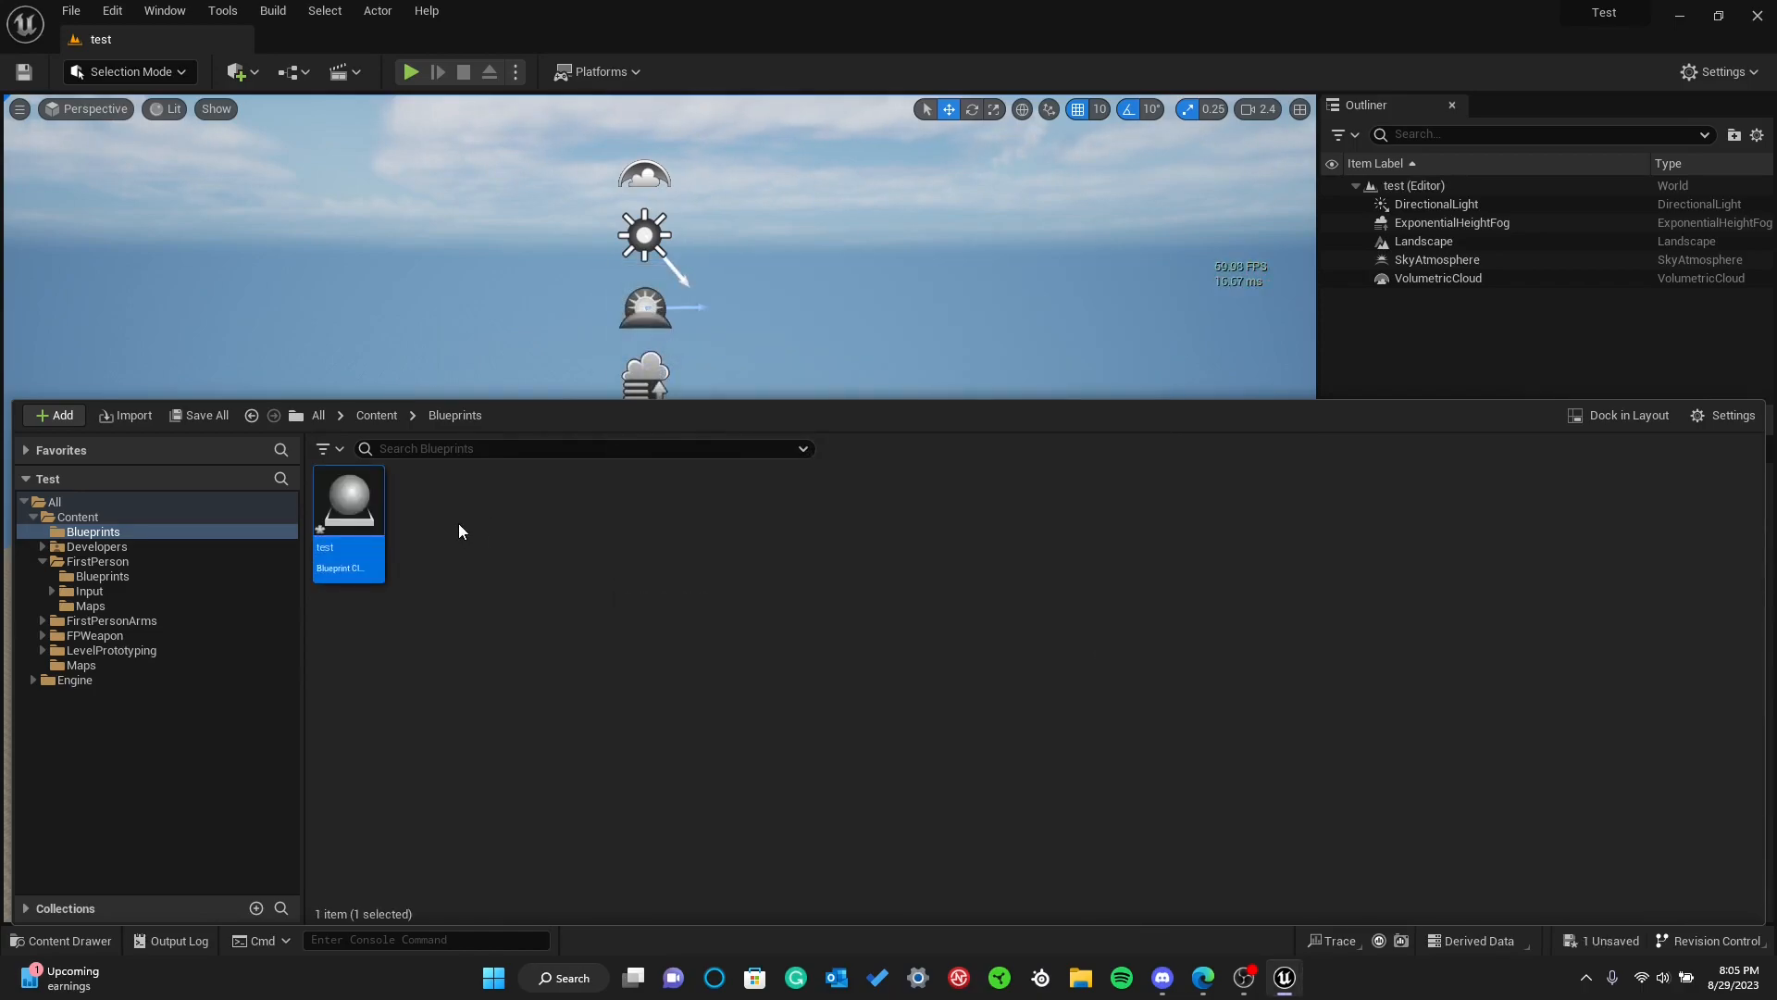
Open the test blueprint and add a Cube component named s
{"action": "double_click", "coordinate": [346, 551]}
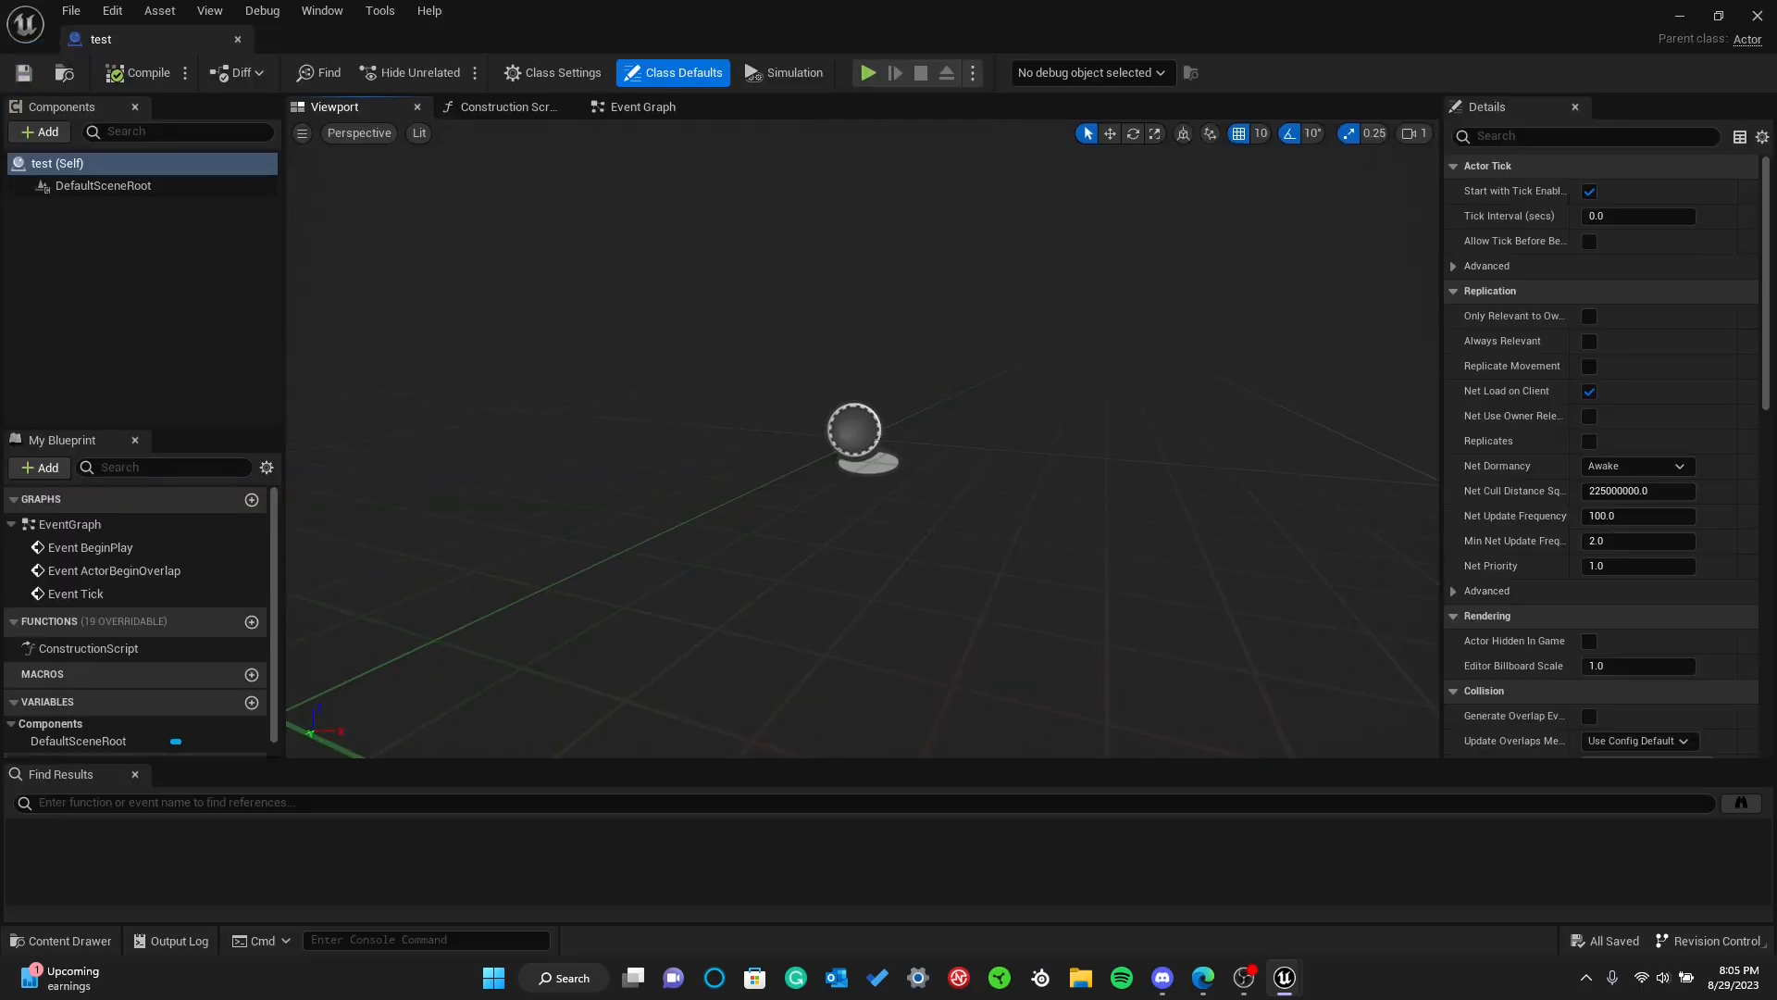
{"action": "left_click", "coordinate": [38, 133]}
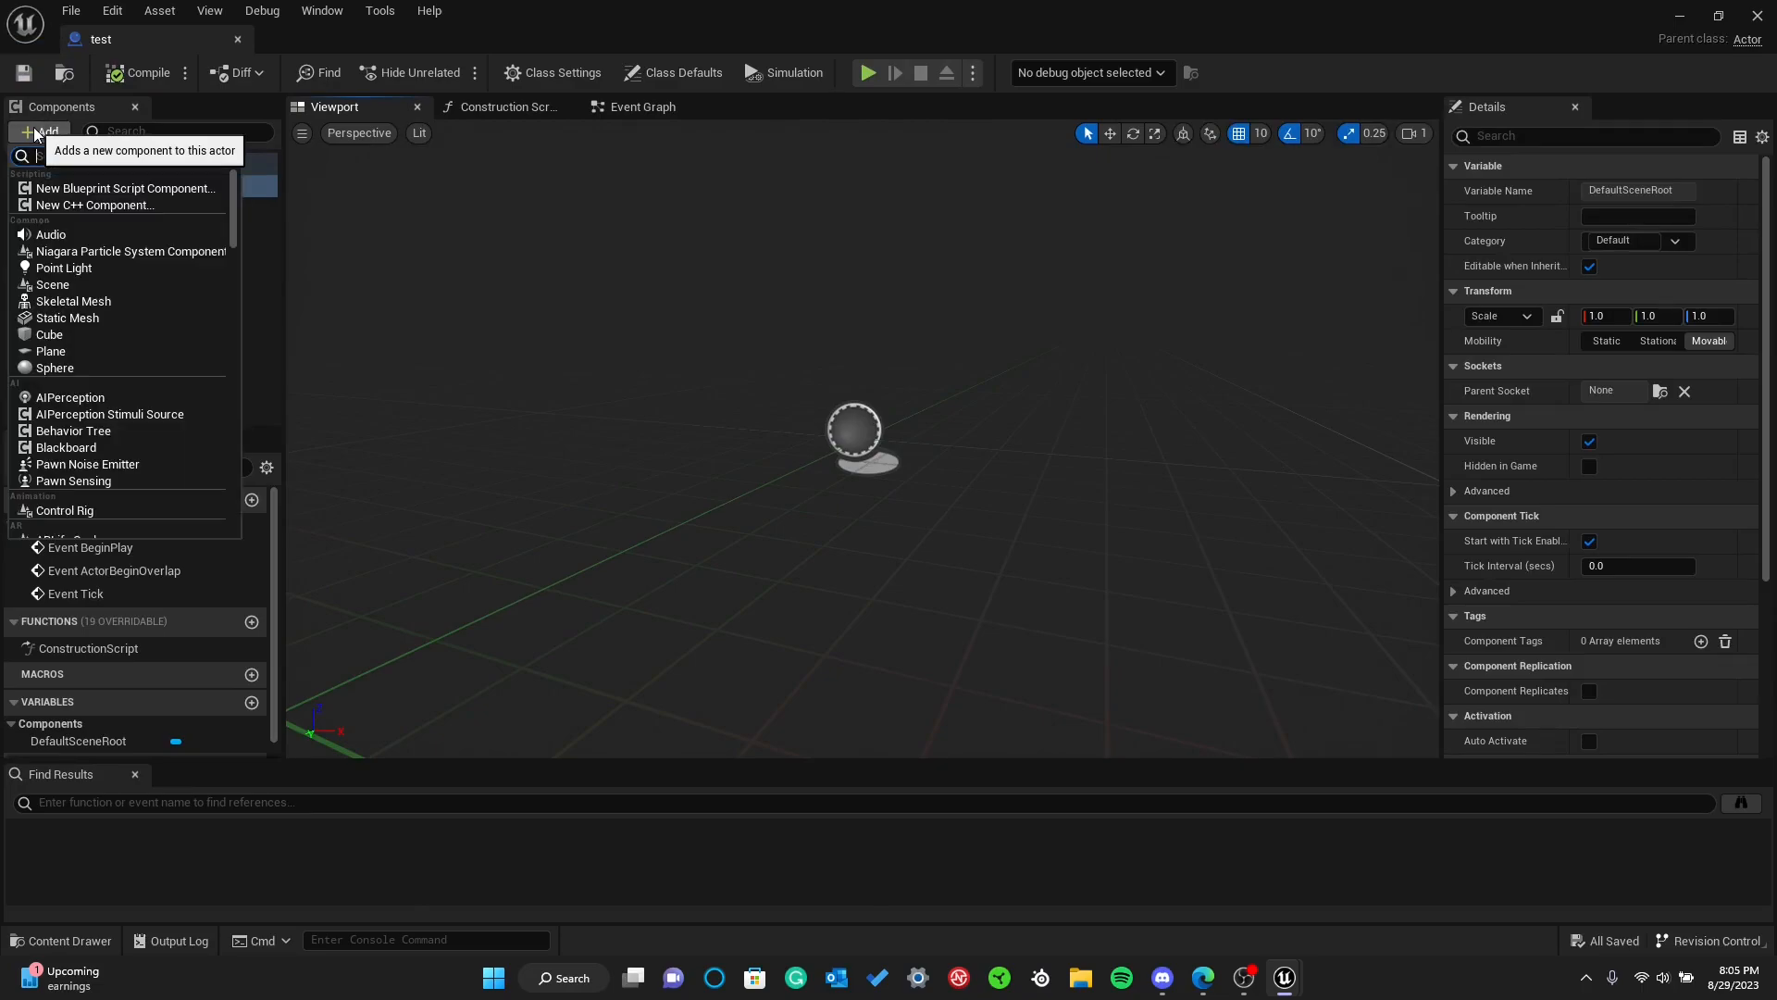
{"action": "left_click", "coordinate": [49, 335]}
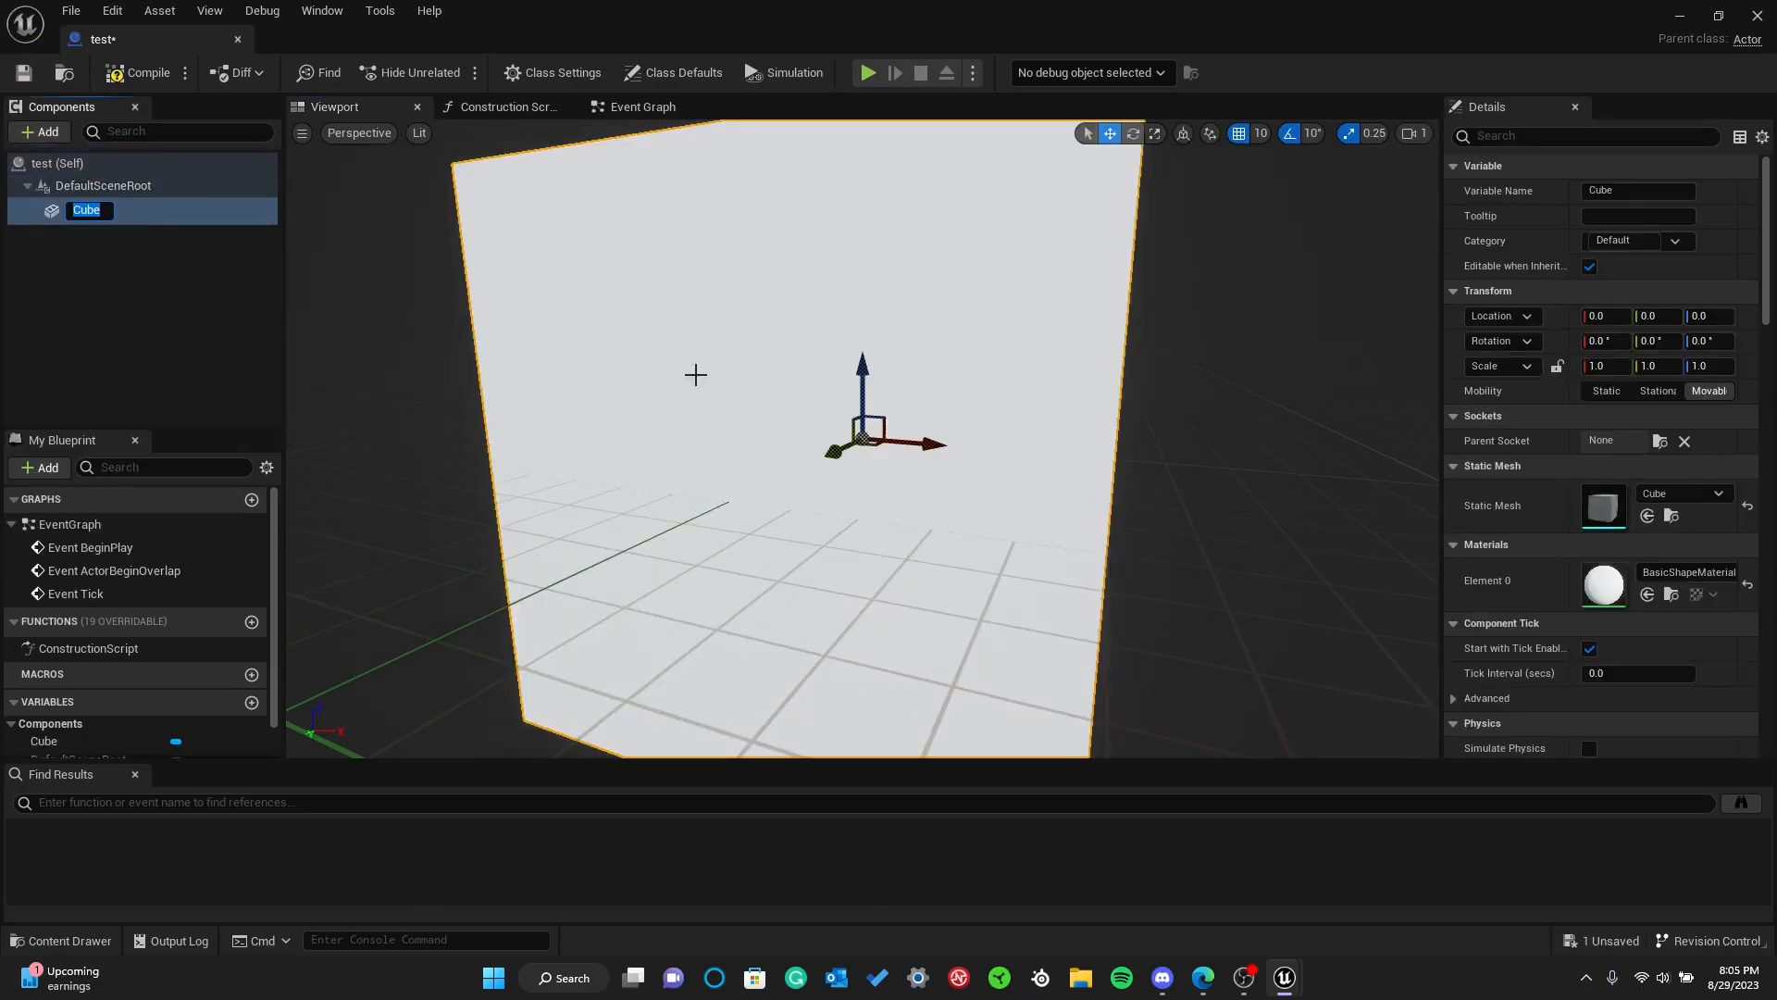
{"action": "type", "text": "s"}
Scale the cube component uniformly to 0.75 and save the blueprint
{"action": "left_click", "coordinate": [1133, 134]}
{"action": "left_click", "coordinate": [1155, 133]}
{"action": "left_click_drag", "start_coordinate": [863, 439], "coordinate": [833, 463]}
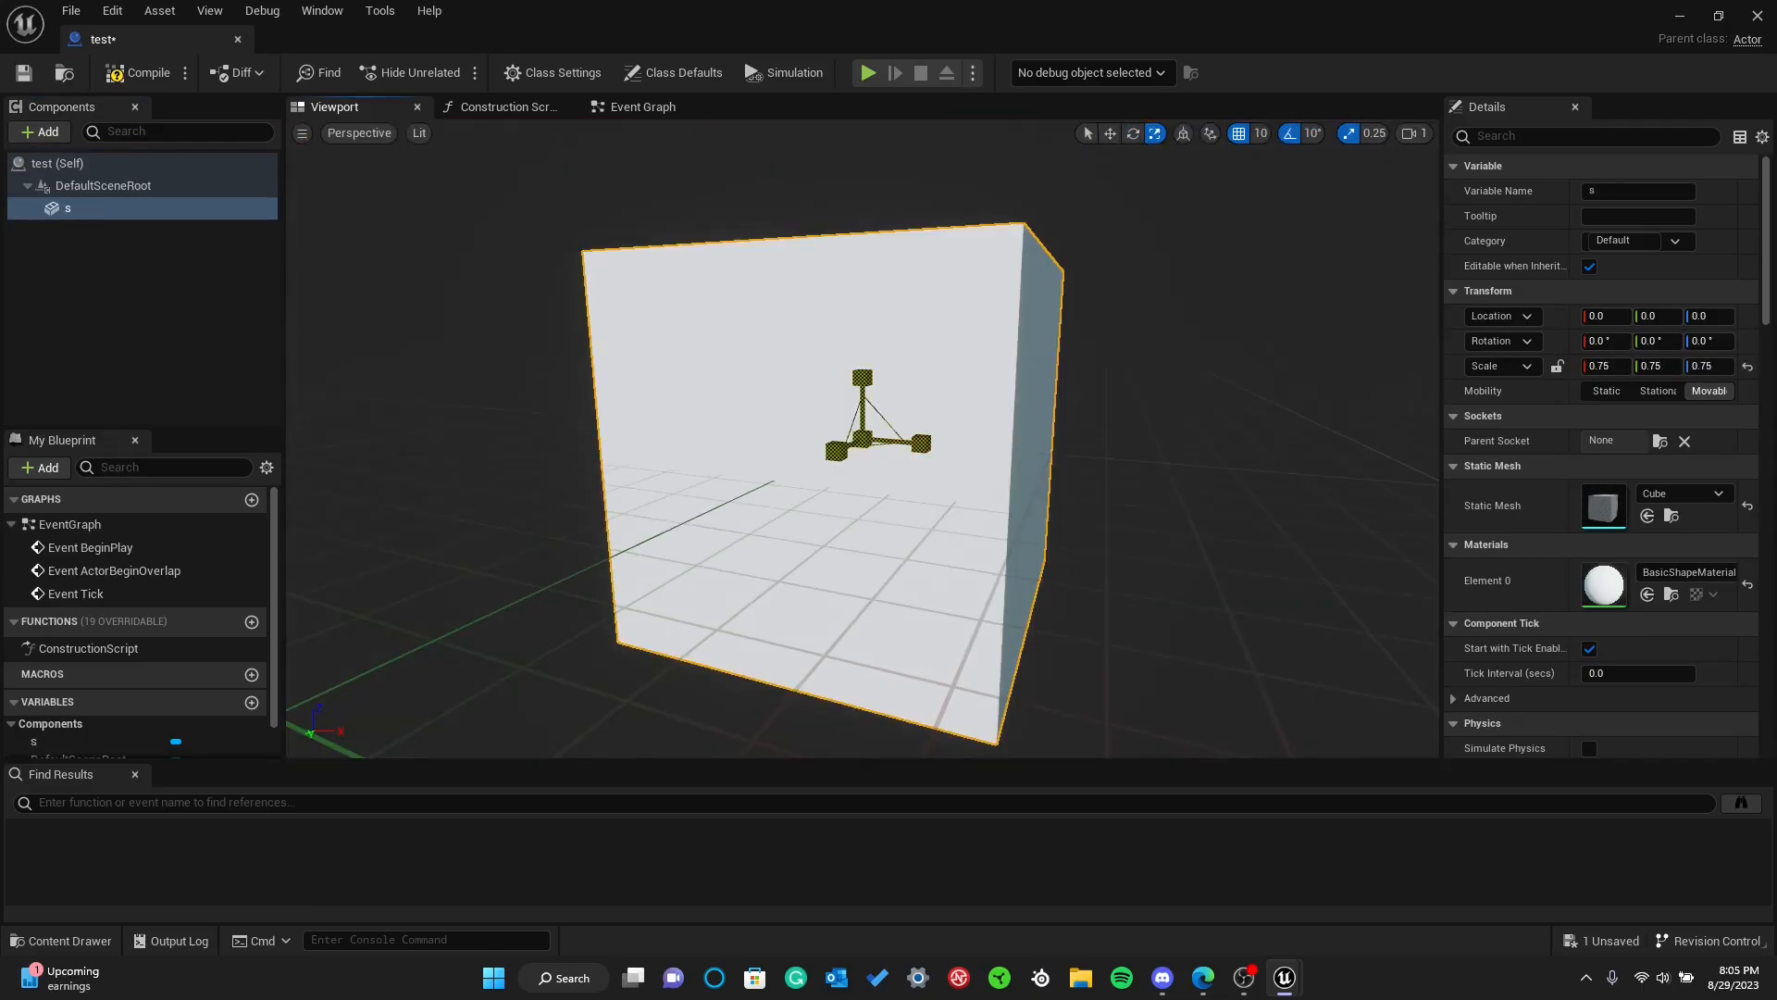
{"action": "left_click", "coordinate": [23, 72]}
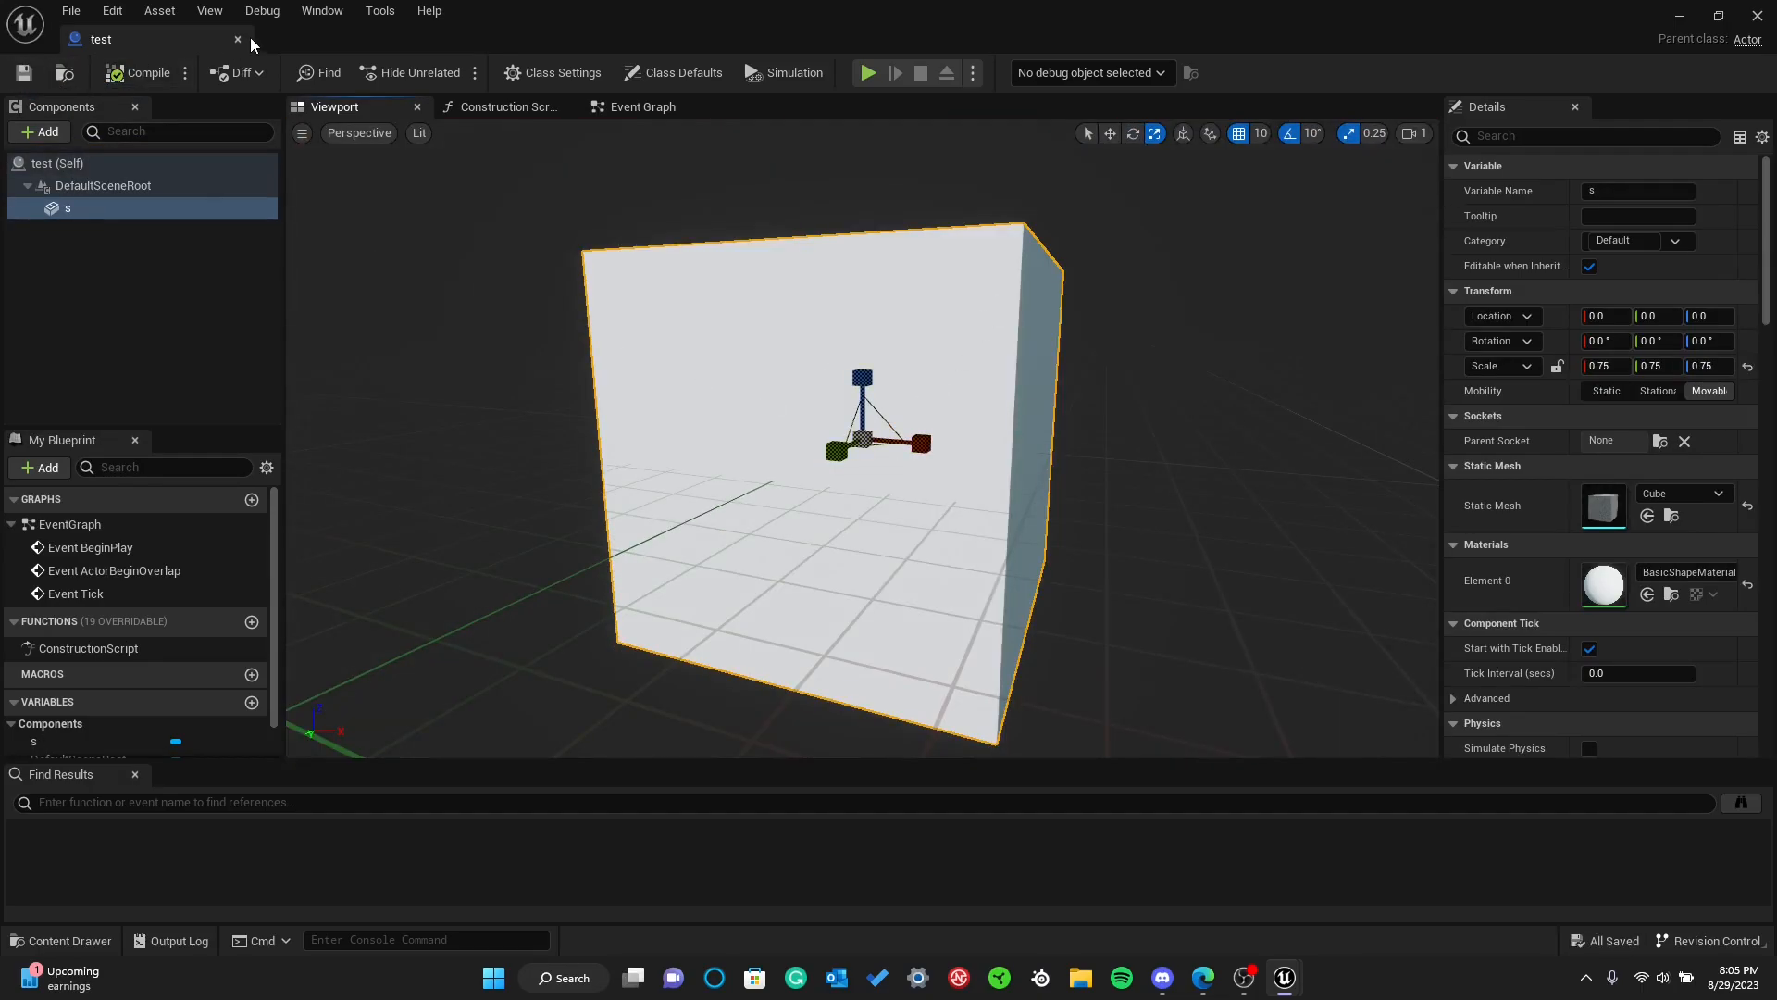
Close the blueprint editor and place the test blueprint in the level at about X -120, Y 100, Z 360
{"action": "left_click", "coordinate": [237, 39]}
{"action": "key", "text": "ctrl+space"}
{"action": "left_click_drag", "start_coordinate": [357, 514], "coordinate": [536, 407]}
{"action": "right_click_drag", "start_coordinate": [536, 408], "coordinate": [595, 500]}
{"action": "key", "text": "w"}
{"action": "key", "text": "d"}
{"action": "key", "text": "w"}
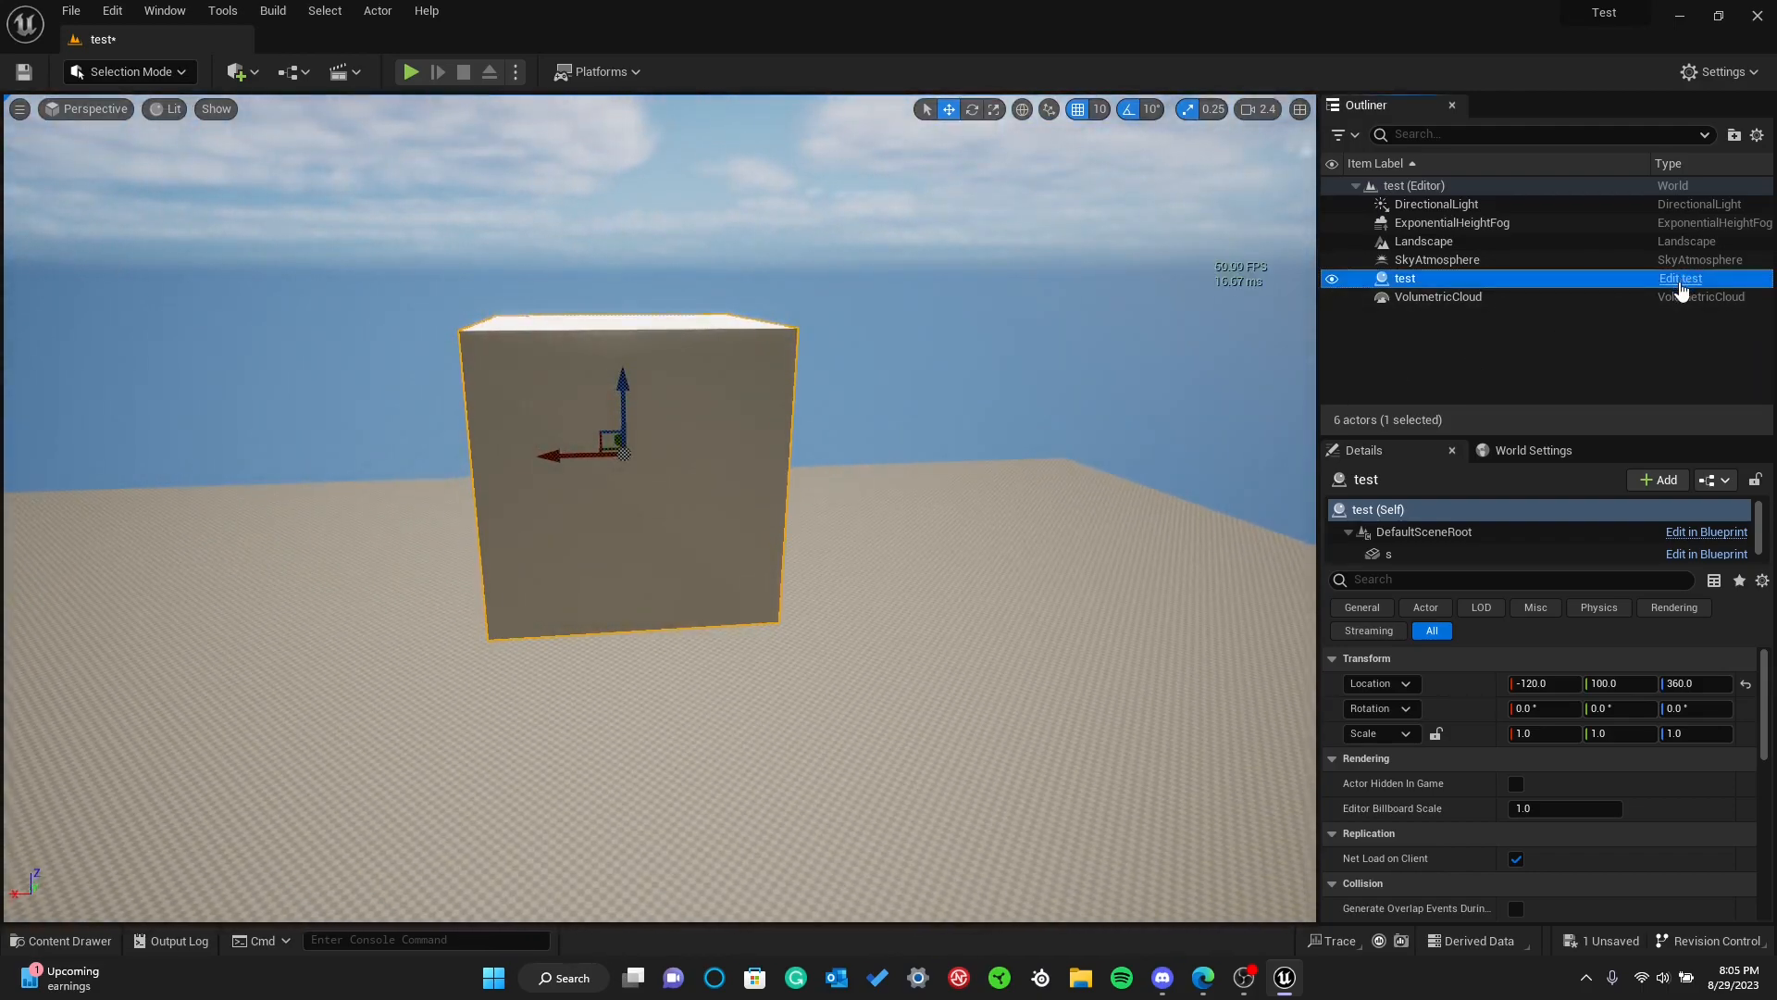
Open the placed test actor's blueprint to view its Event Graph, close it and look at the cube in the level
{"action": "left_click", "coordinate": [1680, 277]}
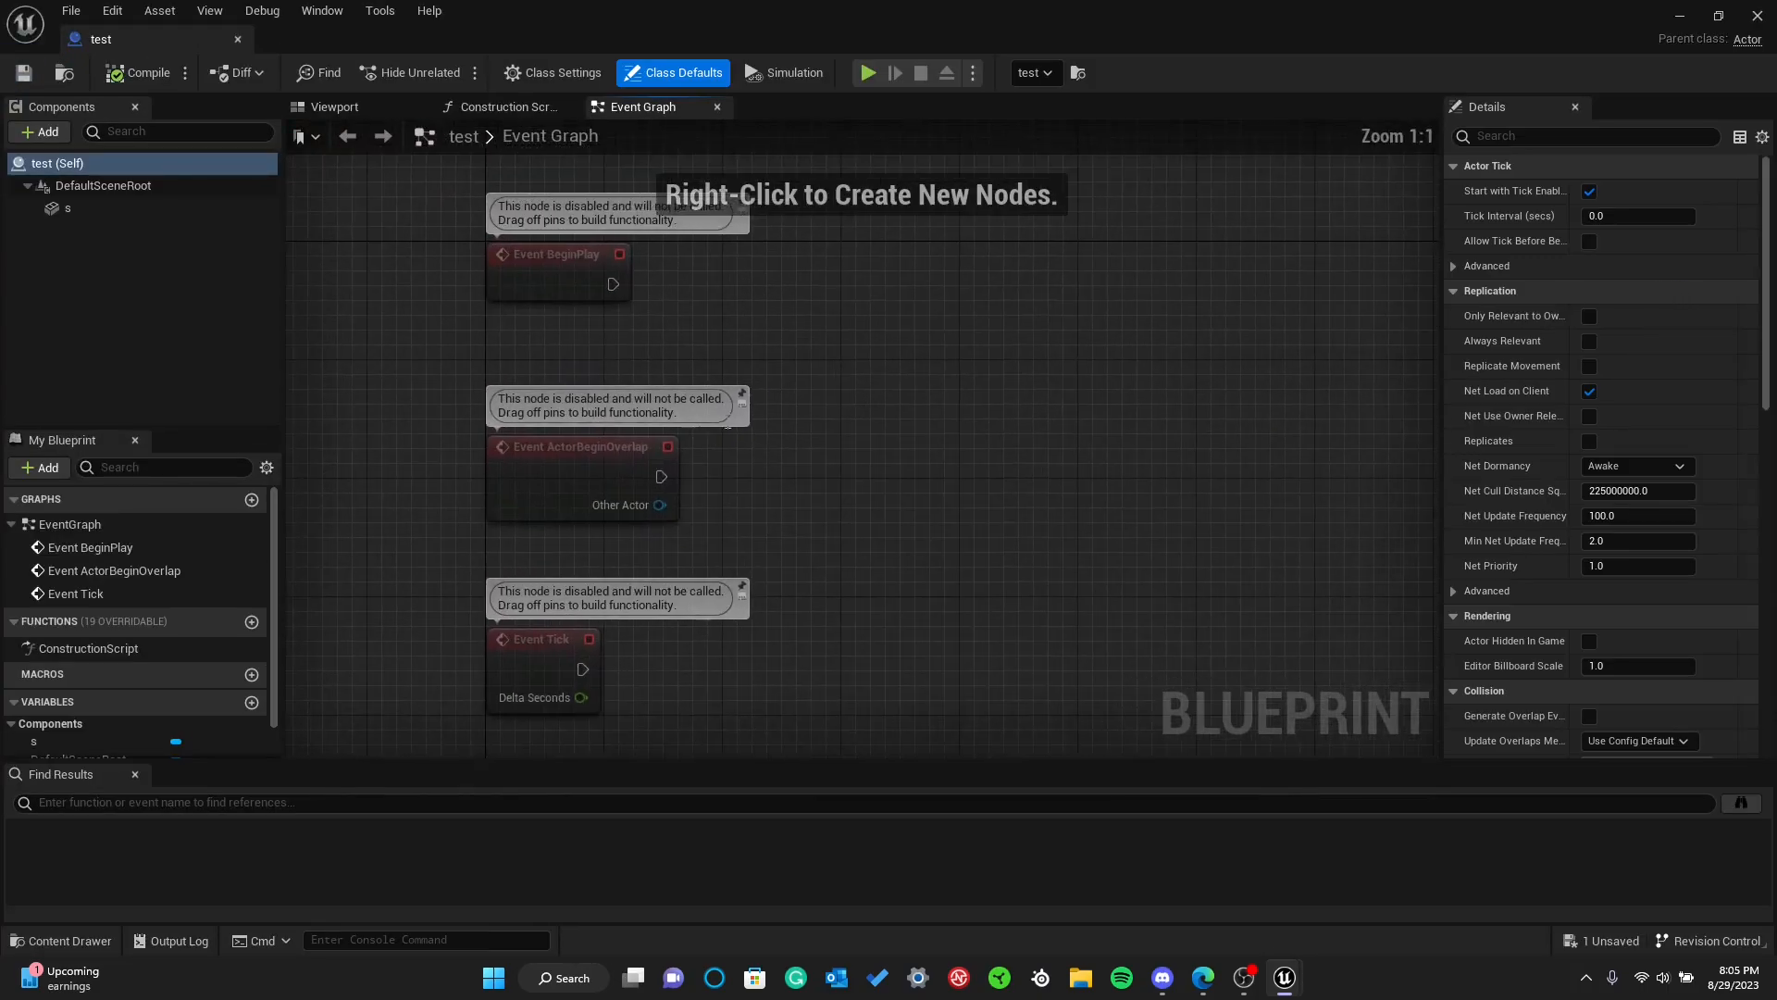
{"action": "left_click", "coordinate": [238, 40]}
{"action": "right_click_drag", "start_coordinate": [518, 371], "coordinate": [1036, 333]}
{"action": "key", "text": "w"}
{"action": "right_click_drag", "start_coordinate": [775, 255], "coordinate": [754, 331]}
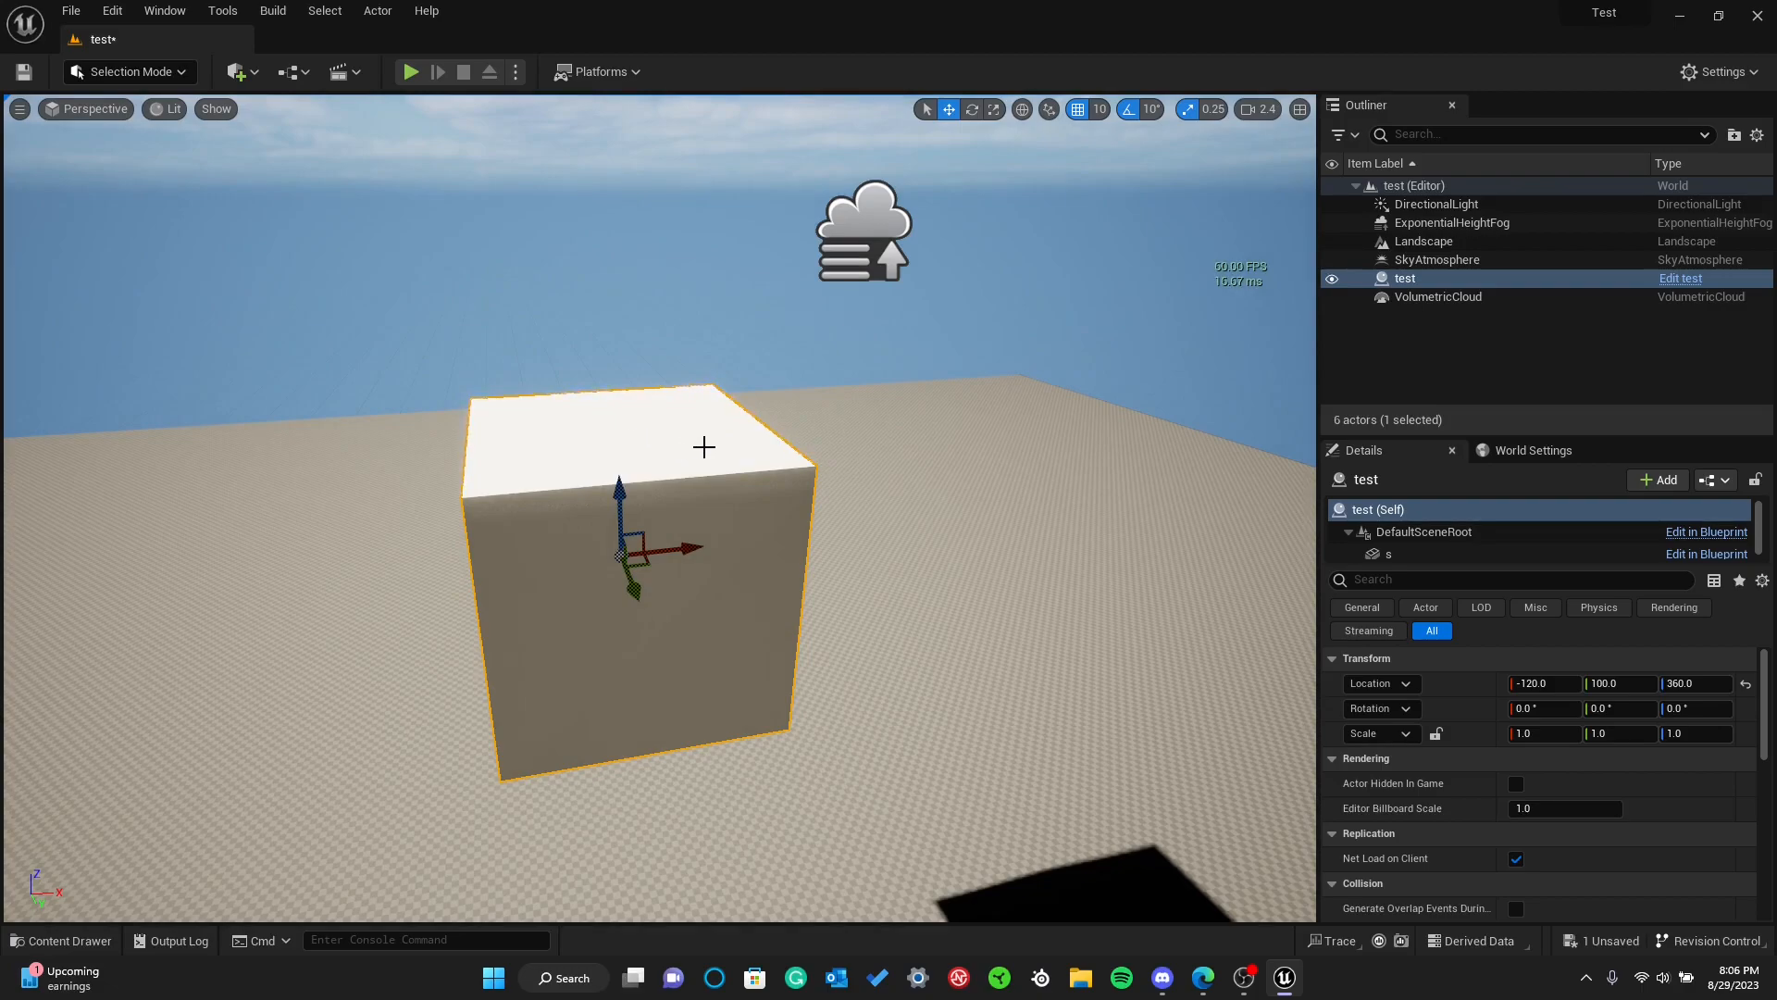
Cycle through the rotate and scale gizmos, and move the test cube to X -110, Y 100, Z 370
{"action": "key", "text": "e"}
{"action": "key", "text": "r"}
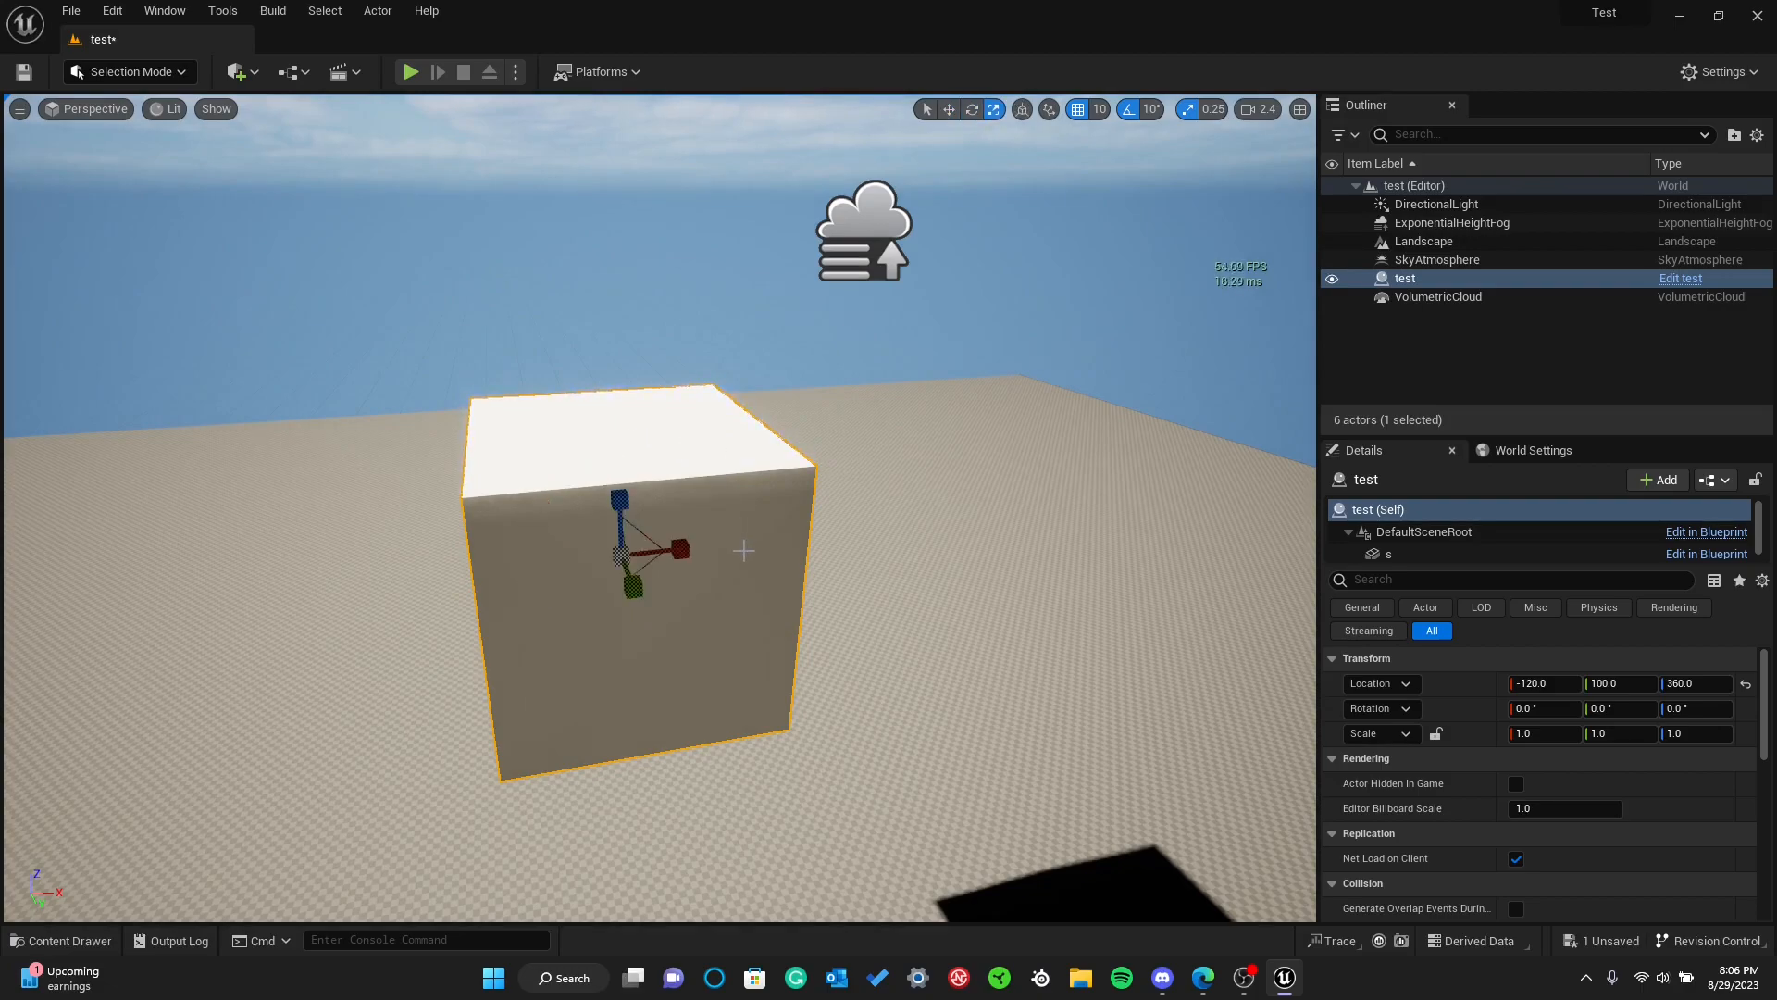
{"action": "key", "text": "e"}
{"action": "key", "text": "w"}
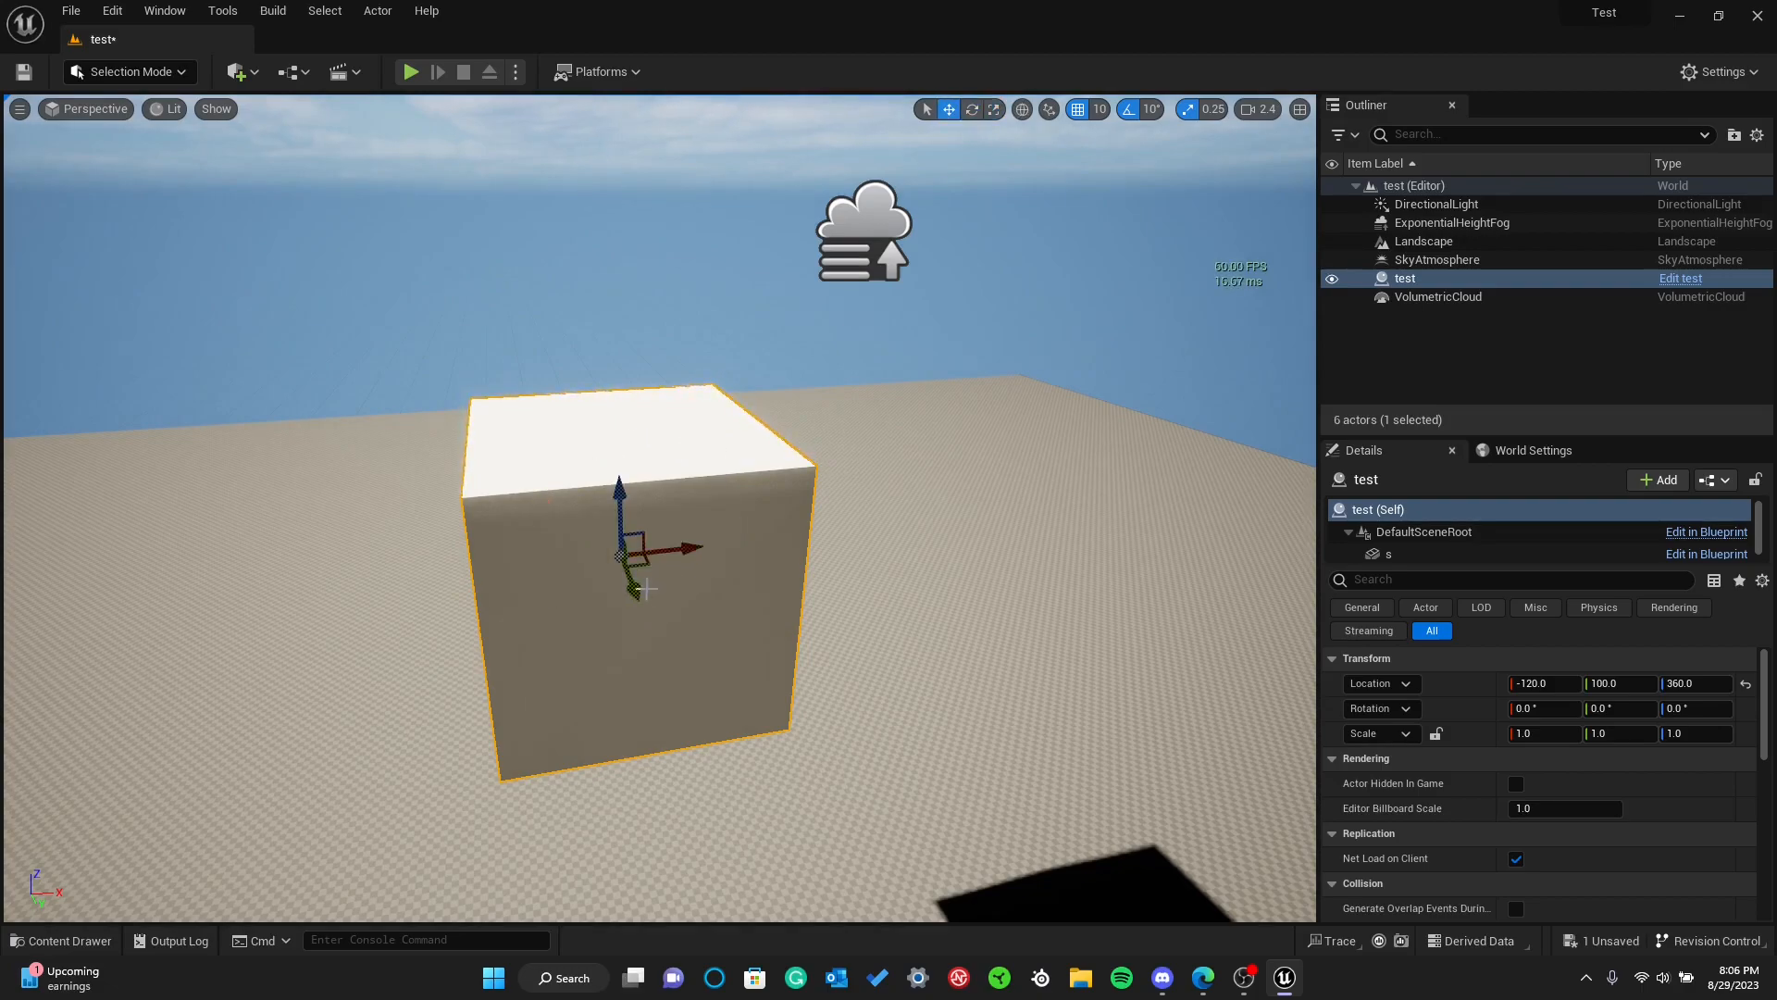
{"action": "left_click_drag", "start_coordinate": [678, 557], "coordinate": [675, 435]}
Try rotating the cube around each of its three axes, and undo the rotations
{"action": "key", "text": "e"}
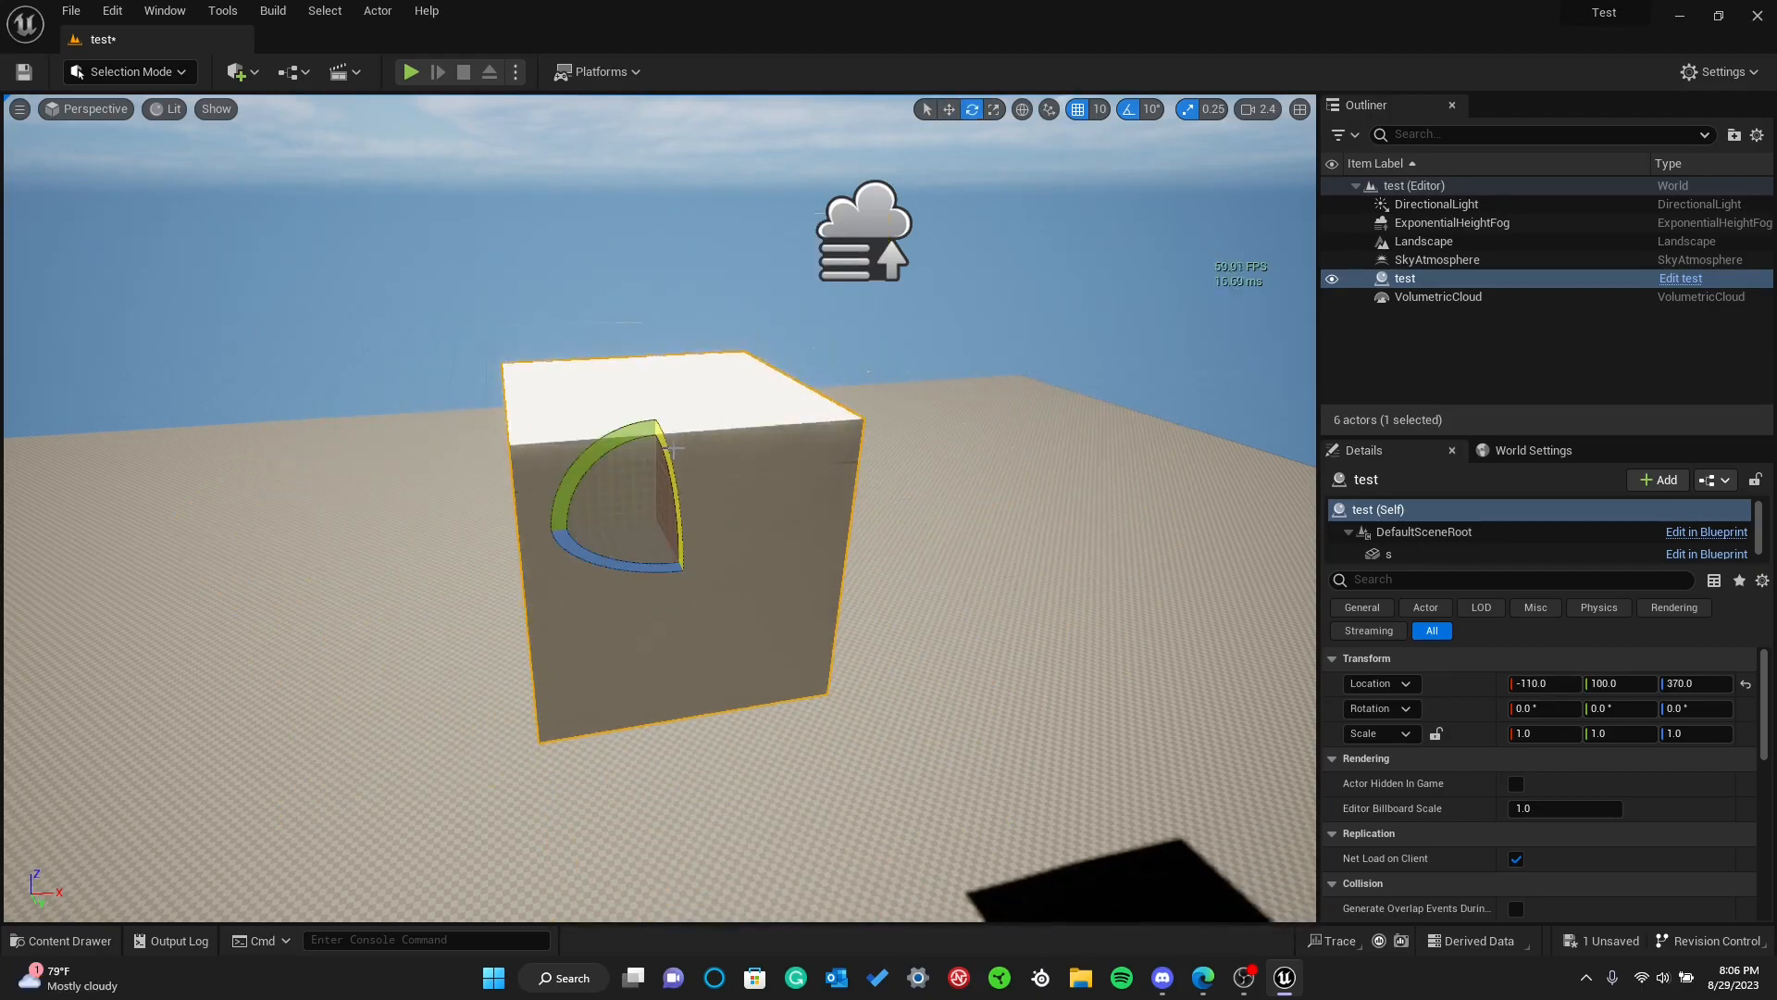
{"action": "mouse_move", "coordinate": [571, 478]}
{"action": "left_mouse_down"}
{"action": "mouse_move", "coordinate": [647, 491]}
{"action": "mouse_move", "coordinate": [582, 483]}
{"action": "left_mouse_up"}
{"action": "left_click_drag", "start_coordinate": [585, 555], "coordinate": [615, 537]}
{"action": "left_click_drag", "start_coordinate": [669, 457], "coordinate": [668, 451]}
{"action": "key", "text": "ctrl+z"}
{"action": "key", "text": "ctrl+z"}
{"action": "key", "text": "ctrl+z"}
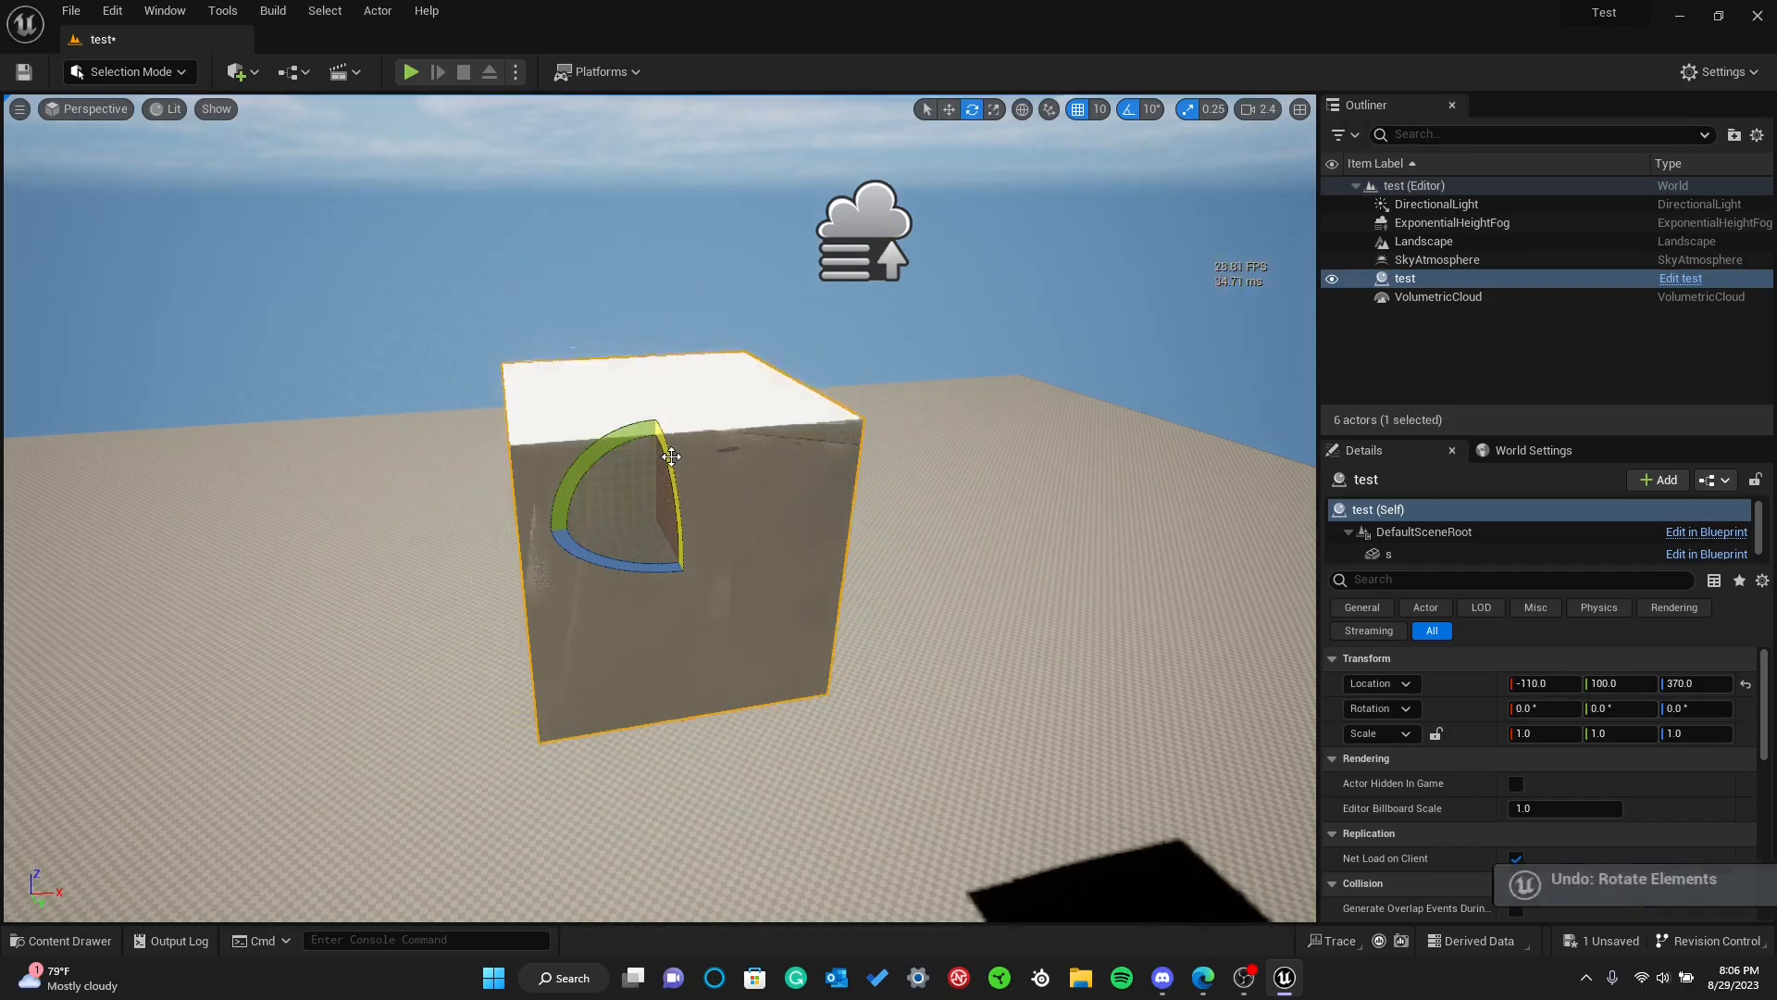
Try scaling the cube along single axes to X 0.75 and Z 1.25, and undo the scaling
{"action": "key", "text": "r"}
{"action": "mouse_move", "coordinate": [646, 468]}
{"action": "left_mouse_down"}
{"action": "mouse_move", "coordinate": [648, 398]}
{"action": "mouse_move", "coordinate": [650, 455]}
{"action": "left_mouse_up"}
{"action": "left_click_drag", "start_coordinate": [713, 513], "coordinate": [700, 518]}
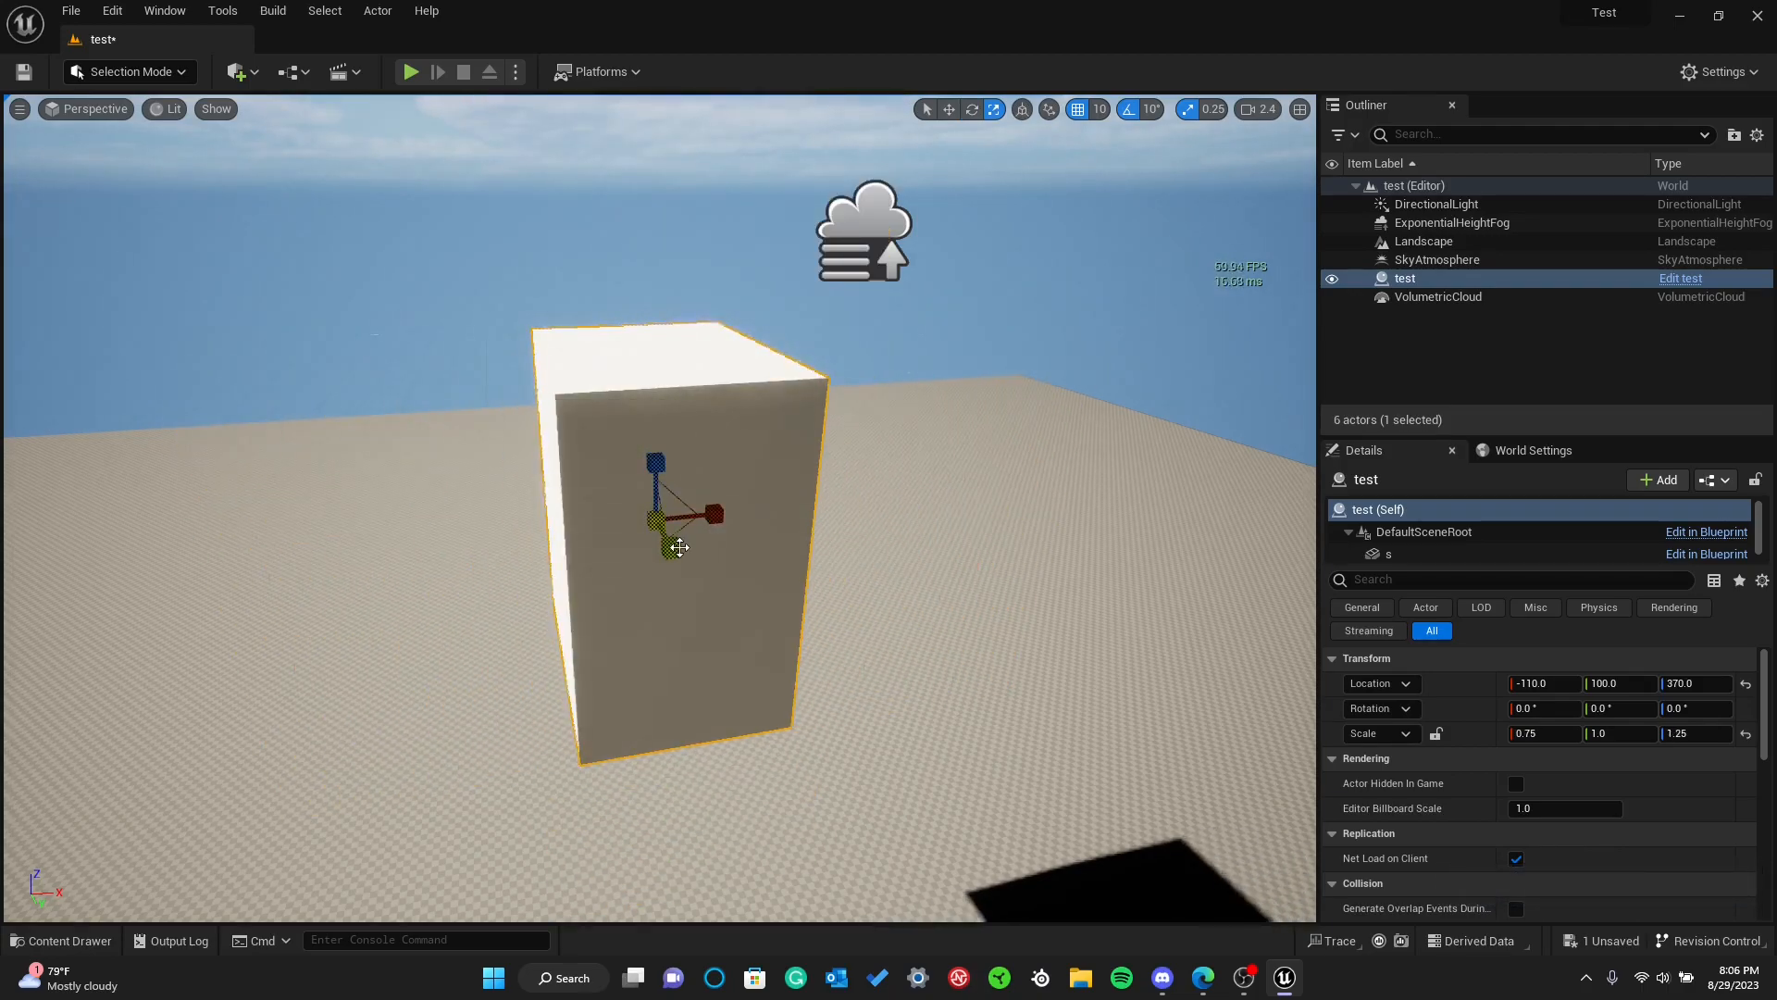
{"action": "key", "text": "ctrl+z"}
{"action": "right_click_drag", "start_coordinate": [492, 499], "coordinate": [398, 537]}
{"action": "key", "text": "ctrl+z"}
{"action": "key", "text": "ctrl+z"}
Try scaling the cube along Y and Z together to 1.5, and undo the scaling
{"action": "key", "text": "a"}
{"action": "key", "text": "d"}
{"action": "key", "text": "w"}
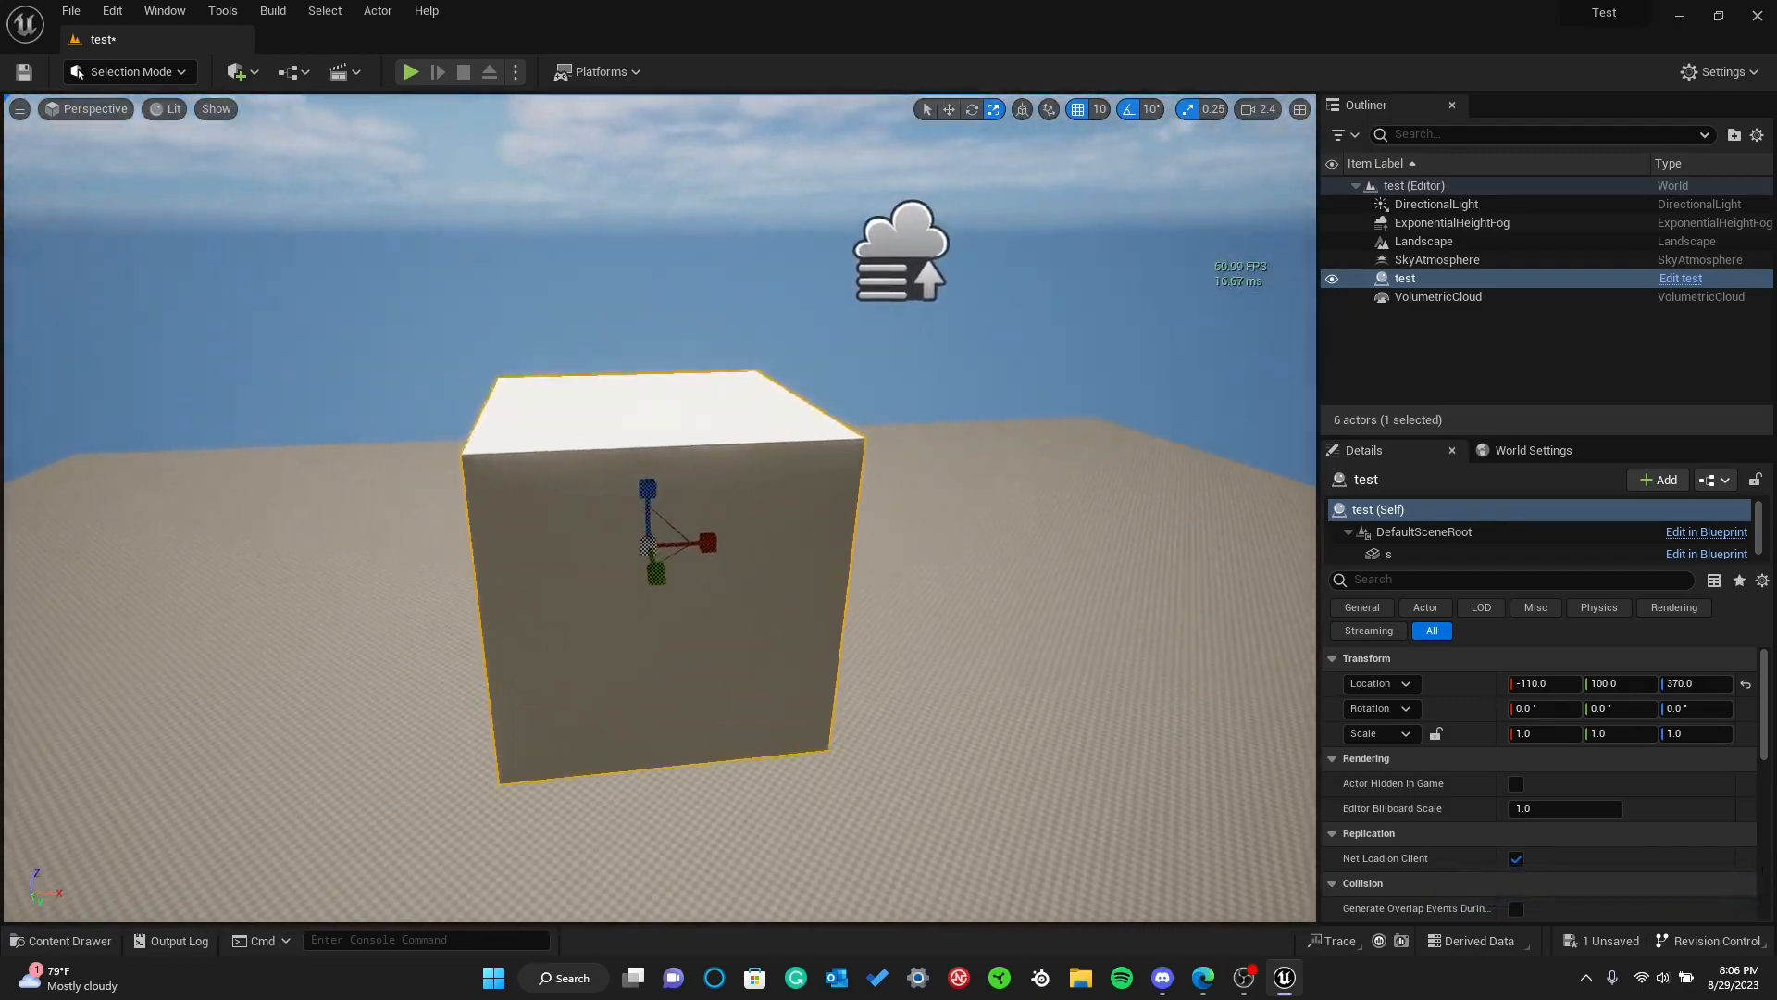
{"action": "right_click_drag", "start_coordinate": [625, 520], "coordinate": [833, 523]}
{"action": "left_click_drag", "start_coordinate": [625, 480], "coordinate": [669, 523]}
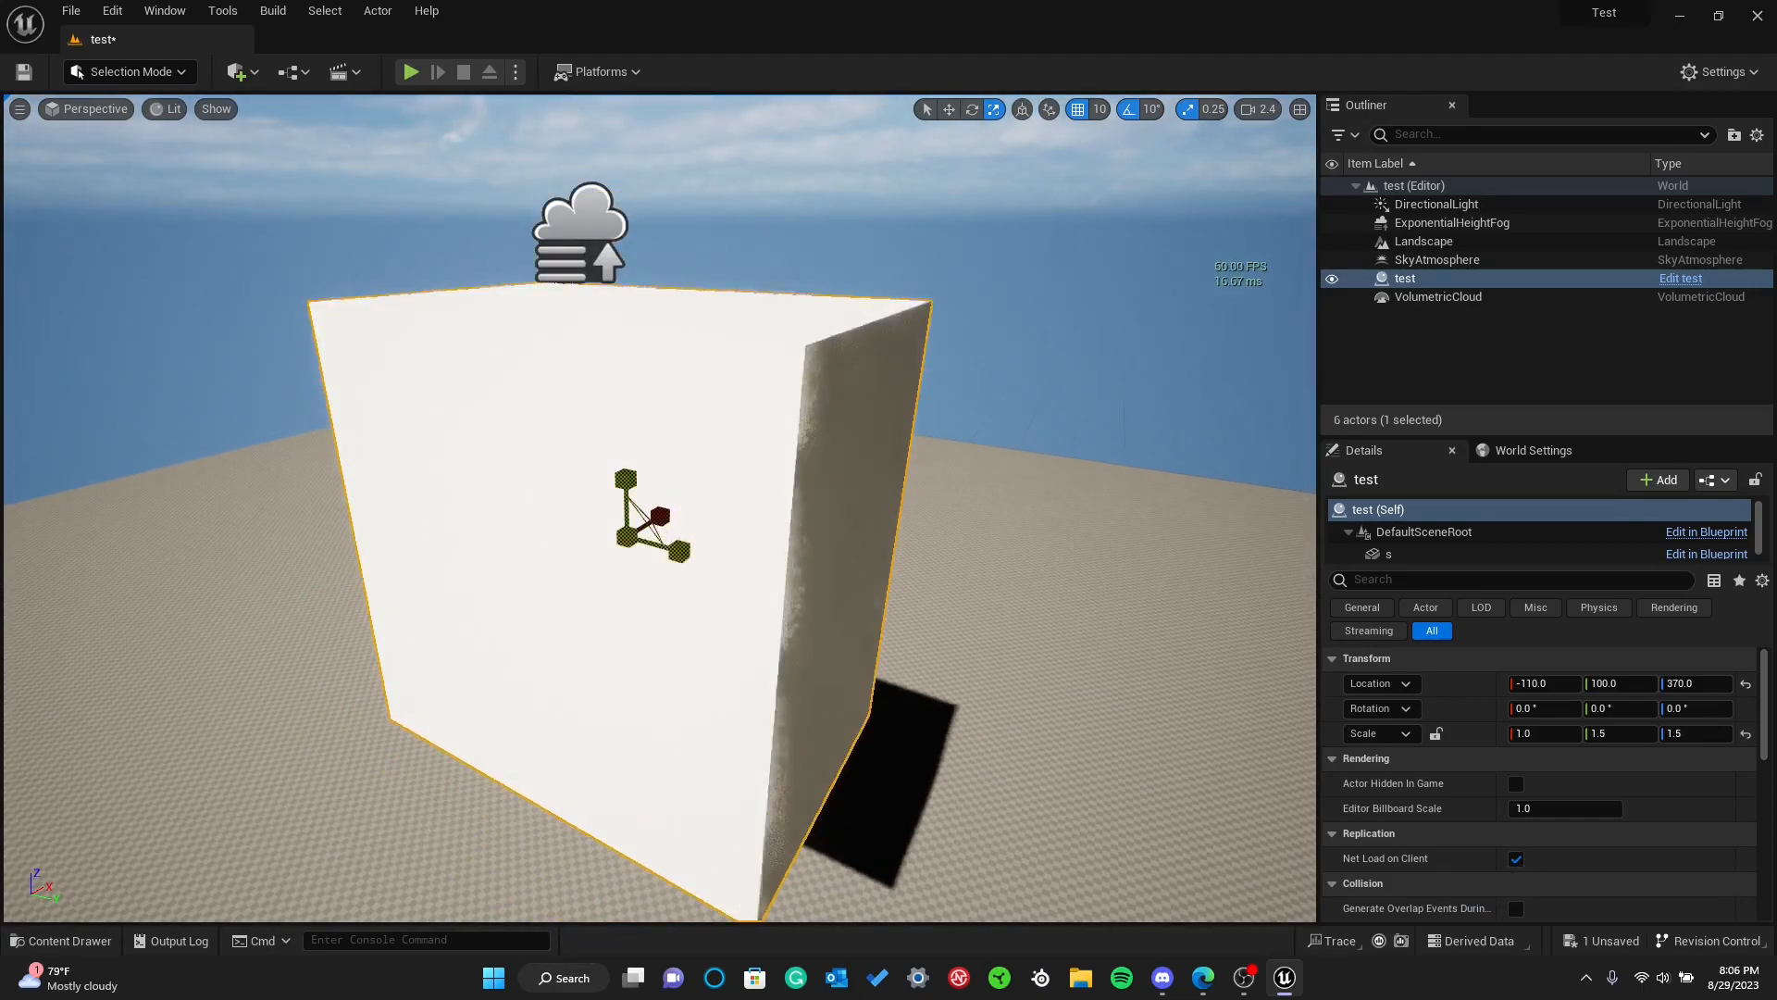
{"action": "key", "text": "ctrl+z"}
Scale the cube uniformly to 1.5 on all three axes
{"action": "right_click_drag", "start_coordinate": [576, 456], "coordinate": [389, 463]}
{"action": "key", "text": "d"}
{"action": "right_click_drag", "start_coordinate": [533, 473], "coordinate": [684, 482]}
{"action": "key", "text": "a"}
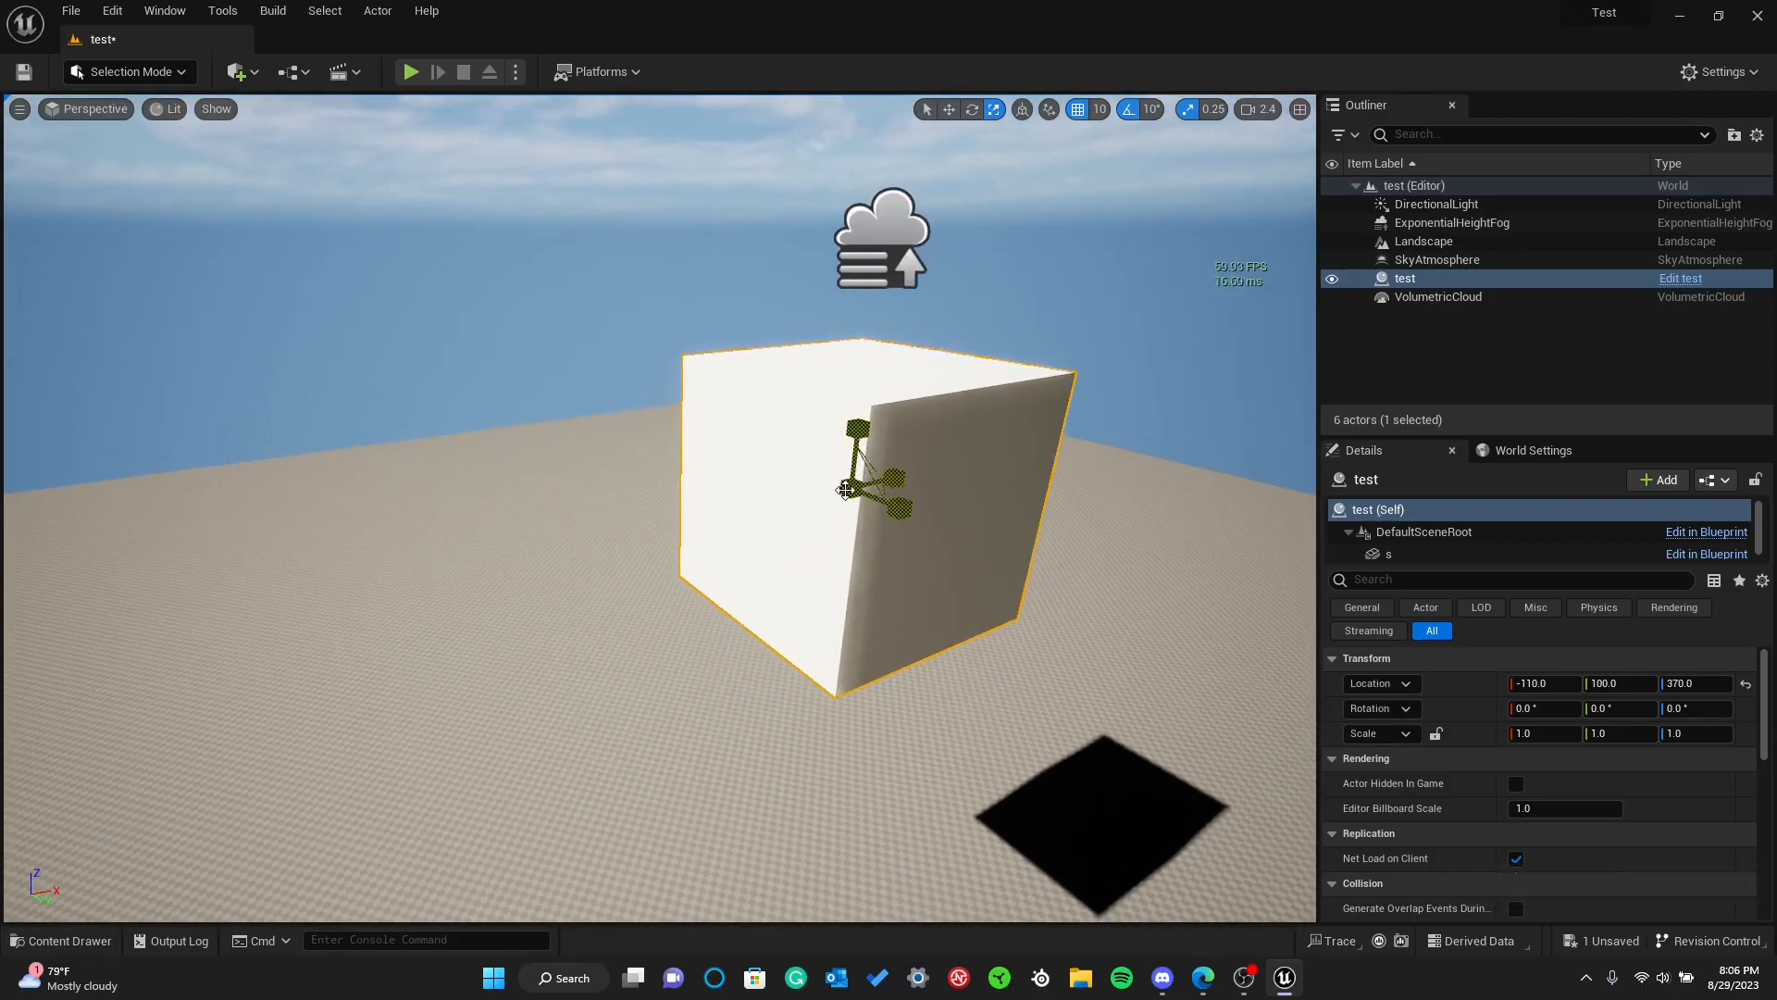
{"action": "left_click_drag", "start_coordinate": [851, 488], "coordinate": [890, 459]}
{"action": "key", "text": "d"}
{"action": "right_click_drag", "start_coordinate": [680, 536], "coordinate": [533, 542]}
{"action": "key", "text": "s"}
{"action": "key", "text": "w"}
{"action": "left_click_drag", "start_coordinate": [683, 535], "coordinate": [670, 544]}
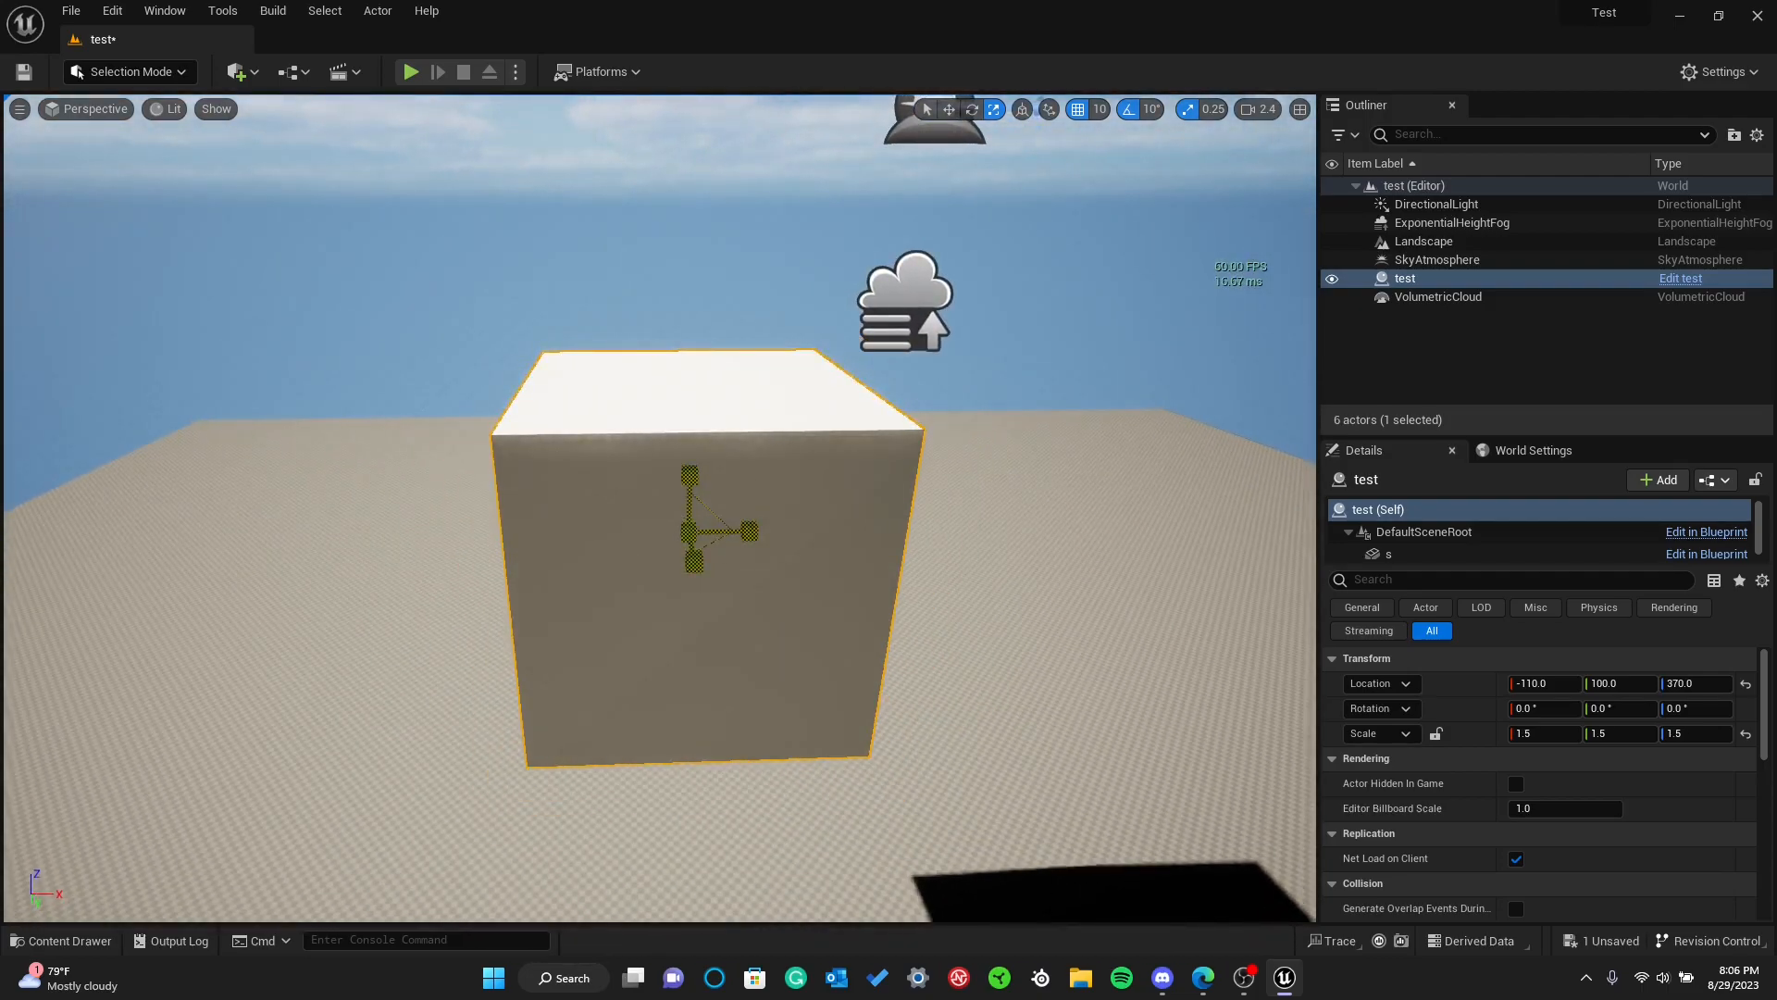
Examine the enlarged cube in the level from several sides and from above
{"action": "left_click_drag", "start_coordinate": [670, 545], "coordinate": [635, 549]}
{"action": "key", "text": "a"}
{"action": "mouse_move", "coordinate": [555, 571]}
{"action": "right_mouse_down"}
{"action": "mouse_move", "coordinate": [778, 578]}
{"action": "mouse_move", "coordinate": [560, 541]}
{"action": "right_mouse_up"}
{"action": "key", "text": "w"}
{"action": "key", "text": "s"}
{"action": "right_click_drag", "start_coordinate": [674, 534], "coordinate": [675, 536]}
{"action": "key", "text": "s"}
{"action": "mouse_move", "coordinate": [698, 479]}
{"action": "left_mouse_down"}
{"action": "mouse_move", "coordinate": [692, 462]}
{"action": "mouse_move", "coordinate": [702, 498]}
{"action": "left_mouse_up"}
{"action": "key", "text": "a"}
{"action": "right_click_drag", "start_coordinate": [607, 570], "coordinate": [888, 648]}
{"action": "key", "text": "w"}
{"action": "key", "text": "s"}
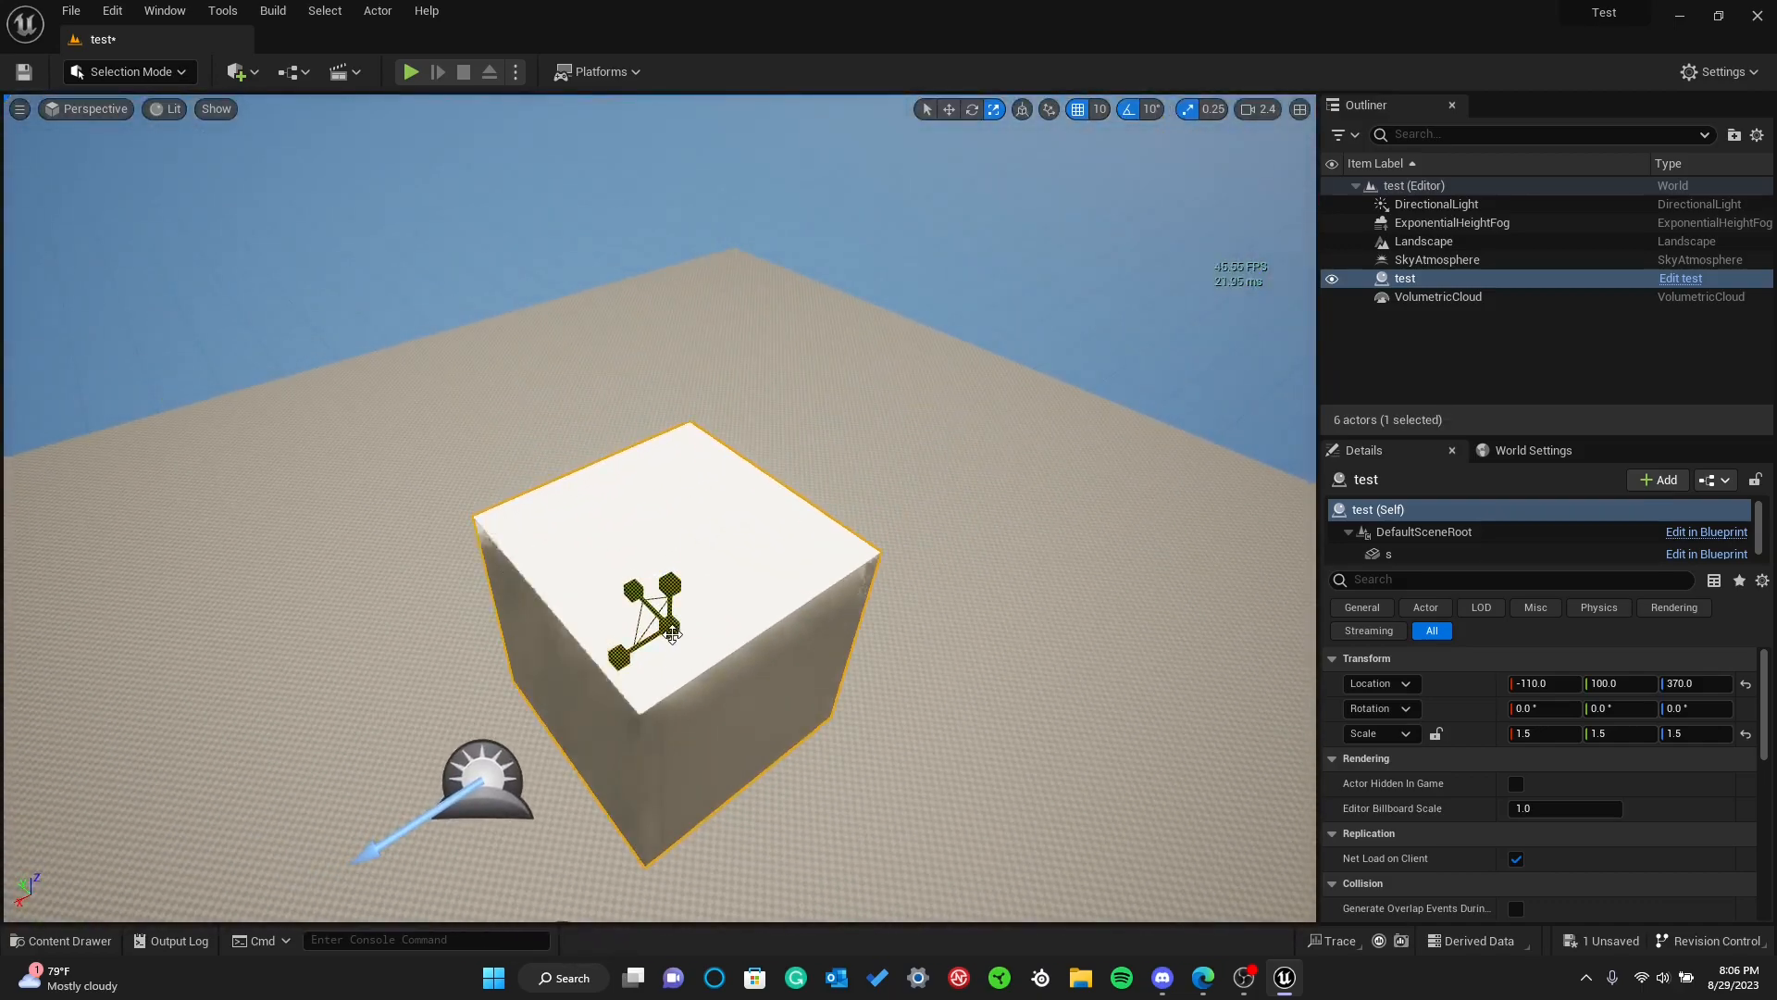
Scale the cube uniformly to 1.75 with snapping, and freely to about 1.06 with scale snapping turned off
{"action": "key", "text": "ctrl+z"}
{"action": "mouse_move", "coordinate": [670, 628]}
{"action": "left_mouse_down"}
{"action": "mouse_move", "coordinate": [676, 609]}
{"action": "mouse_move", "coordinate": [668, 694]}
{"action": "mouse_move", "coordinate": [670, 597]}
{"action": "mouse_move", "coordinate": [670, 685]}
{"action": "mouse_move", "coordinate": [670, 597]}
{"action": "mouse_move", "coordinate": [670, 620]}
{"action": "left_mouse_up"}
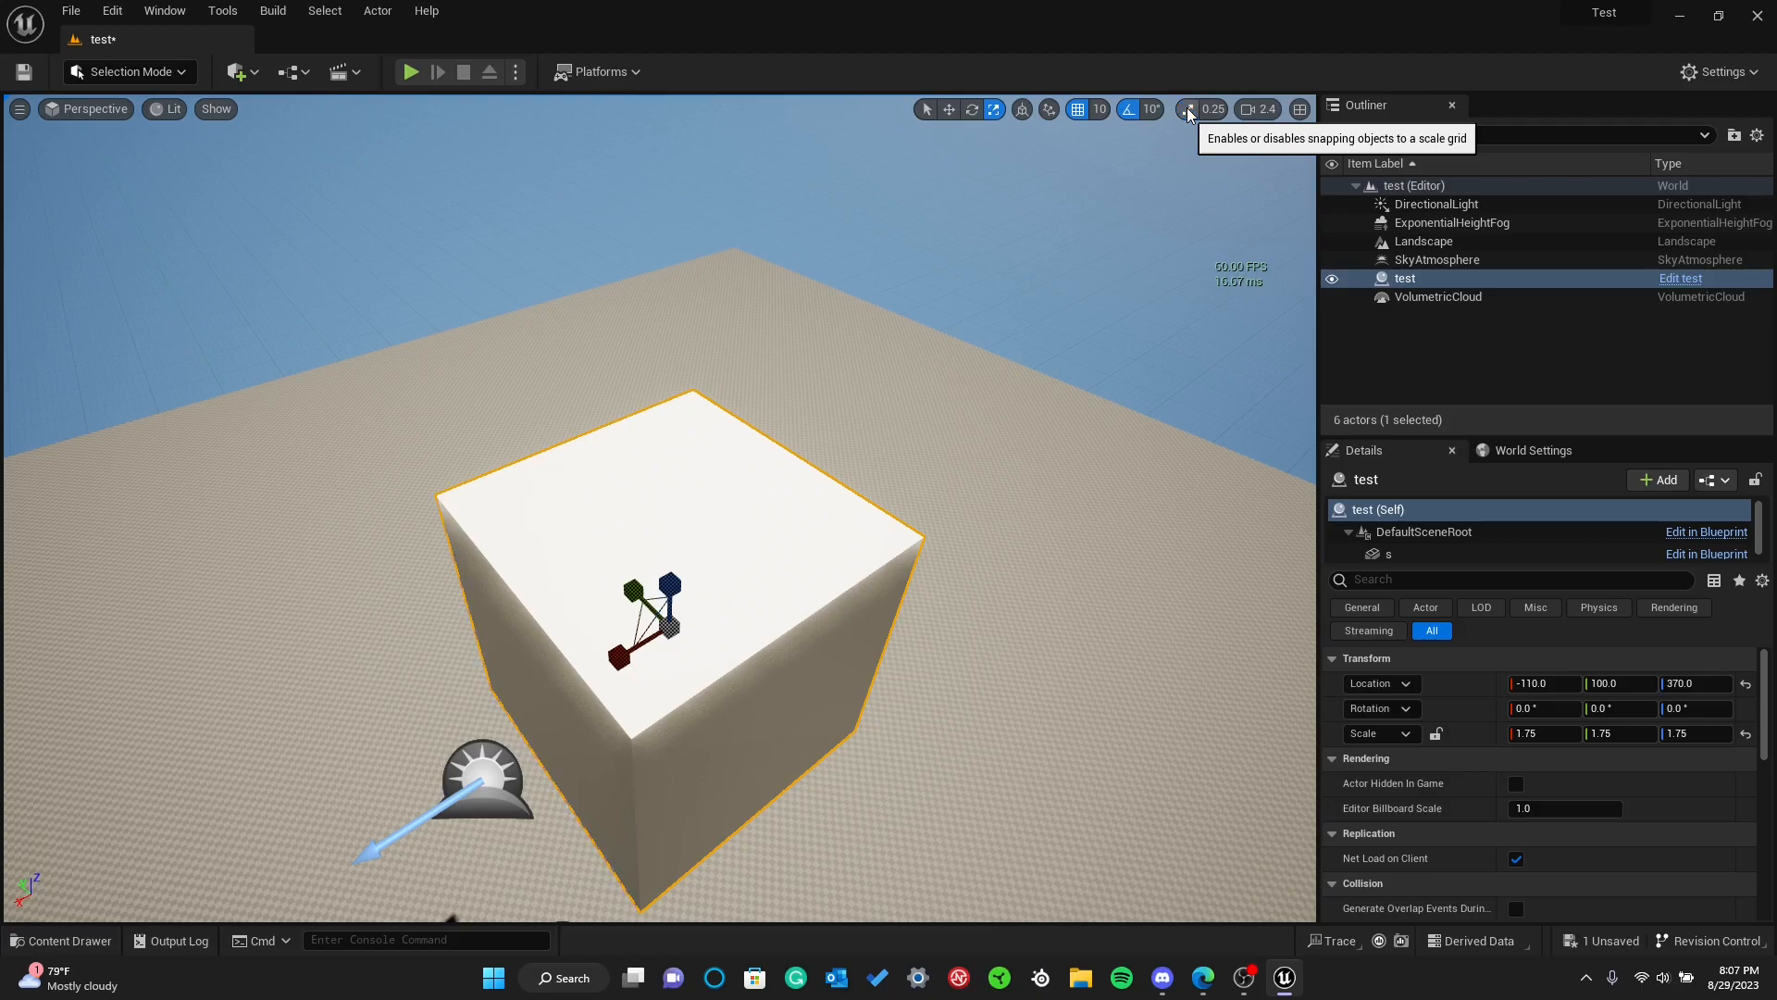
{"action": "mouse_move", "coordinate": [678, 637]}
{"action": "left_mouse_down"}
{"action": "mouse_move", "coordinate": [660, 659]}
{"action": "mouse_move", "coordinate": [795, 528]}
{"action": "mouse_move", "coordinate": [664, 652]}
{"action": "left_mouse_up"}
{"action": "key", "text": "d"}
{"action": "mouse_move", "coordinate": [711, 590]}
{"action": "right_mouse_down"}
{"action": "mouse_move", "coordinate": [674, 612]}
{"action": "mouse_move", "coordinate": [711, 590]}
{"action": "right_mouse_up"}
{"action": "key", "text": "w"}
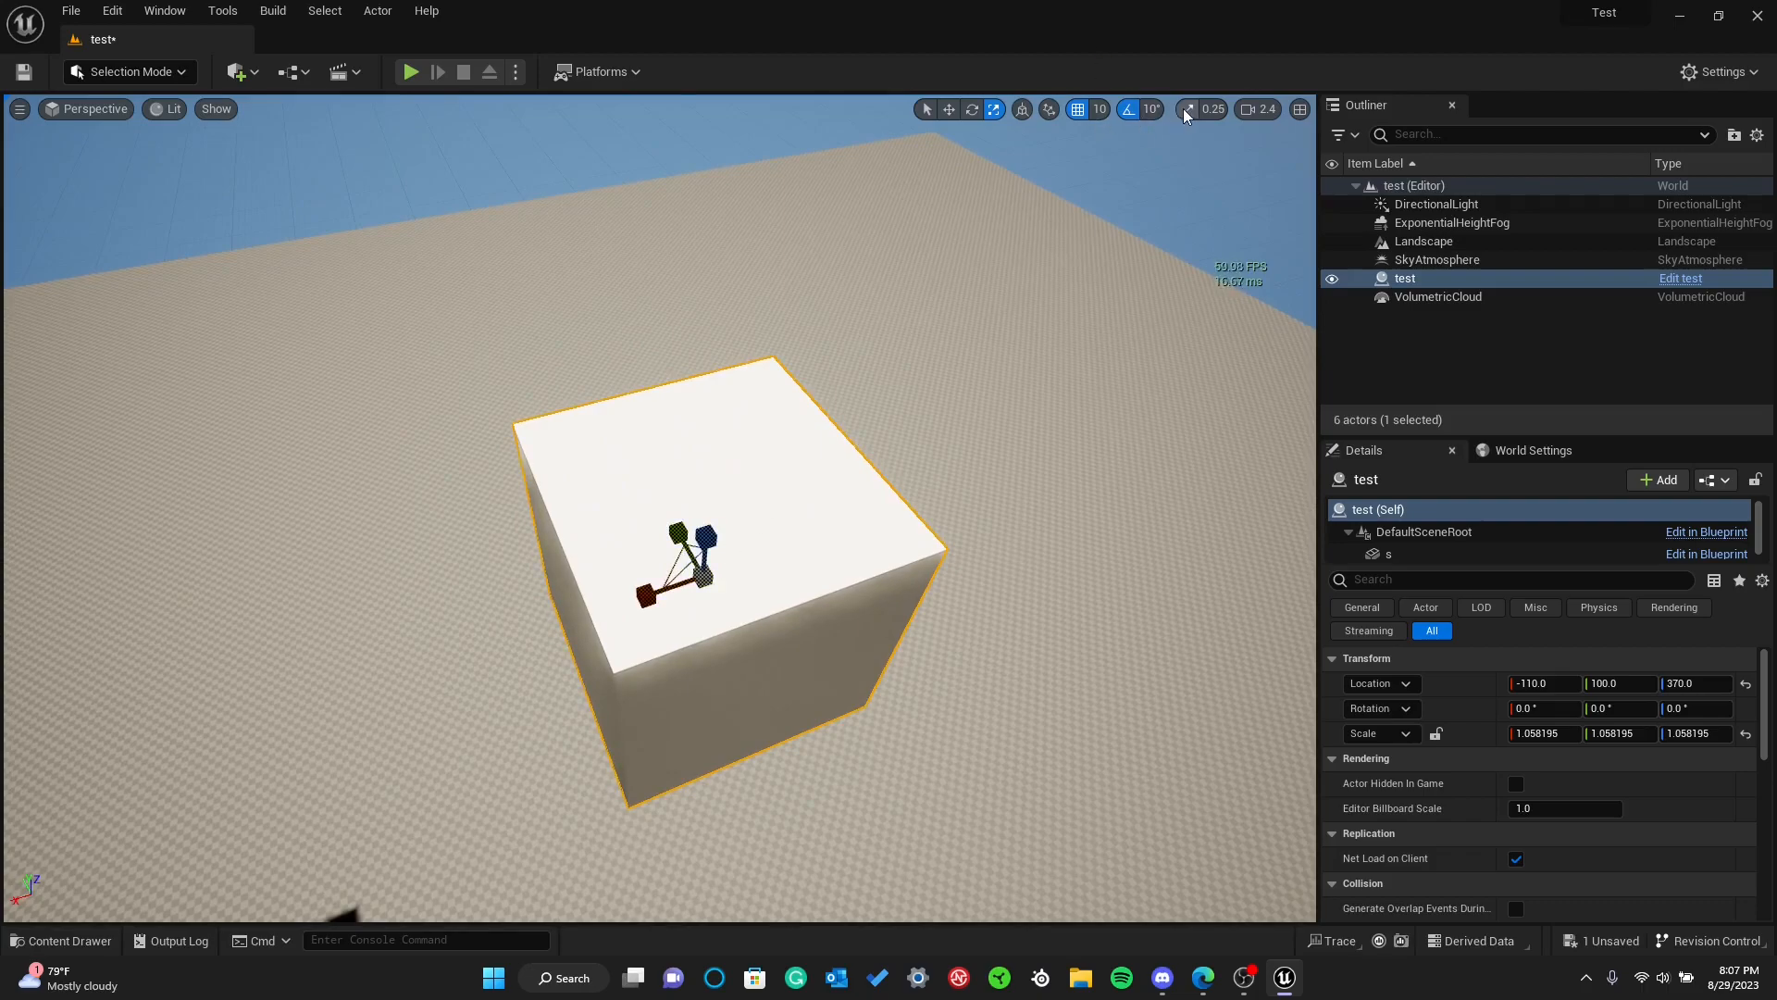
With scale snapping back on, scale the cube uniformly to 1.25, and to 2.0 using a snap increment of 1
{"action": "mouse_move", "coordinate": [703, 578]}
{"action": "left_mouse_down"}
{"action": "mouse_move", "coordinate": [671, 625]}
{"action": "mouse_move", "coordinate": [740, 532]}
{"action": "mouse_move", "coordinate": [714, 564]}
{"action": "left_mouse_up"}
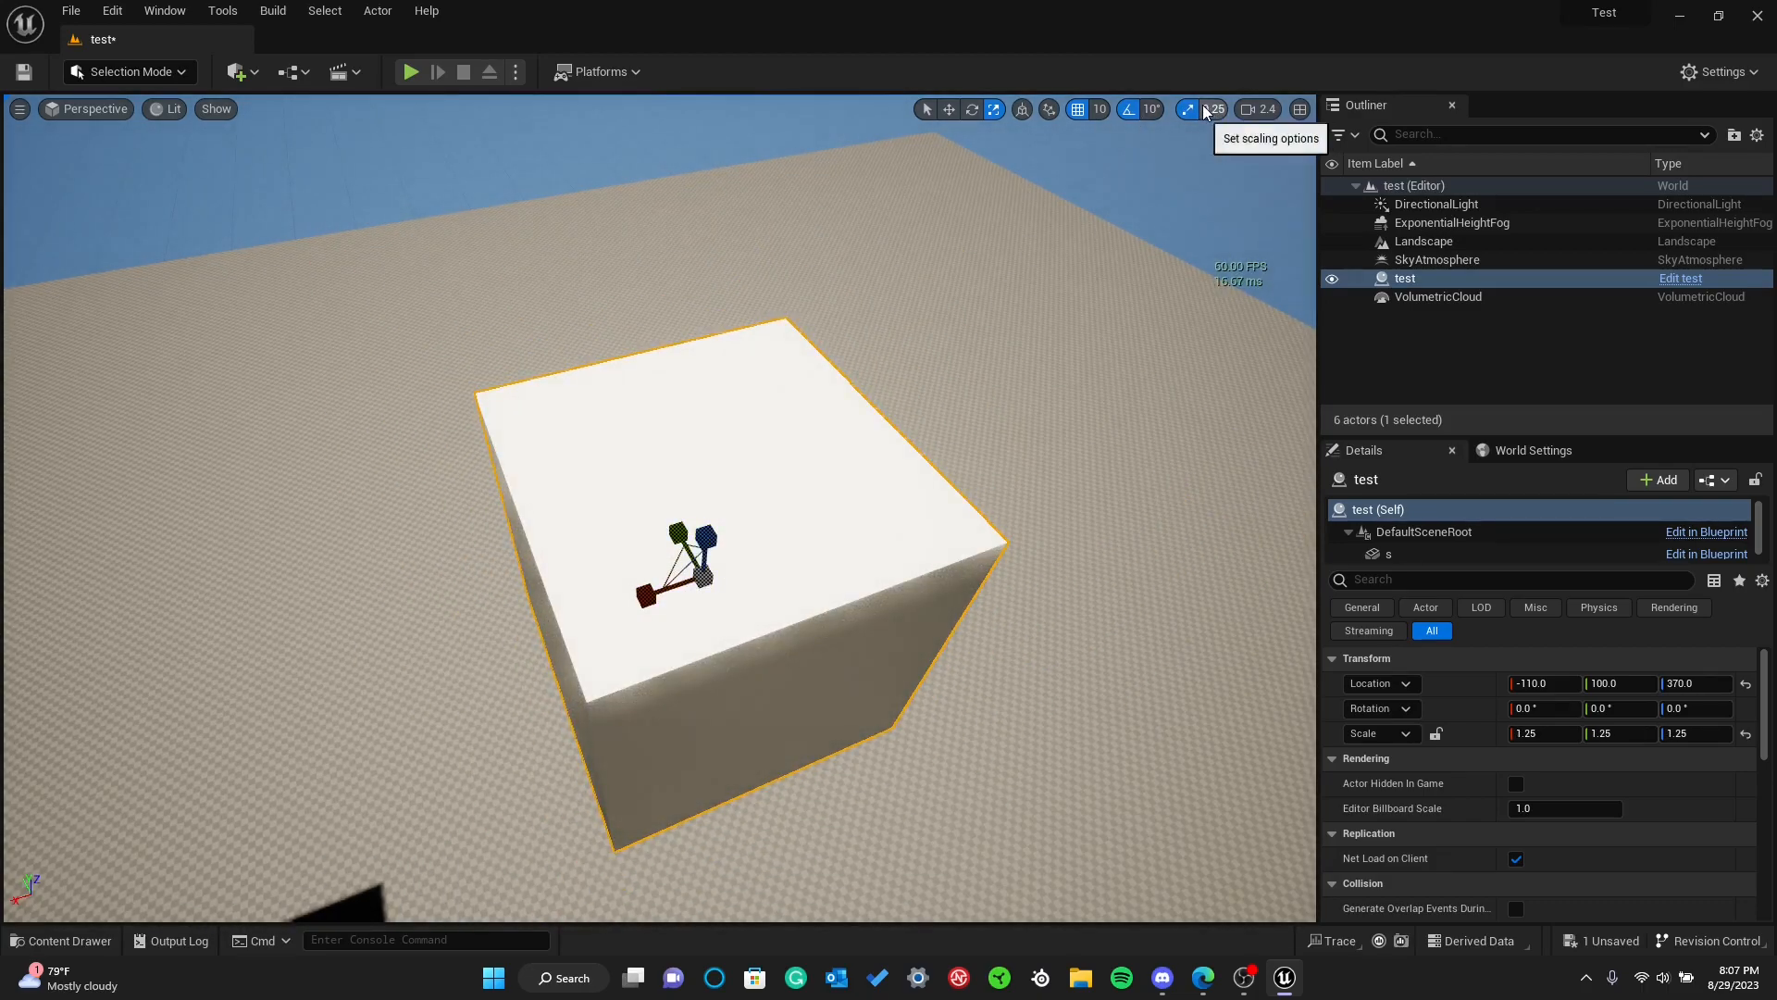
{"action": "left_click", "coordinate": [1207, 109]}
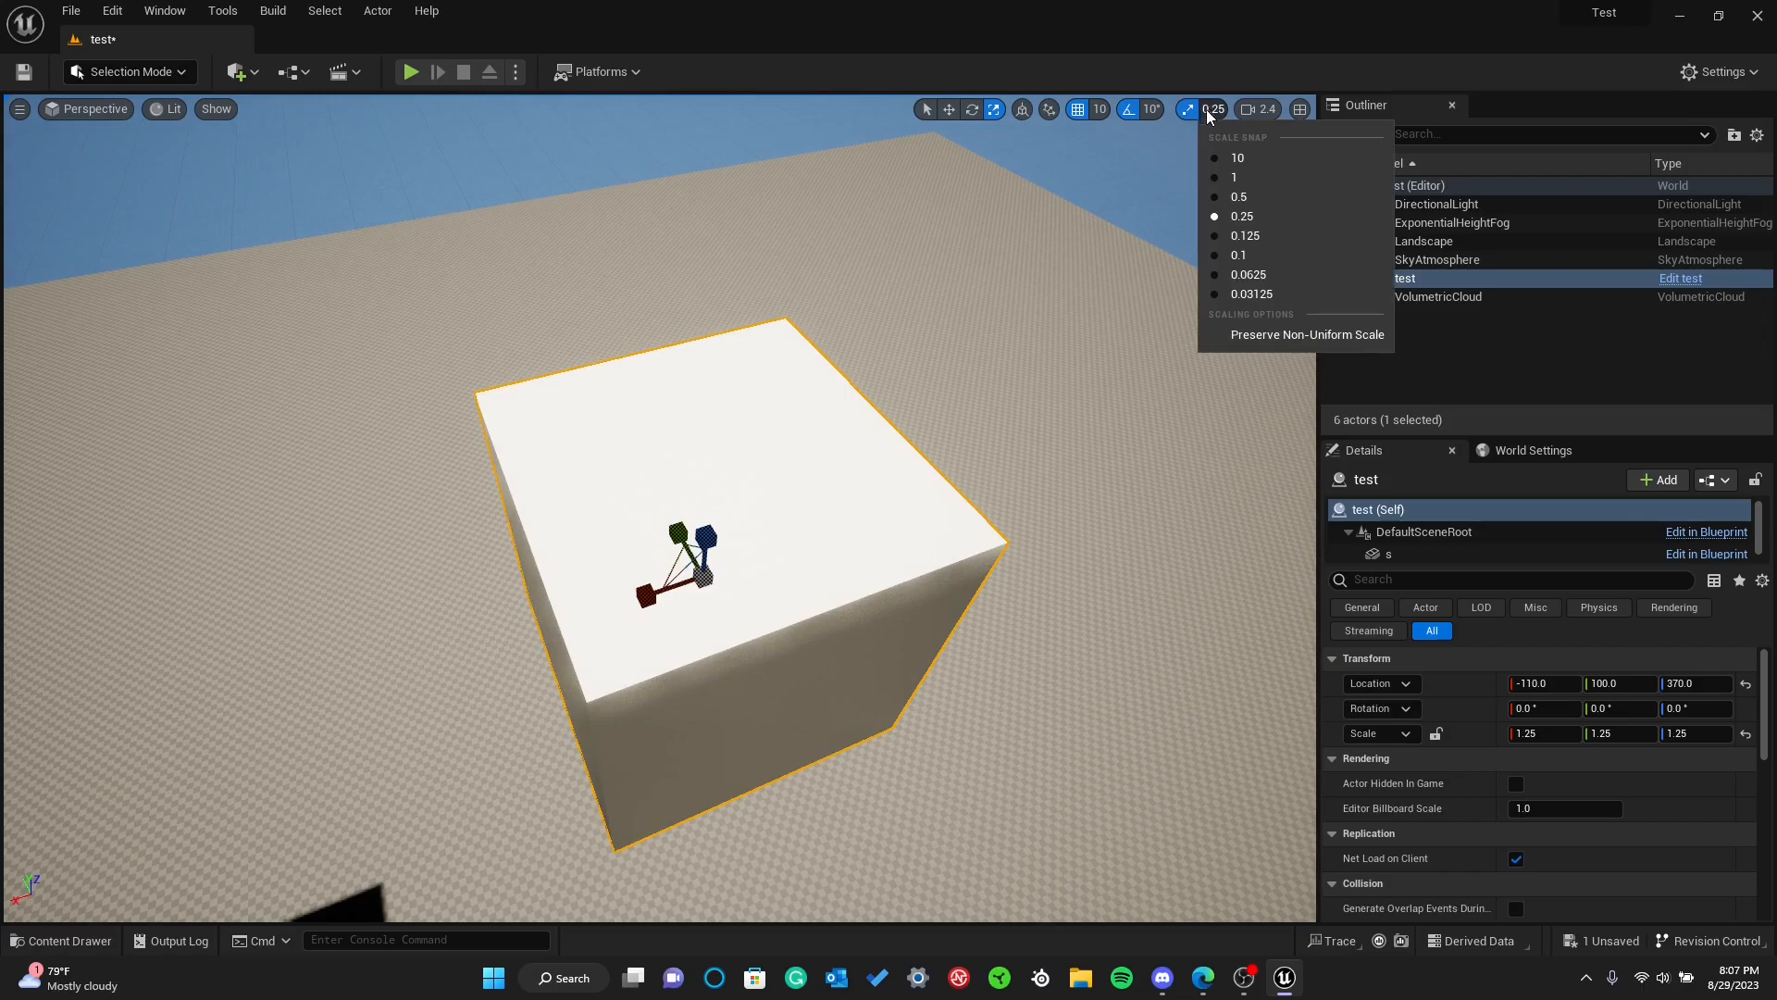
{"action": "left_click", "coordinate": [1236, 176]}
{"action": "left_click_drag", "start_coordinate": [703, 579], "coordinate": [820, 451]}
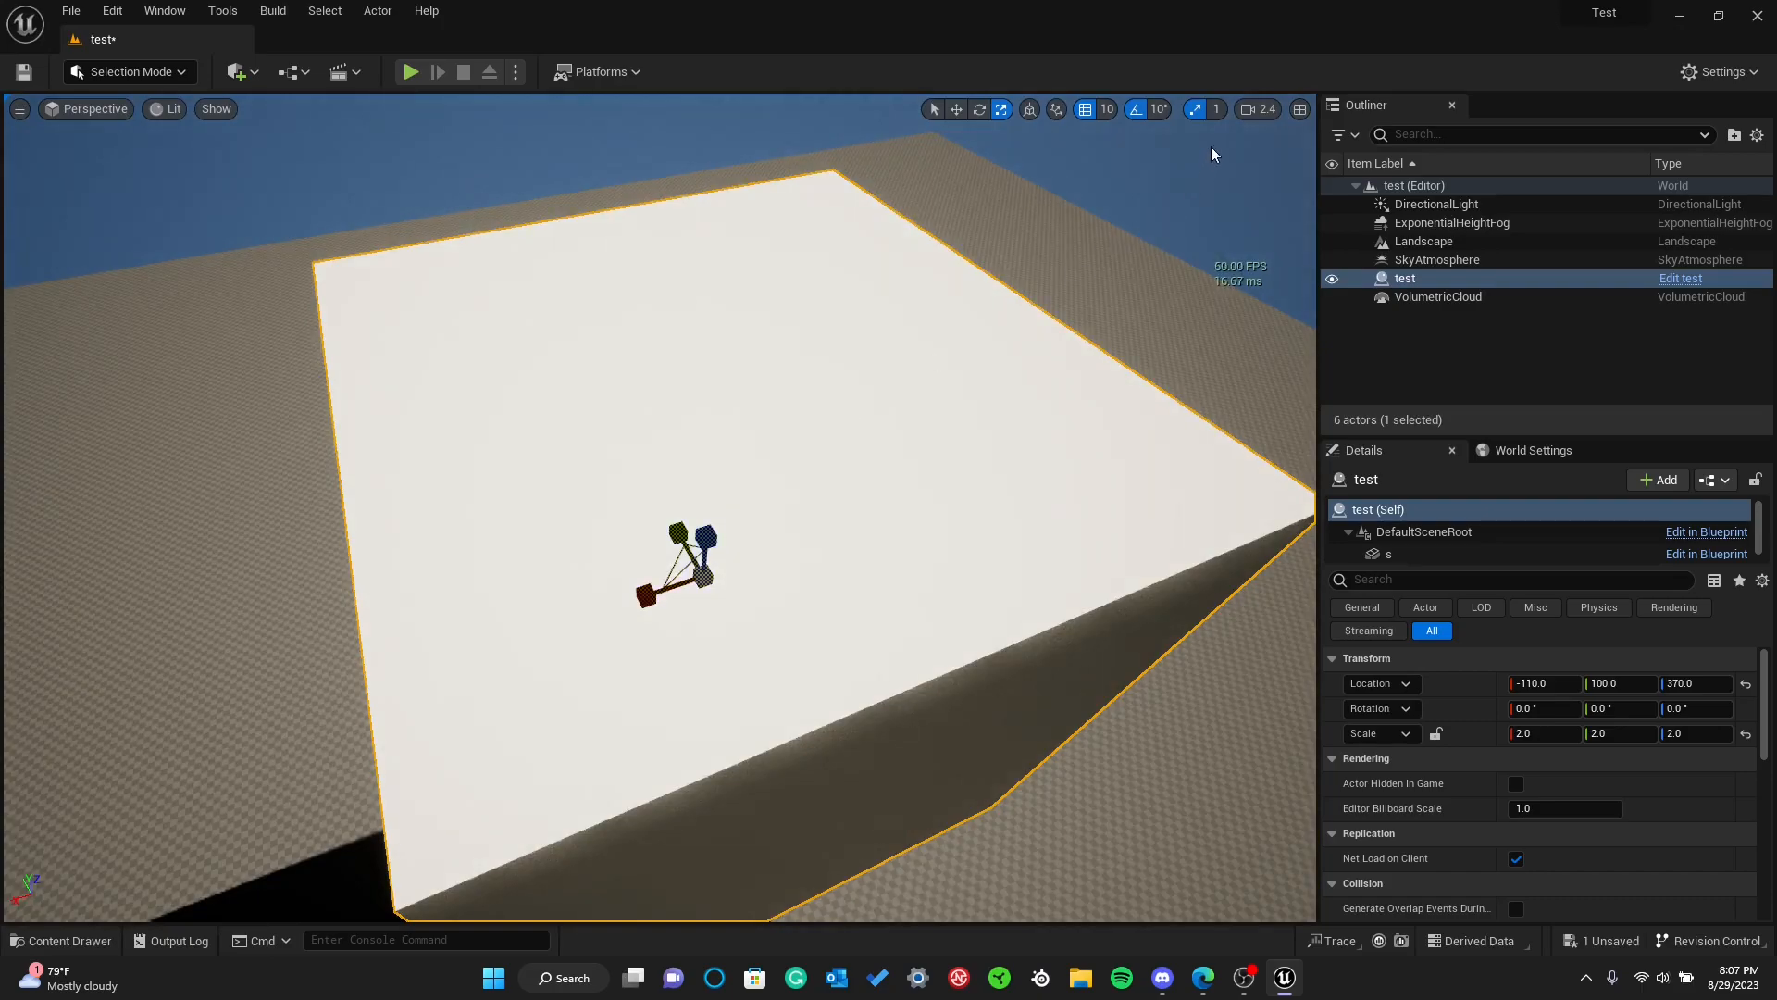
Scale the cube uniformly to 1.5625 using a scale snap of 0.0625, and restore the snap increment to 0.25
{"action": "left_click", "coordinate": [1214, 109]}
{"action": "left_click", "coordinate": [1223, 280]}
{"action": "scroll", "coordinate": [1222, 281], "scroll_direction": "down", "scroll_amount": 5}
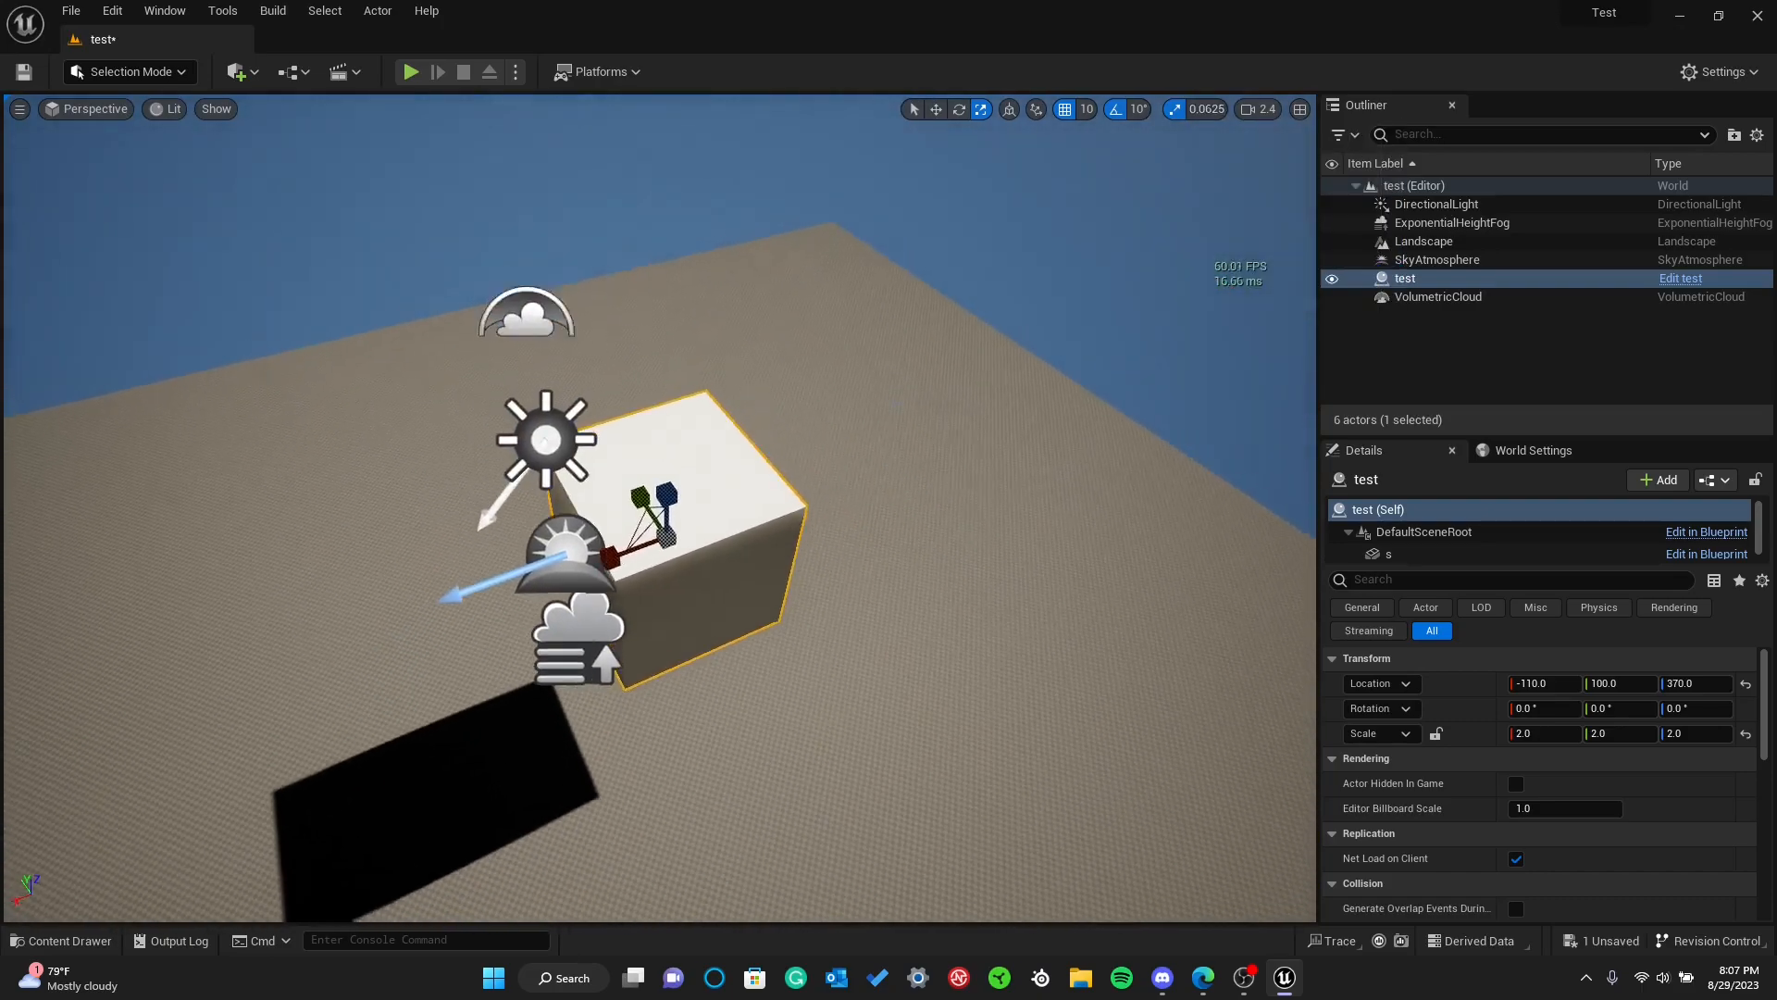
{"action": "mouse_move", "coordinate": [665, 535]}
{"action": "left_mouse_down"}
{"action": "mouse_move", "coordinate": [629, 572]}
{"action": "mouse_move", "coordinate": [711, 488]}
{"action": "mouse_move", "coordinate": [652, 549]}
{"action": "left_mouse_up"}
{"action": "left_click", "coordinate": [1203, 109]}
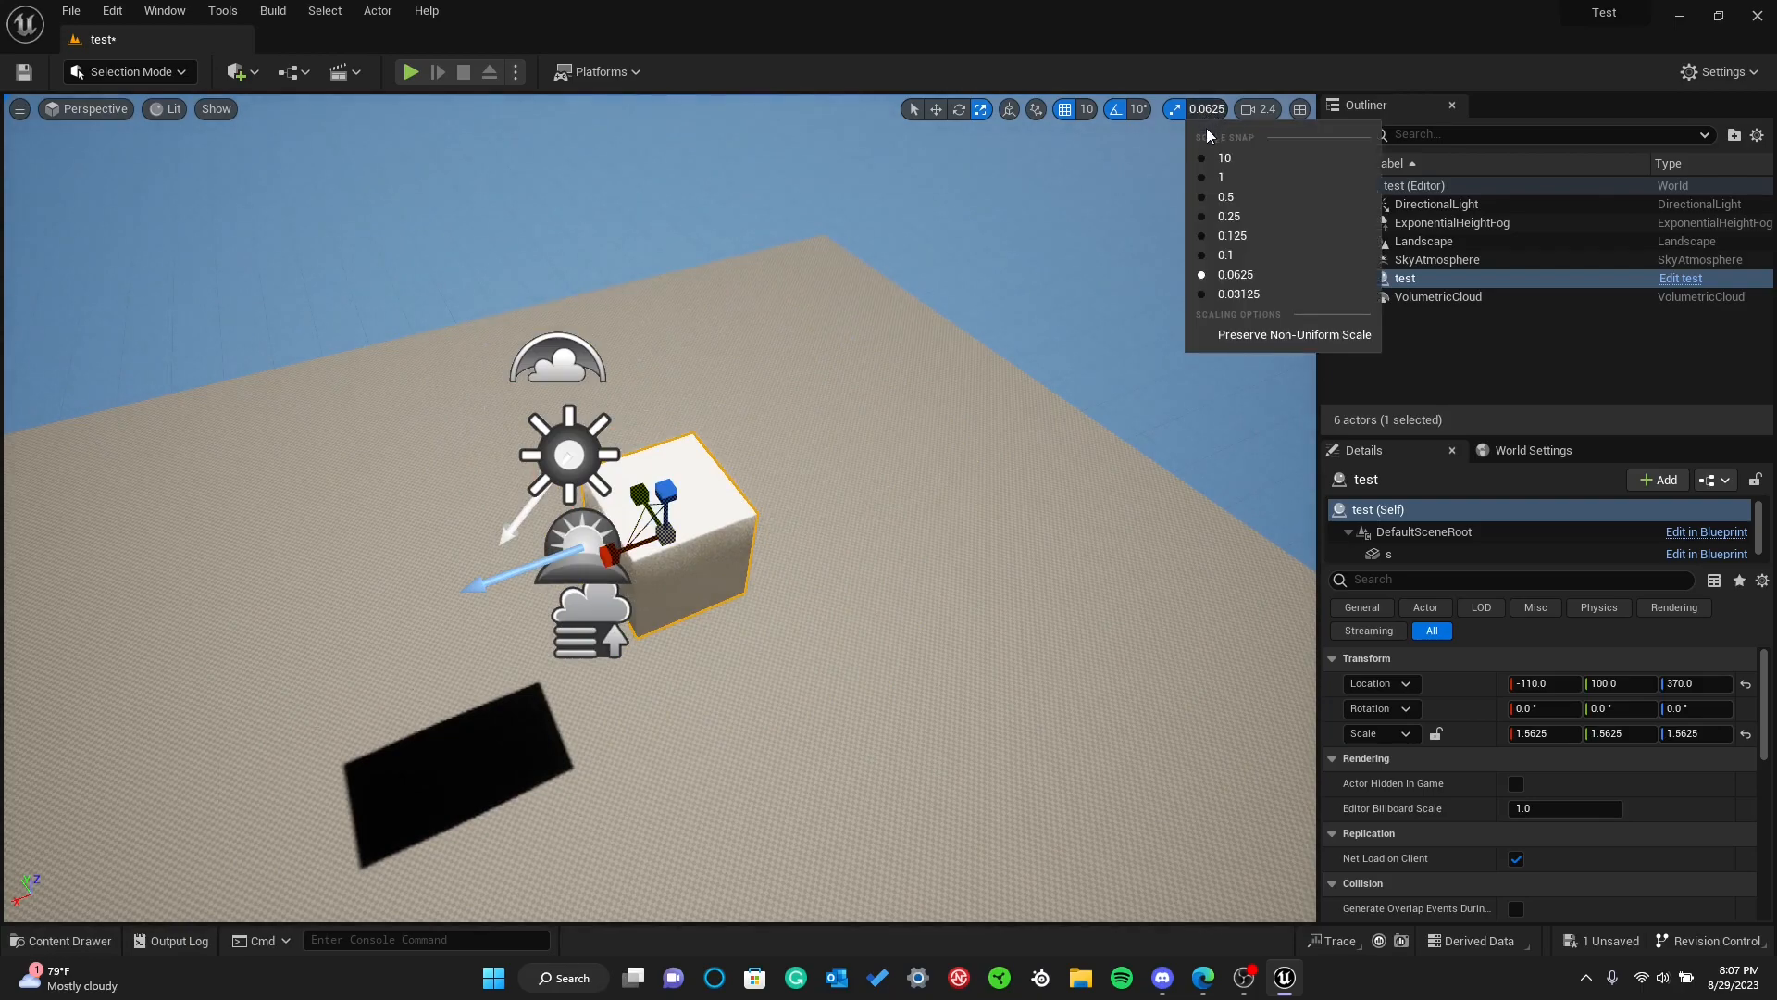
{"action": "left_click", "coordinate": [1195, 214]}
Try rotating the cube around its Y axis with the 10° rotation snap, and undo the rotation
{"action": "right_click_drag", "start_coordinate": [1092, 199], "coordinate": [1038, 165]}
{"action": "key", "text": "w"}
{"action": "right_click_drag", "start_coordinate": [1037, 374], "coordinate": [968, 385]}
{"action": "key", "text": "d"}
{"action": "key", "text": "w"}
{"action": "key", "text": "e"}
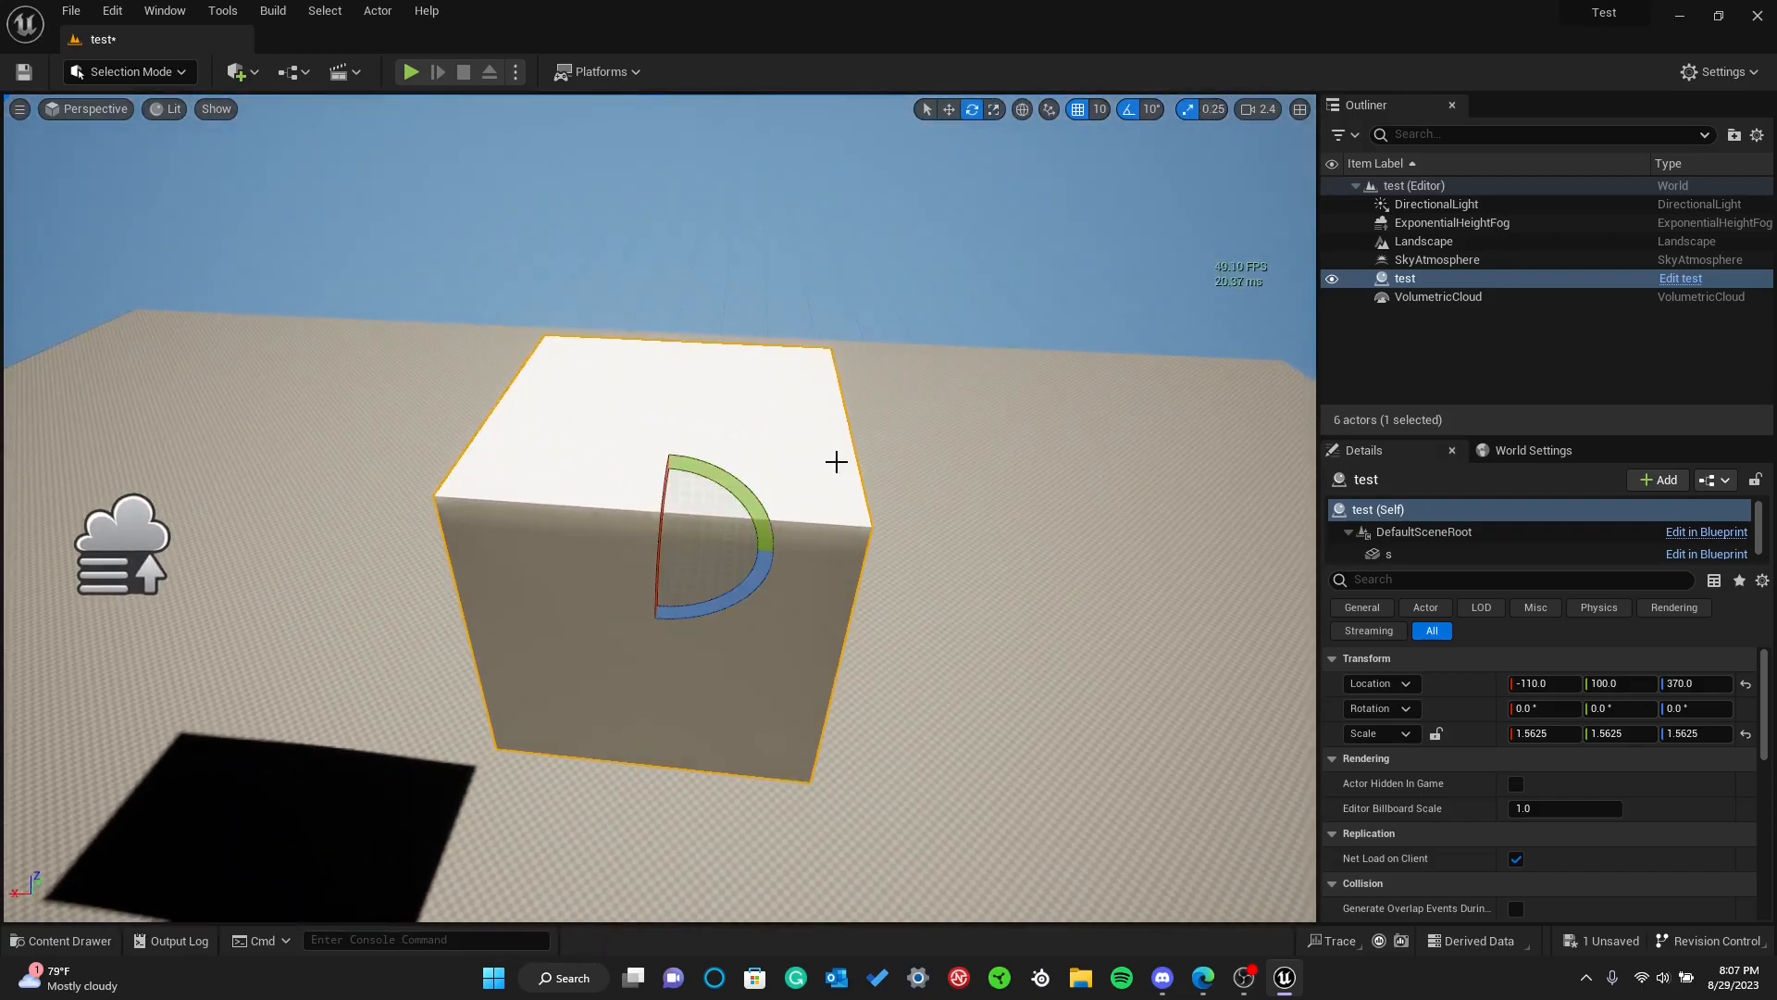
{"action": "mouse_move", "coordinate": [733, 475]}
{"action": "left_mouse_down"}
{"action": "mouse_move", "coordinate": [551, 570]}
{"action": "mouse_move", "coordinate": [653, 633]}
{"action": "mouse_move", "coordinate": [567, 545]}
{"action": "mouse_move", "coordinate": [587, 444]}
{"action": "mouse_move", "coordinate": [588, 615]}
{"action": "mouse_move", "coordinate": [627, 628]}
{"action": "mouse_move", "coordinate": [570, 579]}
{"action": "mouse_move", "coordinate": [555, 468]}
{"action": "mouse_move", "coordinate": [587, 615]}
{"action": "mouse_move", "coordinate": [528, 503]}
{"action": "mouse_move", "coordinate": [625, 629]}
{"action": "mouse_move", "coordinate": [537, 528]}
{"action": "mouse_move", "coordinate": [592, 601]}
{"action": "mouse_move", "coordinate": [720, 486]}
{"action": "left_mouse_up"}
{"action": "key", "text": "ctrl+z"}
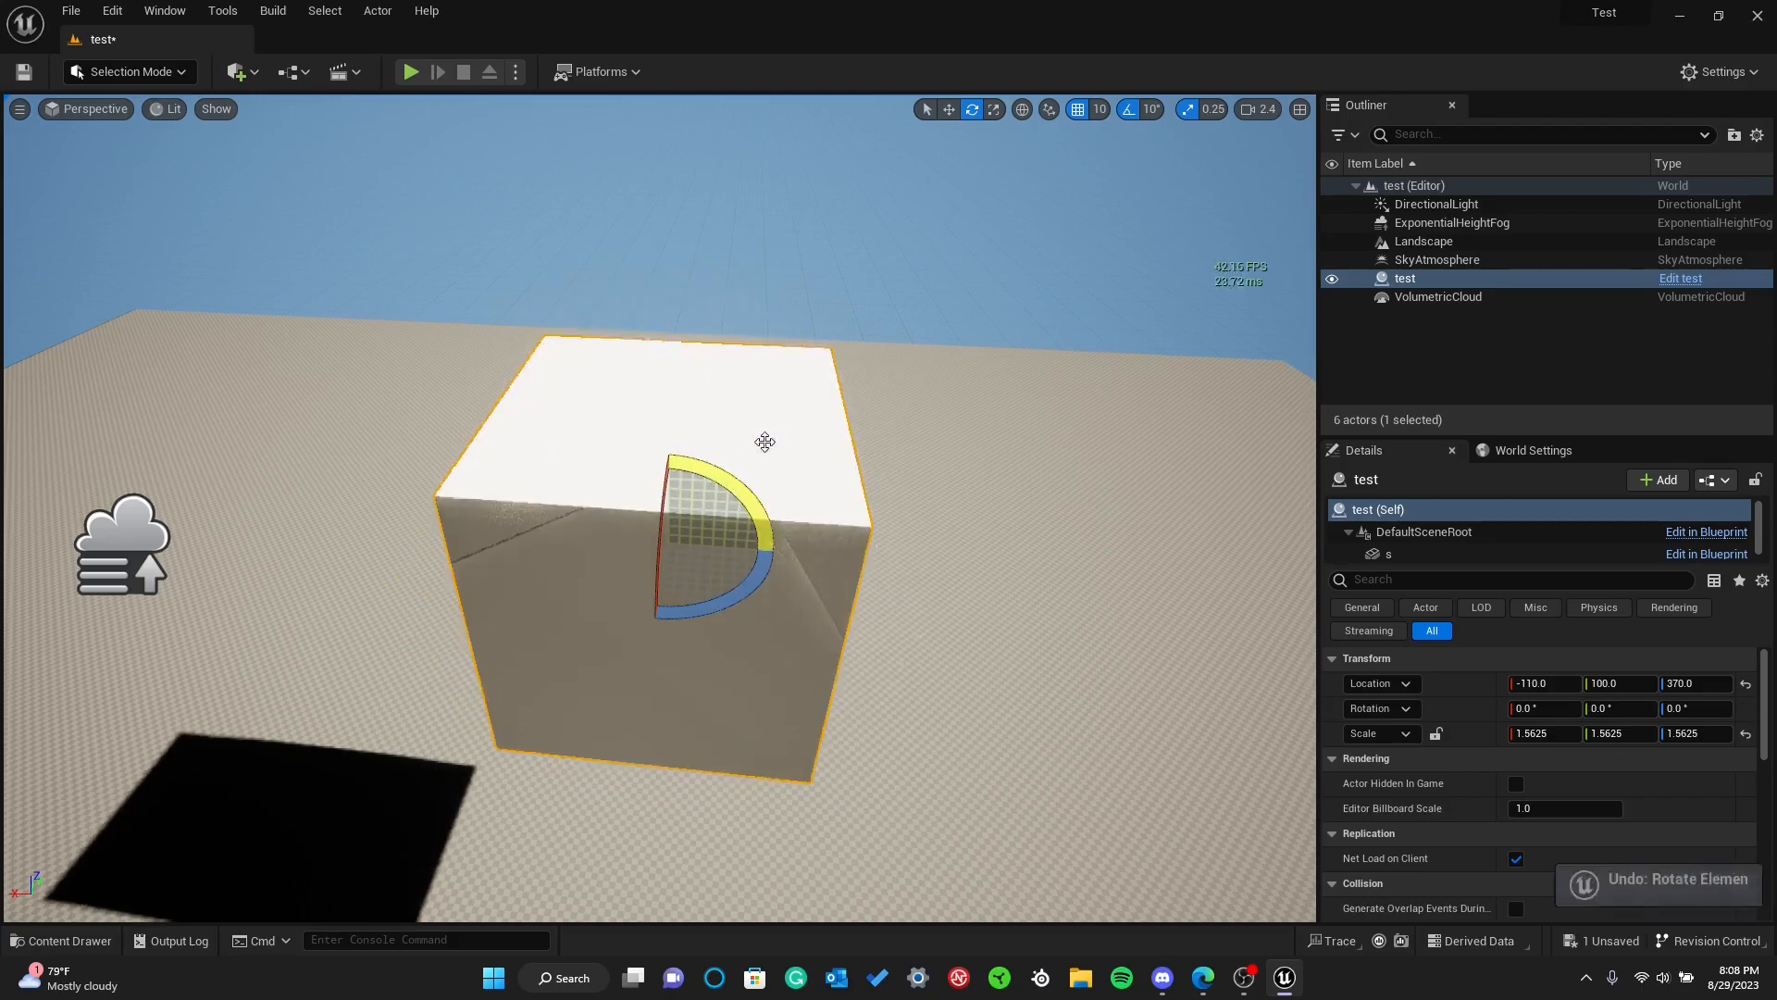
Try rotating the cube freely around its axes with rotation snapping turned off, and undo the rotations
{"action": "left_click", "coordinate": [1128, 109]}
{"action": "left_click_drag", "start_coordinate": [740, 490], "coordinate": [731, 508]}
{"action": "left_click_drag", "start_coordinate": [560, 539], "coordinate": [662, 511]}
{"action": "left_click_drag", "start_coordinate": [731, 599], "coordinate": [699, 611]}
{"action": "key", "text": "ctrl+z"}
{"action": "key", "text": "ctrl+z"}
{"action": "key", "text": "ctrl+z"}
{"action": "key", "text": "ctrl+z"}
{"action": "key", "text": "ctrl+z"}
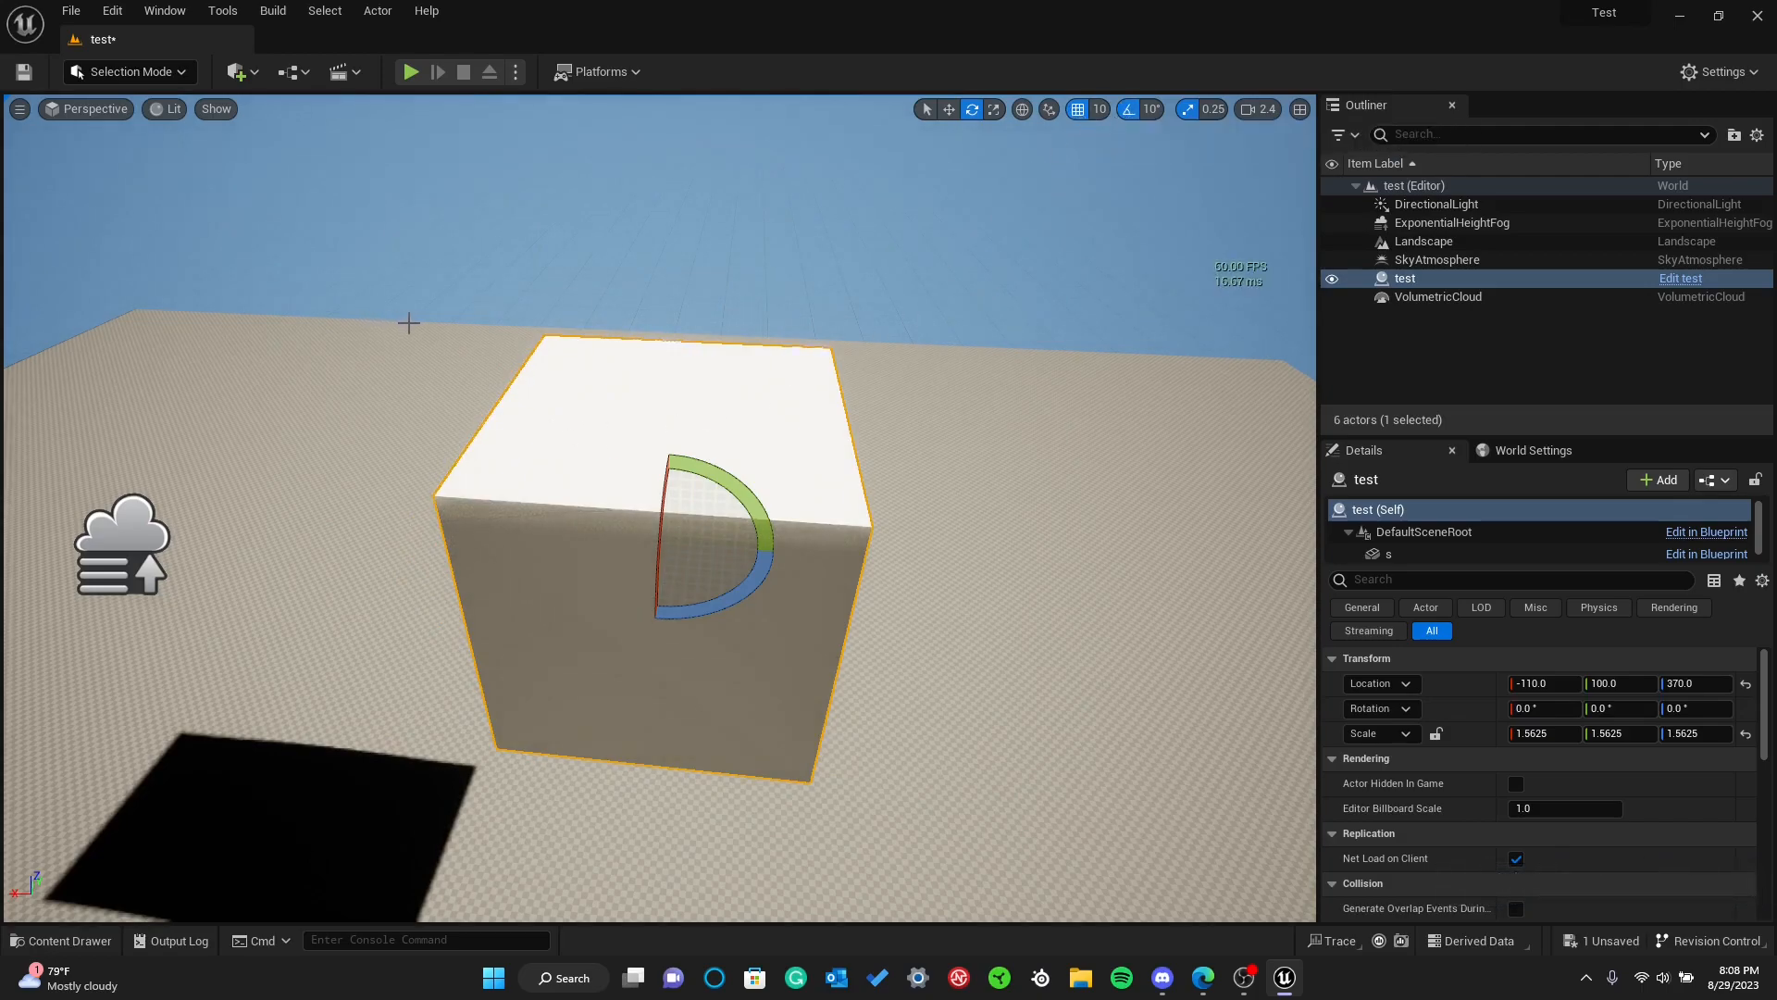
Move the cube to X -130, Y 160, Z 370 with position snapping at 10
{"action": "key", "text": "w"}
{"action": "left_click_drag", "start_coordinate": [610, 539], "coordinate": [710, 664]}
{"action": "key", "text": "d"}
{"action": "mouse_move", "coordinate": [710, 664]}
{"action": "right_mouse_down"}
{"action": "mouse_move", "coordinate": [555, 648]}
{"action": "mouse_move", "coordinate": [710, 663]}
{"action": "right_mouse_up"}
{"action": "key", "text": "s"}
{"action": "left_click_drag", "start_coordinate": [731, 475], "coordinate": [921, 338]}
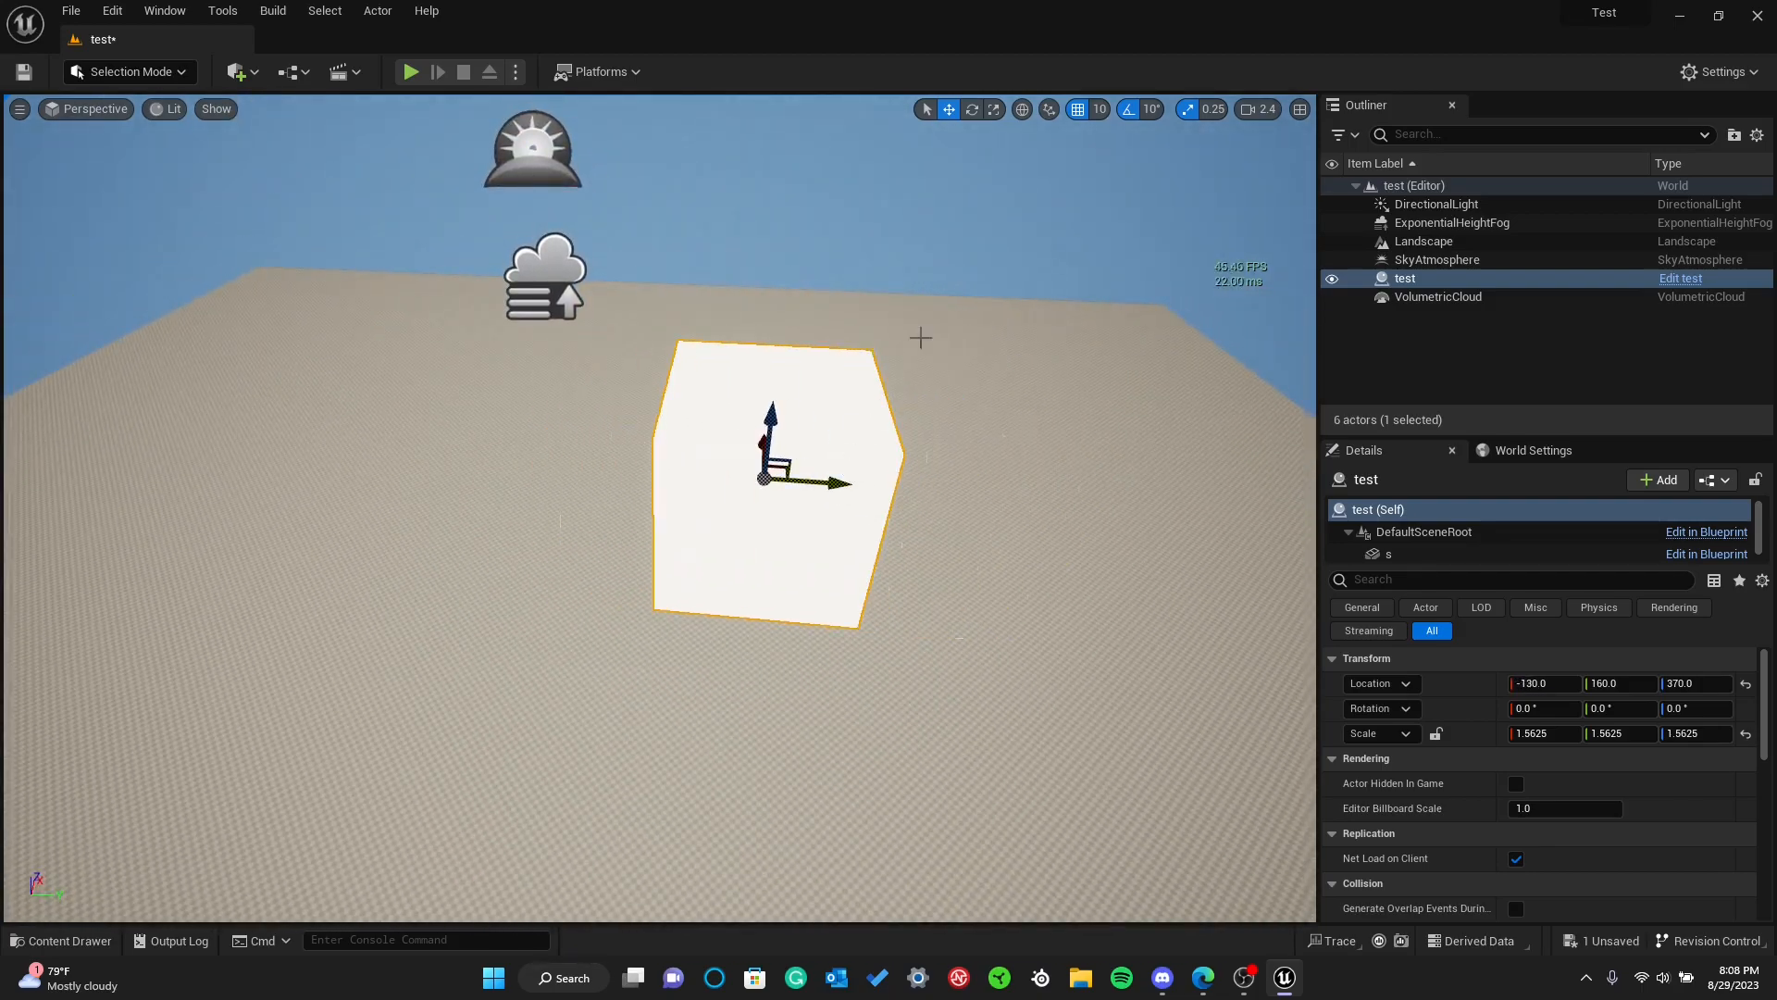
Turn off position grid snapping and move the cube freely to about X -79, Y 158, Z 387
{"action": "left_click", "coordinate": [1079, 110]}
{"action": "mouse_move", "coordinate": [828, 481]}
{"action": "left_mouse_down"}
{"action": "mouse_move", "coordinate": [1127, 468]}
{"action": "mouse_move", "coordinate": [481, 446]}
{"action": "mouse_move", "coordinate": [819, 470]}
{"action": "left_mouse_up"}
{"action": "right_click_drag", "start_coordinate": [802, 448], "coordinate": [935, 448]}
{"action": "key", "text": "a"}
{"action": "left_click_drag", "start_coordinate": [744, 405], "coordinate": [738, 294]}
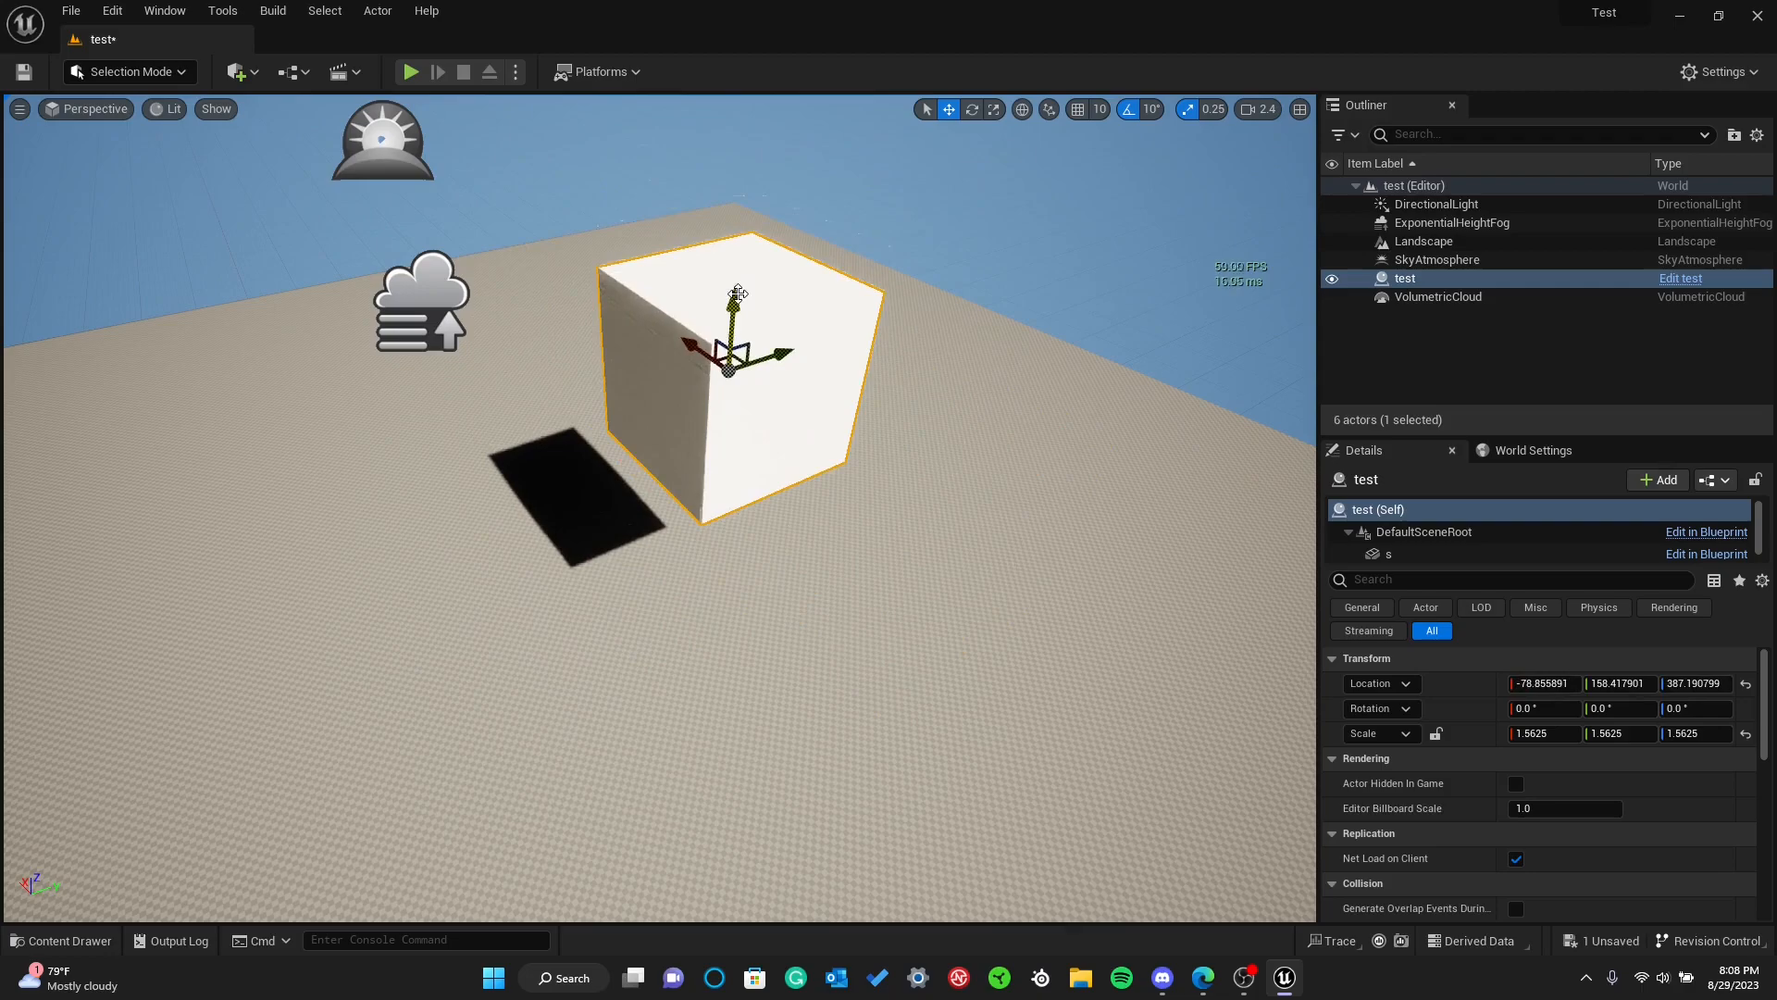
Undo the last two moves of the cube and turn position grid snapping back on
{"action": "key", "text": "ctrl+z"}
{"action": "key", "text": "ctrl+z"}
{"action": "left_click", "coordinate": [1076, 109]}
{"action": "right_click_drag", "start_coordinate": [947, 323], "coordinate": [1009, 276]}
{"action": "key", "text": "w"}
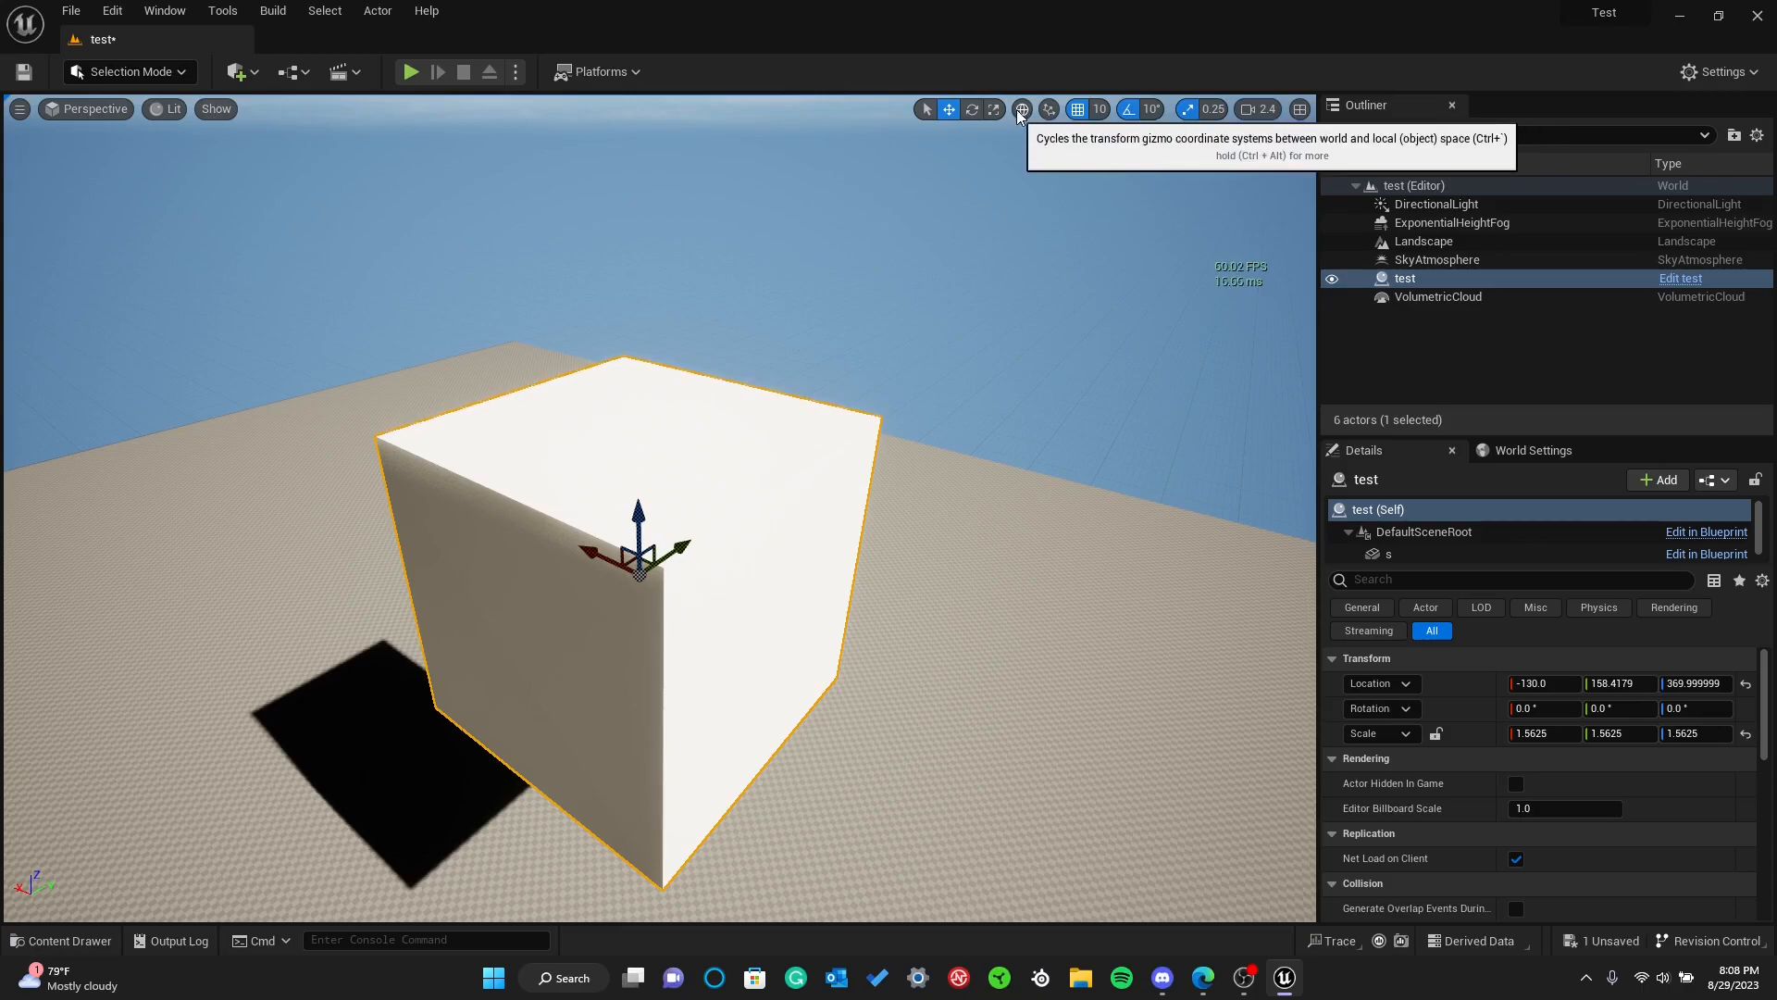
Deselect the cube and look over the viewport's projection and view mode options
{"action": "left_click", "coordinate": [71, 111]}
{"action": "left_click", "coordinate": [277, 176]}
{"action": "left_click", "coordinate": [168, 110]}
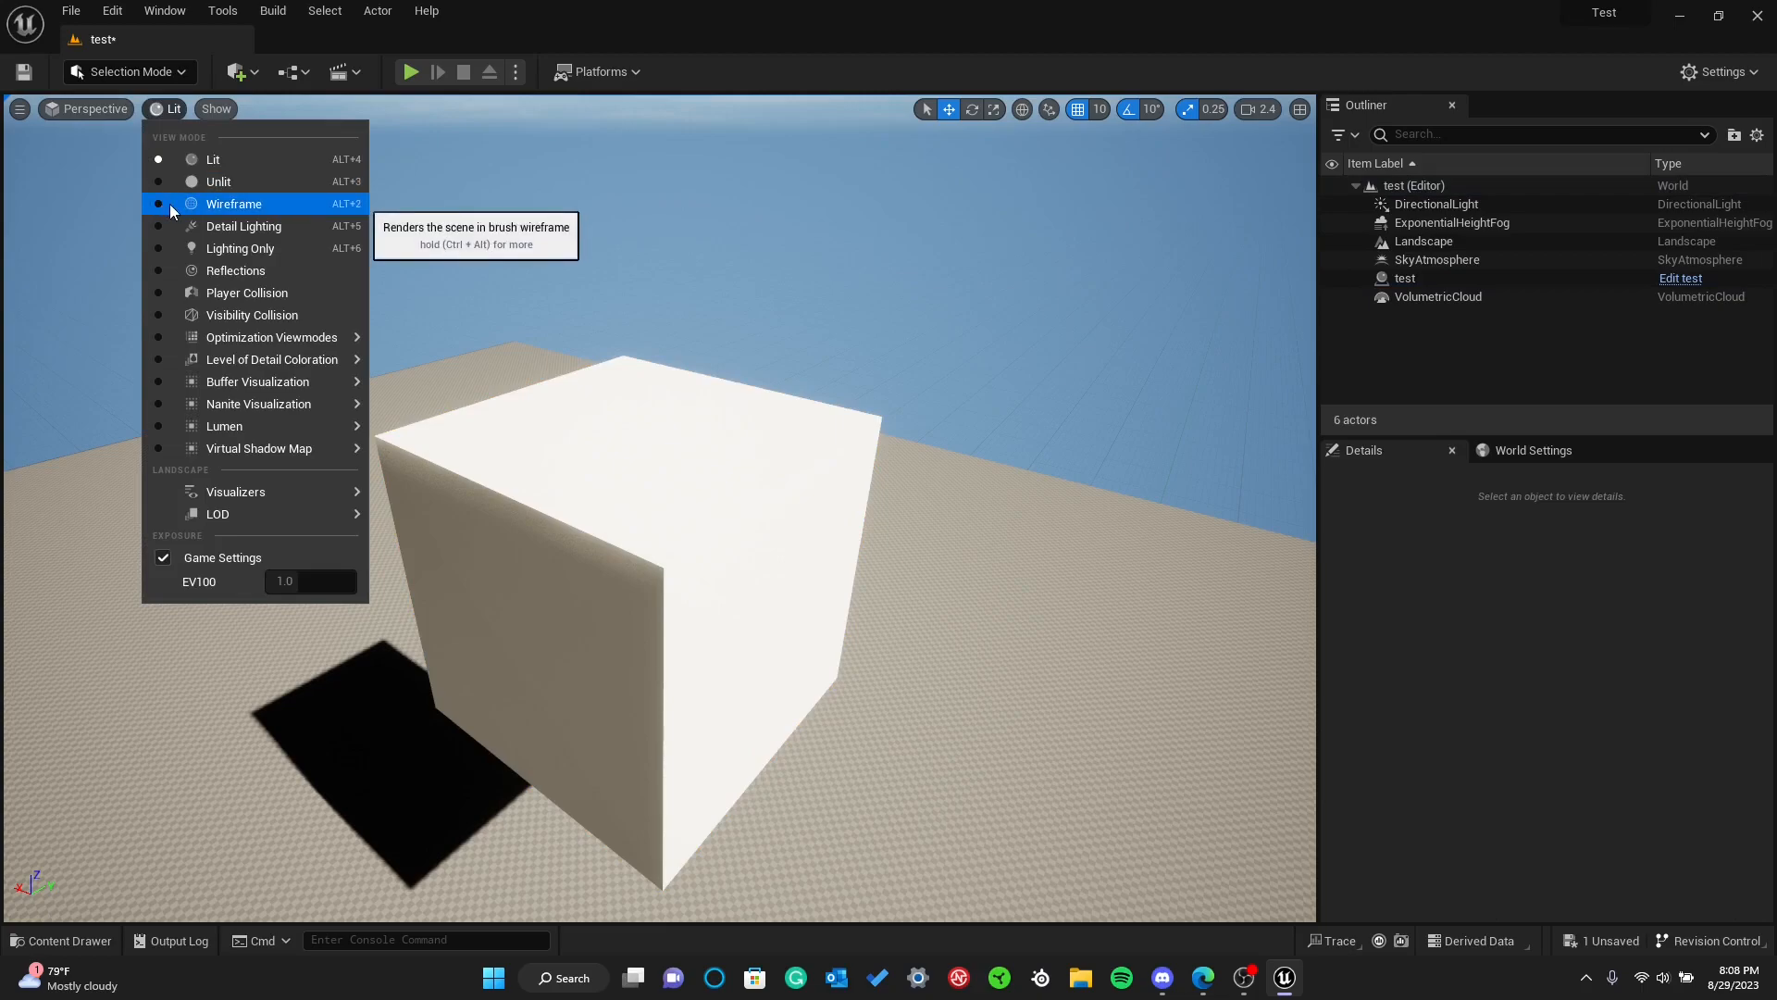
{"action": "left_click", "coordinate": [522, 247]}
{"action": "key", "text": "w"}
{"action": "right_click_drag", "start_coordinate": [522, 247], "coordinate": [527, 320]}
{"action": "key", "text": "s"}
{"action": "key", "text": "w"}
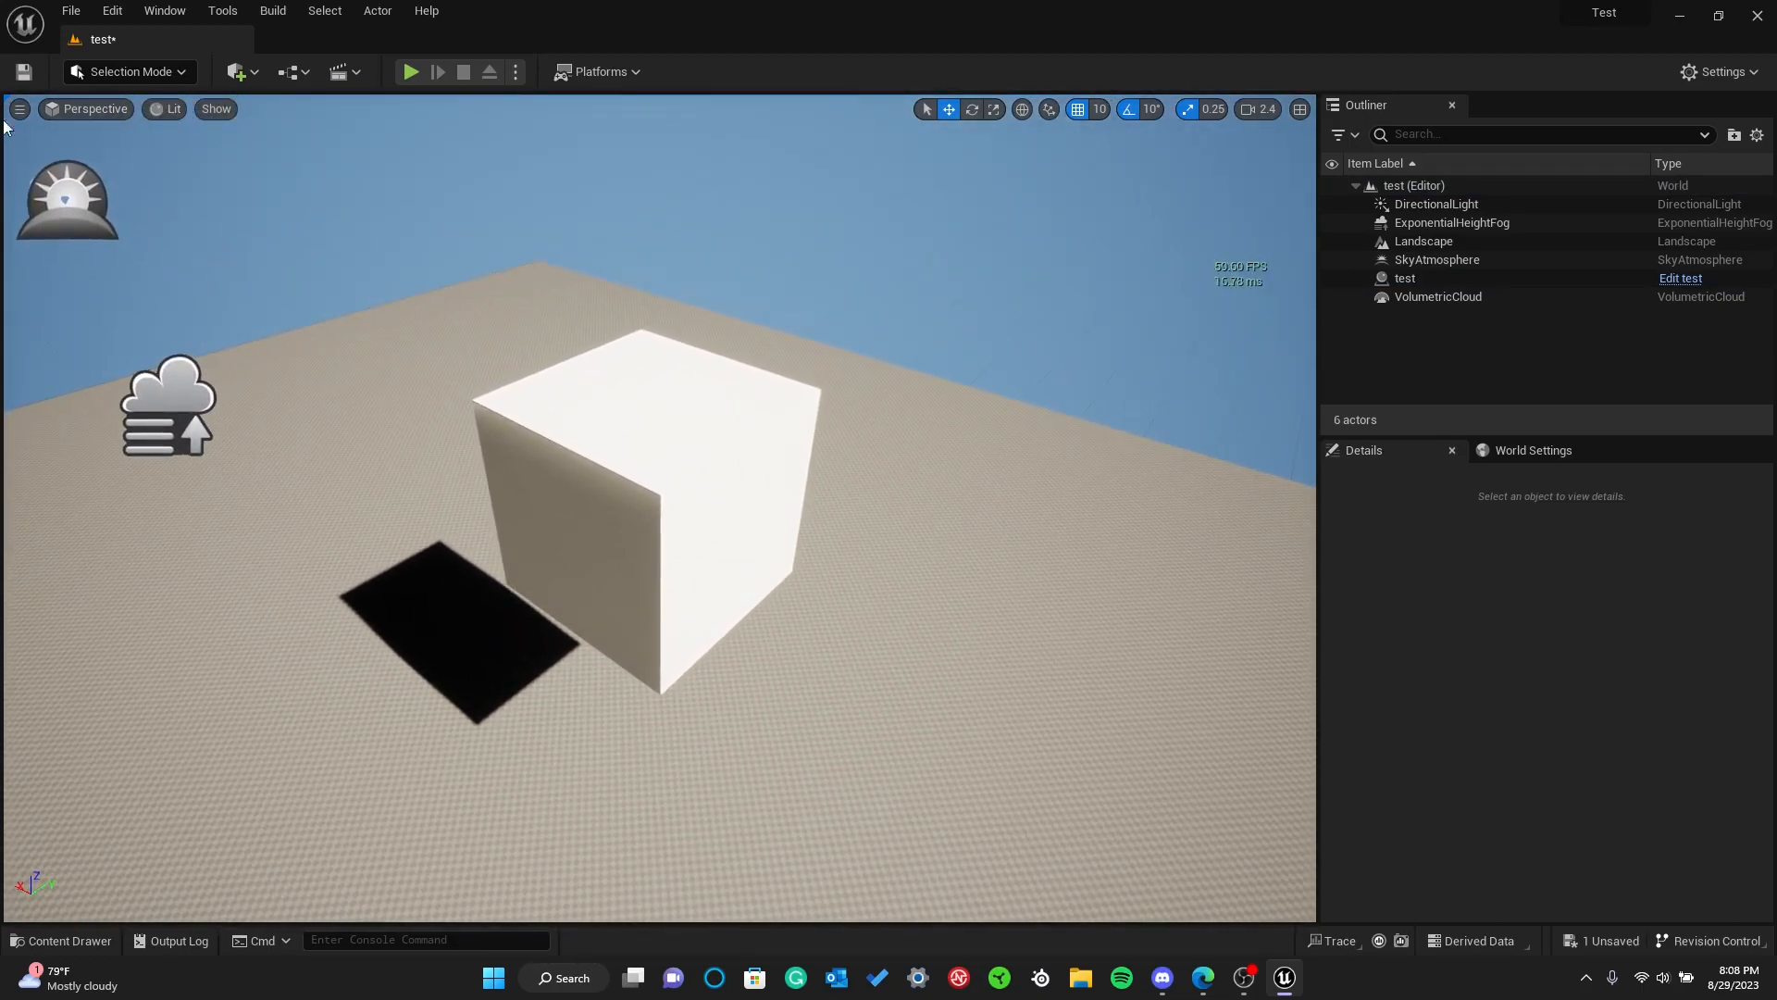
Look over the available editor modes, such as Landscape and Foliage, and keep Selection mode active with nothing selected
{"action": "left_click", "coordinate": [164, 73]}
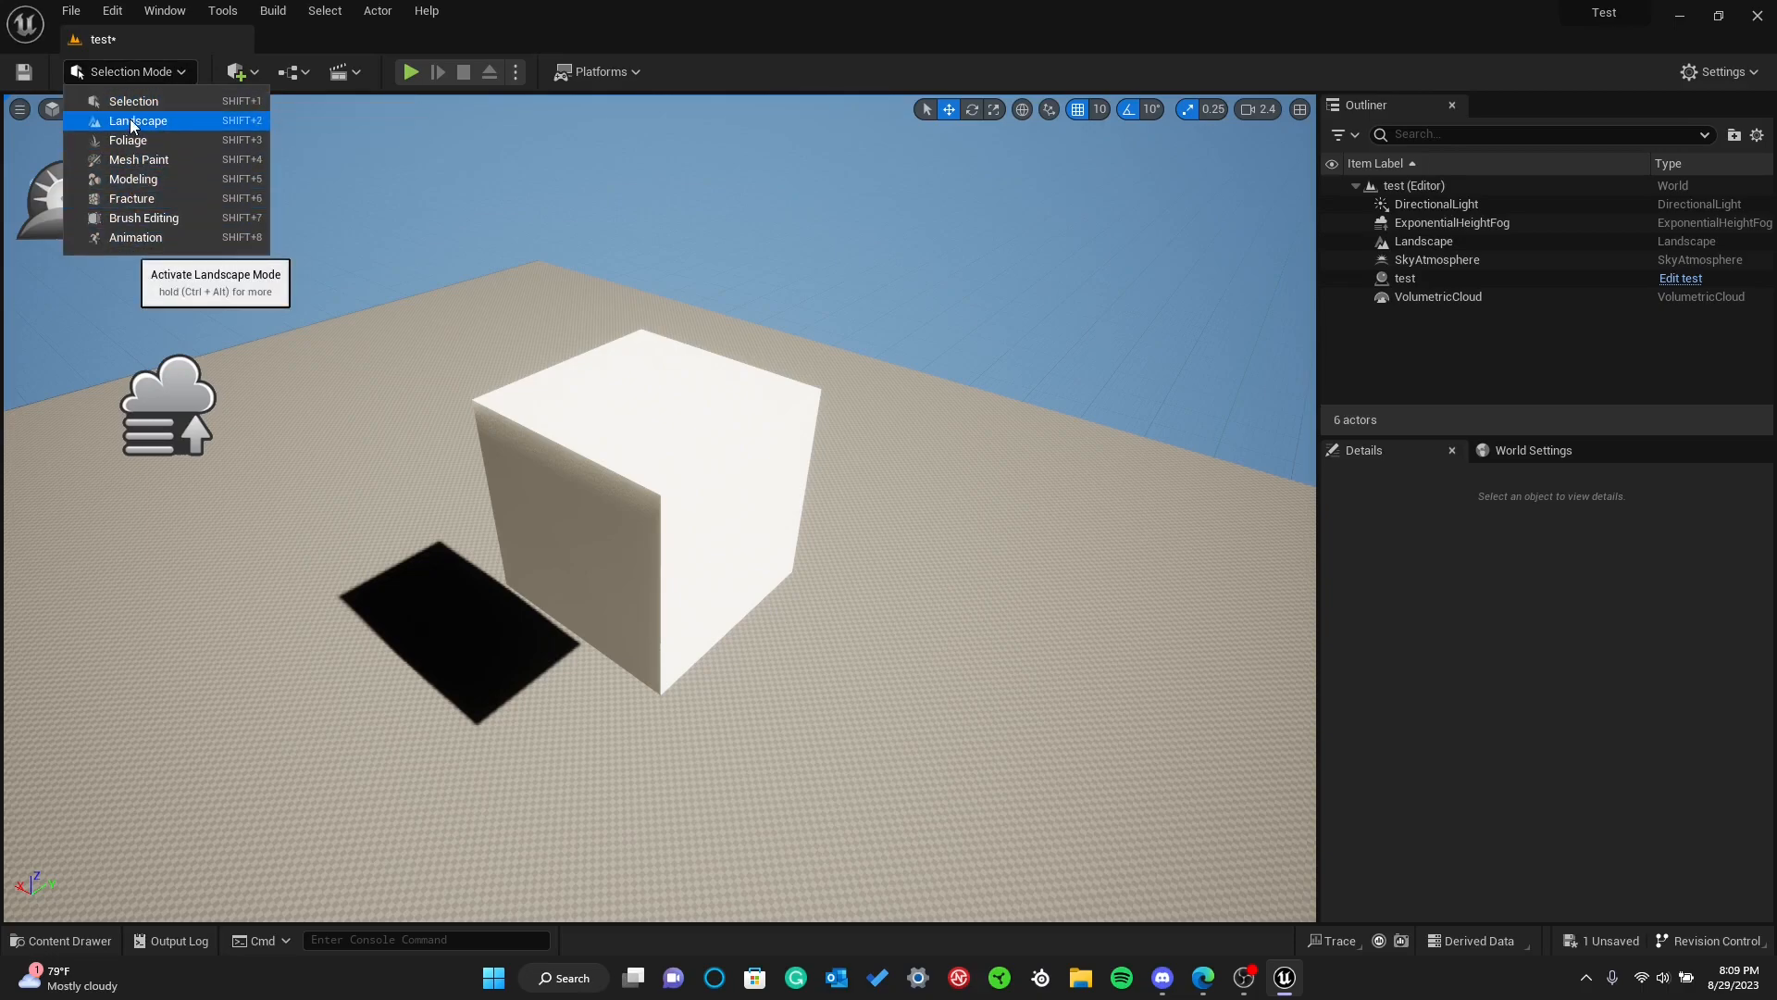
{"action": "left_click", "coordinate": [353, 368]}
{"action": "left_click", "coordinate": [130, 74]}
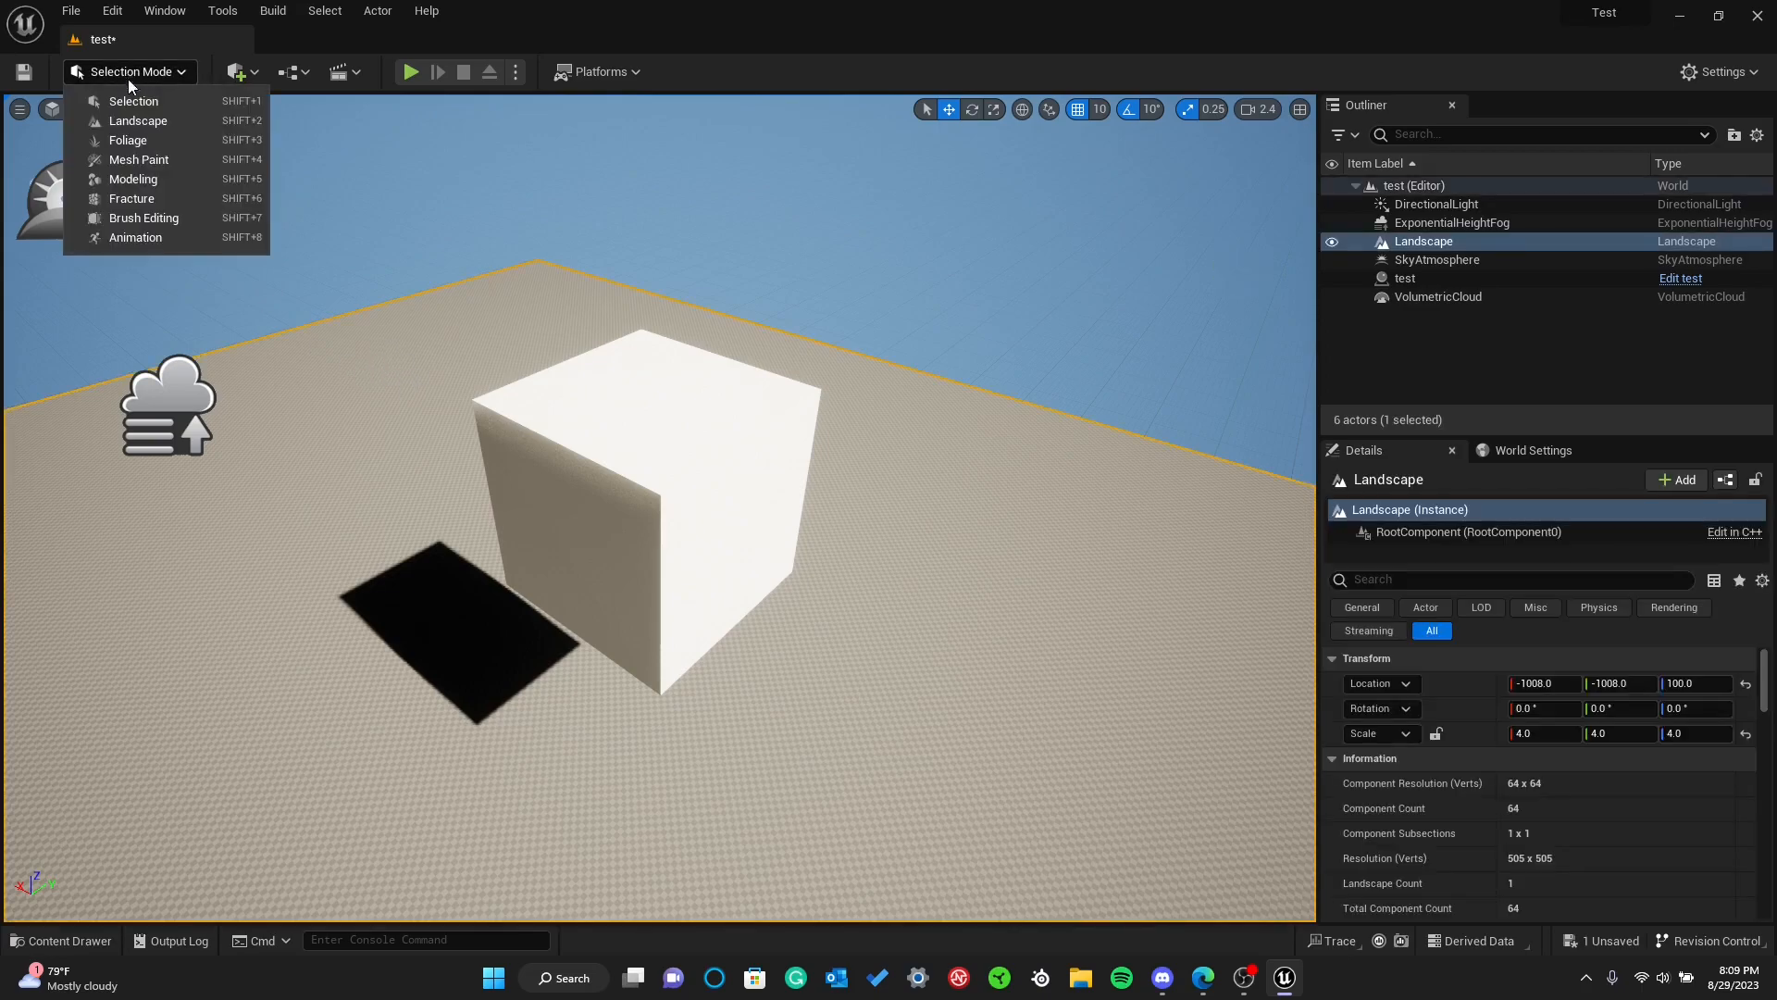
{"action": "left_click", "coordinate": [124, 103]}
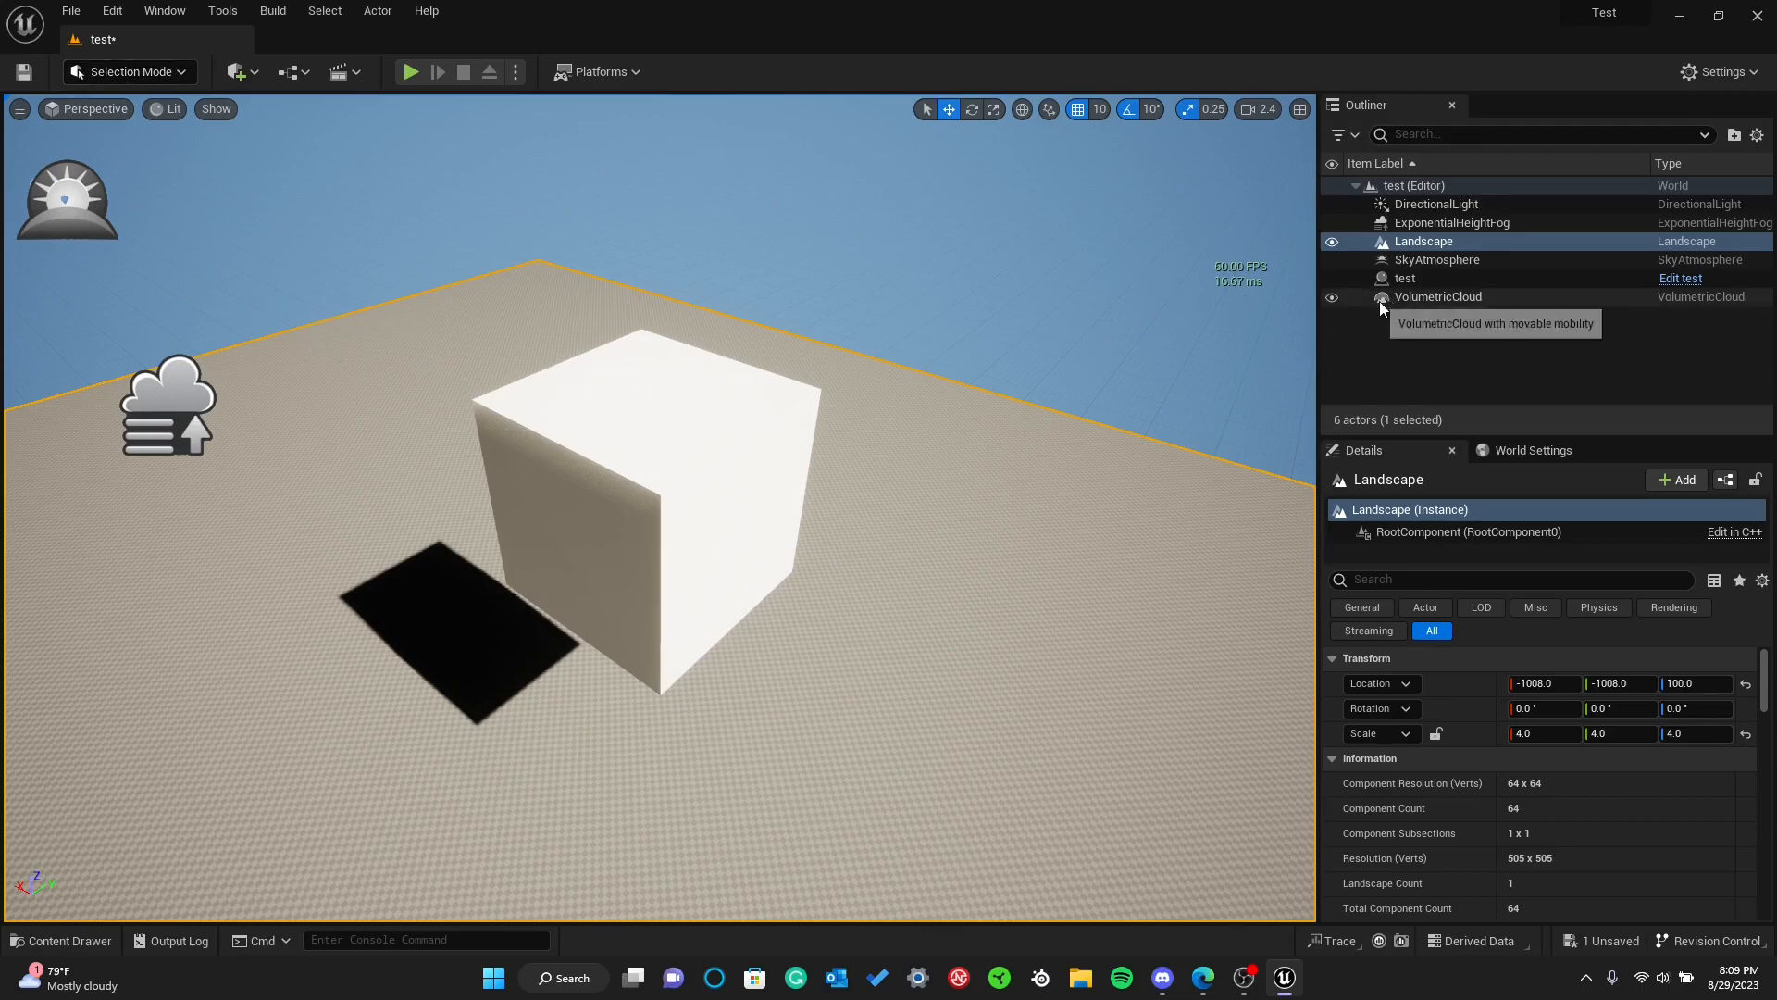
{"action": "left_click", "coordinate": [1433, 353]}
{"action": "left_click", "coordinate": [159, 71]}
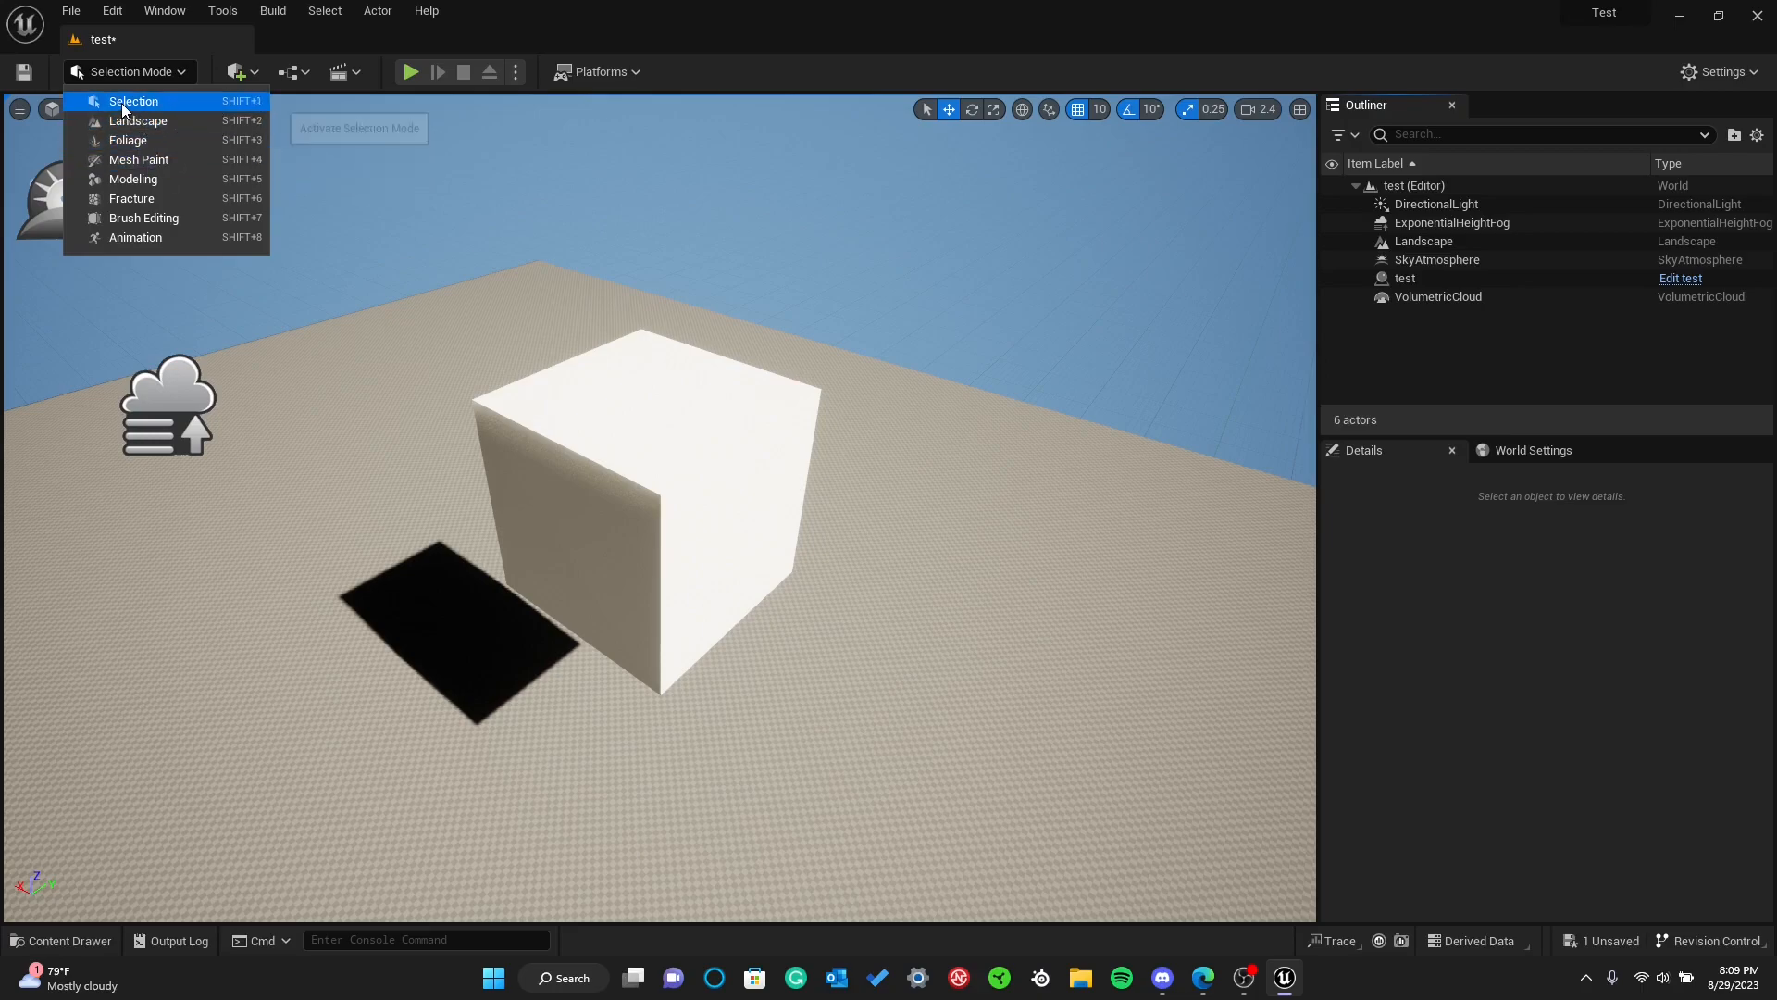
{"action": "left_click", "coordinate": [129, 101]}
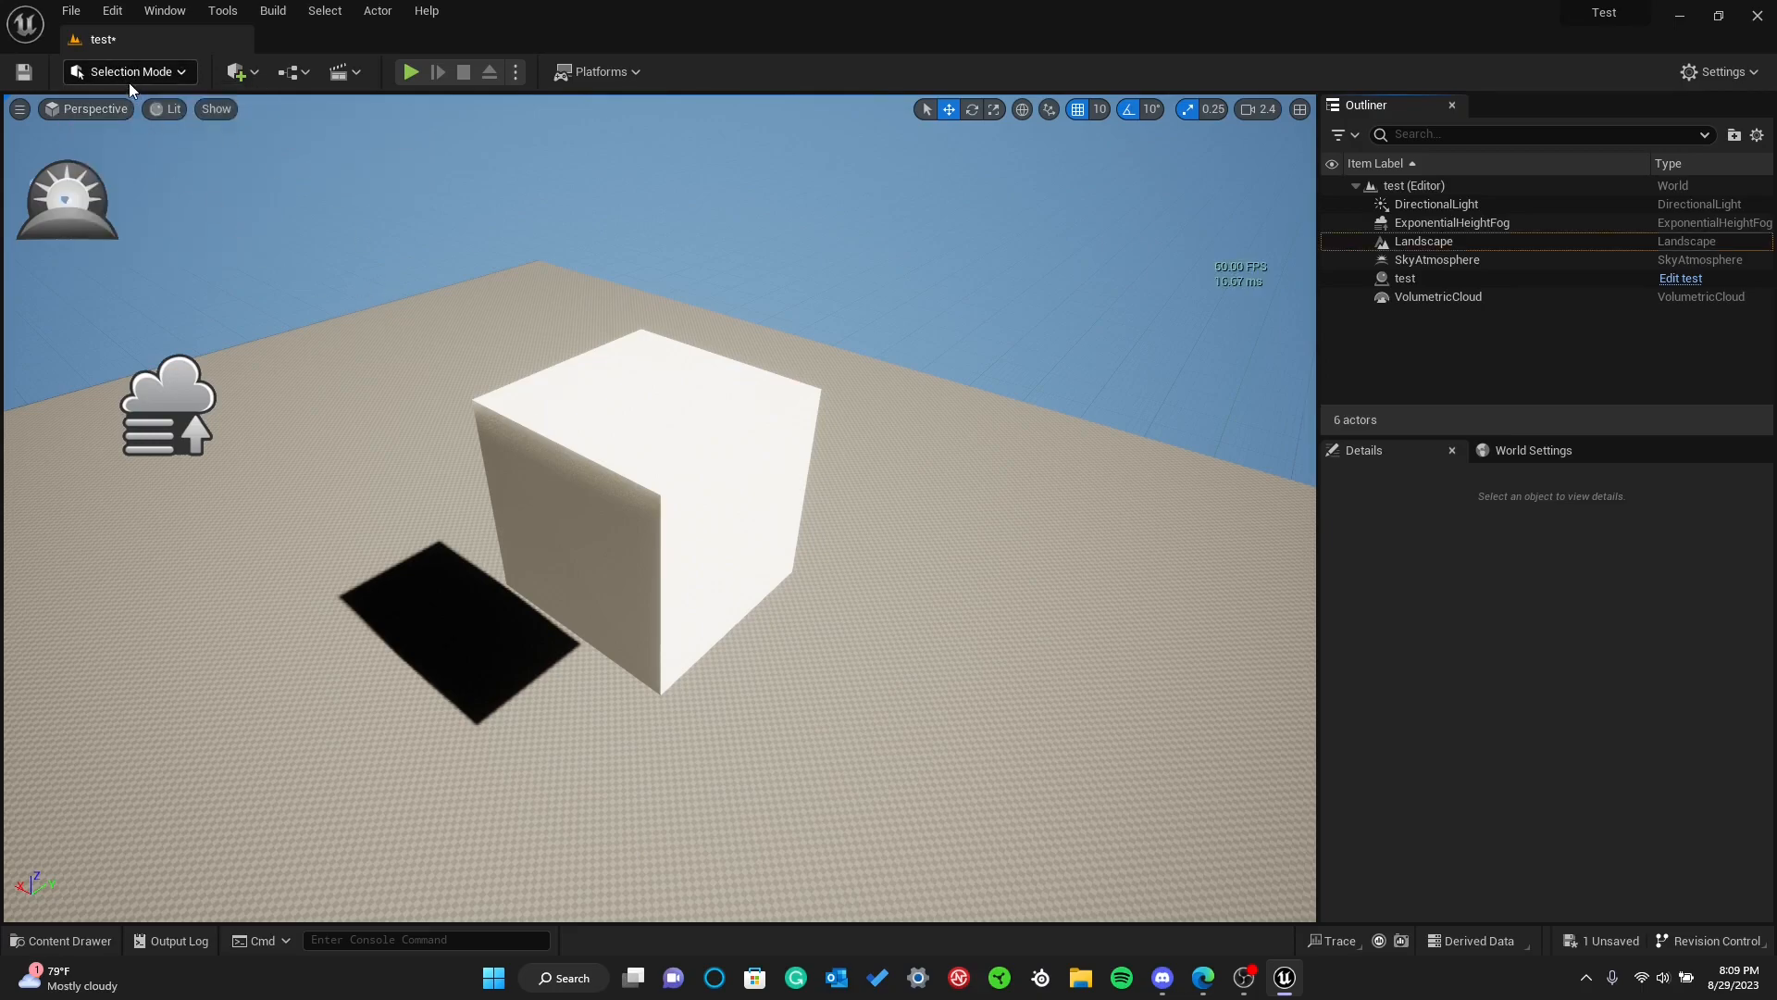
{"action": "right_click_drag", "start_coordinate": [308, 285], "coordinate": [292, 259]}
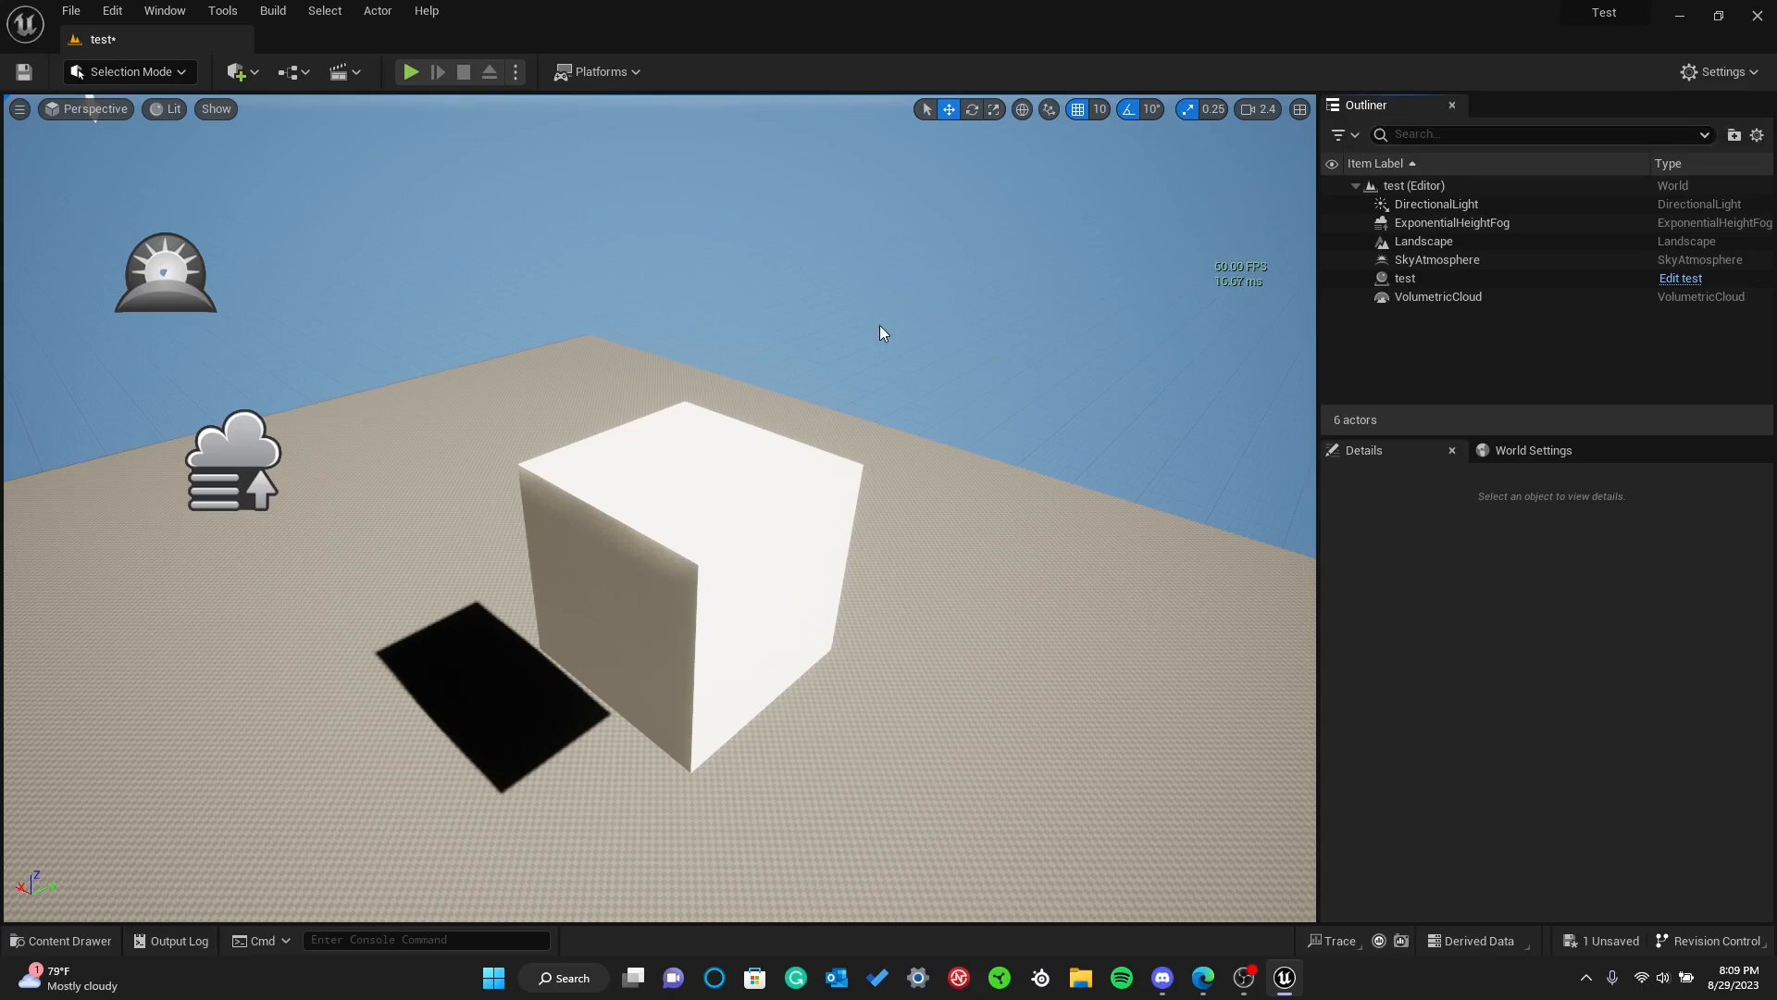
Examine the level's actors one by one from the Outliner, focusing the view on test, VolumetricCloud, SkyAtmosphere, Landscape and ExponentialHeightFog
{"action": "key", "text": "d"}
{"action": "right_click_drag", "start_coordinate": [794, 408], "coordinate": [625, 347]}
{"action": "key", "text": "s"}
{"action": "right_click_drag", "start_coordinate": [1200, 243], "coordinate": [1218, 251]}
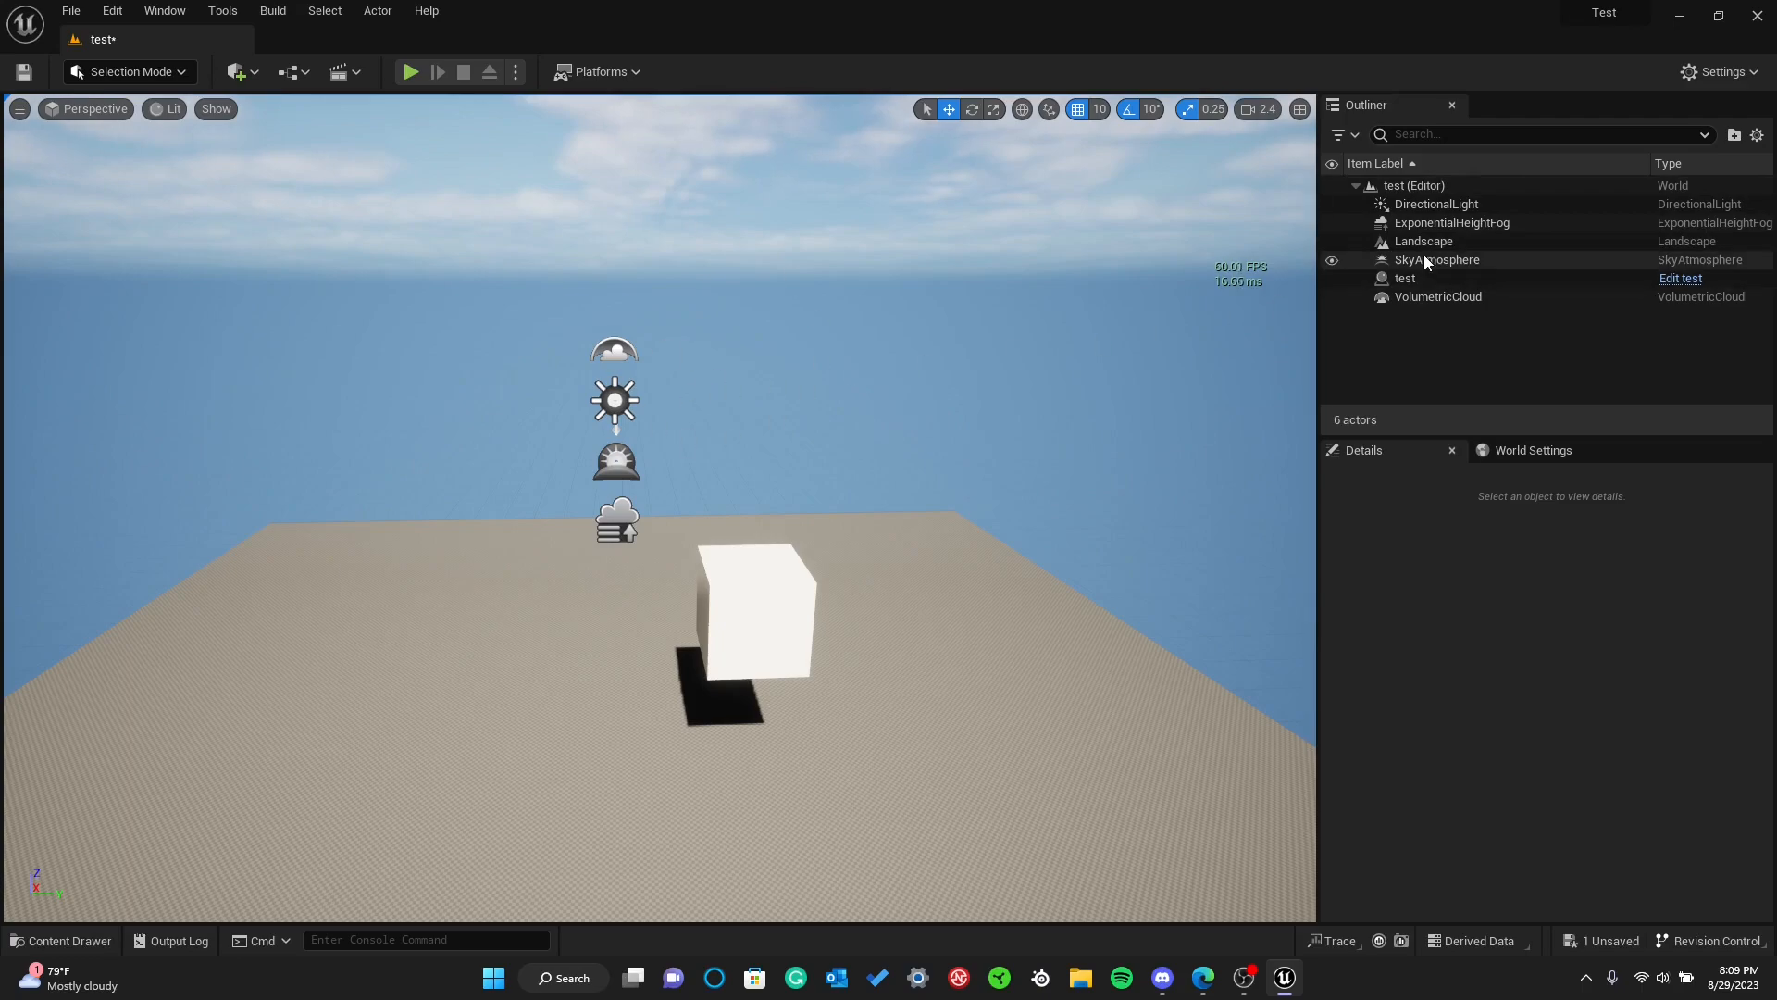
{"action": "left_click", "coordinate": [1435, 280]}
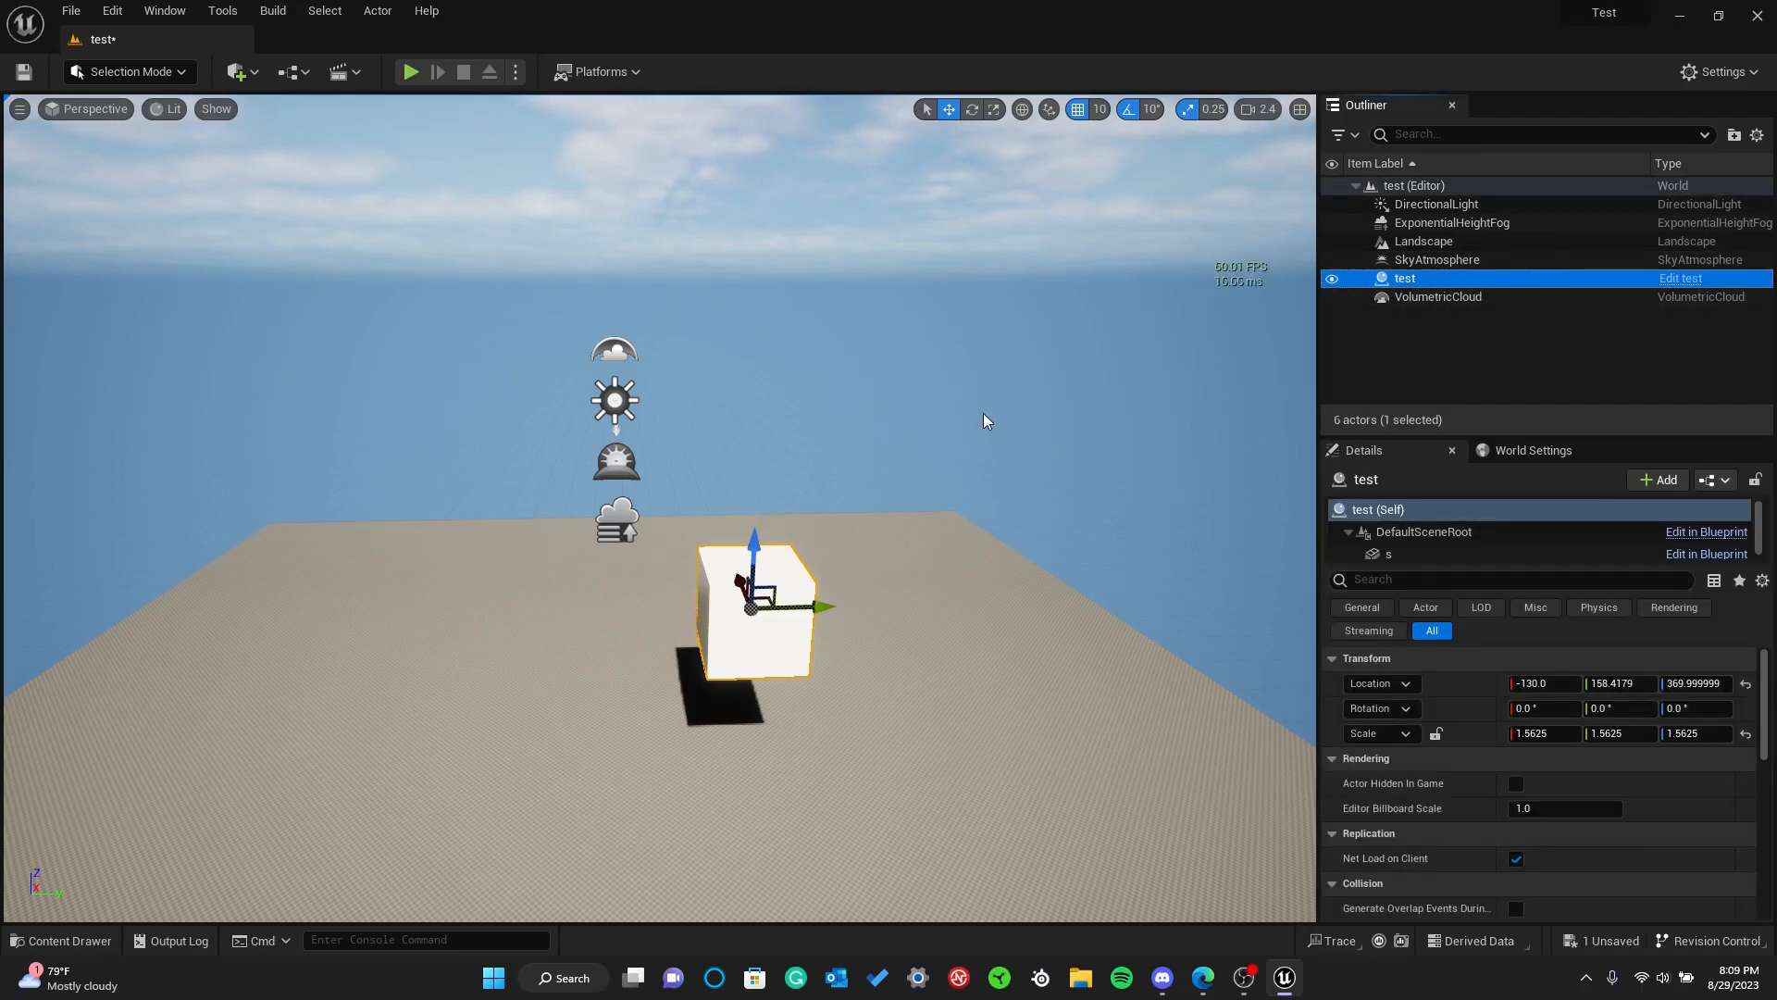
{"action": "key", "text": "f"}
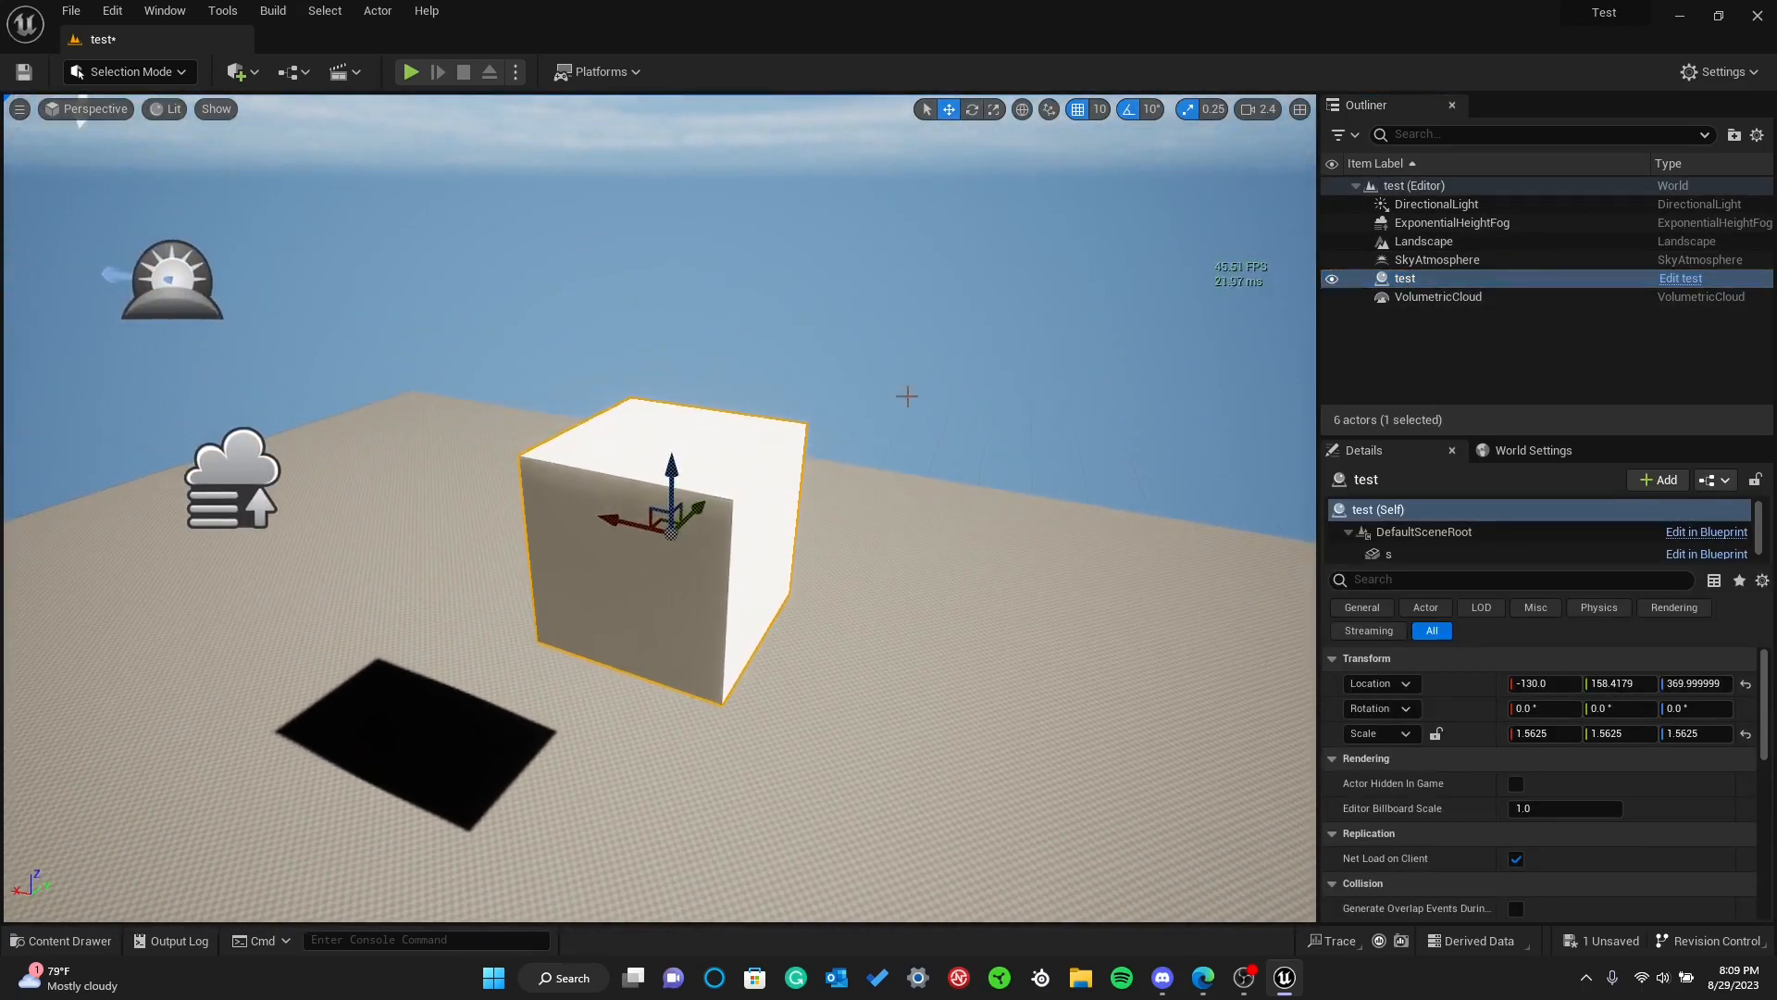
{"action": "left_click", "coordinate": [1426, 298]}
{"action": "double_click", "coordinate": [1427, 298]}
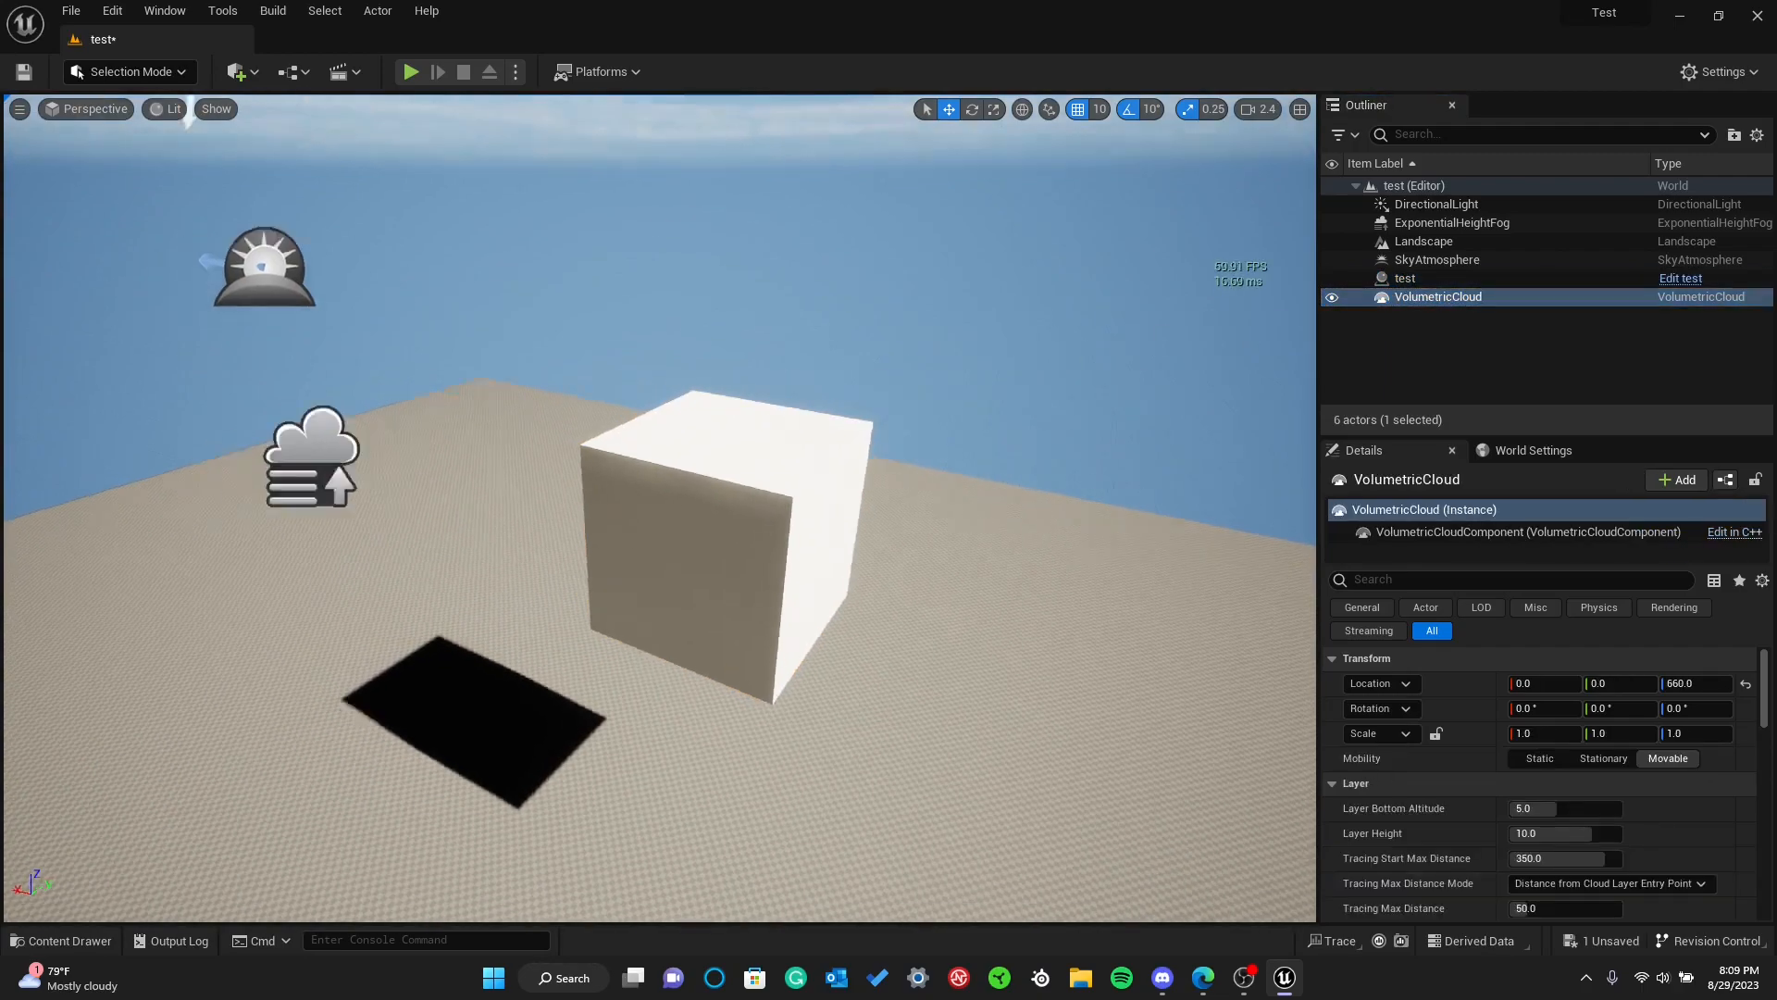
{"action": "left_click", "coordinate": [1396, 261]}
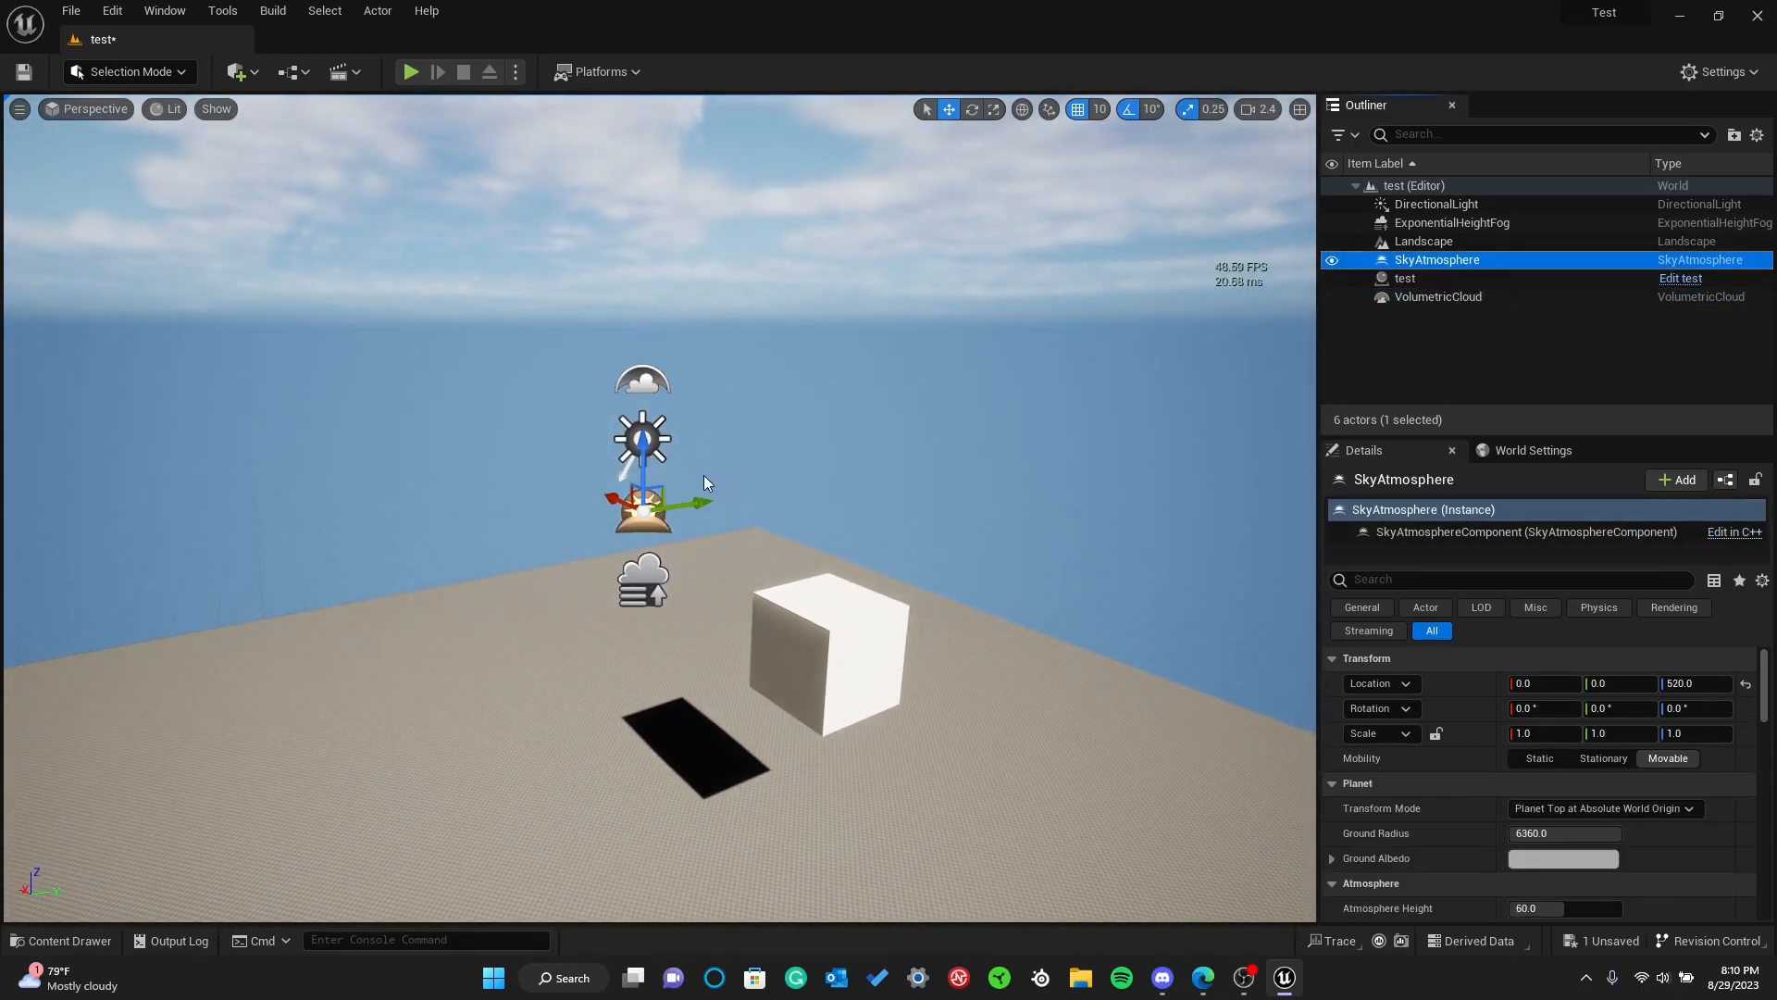
{"action": "left_click", "coordinate": [1391, 240]}
{"action": "right_click_drag", "start_coordinate": [828, 567], "coordinate": [715, 593]}
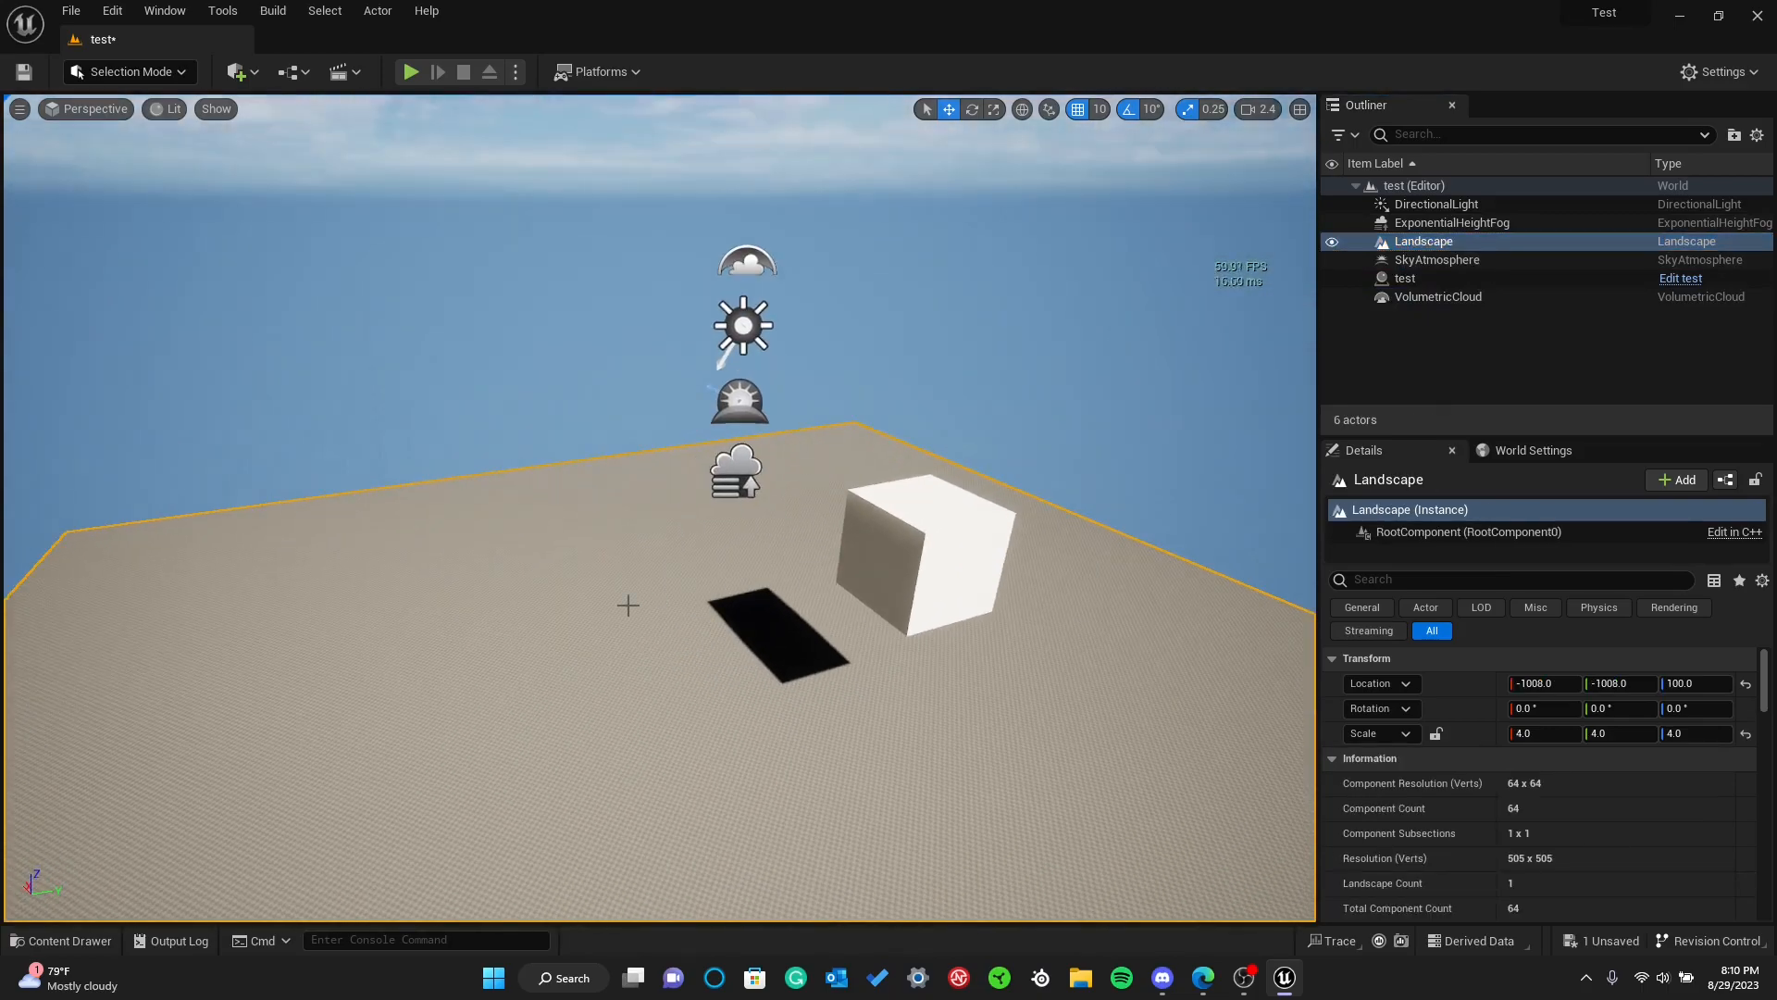
{"action": "left_click", "coordinate": [1395, 223]}
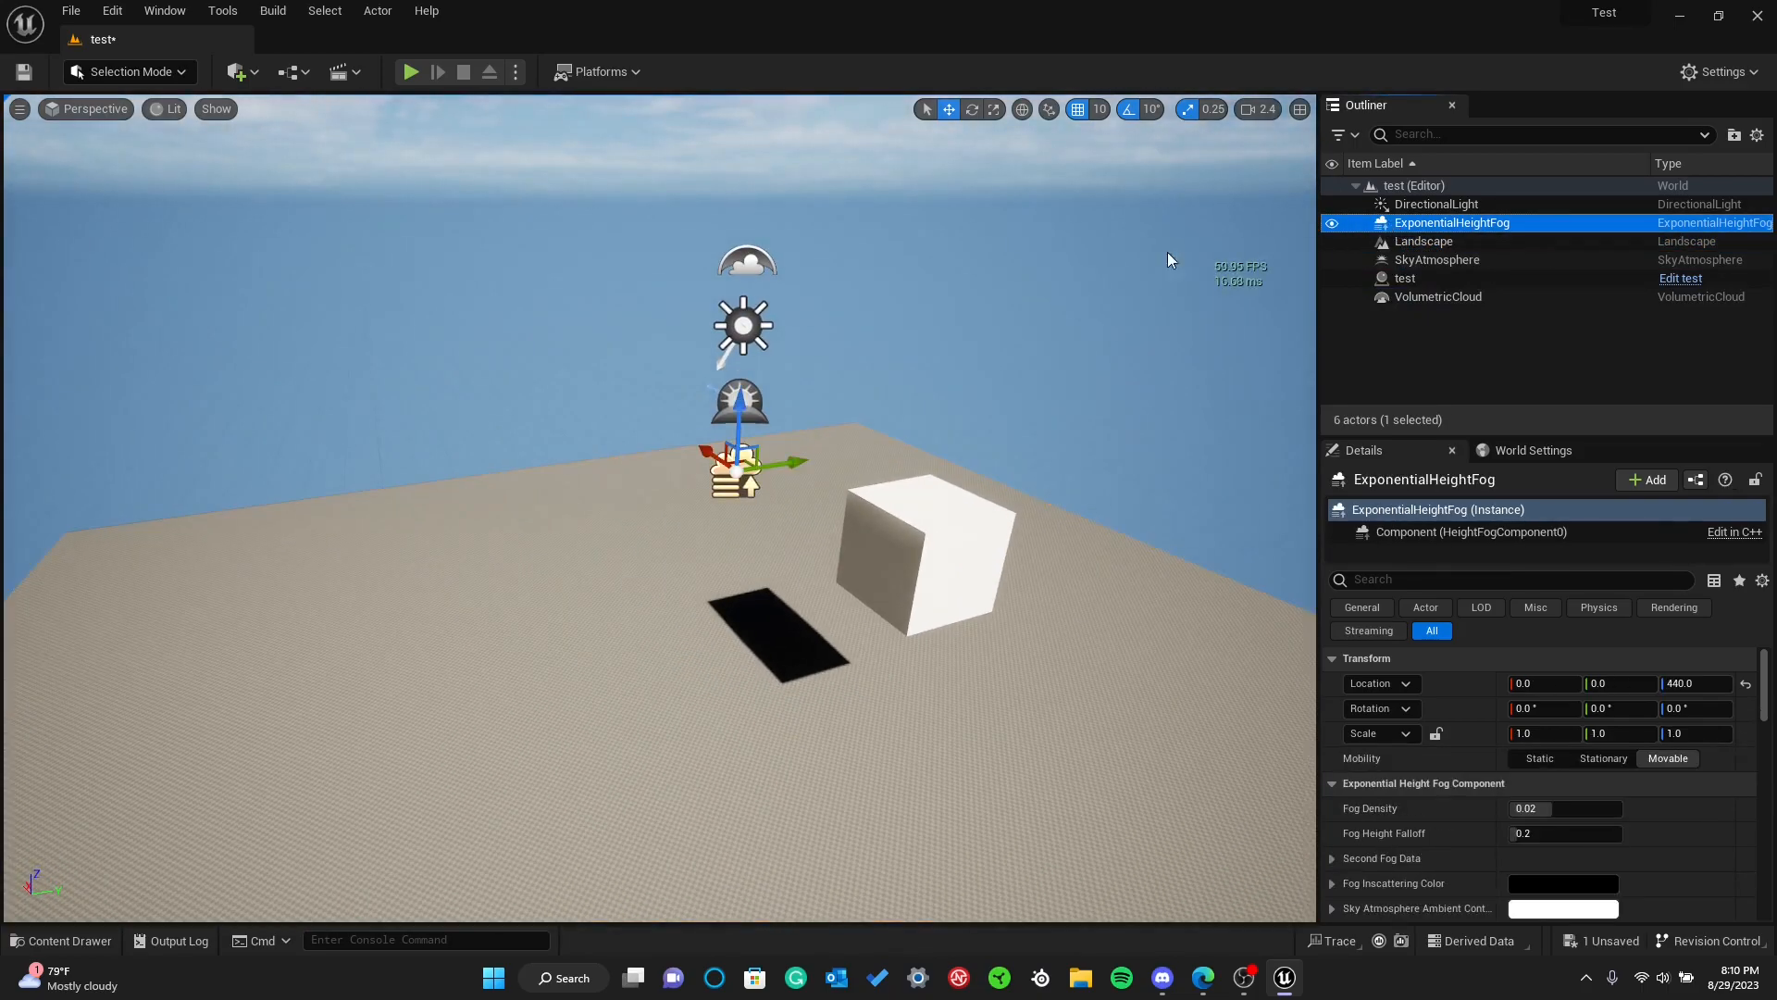
{"action": "double_click", "coordinate": [1481, 223]}
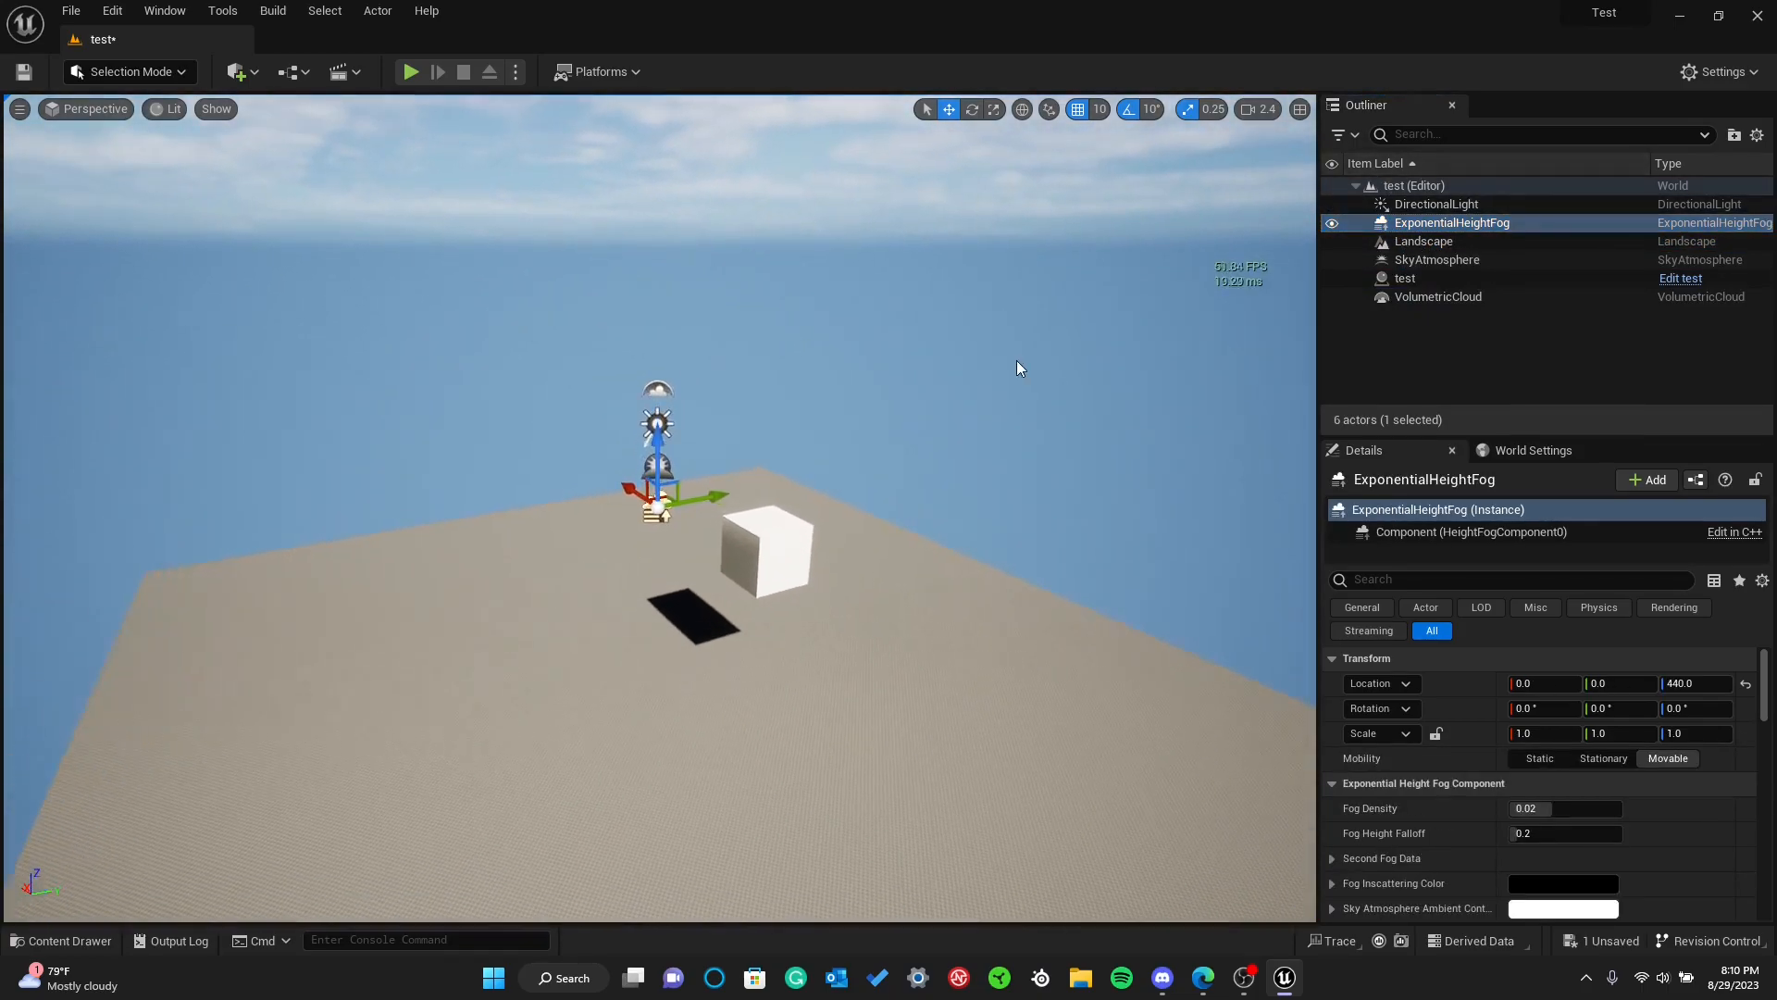
Place two more instances of the test blueprint in the level and focus the view on test3
{"action": "key", "text": "ctrl+space"}
{"action": "left_click_drag", "start_coordinate": [348, 509], "coordinate": [836, 426]}
{"action": "key", "text": "ctrl+space"}
{"action": "left_click_drag", "start_coordinate": [345, 536], "coordinate": [632, 555]}
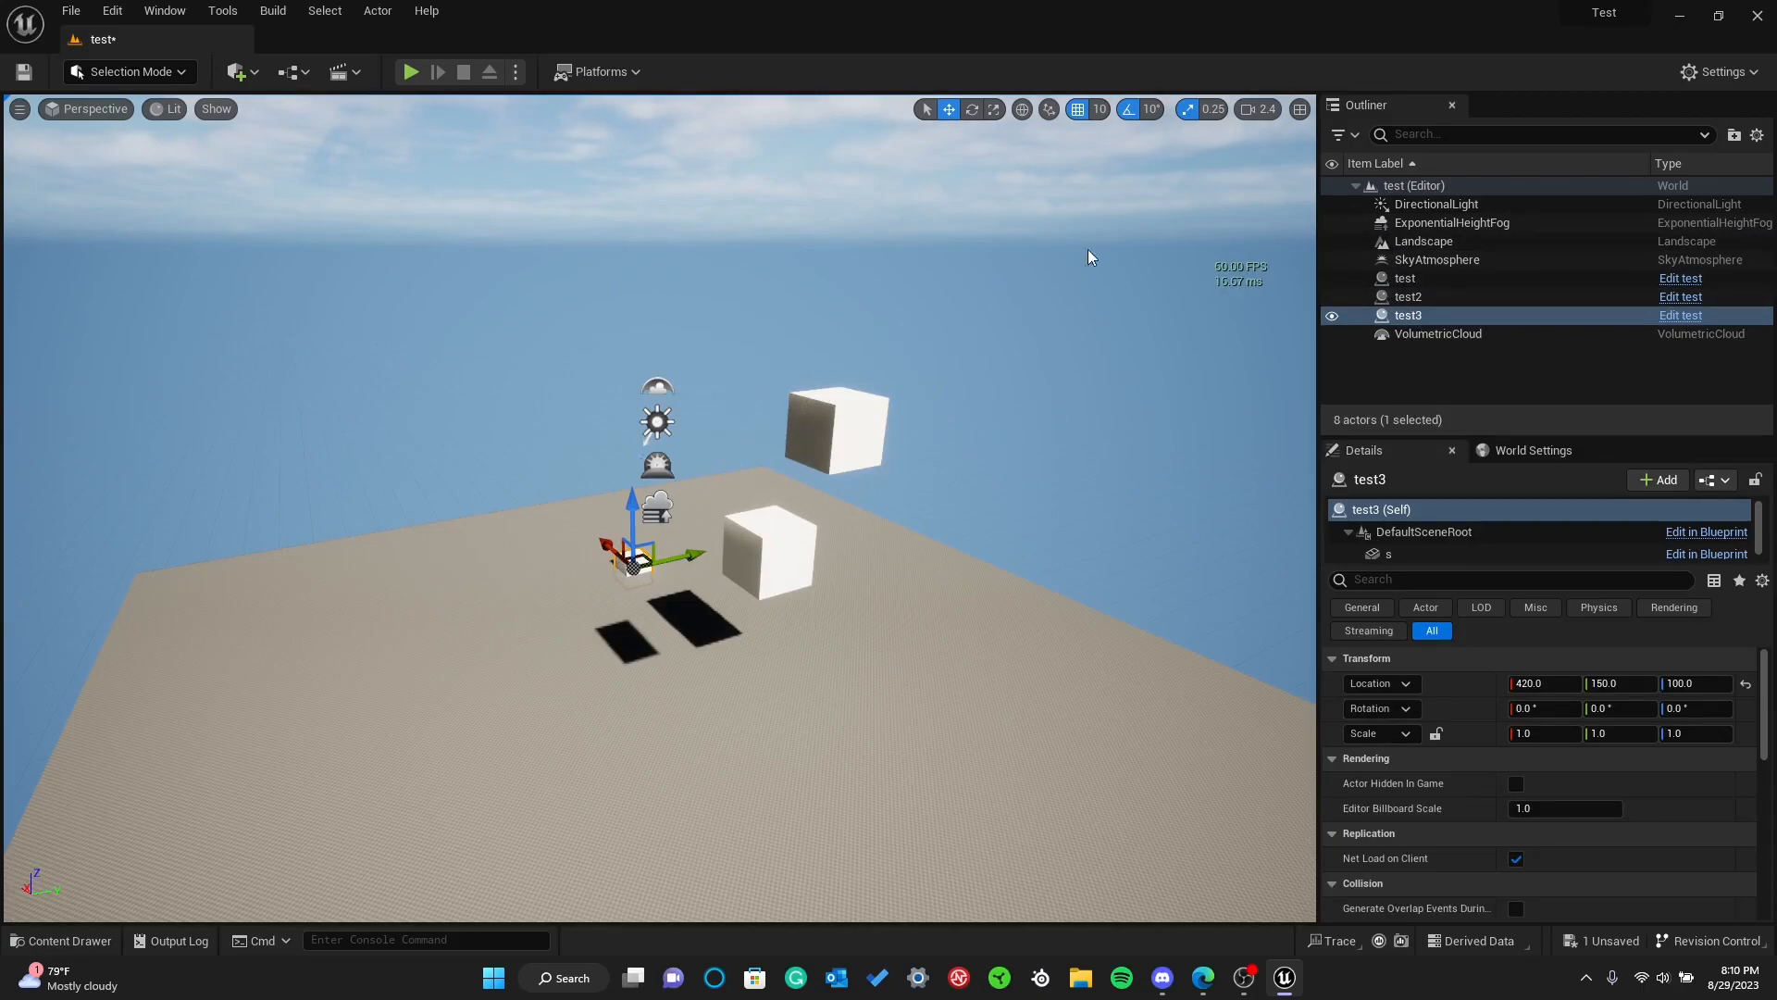
{"action": "double_click", "coordinate": [1388, 314]}
{"action": "right_click_drag", "start_coordinate": [1055, 463], "coordinate": [1194, 504]}
{"action": "key", "text": "a"}
{"action": "right_click_drag", "start_coordinate": [916, 420], "coordinate": [999, 426]}
Undo the placement of the two extra test blueprint instances
{"action": "key", "text": "s"}
{"action": "key", "text": "ctrl+z"}
{"action": "key", "text": "ctrl+z"}
{"action": "key", "text": "ctrl+z"}
{"action": "key", "text": "ctrl+z"}
{"action": "mouse_move", "coordinate": [813, 428]}
{"action": "right_mouse_down"}
{"action": "mouse_move", "coordinate": [874, 338]}
{"action": "mouse_move", "coordinate": [833, 468]}
{"action": "mouse_move", "coordinate": [824, 435]}
{"action": "right_mouse_up"}
{"action": "key", "text": "s"}
{"action": "key", "text": "w"}
{"action": "key", "text": "s"}
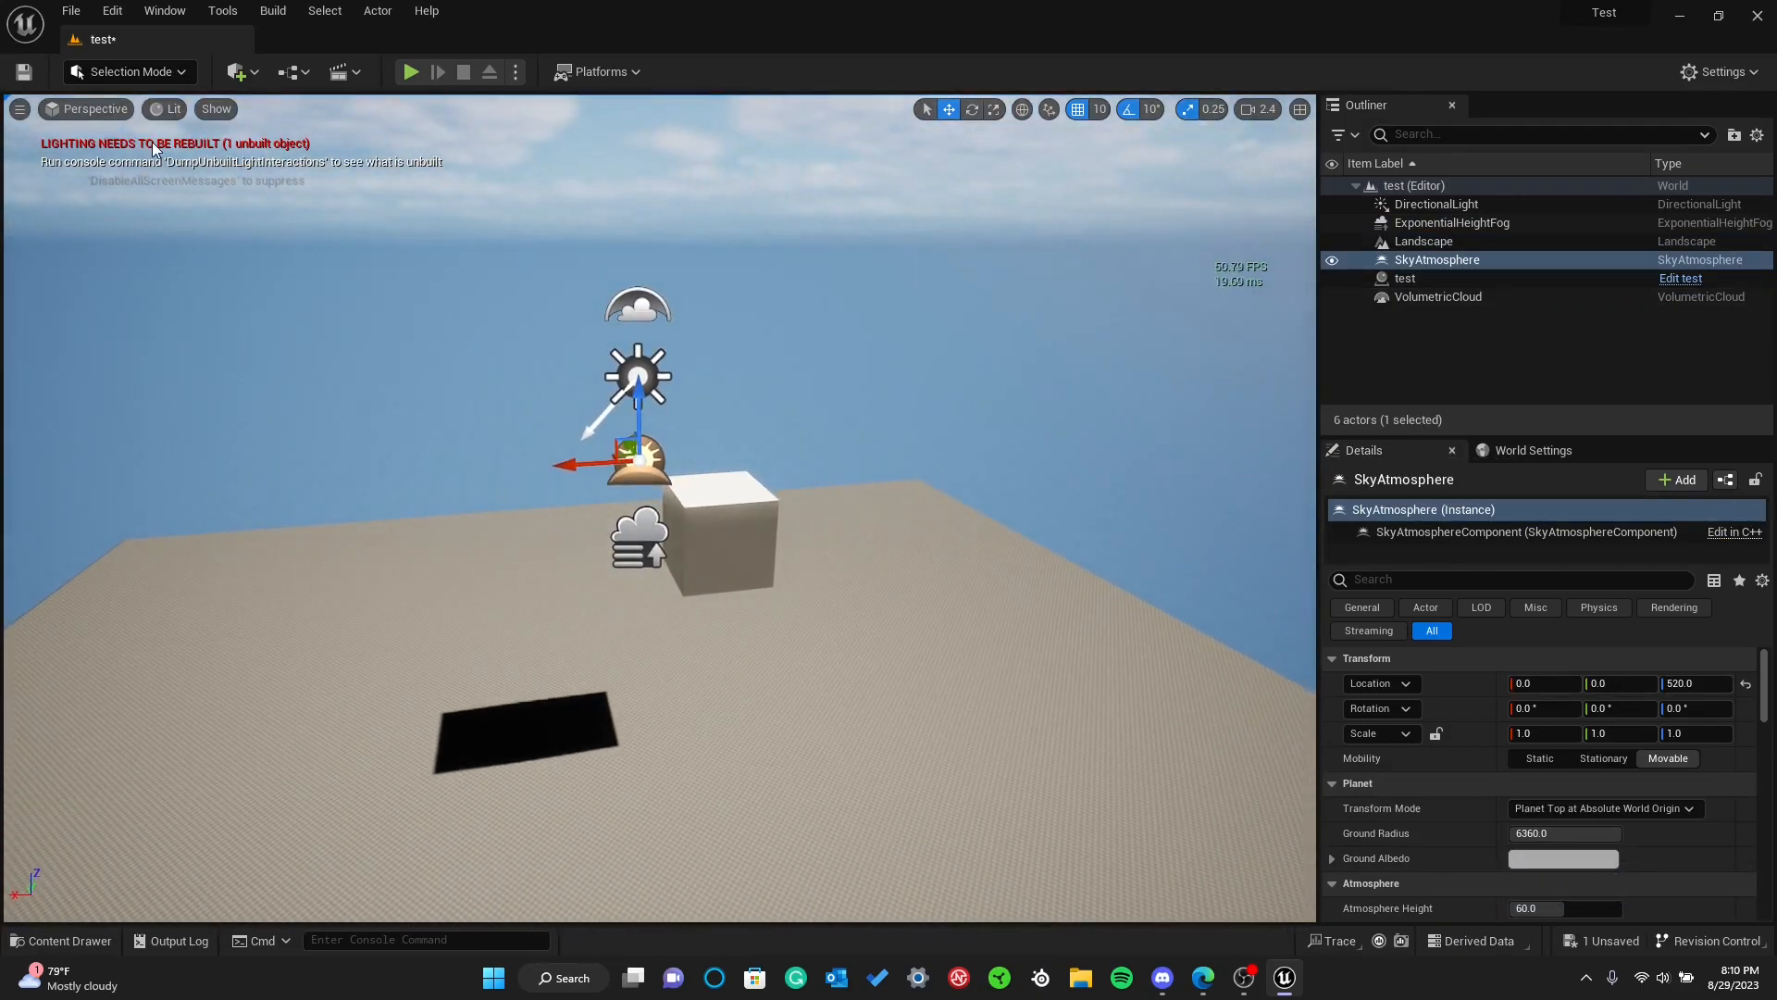
Review the details of the Landscape, ExponentialHeightFog, SkyAtmosphere and VolumetricCloud actors in turn
{"action": "left_click", "coordinate": [1425, 241]}
{"action": "left_click", "coordinate": [1421, 223]}
{"action": "left_click", "coordinate": [1423, 260]}
{"action": "left_click", "coordinate": [1425, 297]}
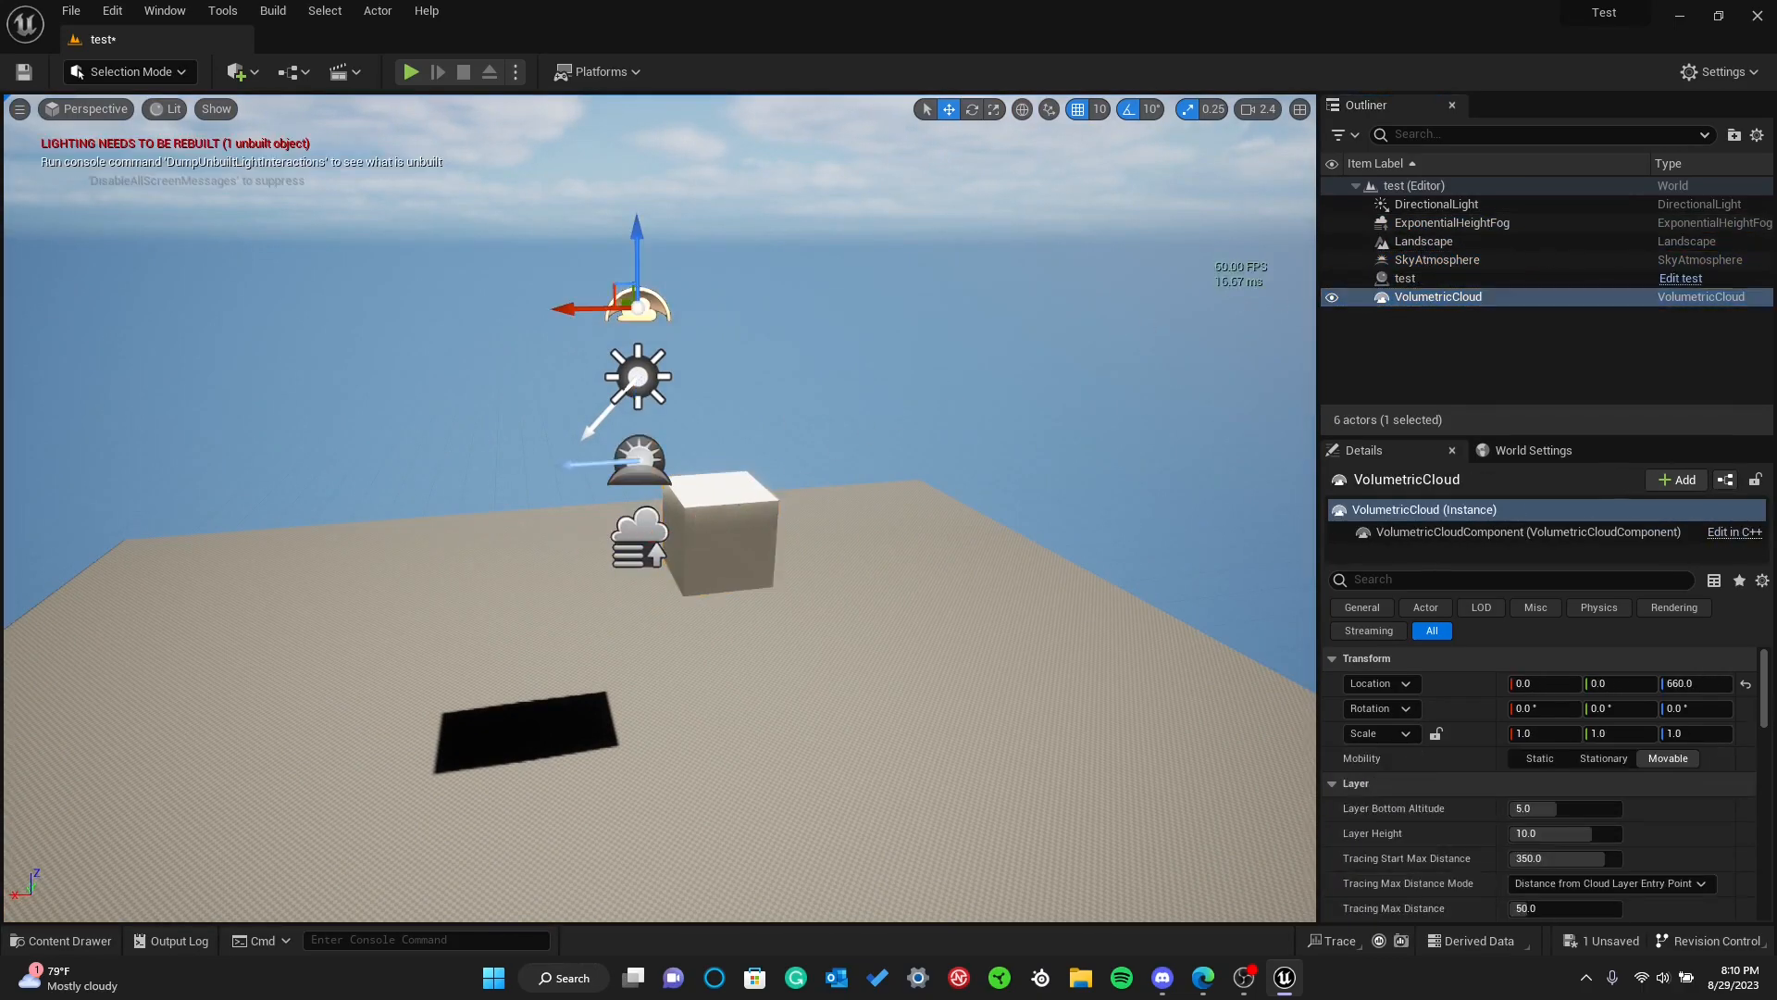
Select the test cube and move it to about X -290, Y 88, Z 430
{"action": "left_click", "coordinate": [1407, 278]}
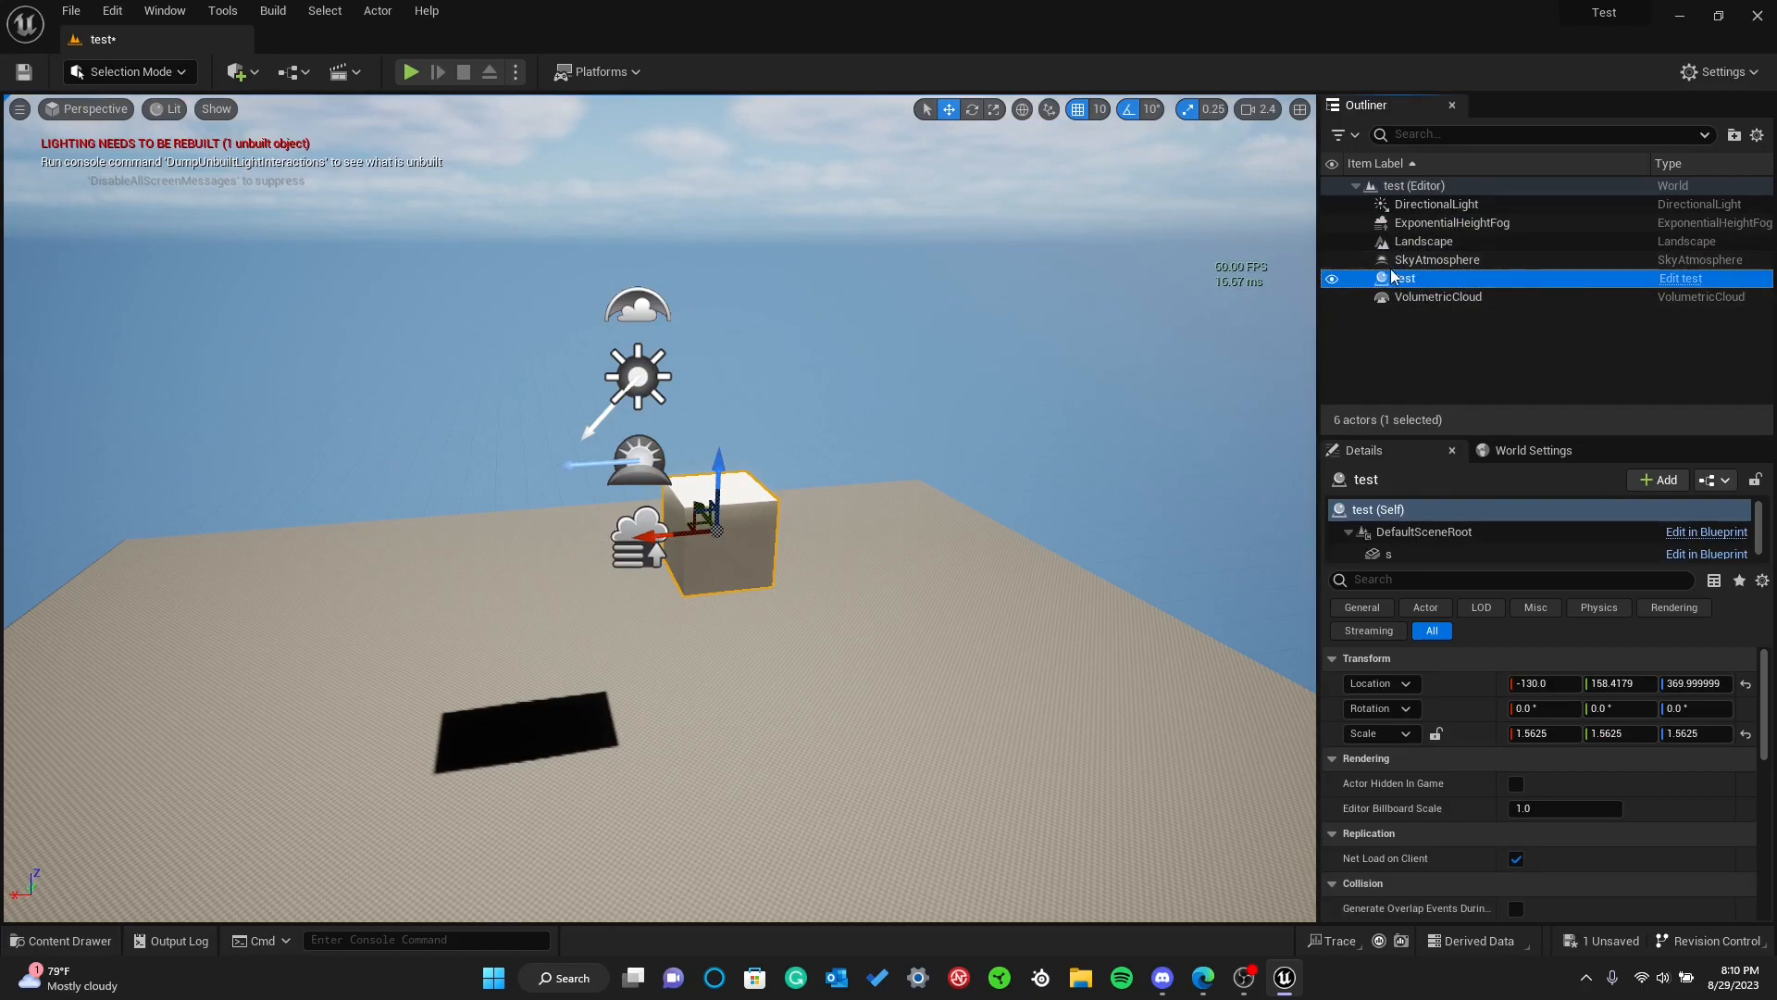
{"action": "left_click", "coordinate": [745, 488]}
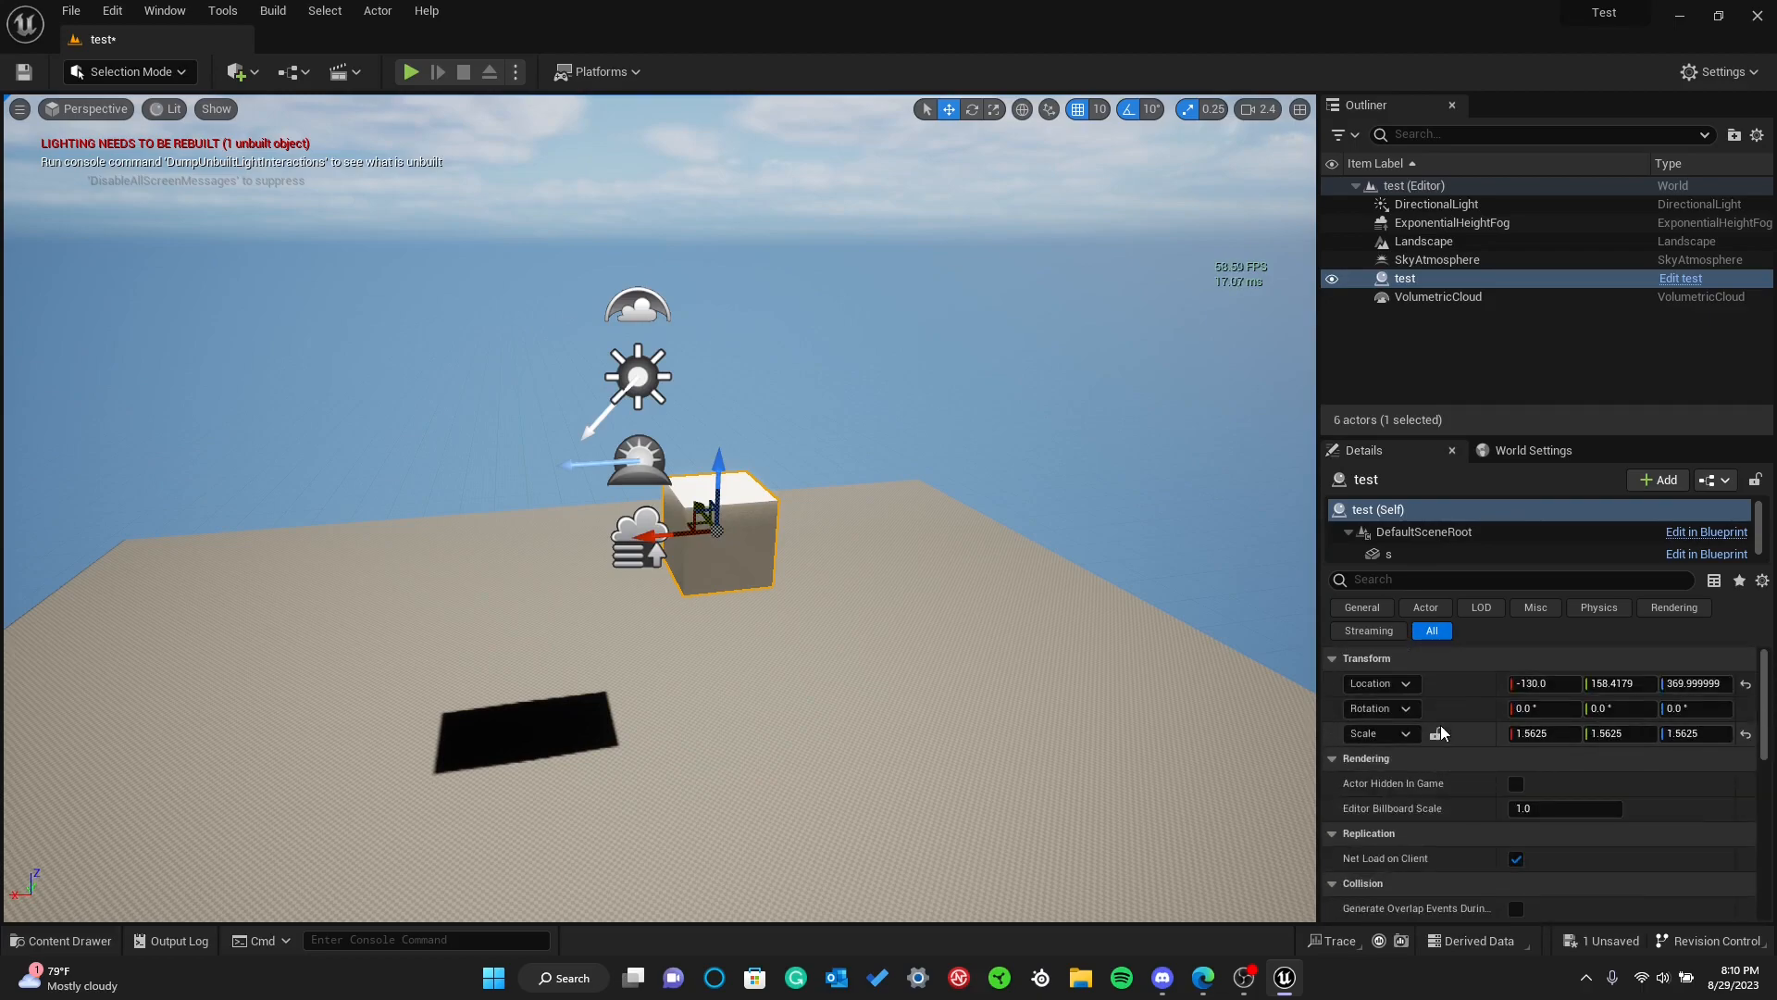
{"action": "scroll", "coordinate": [737, 487], "scroll_direction": "up", "scroll_amount": 1}
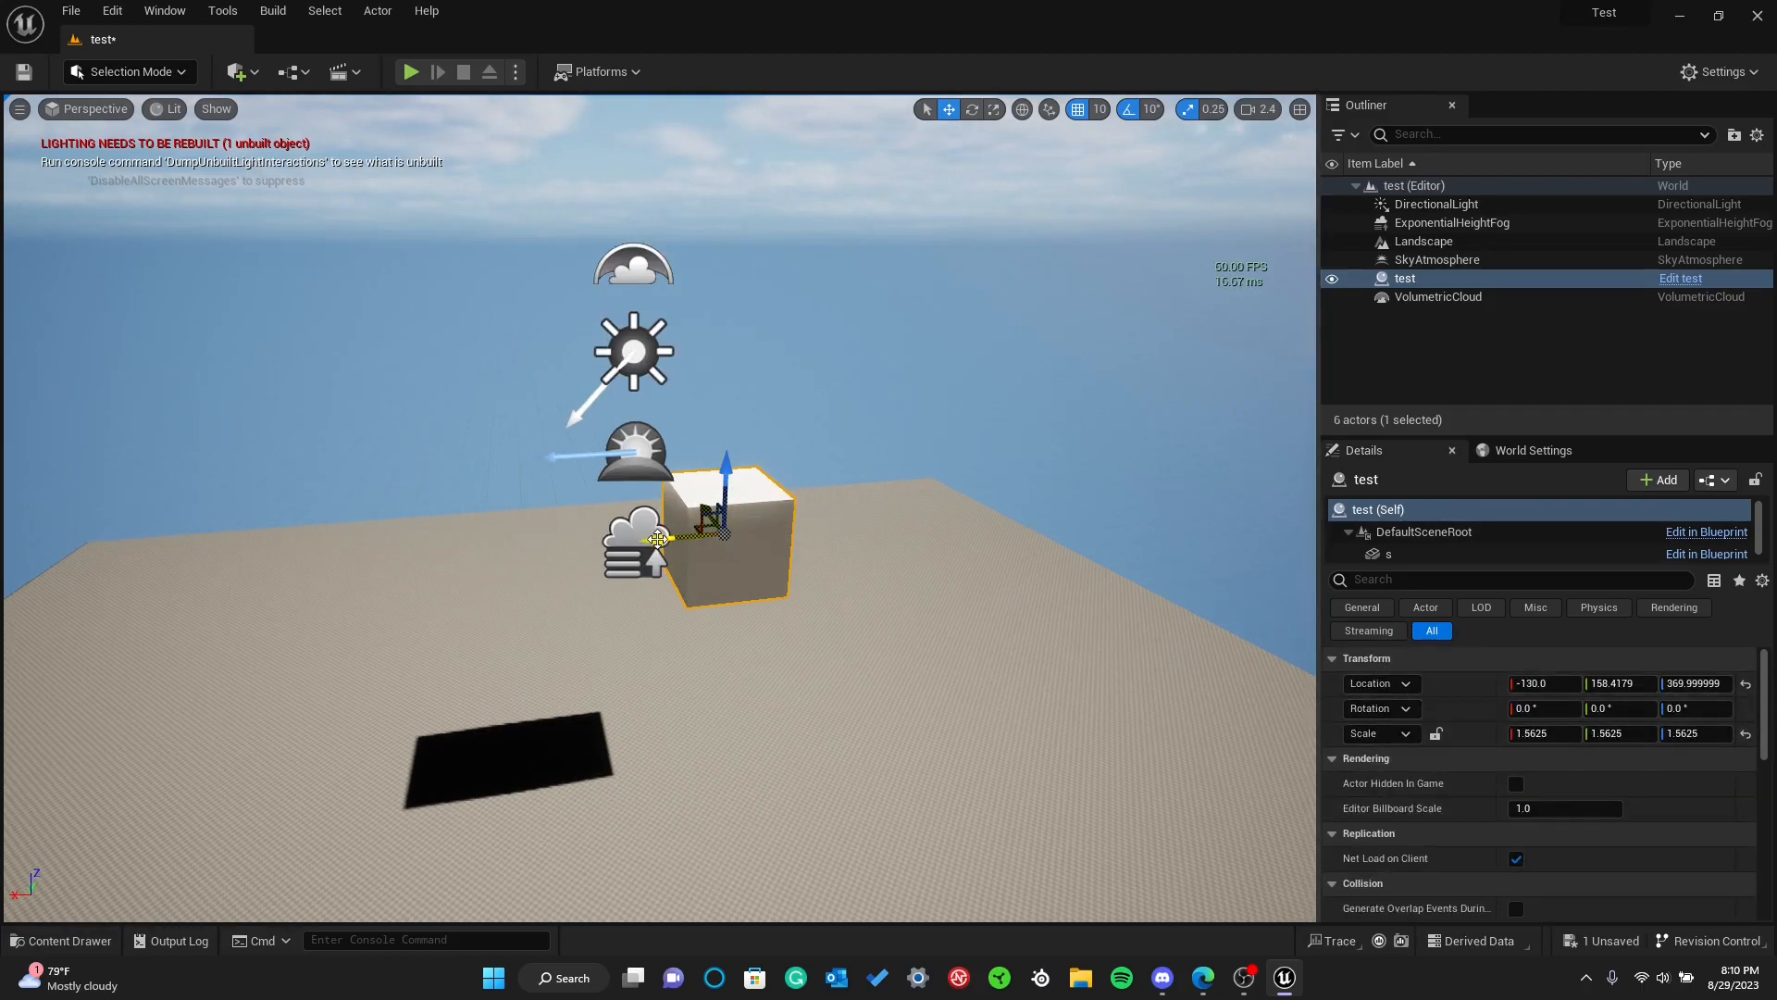
{"action": "left_click_drag", "start_coordinate": [656, 537], "coordinate": [899, 423]}
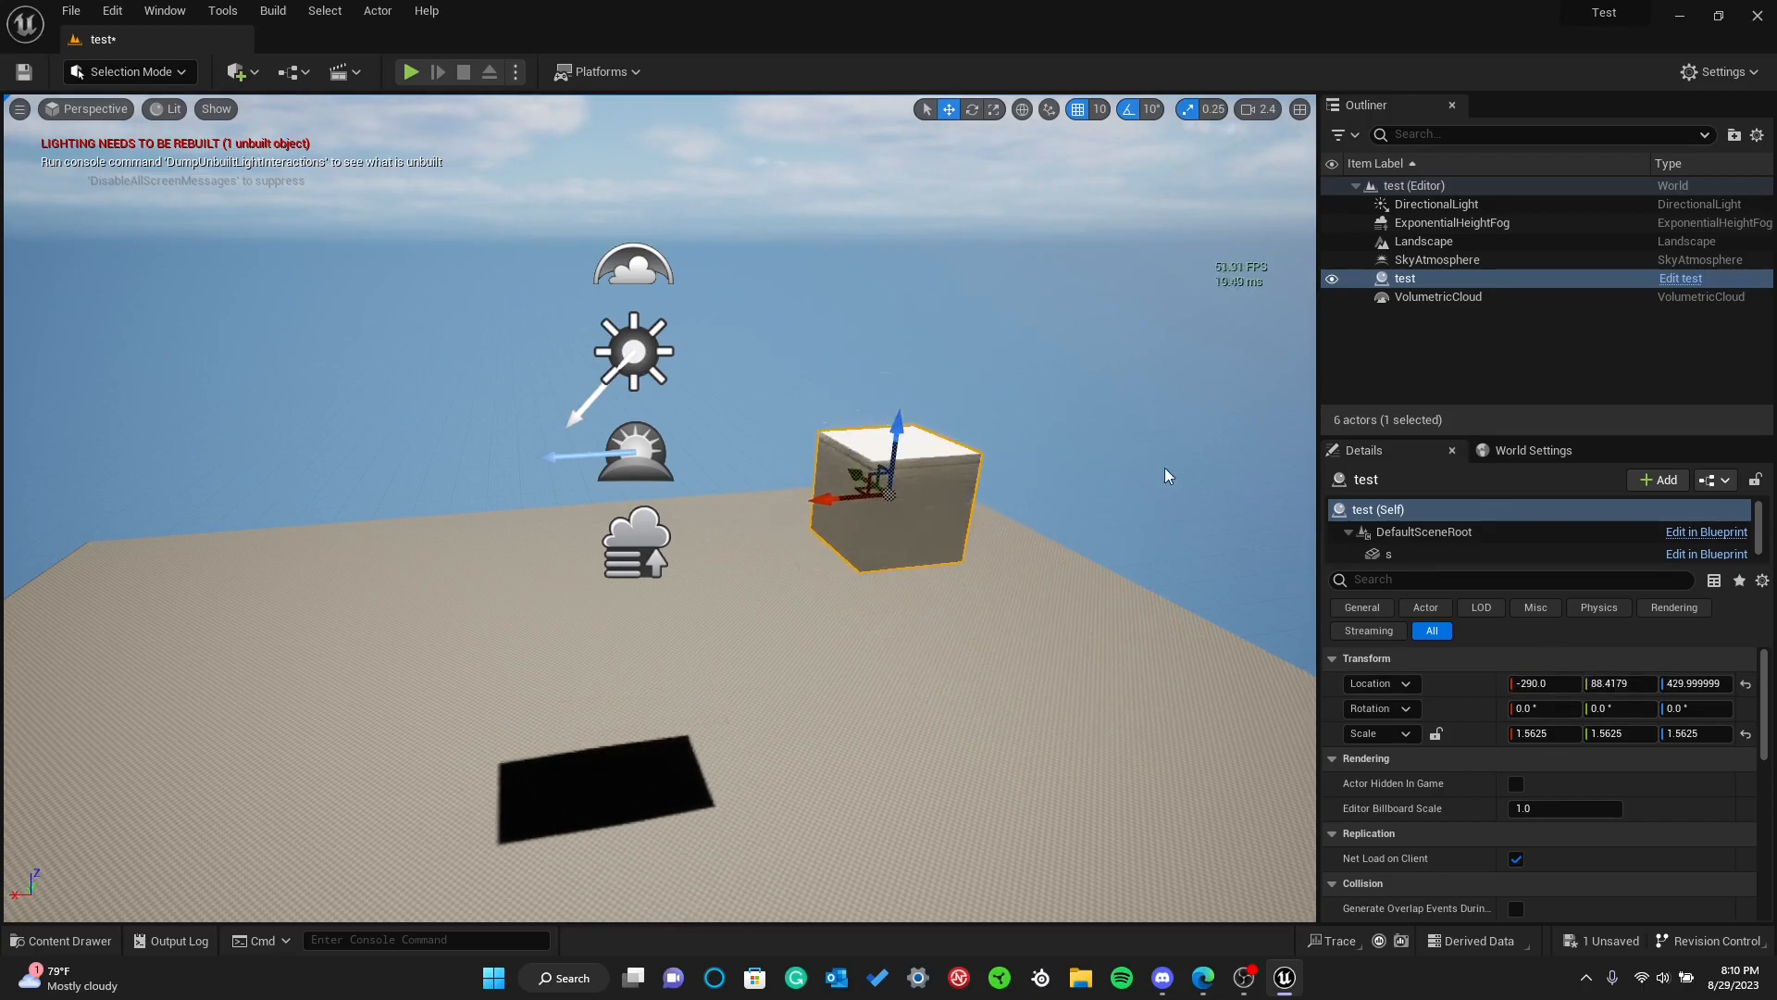
{"action": "mouse_move", "coordinate": [837, 522]}
{"action": "right_mouse_down"}
{"action": "mouse_move", "coordinate": [888, 481]}
{"action": "mouse_move", "coordinate": [845, 531]}
{"action": "right_mouse_up"}
Rotate the test cube freely around its axes to about -9.4°, -3.4°, -19.7°
{"action": "left_click", "coordinate": [972, 109]}
{"action": "left_click_drag", "start_coordinate": [689, 639], "coordinate": [739, 647]}
{"action": "left_click_drag", "start_coordinate": [709, 569], "coordinate": [714, 626]}
{"action": "left_click_drag", "start_coordinate": [608, 534], "coordinate": [614, 529]}
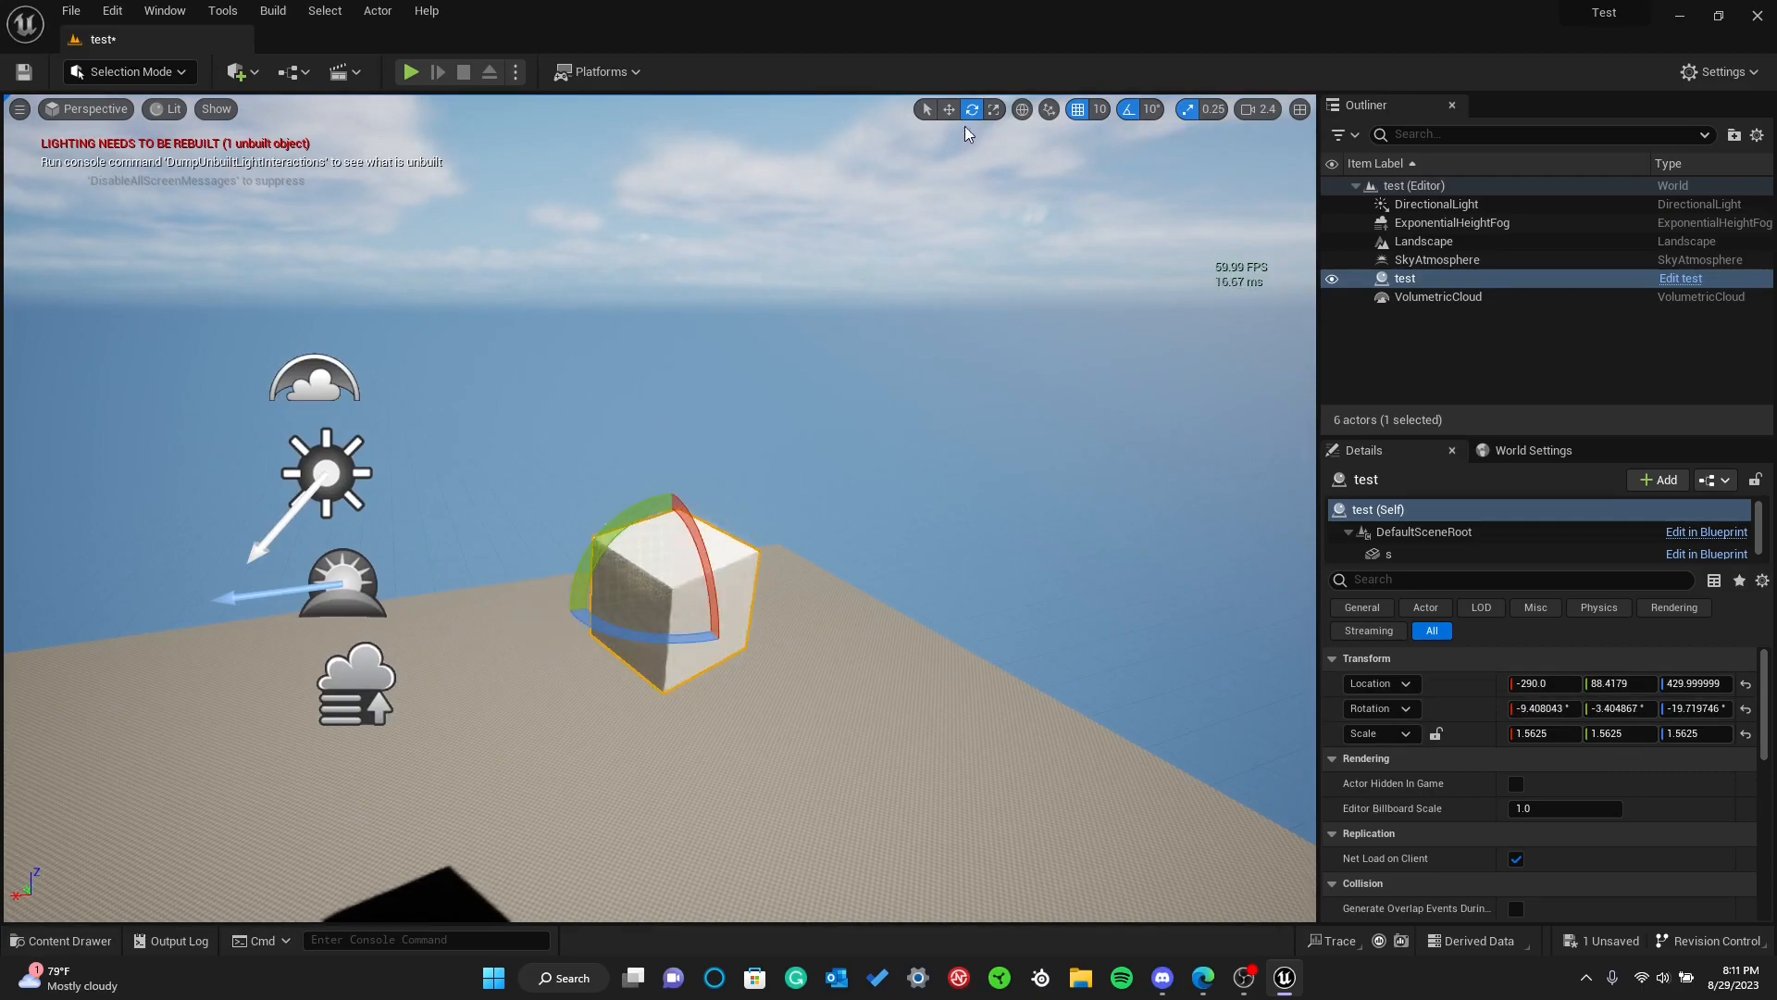
Scale the test cube down to 1.25 on X and 1.0 on Y and Z
{"action": "left_click", "coordinate": [994, 109]}
{"action": "mouse_move", "coordinate": [623, 615]}
{"action": "left_mouse_down"}
{"action": "mouse_move", "coordinate": [683, 613]}
{"action": "mouse_move", "coordinate": [652, 624]}
{"action": "mouse_move", "coordinate": [615, 583]}
{"action": "left_mouse_up"}
{"action": "left_click_drag", "start_coordinate": [630, 592], "coordinate": [634, 576]}
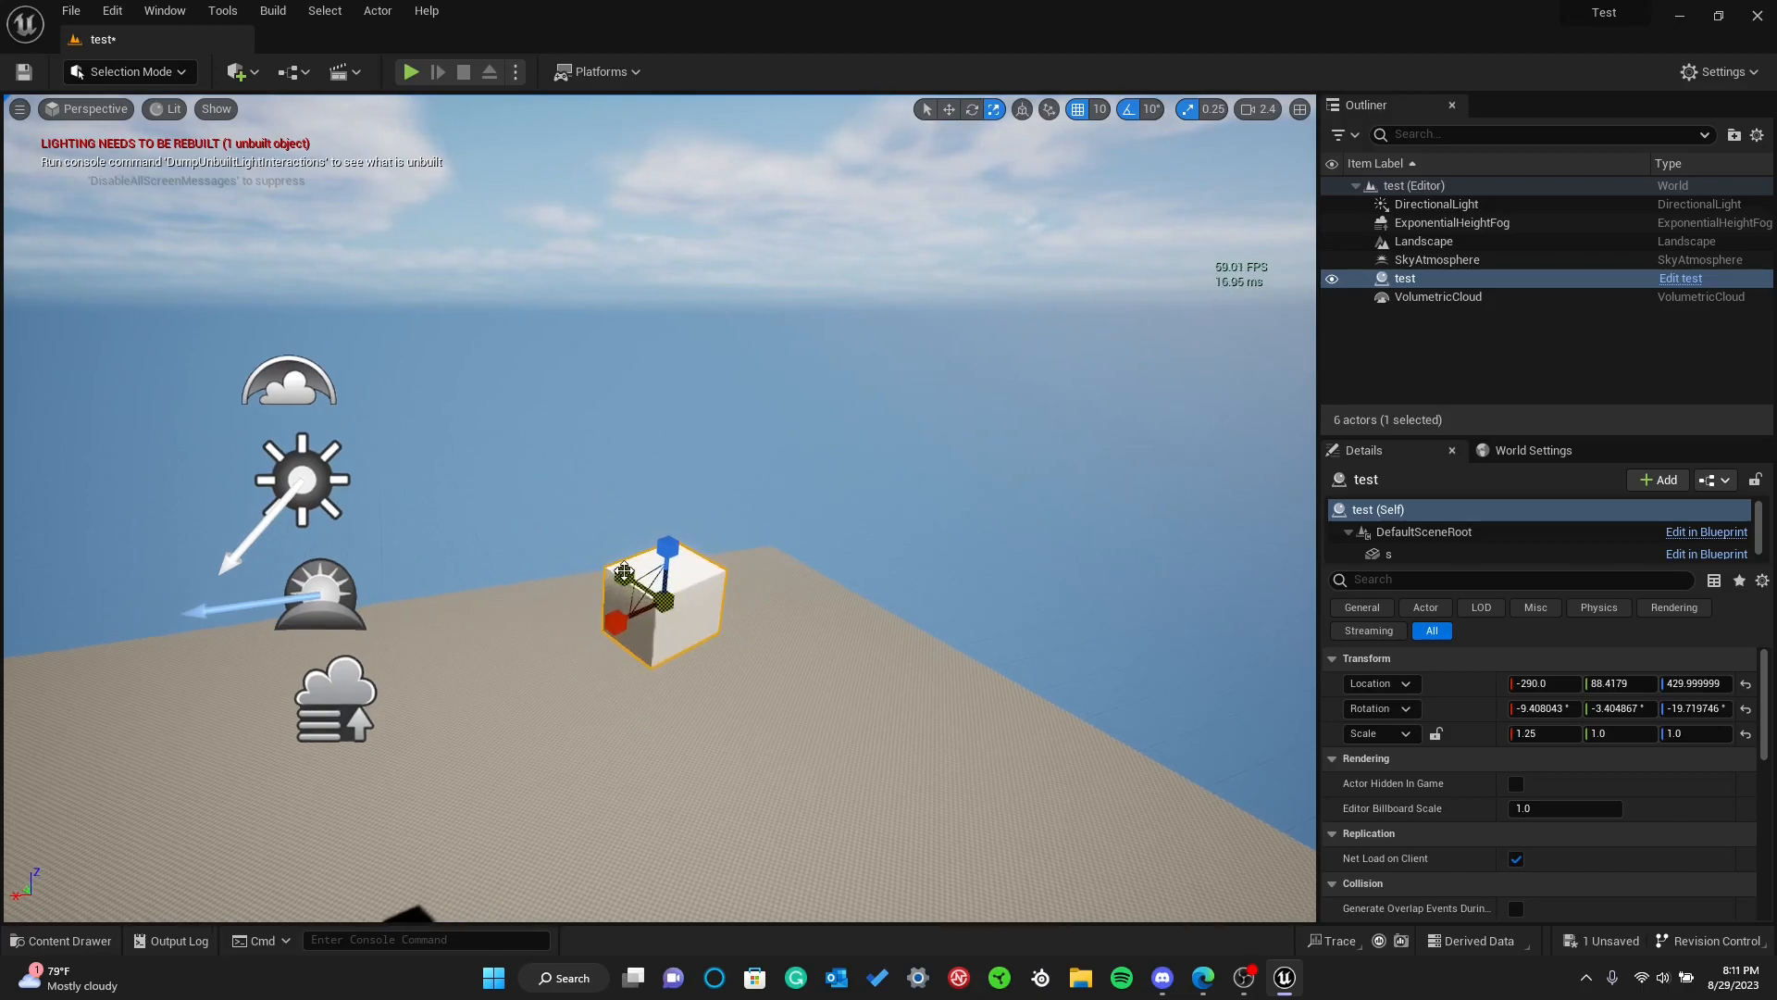
Undo the cube's scaling and rotation along with its last Y and Z moves
{"action": "key", "text": "ctrl+z"}
{"action": "key", "text": "ctrl+z"}
{"action": "key", "text": "ctrl+z"}
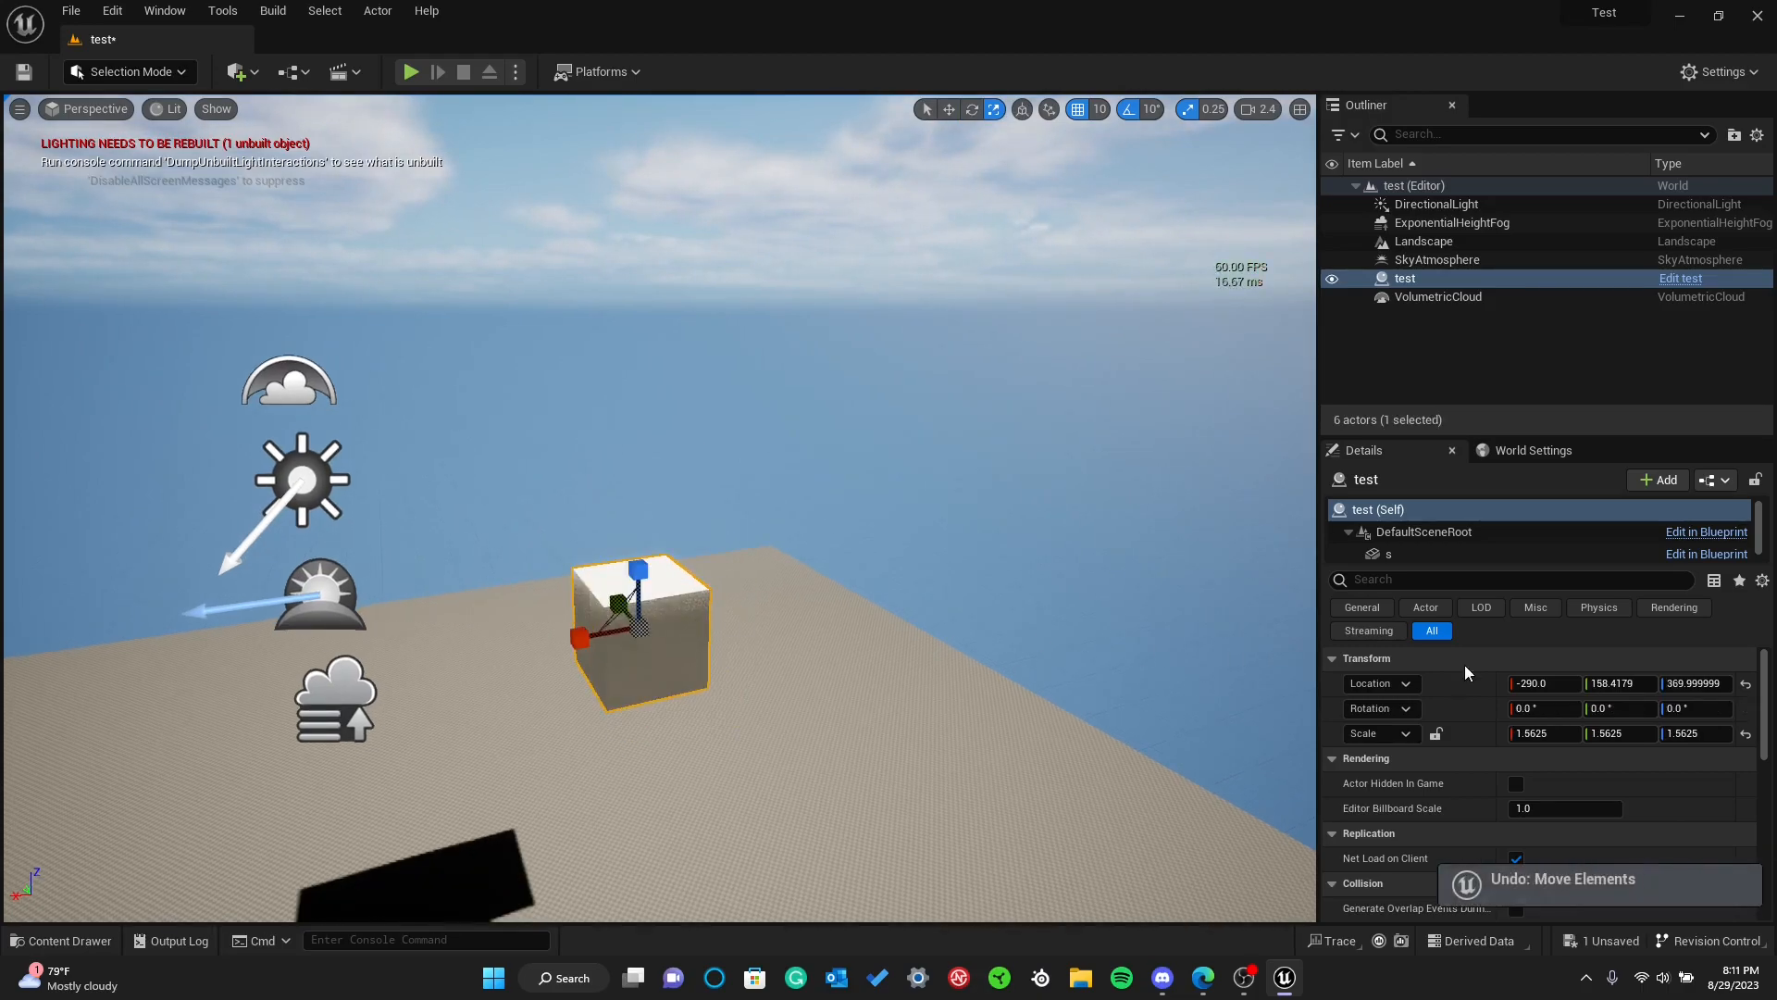
Look through the test cube's detail properties, from Transform down to the Actor and Cooking sections
{"action": "scroll", "coordinate": [1465, 671], "scroll_direction": "down", "scroll_amount": 10}
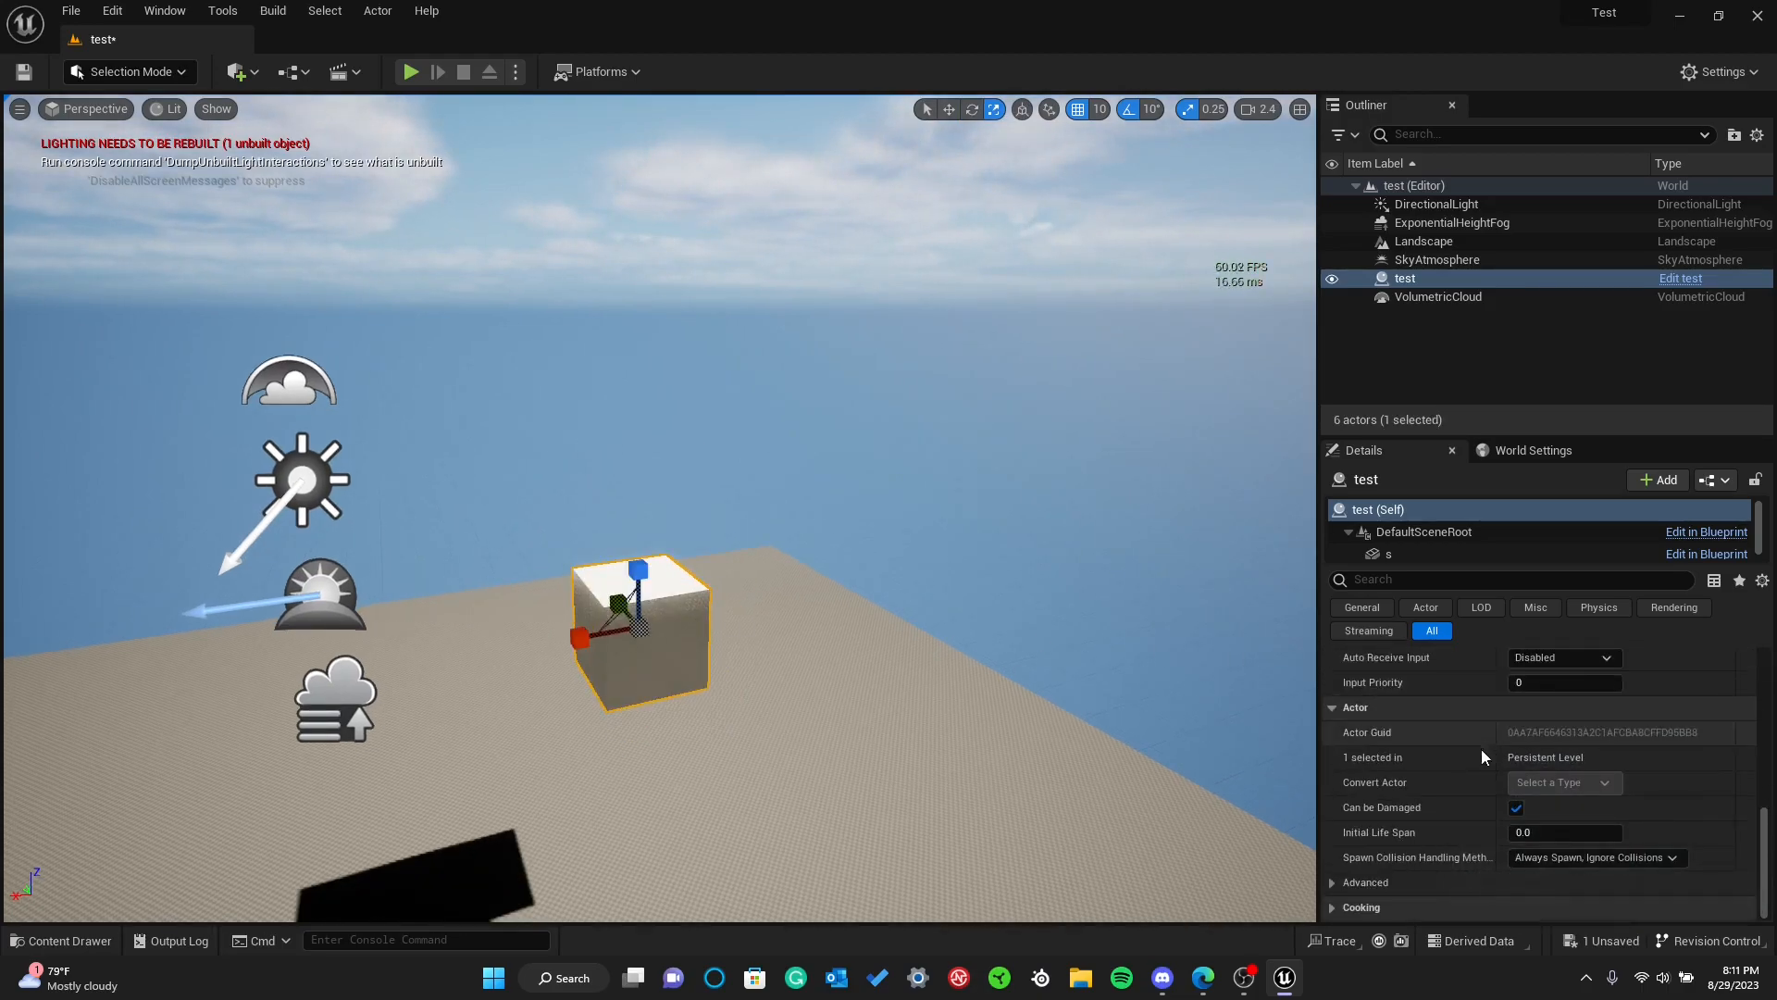
{"action": "scroll", "coordinate": [1603, 826], "scroll_direction": "up", "scroll_amount": 6}
{"action": "scroll", "coordinate": [1524, 814], "scroll_direction": "up", "scroll_amount": 4}
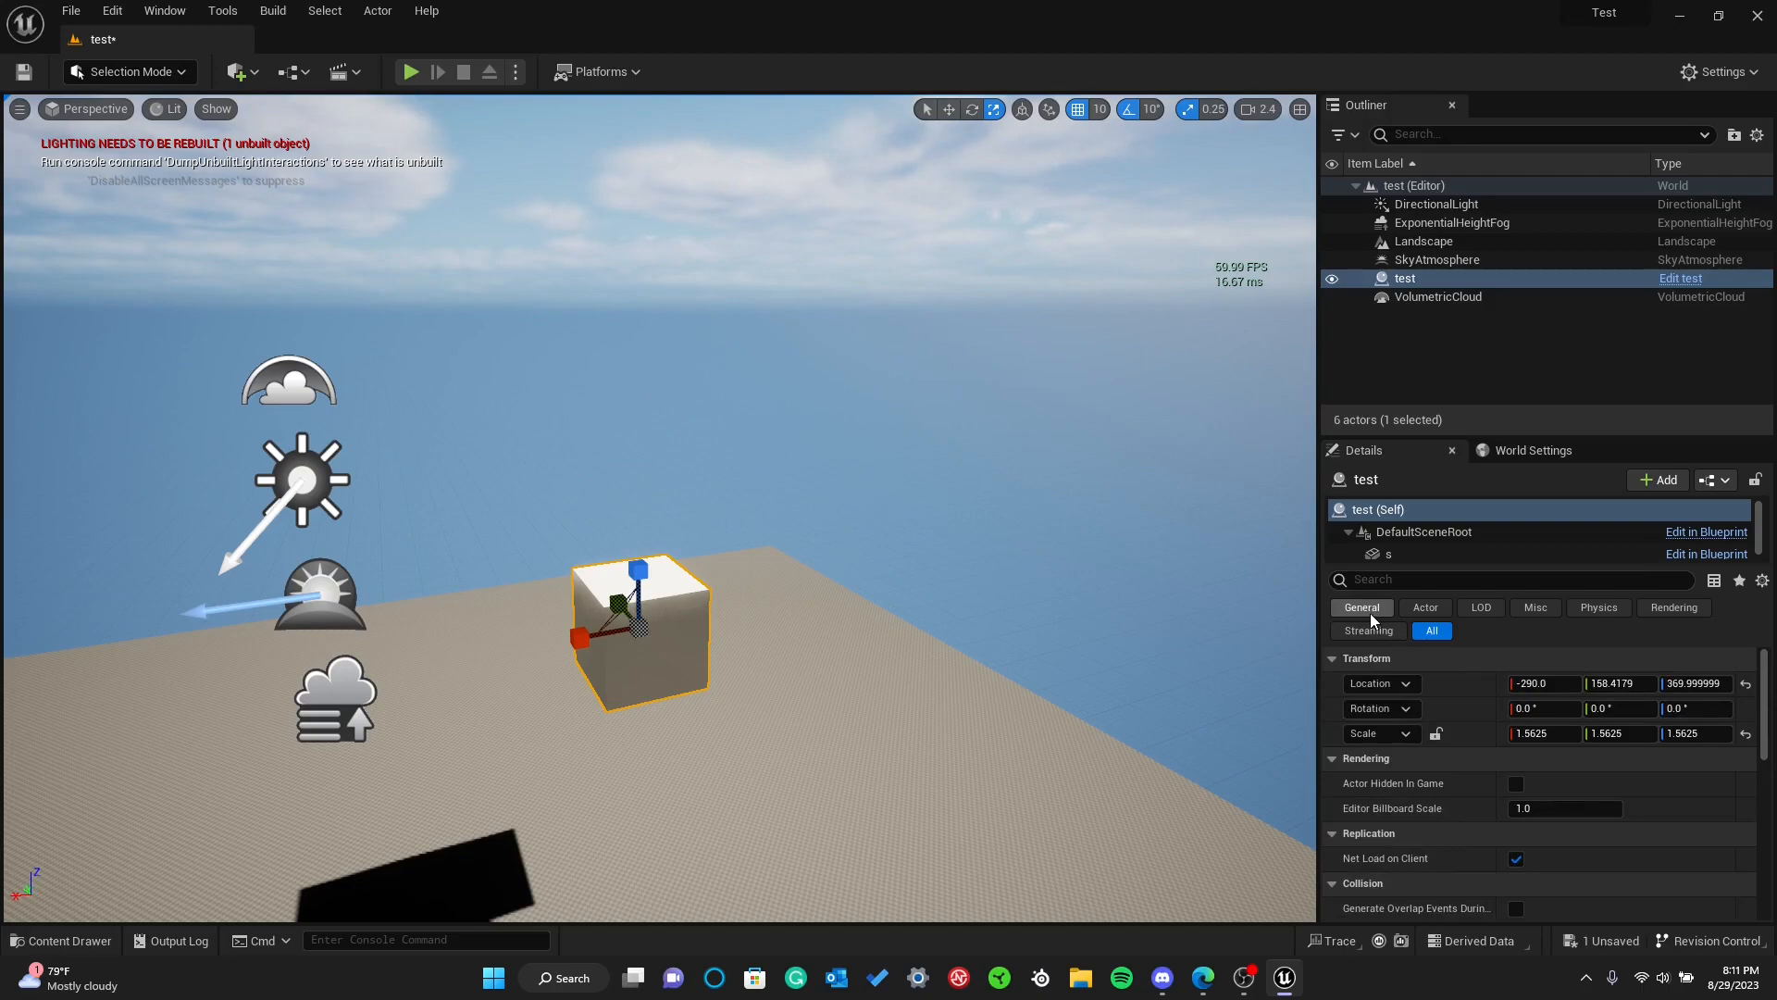
{"action": "right_click_drag", "start_coordinate": [593, 540], "coordinate": [755, 529]}
{"action": "key", "text": "s"}
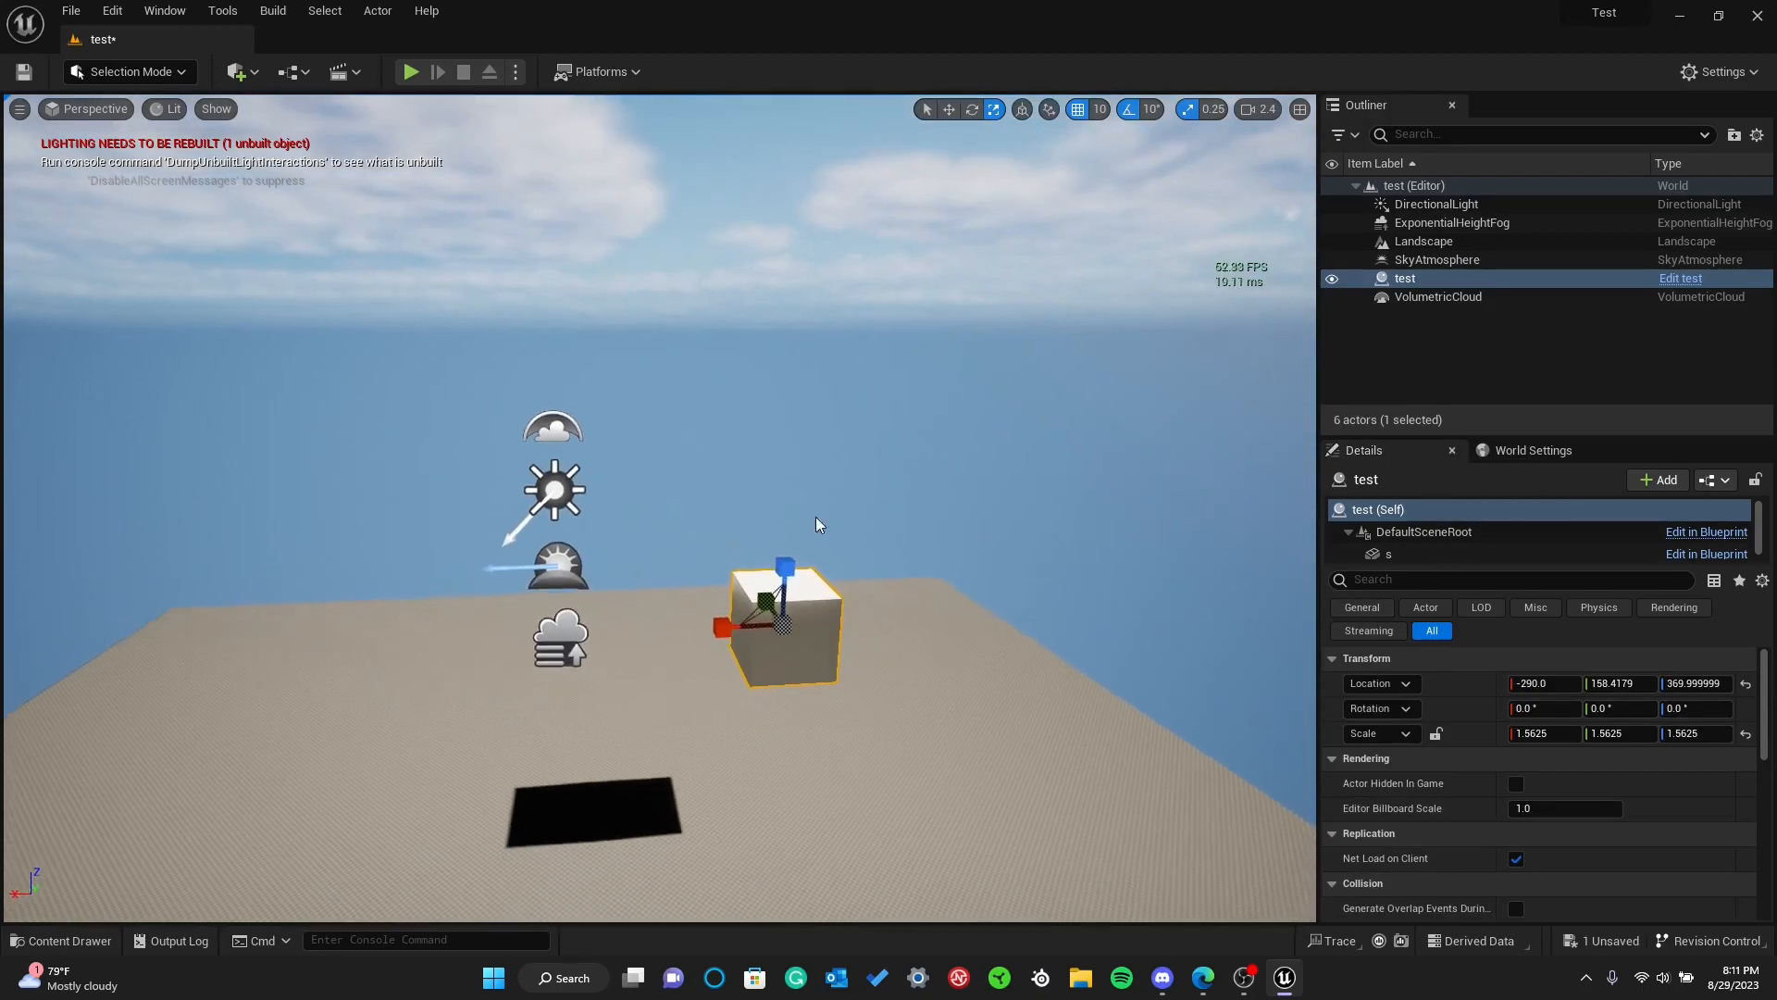
Open the World Settings and look over their sections and the available GameMode Override options
{"action": "left_click", "coordinate": [1515, 454]}
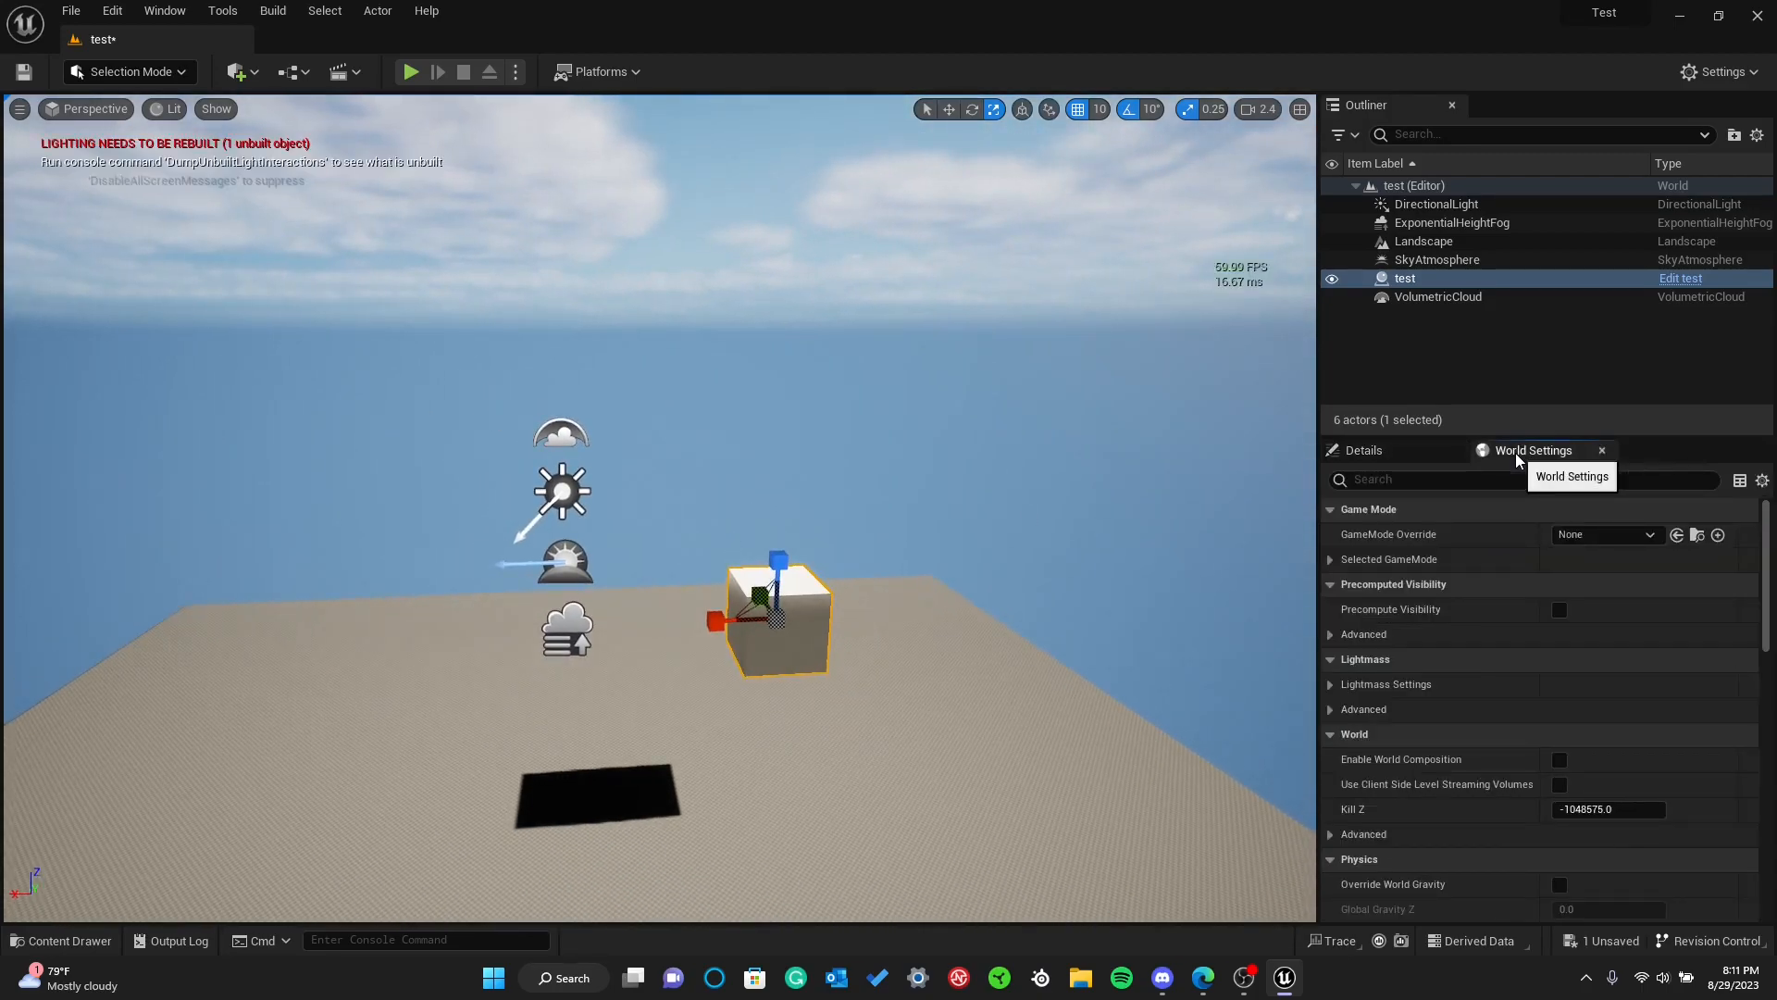
{"action": "scroll", "coordinate": [1455, 624], "scroll_direction": "down", "scroll_amount": 3}
{"action": "scroll", "coordinate": [1490, 632], "scroll_direction": "up", "scroll_amount": 3}
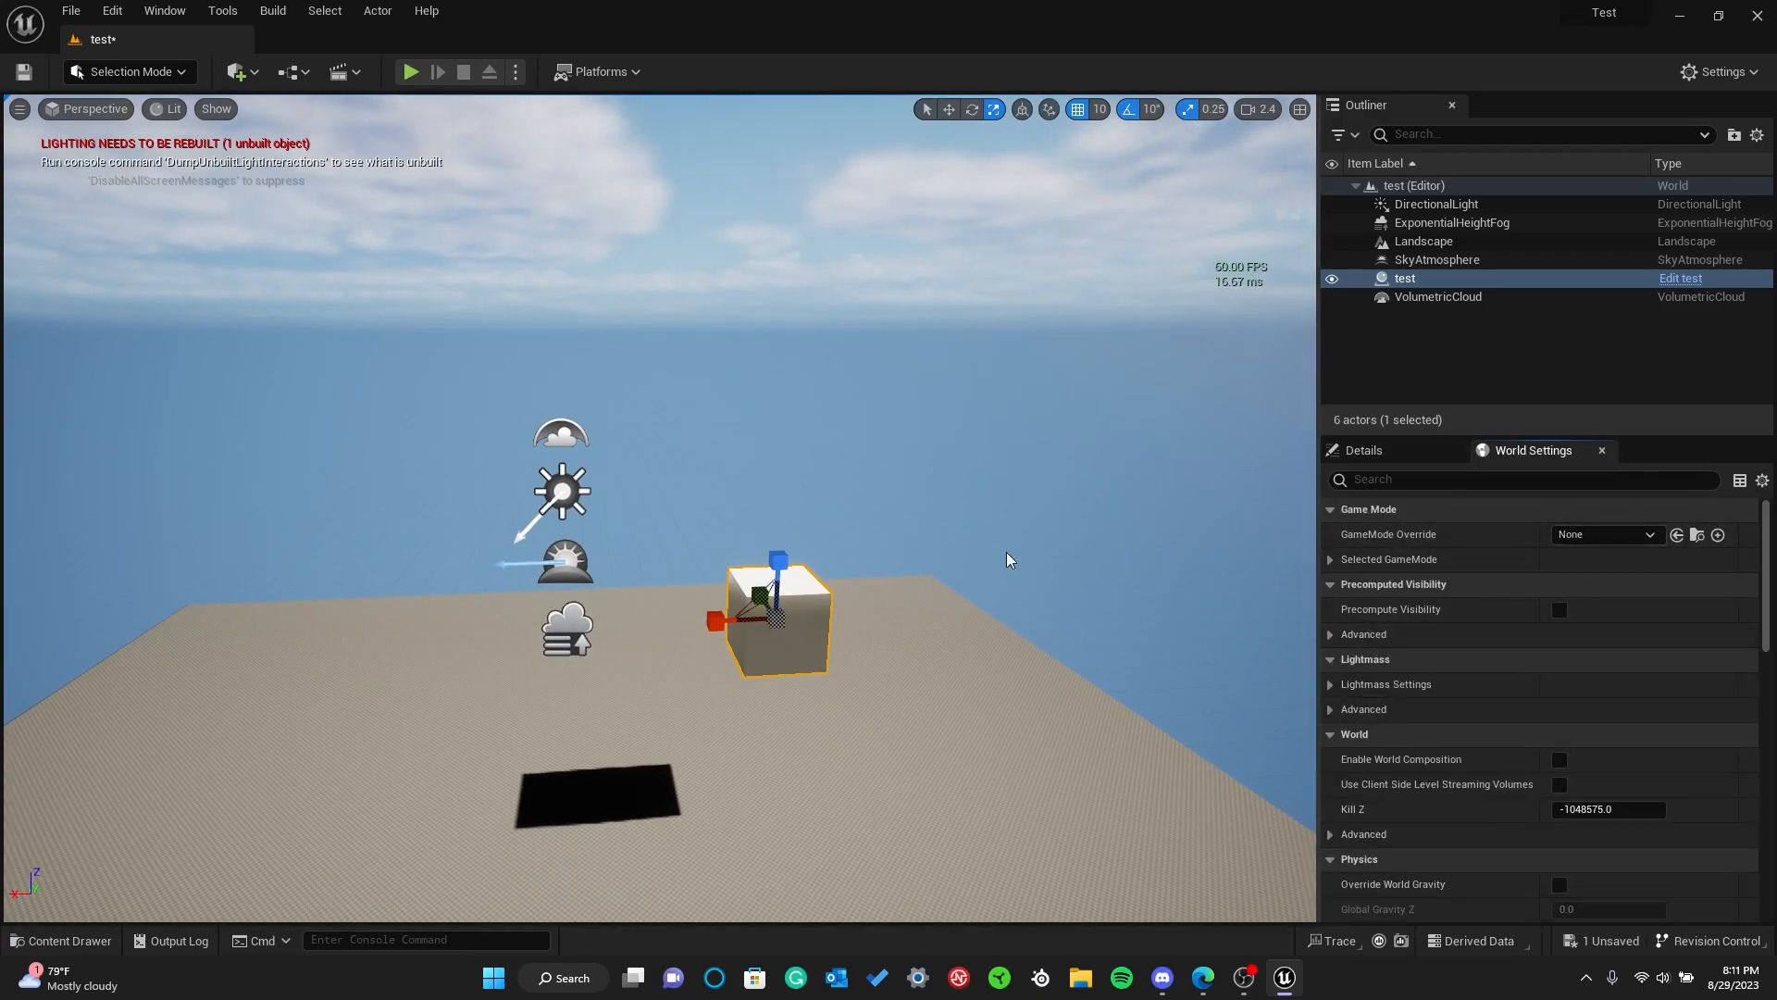
{"action": "right_click_drag", "start_coordinate": [1009, 560], "coordinate": [983, 630]}
{"action": "right_click_drag", "start_coordinate": [617, 590], "coordinate": [615, 616]}
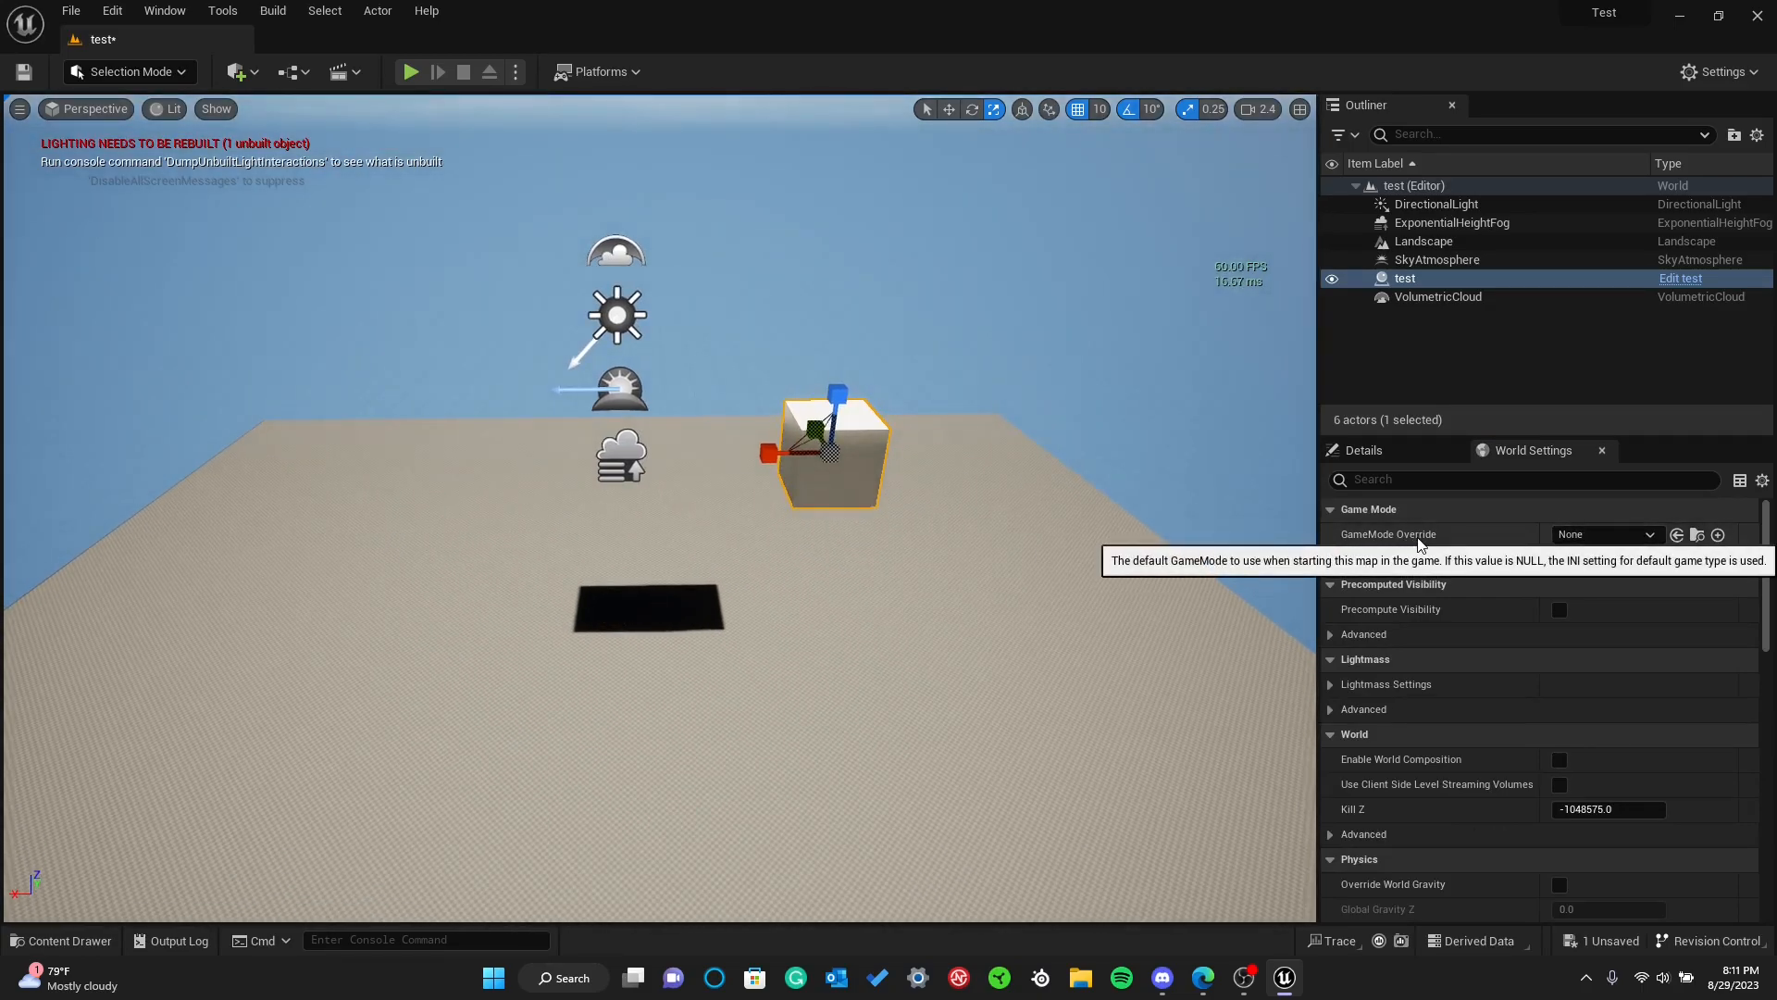
{"action": "left_click", "coordinate": [1581, 536]}
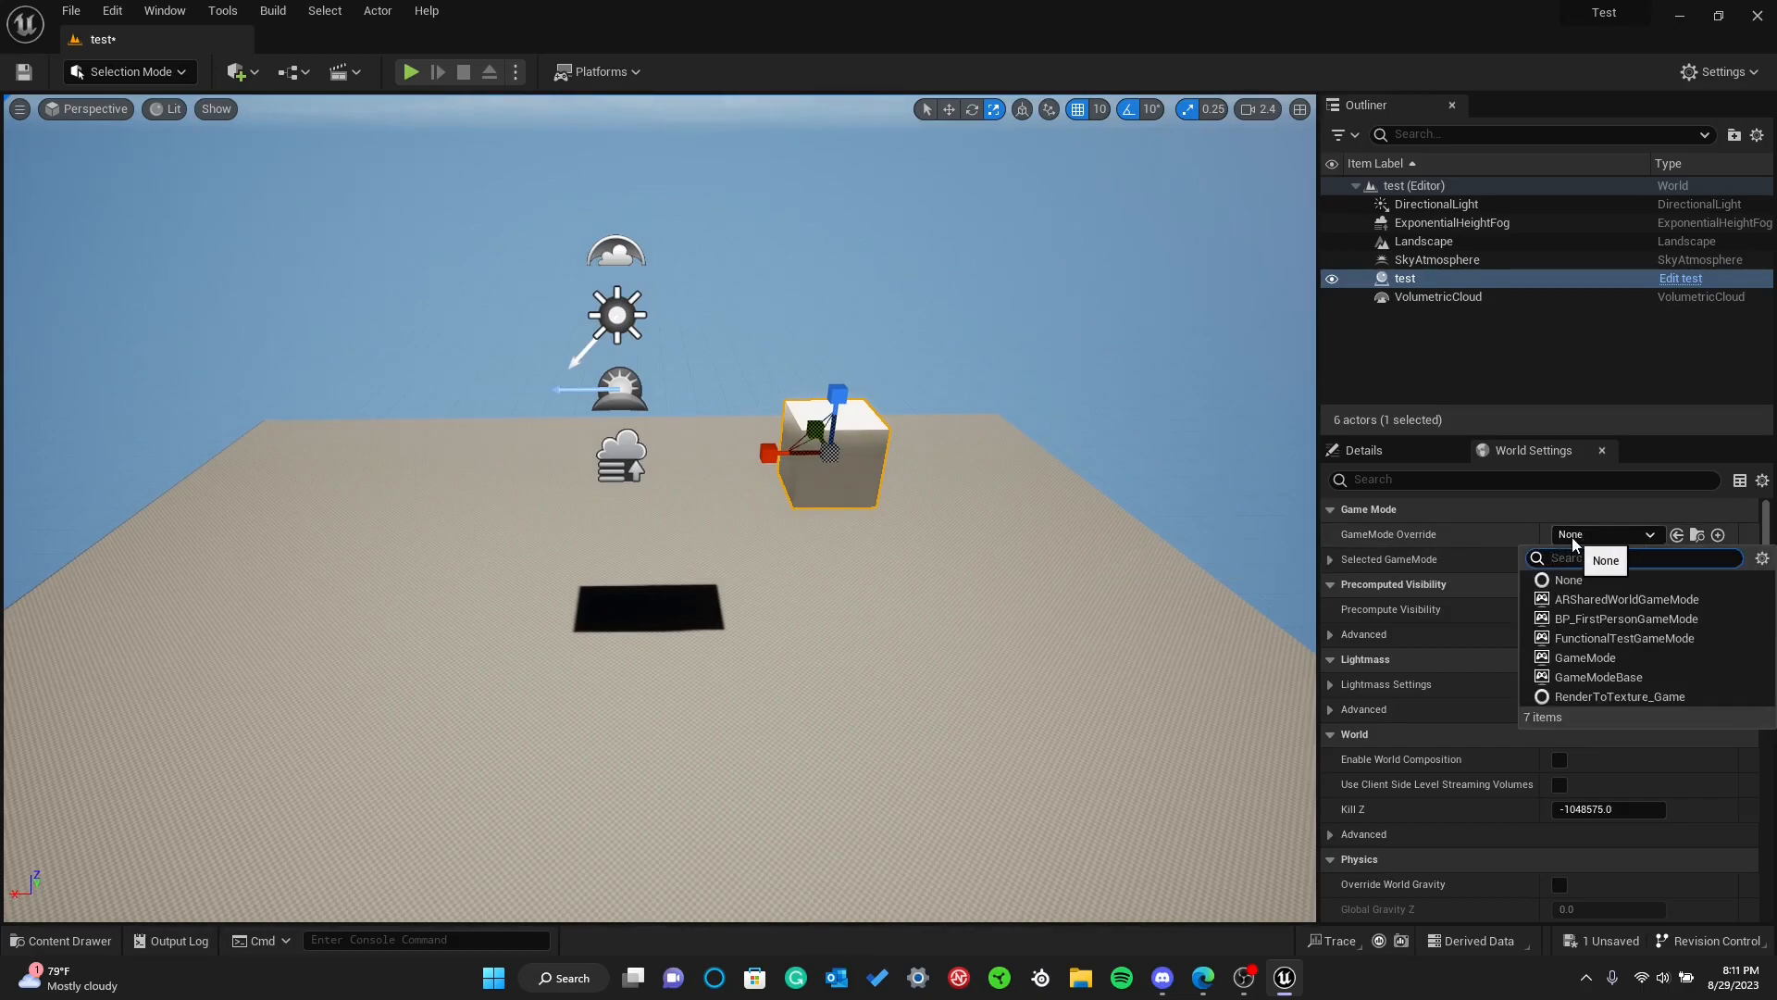
{"action": "left_click", "coordinate": [1574, 536]}
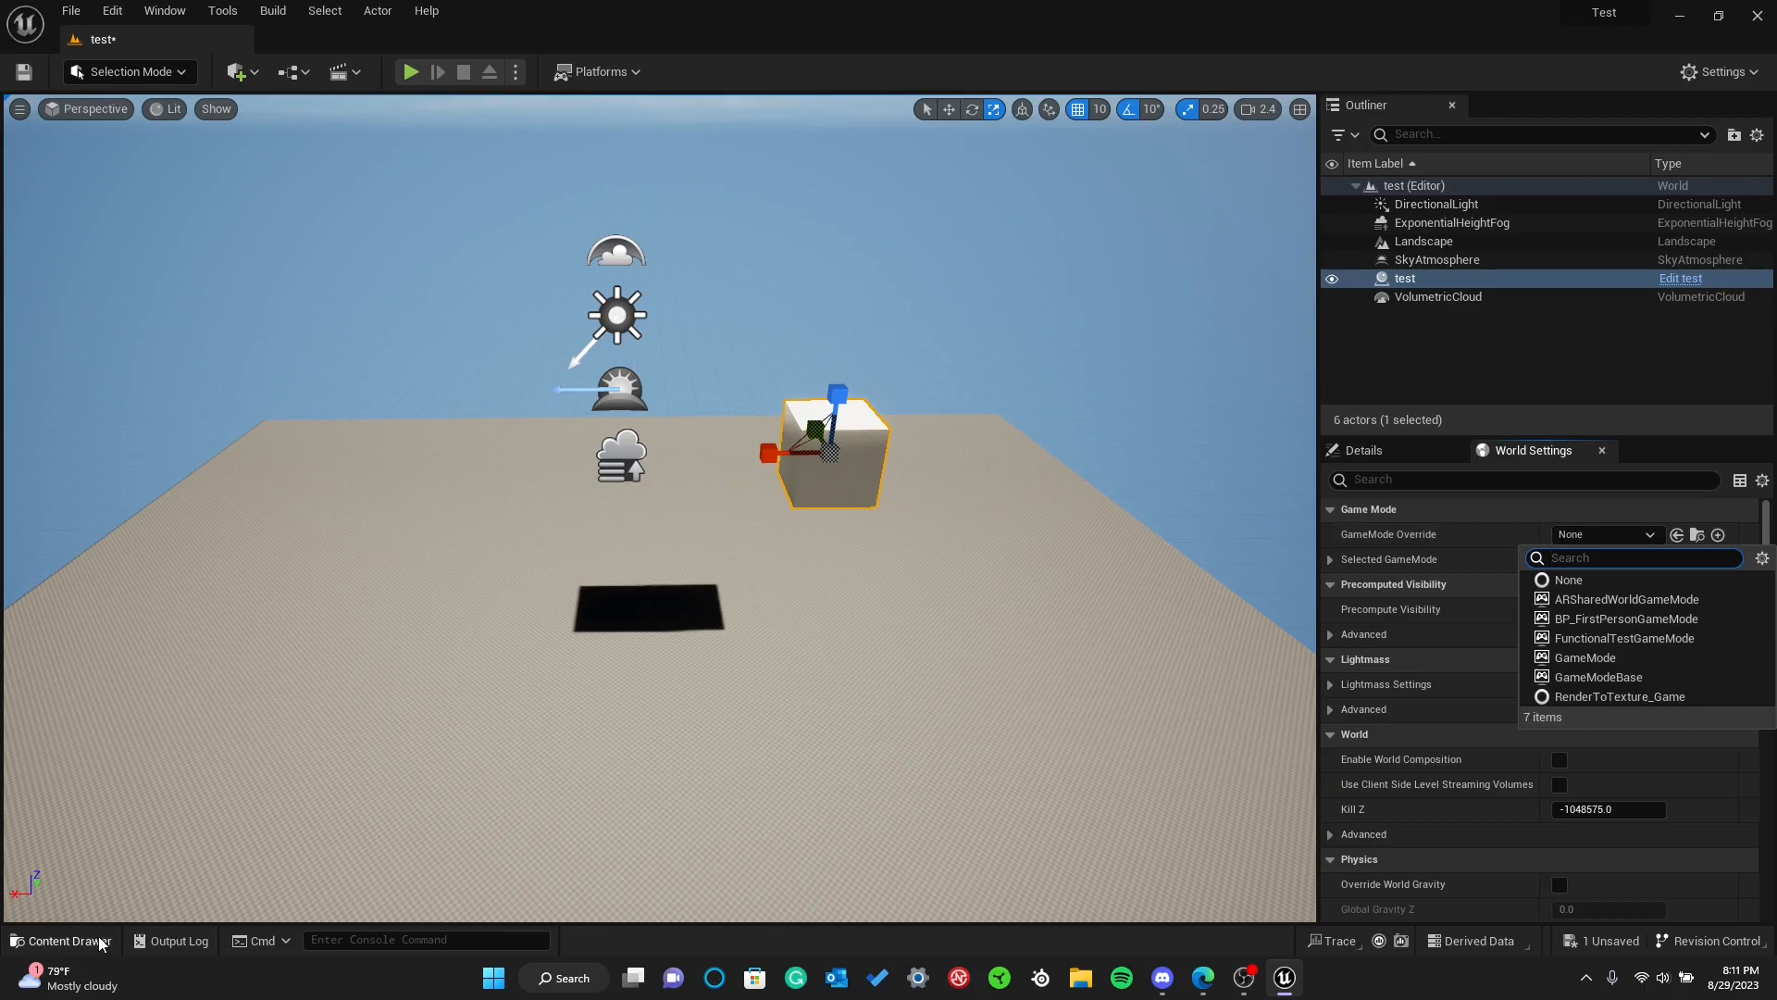
Create a Game Mode Base blueprint class named MyGameMode in the Content/Blueprints folder
{"action": "left_click", "coordinate": [99, 940]}
{"action": "left_click", "coordinate": [132, 531]}
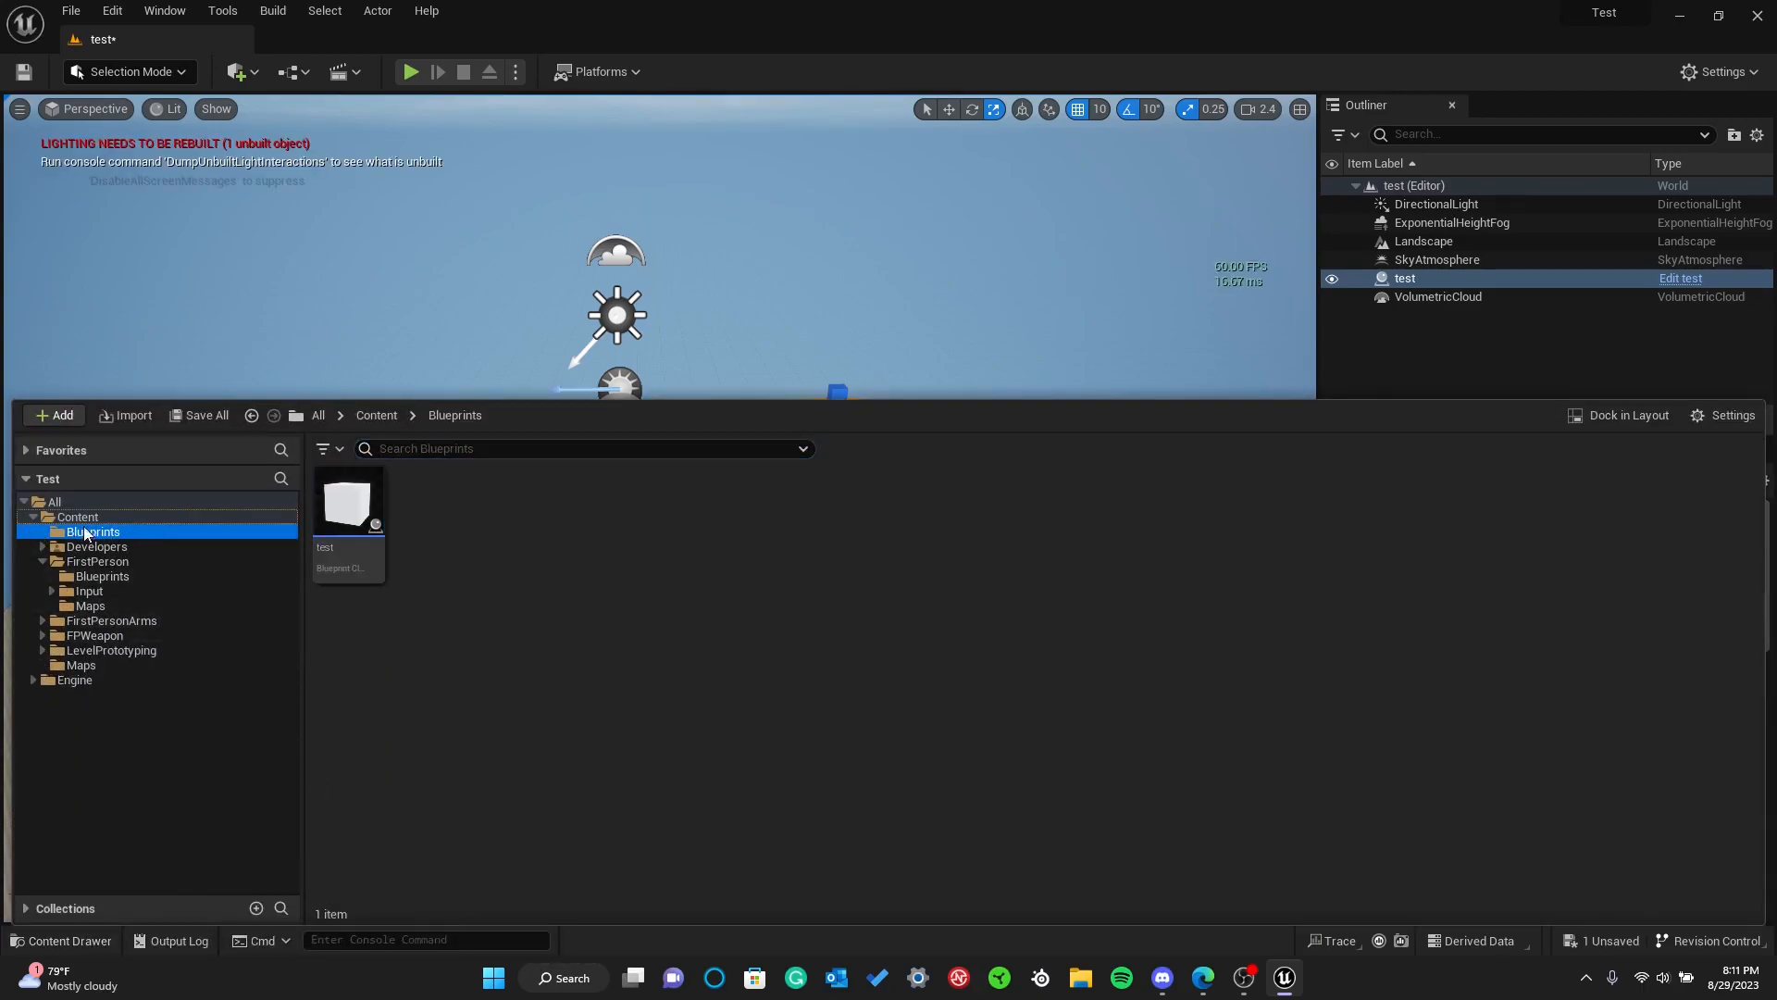
{"action": "left_click", "coordinate": [449, 577]}
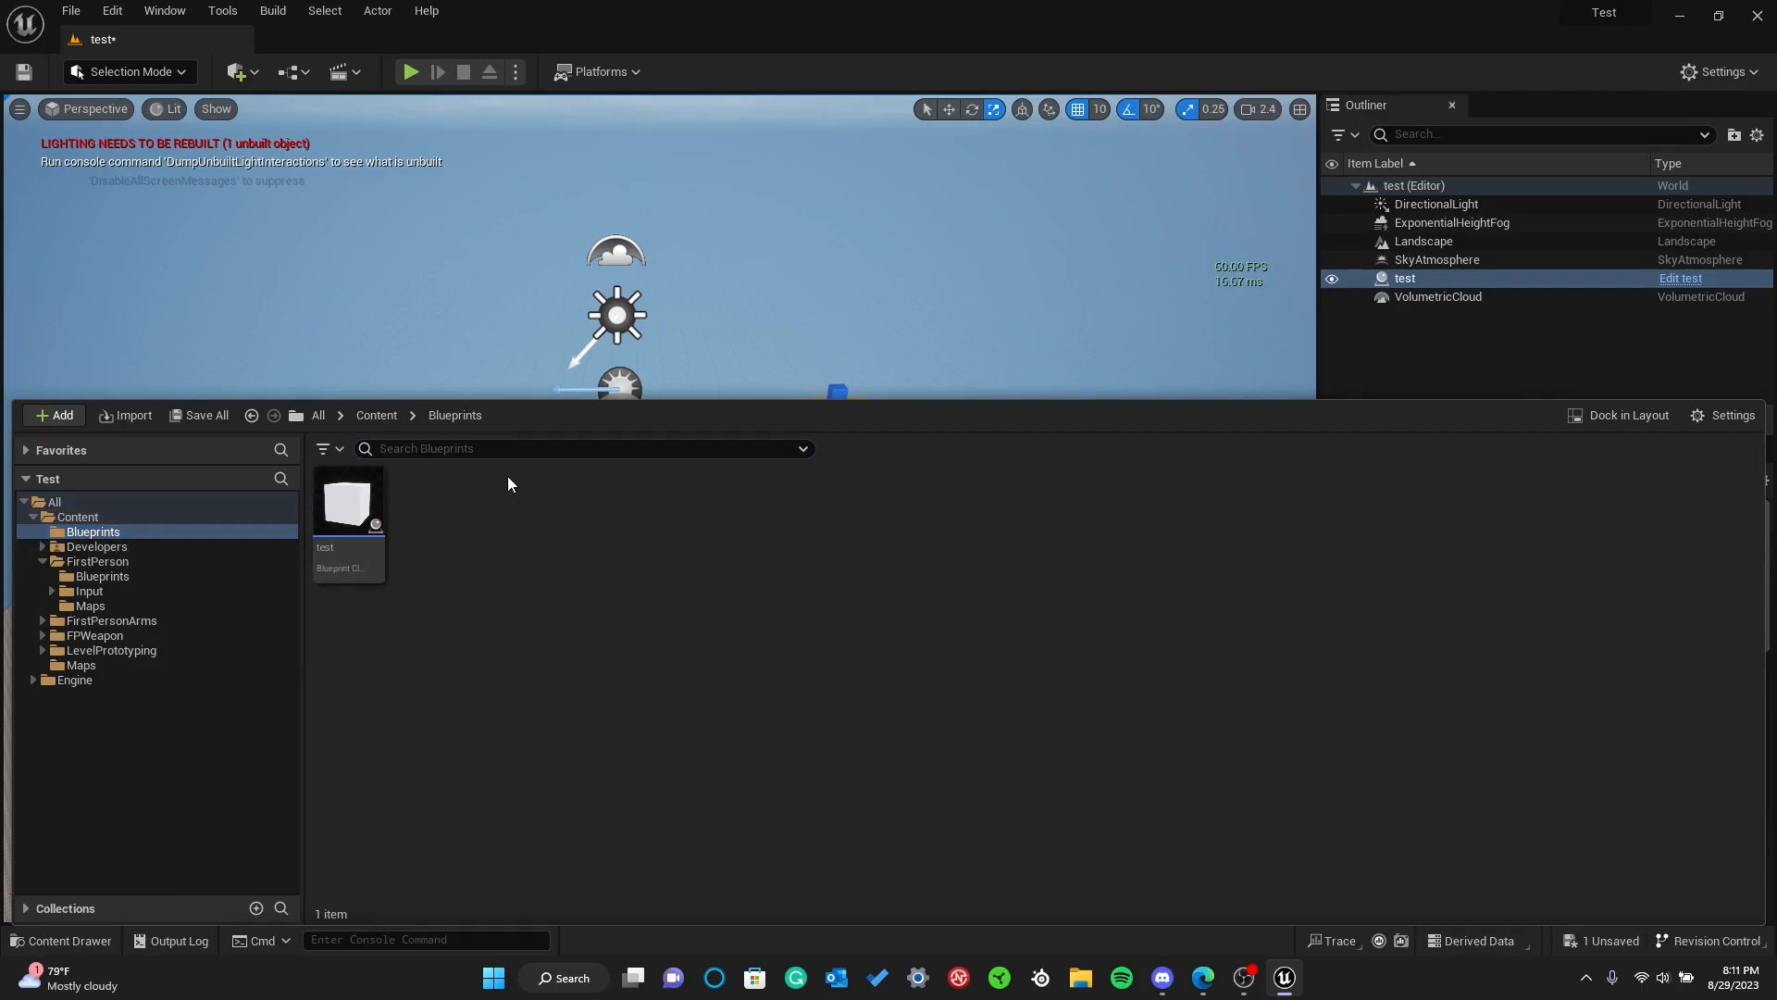
{"action": "right_click", "coordinate": [524, 543]}
{"action": "left_click", "coordinate": [593, 416]}
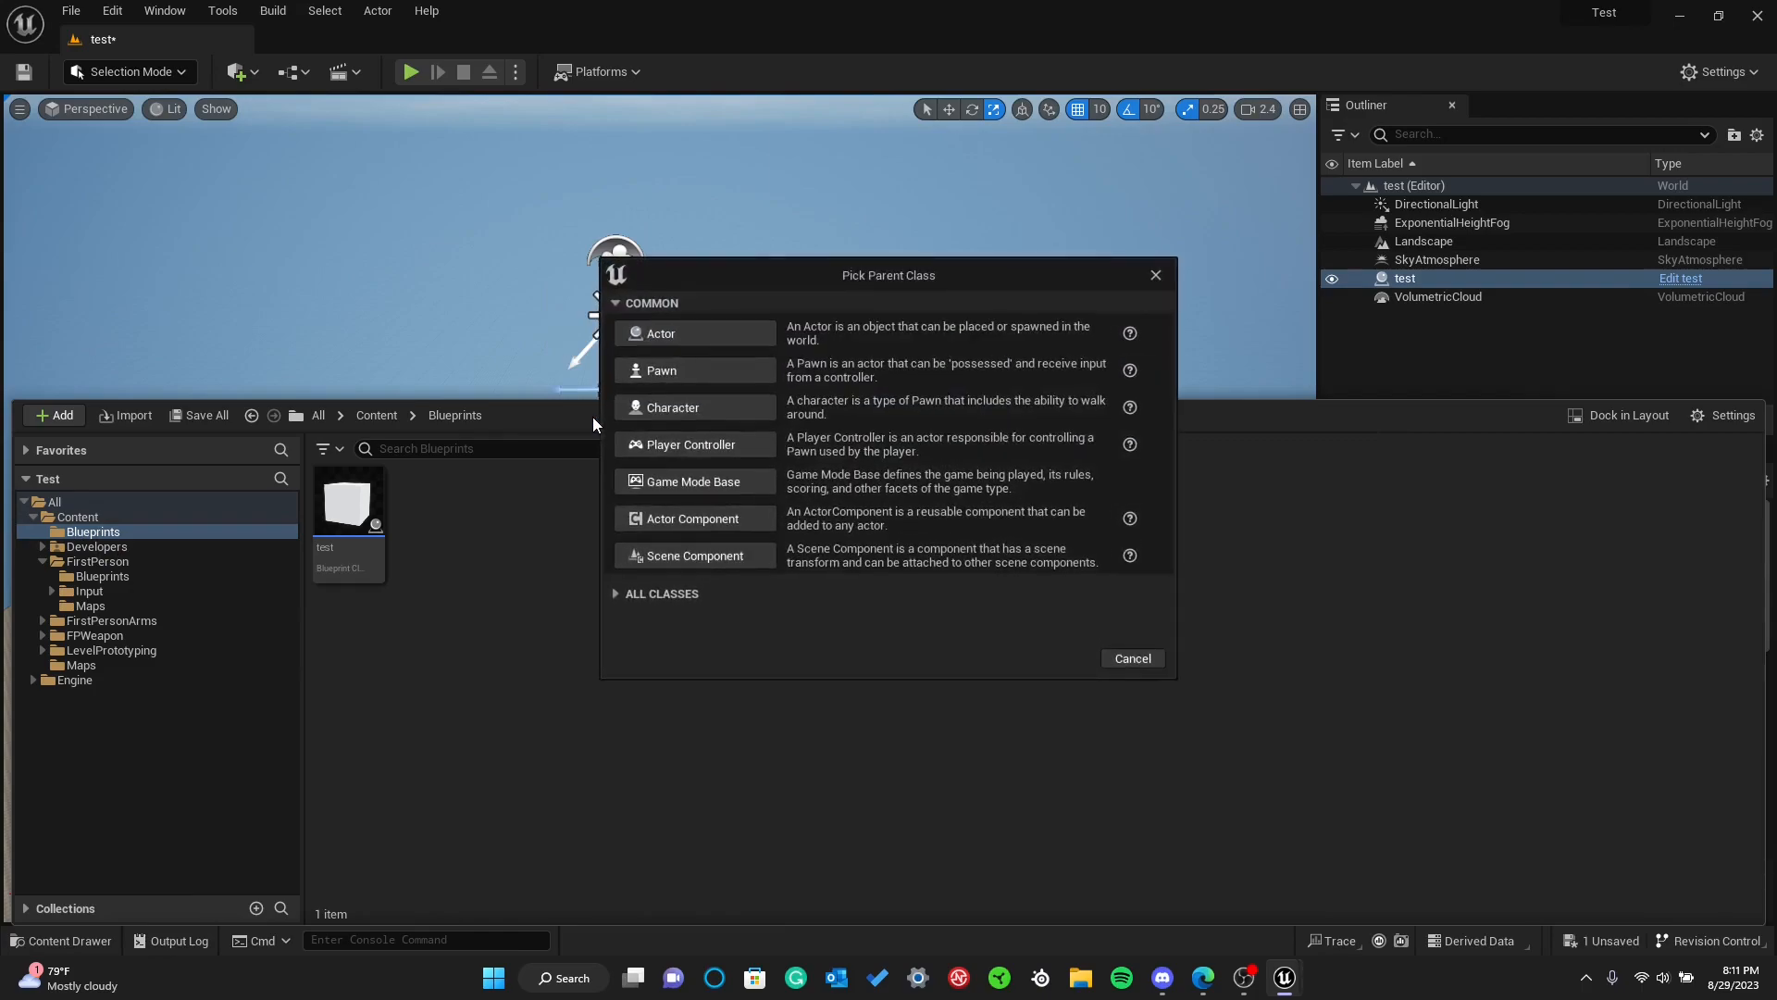
{"action": "left_click", "coordinate": [659, 487]}
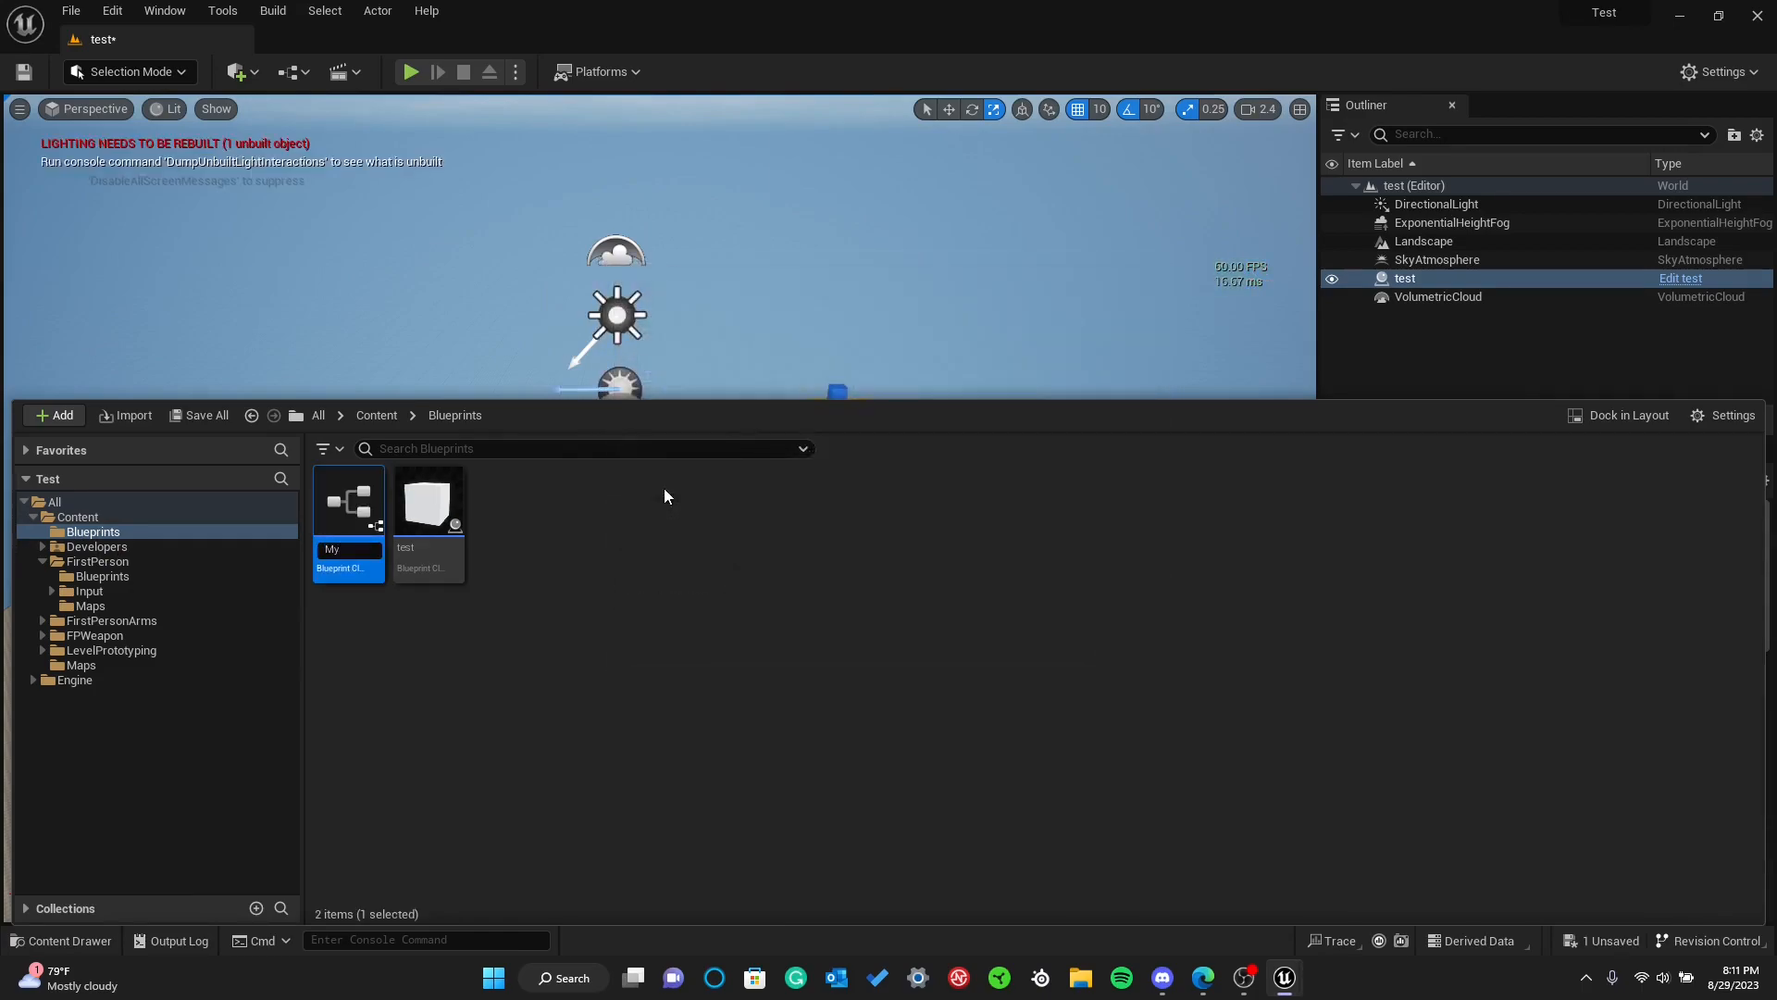
{"action": "type", "text": "MyGameMode"}
{"action": "key", "text": "Return"}
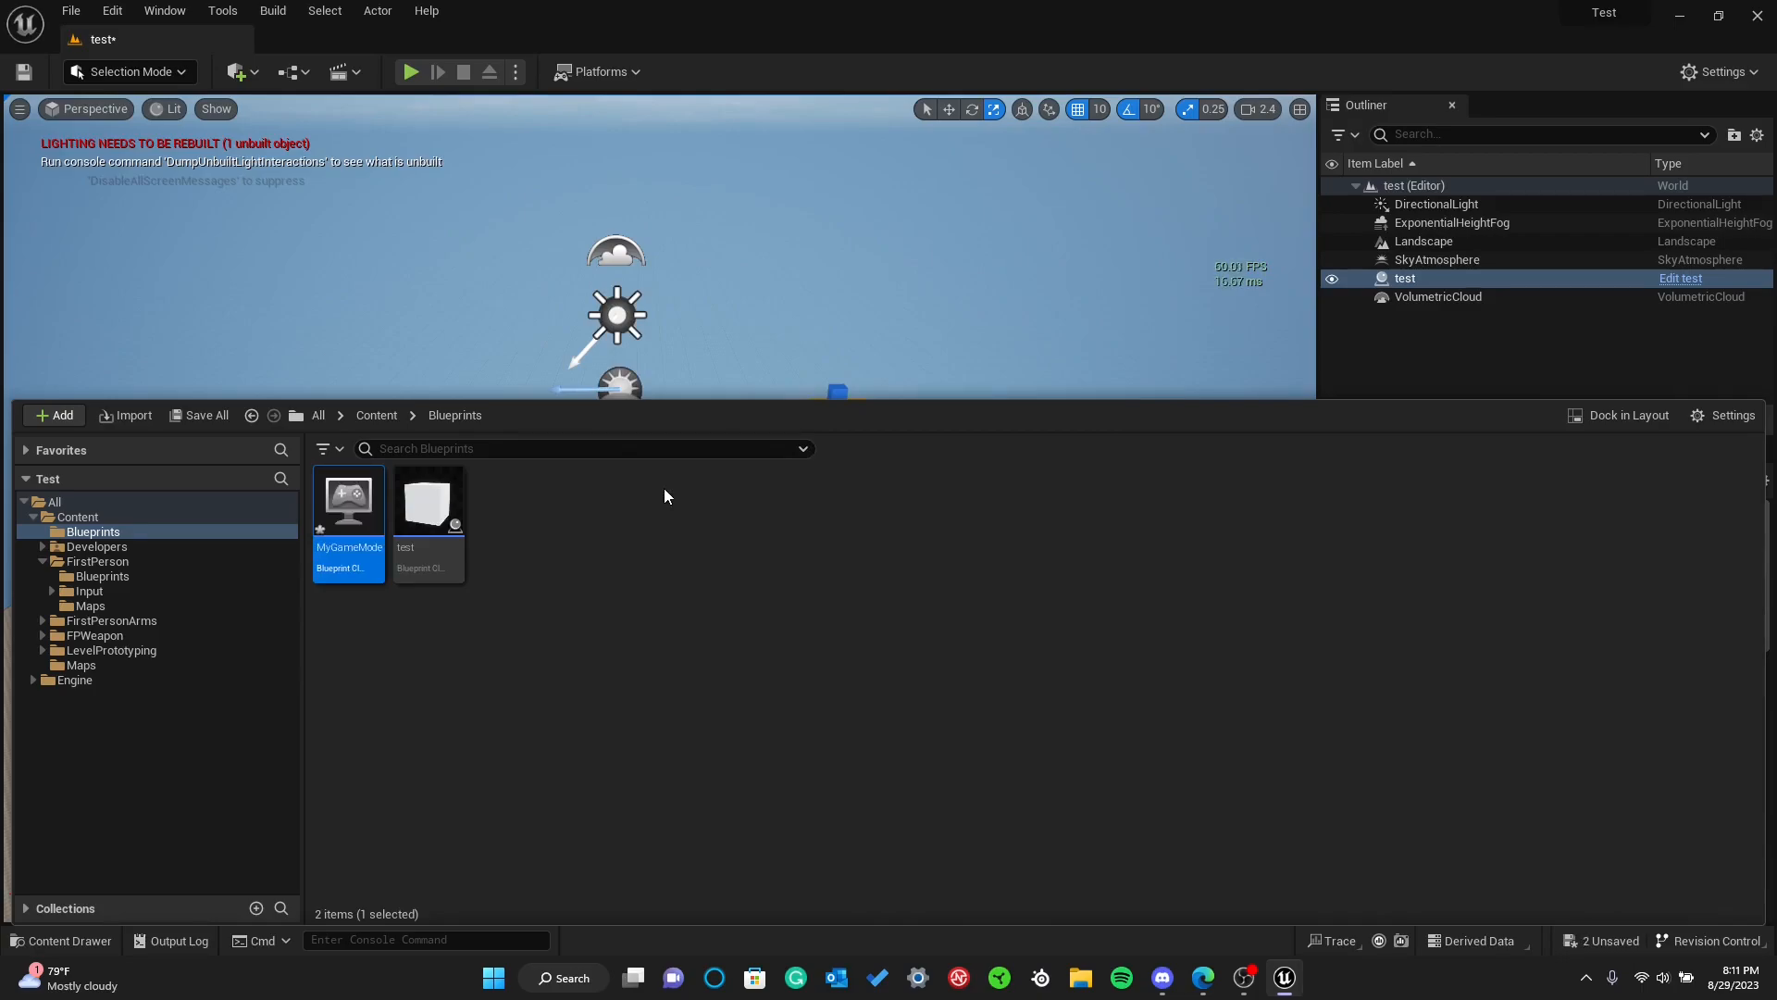
Save the level and all project changes, and select the MyGameMode asset in the Blueprints folder
{"action": "left_click", "coordinate": [24, 71]}
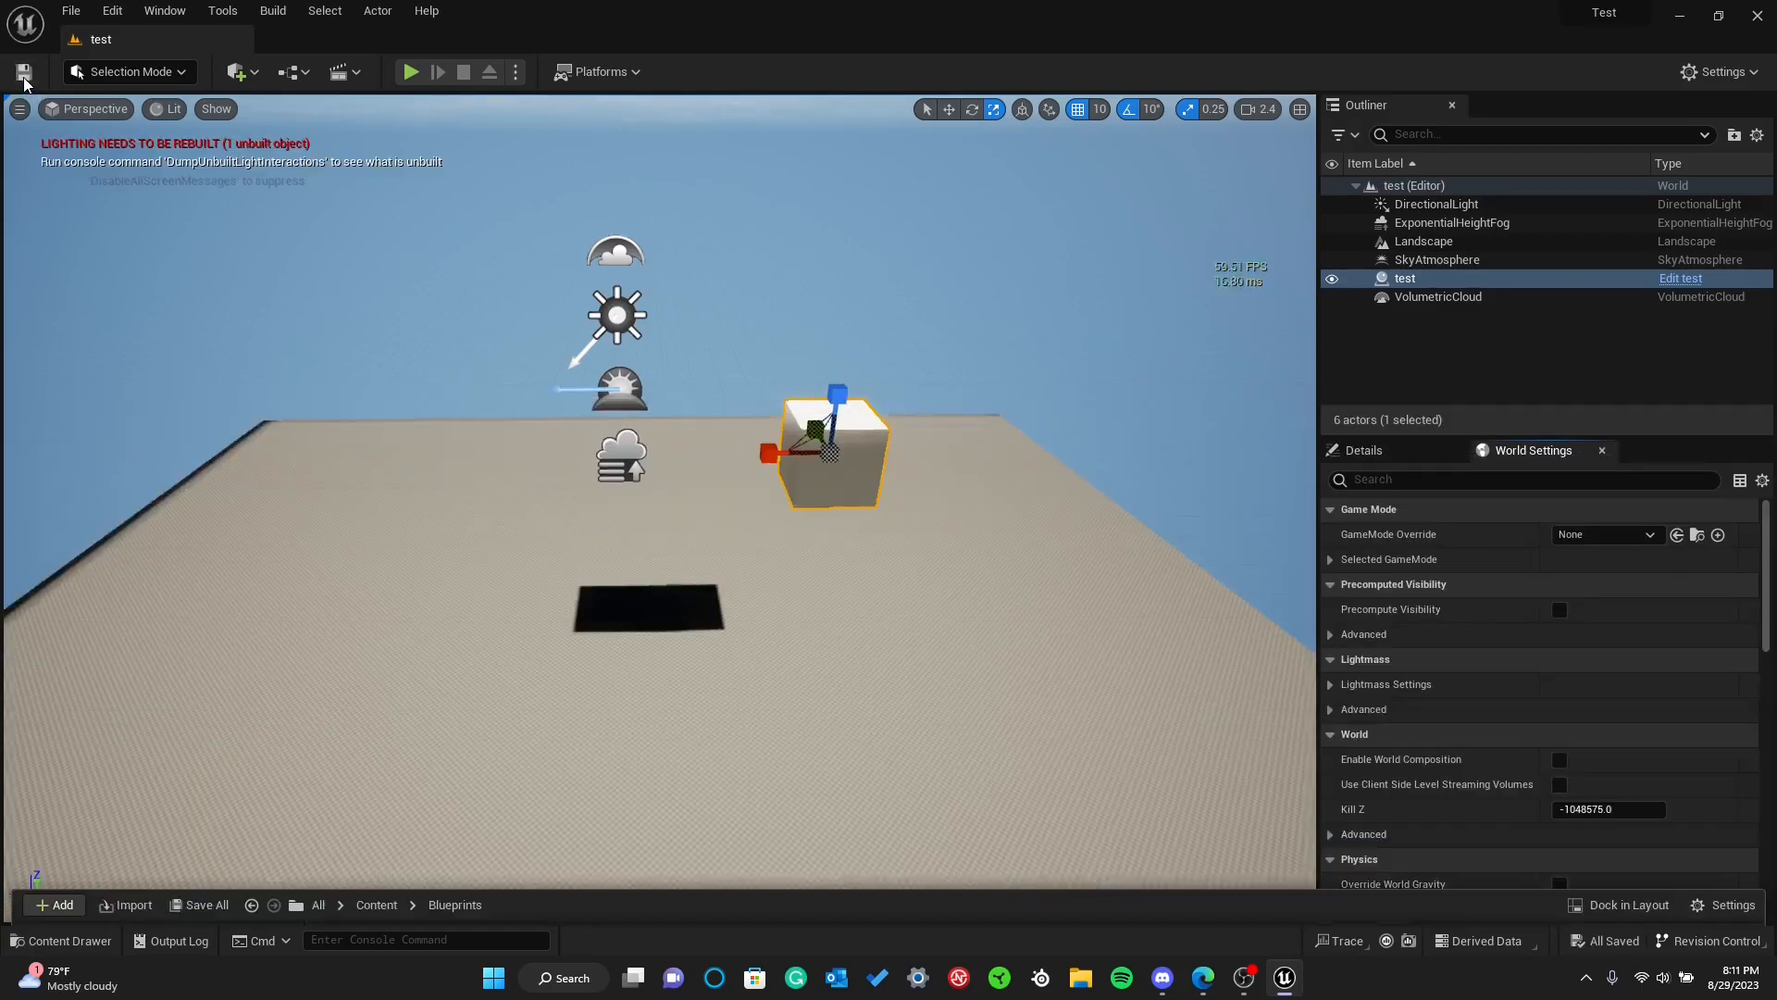
{"action": "left_click", "coordinate": [77, 16]}
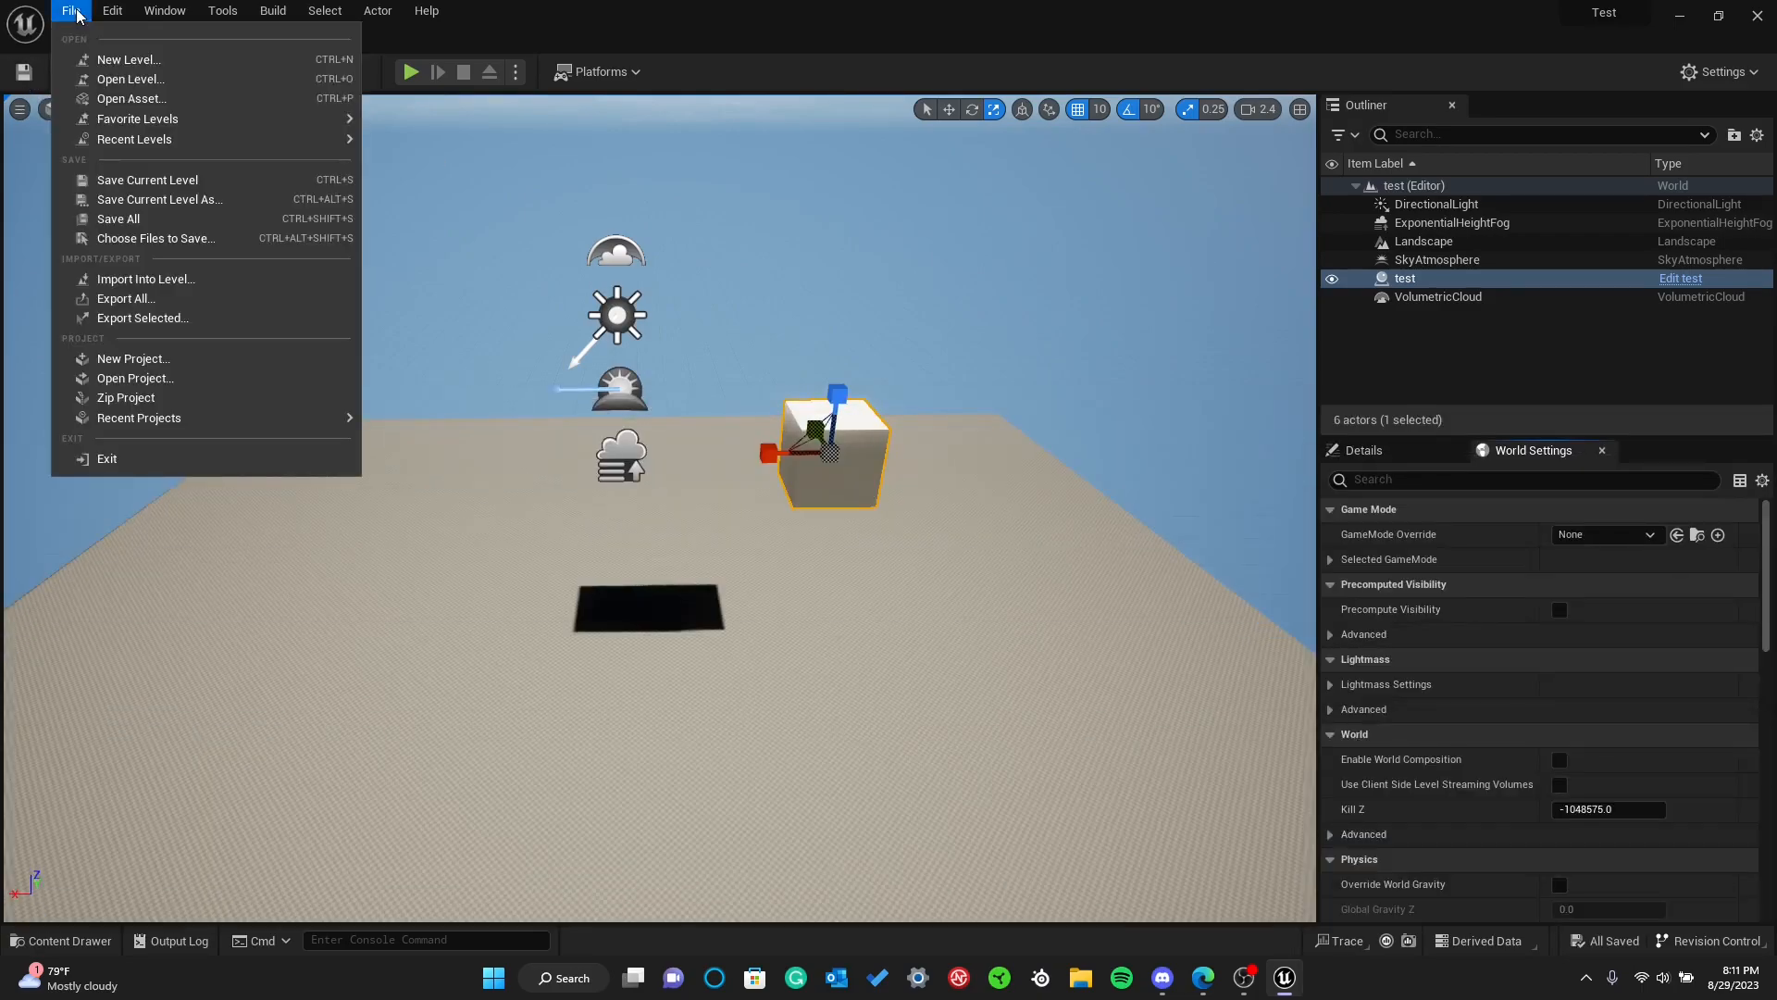
{"action": "left_click", "coordinate": [126, 220]}
{"action": "key", "text": "ctrl+space"}
{"action": "left_click", "coordinate": [348, 509]}
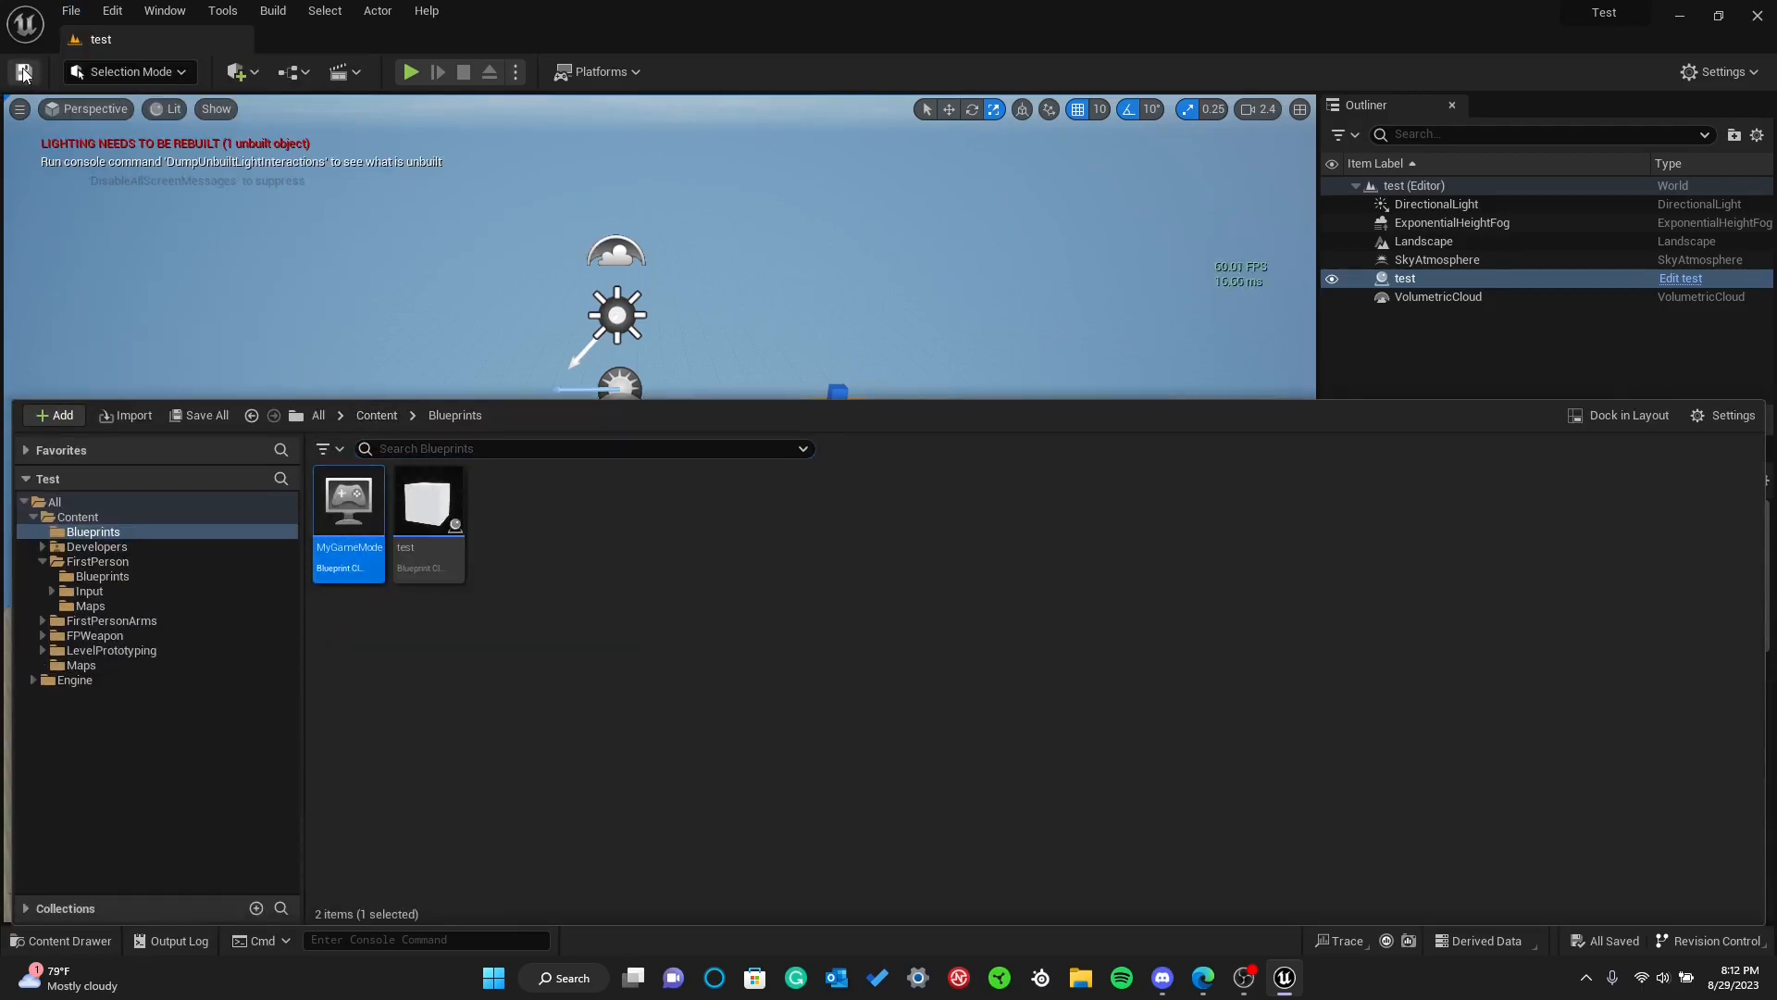
{"action": "right_click_drag", "start_coordinate": [83, 217], "coordinate": [69, 230]}
{"action": "key", "text": "s"}
{"action": "right_click_drag", "start_coordinate": [222, 139], "coordinate": [235, 139]}
{"action": "key", "text": "w"}
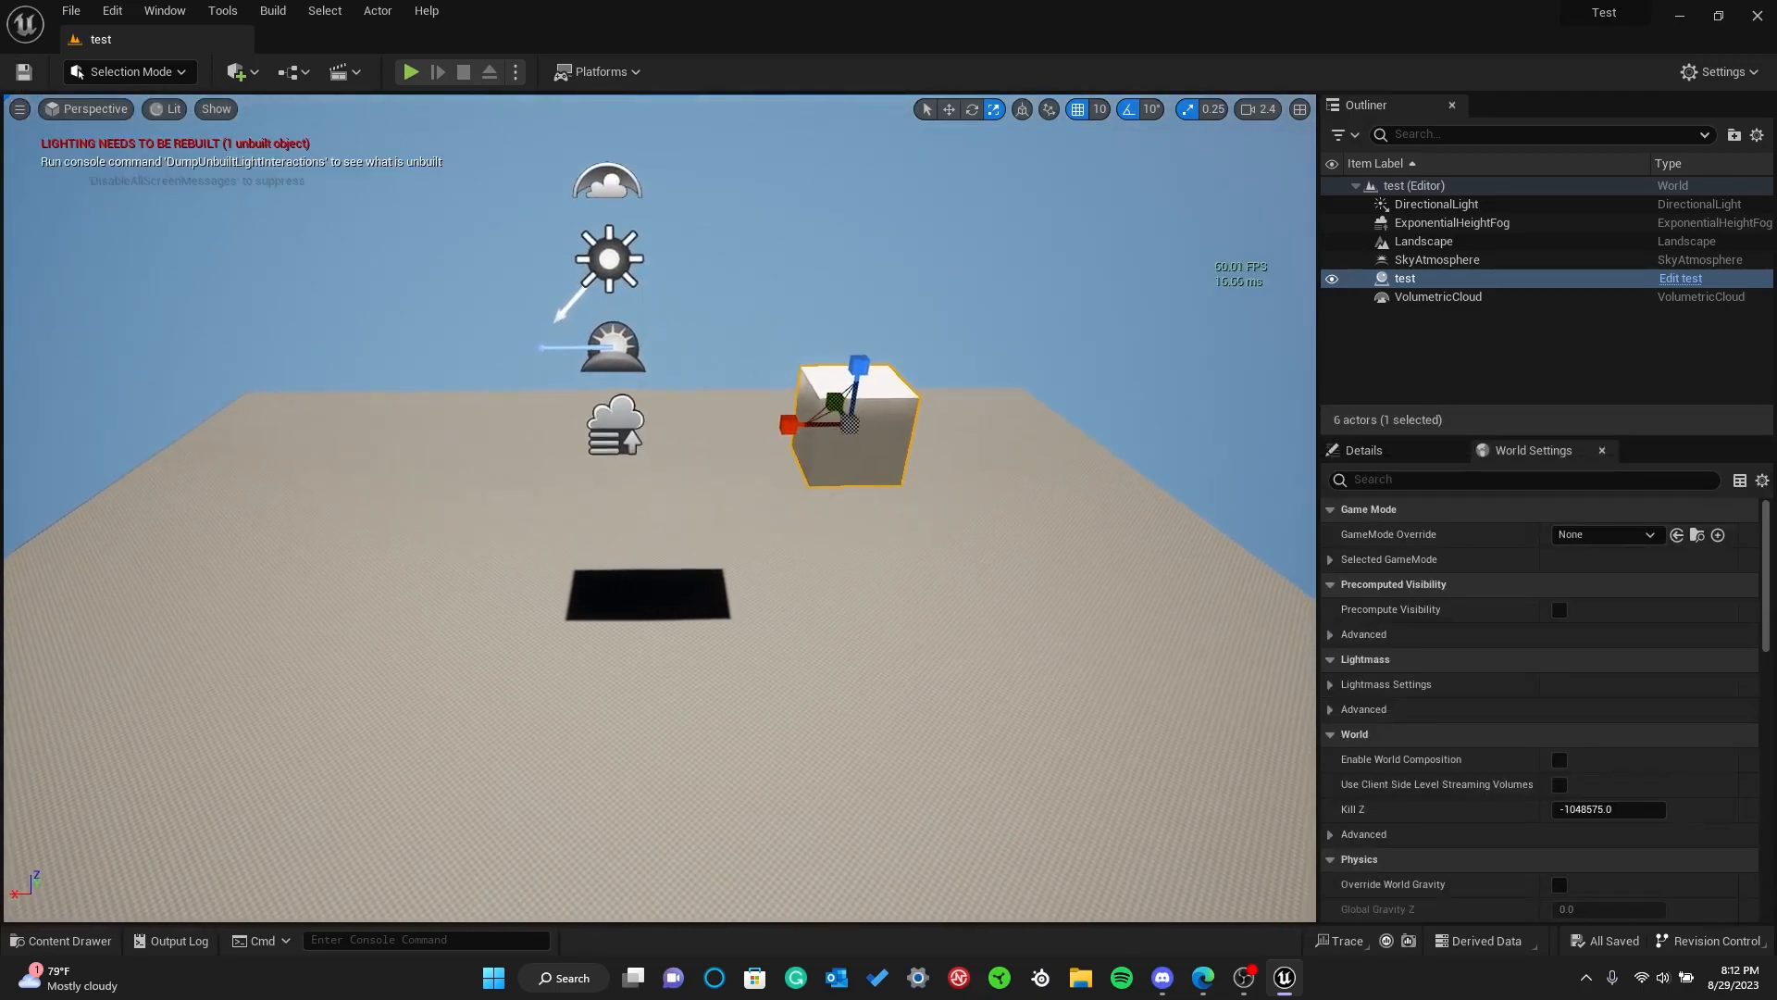
Set the level's GameMode Override to MyGameMode in the World Settings
{"action": "key", "text": "ctrl+space"}
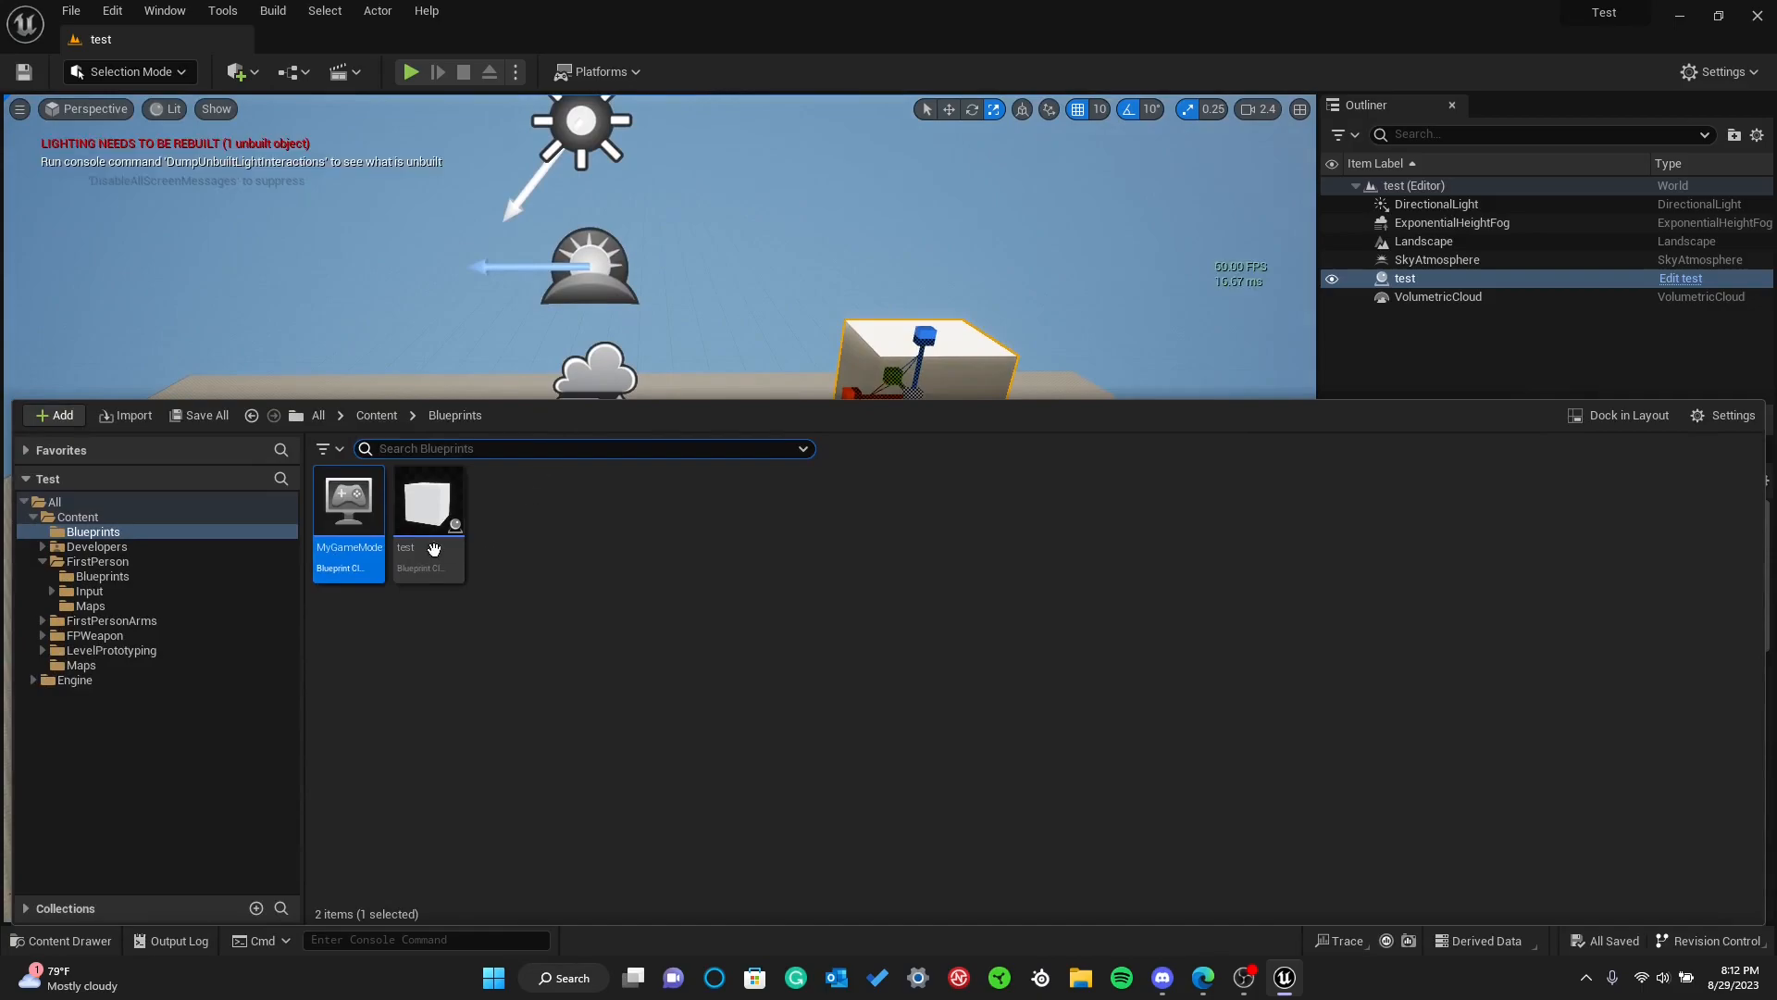
{"action": "left_click", "coordinate": [992, 385]}
{"action": "left_click", "coordinate": [1603, 537]}
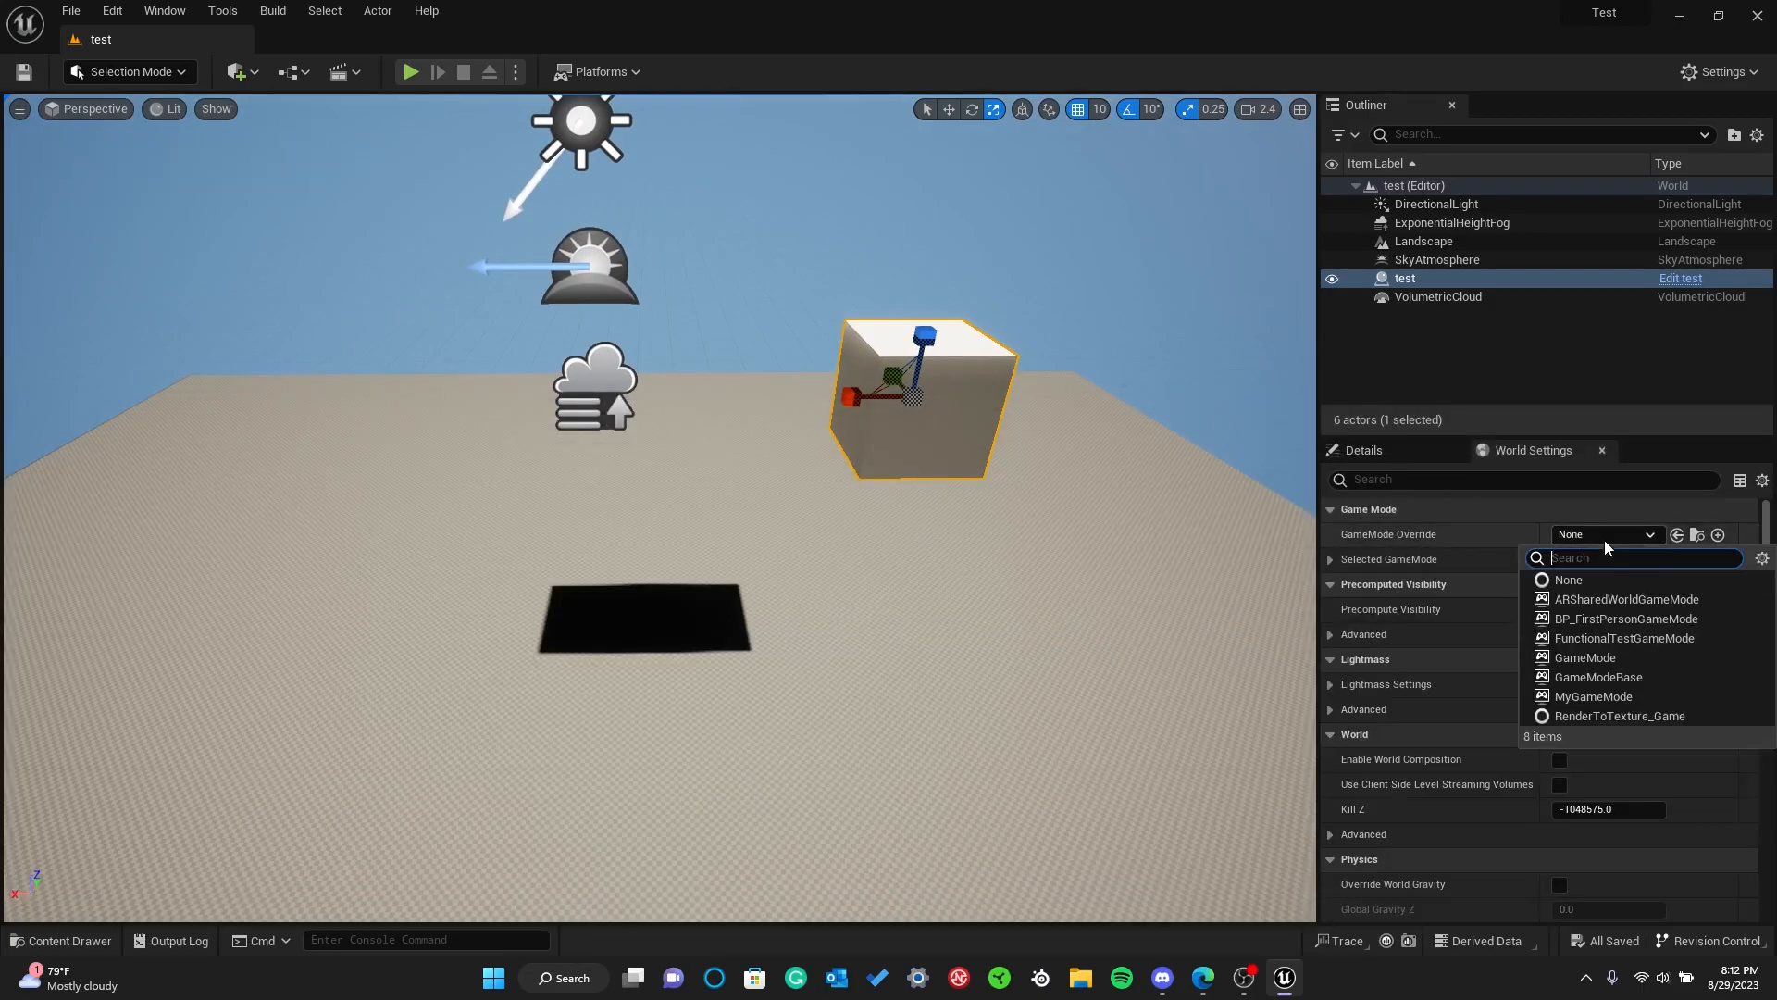
{"action": "left_click", "coordinate": [1592, 696]}
{"action": "key", "text": "ctrl+space"}
{"action": "key", "text": "ctrl+space"}
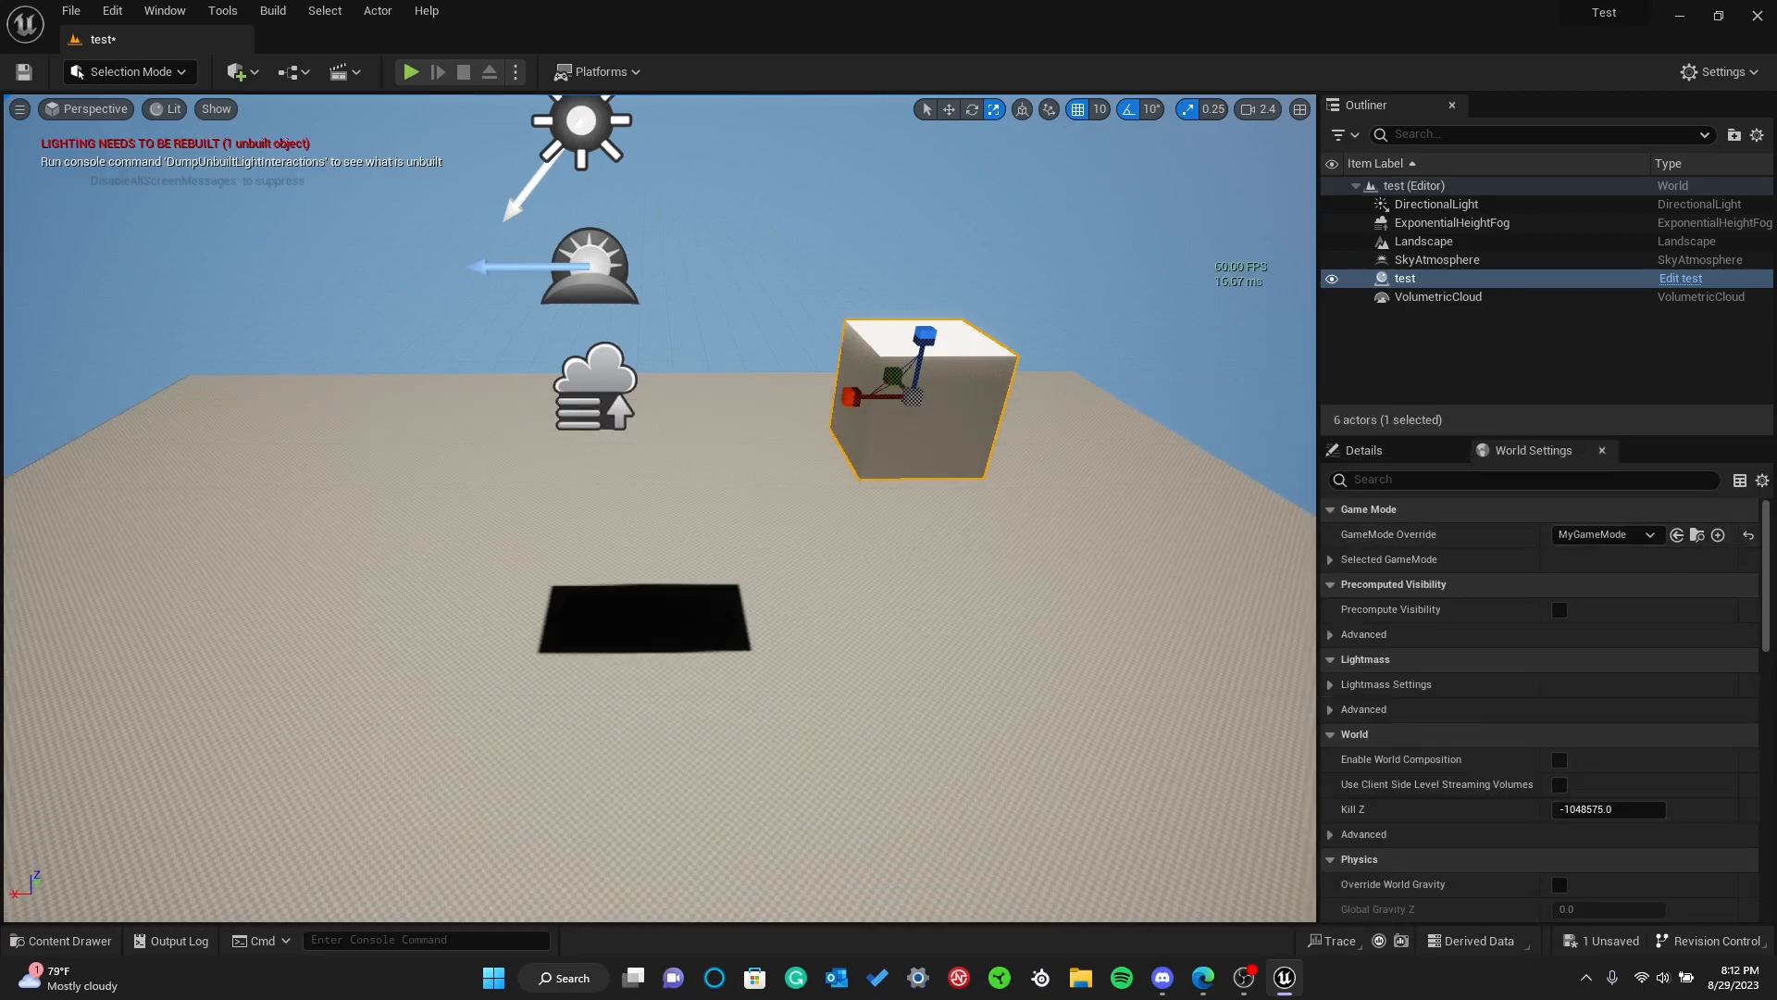
{"action": "scroll", "coordinate": [511, 428], "scroll_direction": "down", "scroll_amount": 5}
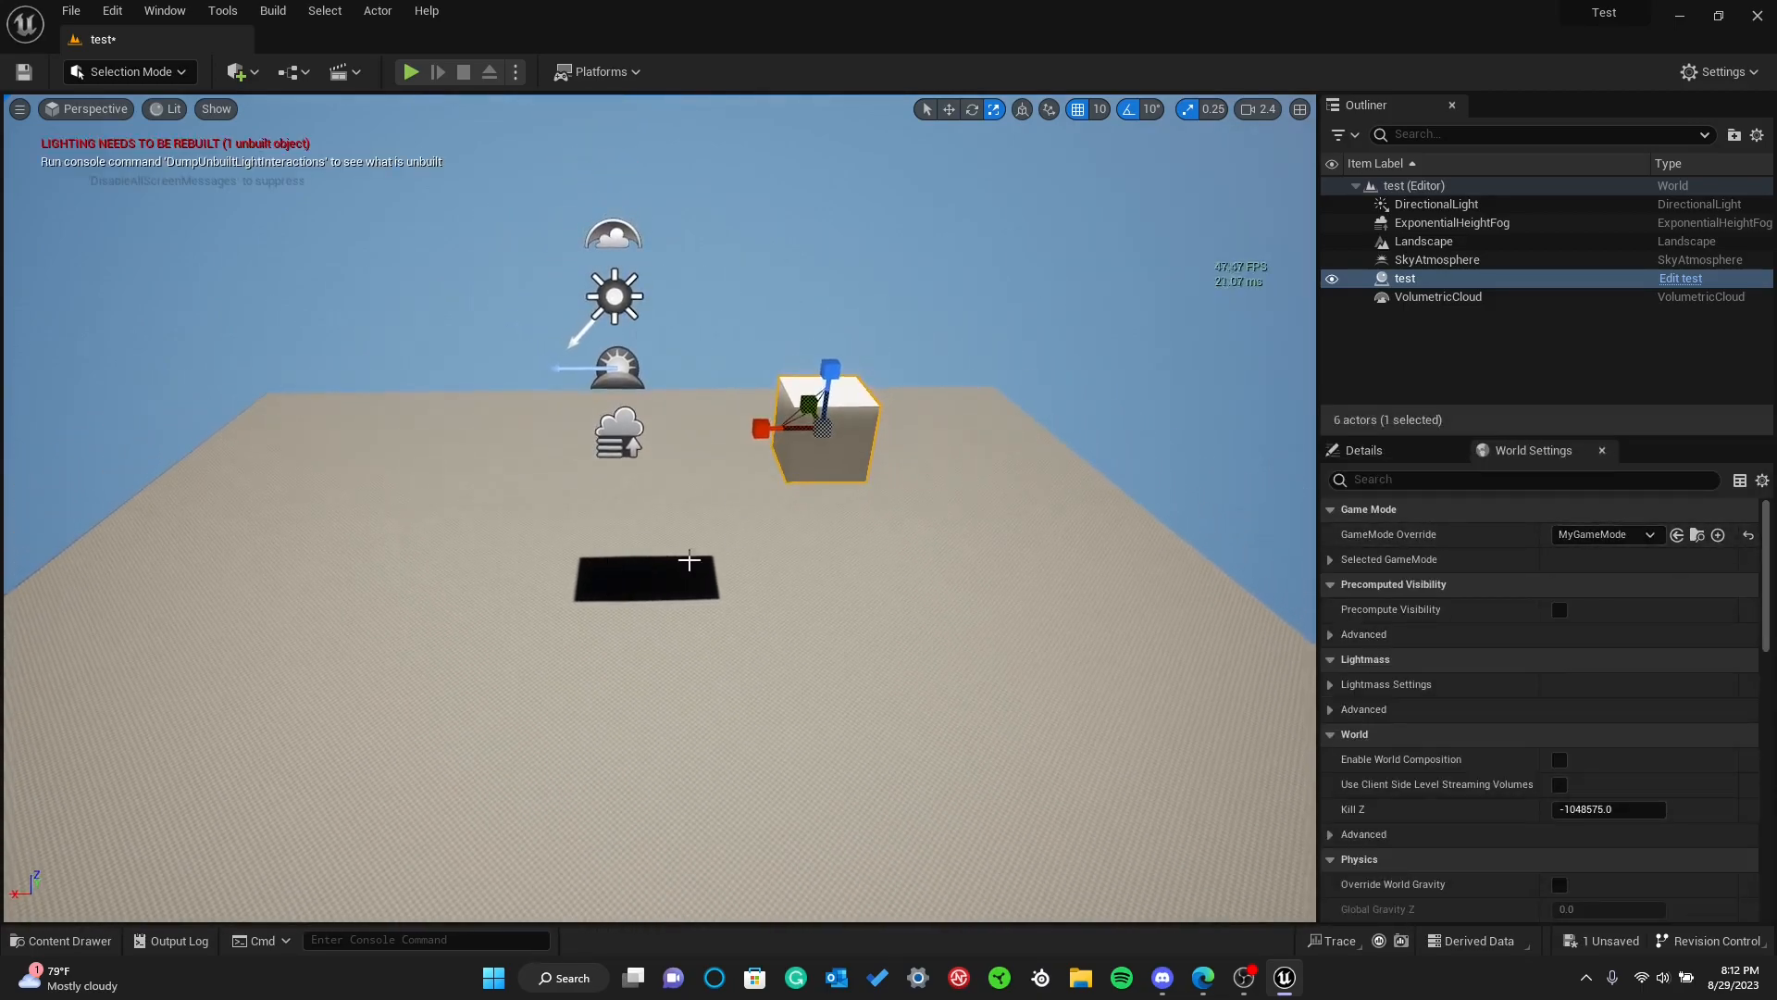
Reset the level's GameMode Override to None
{"action": "left_click", "coordinate": [1604, 534]}
{"action": "left_click", "coordinate": [1585, 583]}
{"action": "right_click_drag", "start_coordinate": [691, 642], "coordinate": [654, 634]}
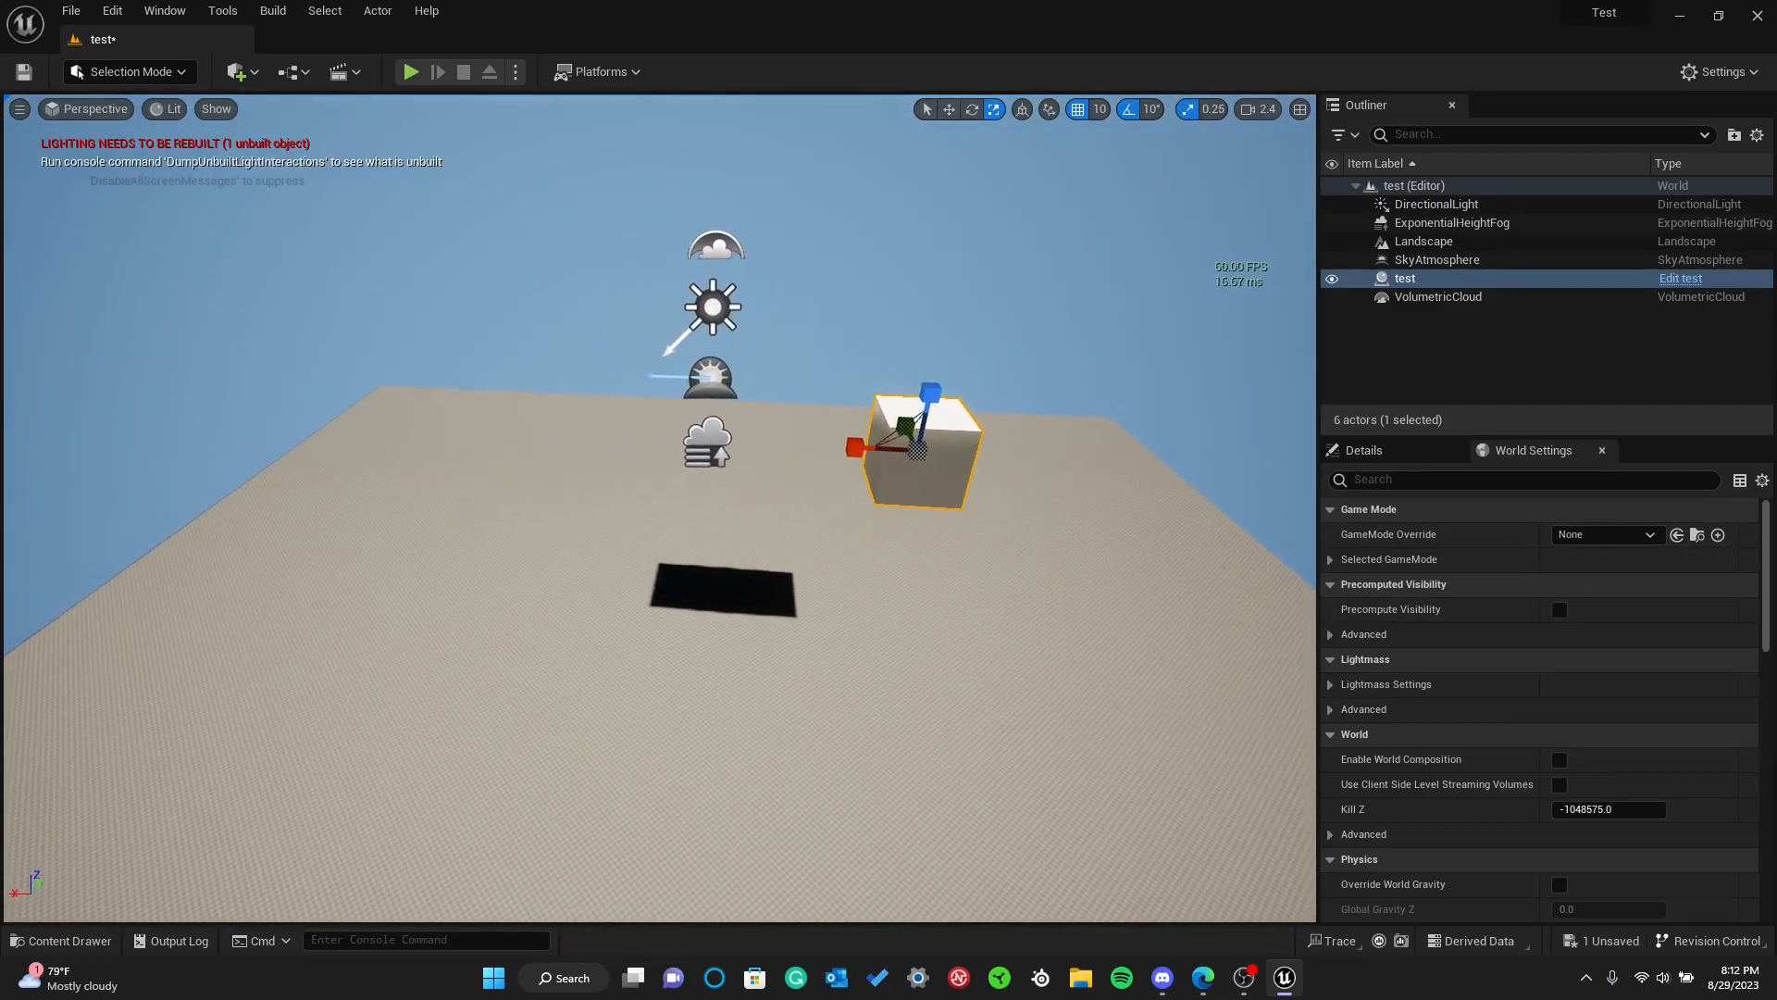
Choose MyGameMode as the level's GameMode Override and save the level
{"action": "left_click", "coordinate": [1605, 534]}
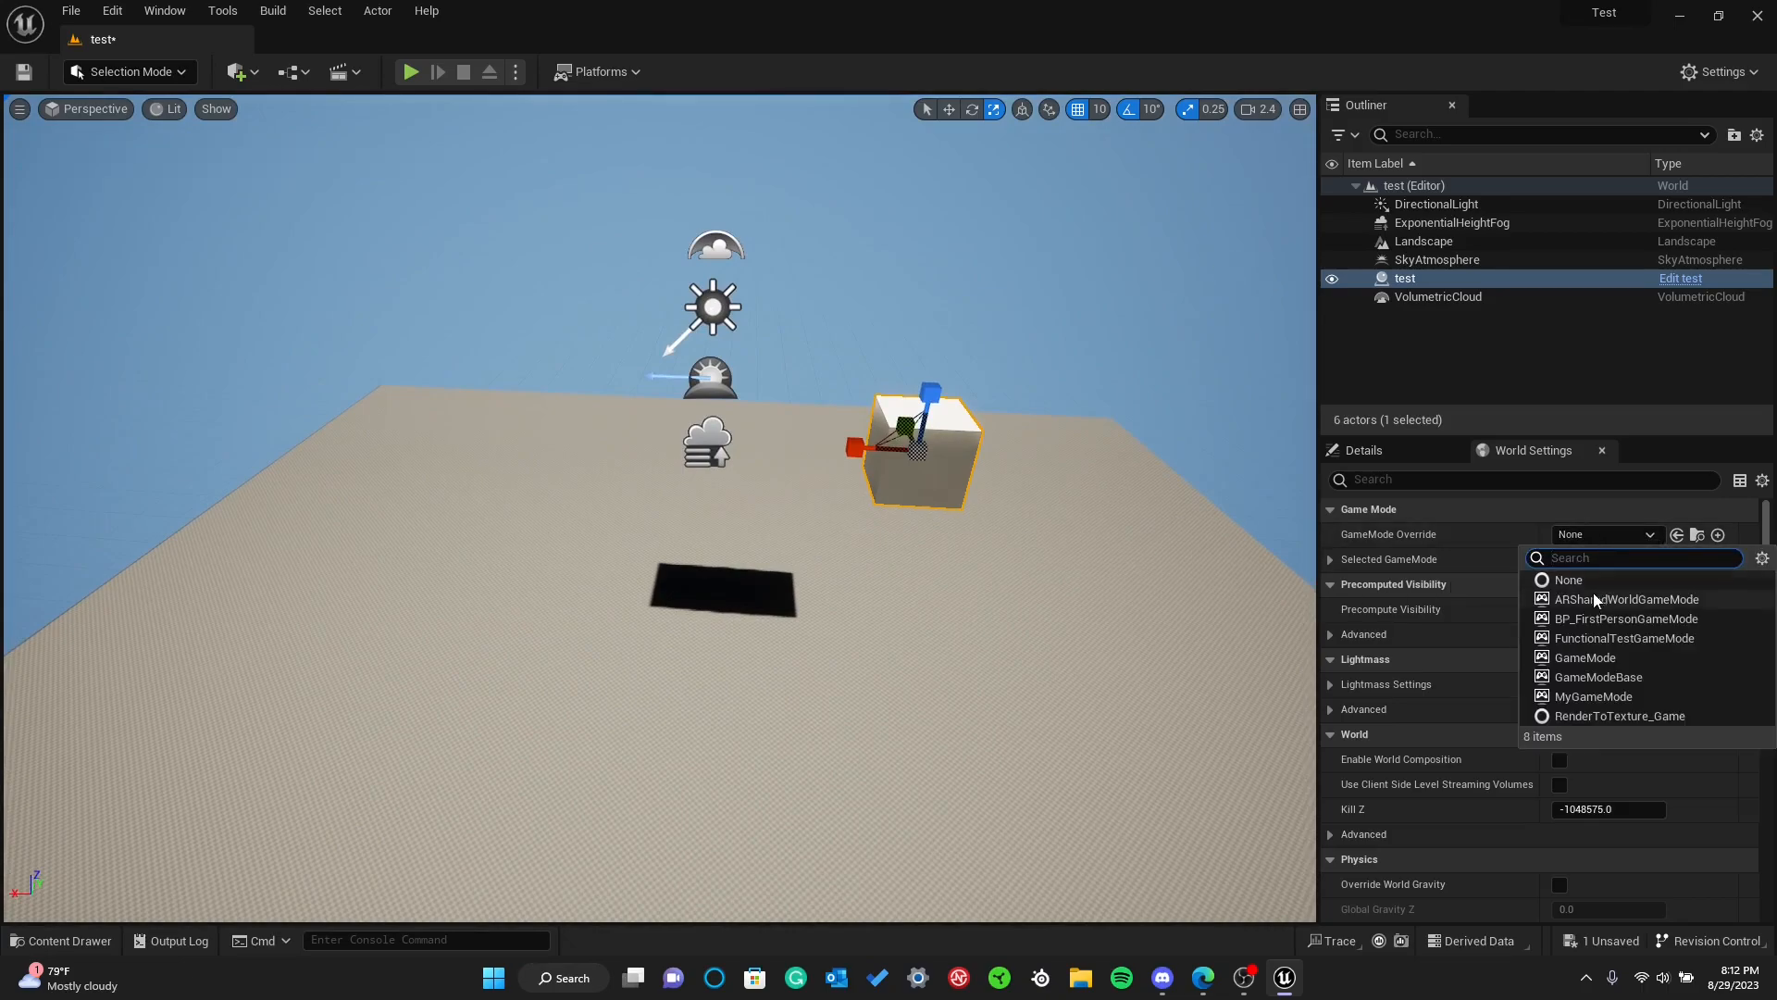
{"action": "left_click", "coordinate": [1588, 696]}
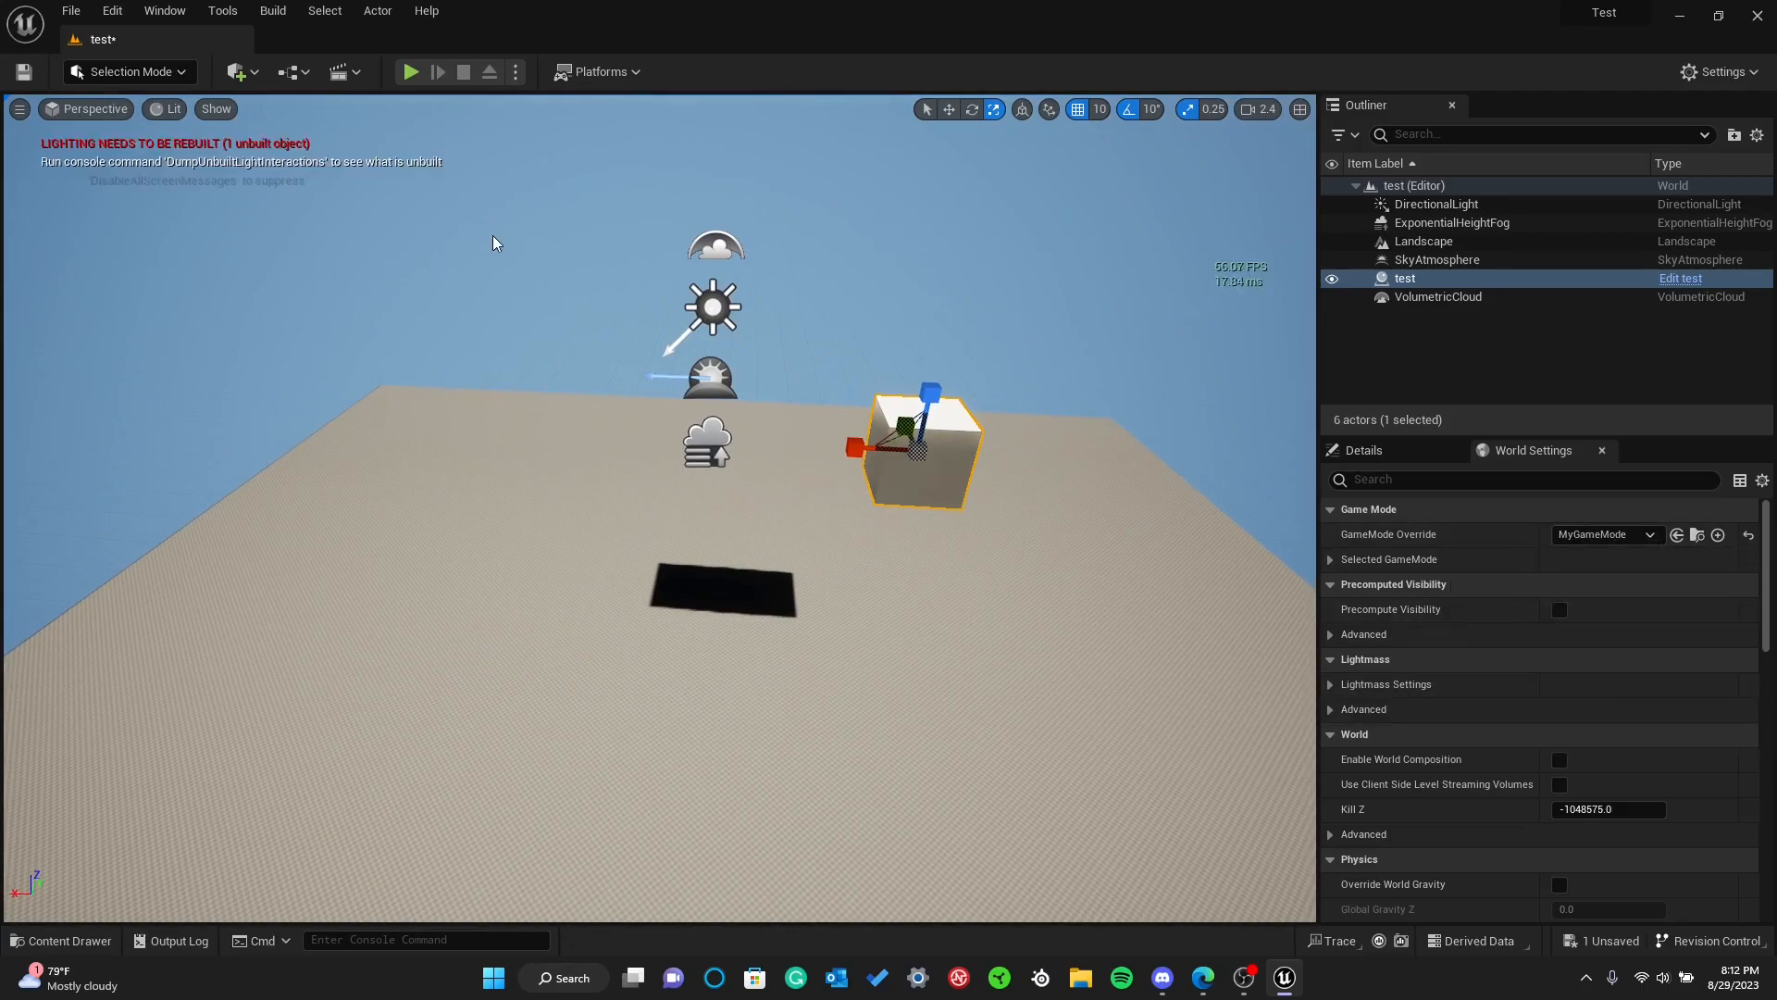
{"action": "left_click", "coordinate": [24, 71]}
Look over the World Settings sections, from Game Mode down to Navigation, VR and Rendering
{"action": "scroll", "coordinate": [1474, 746], "scroll_direction": "down", "scroll_amount": 10}
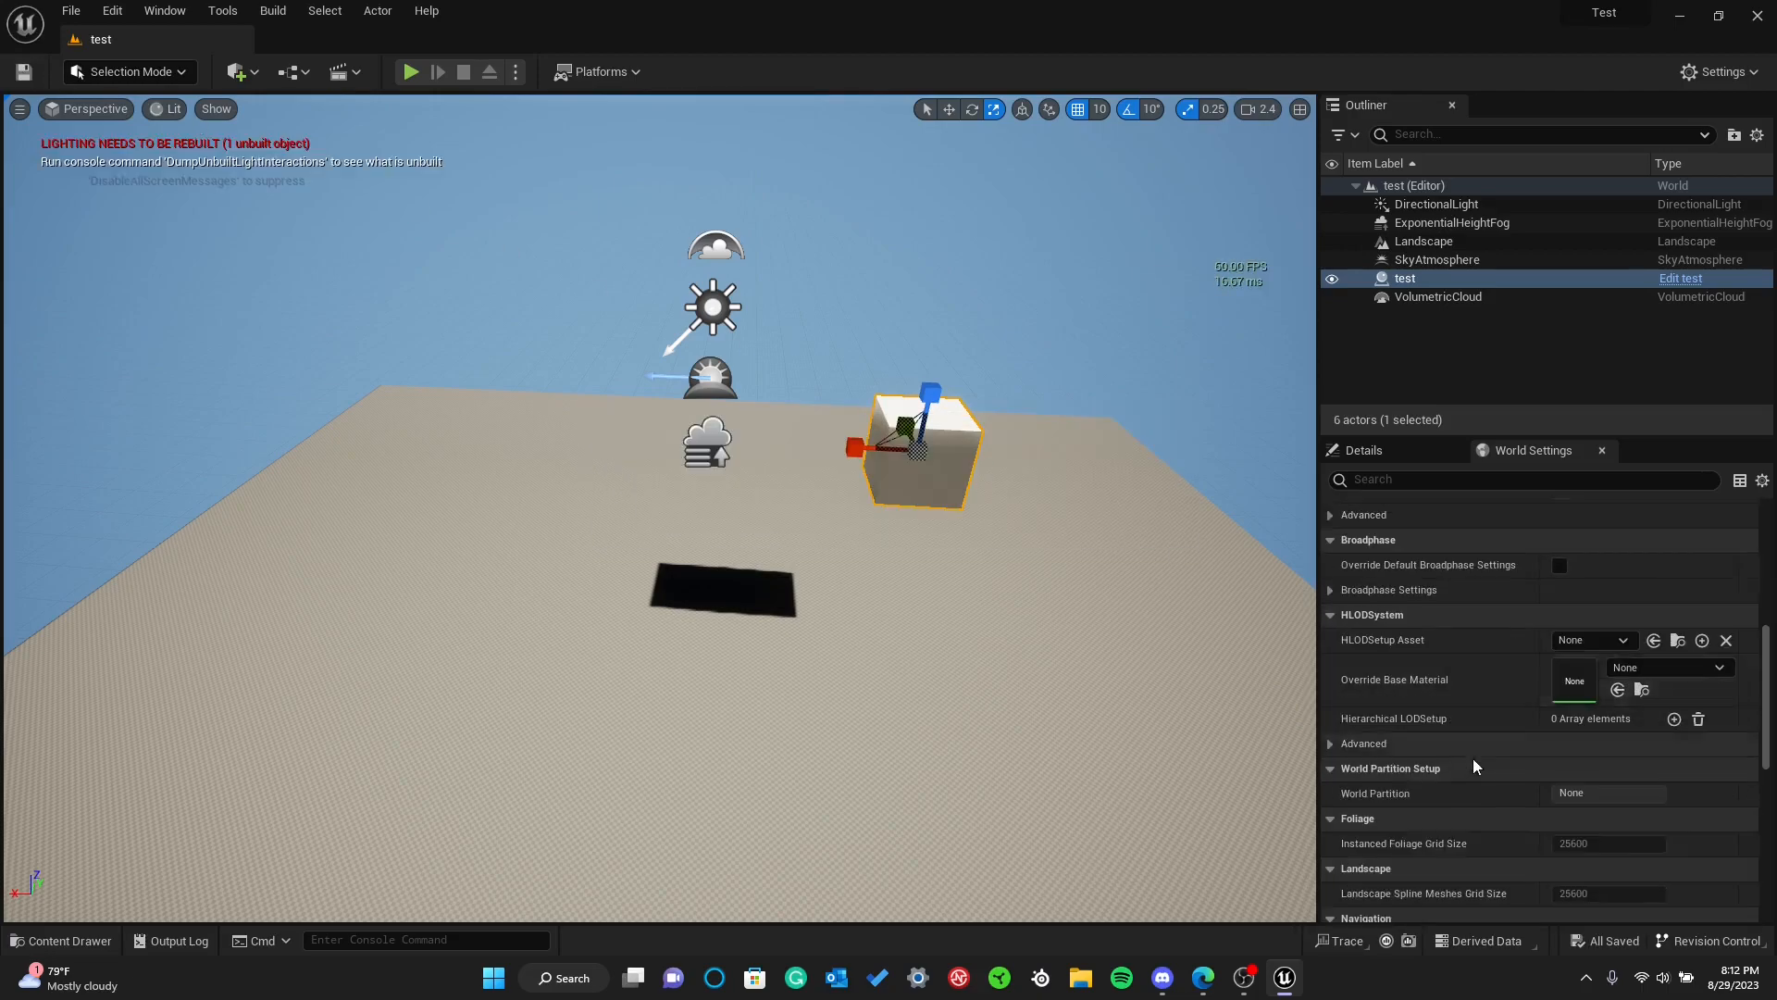
{"action": "scroll", "coordinate": [1481, 786], "scroll_direction": "down", "scroll_amount": 5}
{"action": "scroll", "coordinate": [1490, 766], "scroll_direction": "up", "scroll_amount": 8}
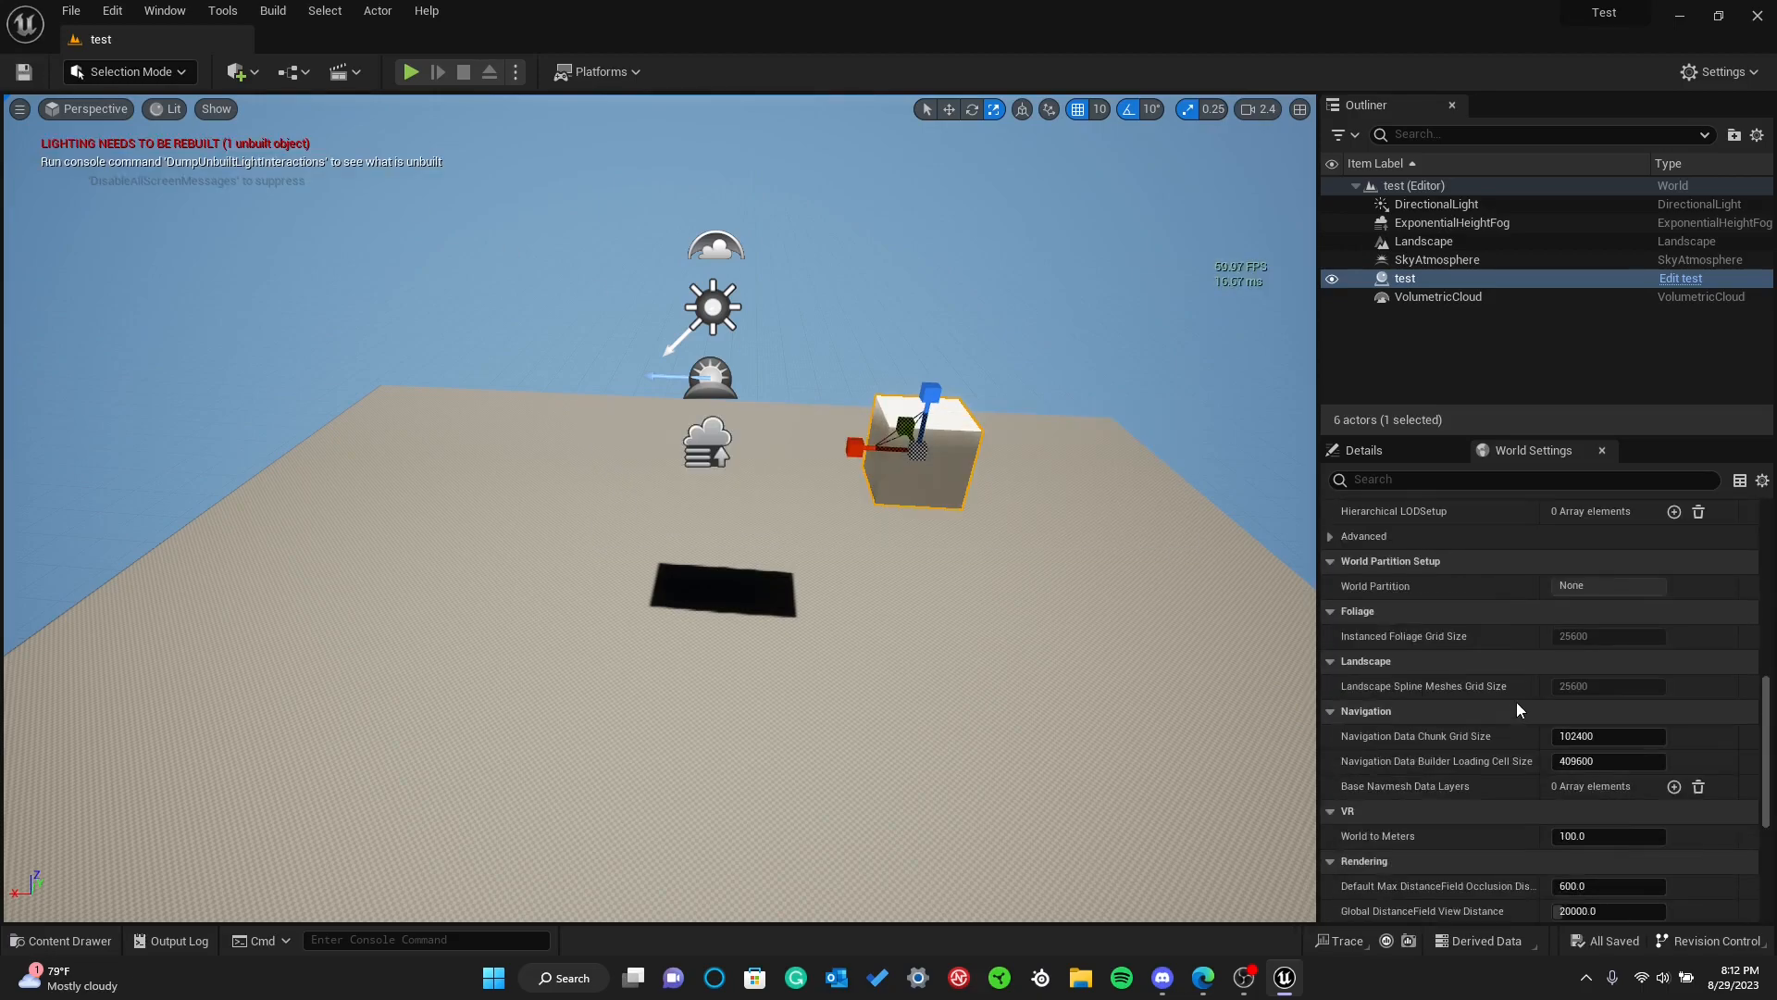
{"action": "scroll", "coordinate": [1514, 700], "scroll_direction": "up", "scroll_amount": 10}
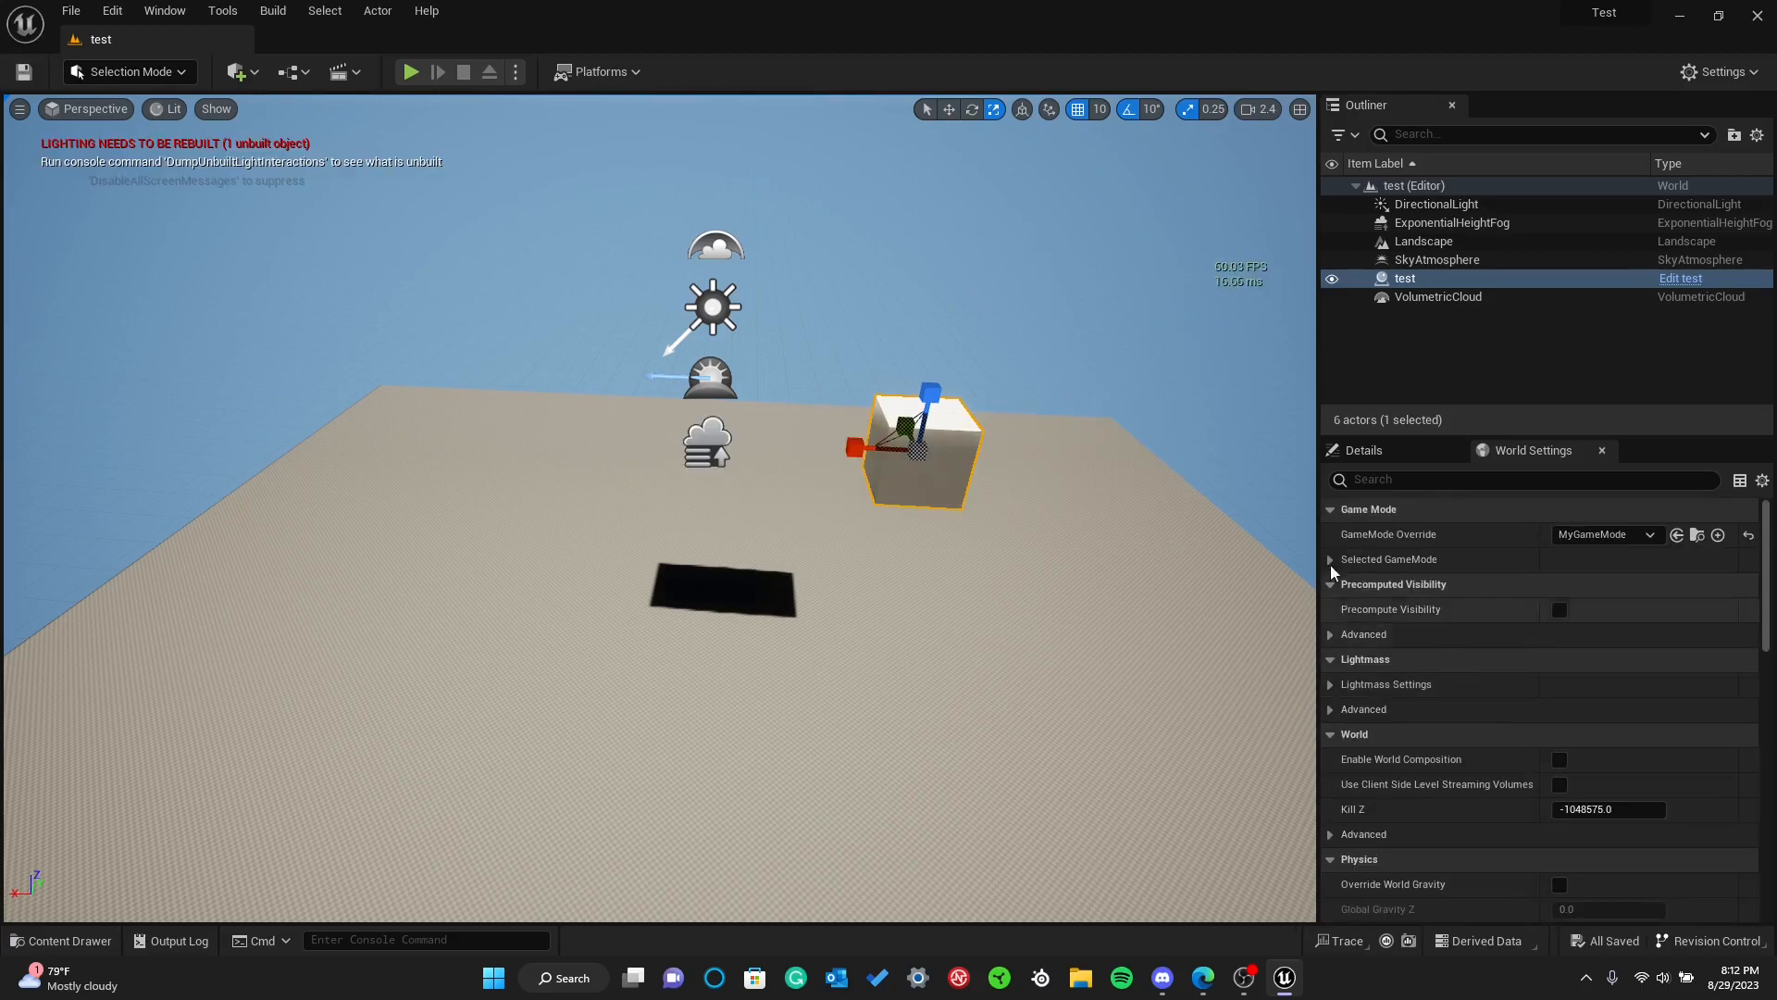
{"action": "mouse_move", "coordinate": [1066, 229]}
{"action": "right_mouse_down"}
{"action": "mouse_move", "coordinate": [907, 180]}
{"action": "mouse_move", "coordinate": [1101, 222]}
{"action": "mouse_move", "coordinate": [1110, 239]}
{"action": "mouse_move", "coordinate": [1078, 259]}
{"action": "mouse_move", "coordinate": [1115, 268]}
{"action": "mouse_move", "coordinate": [1065, 231]}
{"action": "mouse_move", "coordinate": [1059, 199]}
{"action": "right_mouse_up"}
{"action": "key", "text": "s"}
{"action": "key", "text": "w"}
{"action": "key", "text": "s"}
{"action": "key", "text": "ctrl+space"}
{"action": "left_click", "coordinate": [502, 607]}
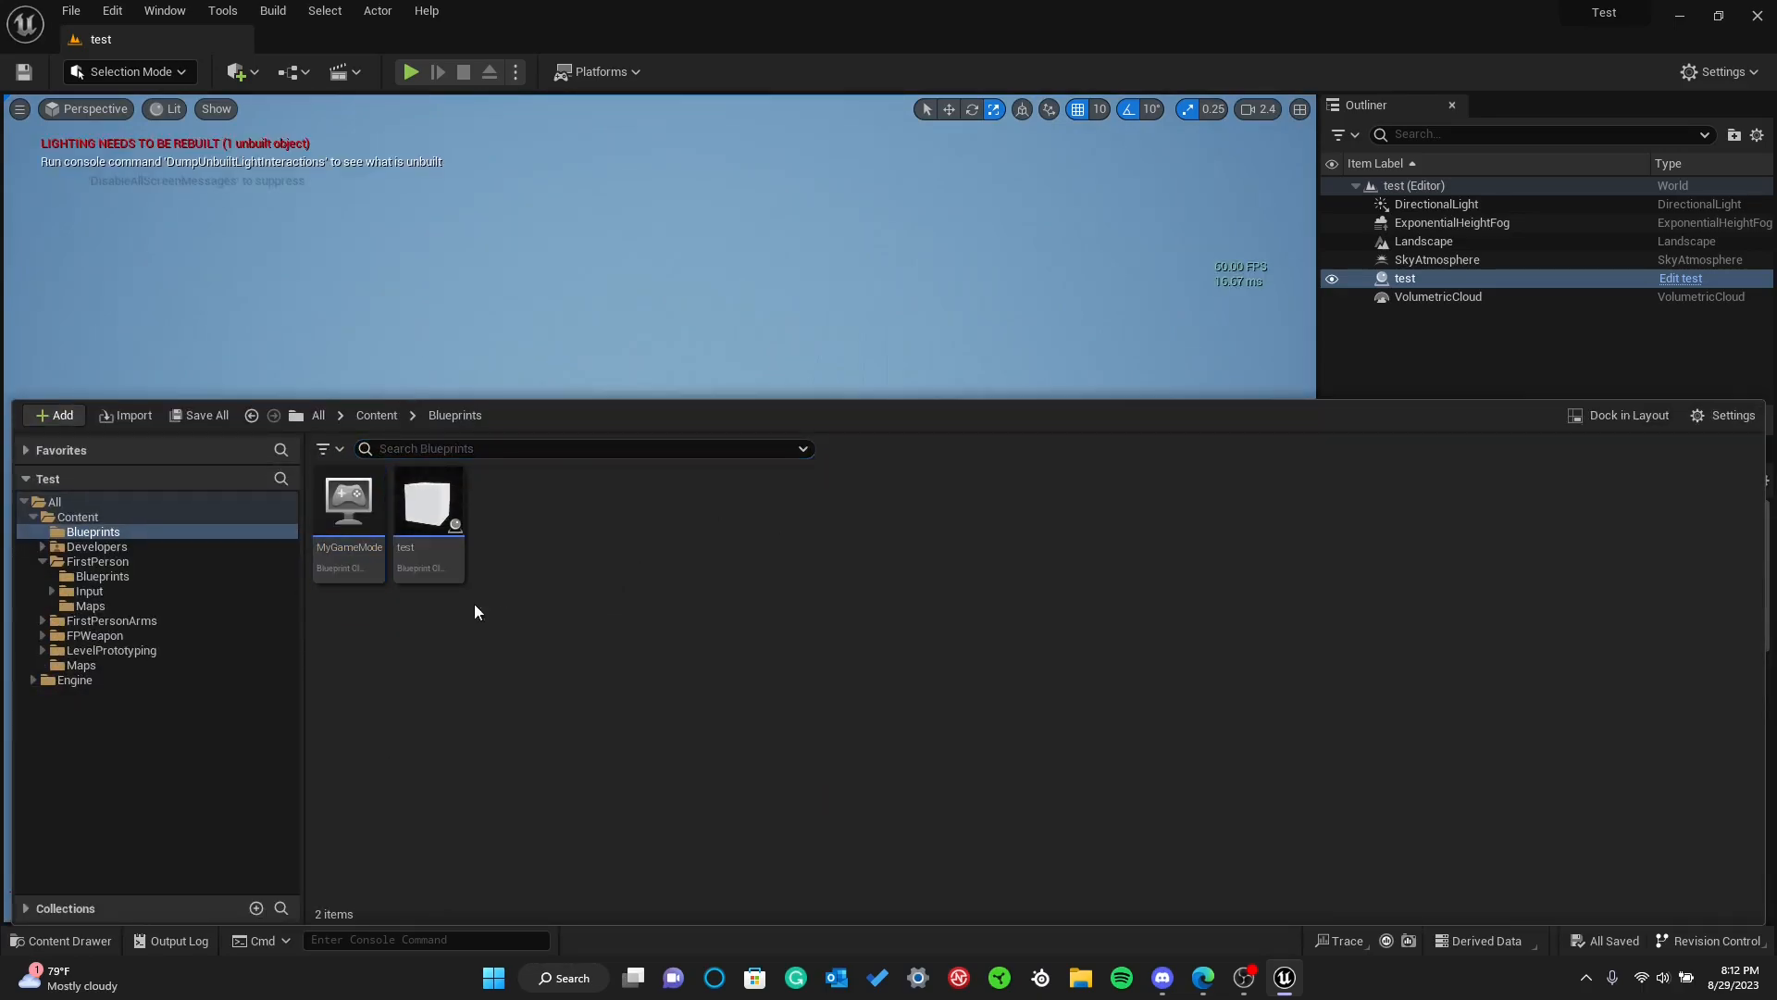
{"action": "key", "text": "ctrl+space"}
{"action": "right_click_drag", "start_coordinate": [554, 539], "coordinate": [589, 541]}
{"action": "key", "text": "w"}
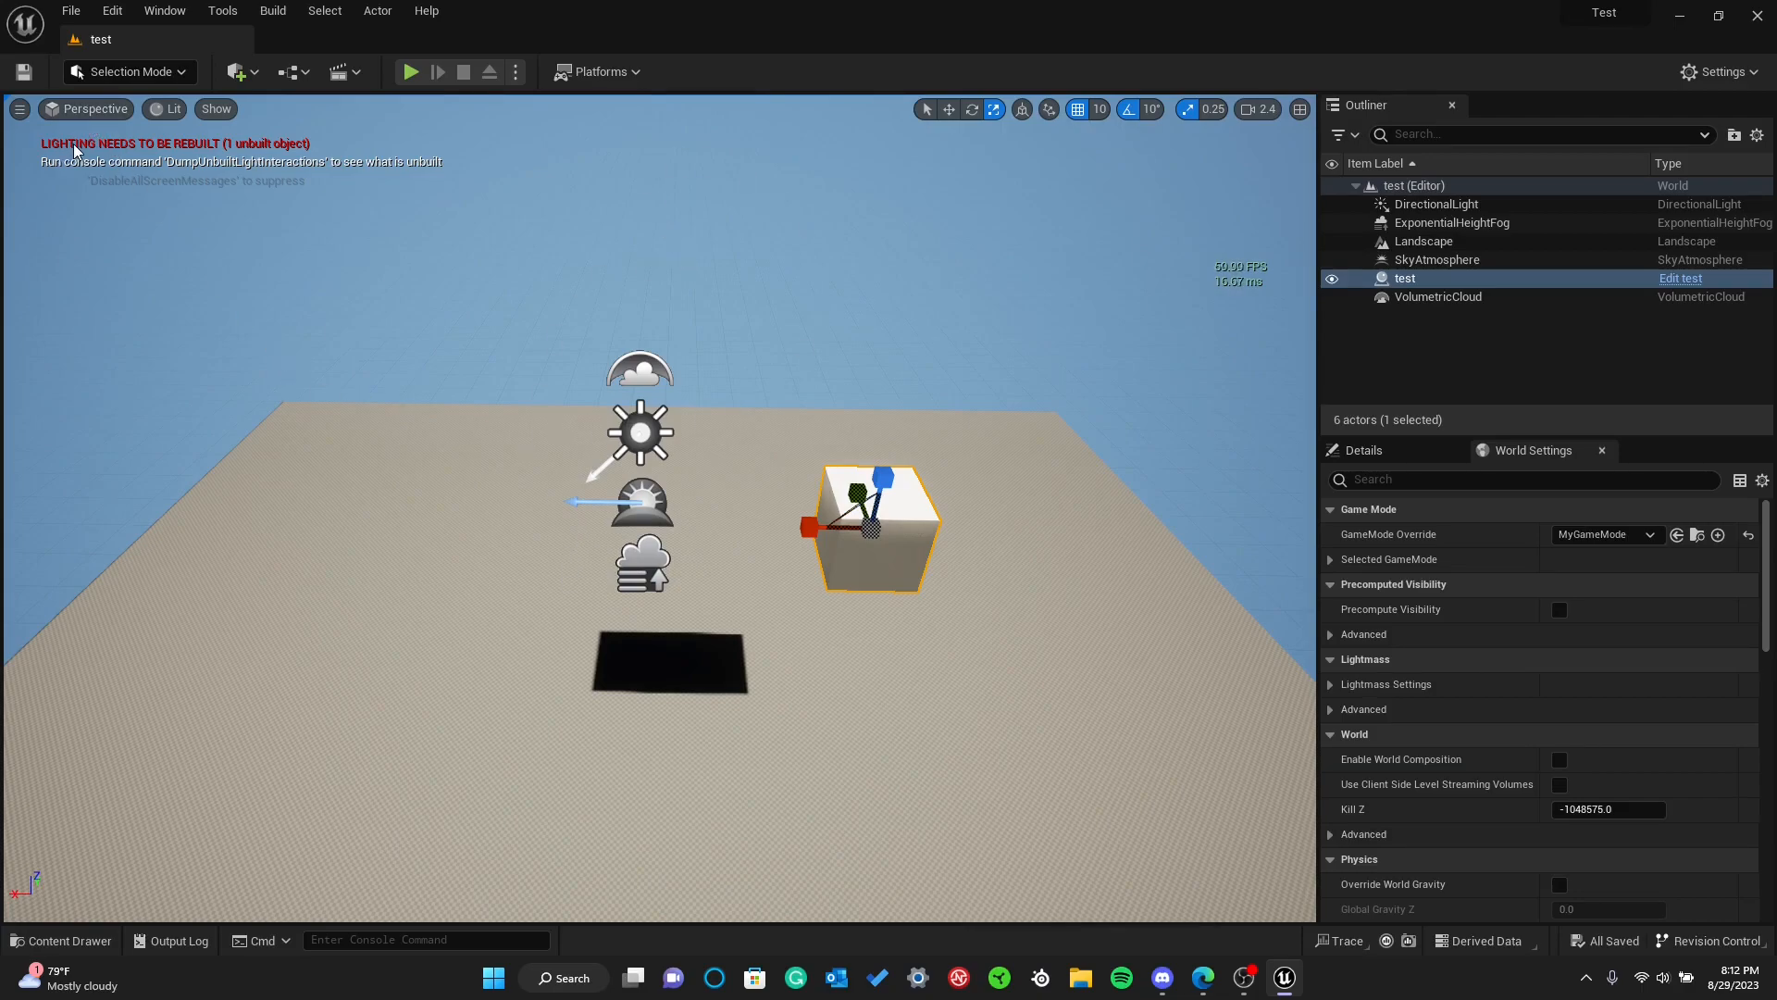
{"action": "key", "text": "ctrl+space"}
{"action": "key", "text": "ctrl+space"}
{"action": "left_click", "coordinate": [156, 70]}
{"action": "left_click", "coordinate": [155, 69]}
{"action": "key", "text": "ctrl+space"}
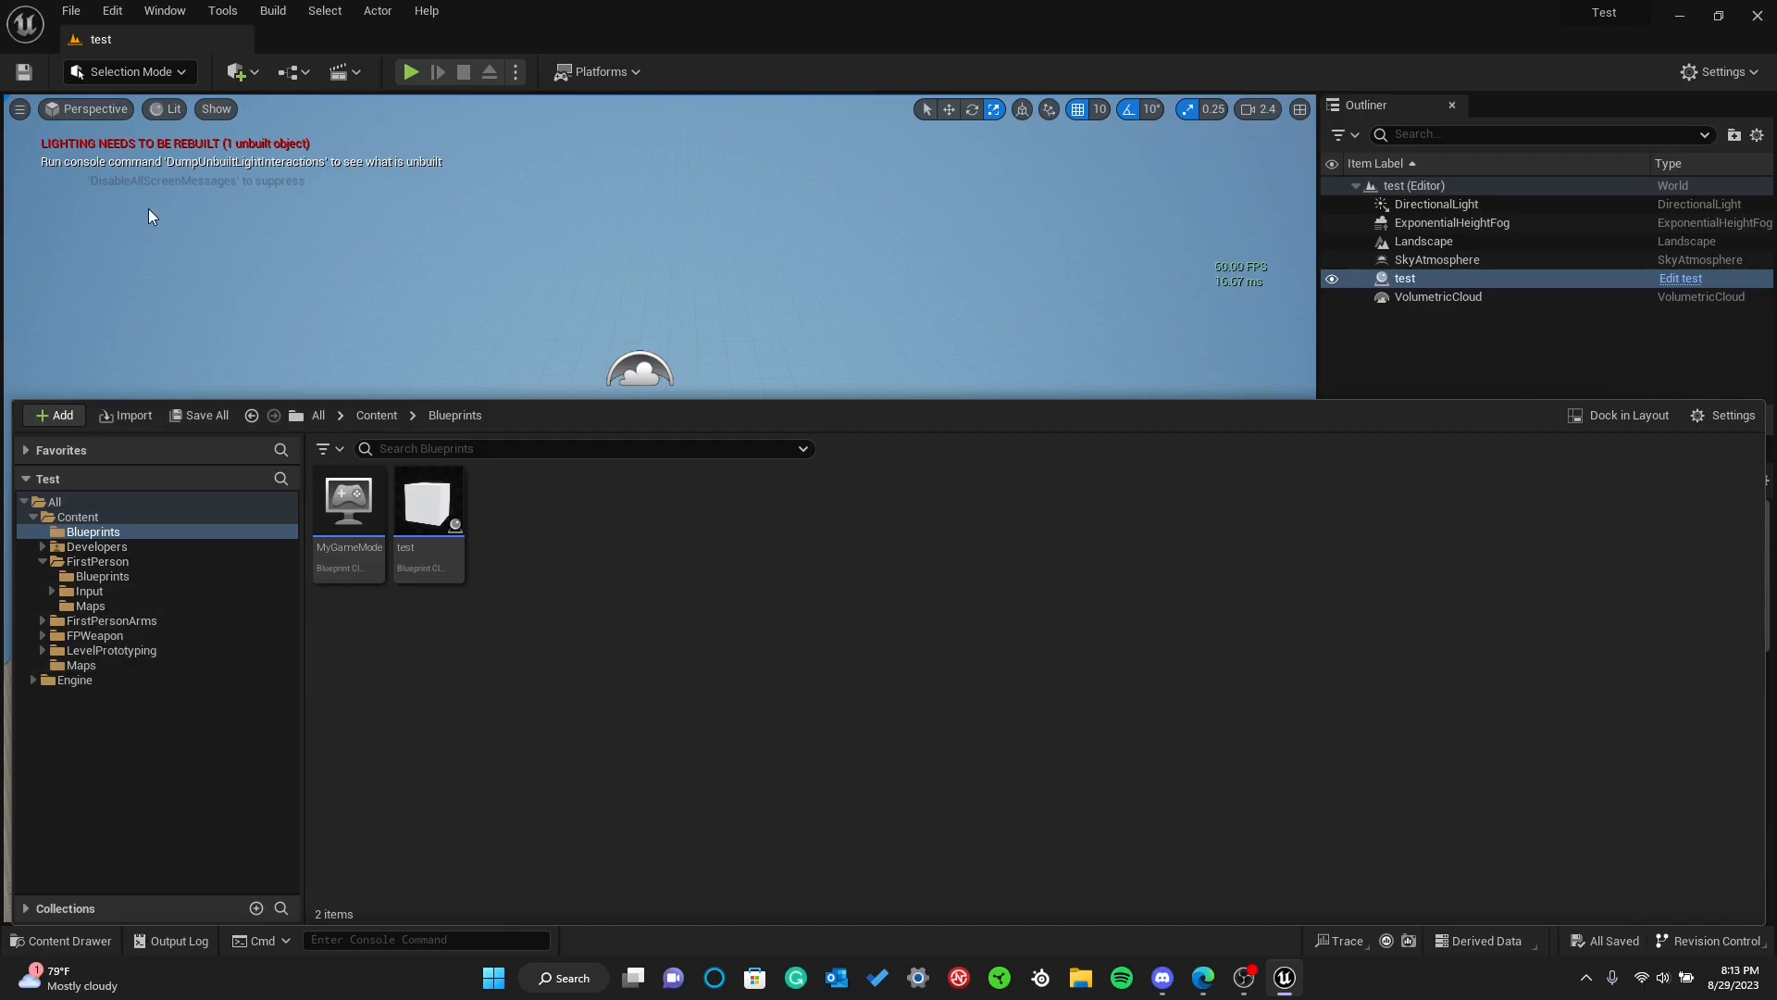
{"action": "key", "text": "ctrl+space"}
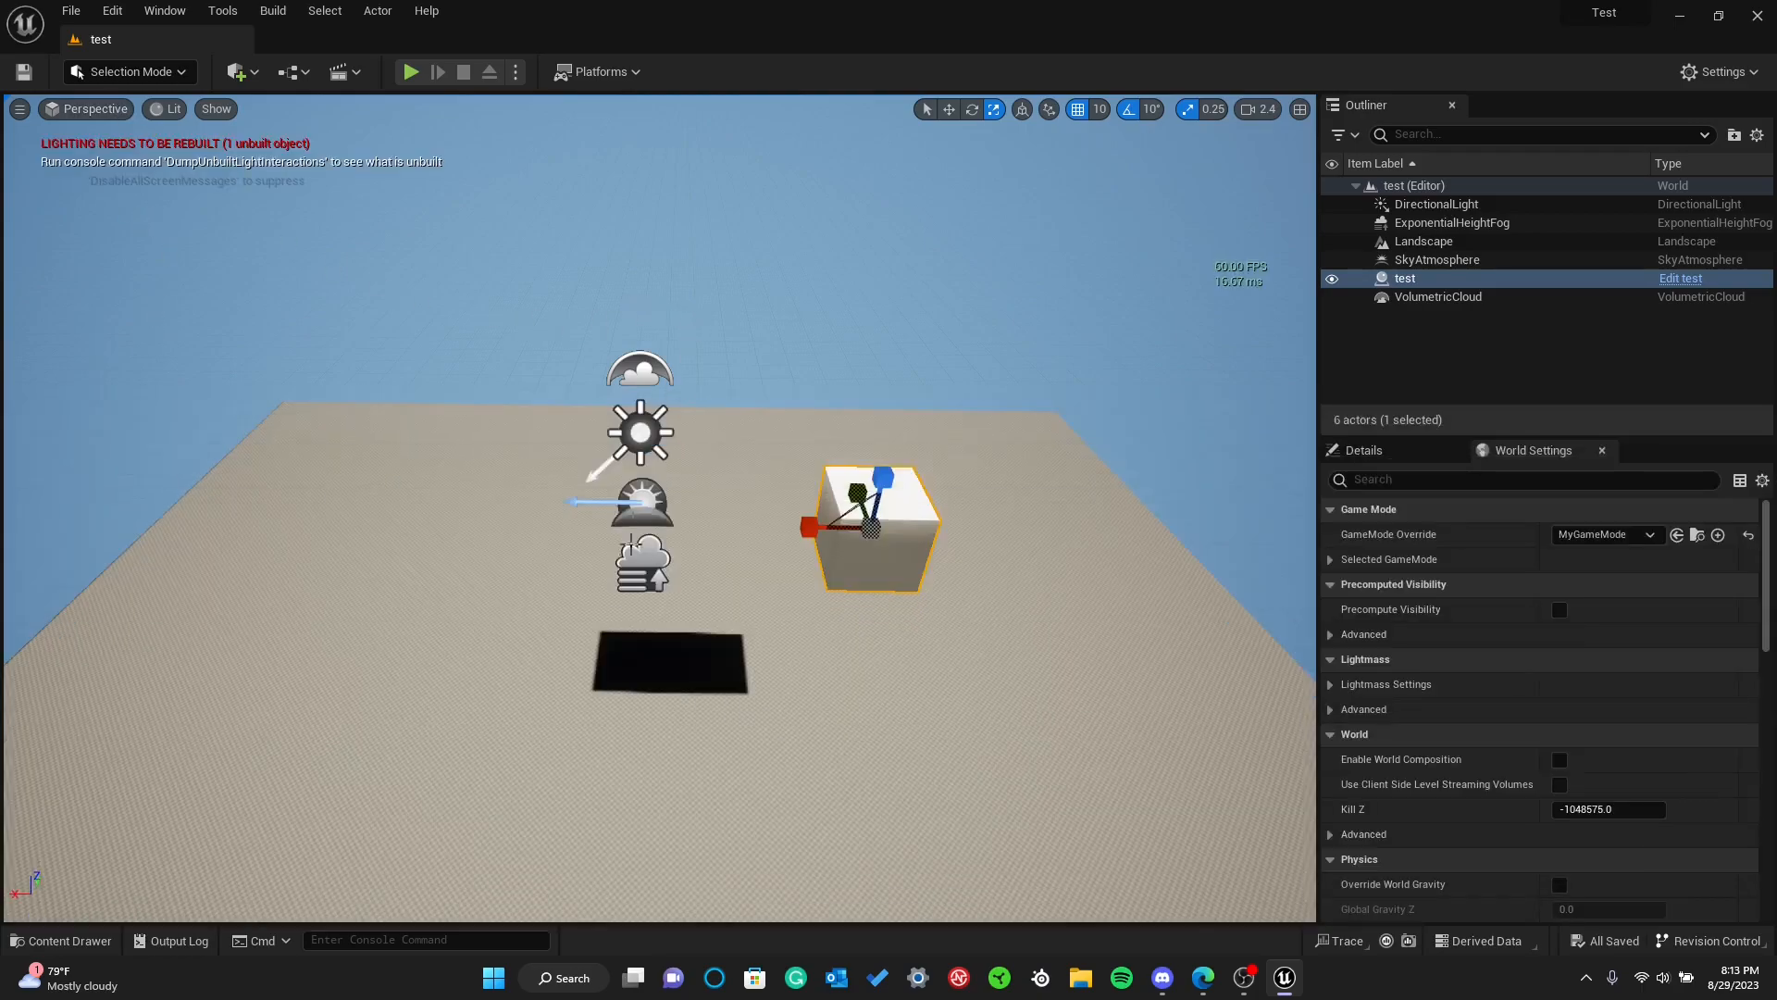
Collapse the Test folder tree in the content browser and stop the play preview of the level
{"action": "key", "text": "ctrl+space"}
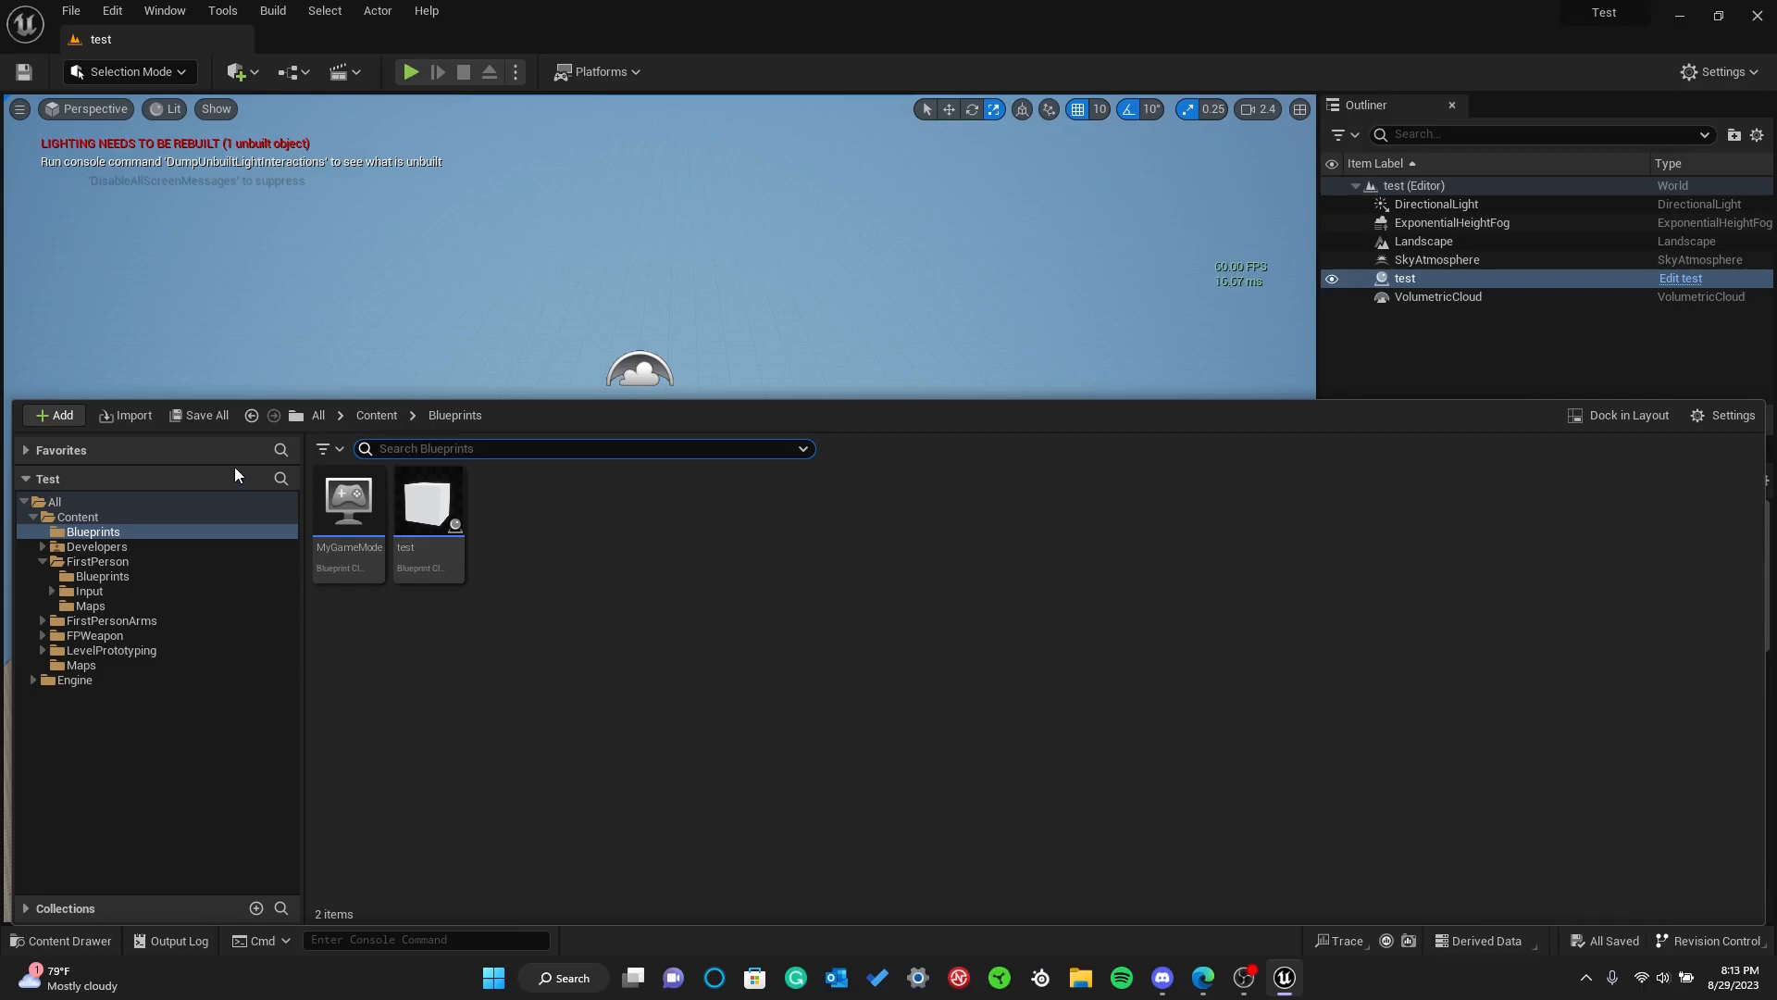
{"action": "left_click", "coordinate": [29, 476]}
{"action": "left_click", "coordinate": [30, 476]}
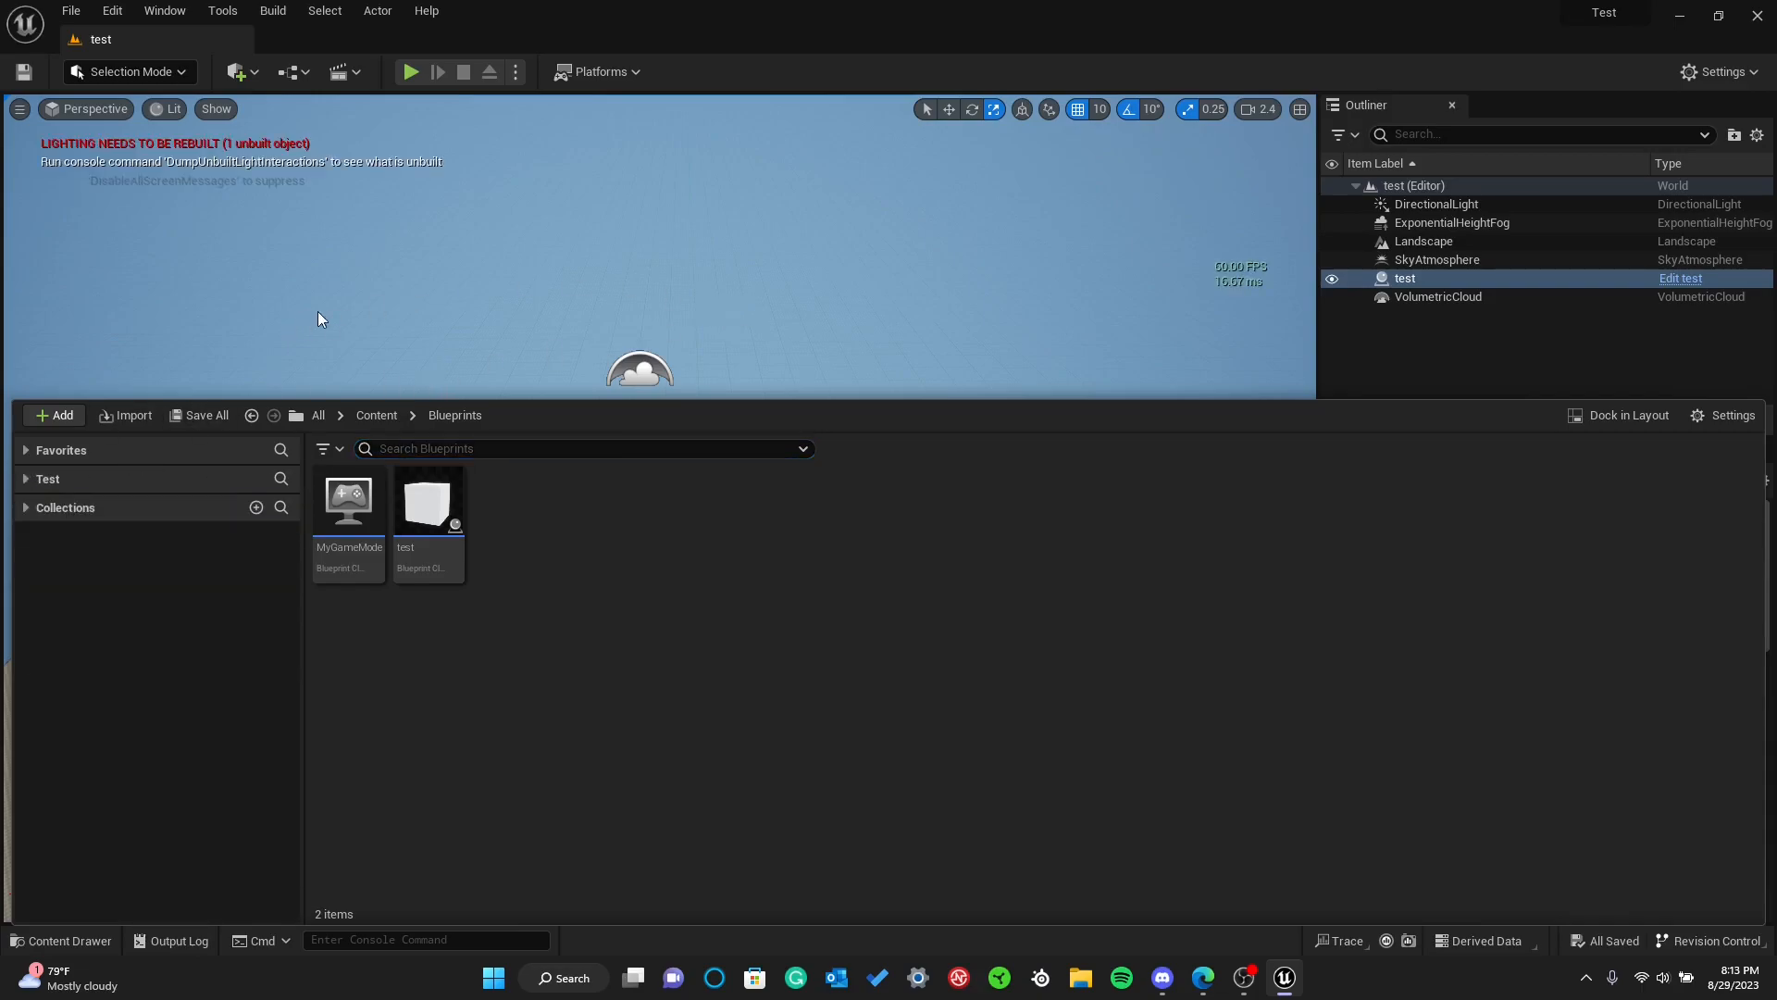
{"action": "left_click", "coordinate": [319, 319]}
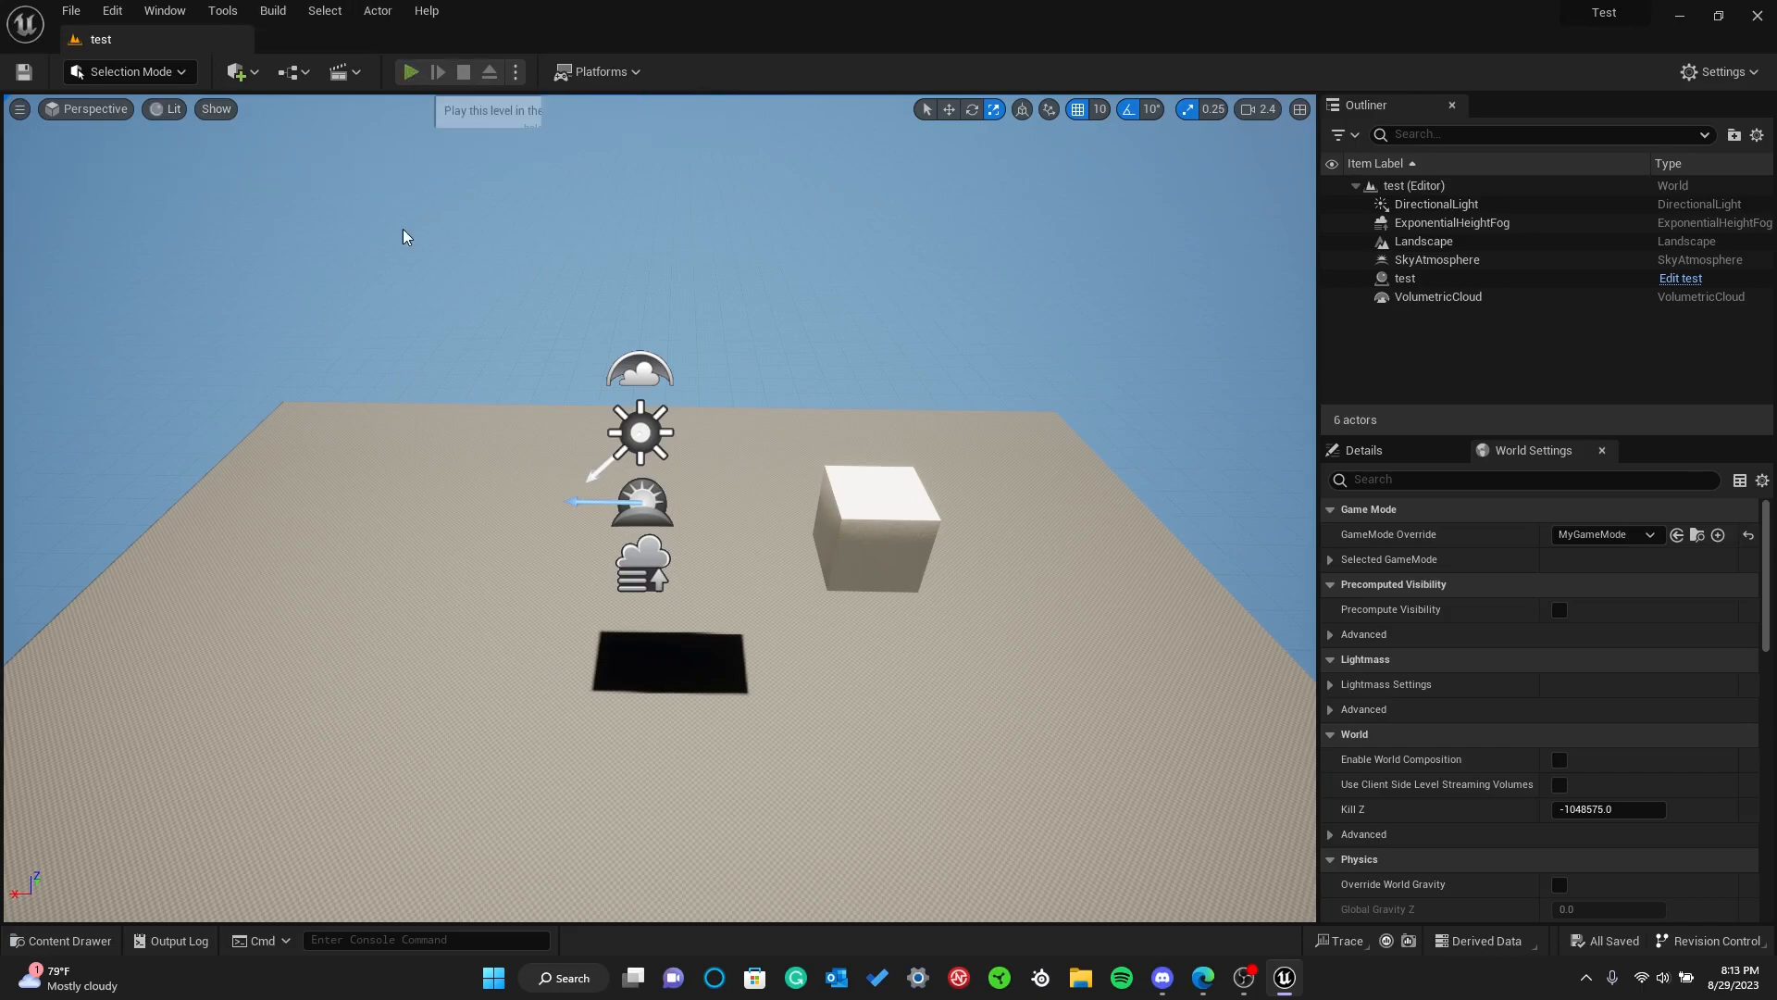
{"action": "key", "text": "Escape"}
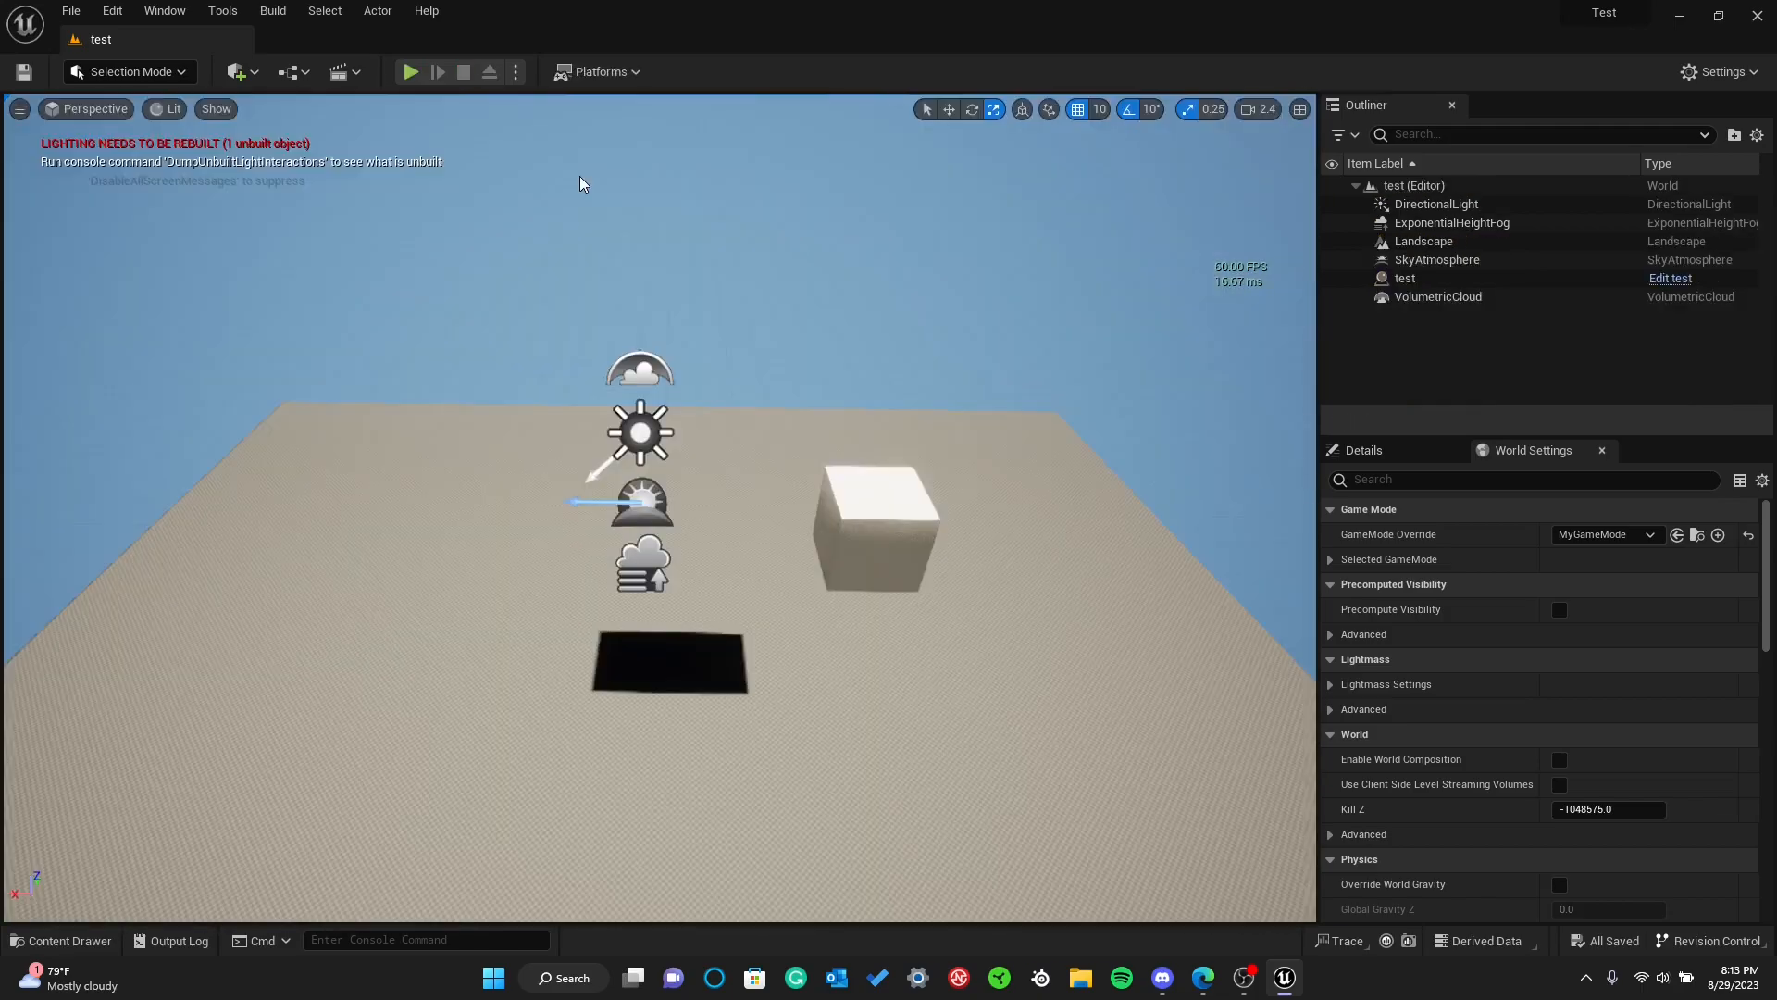
Expand the Test folder tree and browse the Developers, Content, Maps and FirstPerson folders
{"action": "key", "text": "ctrl+space"}
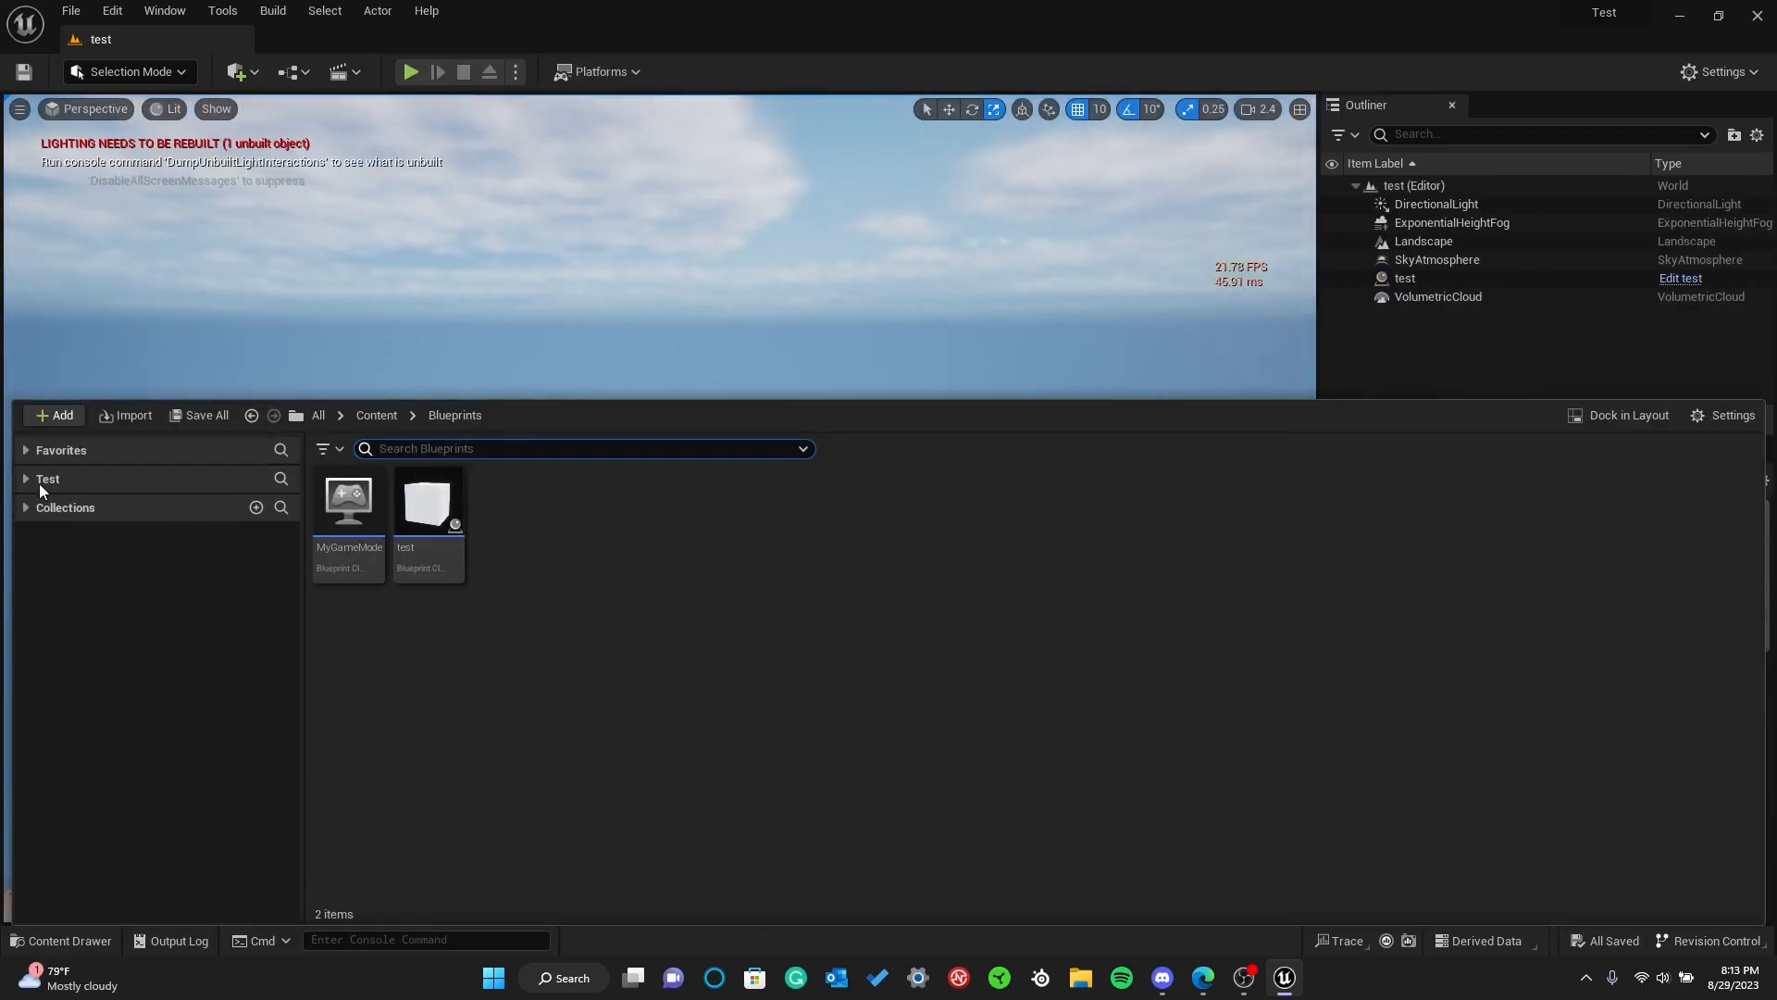
{"action": "left_click", "coordinate": [26, 475]}
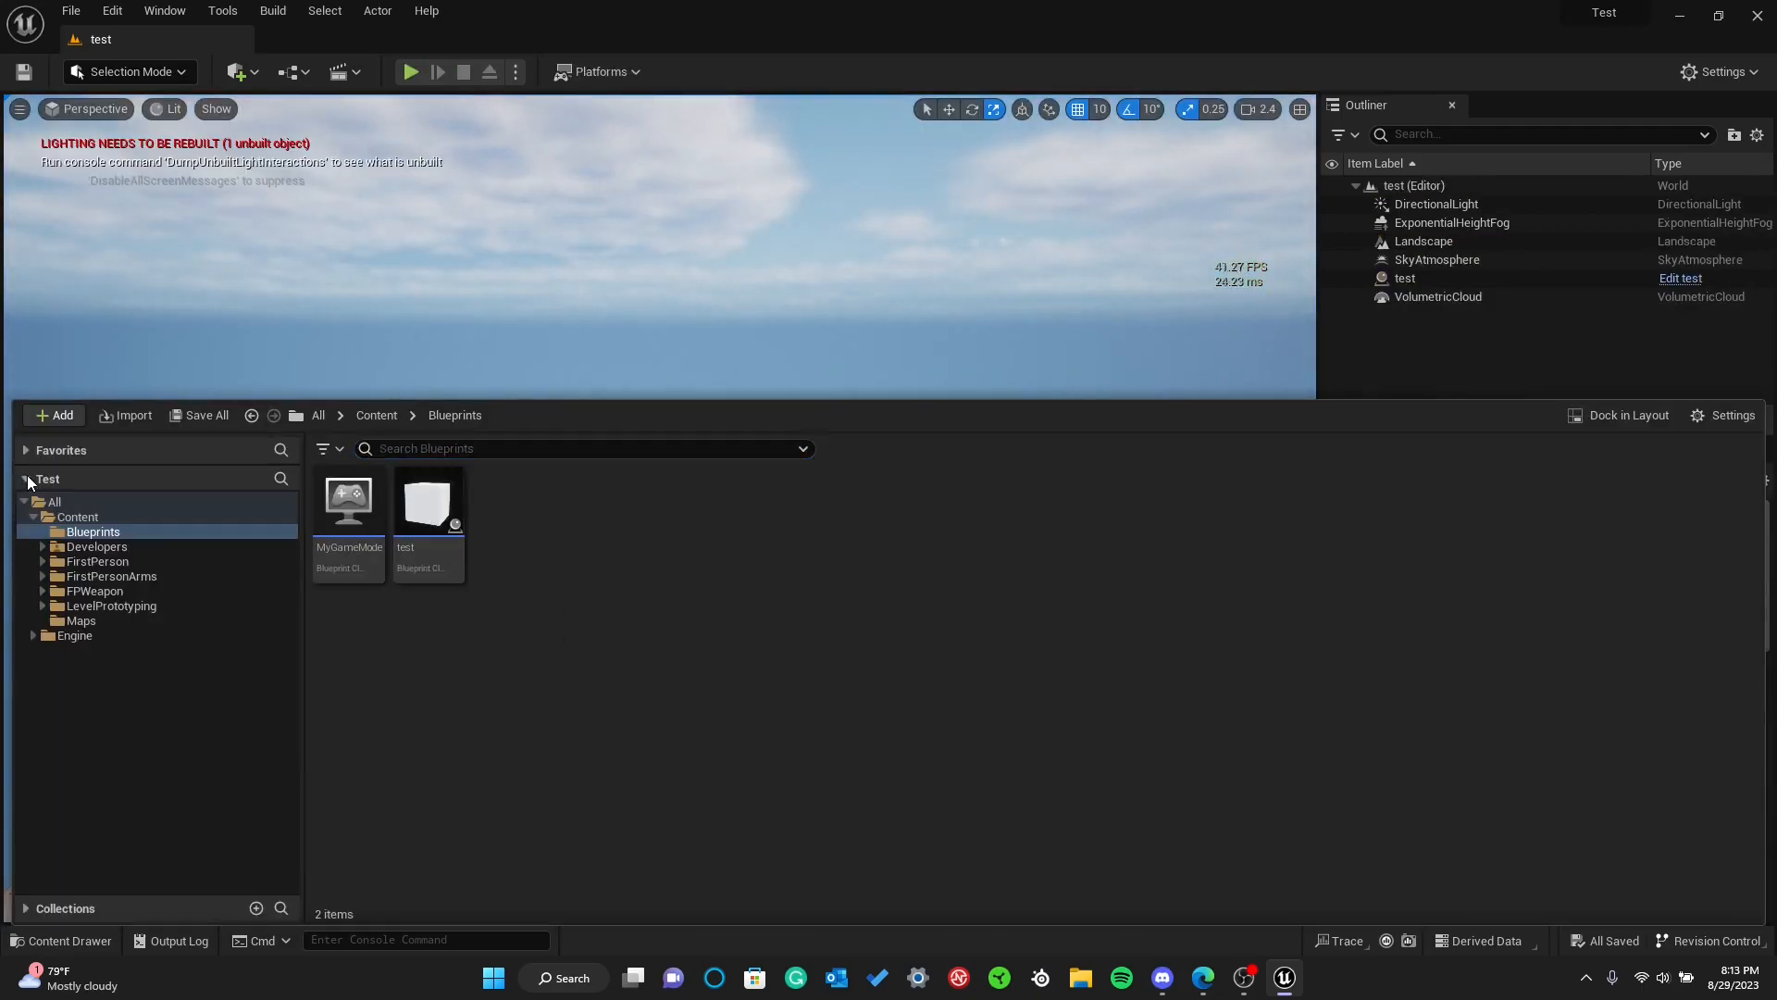
{"action": "left_click", "coordinate": [96, 551]}
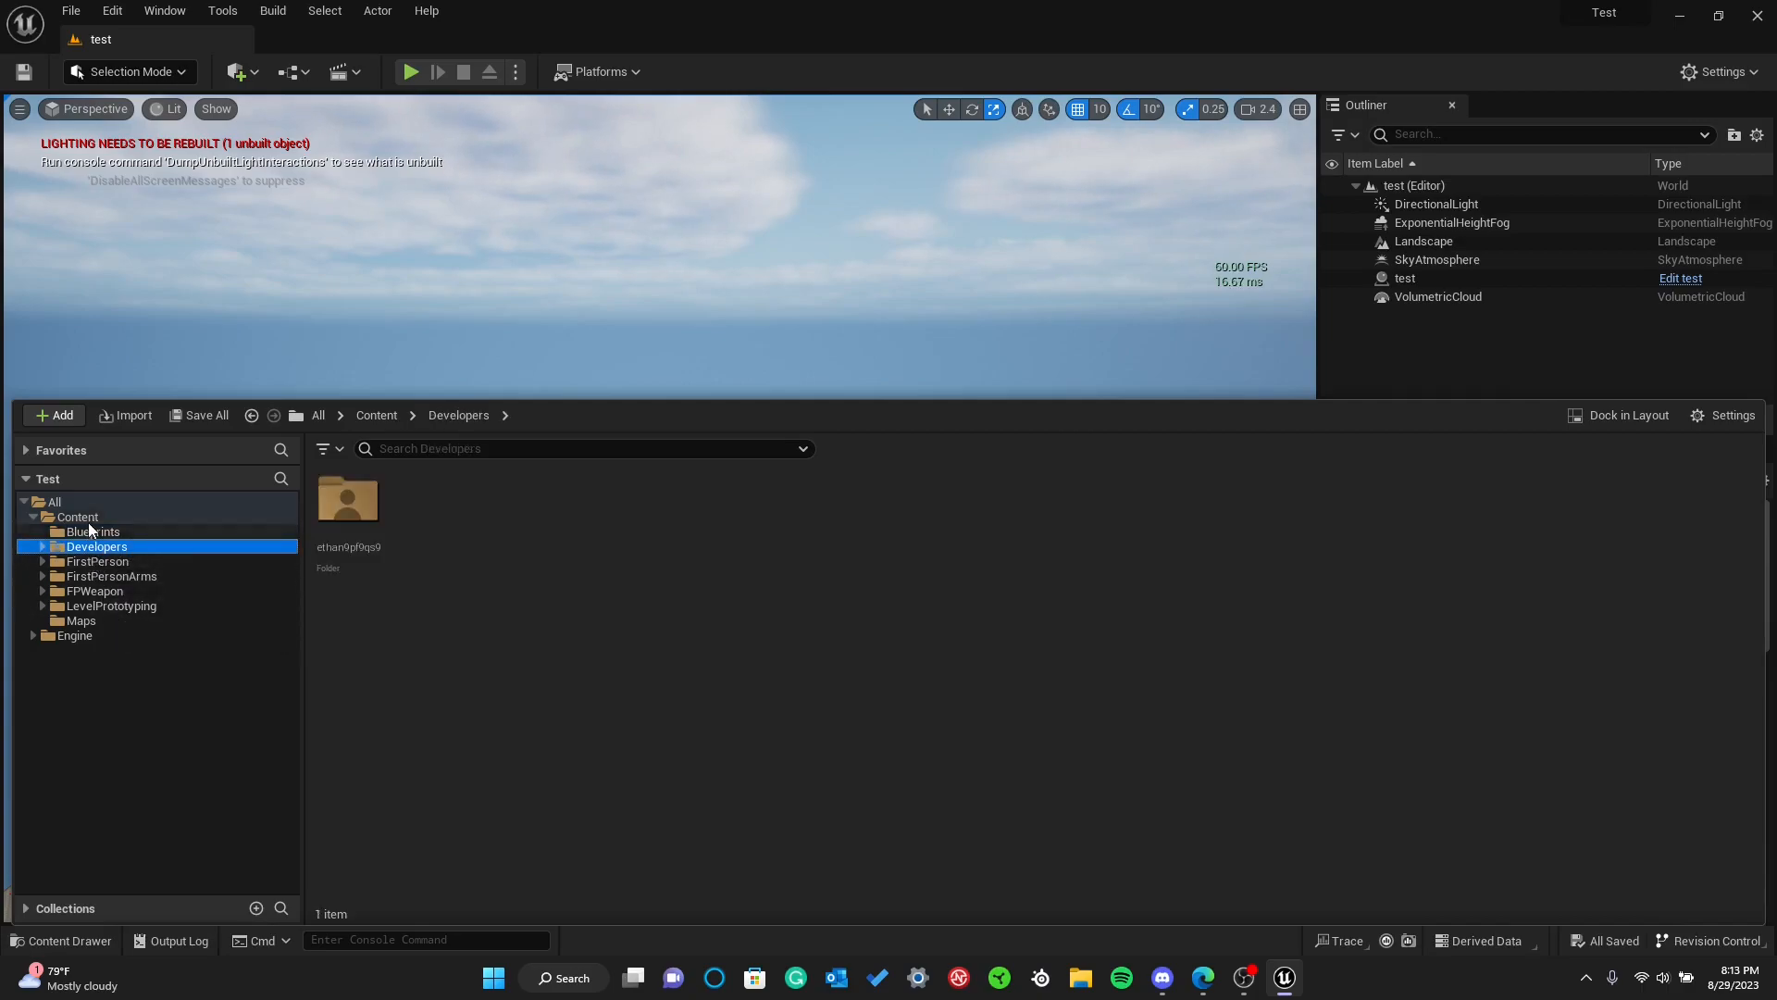
{"action": "left_click", "coordinate": [89, 519]}
{"action": "double_click", "coordinate": [803, 532]}
{"action": "key", "text": "alt+Left"}
{"action": "left_click", "coordinate": [436, 591]}
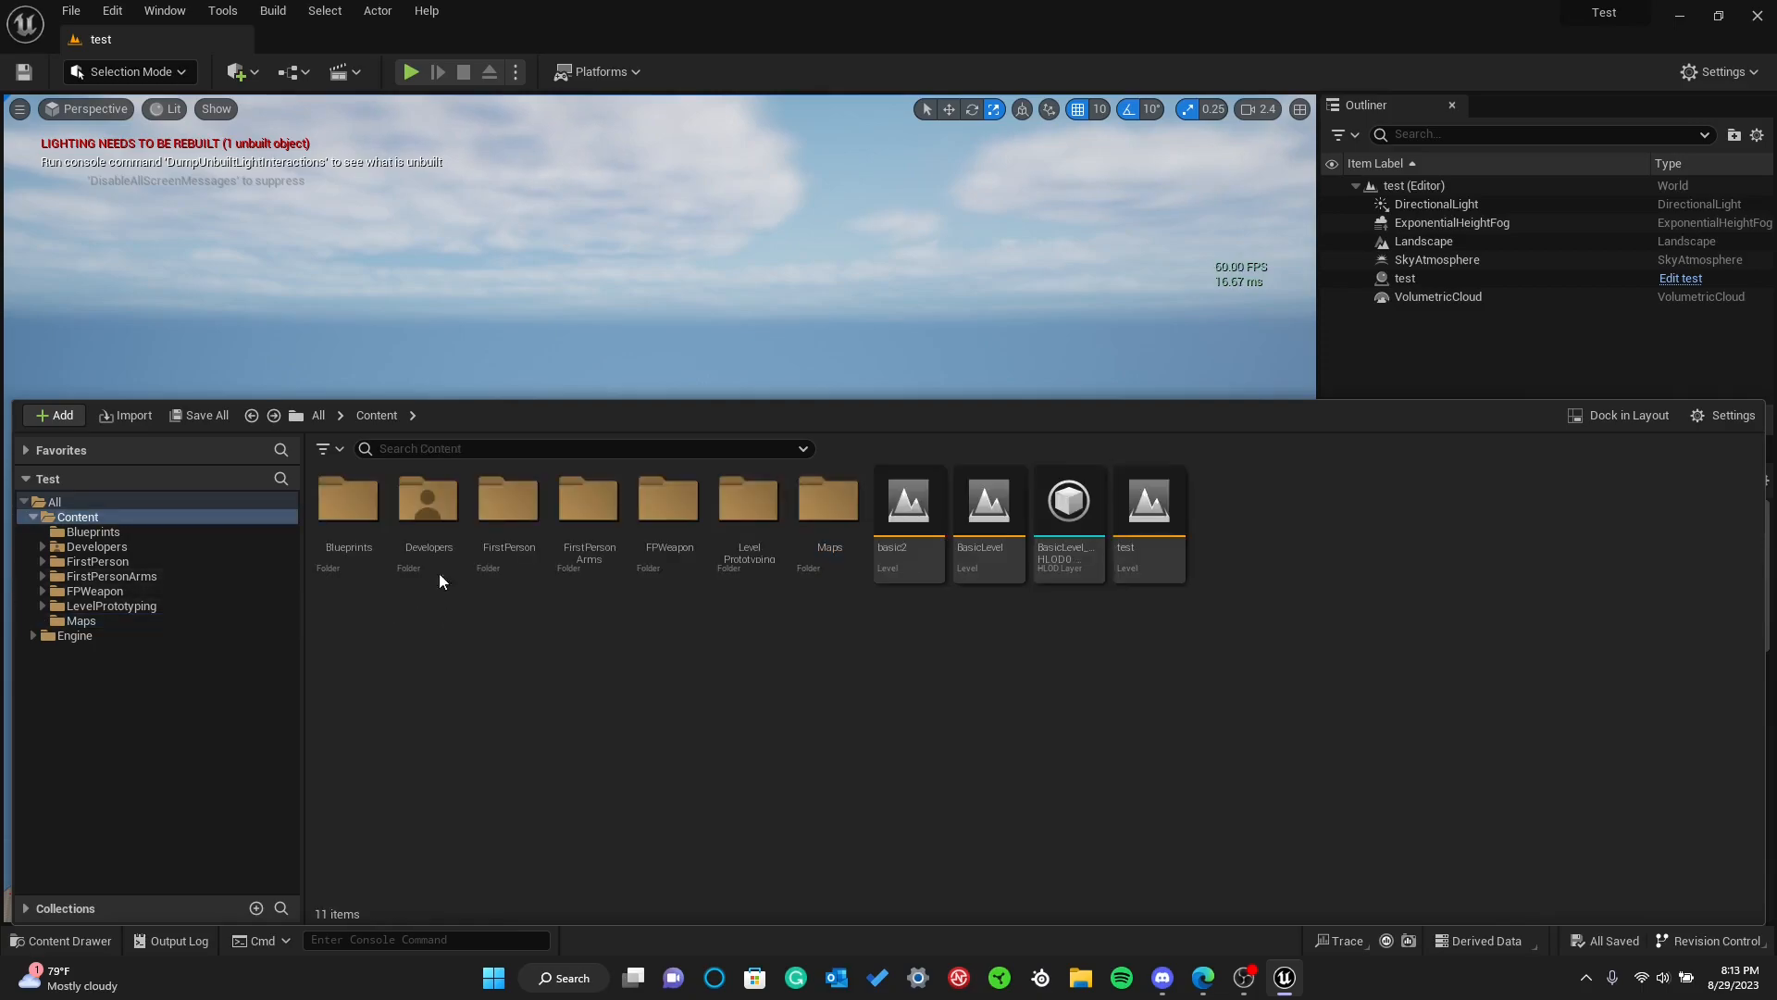
{"action": "double_click", "coordinate": [509, 505]}
{"action": "key", "text": "alt+Left"}
{"action": "left_click", "coordinate": [503, 602]}
{"action": "left_click", "coordinate": [424, 358]}
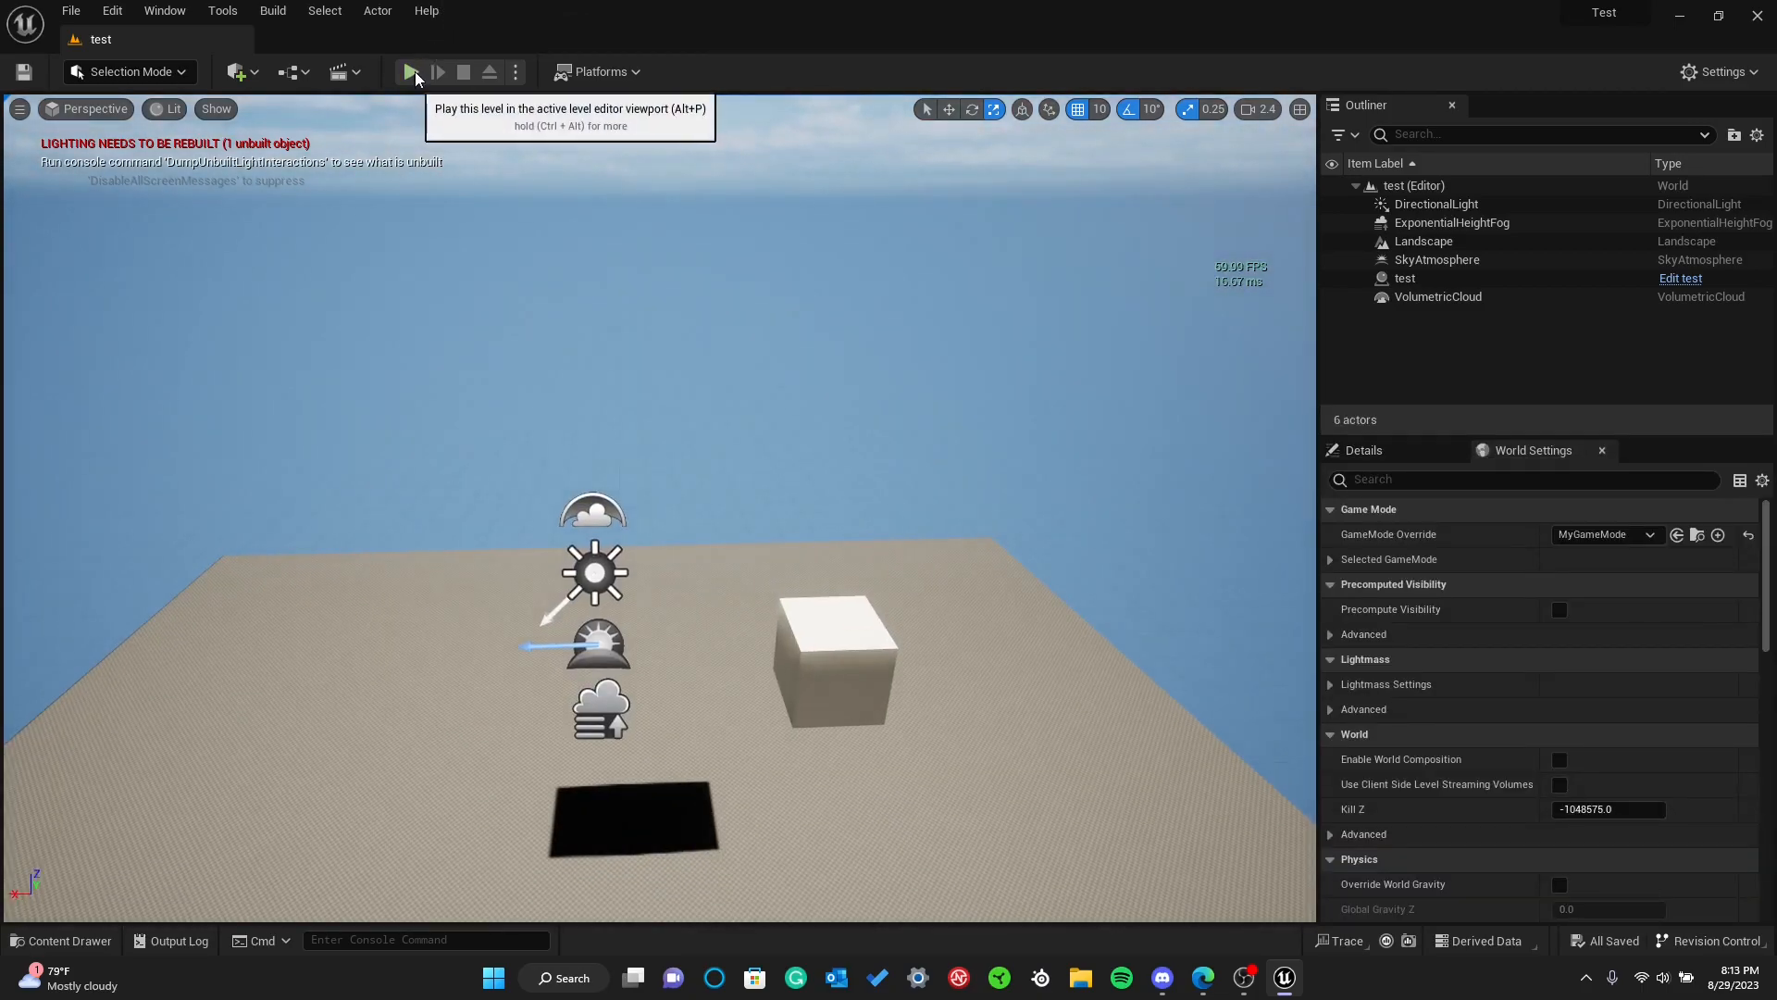
Play the level in the viewport with MyGameMode, release the mouse cursor and end the play session
{"action": "left_click", "coordinate": [414, 72]}
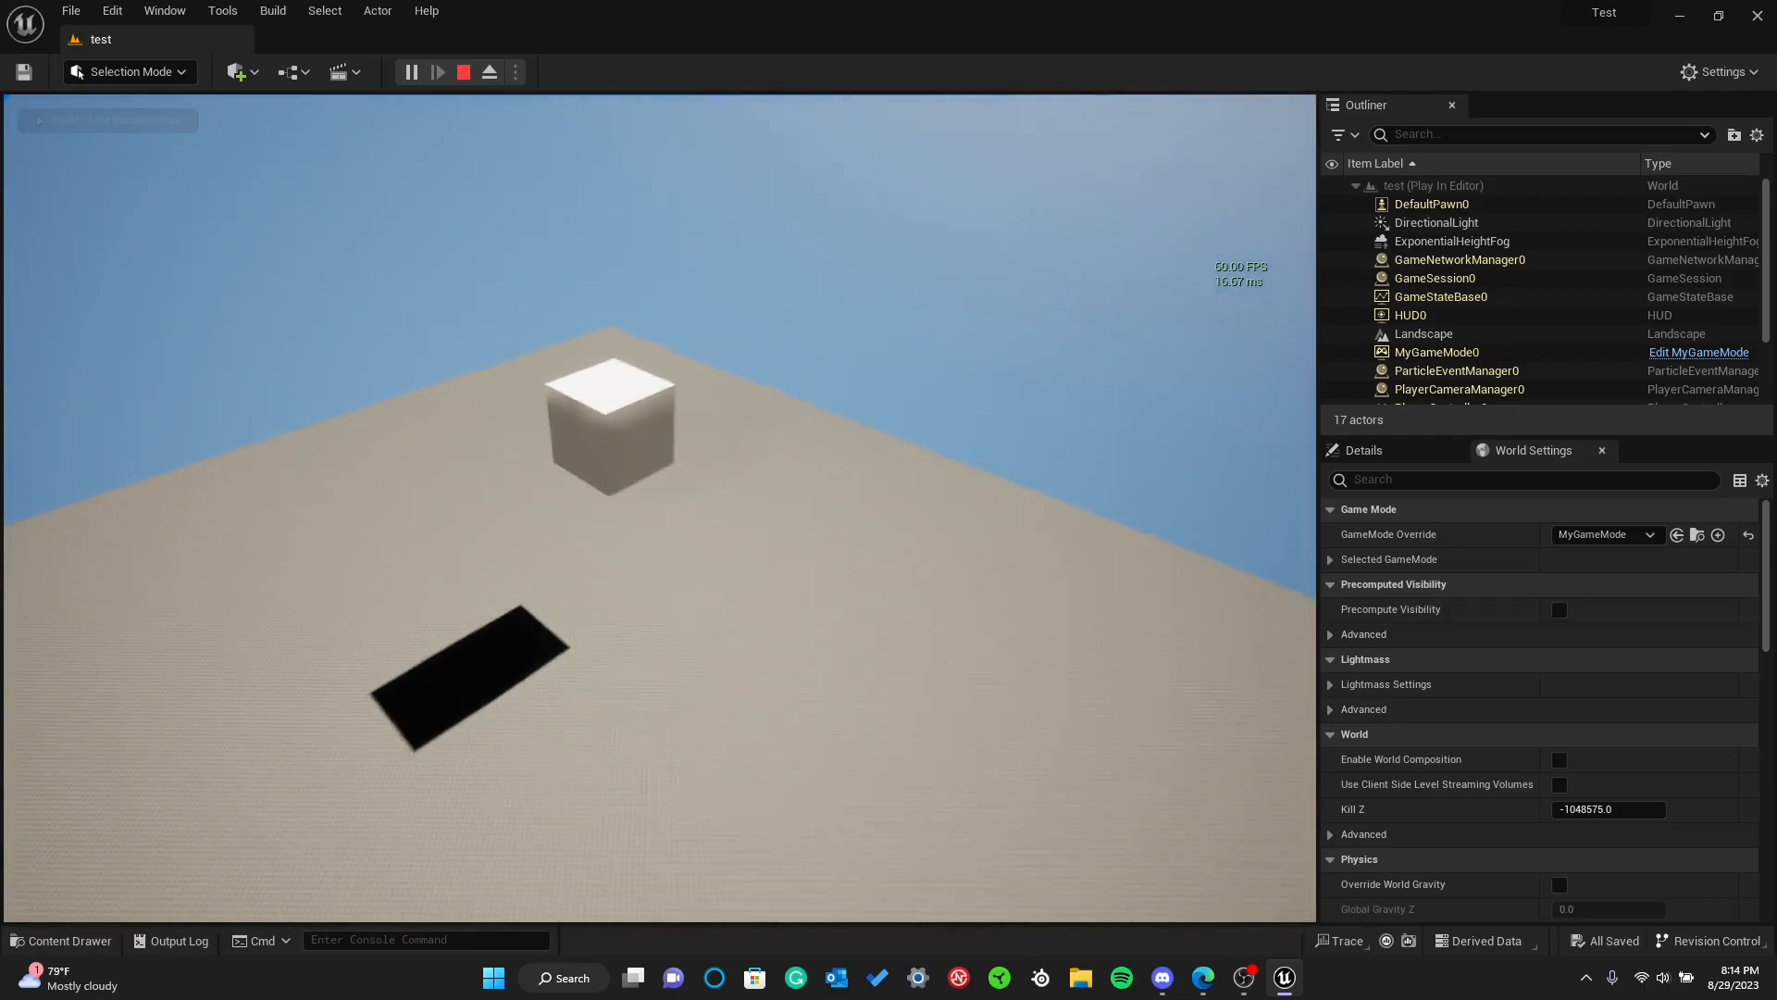
{"action": "key", "text": "shift+F1"}
{"action": "key", "text": "Escape"}
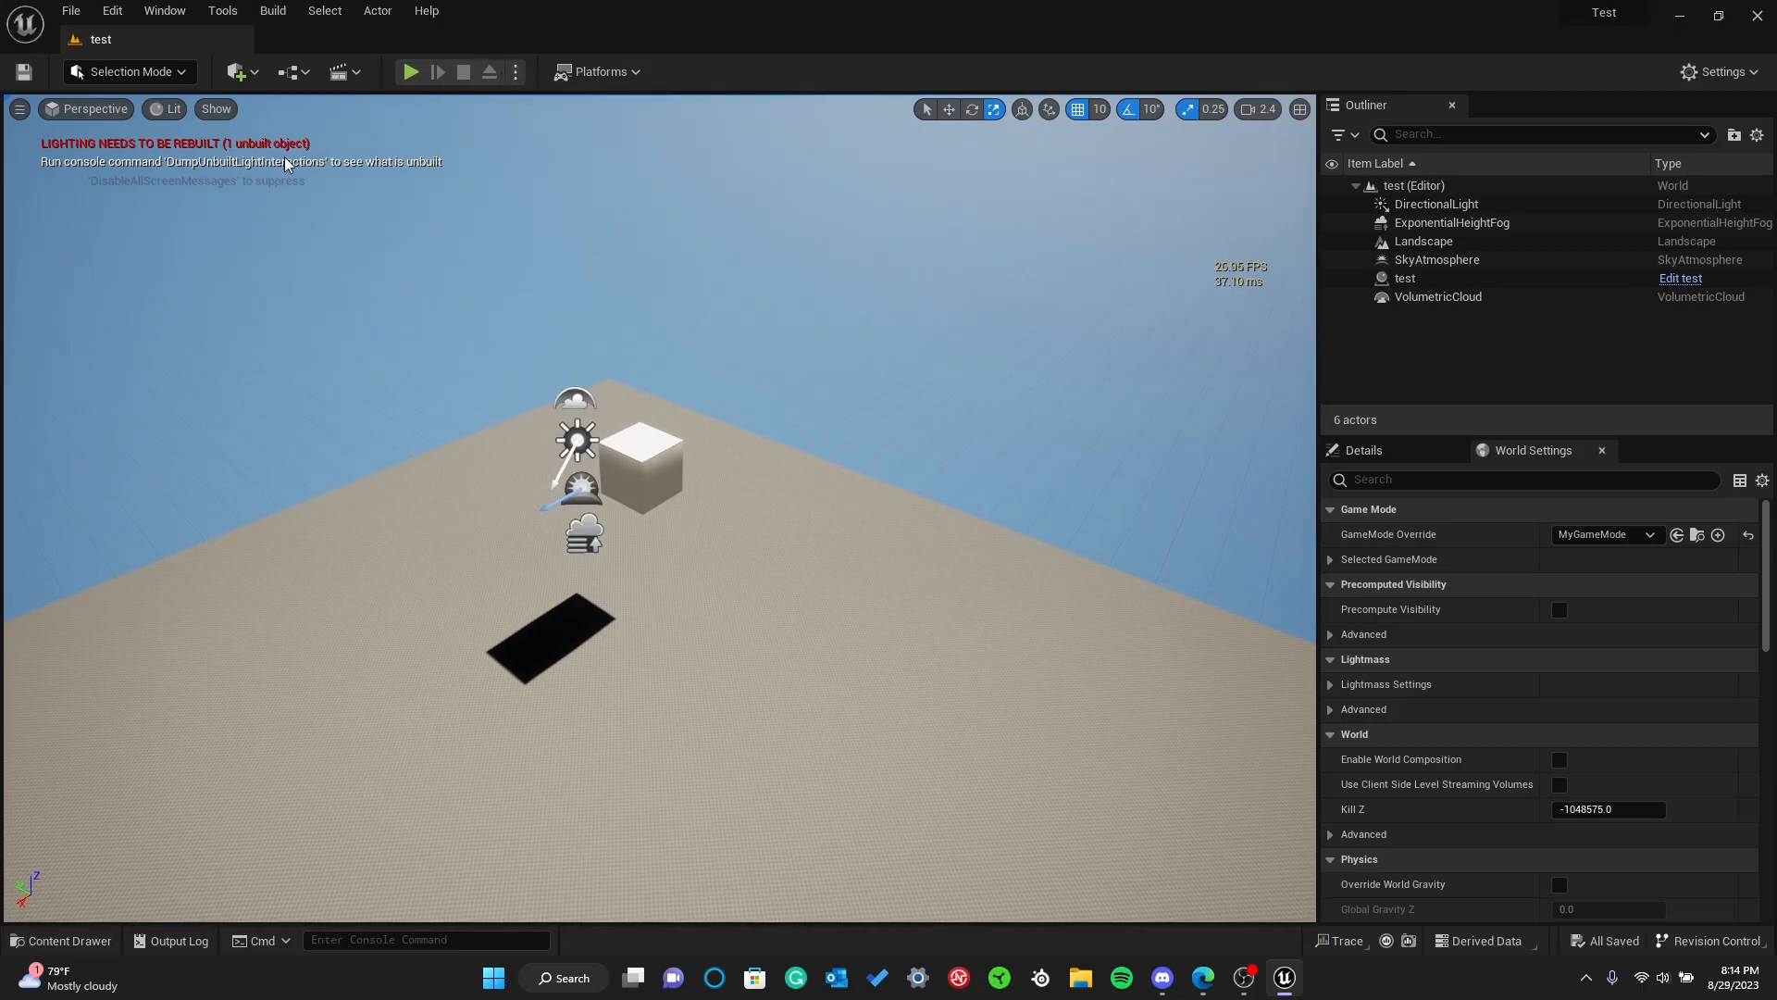
Look through the available play modes, such as Standalone Game and Simulate, along with the spawn and multiplayer options
{"action": "left_click", "coordinate": [515, 71]}
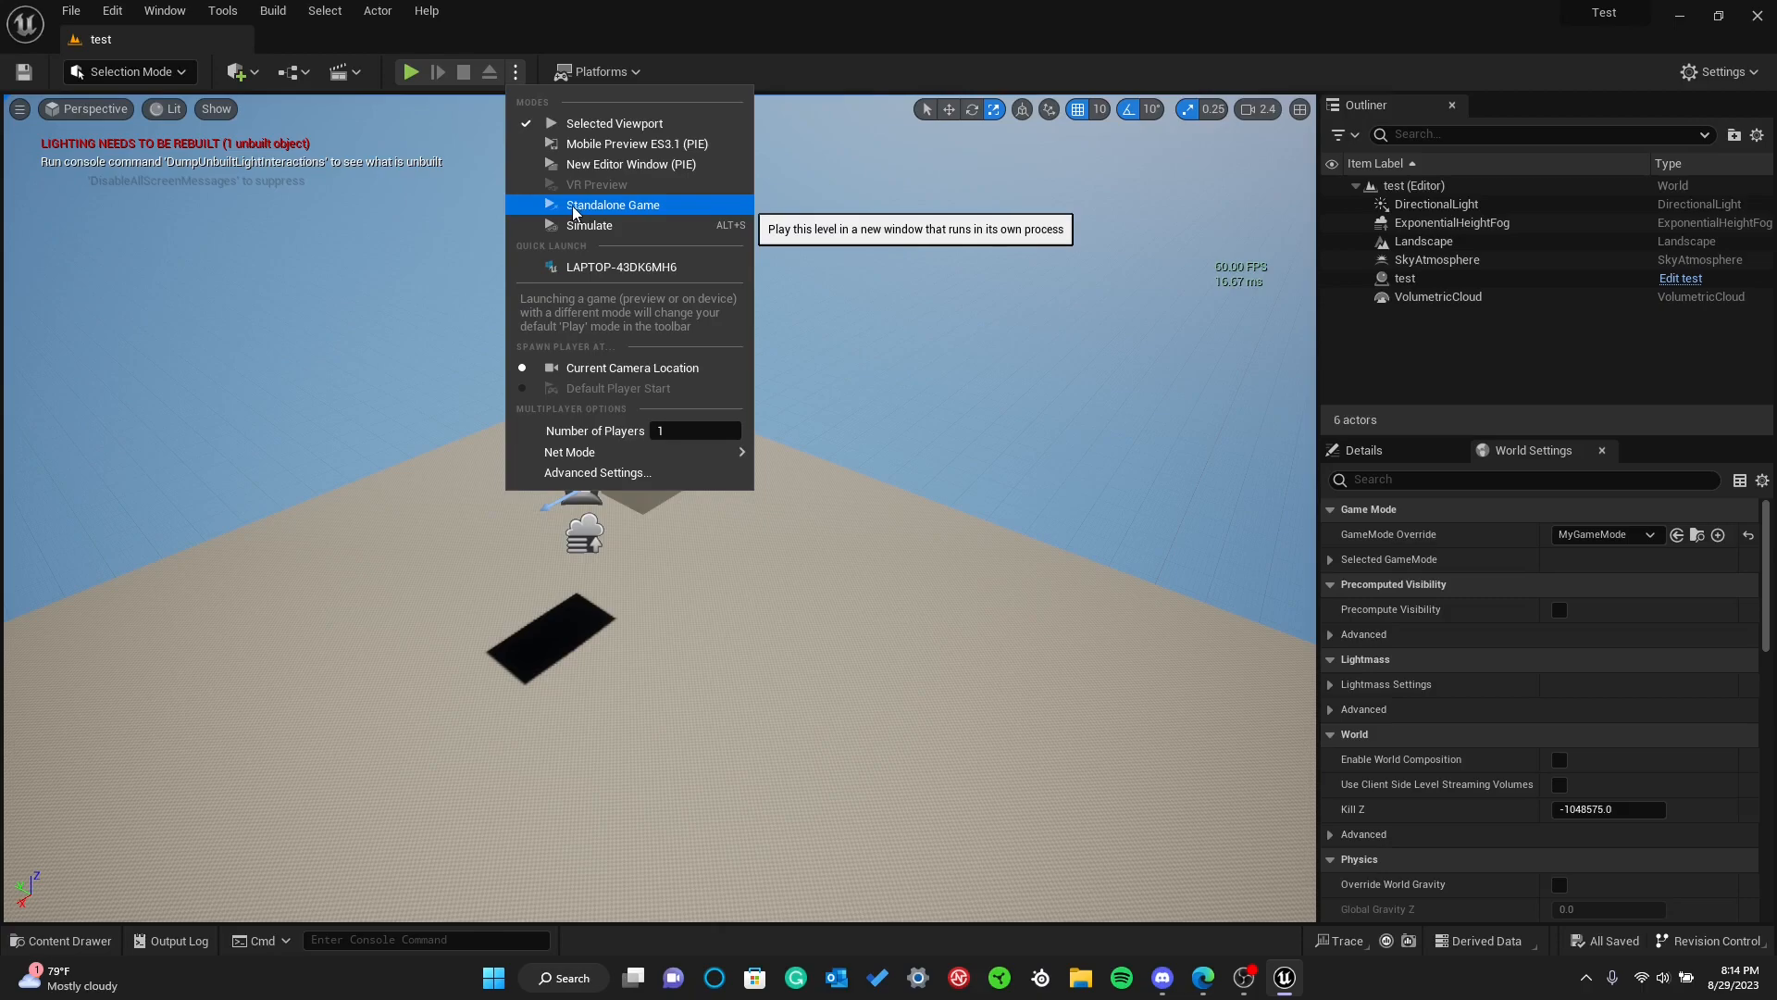
{"action": "right_click_drag", "start_coordinate": [398, 234], "coordinate": [393, 128]}
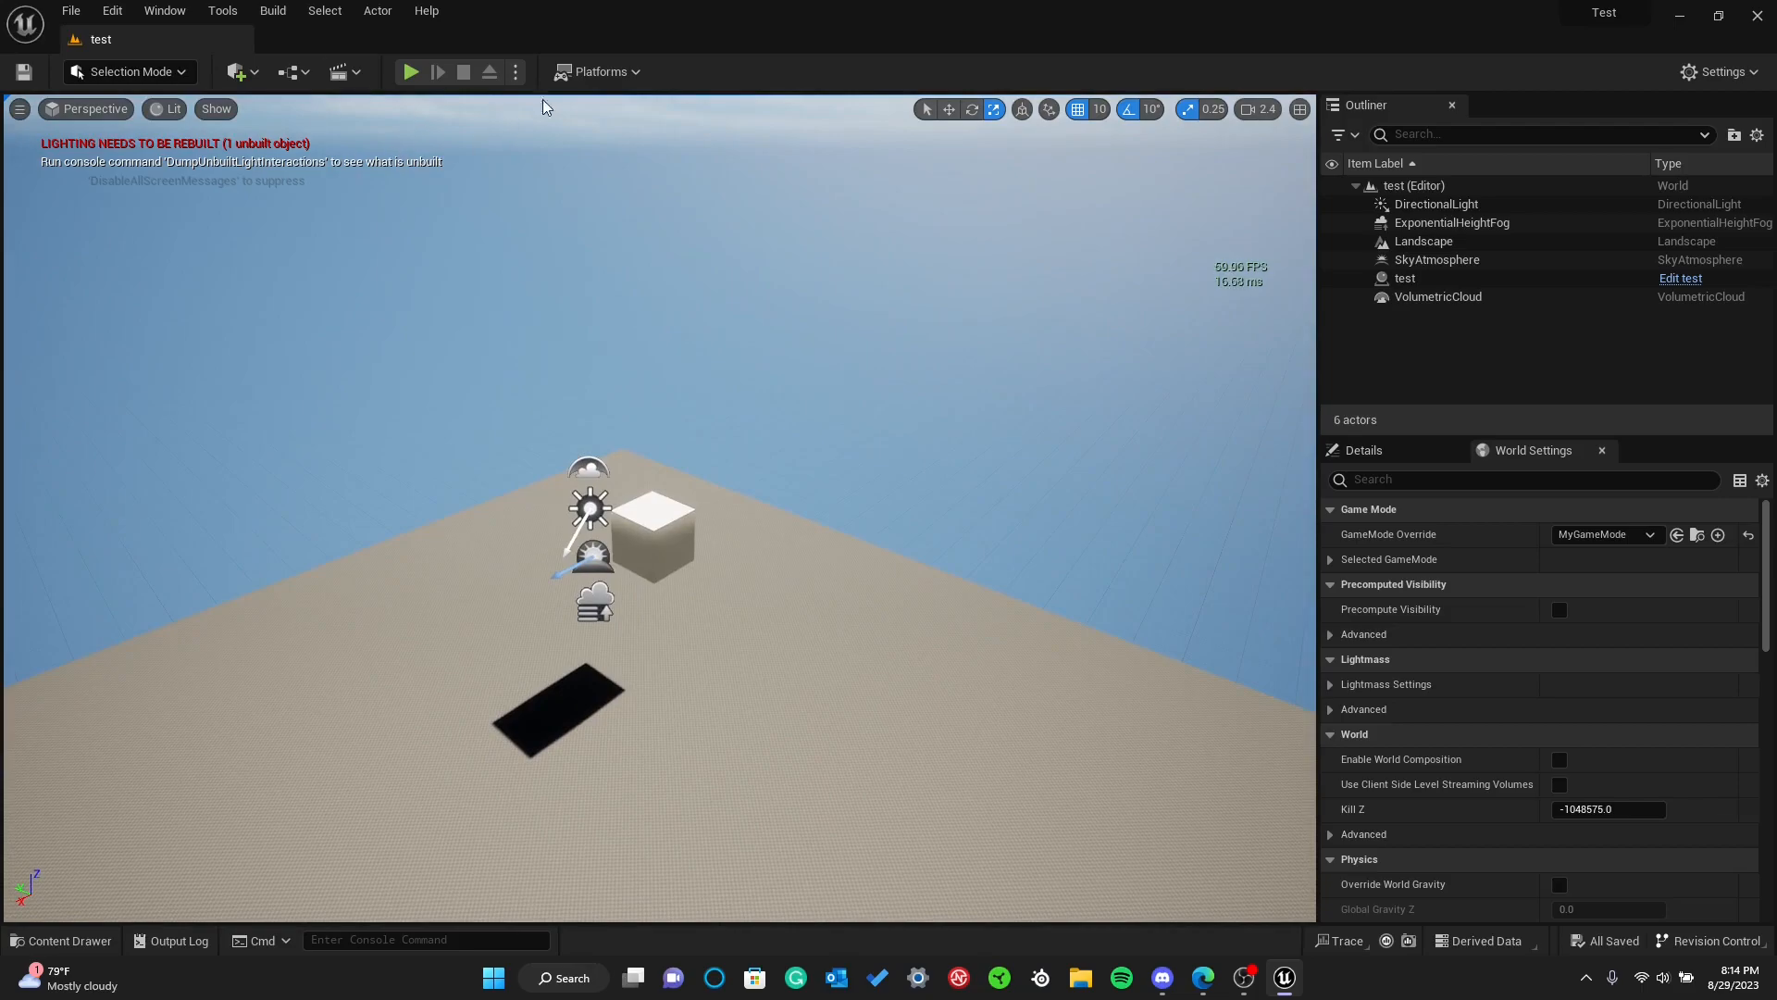
{"action": "mouse_move", "coordinate": [481, 314]}
{"action": "right_mouse_down"}
{"action": "mouse_move", "coordinate": [520, 290]}
{"action": "mouse_move", "coordinate": [481, 307]}
{"action": "right_mouse_up"}
{"action": "key", "text": "s"}
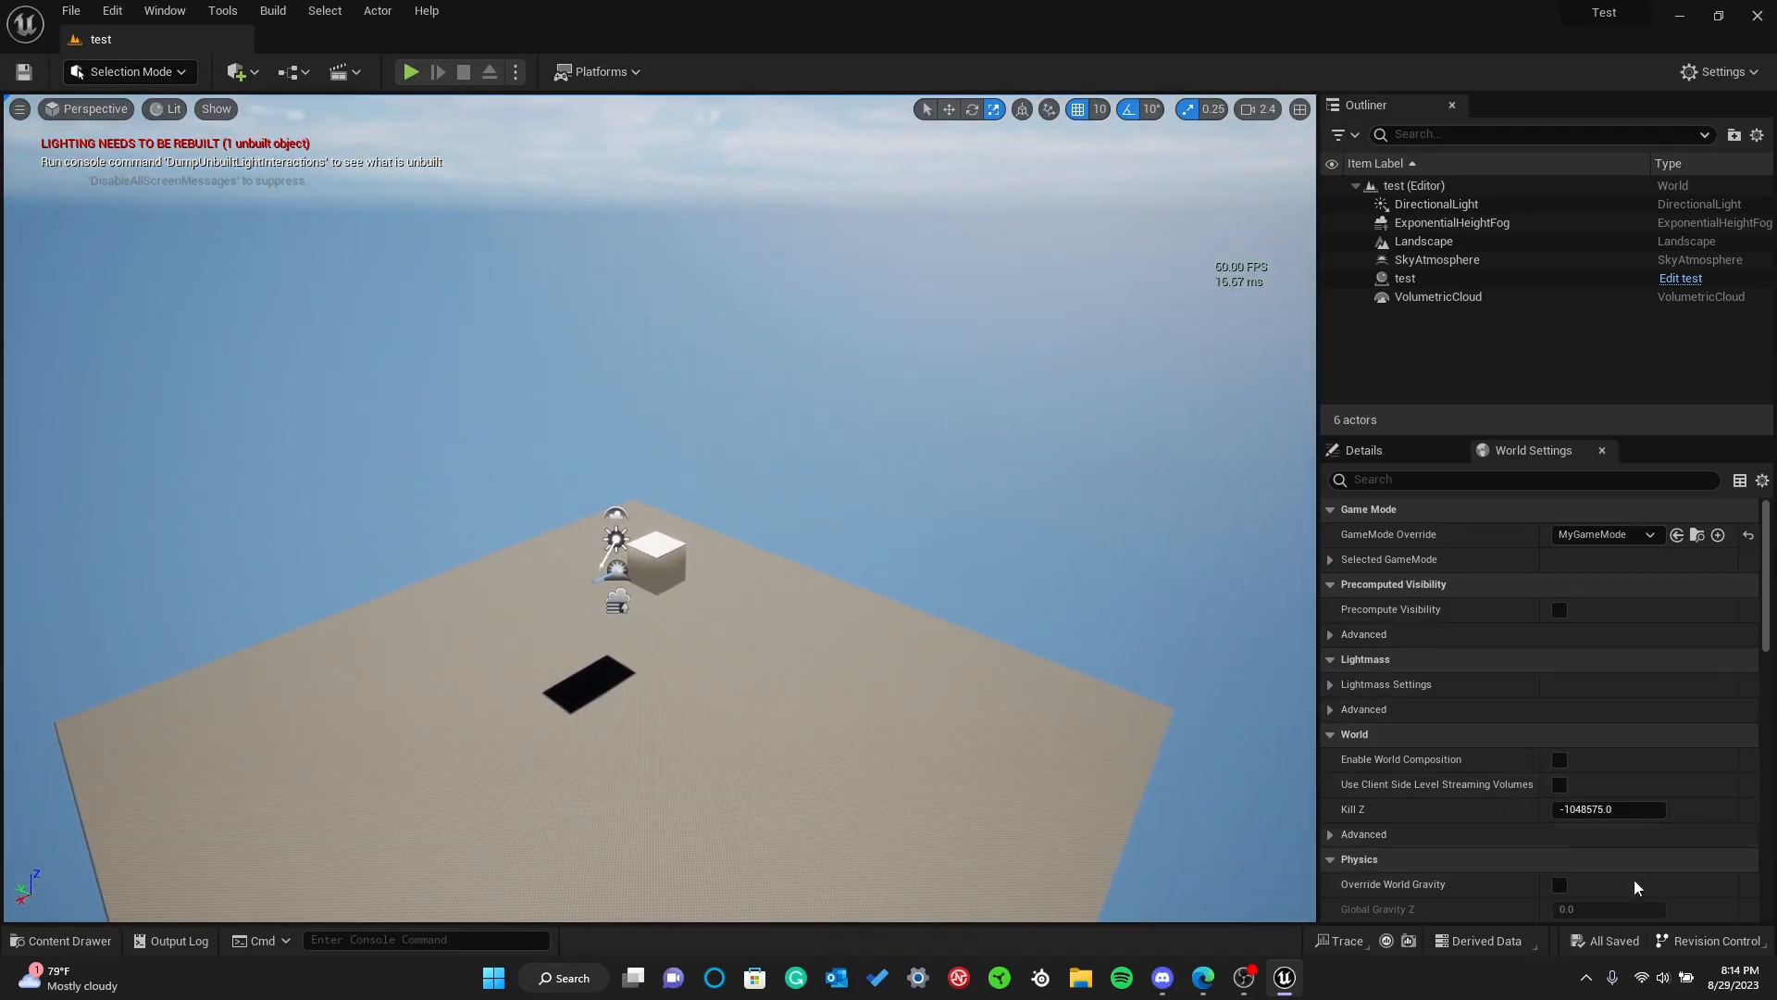
Look at the Revision Control actions, including connecting to a revision control system, and select the test cube
{"action": "left_click", "coordinate": [1716, 942]}
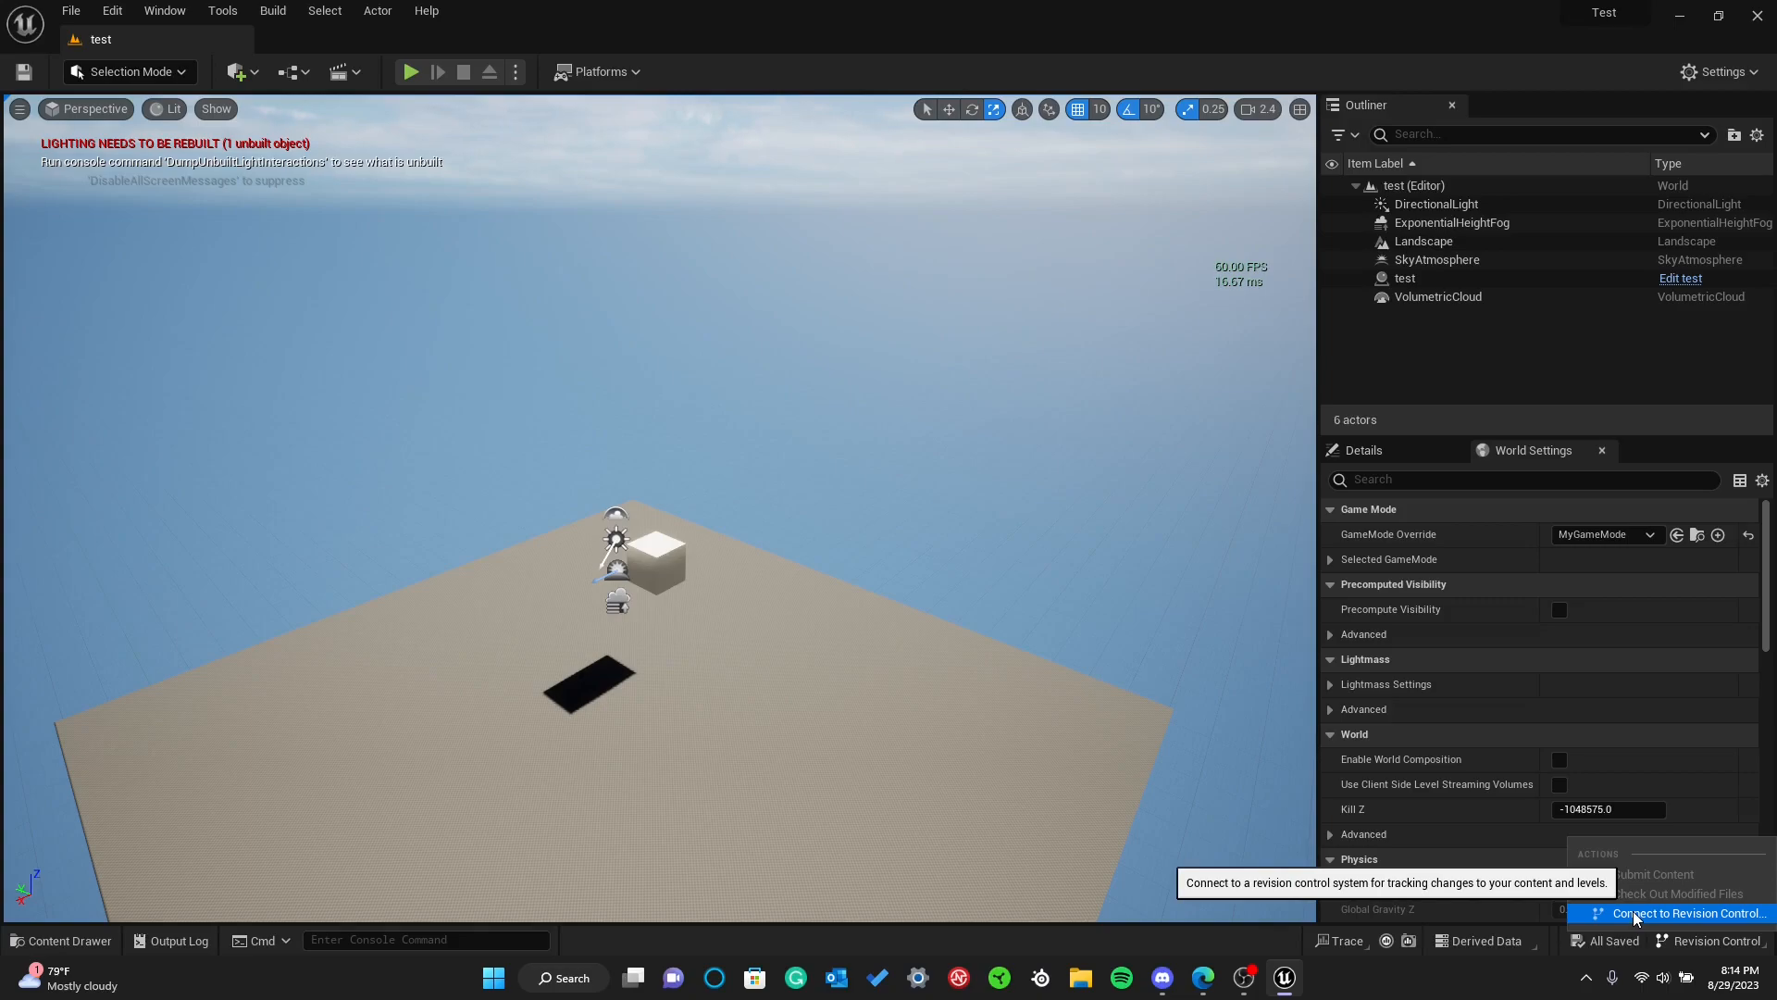
{"action": "left_click", "coordinate": [1632, 911]}
{"action": "left_click", "coordinate": [667, 545]}
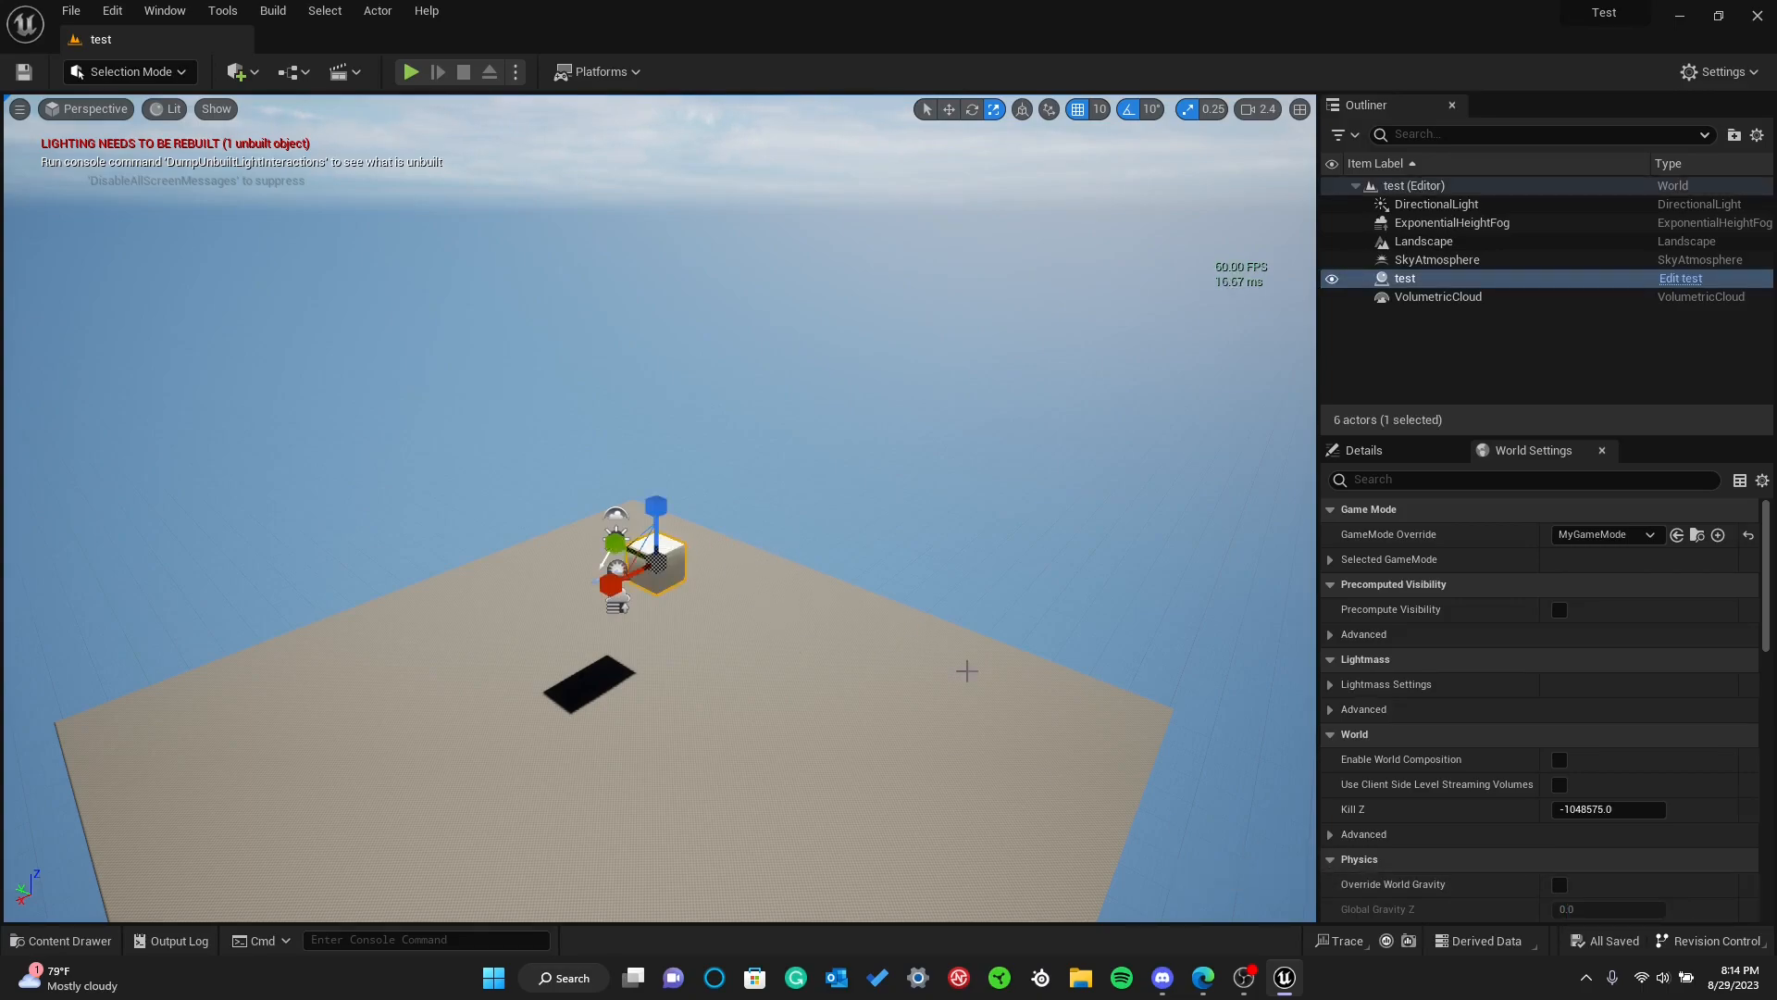
{"action": "left_click", "coordinate": [1701, 939]}
{"action": "left_click", "coordinate": [1696, 940]}
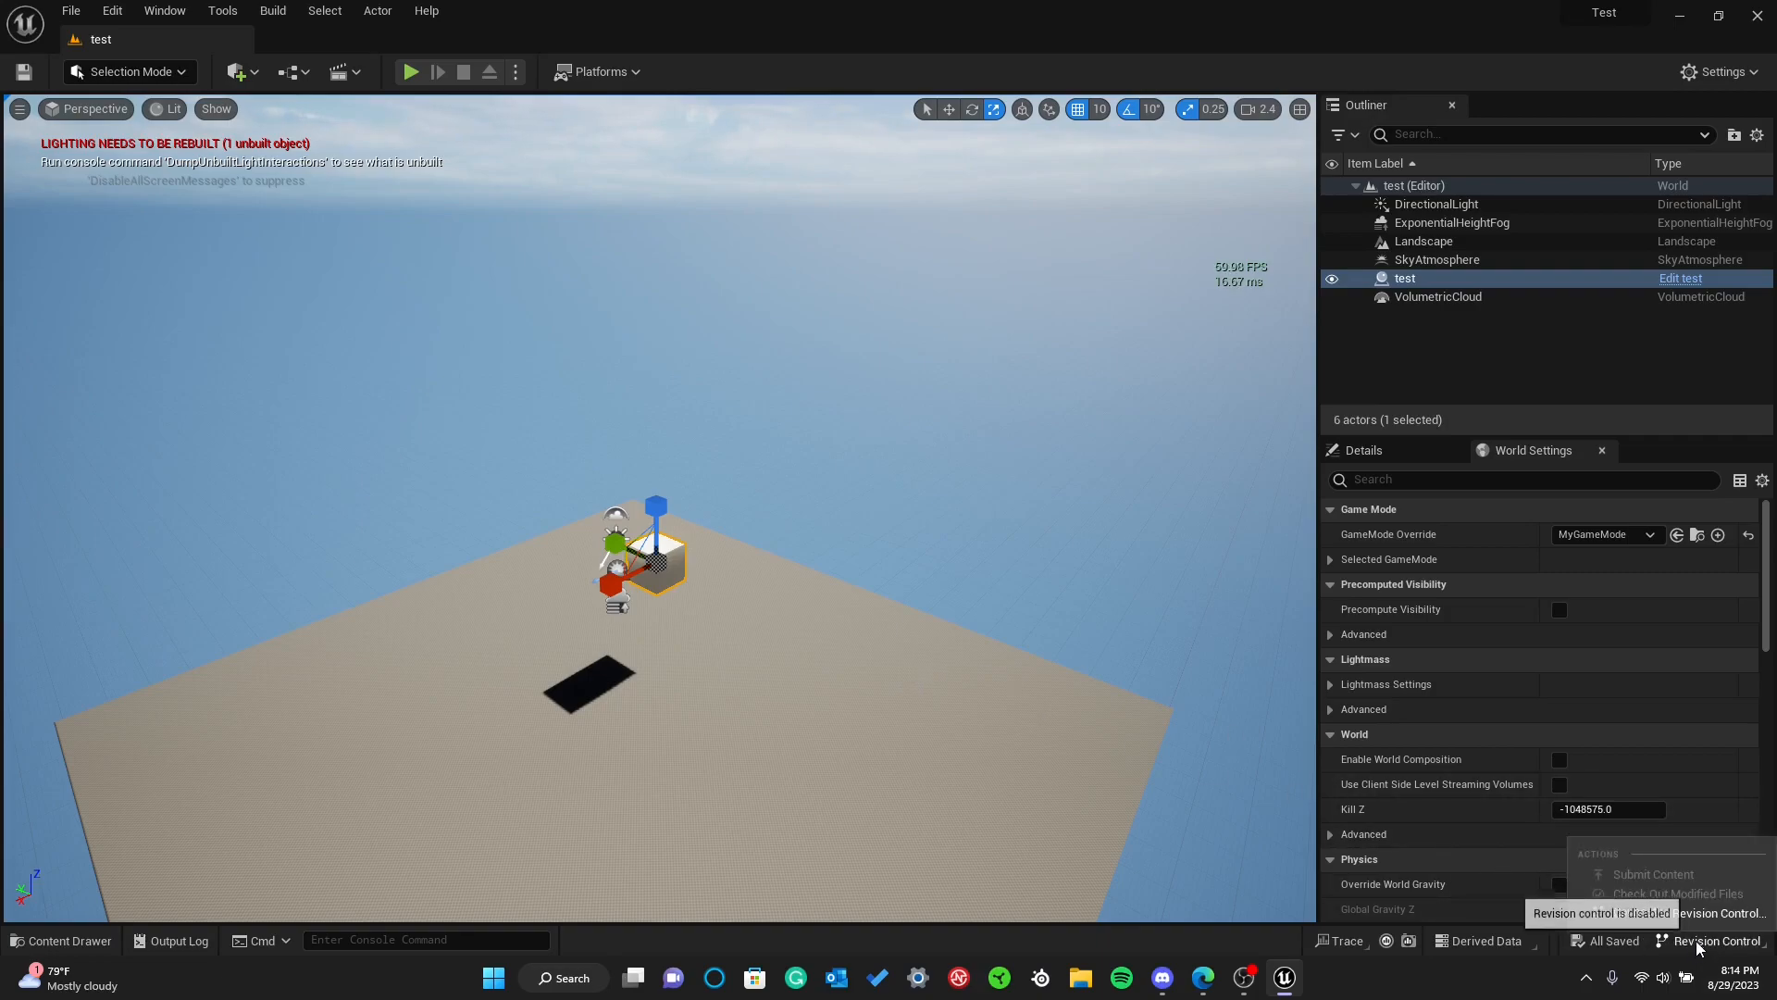
{"action": "left_click", "coordinate": [1687, 937]}
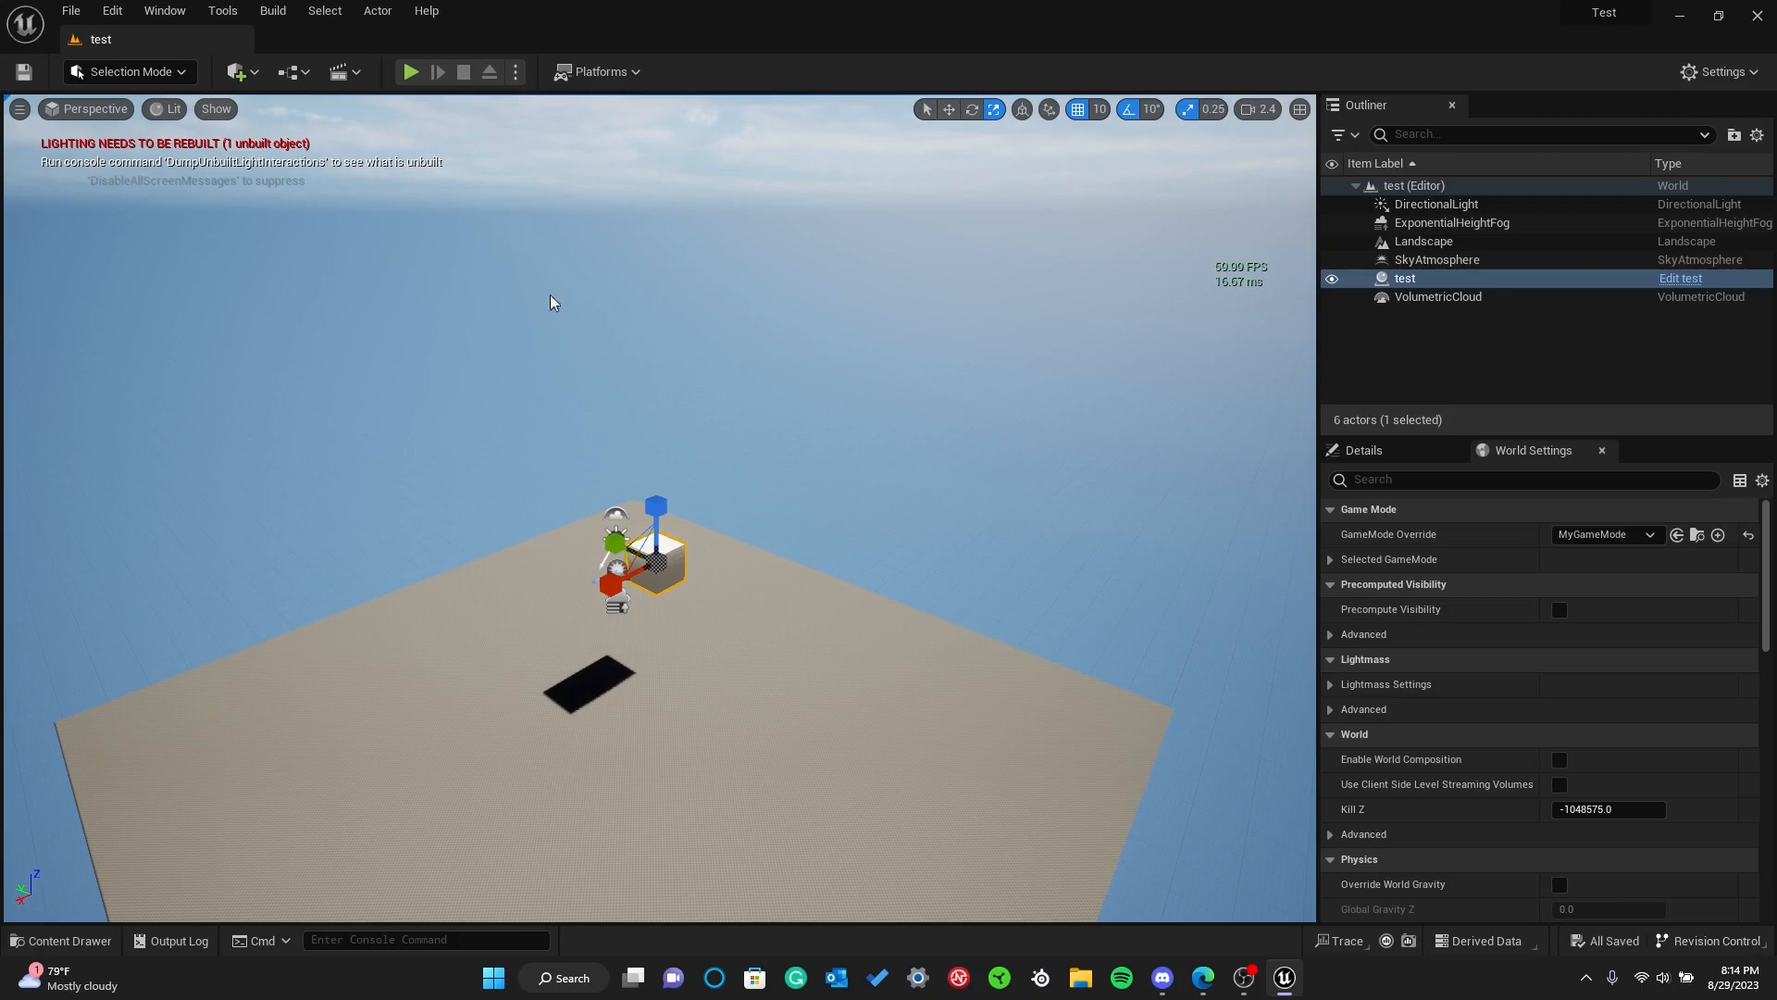
Open the level editor's Edit commands
{"action": "left_click", "coordinate": [115, 11]}
{"action": "left_click", "coordinate": [114, 11]}
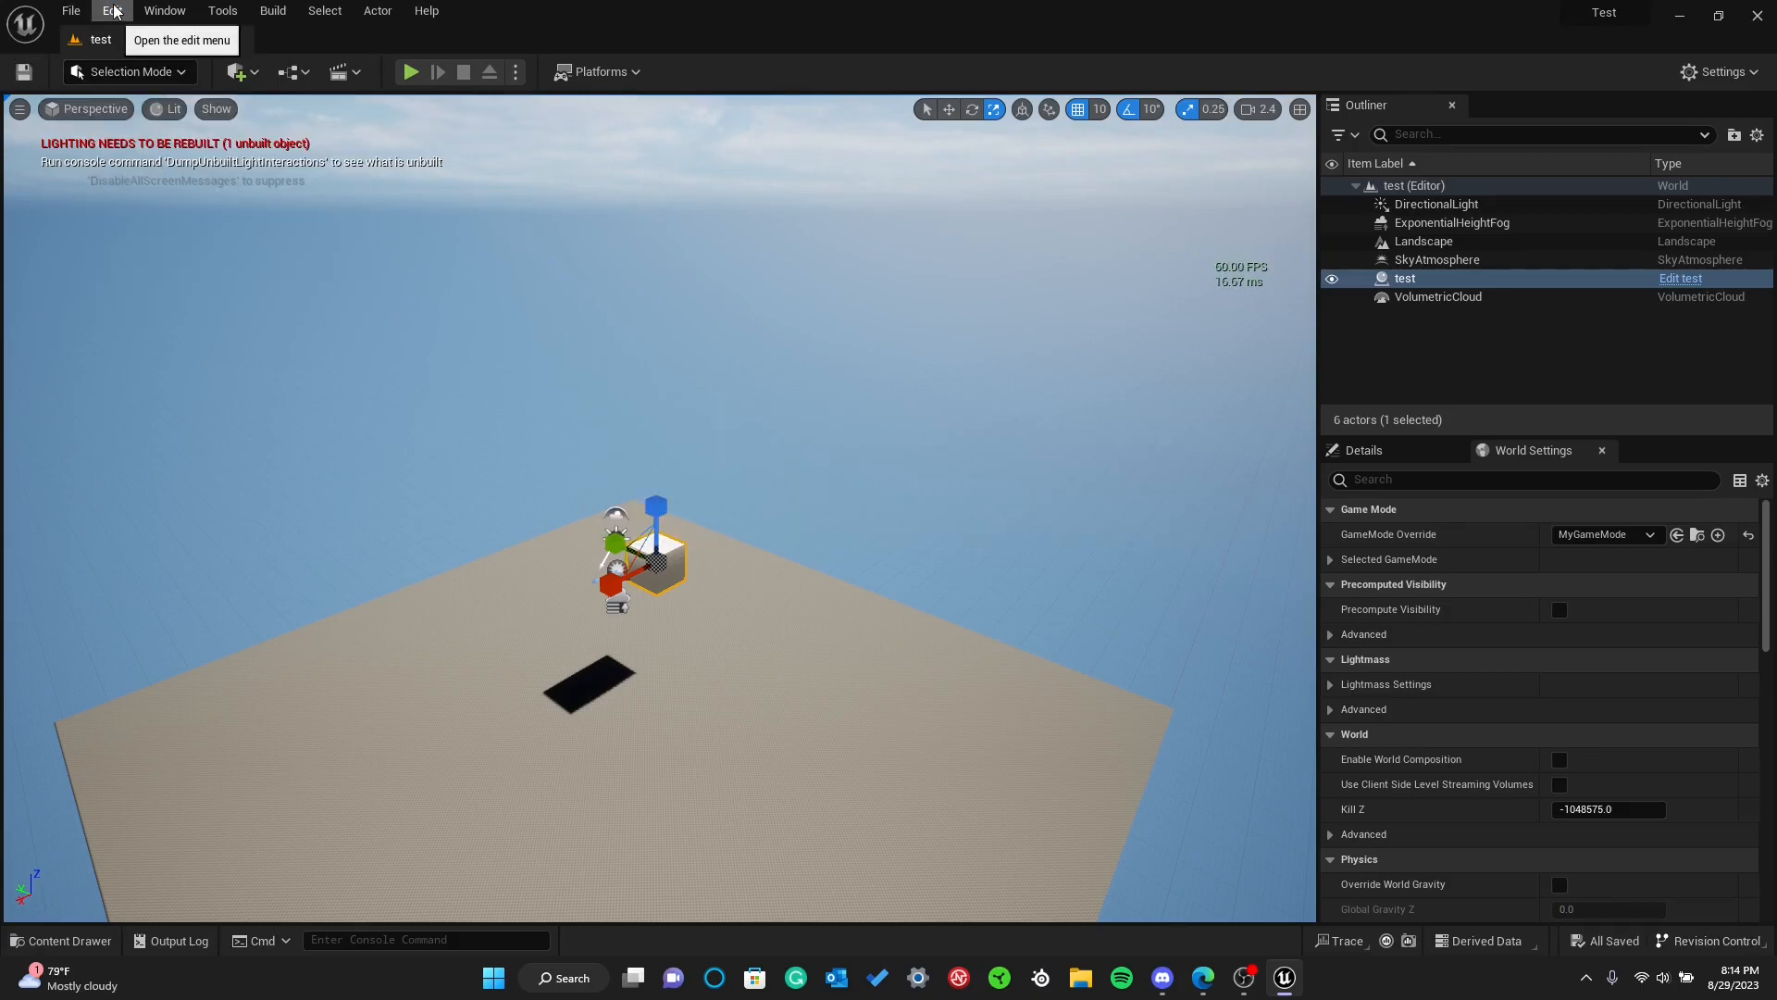